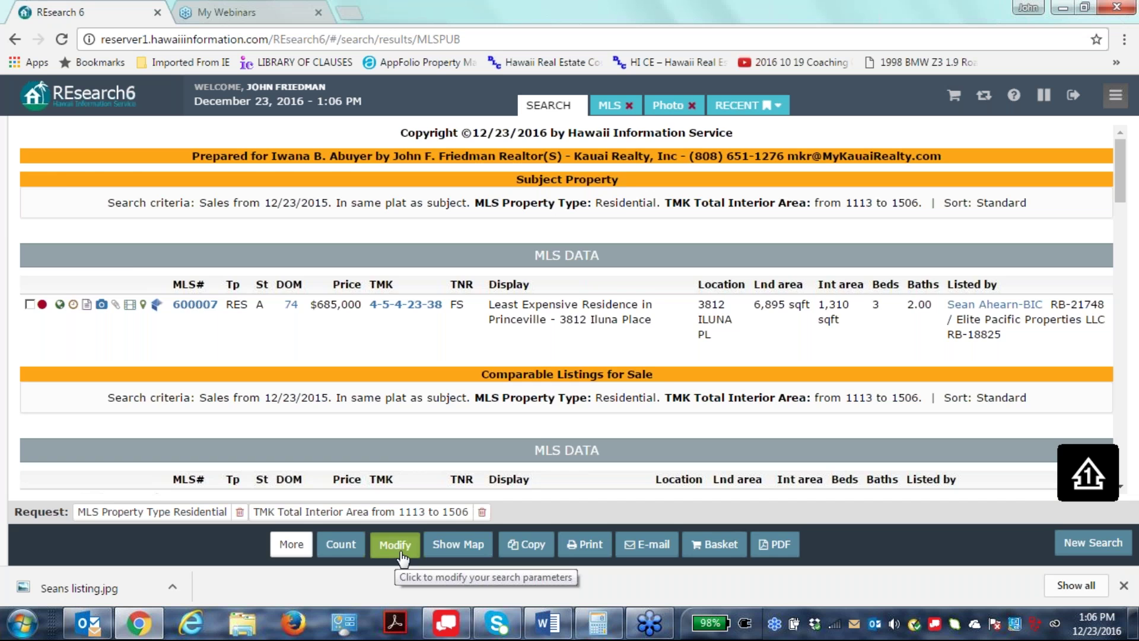
Reopen the search form for subject MLS# 600007 and close the side navigation.
mouse_move(18, 350)
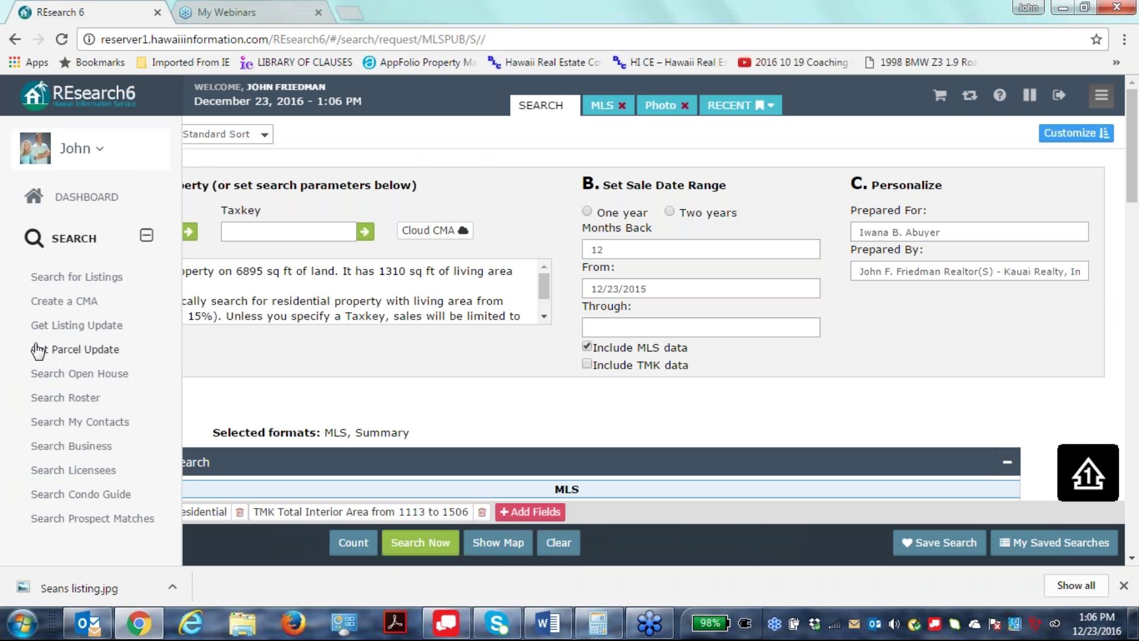
click(150, 242)
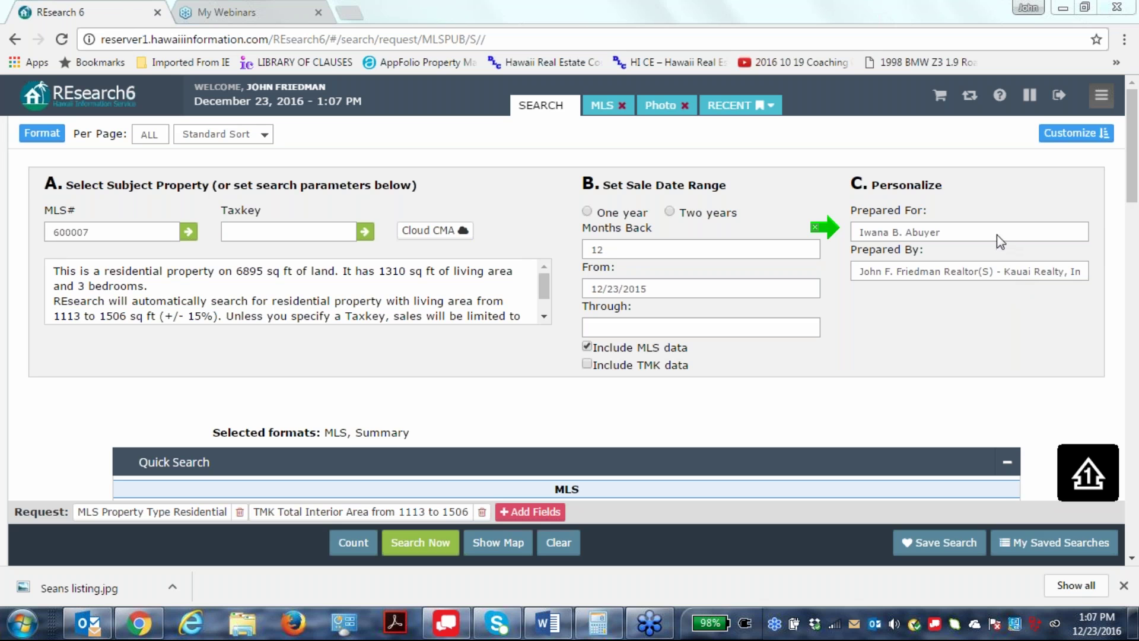
click(818, 249)
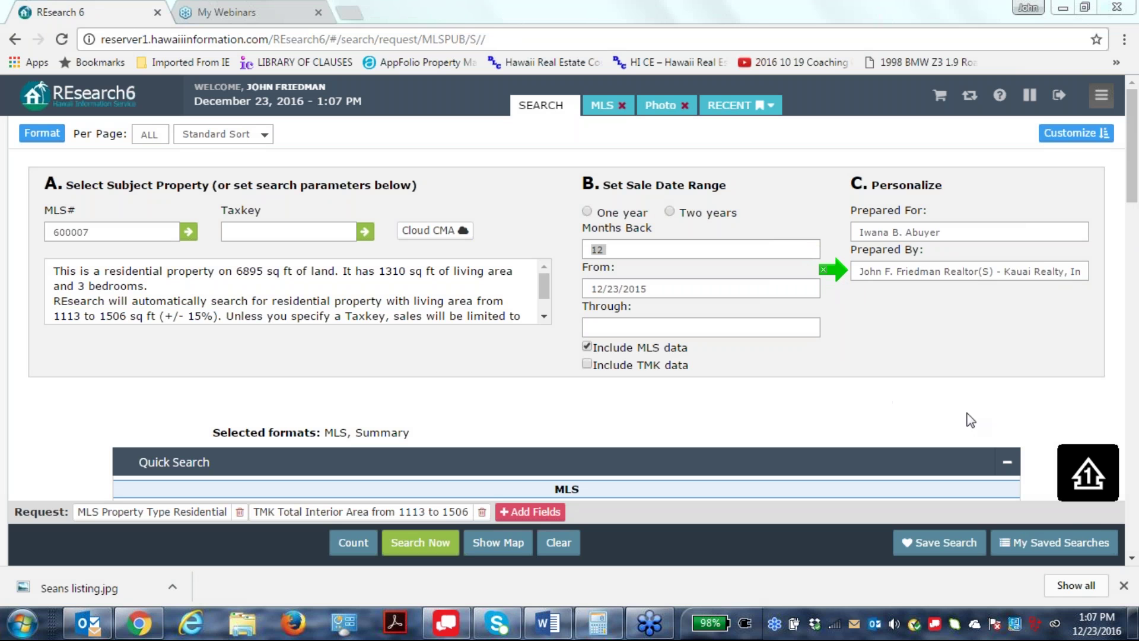
click(893, 271)
key(Right)
key(Right)
key(Right)
key(Right)
key(Right)
key(Right)
key(Right)
key(Right)
key(Right)
key(Right)
key(Right)
key(Right)
key(Right)
key(Right)
key(Right)
key(Right)
key(Right)
key(Right)
key(Right)
key(Right)
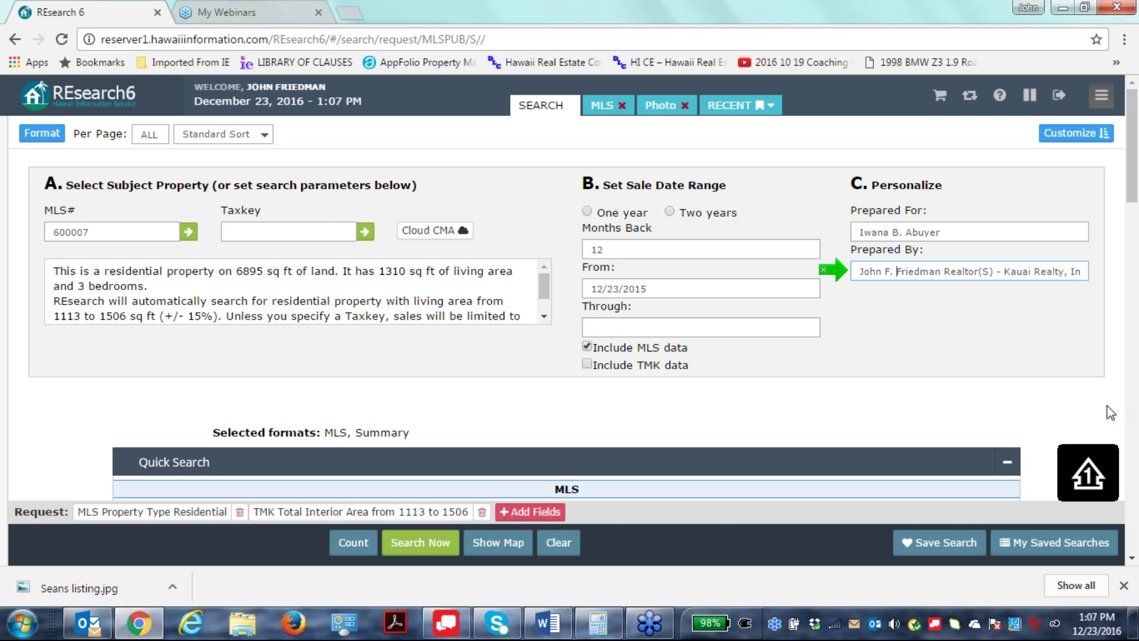
key(Right)
key(Right)
key(Right)
key(Right)
key(Right)
key(Right)
key(Right)
key(Right)
key(Right)
key(Right)
key(Right)
key(Right)
mouse_move(1134, 622)
key(Right)
key(Right)
key(Right)
key(Right)
key(Right)
key(Right)
key(Right)
key(Right)
key(Right)
key(Right)
key(Right)
key(Right)
key(Right)
key(Right)
key(Right)
key(Right)
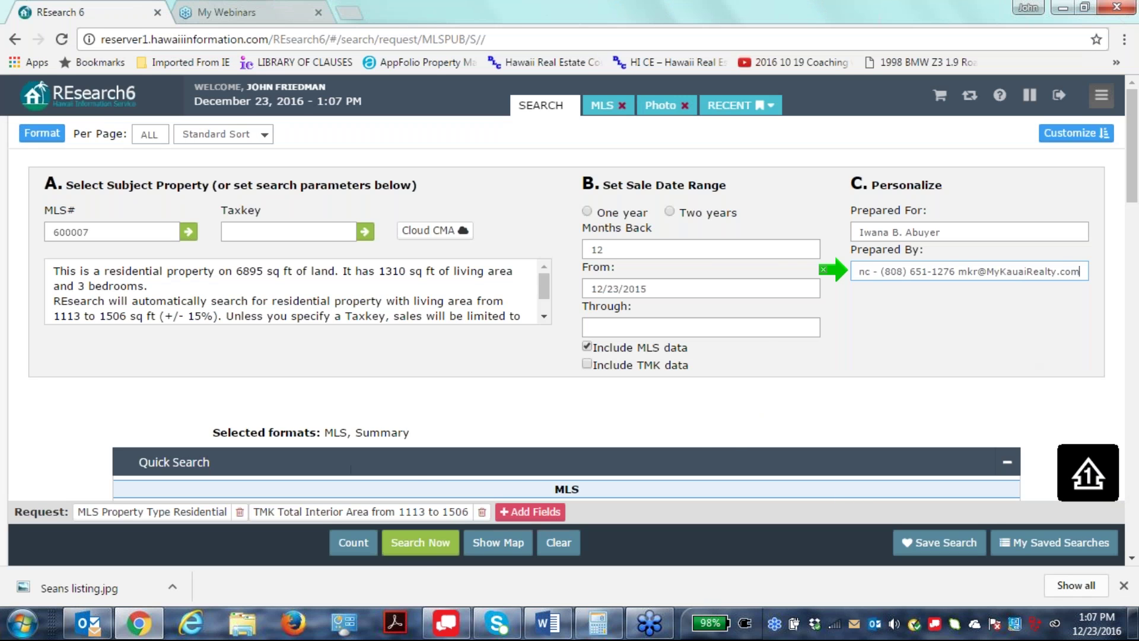
Run the comparable search and review results down to four sold comparables averaging $632,000.
click(429, 541)
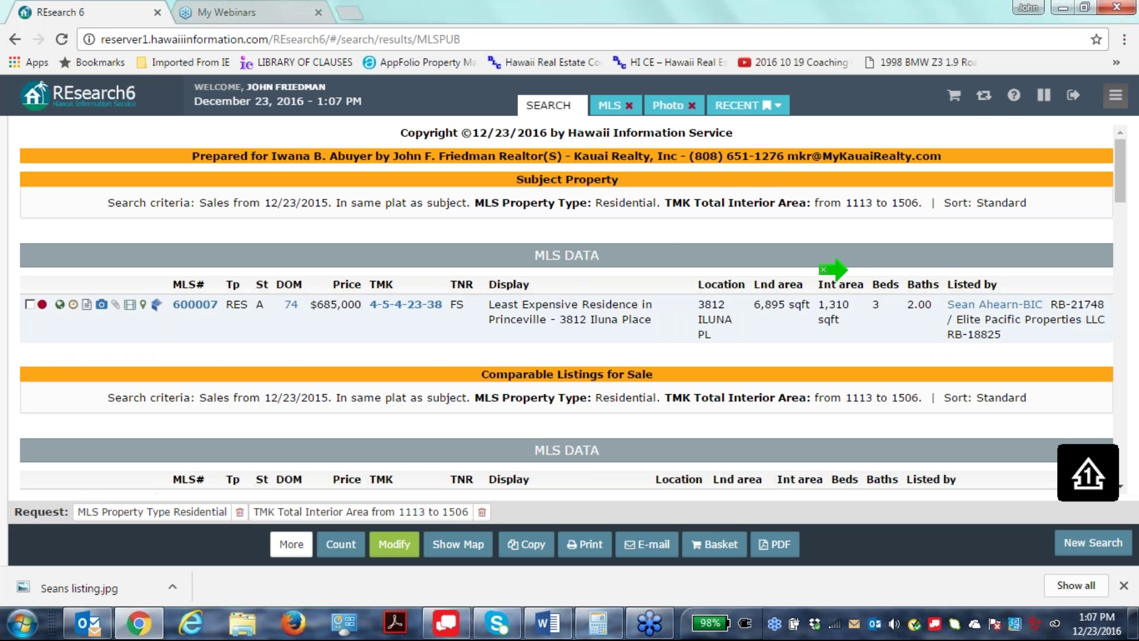
scroll(359, 317, down, 2)
scroll(358, 317, up, 2)
scroll(362, 319, down, 3)
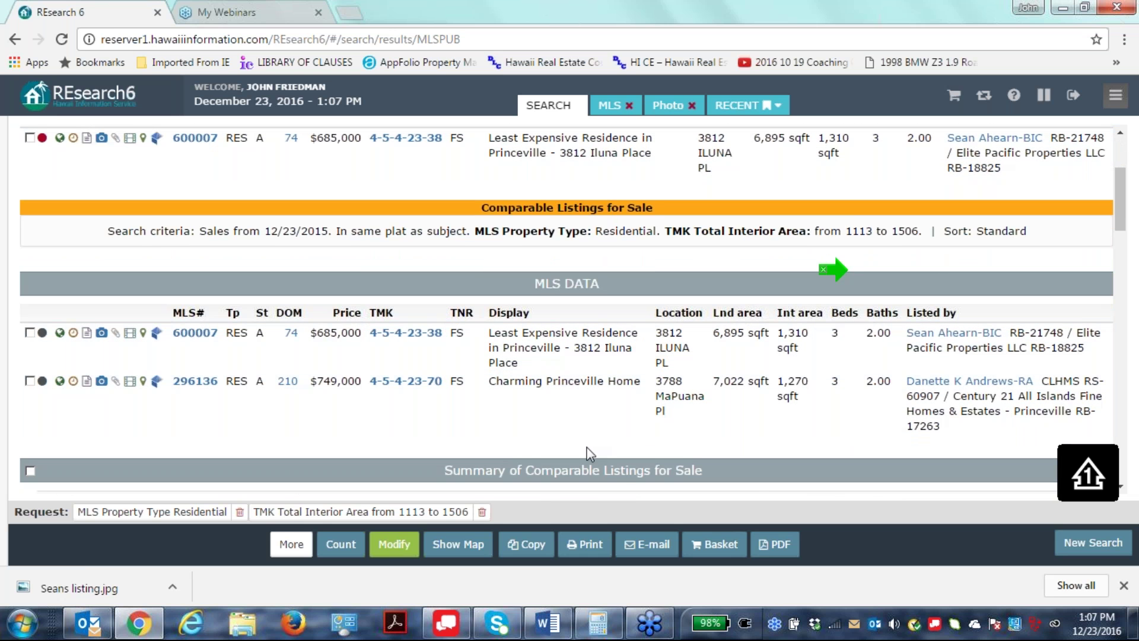
scroll(771, 421, down, 8)
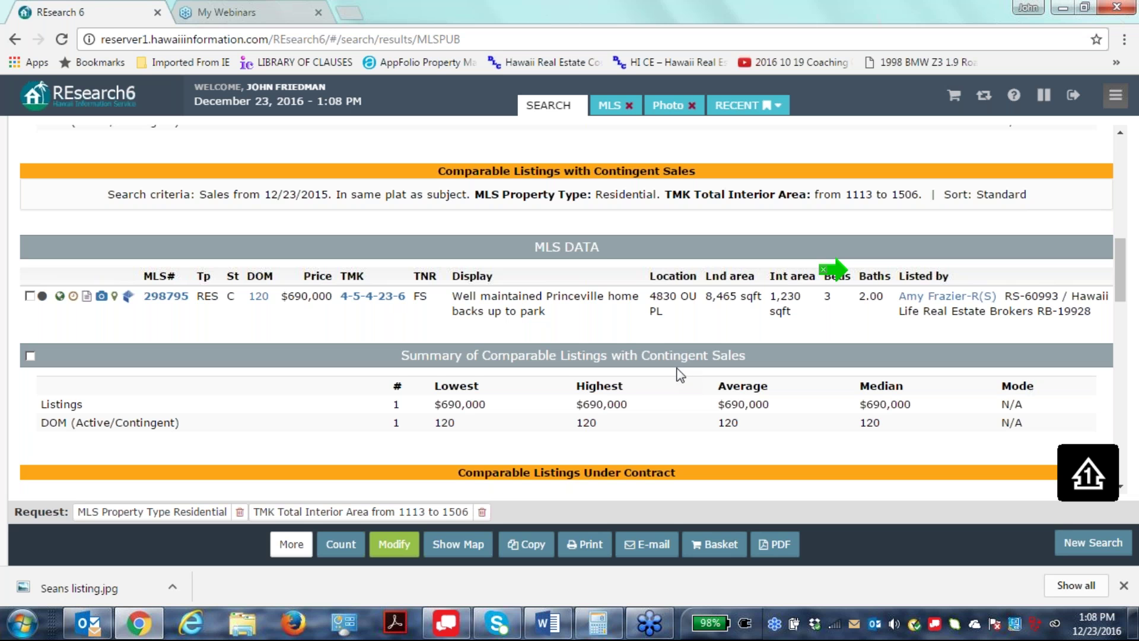
scroll(681, 375, down, 1)
scroll(681, 374, down, 6)
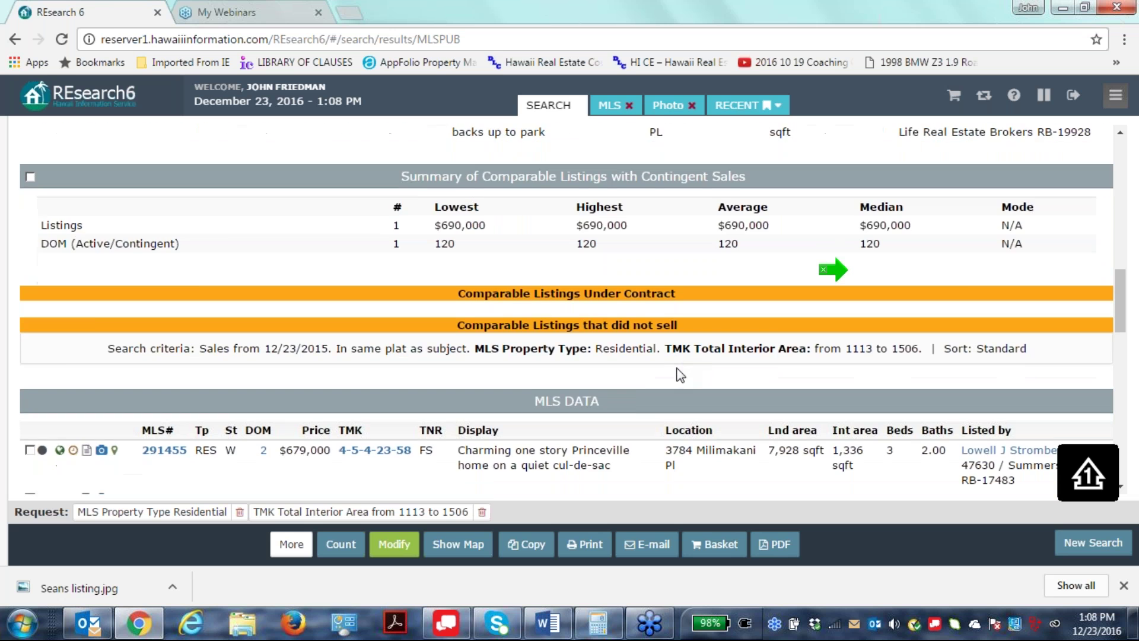
scroll(522, 389, down, 2)
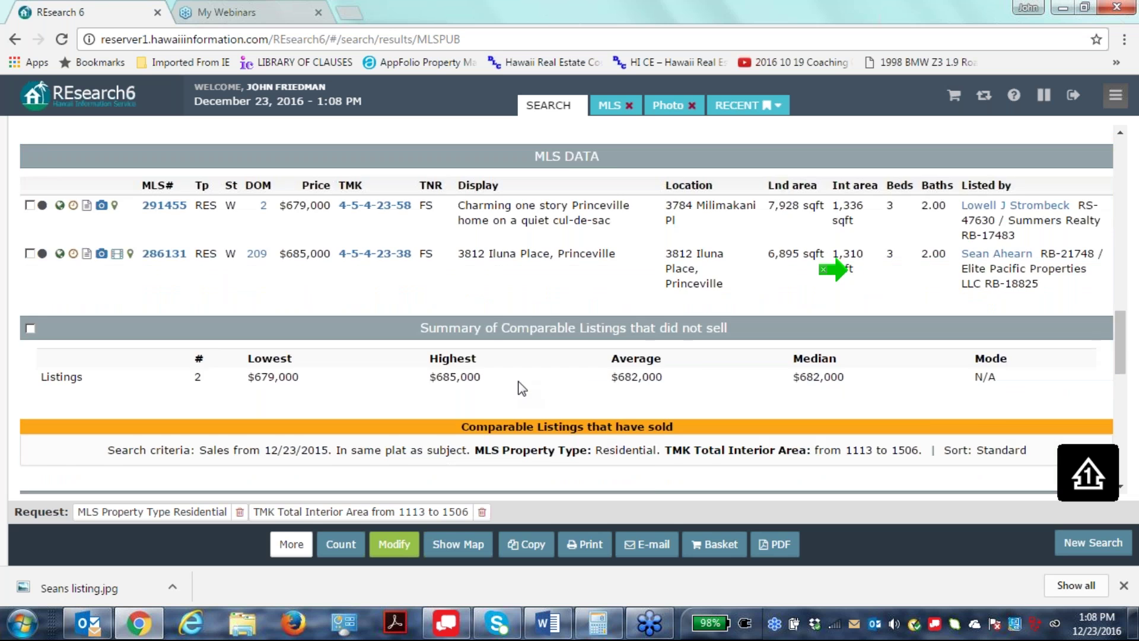
scroll(522, 389, down, 10)
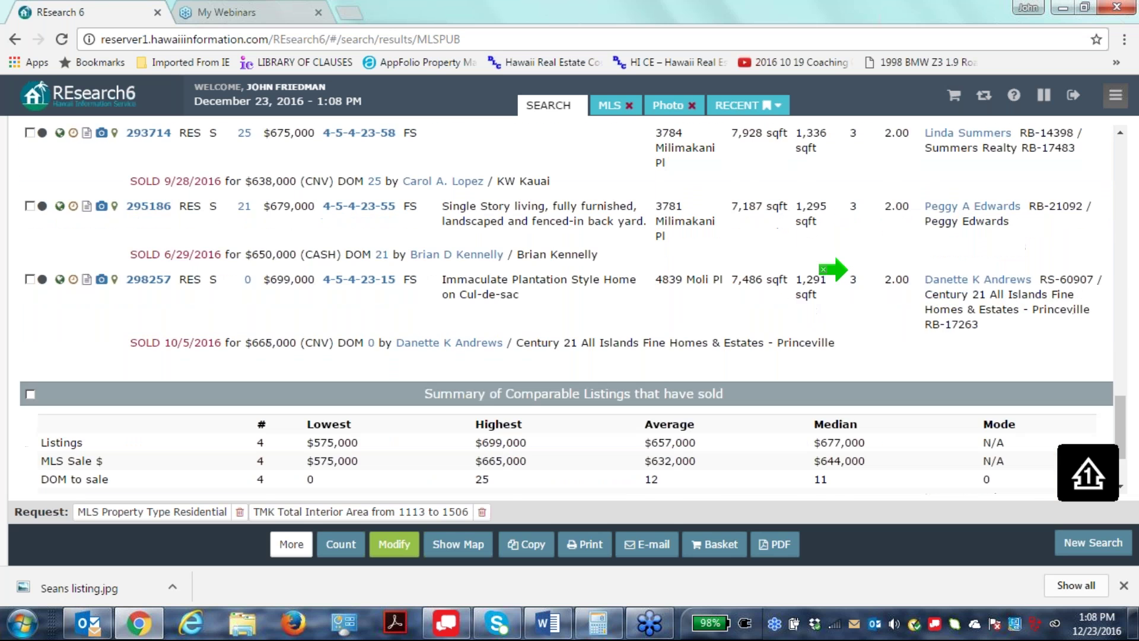
scroll(563, 309, down, 2)
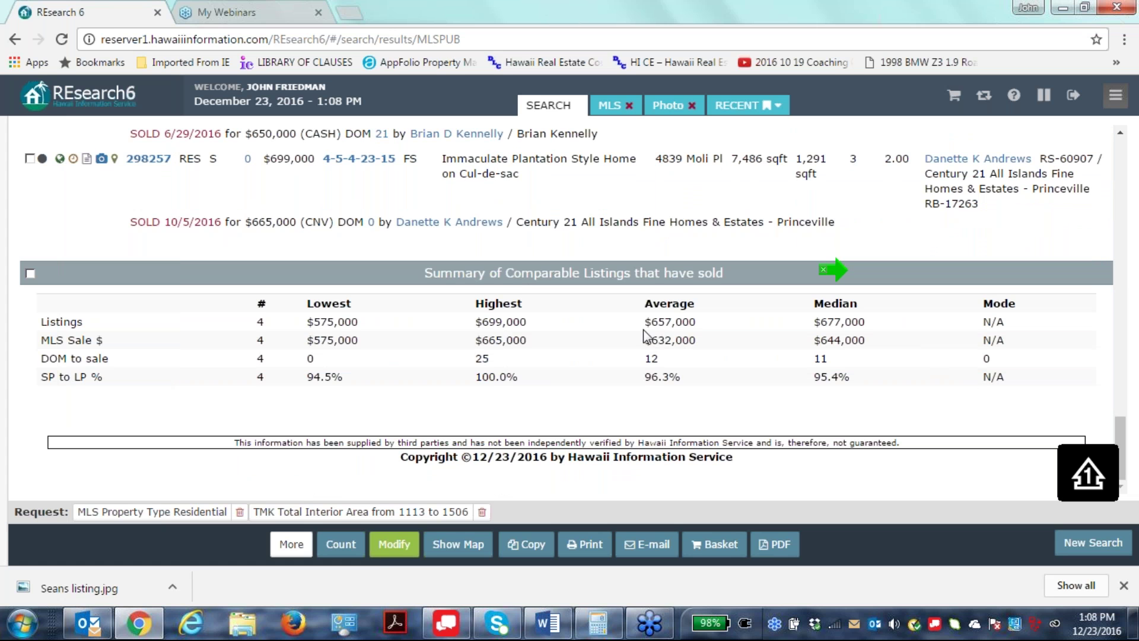
drag(651, 322, 895, 318)
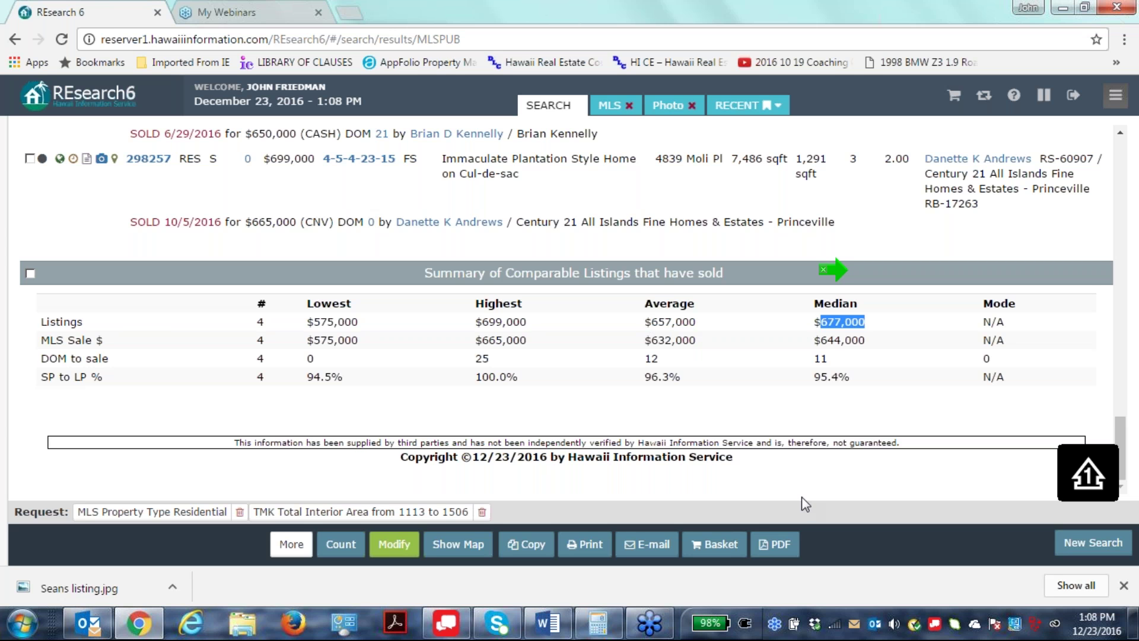
click(601, 413)
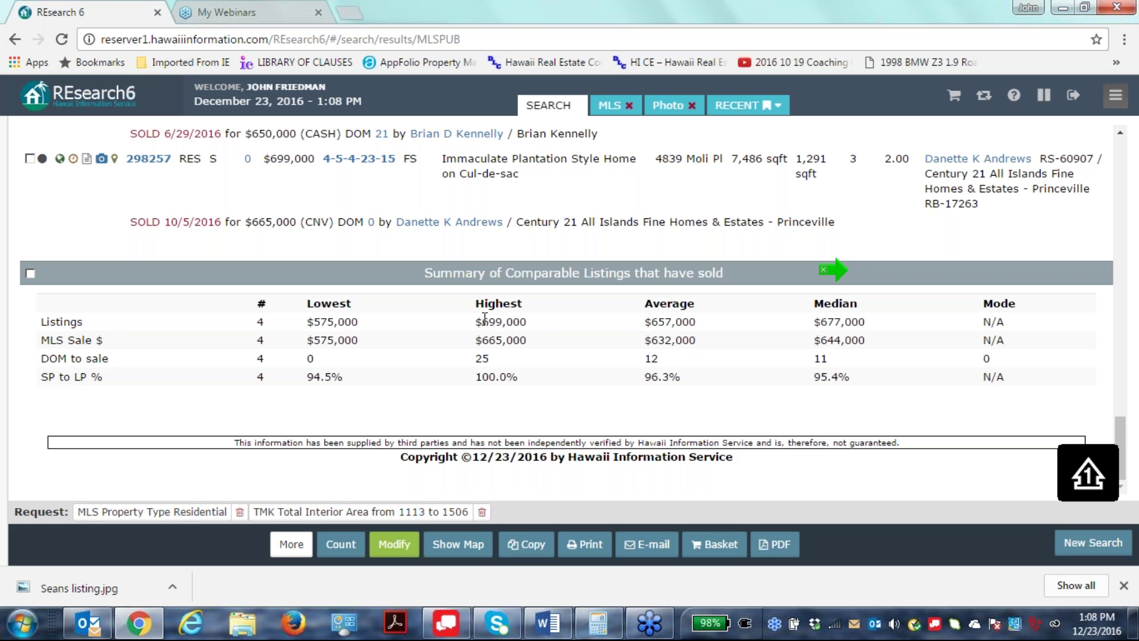
drag(477, 321, 527, 321)
click(553, 430)
drag(476, 340, 525, 340)
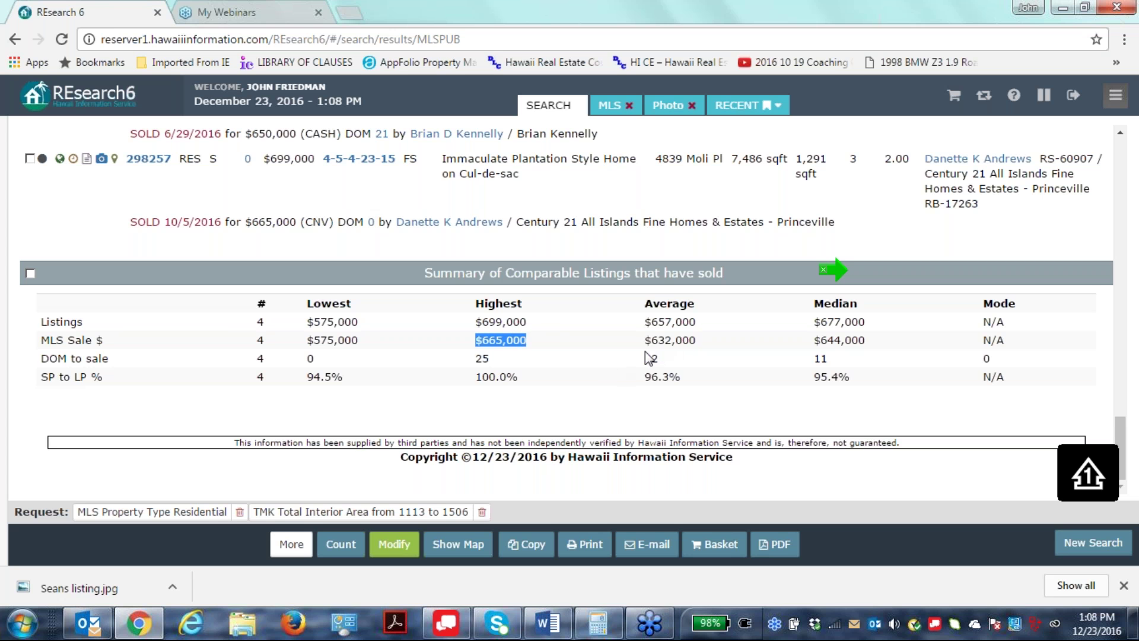
drag(643, 339, 704, 341)
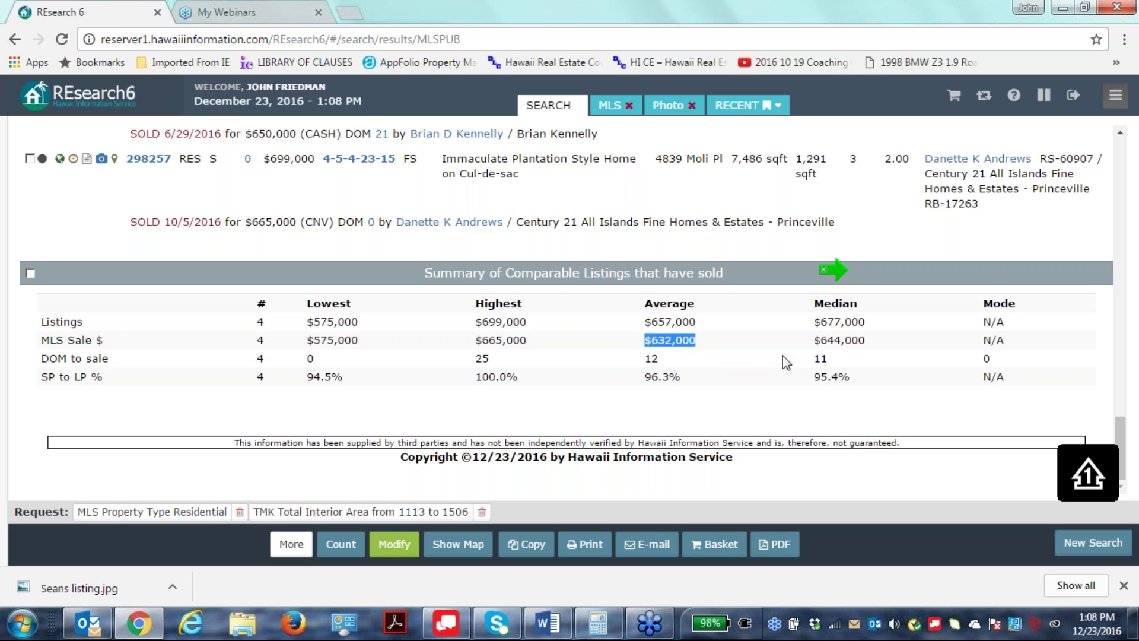
click(865, 340)
drag(865, 339, 813, 340)
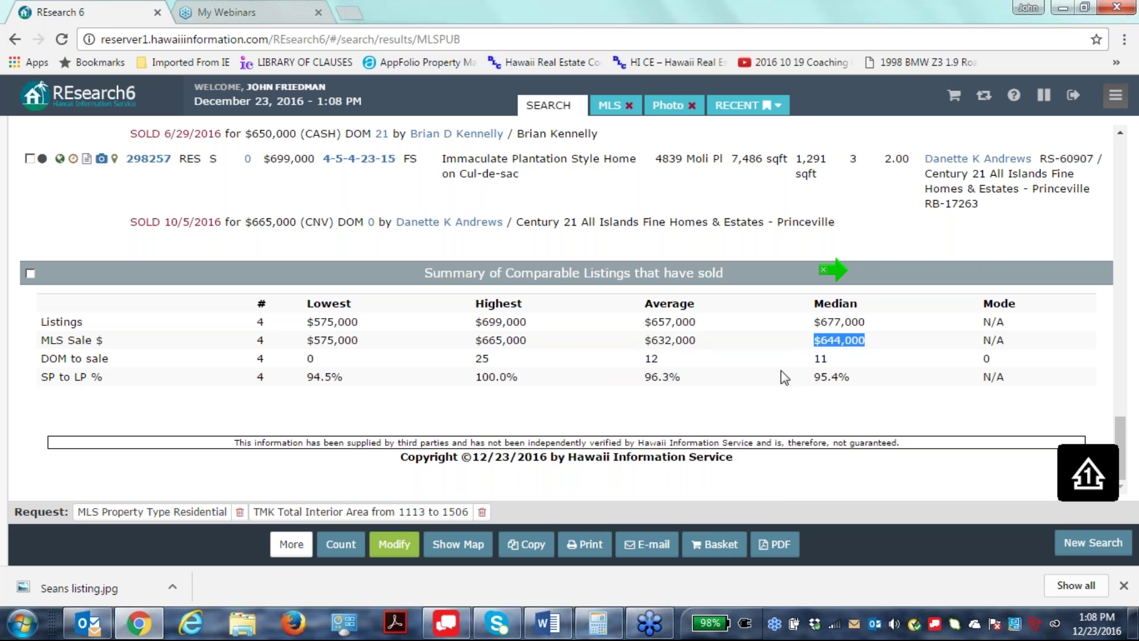
scroll(799, 453, up, 2)
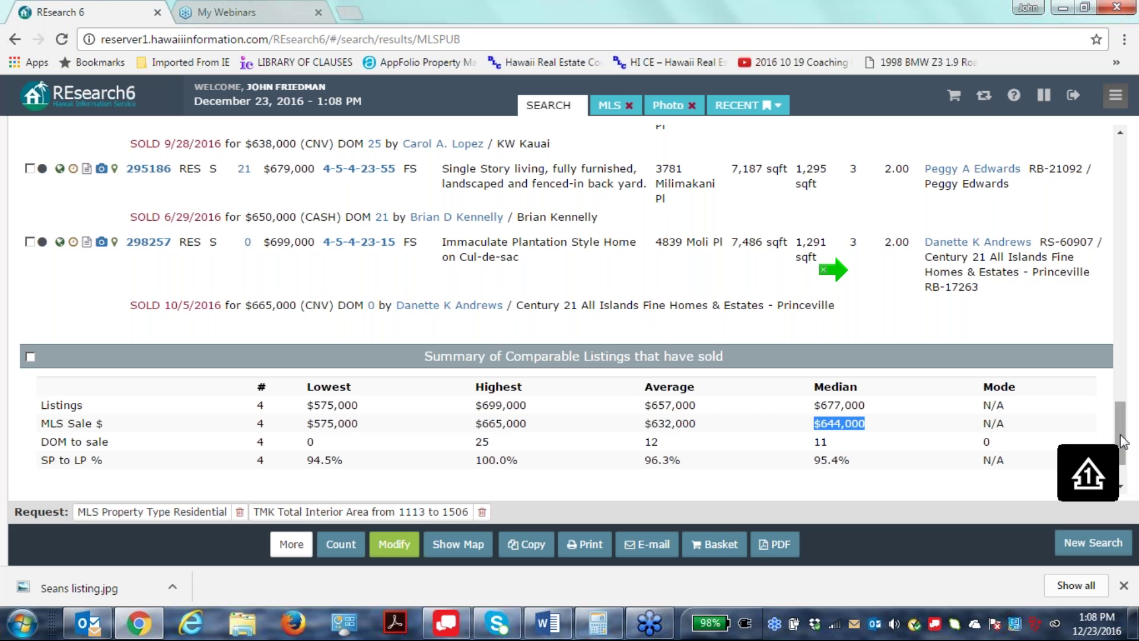
drag(1121, 441, 1065, 163)
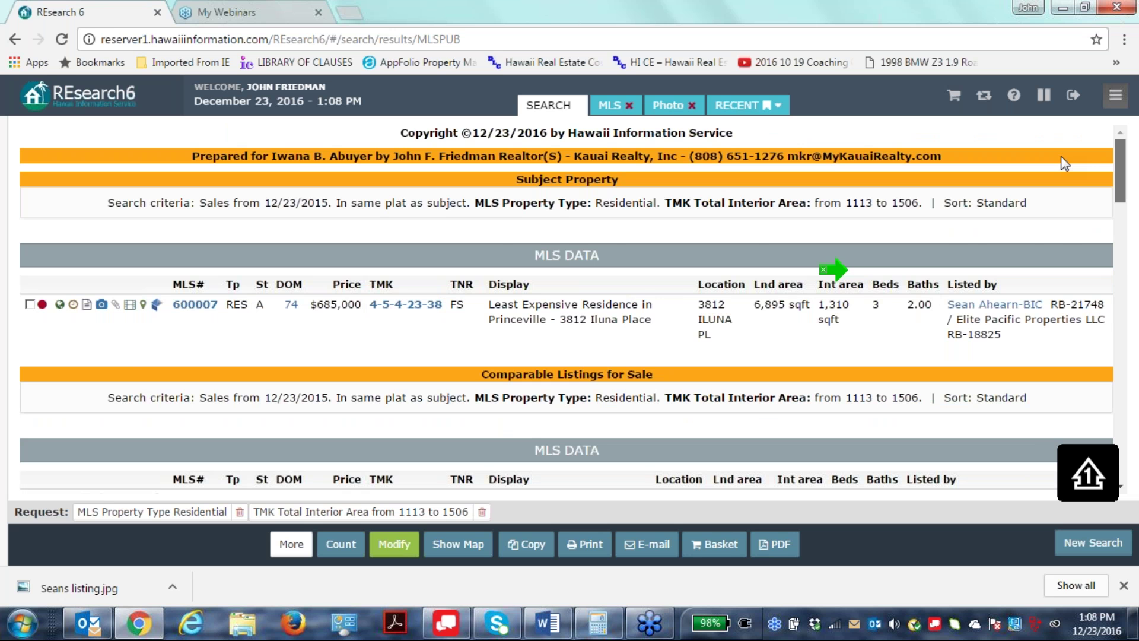
scroll(1062, 207, down, 2)
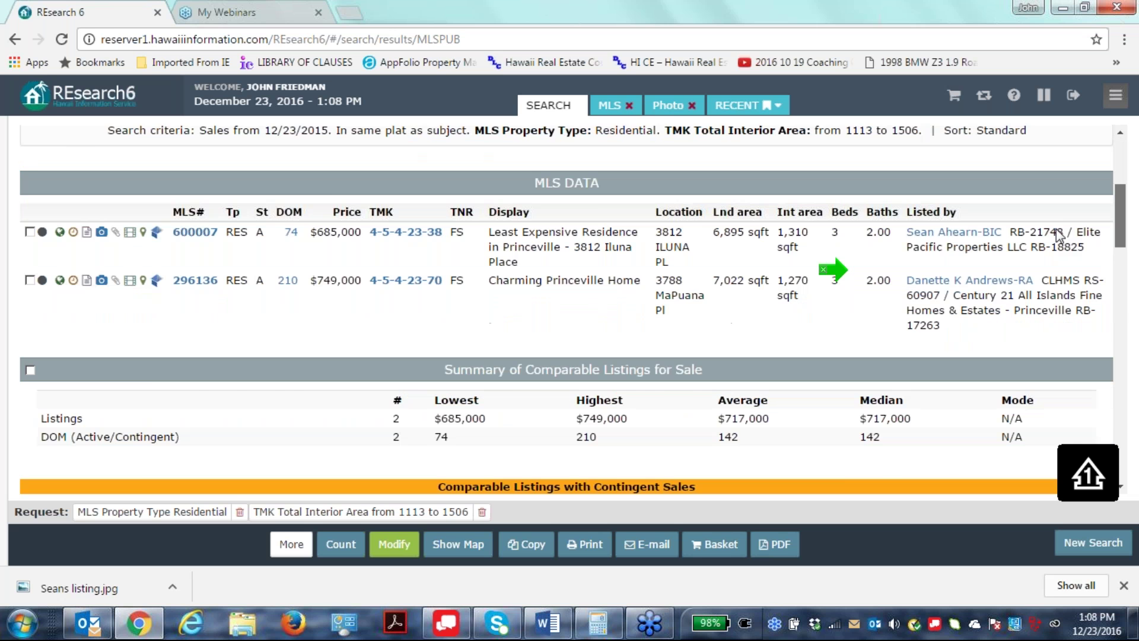
scroll(1058, 235, down, 15)
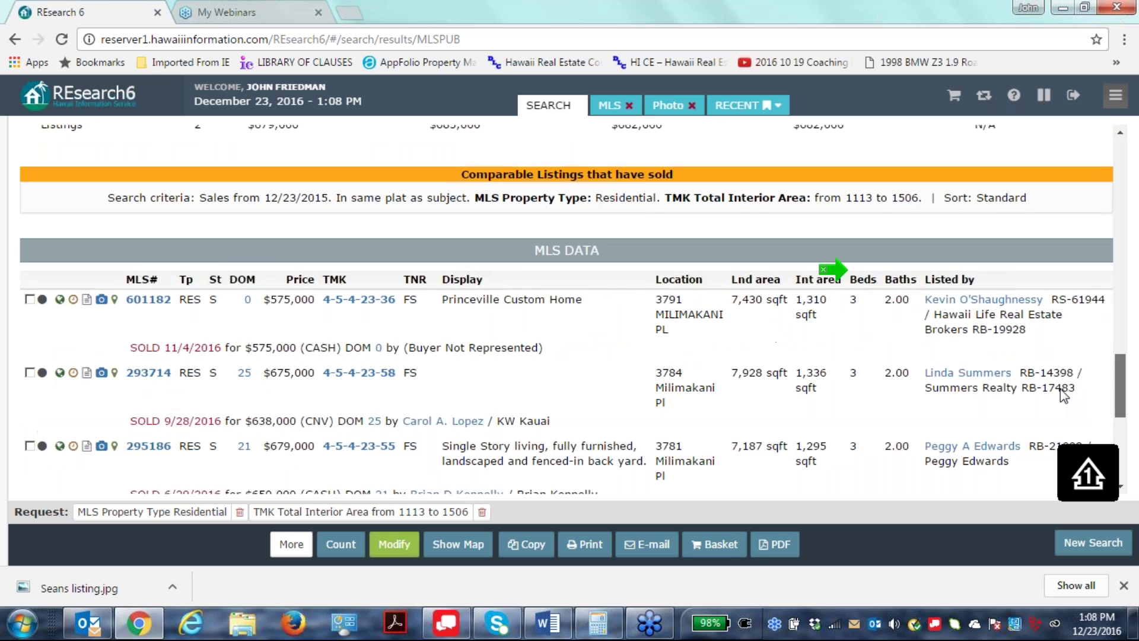
scroll(1062, 392, down, 2)
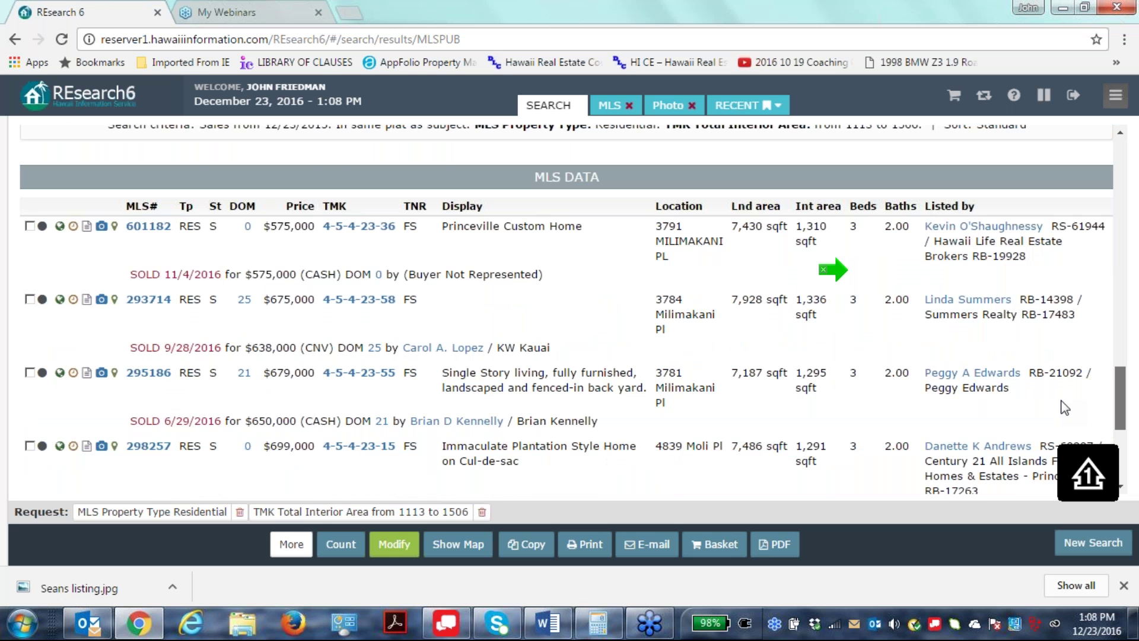
scroll(1065, 409, down, 2)
scroll(1064, 418, down, 1)
scroll(1062, 419, up, 1)
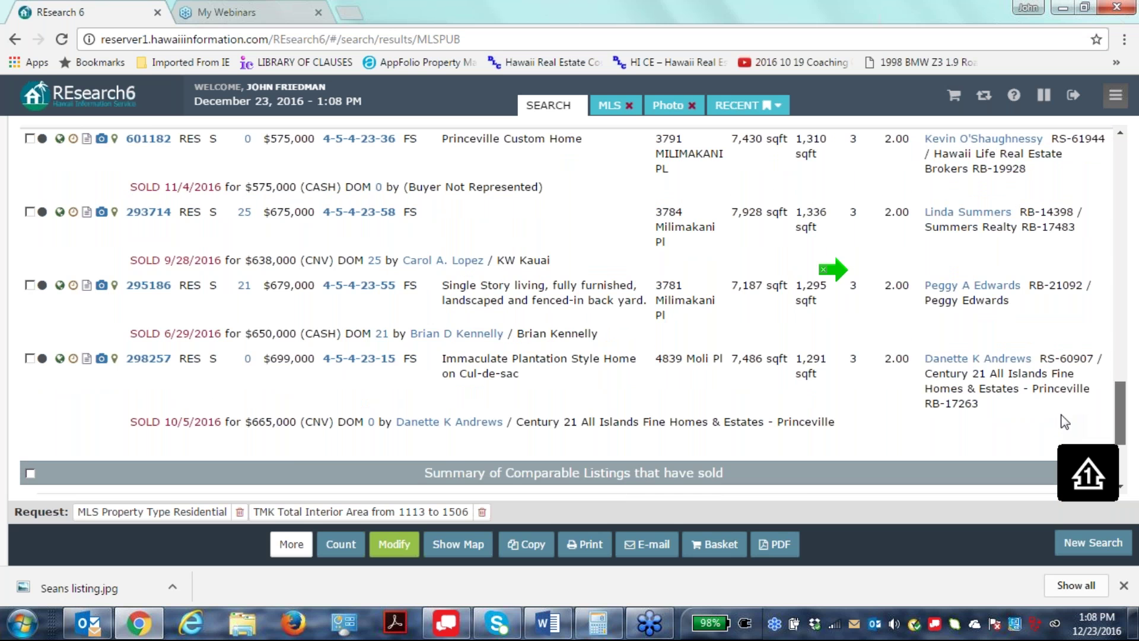
scroll(1059, 410, up, 7)
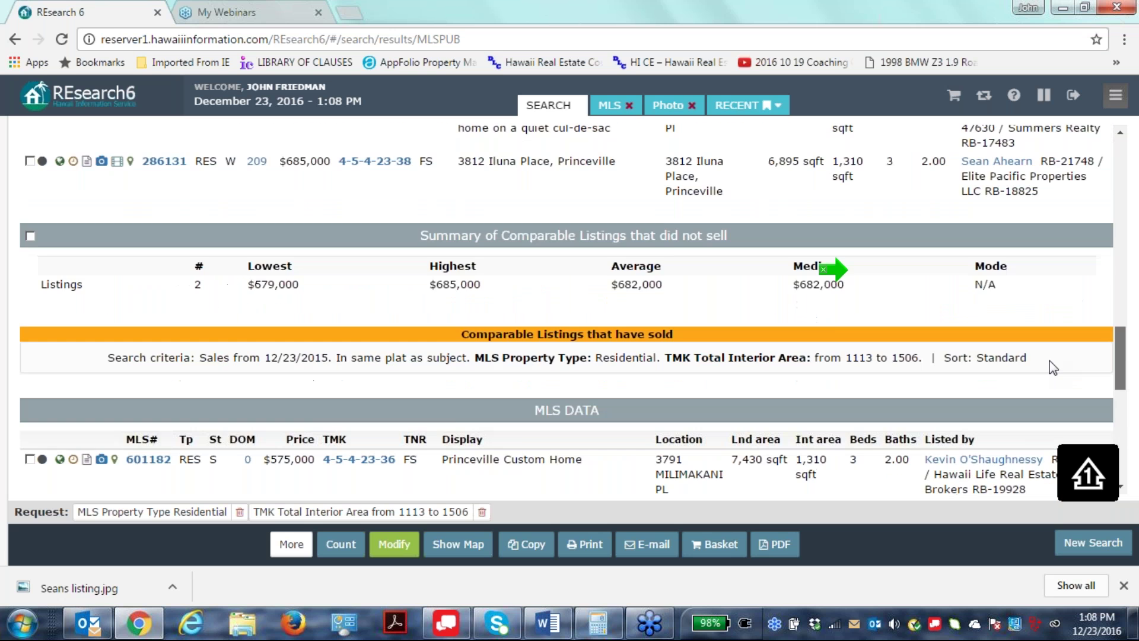
scroll(1053, 348, up, 15)
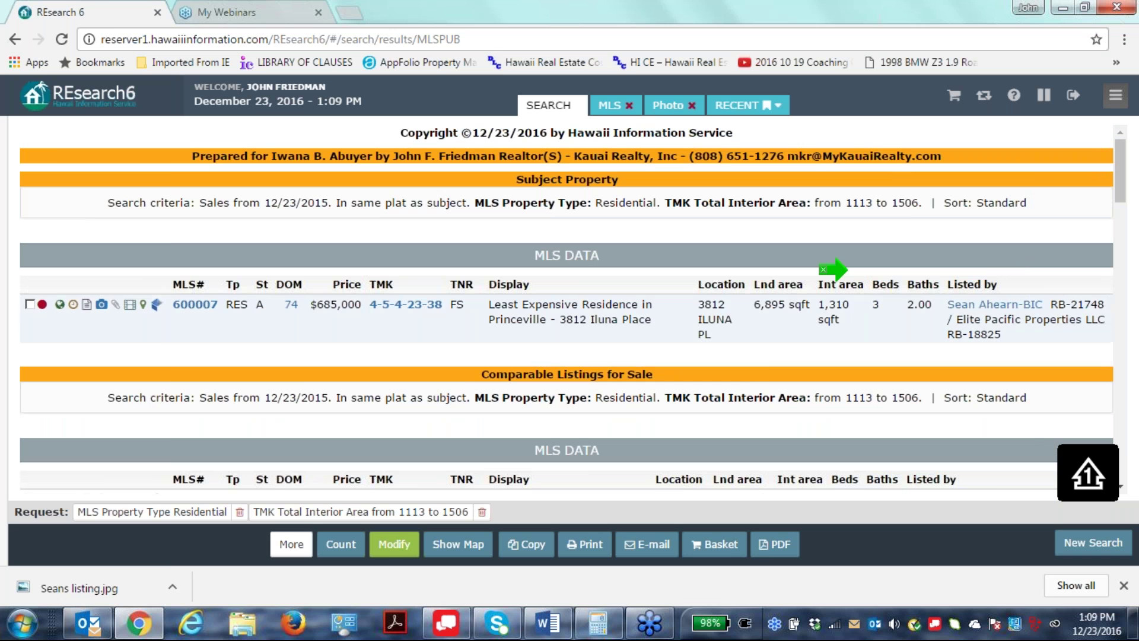
Tick listing 600007 in both the Subject Property and Comparable Listings for Sale tables.
mouse_move(126, 319)
click(30, 304)
scroll(572, 353, down, 1)
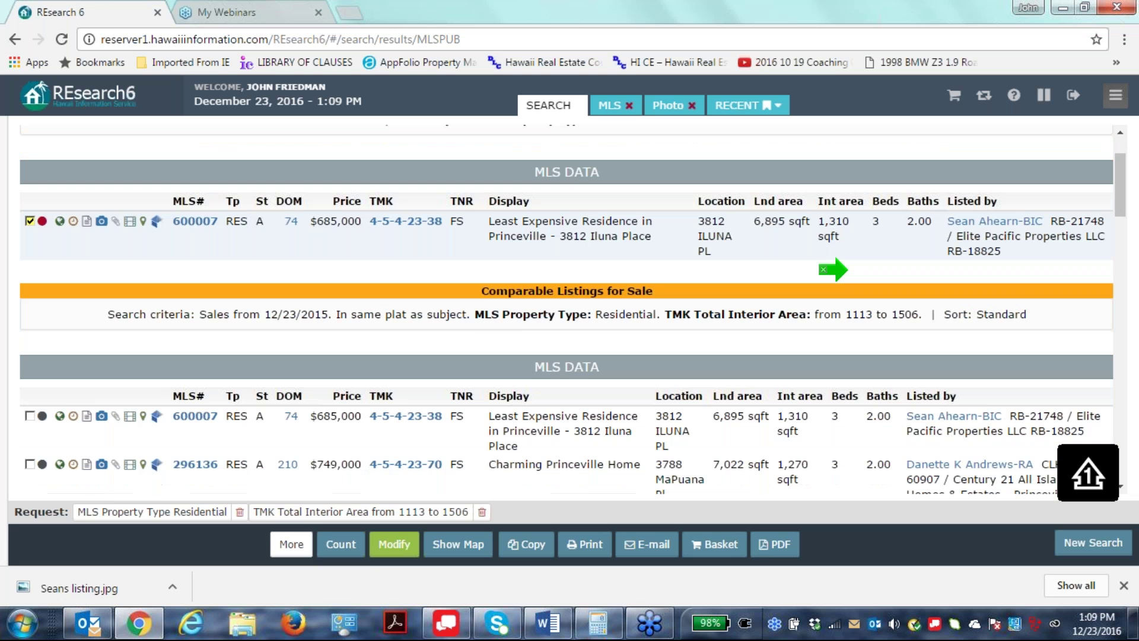
scroll(607, 352, down, 1)
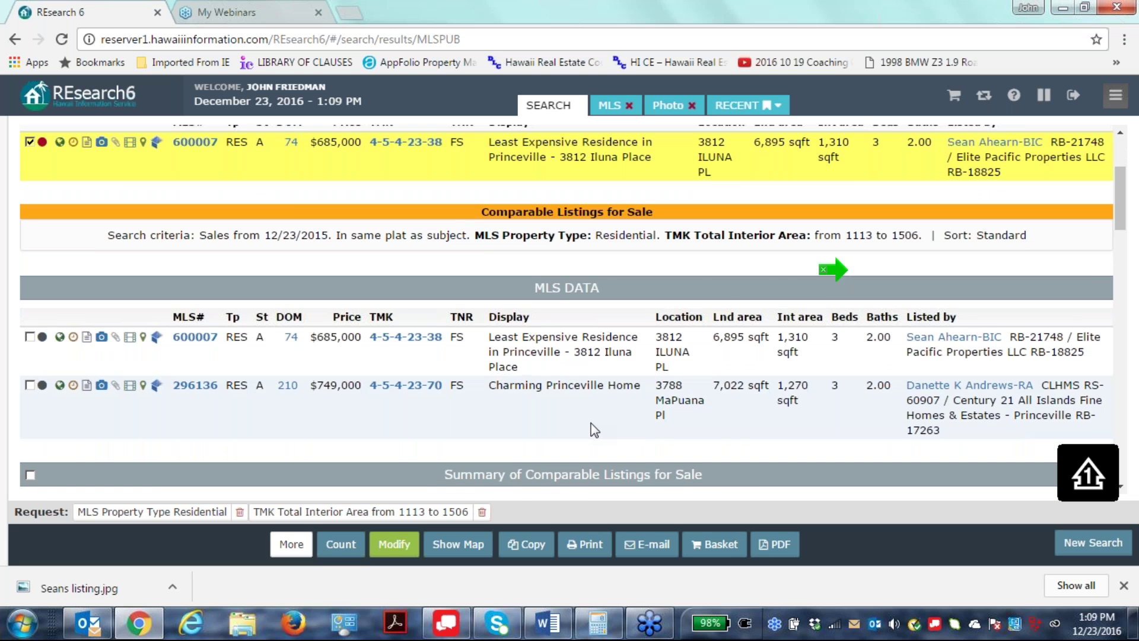
scroll(613, 407, up, 2)
scroll(686, 381, down, 2)
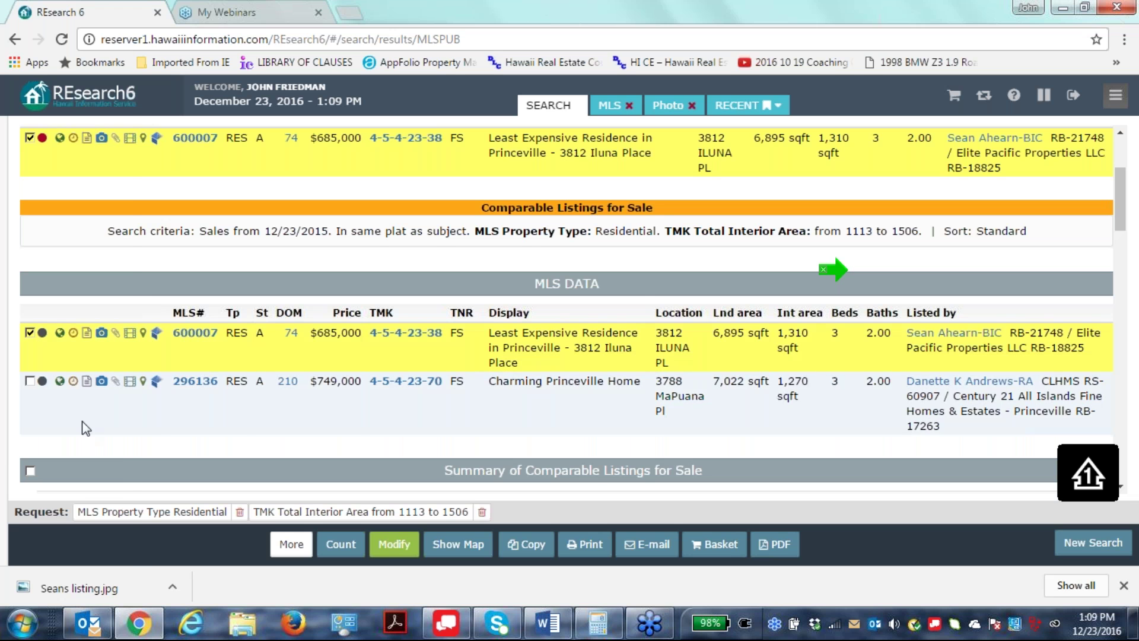
click(30, 333)
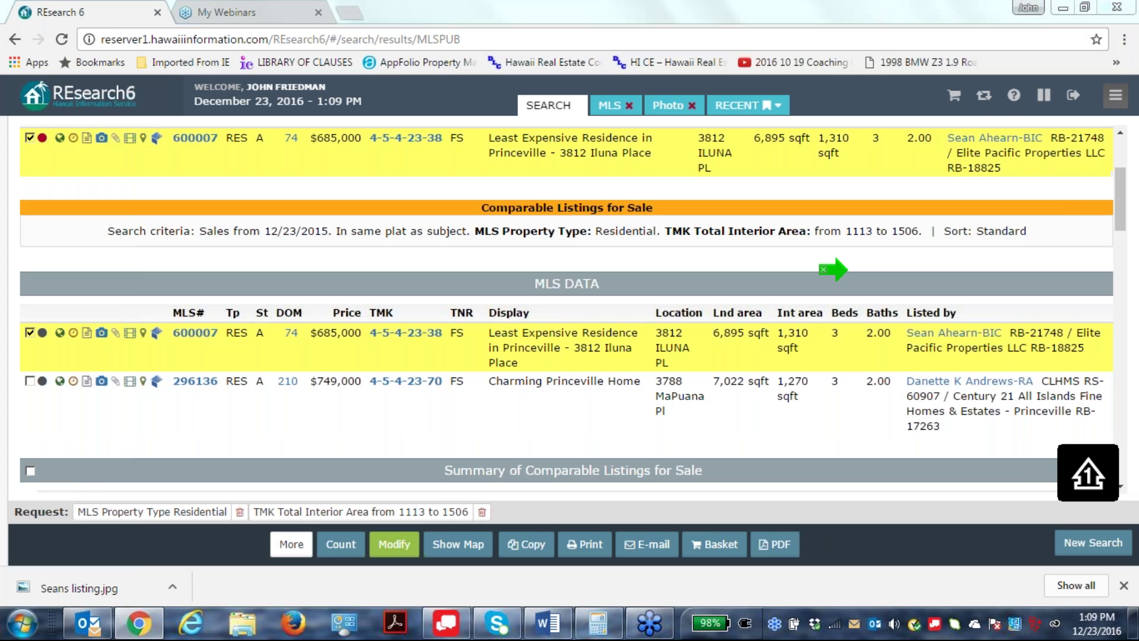
click(786, 336)
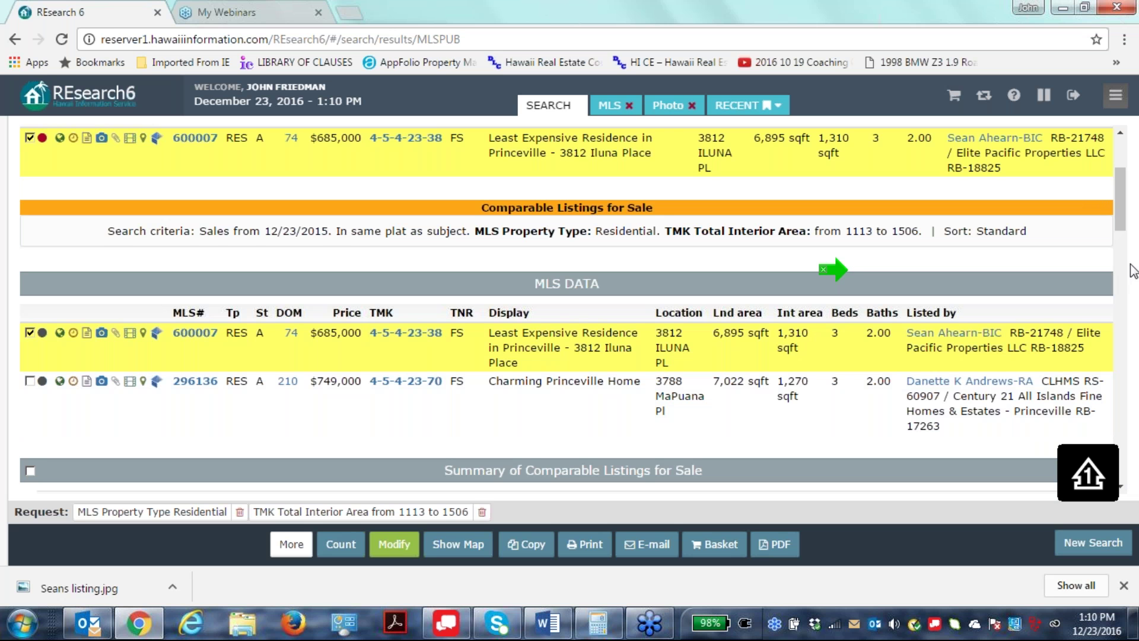
Scroll through the comparable listings to review them.
scroll(626, 317, down, 10)
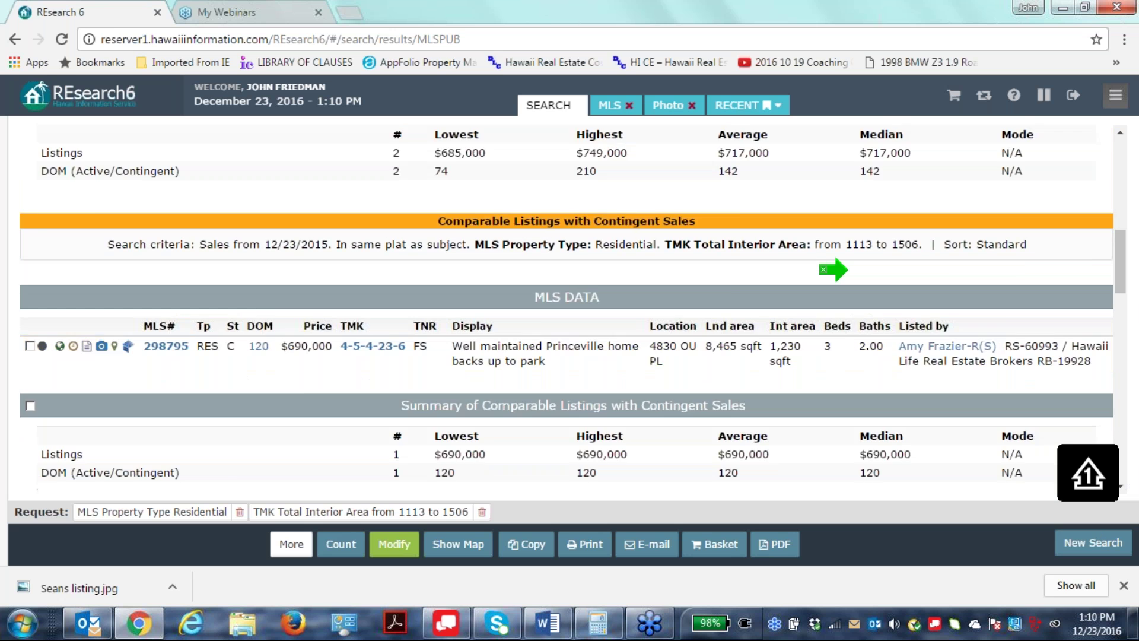
scroll(617, 318, down, 4)
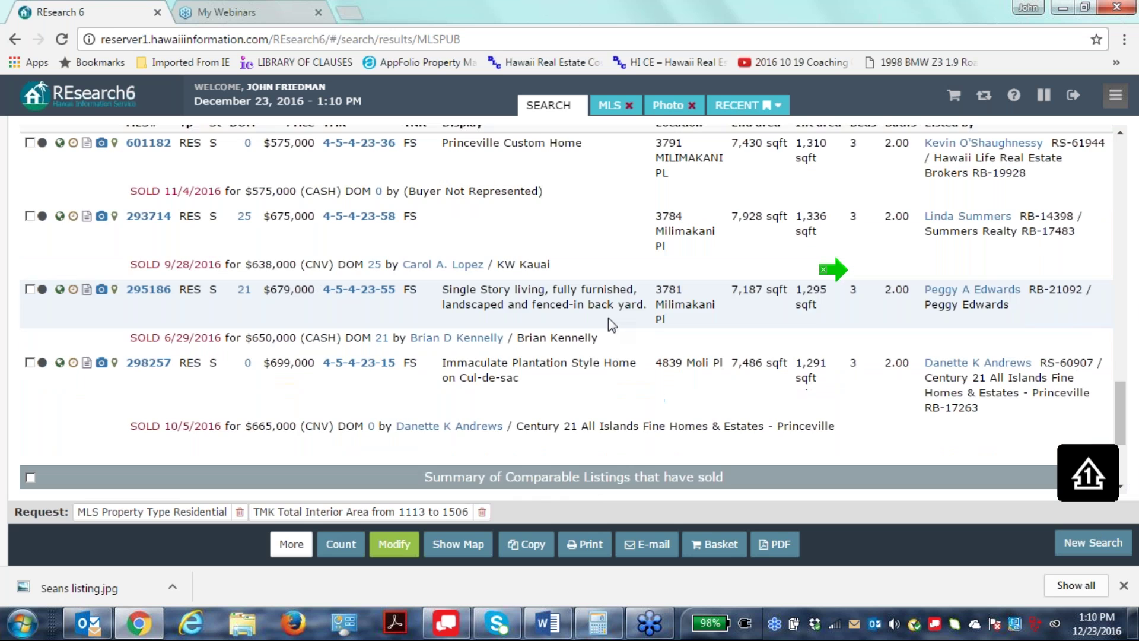
scroll(593, 416, up, 2)
scroll(595, 424, up, 15)
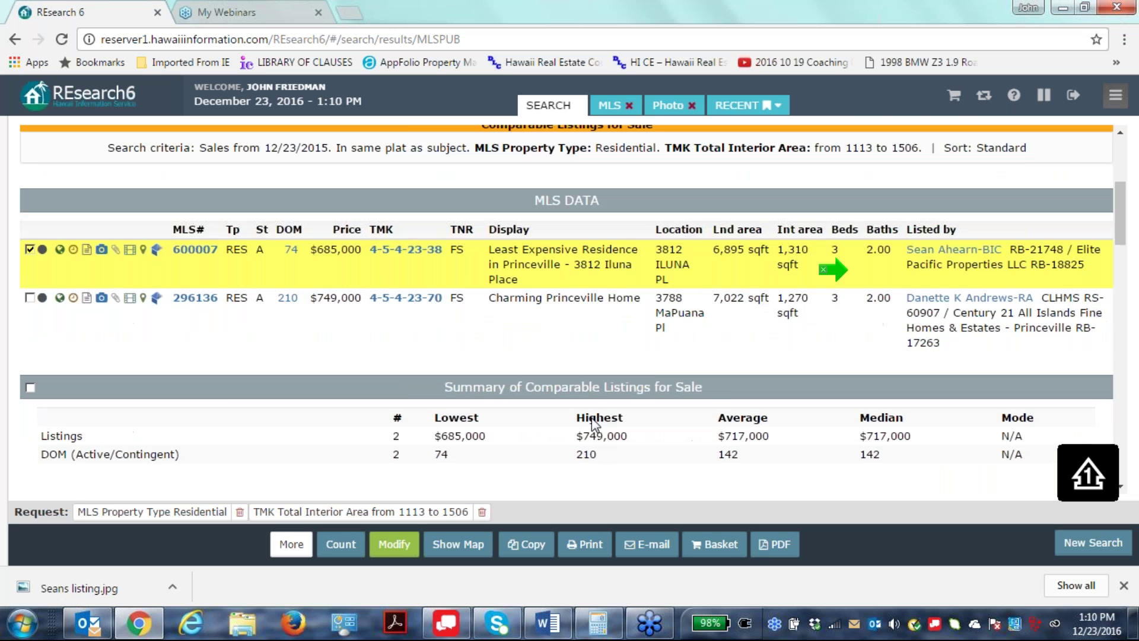
scroll(701, 227, down, 15)
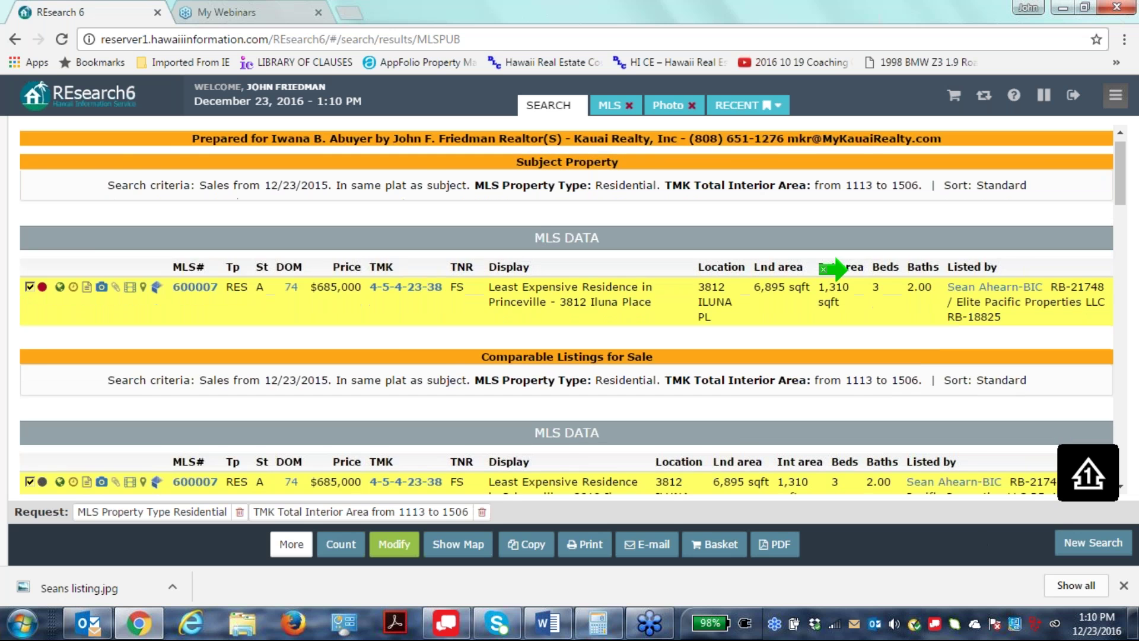
scroll(743, 278, down, 10)
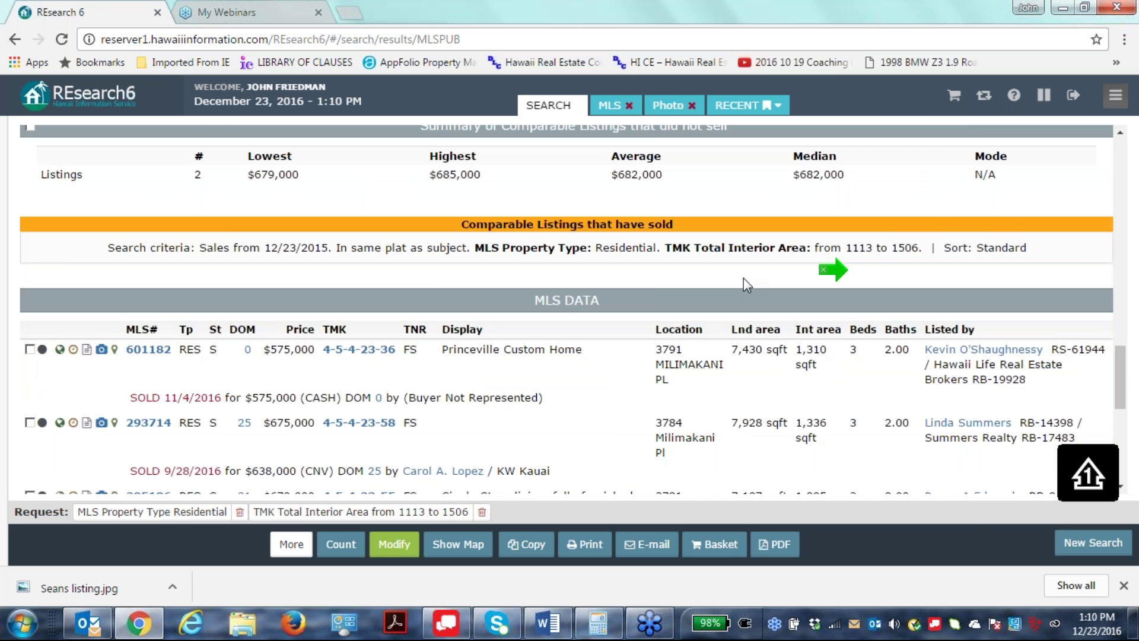
scroll(743, 277, up, 5)
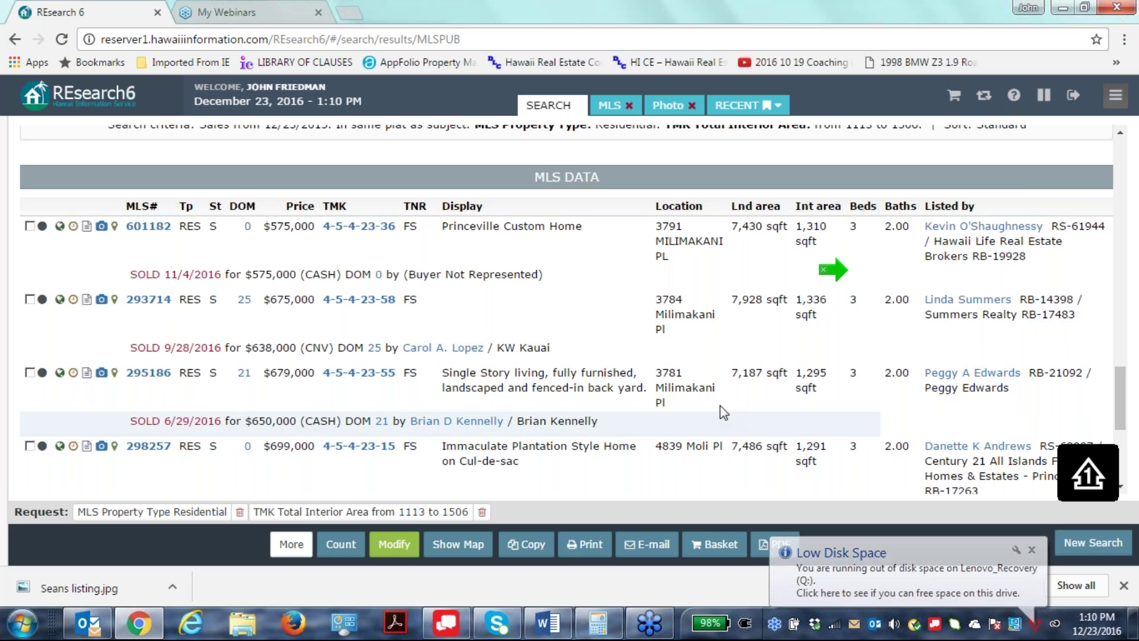
scroll(394, 454, down, 1)
scroll(395, 453, down, 1)
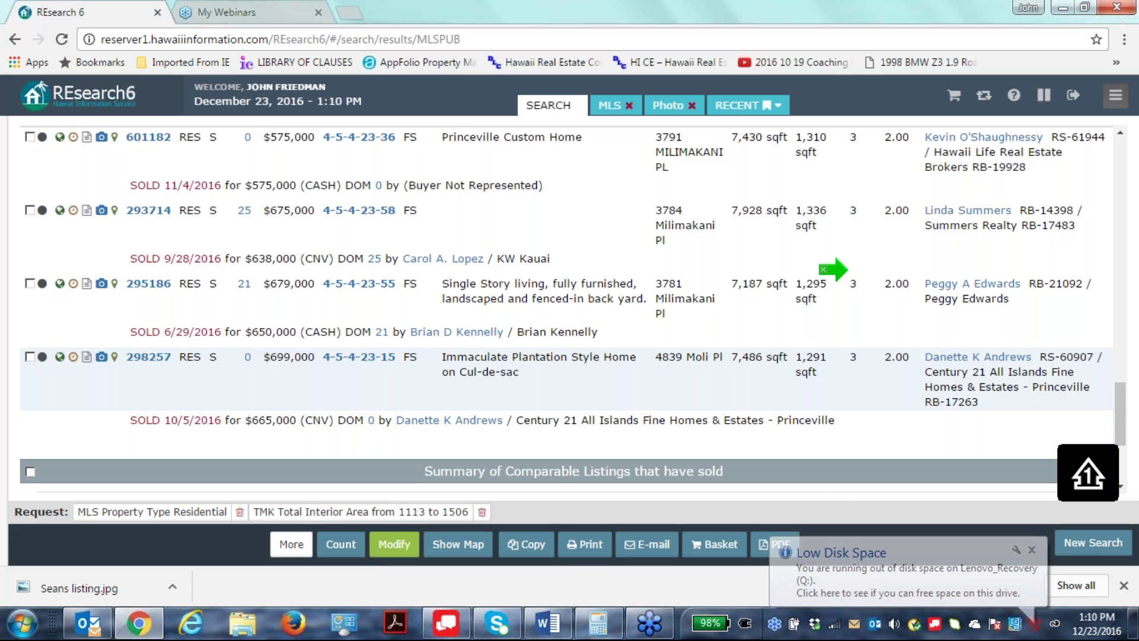
scroll(874, 446, down, 3)
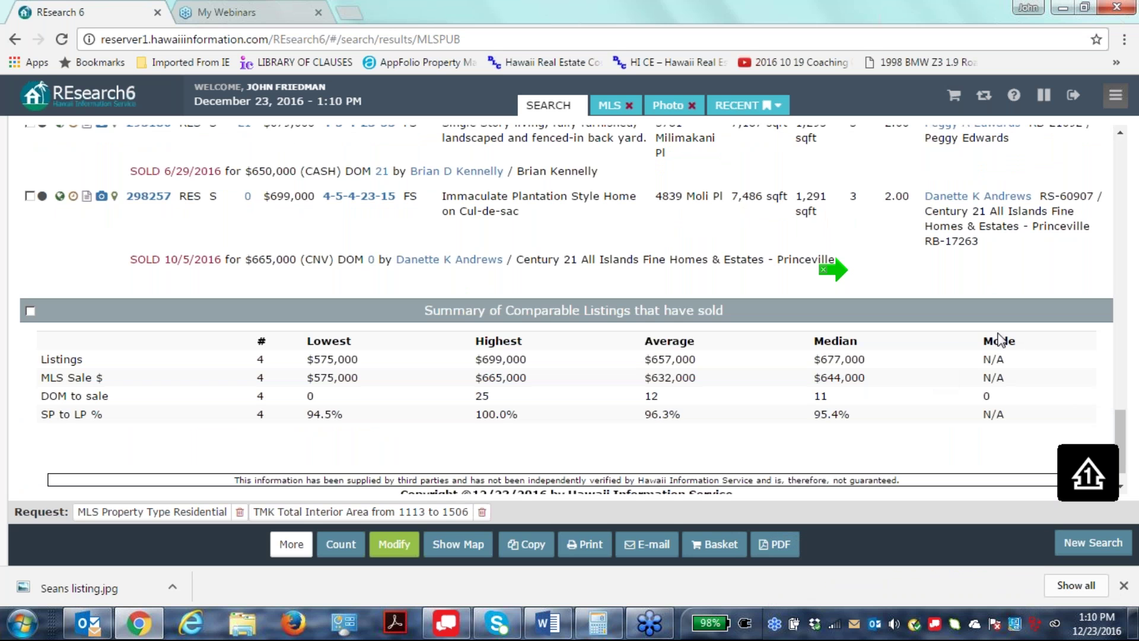
scroll(879, 394, up, 10)
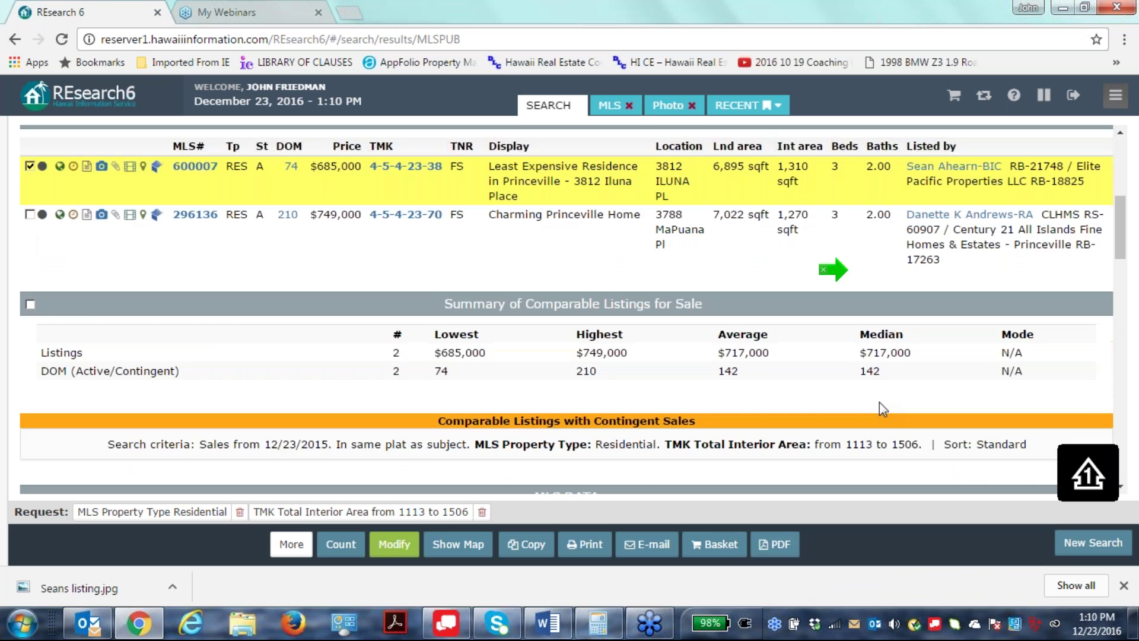
scroll(879, 400, down, 3)
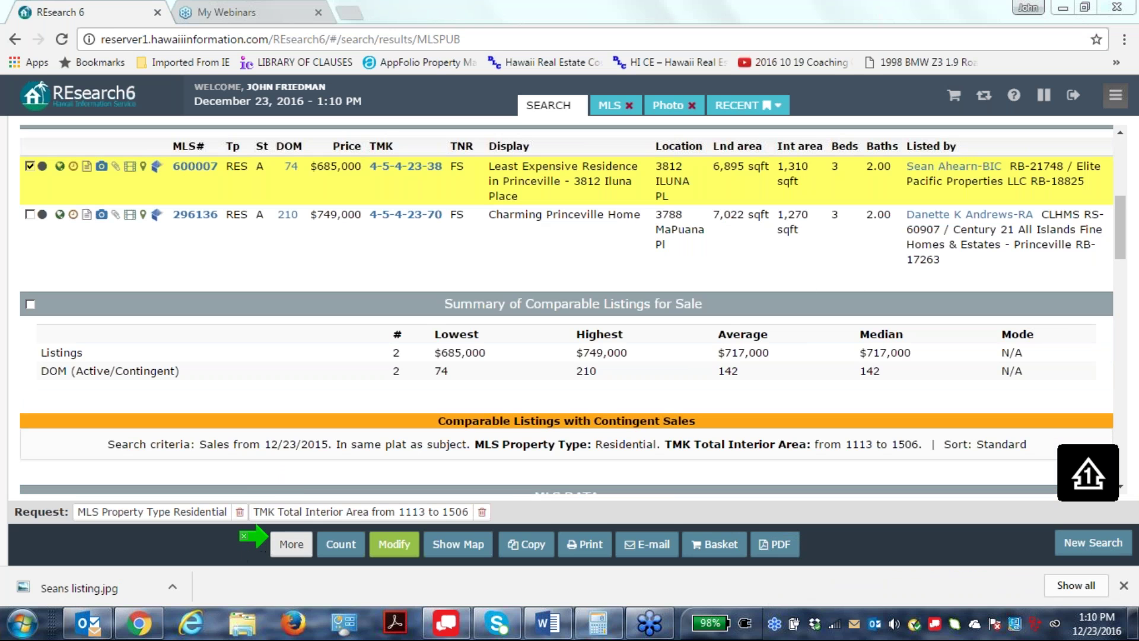
click(285, 544)
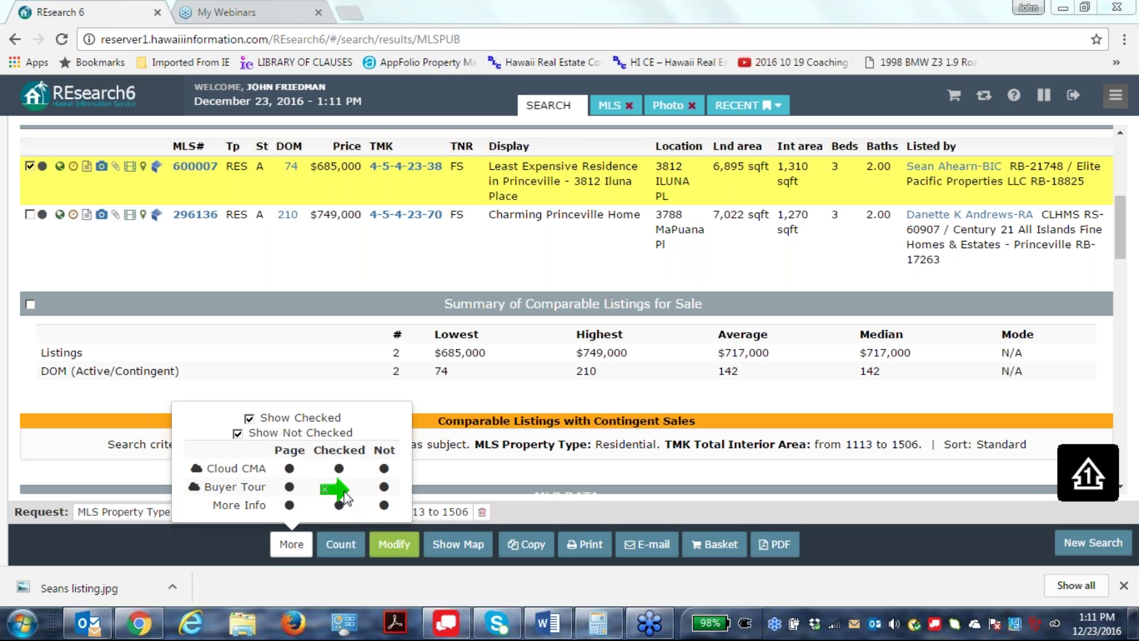
click(384, 488)
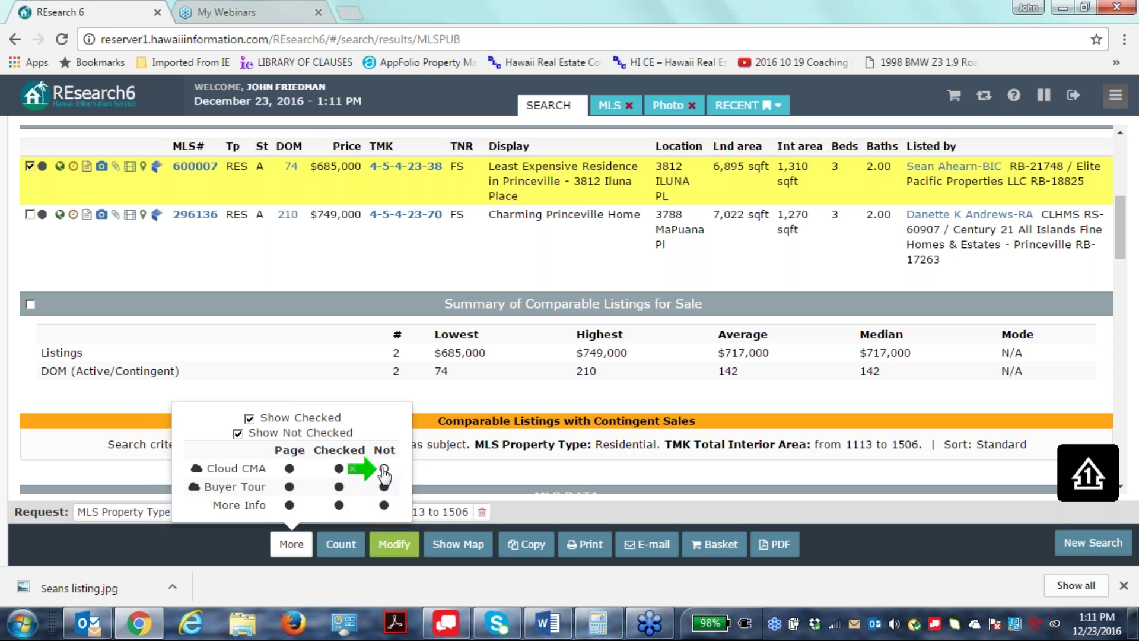
click(384, 468)
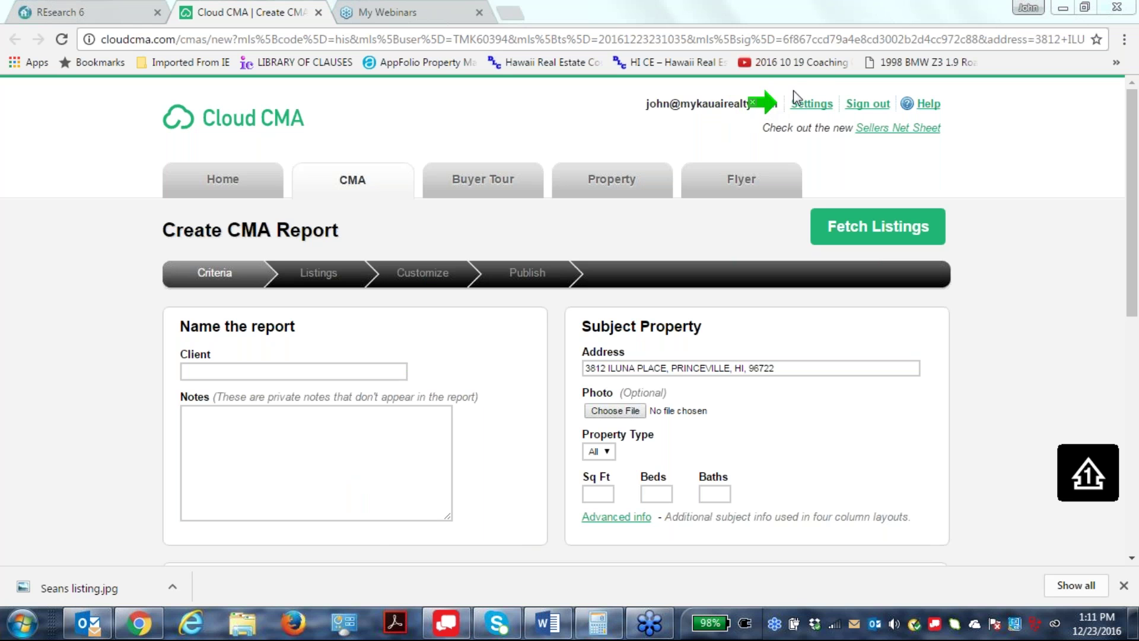
Leave the Create CMA Report page for the account's Edit User Settings.
click(812, 103)
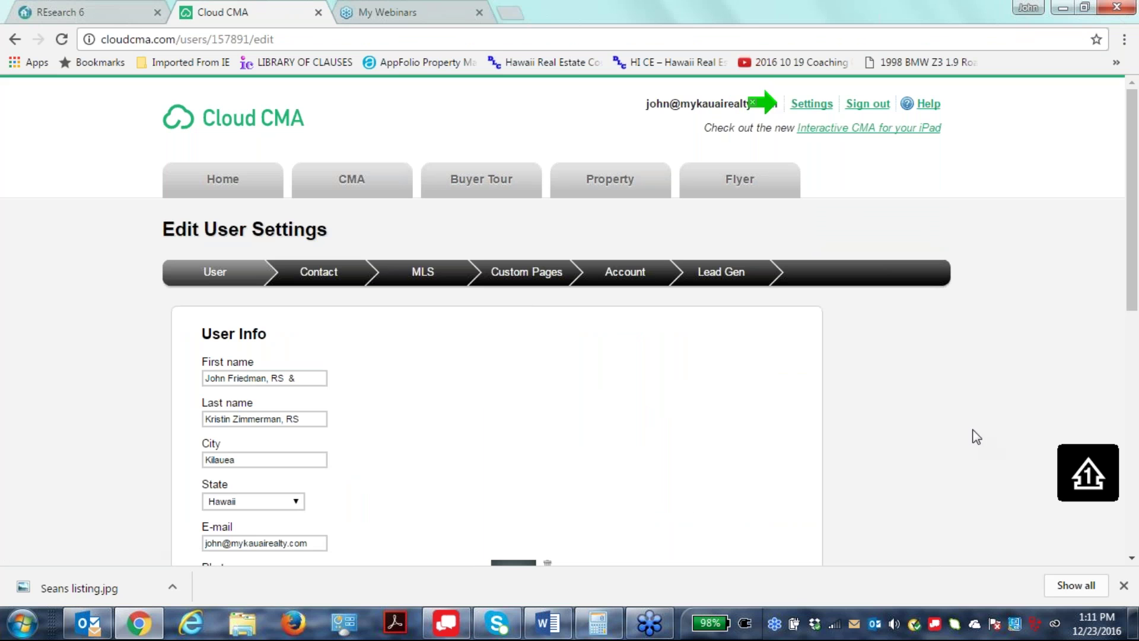
click(769, 104)
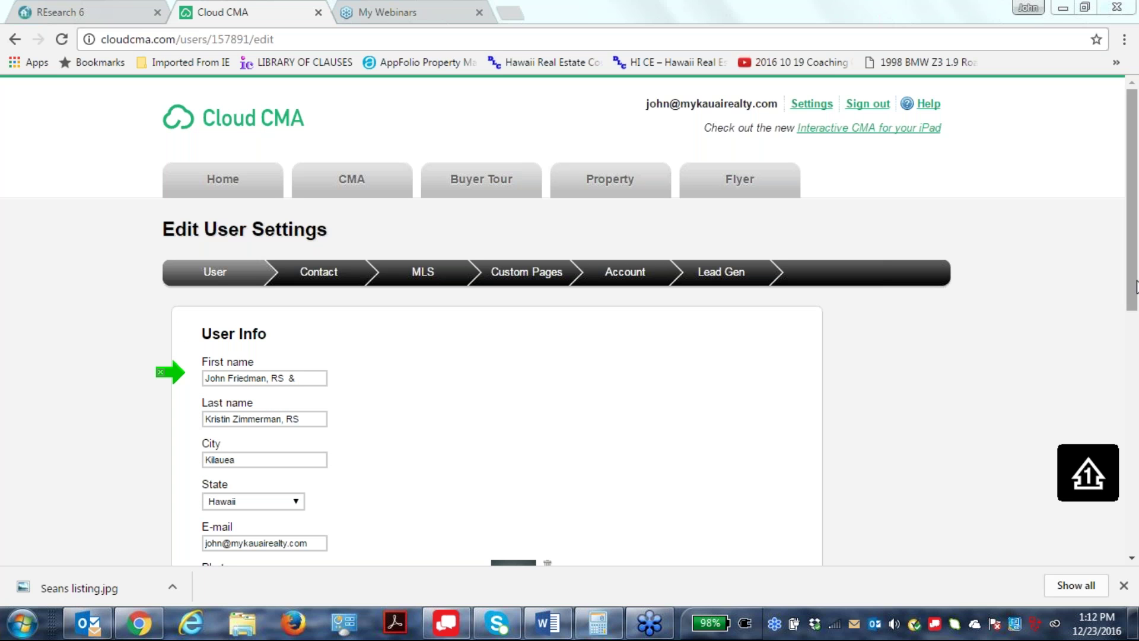
drag(1135, 287, 1111, 386)
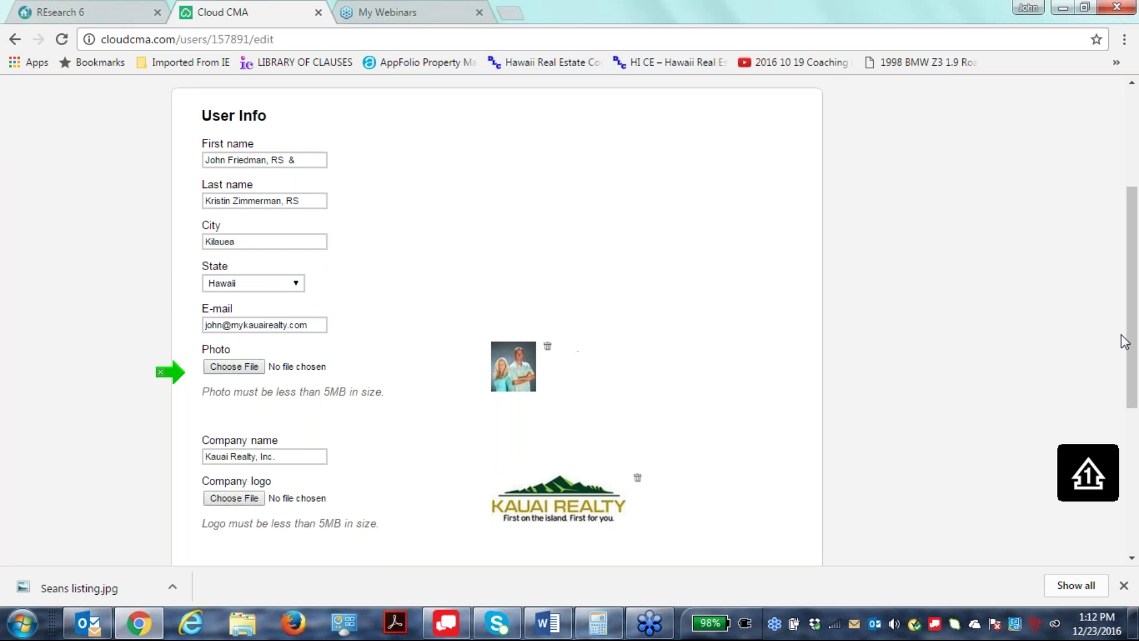
drag(1134, 330, 1123, 381)
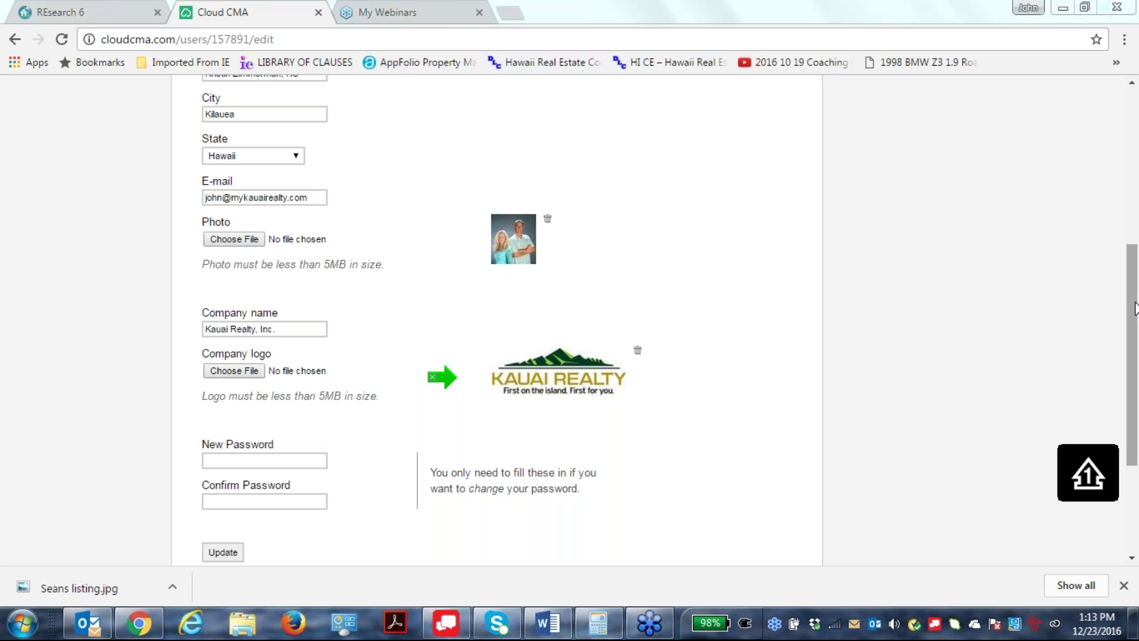
mouse_move(1134, 307)
mouse_down()
mouse_move(1121, 345)
mouse_move(1117, 320)
mouse_move(1121, 362)
mouse_move(1130, 309)
mouse_up()
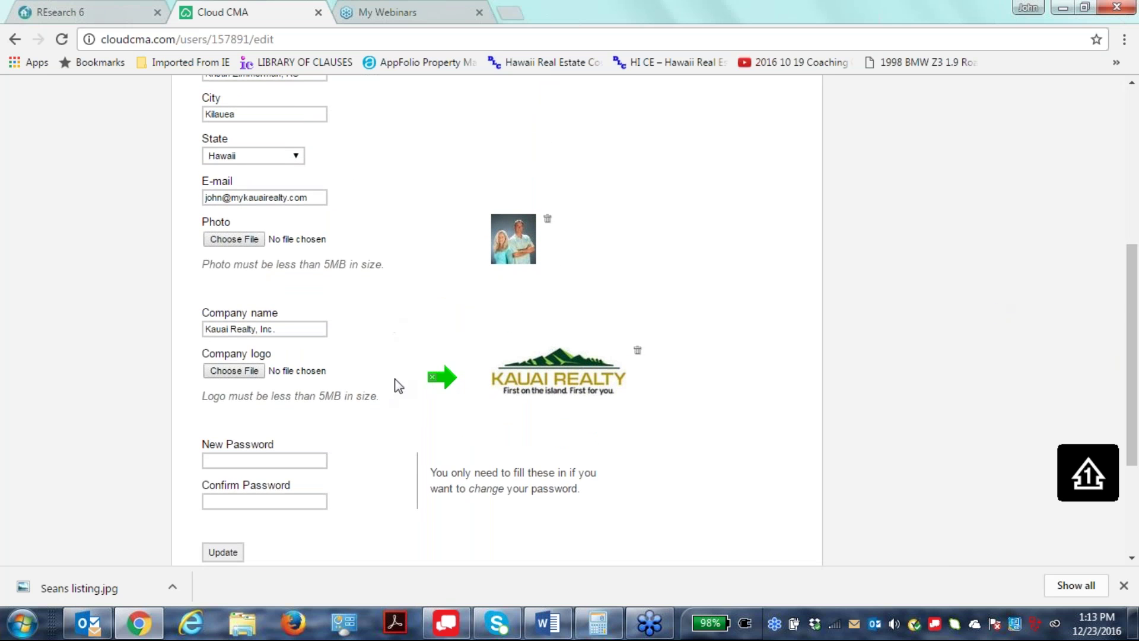
Return to the top of Edit User Settings and show the Contact Info section.
click(438, 375)
mouse_move(441, 380)
mouse_down()
mouse_move(701, 370)
mouse_move(473, 325)
mouse_move(460, 378)
mouse_move(467, 369)
mouse_up()
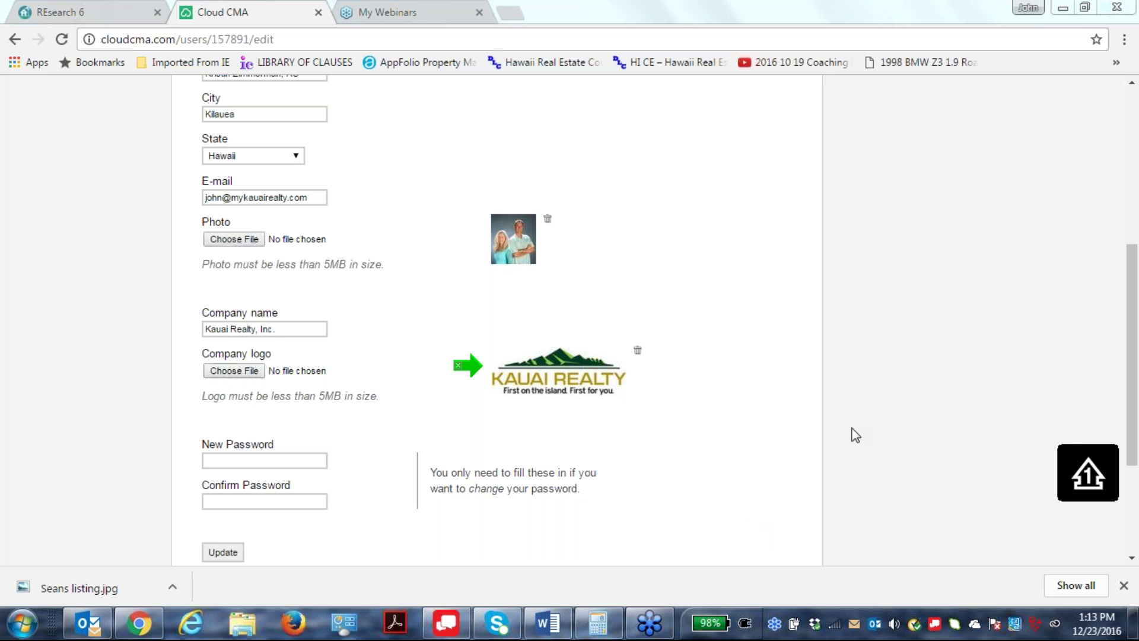
drag(1131, 443, 1018, 122)
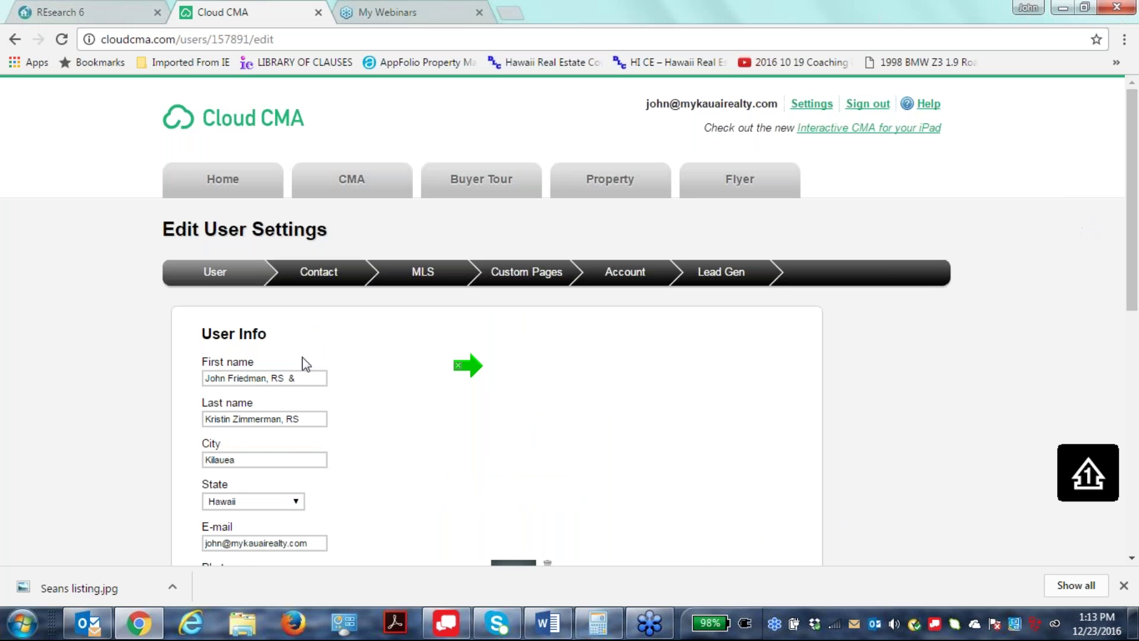
click(320, 274)
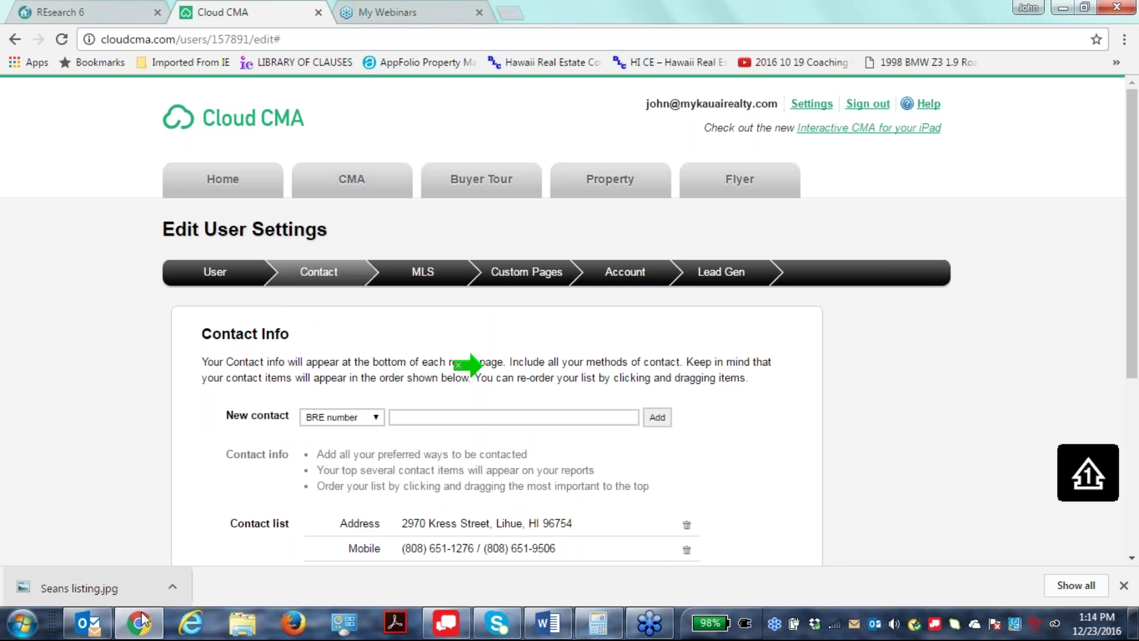
click(468, 364)
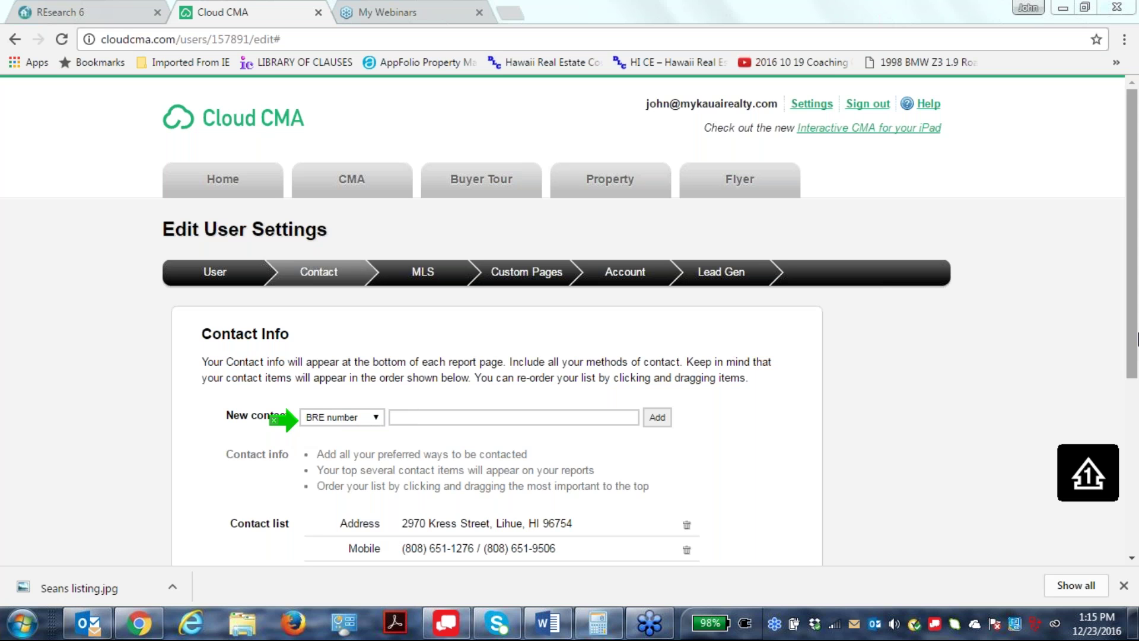
drag(1136, 338, 1131, 403)
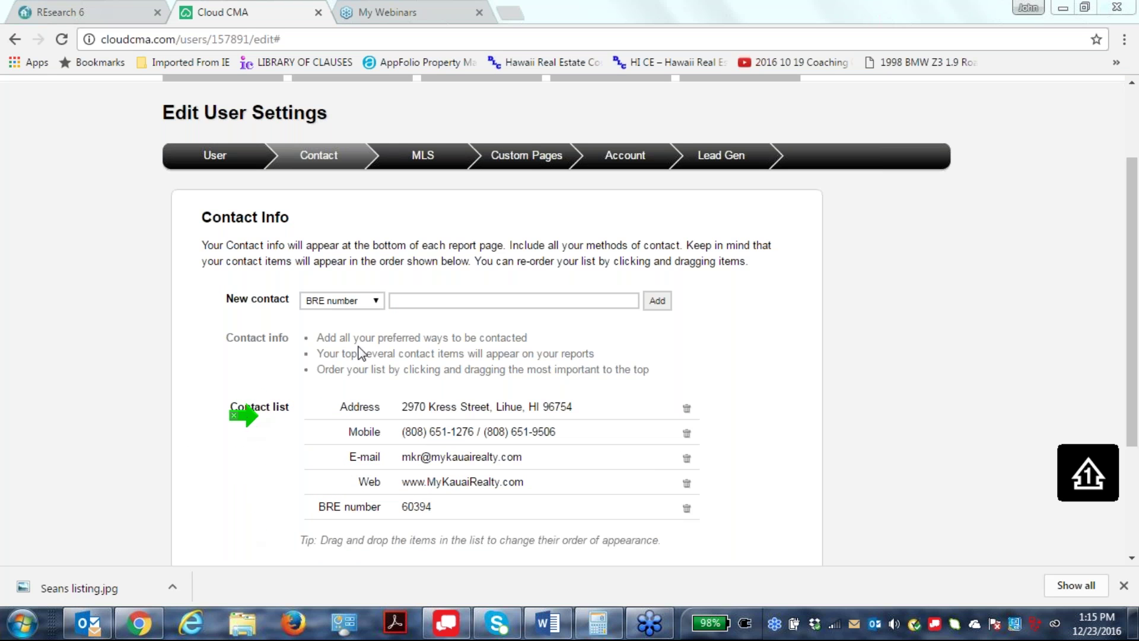
click(376, 300)
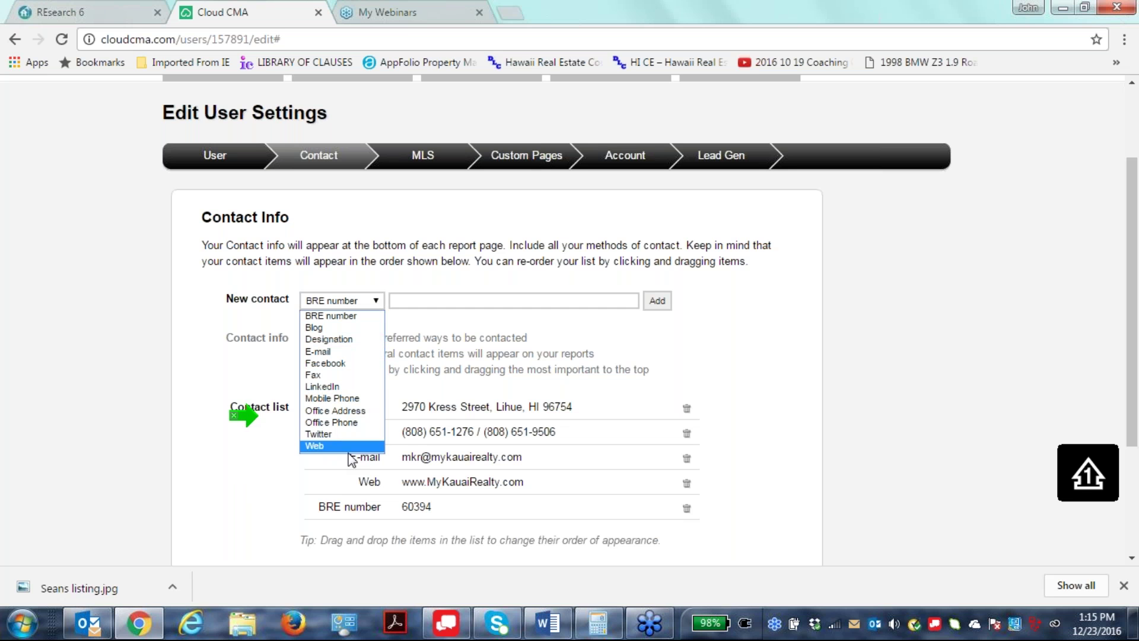
click(546, 315)
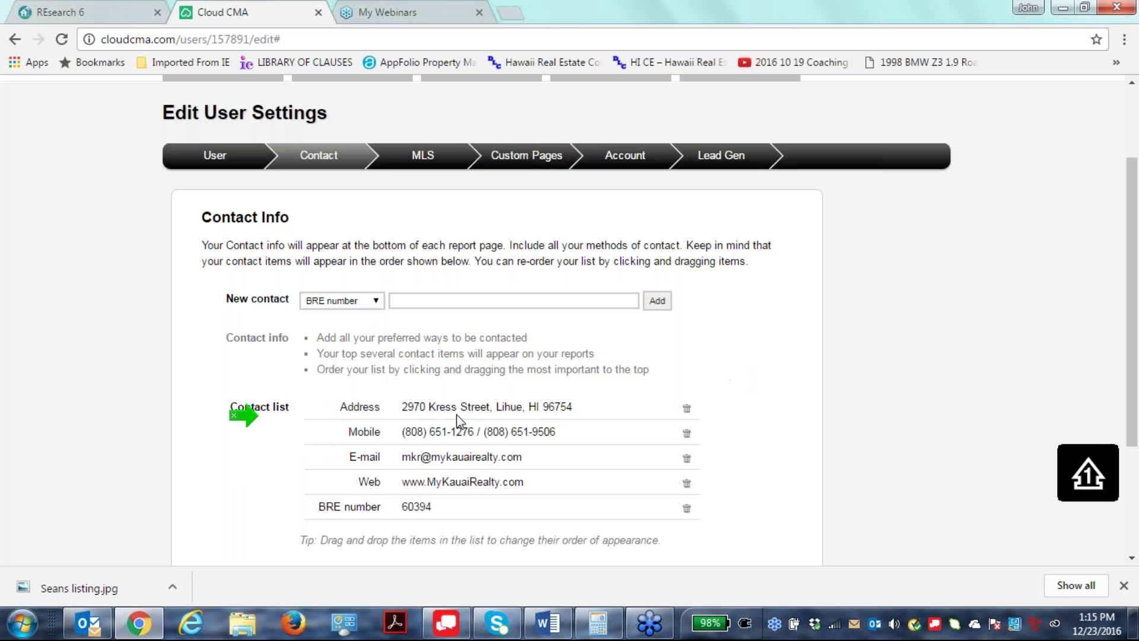
click(375, 304)
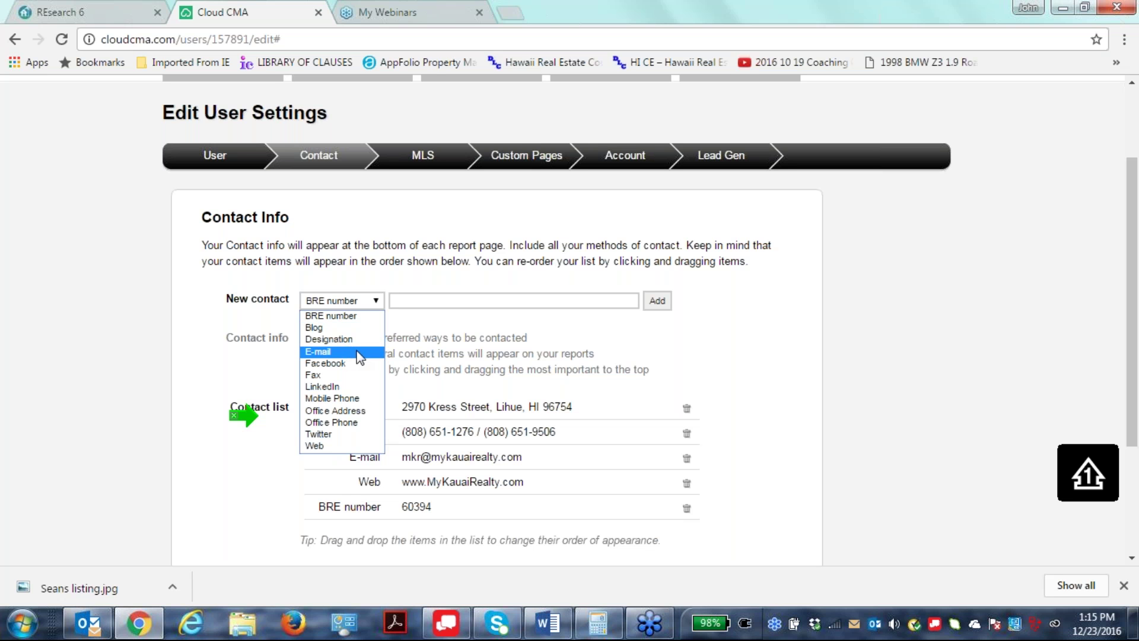
click(728, 402)
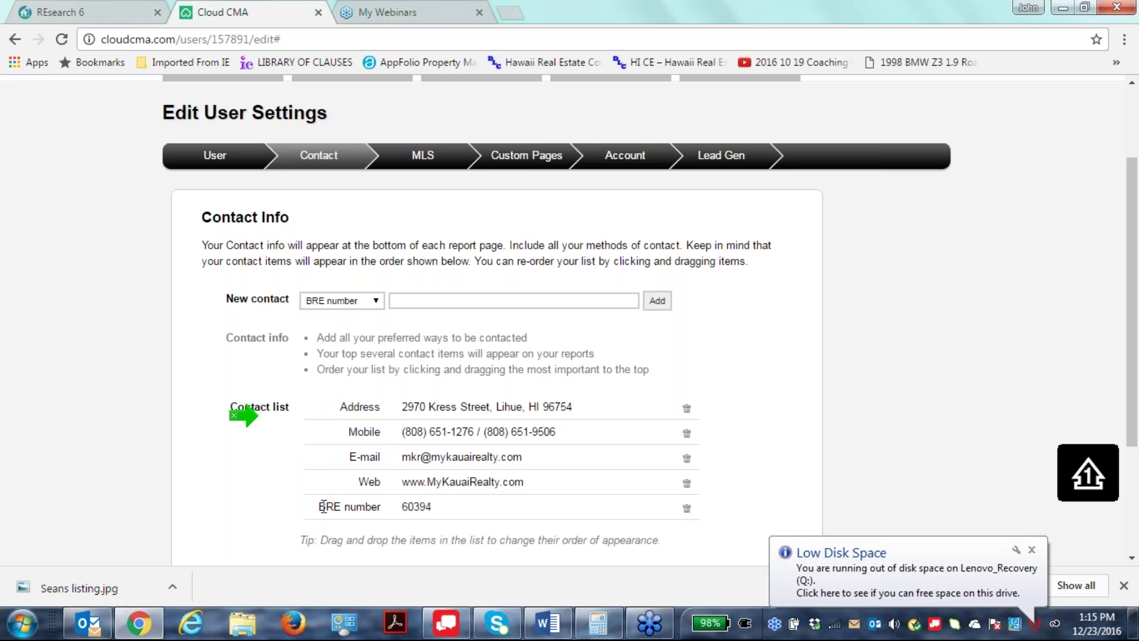
Reorder the contact list to address, mobile, web, e-mail, with the BRE number last.
drag(323, 505, 325, 404)
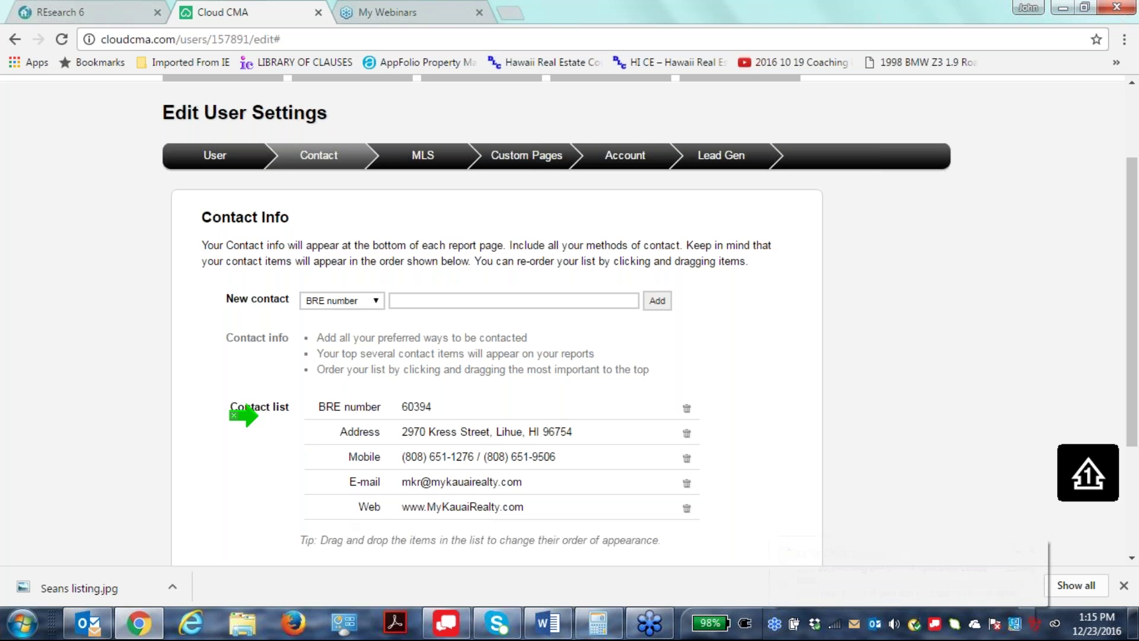
drag(342, 482, 329, 406)
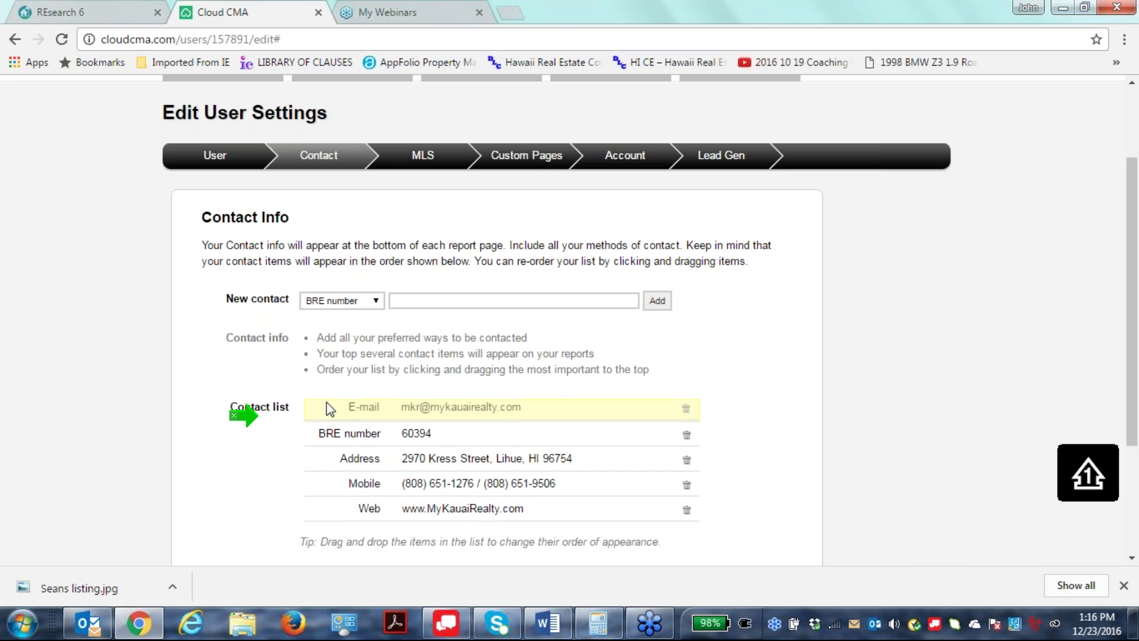
drag(326, 409, 335, 515)
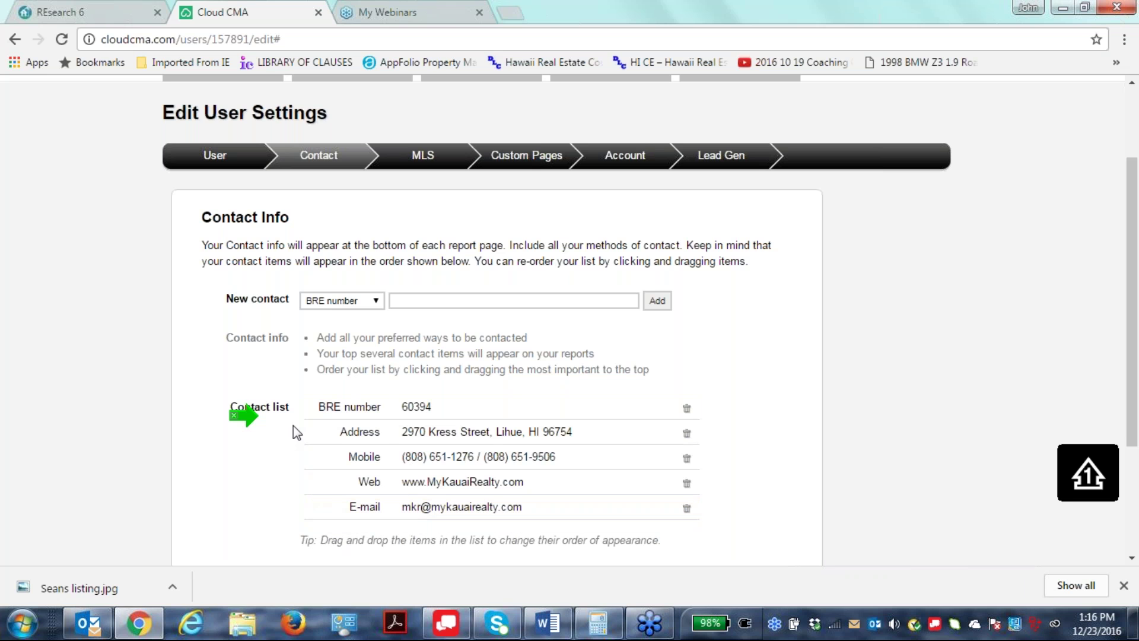
drag(308, 415, 320, 531)
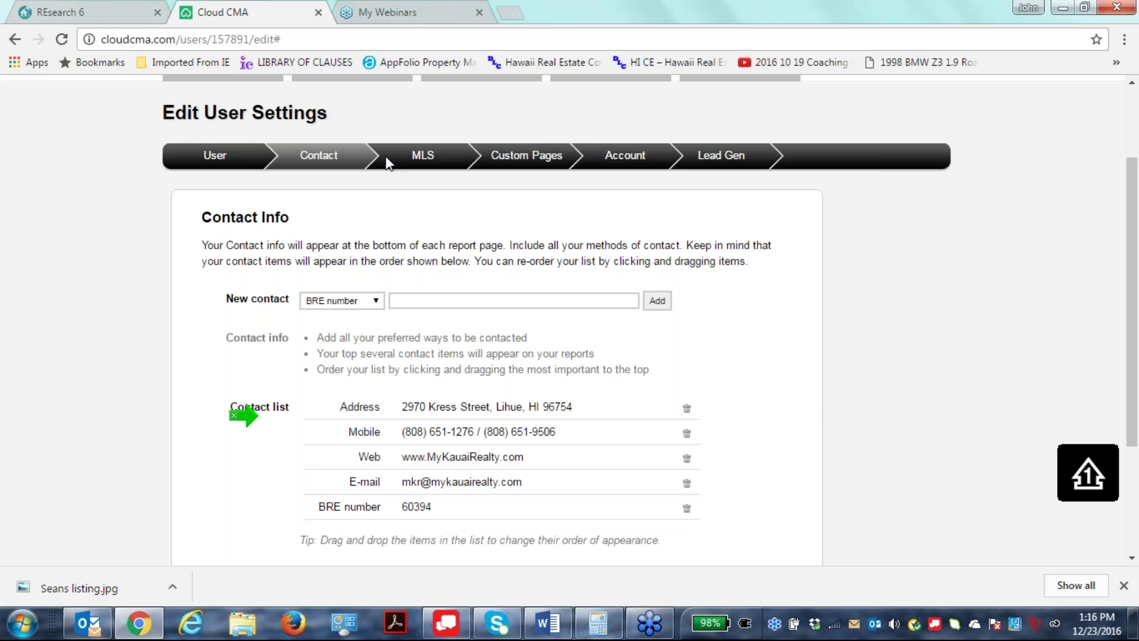
click(424, 158)
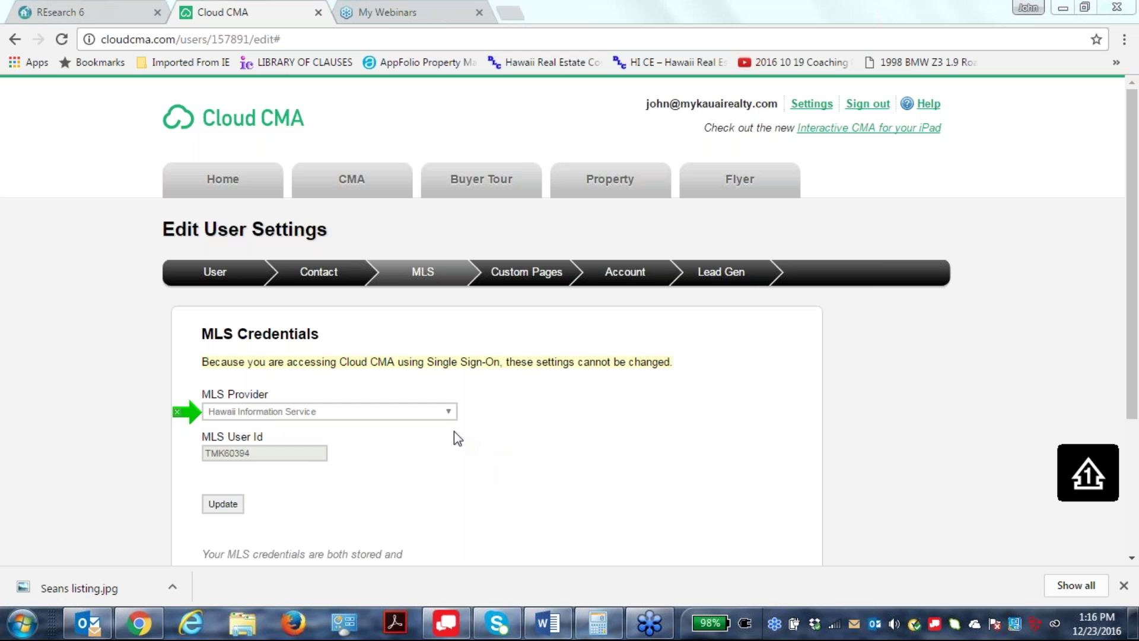
click(452, 413)
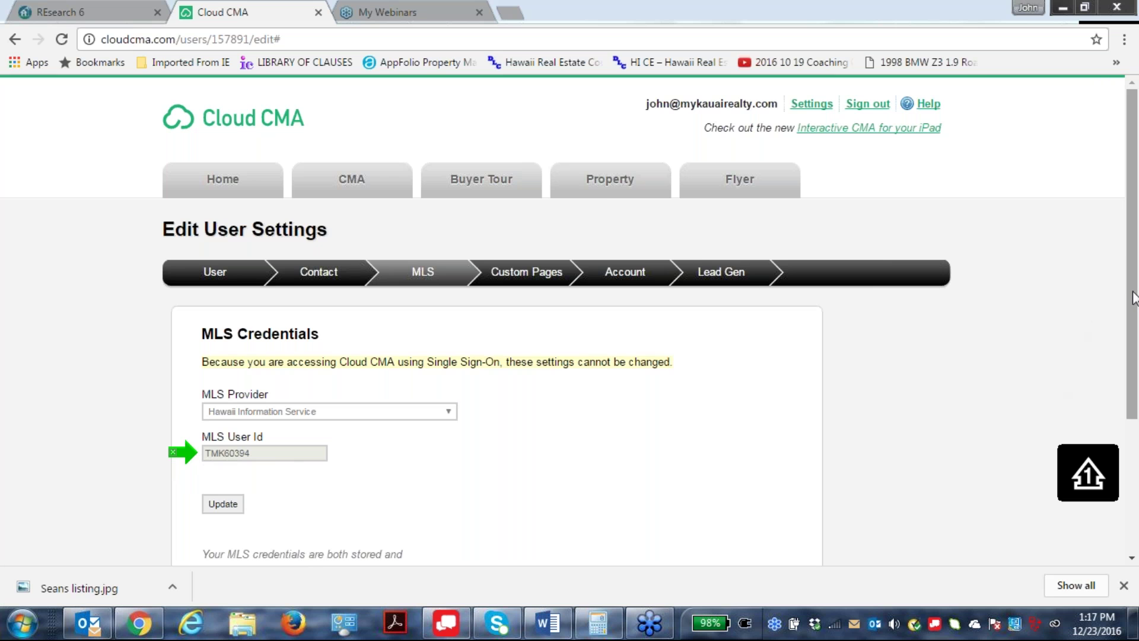
scroll(296, 423, down, 2)
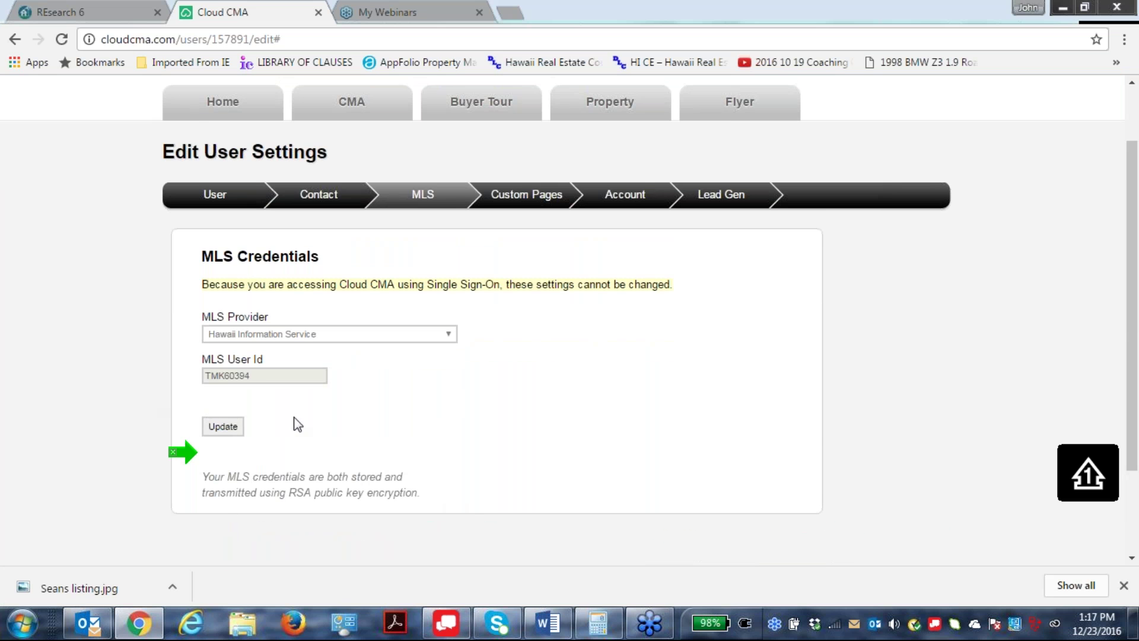
scroll(1115, 308, up, 1)
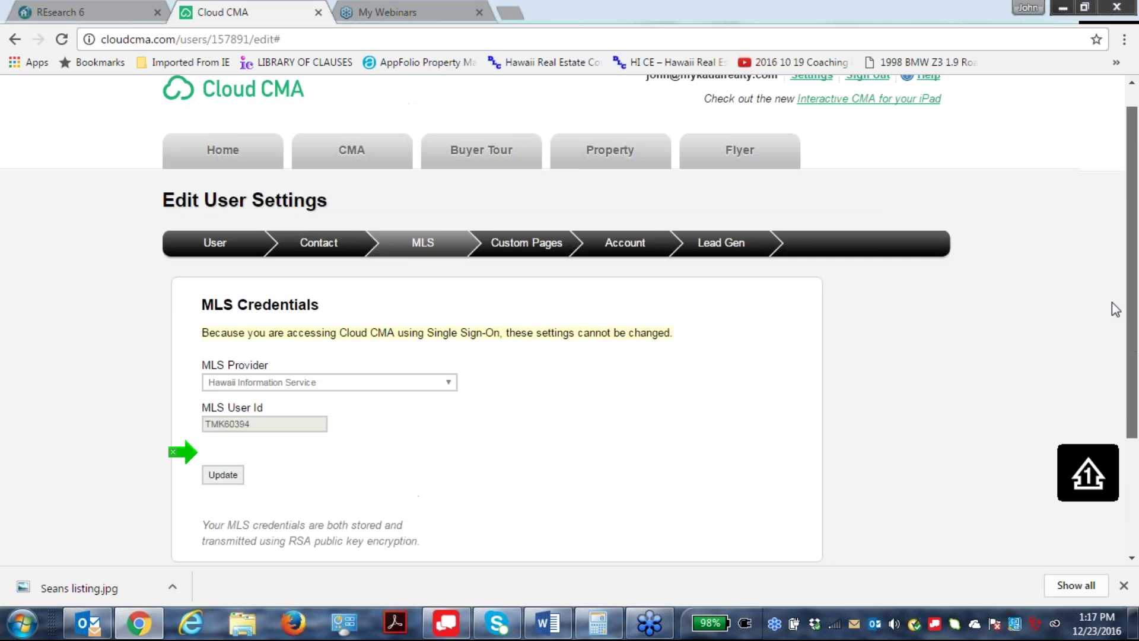
scroll(1115, 308, up, 1)
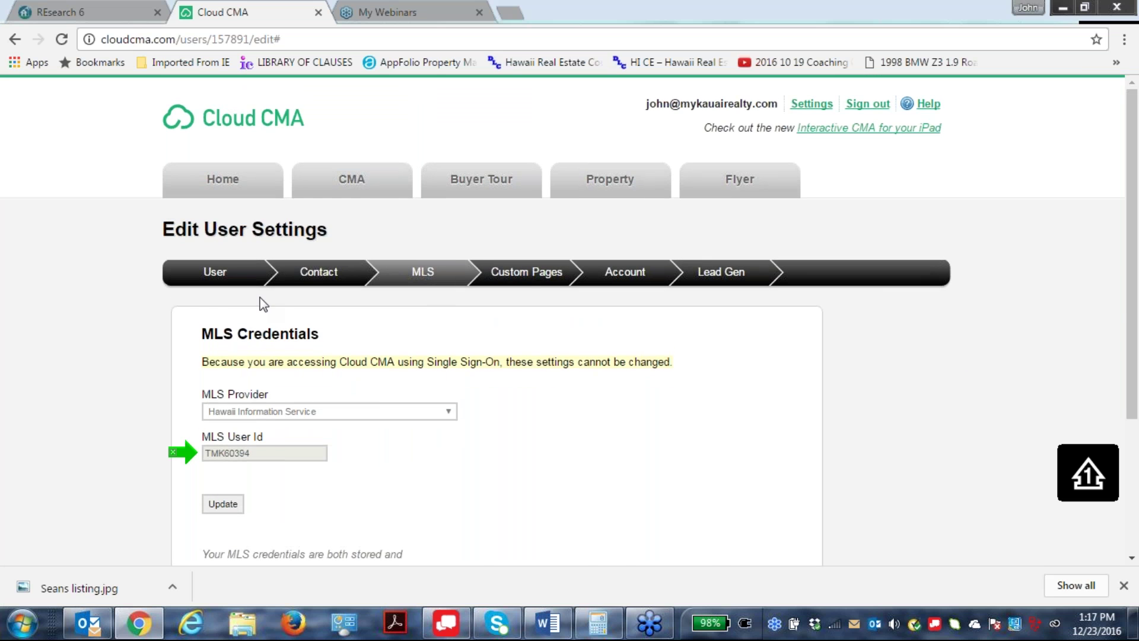
click(526, 272)
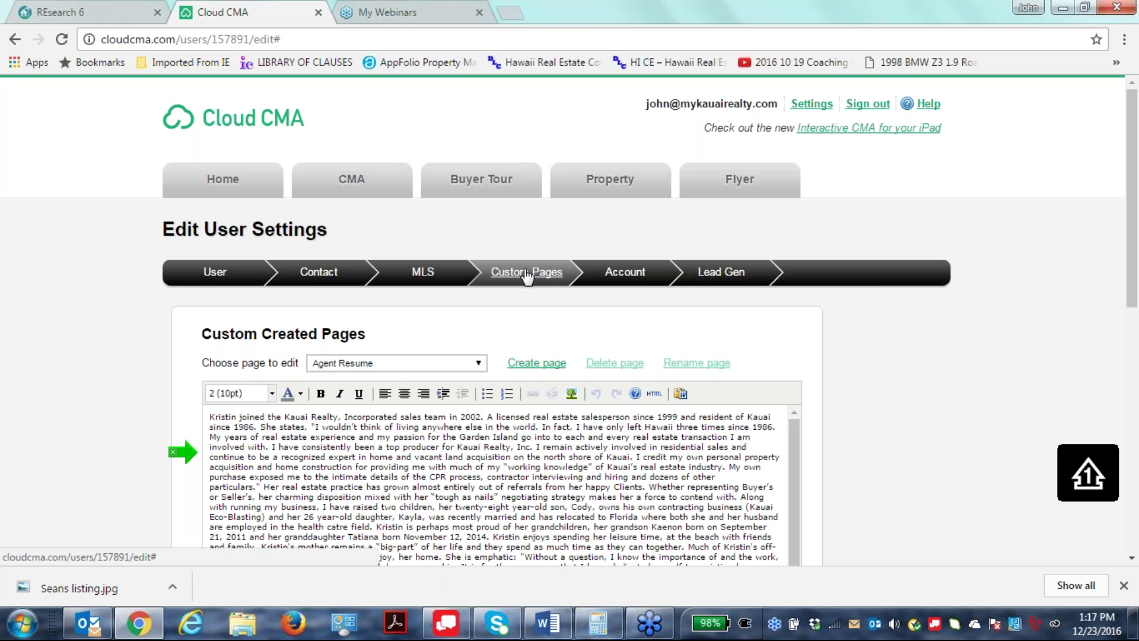
Load the My Company custom page into the editor and scroll through its text.
scroll(459, 451, down, 10)
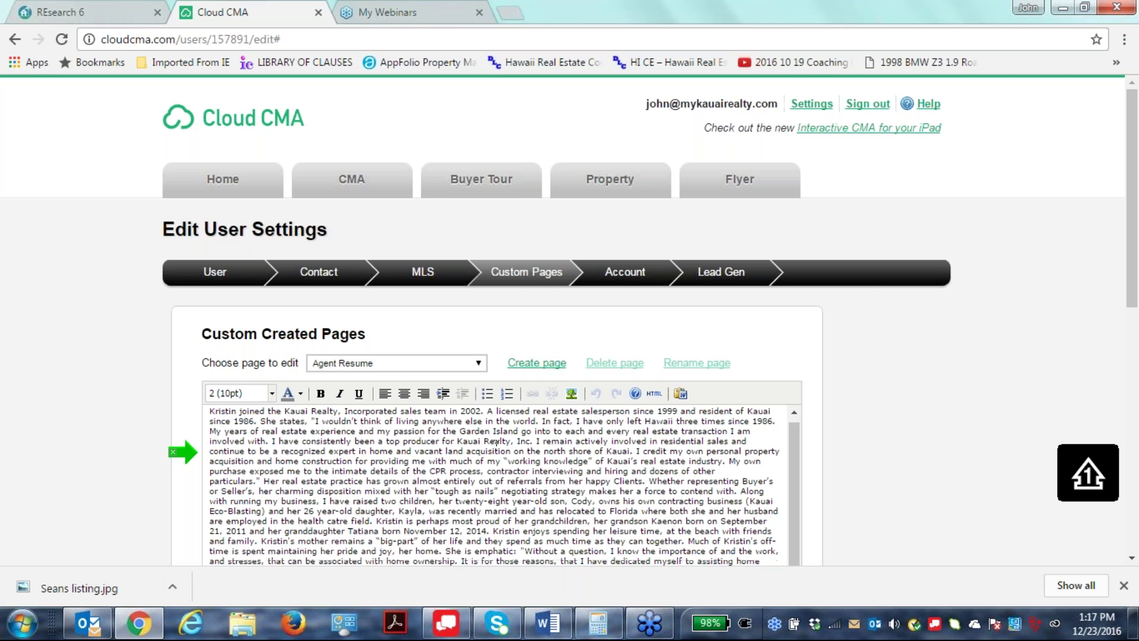
scroll(526, 499, up, 2)
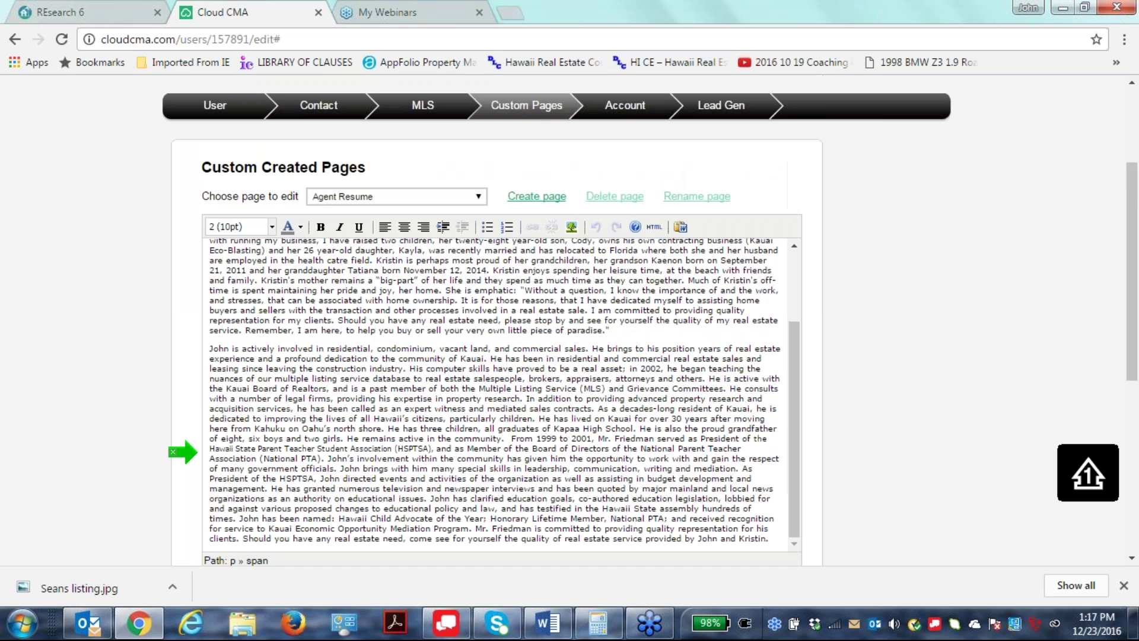
scroll(493, 391, up, 6)
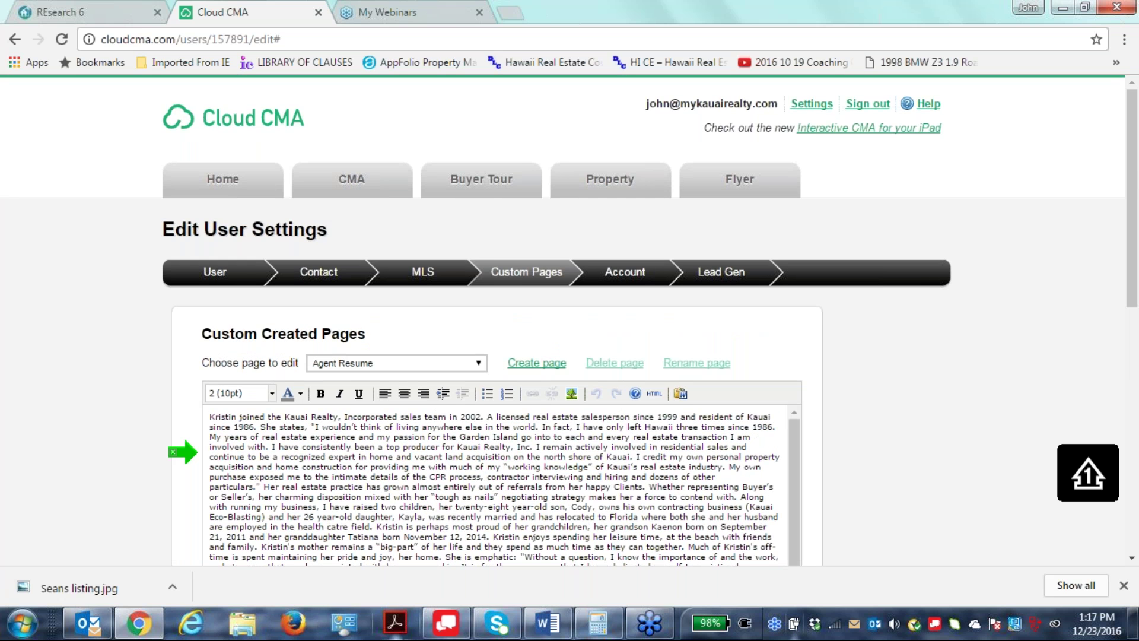
click(484, 366)
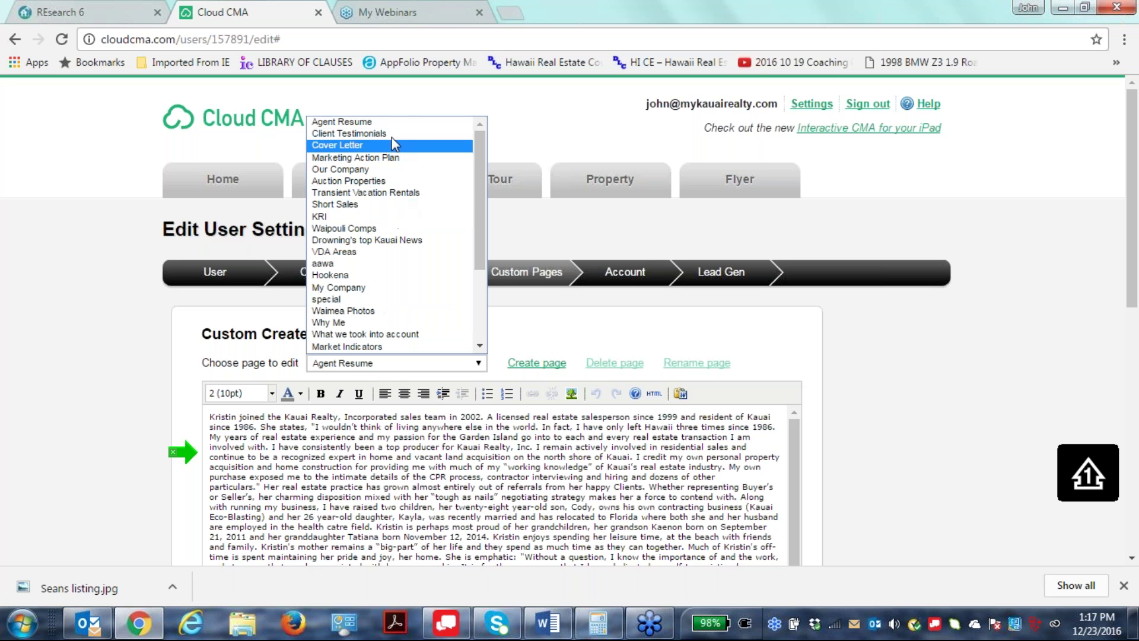
click(355, 288)
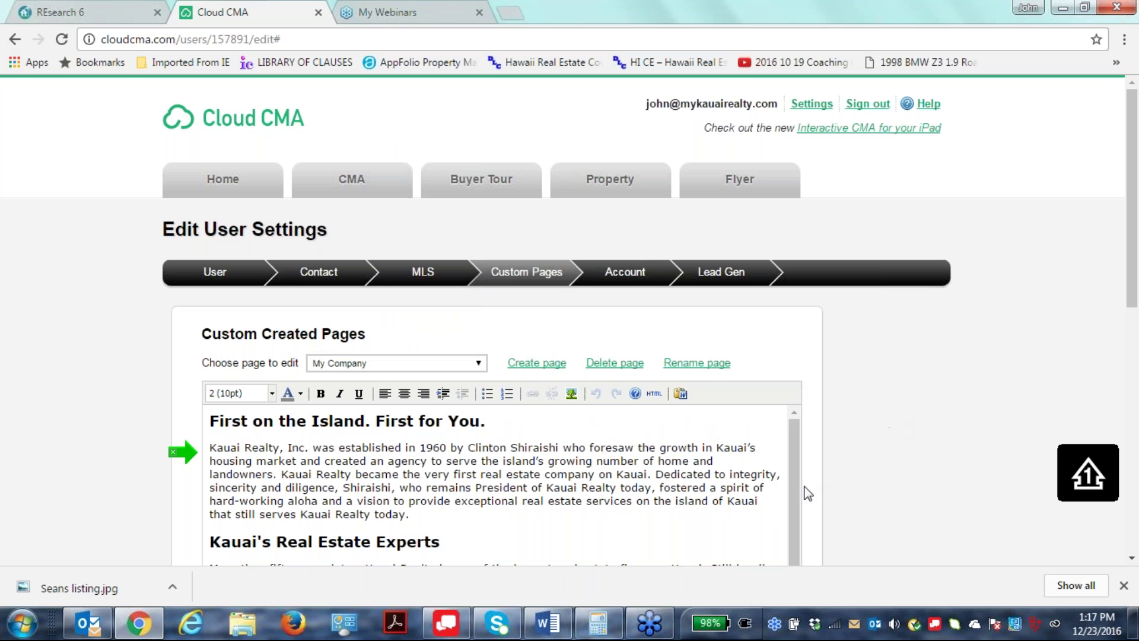
drag(789, 481, 797, 399)
scroll(916, 461, down, 6)
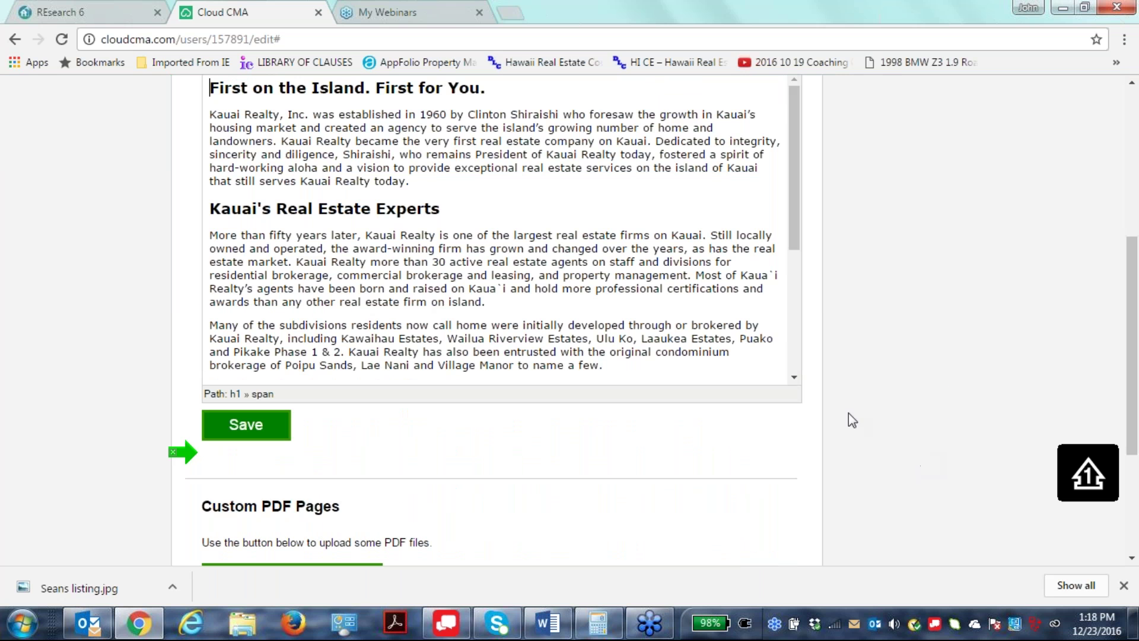
scroll(795, 382, down, 4)
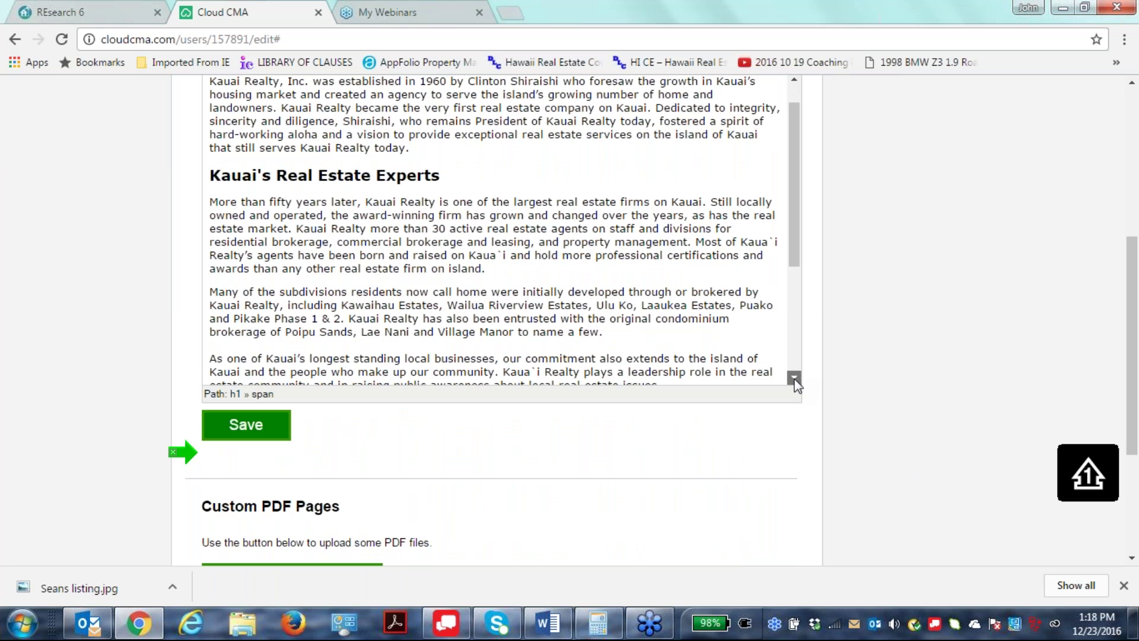
scroll(781, 298, up, 4)
scroll(860, 332, up, 6)
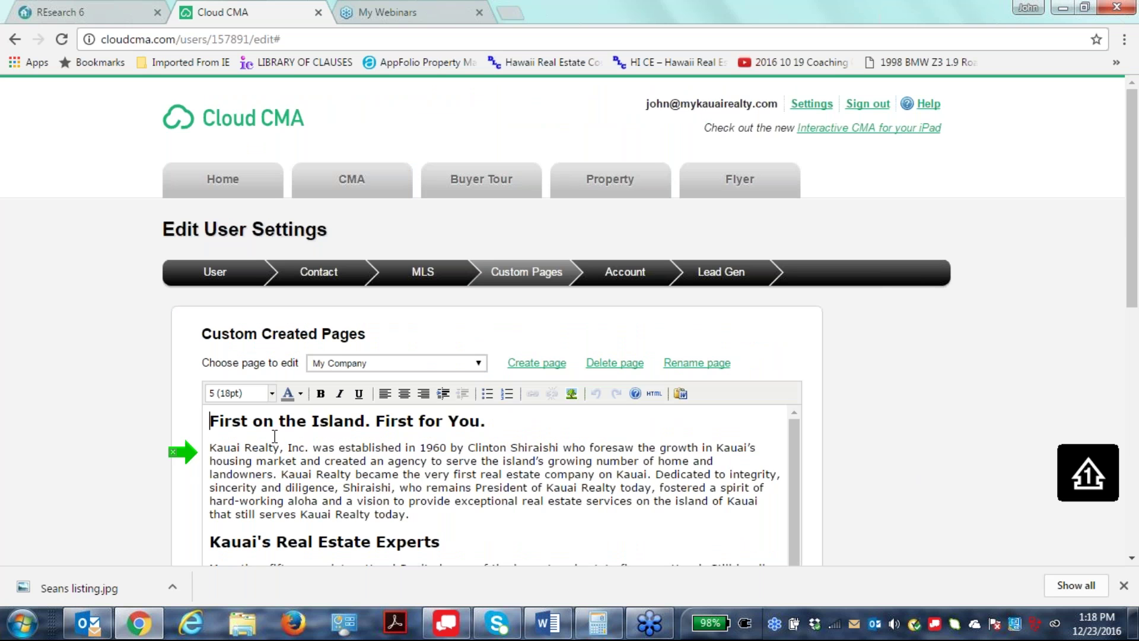
click(623, 274)
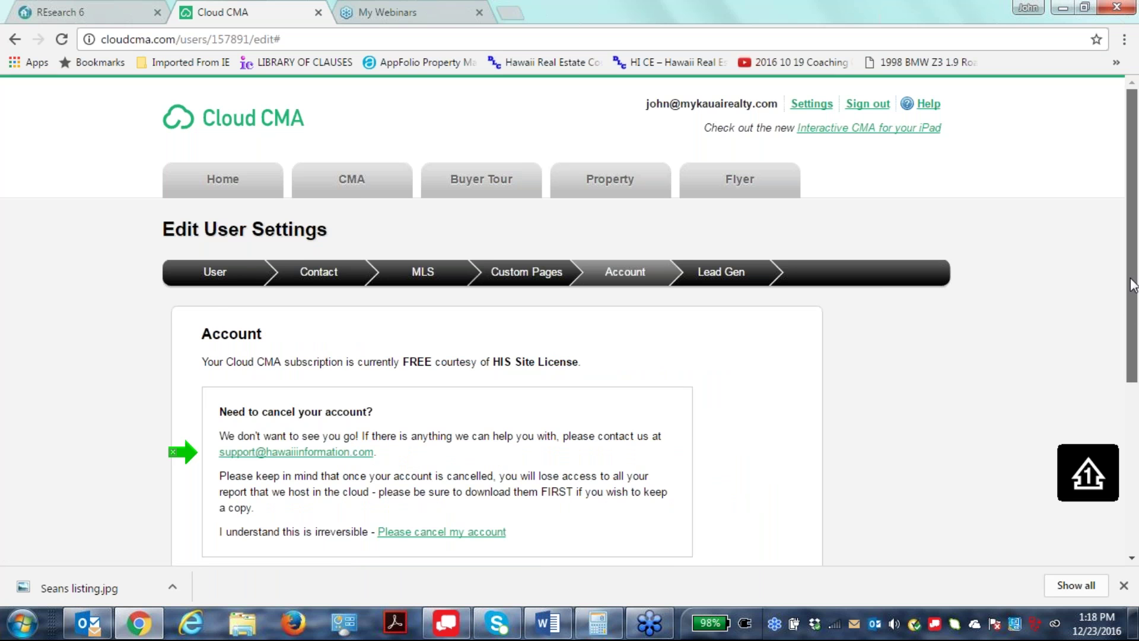
Highlight the warning that cancelling the account permanently loses cloud-hosted reports.
scroll(437, 437, down, 1)
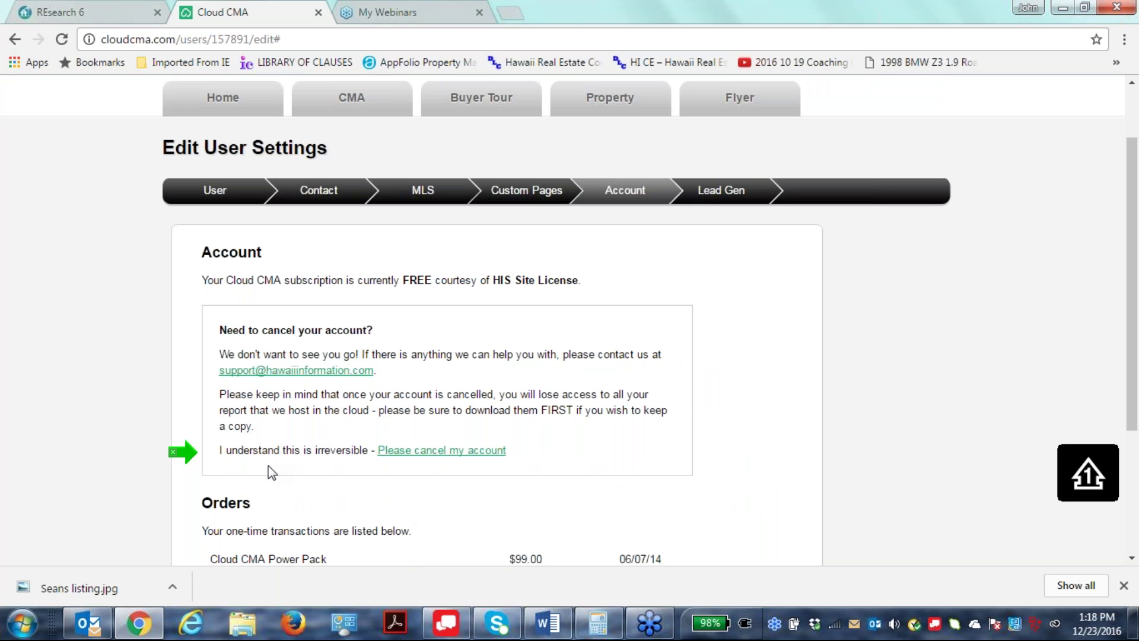
drag(368, 452, 305, 453)
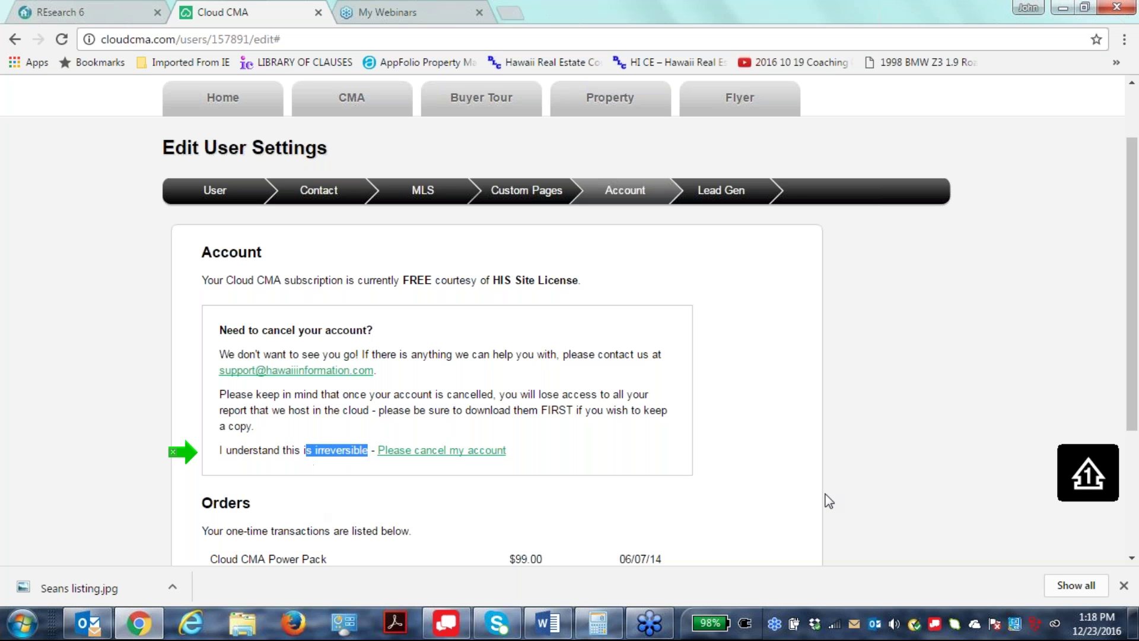
click(773, 491)
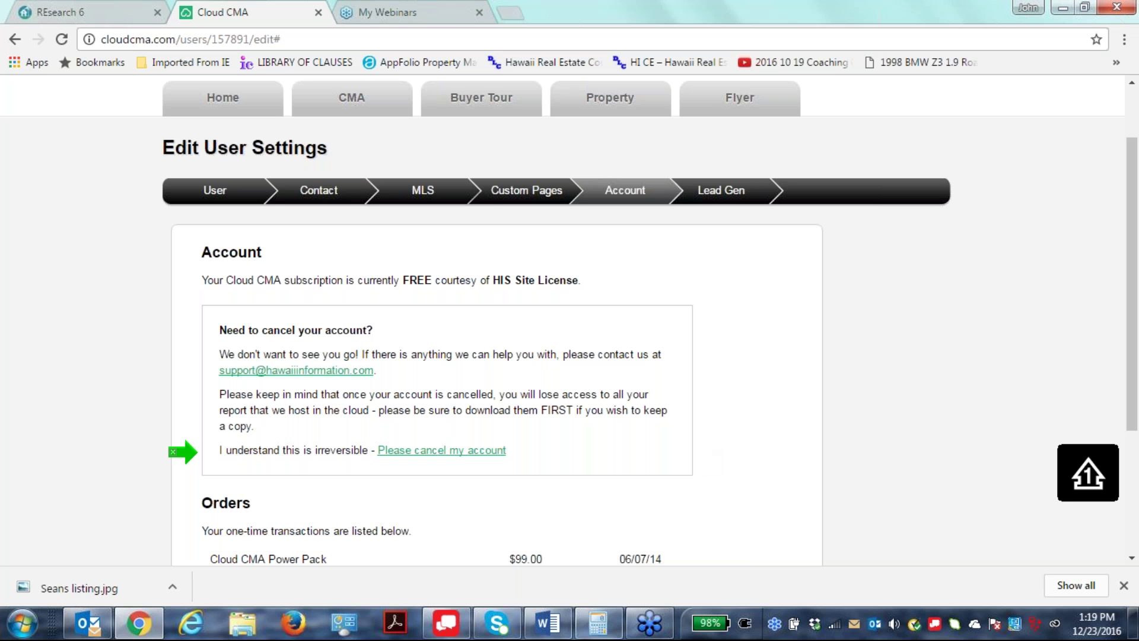
Highlight the $99.00 Power Pack order price in the Orders list.
scroll(744, 557, down, 3)
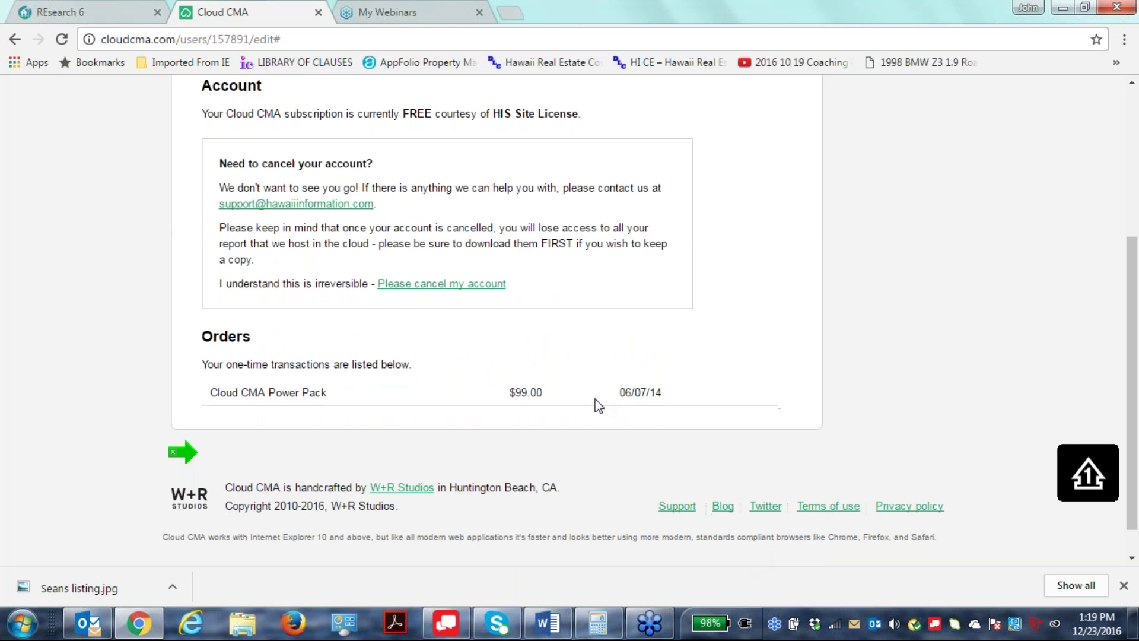
double_click(524, 388)
click(514, 411)
drag(543, 392, 498, 399)
click(628, 461)
Highlight the note that the subscription is free via the HIS Site License.
drag(1133, 270, 1133, 350)
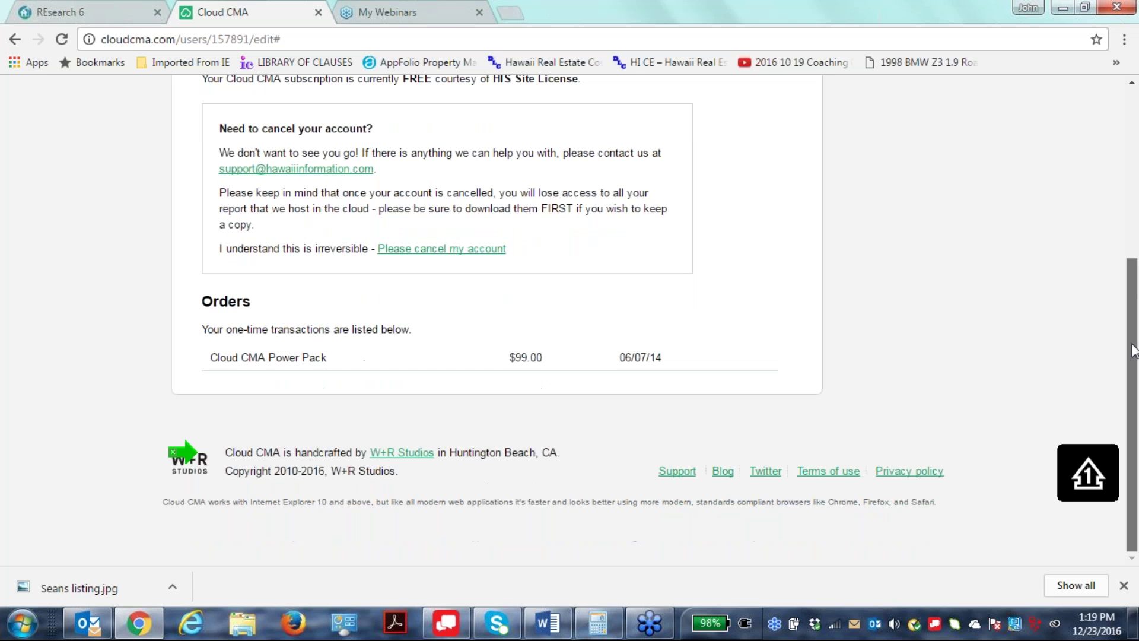
scroll(1112, 237, up, 2)
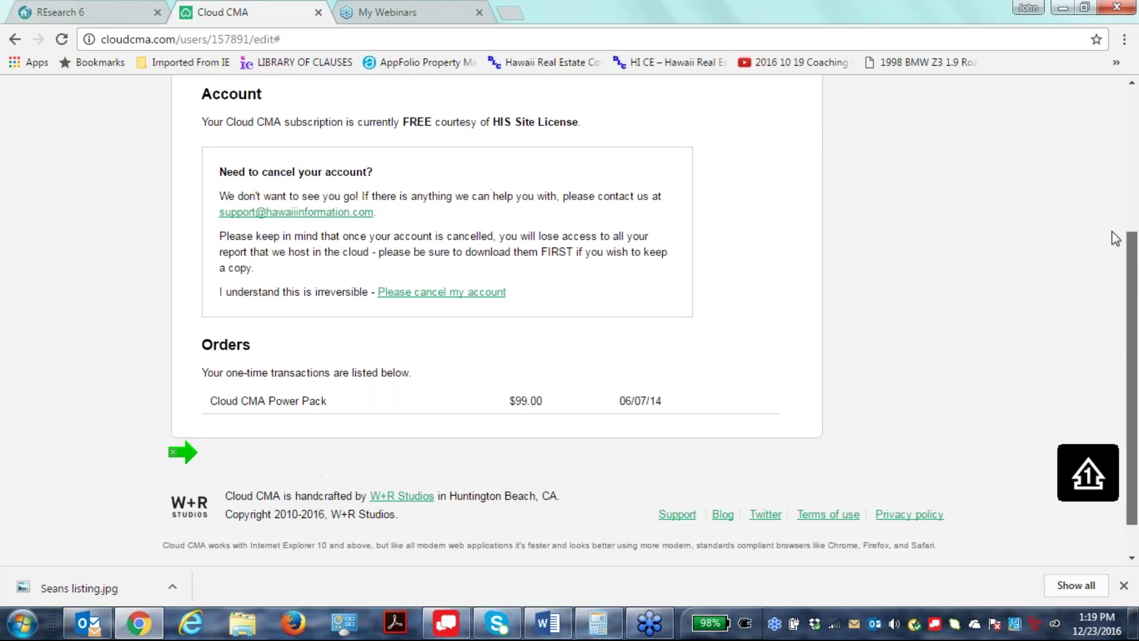
scroll(1112, 208, up, 3)
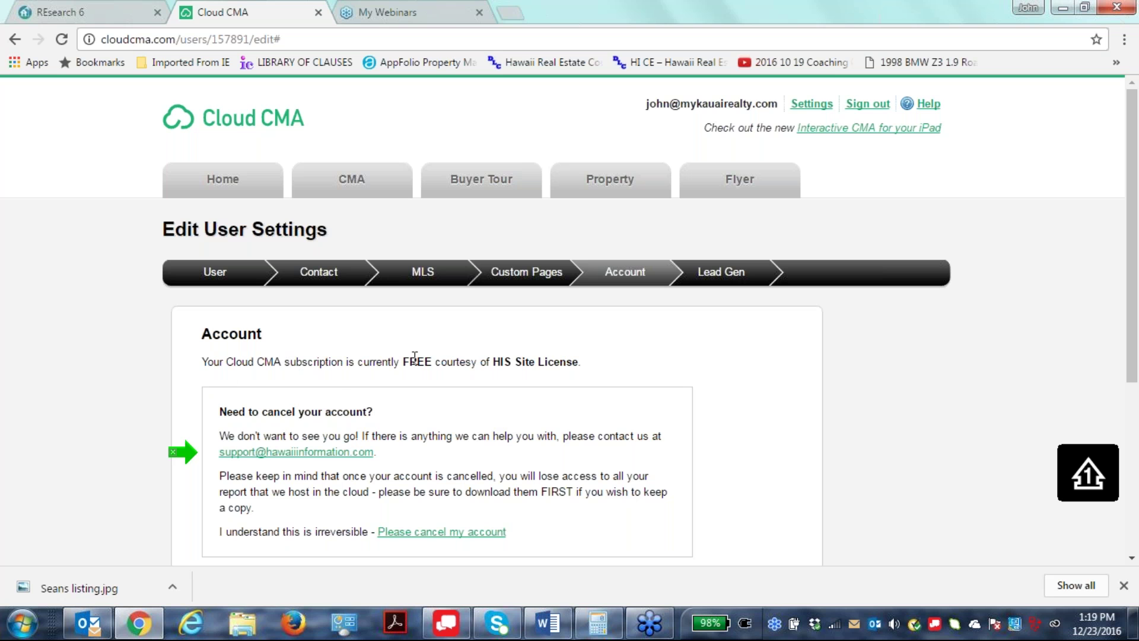
drag(421, 360, 630, 368)
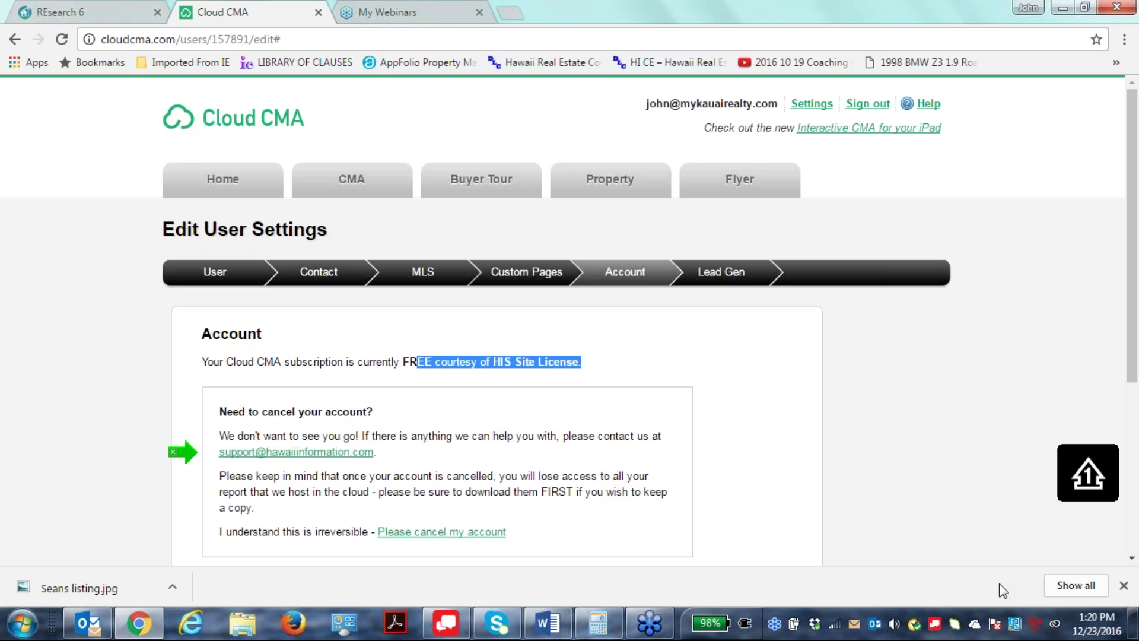
click(908, 485)
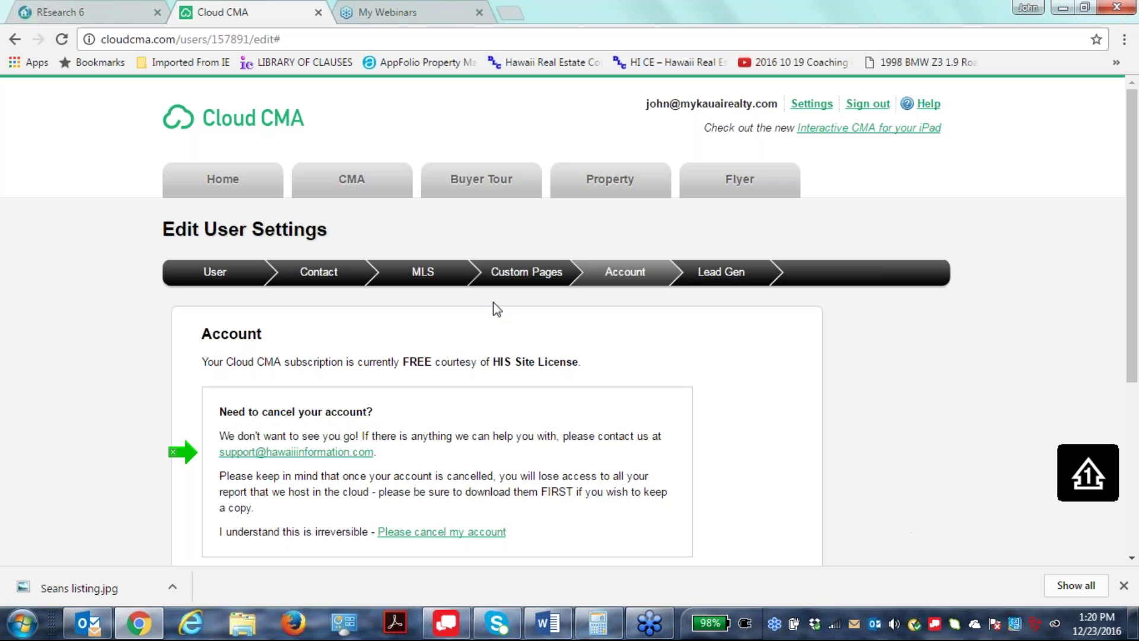
click(730, 273)
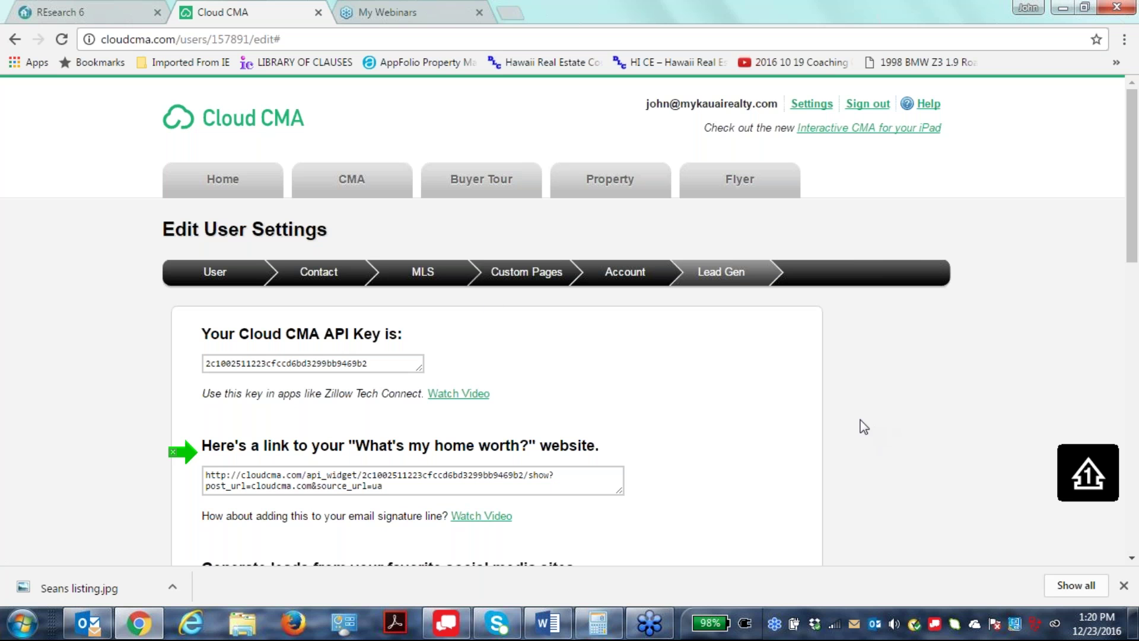
scroll(914, 432, down, 3)
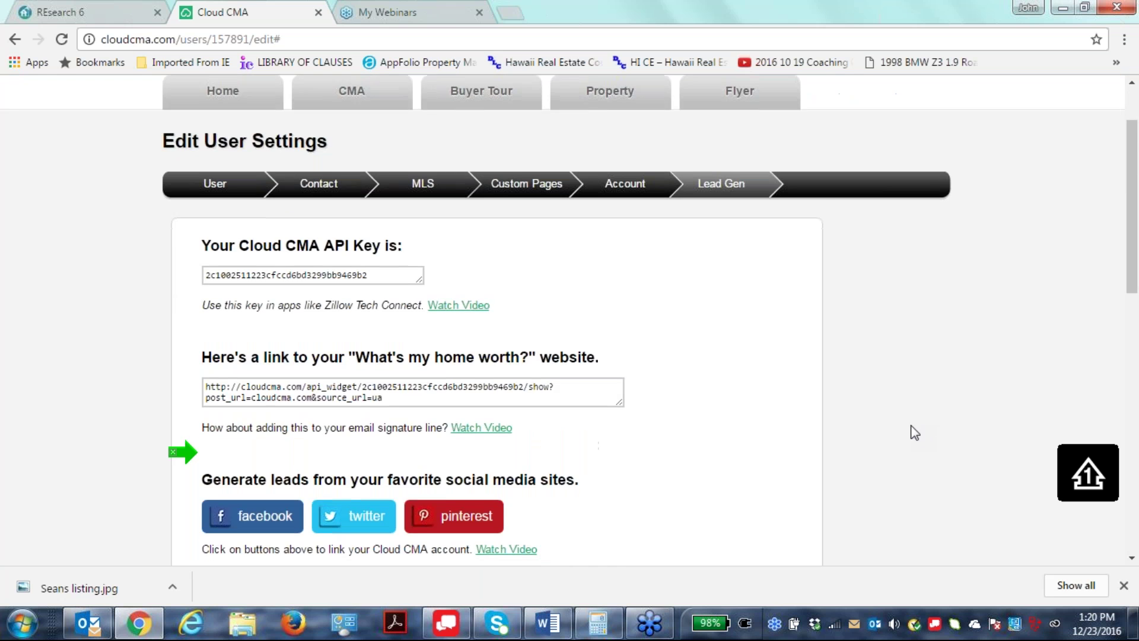
scroll(692, 373, down, 1)
scroll(692, 373, down, 2)
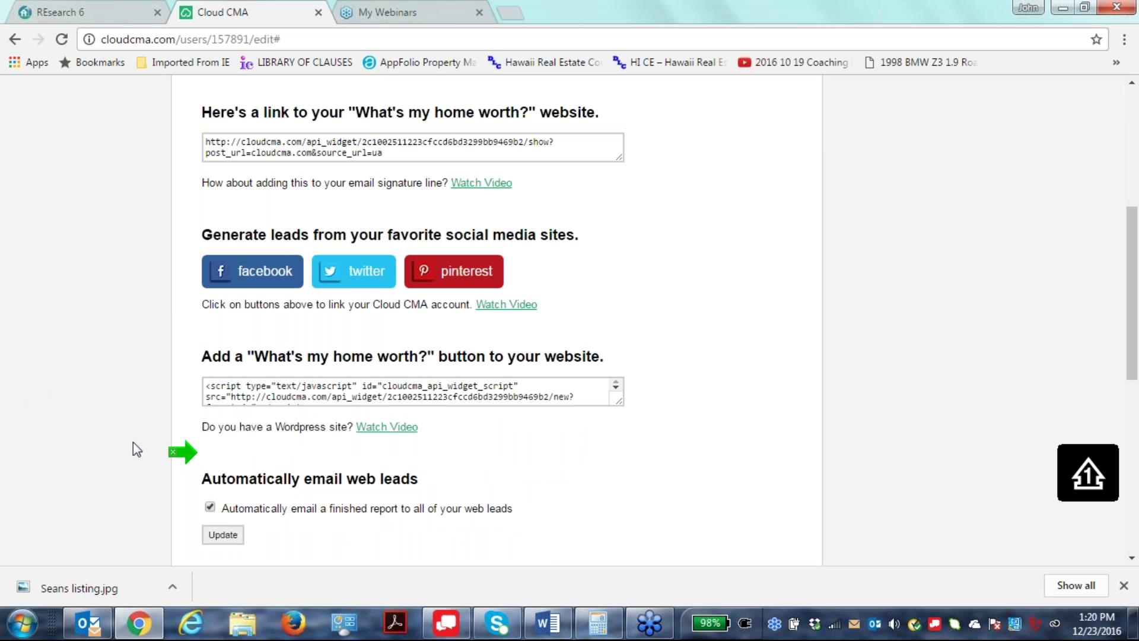
scroll(749, 419, down, 5)
scroll(751, 422, down, 1)
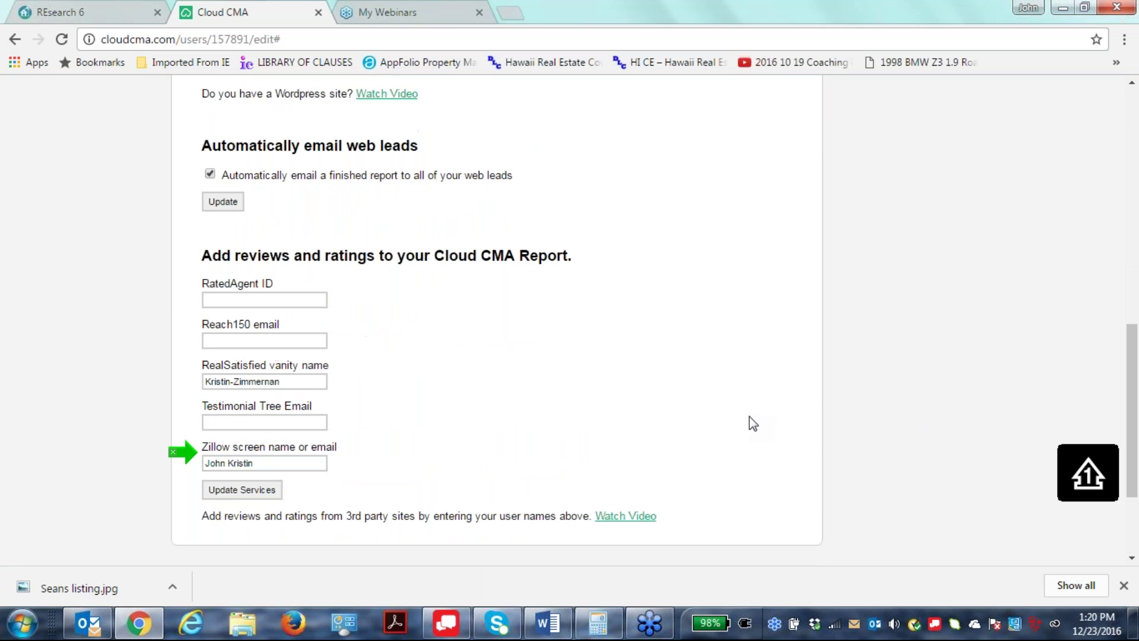
scroll(643, 507, up, 2)
scroll(641, 500, up, 3)
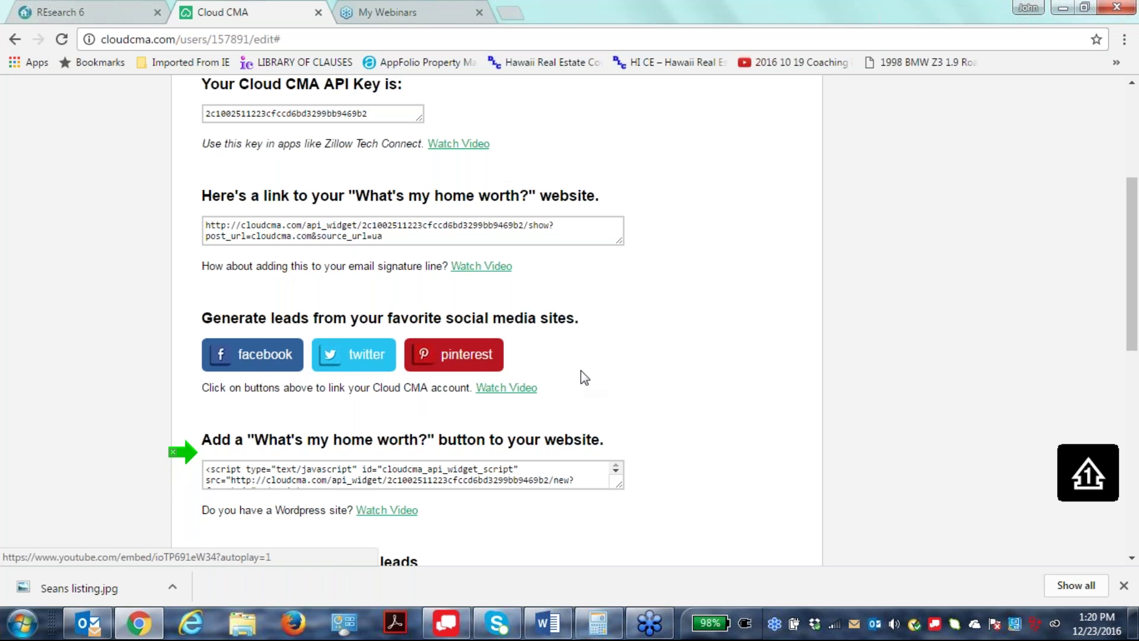
scroll(783, 354, up, 2)
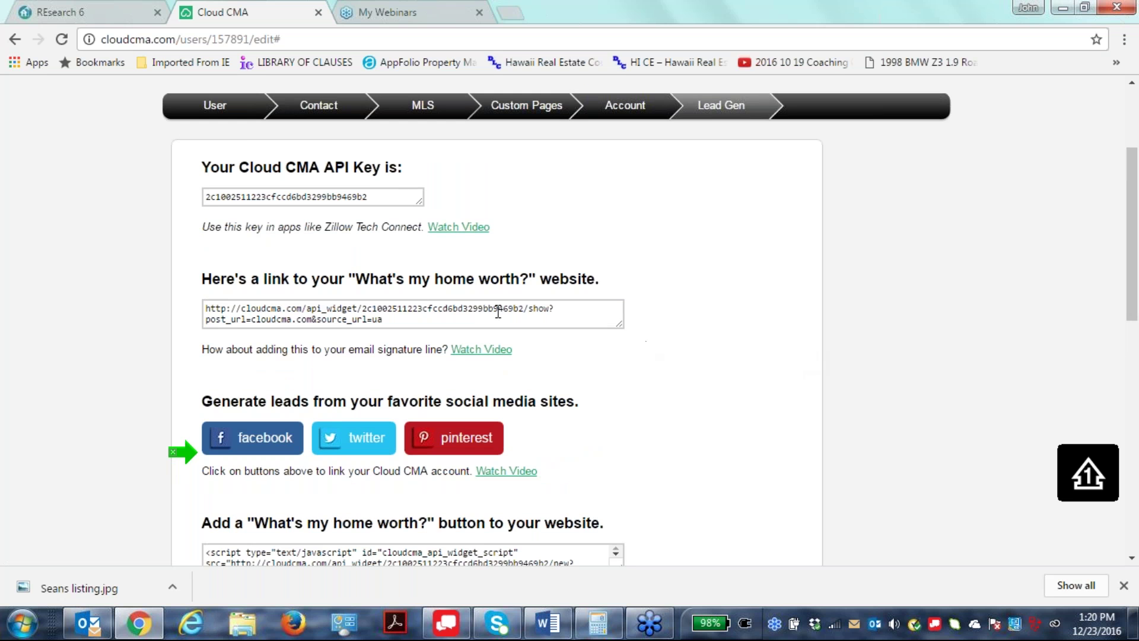
scroll(980, 351, up, 1)
scroll(979, 353, up, 3)
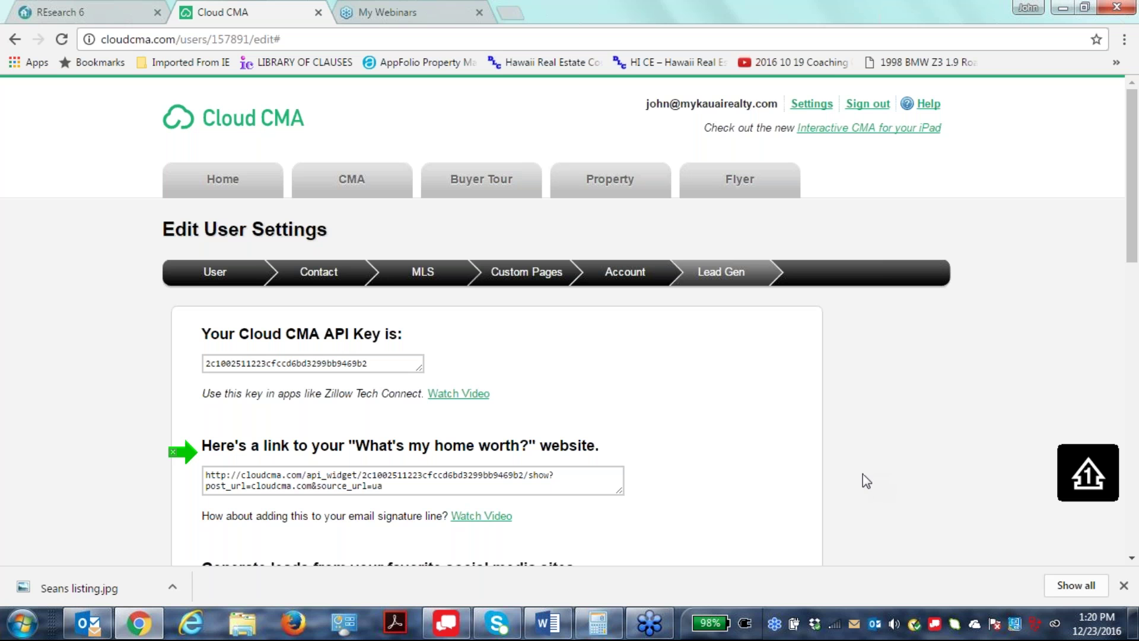
scroll(876, 447, down, 1)
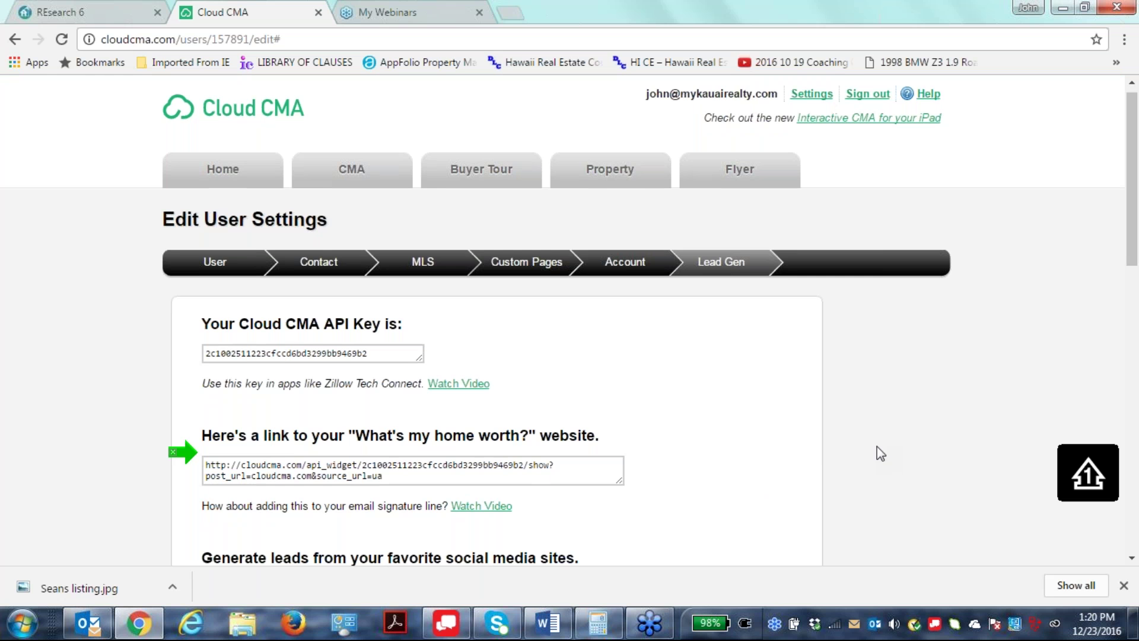
scroll(877, 446, down, 2)
scroll(877, 446, down, 2)
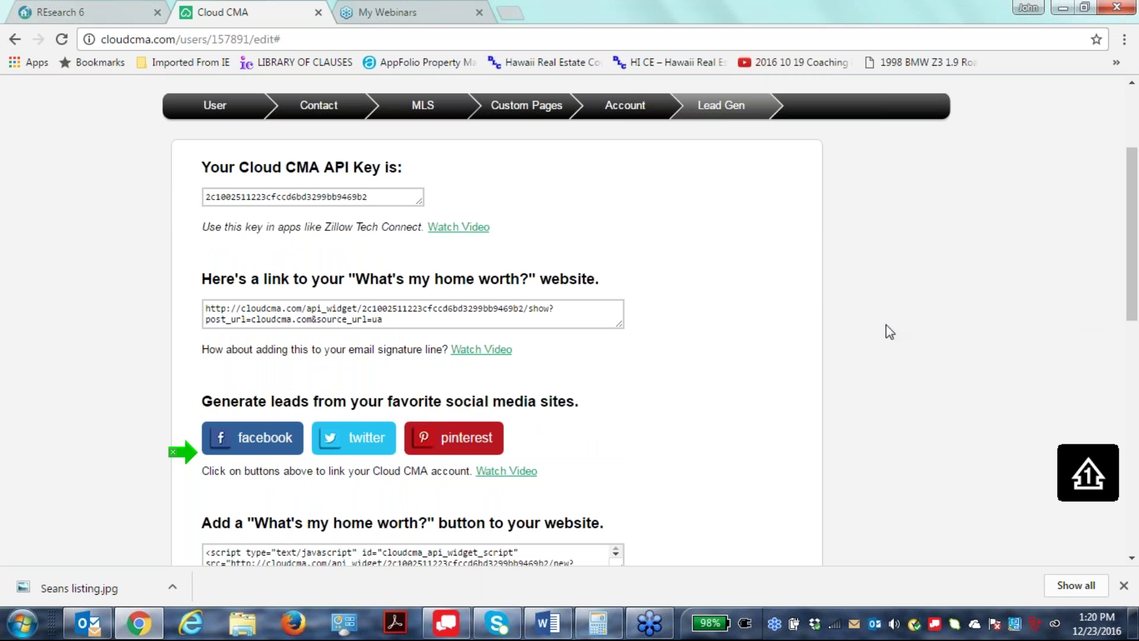
scroll(988, 293, down, 1)
scroll(987, 294, down, 9)
scroll(986, 292, up, 7)
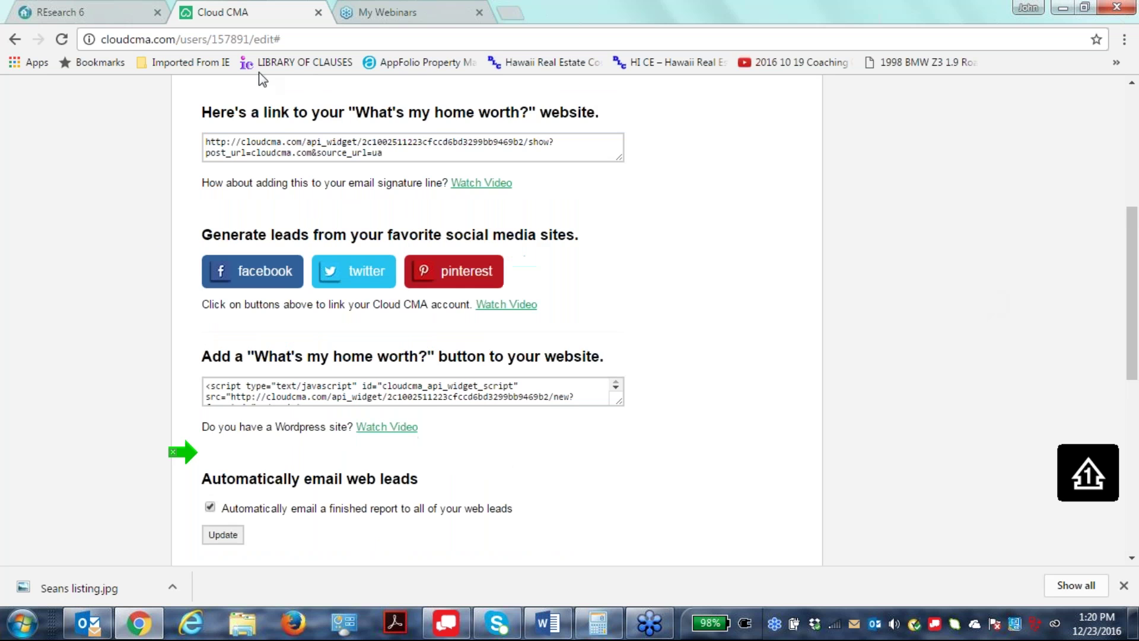
scroll(780, 307, down, 4)
scroll(957, 279, down, 2)
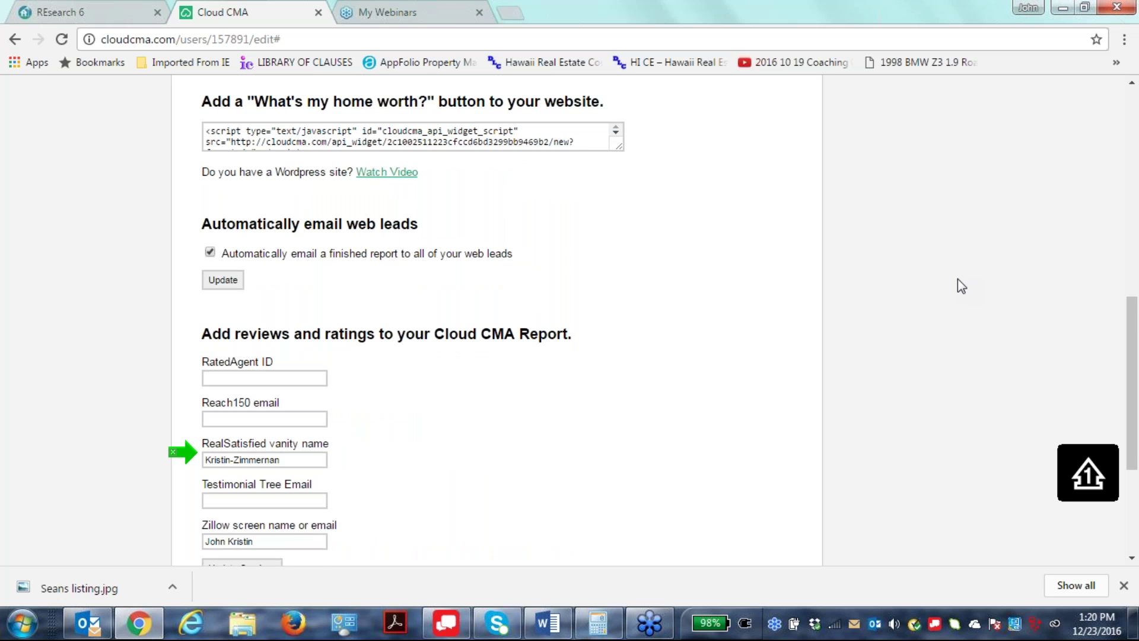
scroll(957, 284, down, 3)
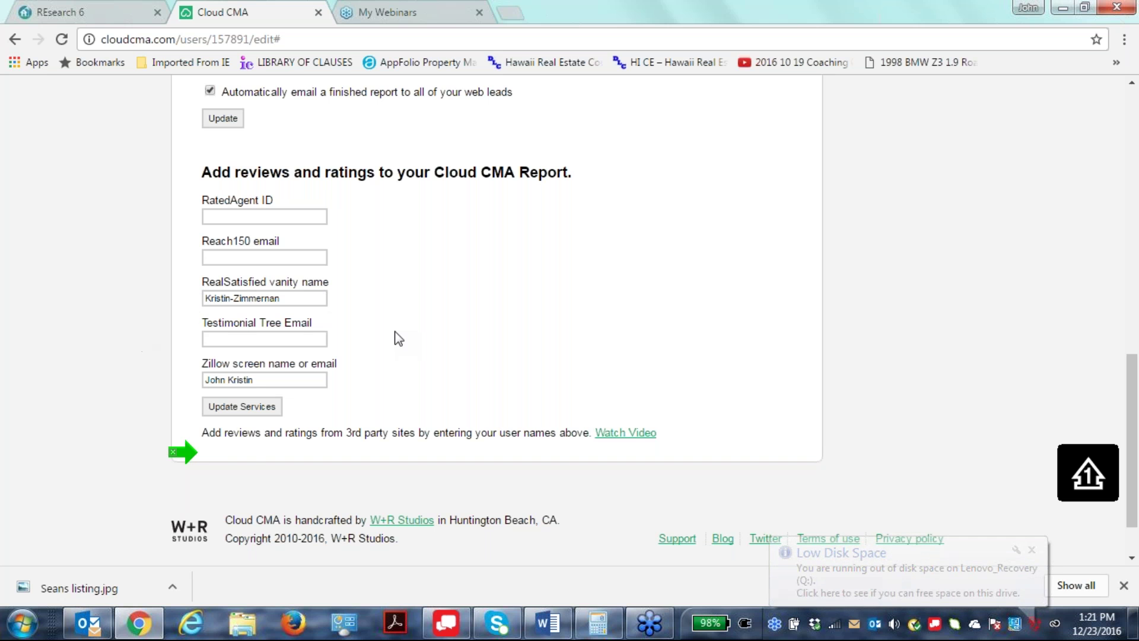
scroll(833, 474, up, 3)
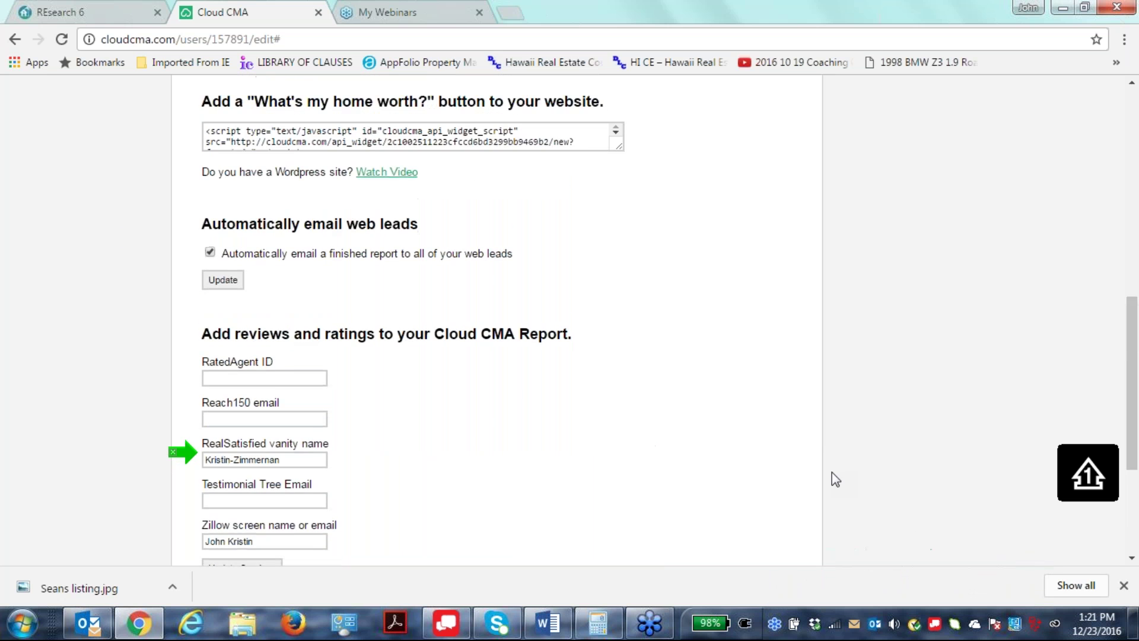
scroll(831, 473, down, 2)
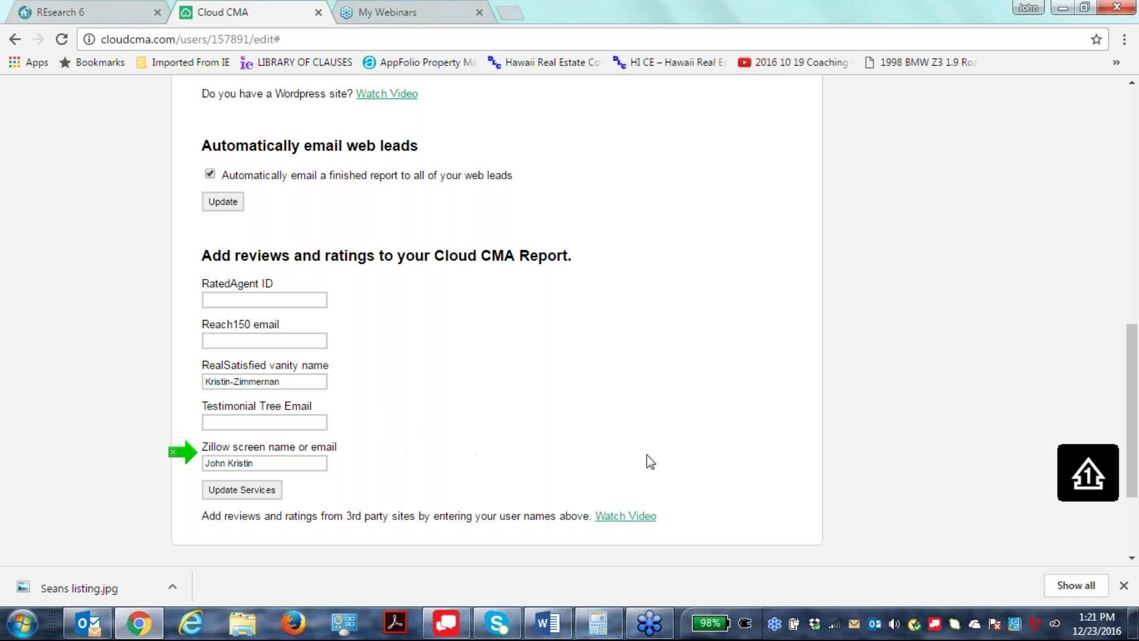
scroll(813, 428, up, 15)
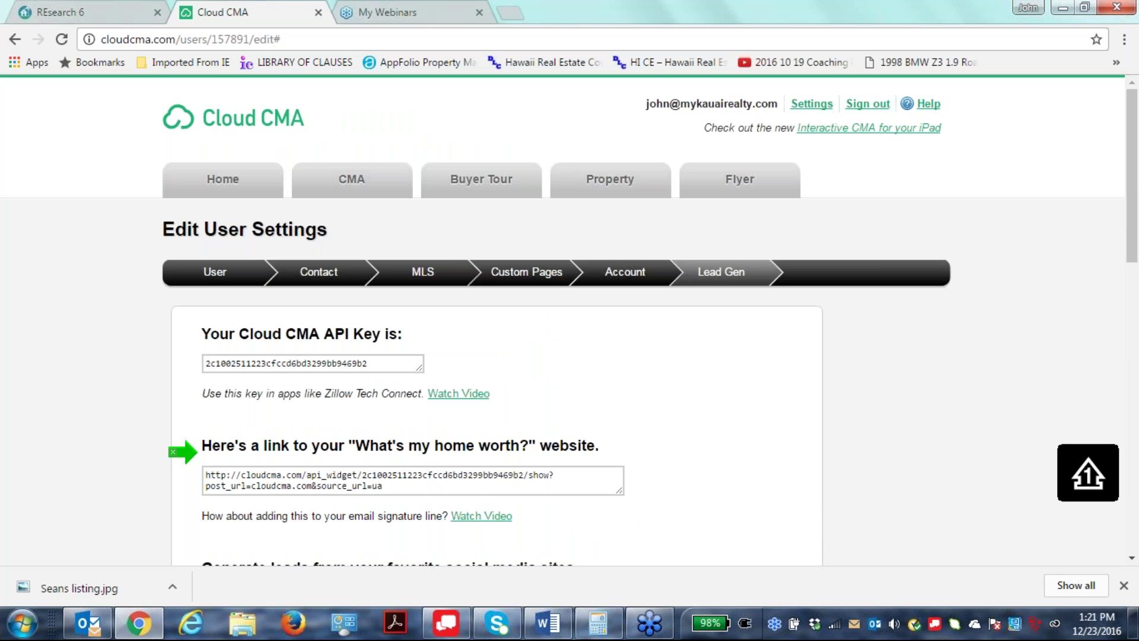
scroll(622, 371, down, 1)
scroll(620, 370, down, 8)
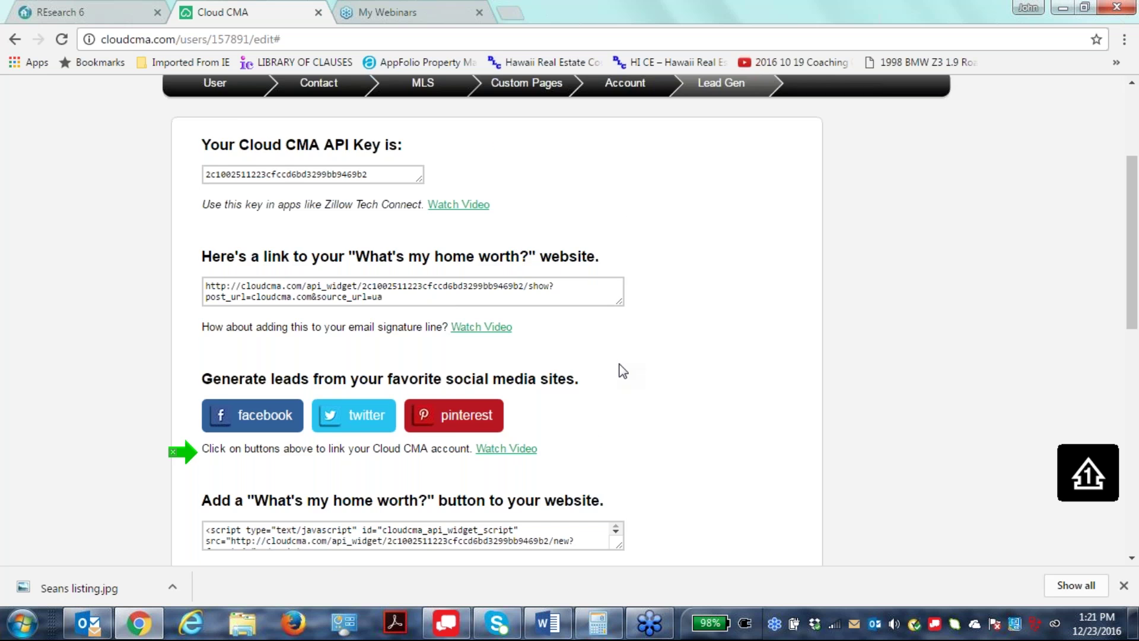
scroll(881, 400, up, 8)
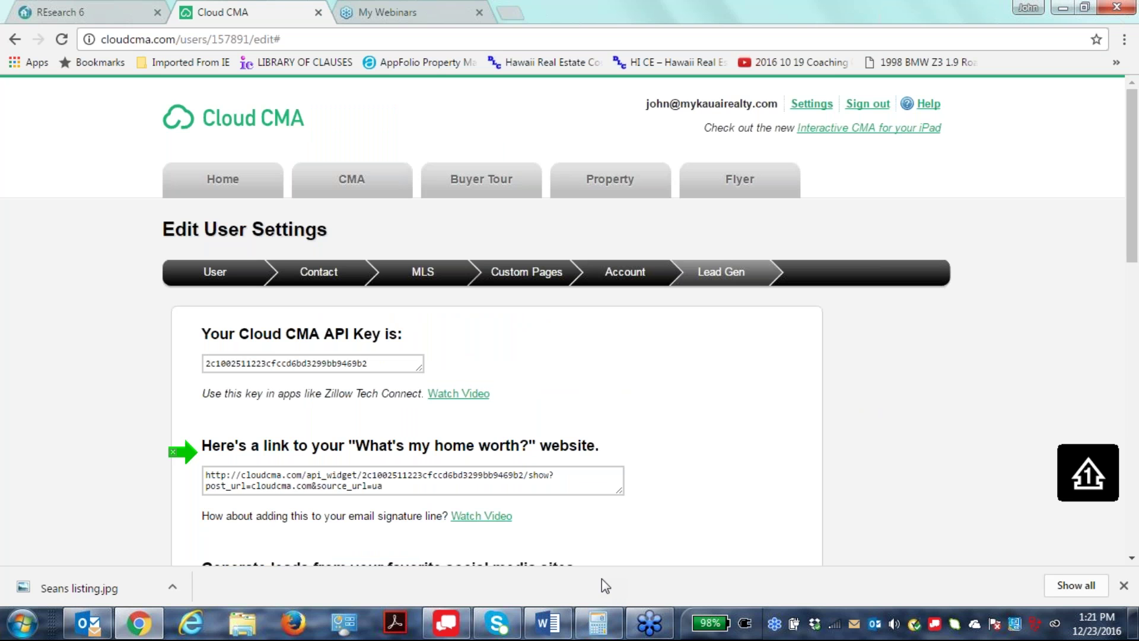
Cycle through User, Contact, MLS and Custom Pages settings, then leave without saving.
click(213, 272)
click(319, 279)
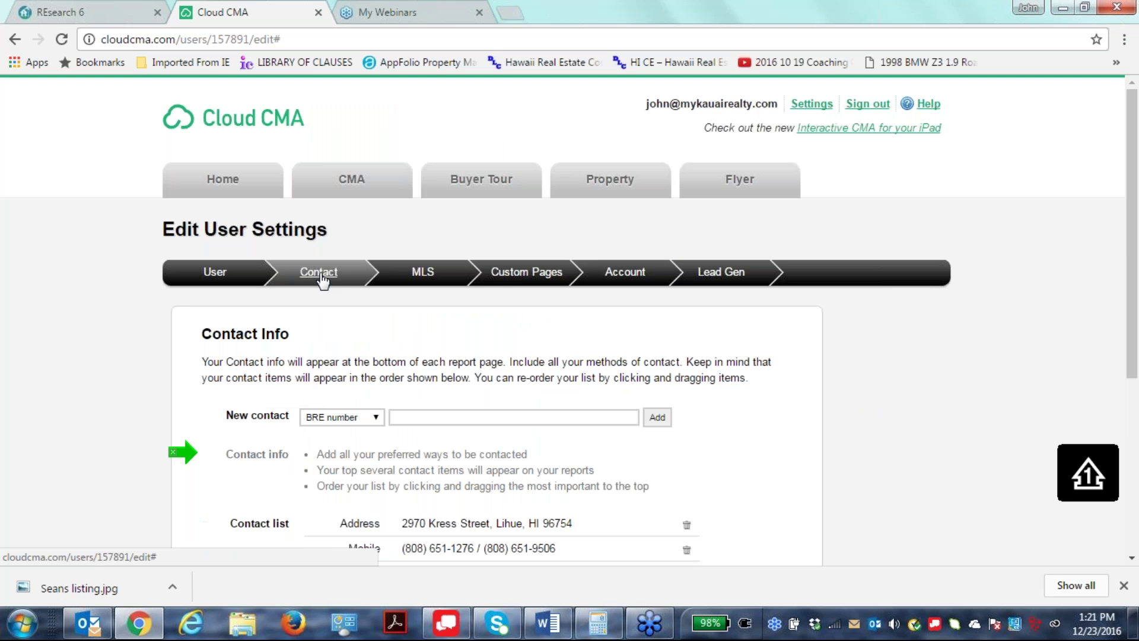
click(423, 275)
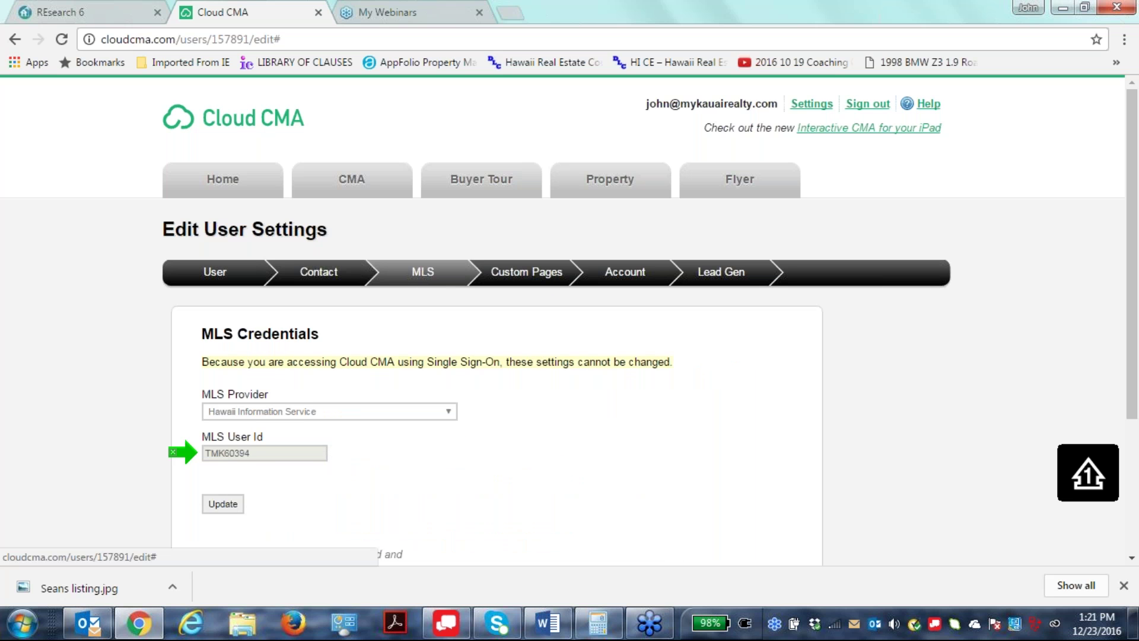
click(526, 273)
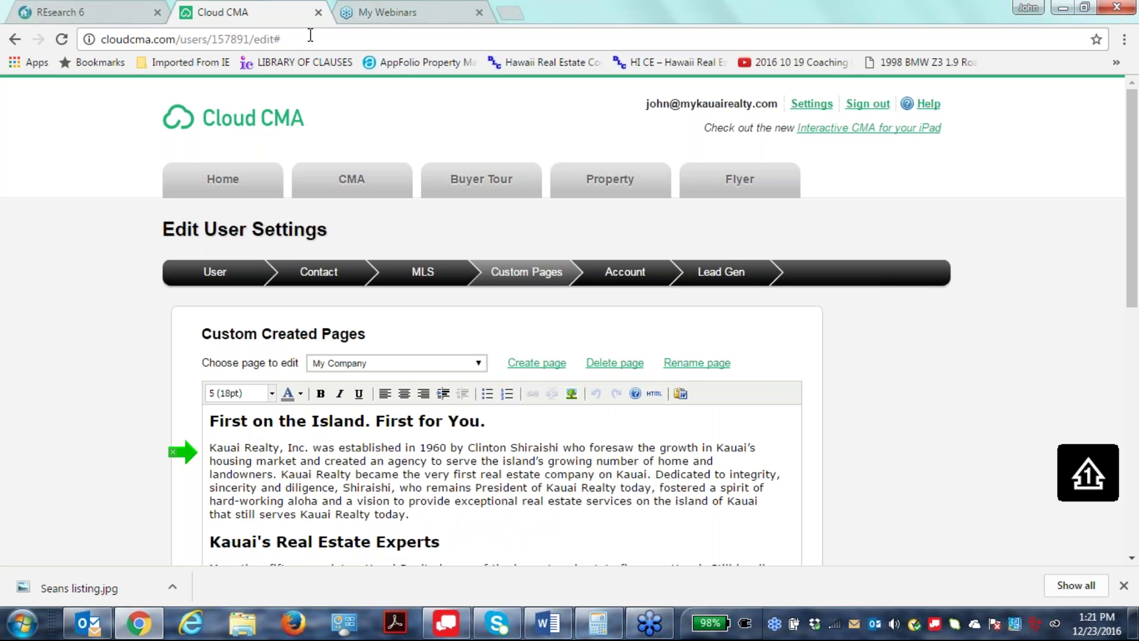
click(632, 263)
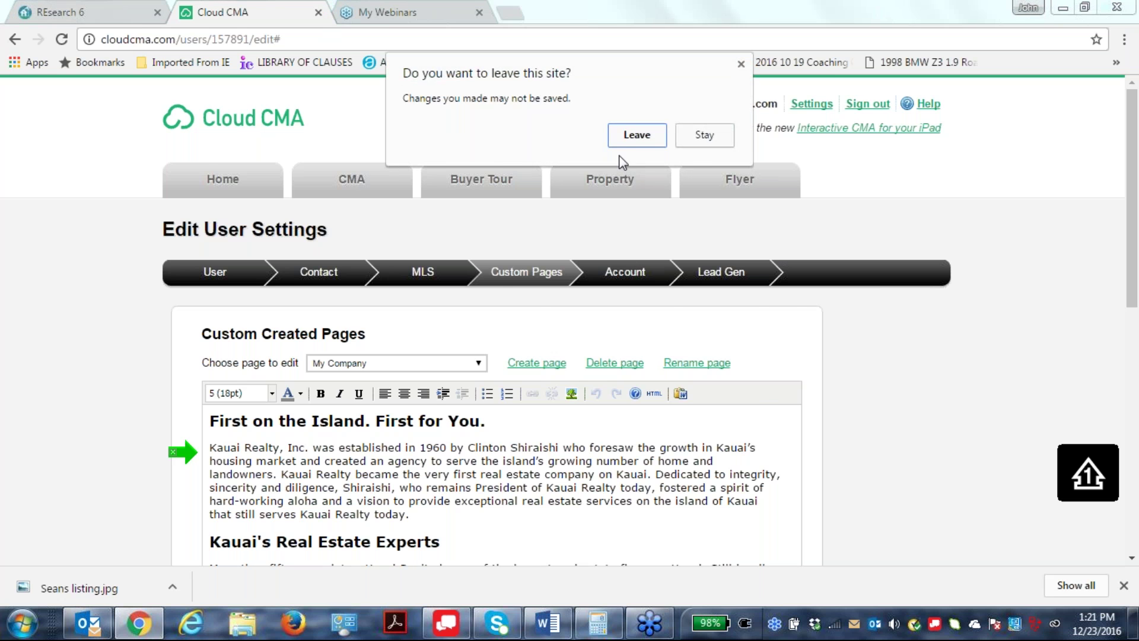
click(637, 138)
scroll(643, 143, down, 2)
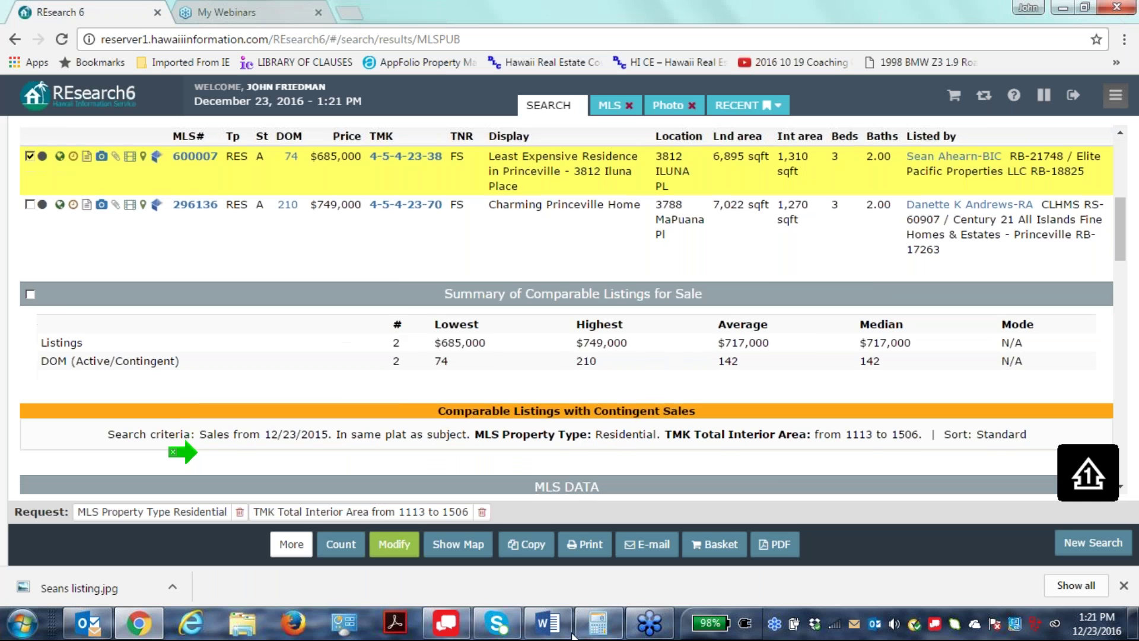
scroll(650, 493, up, 8)
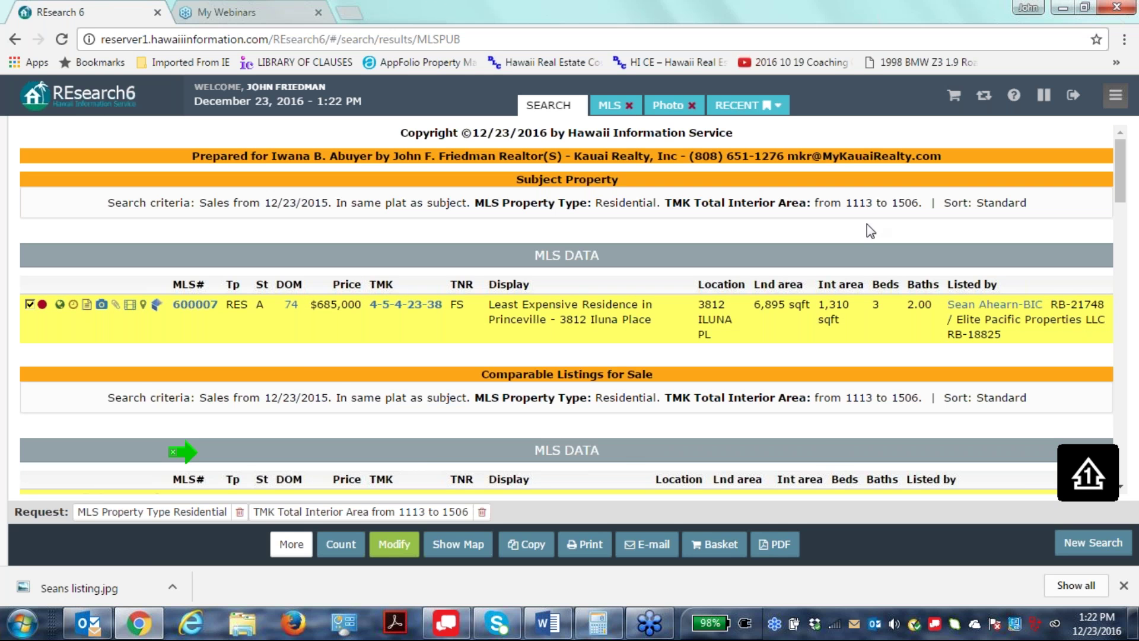
scroll(633, 318, down, 1)
scroll(633, 318, down, 15)
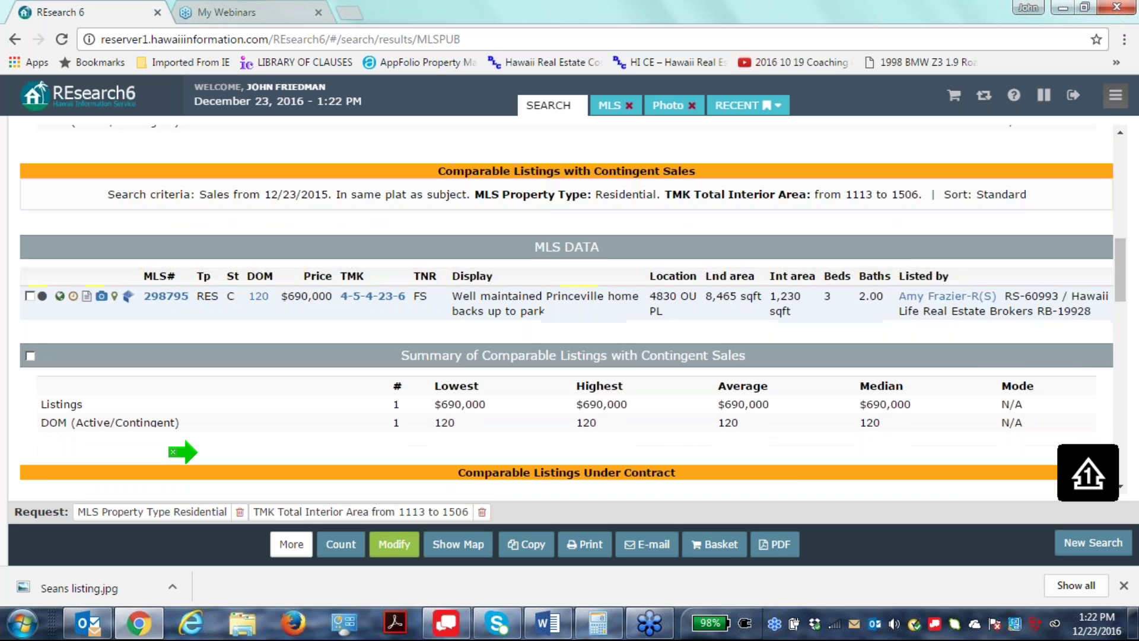
scroll(637, 325, down, 10)
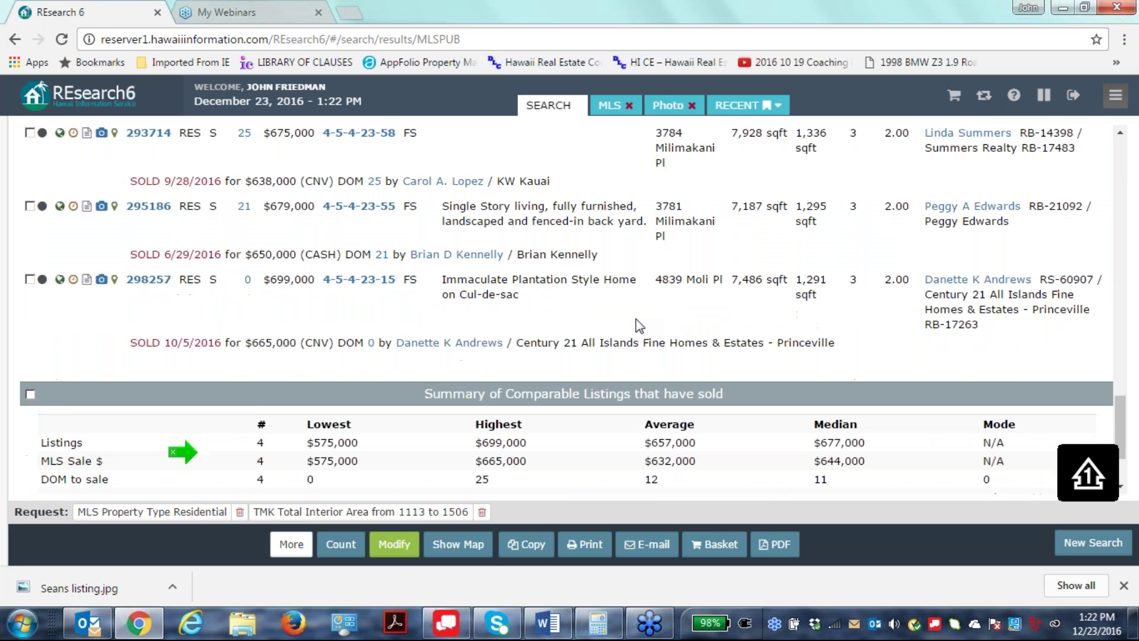
scroll(637, 325, up, 8)
scroll(638, 333, up, 5)
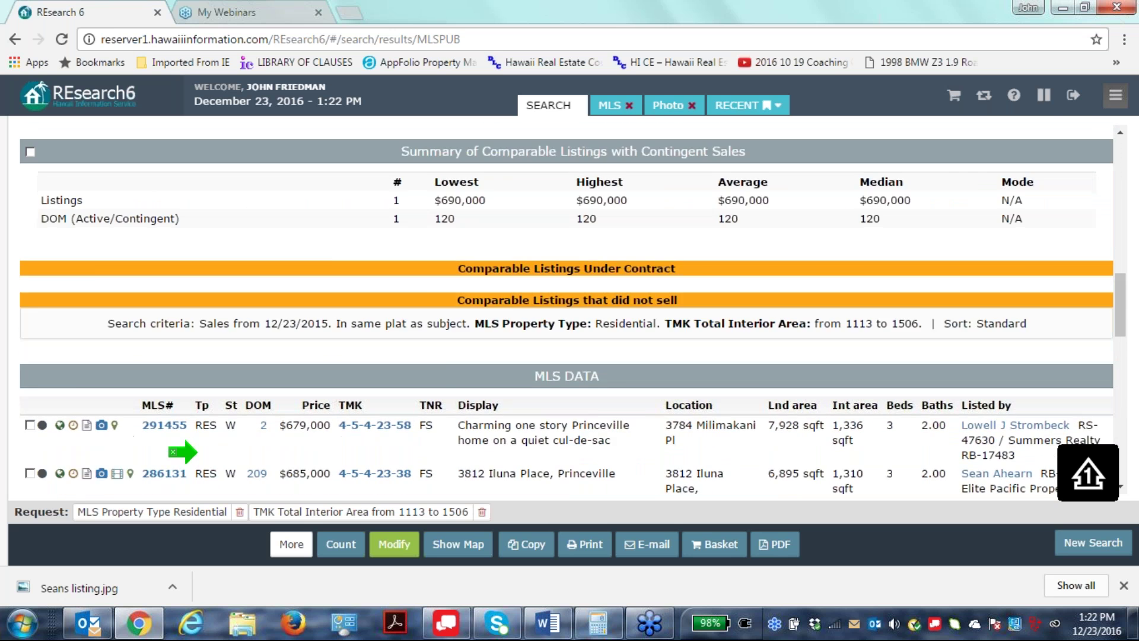
scroll(637, 332, up, 4)
scroll(637, 332, down, 9)
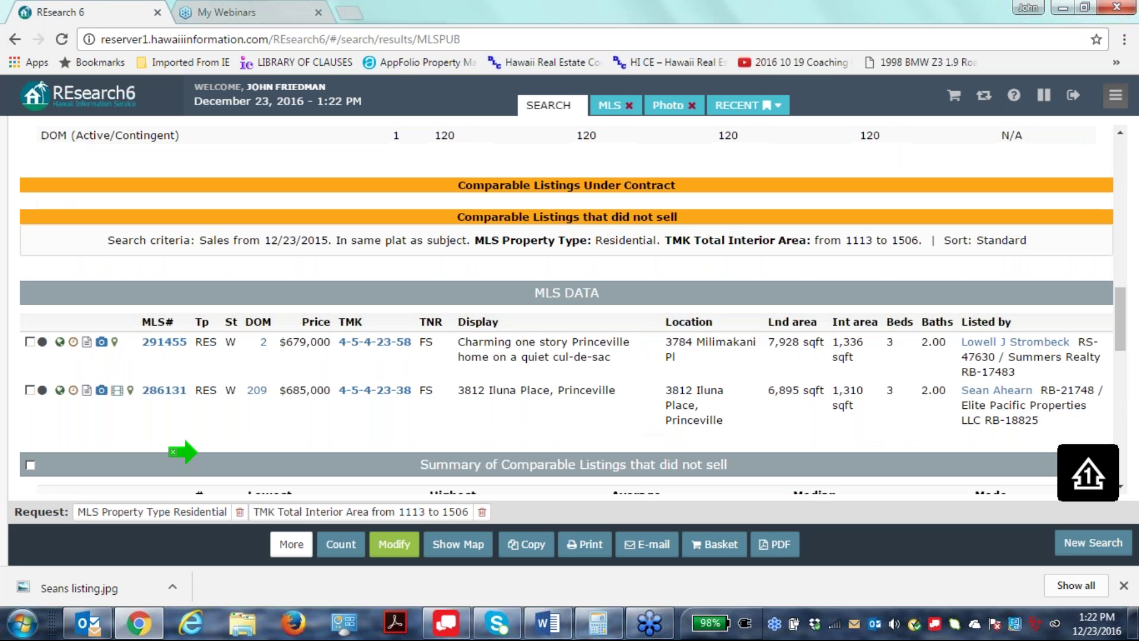
scroll(978, 295, up, 10)
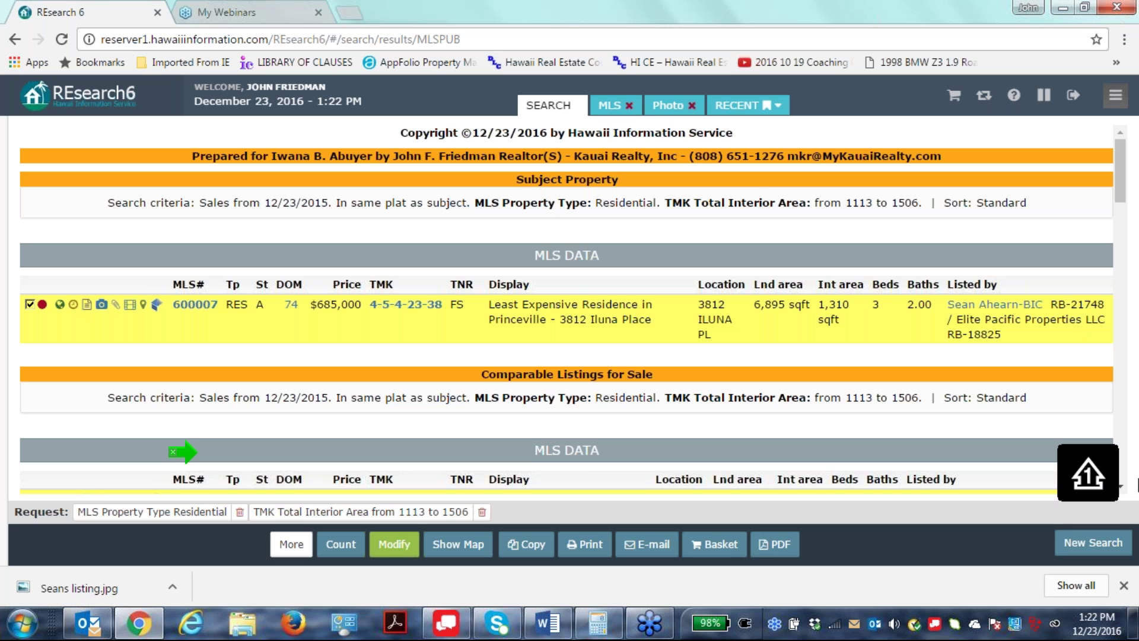
scroll(560, 477, down, 1)
scroll(178, 452, down, 3)
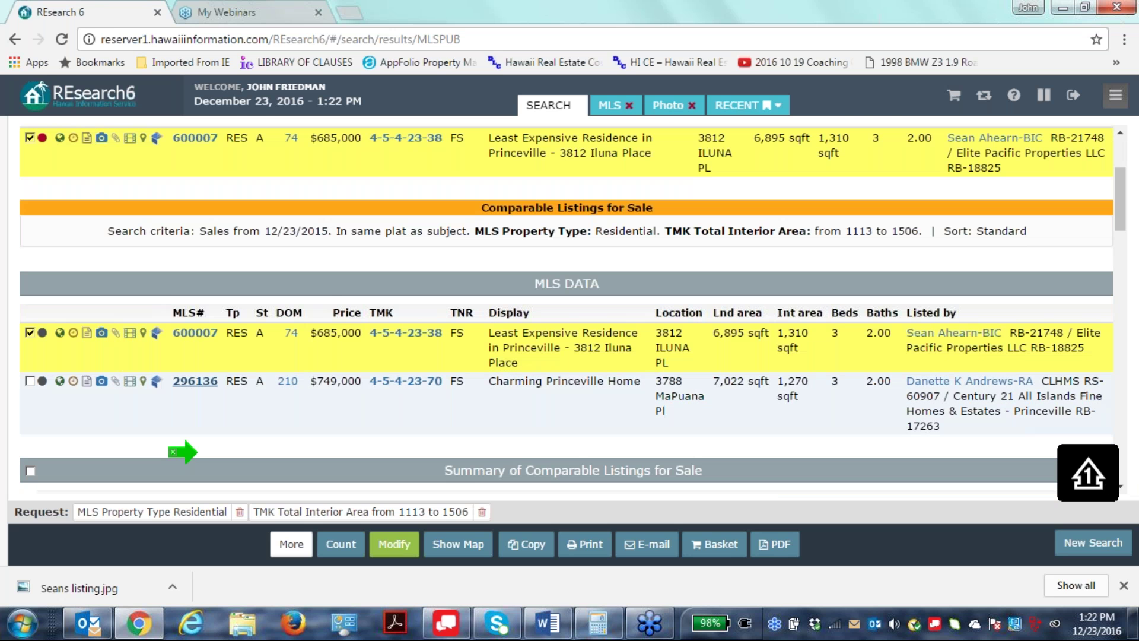
scroll(178, 452, up, 3)
click(291, 544)
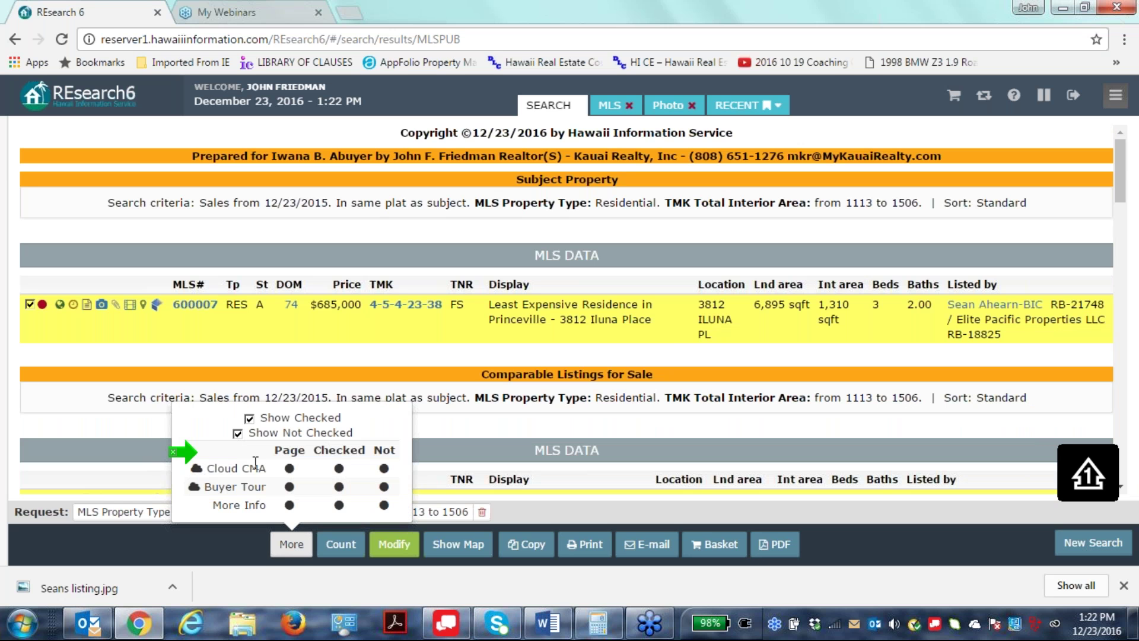
click(384, 469)
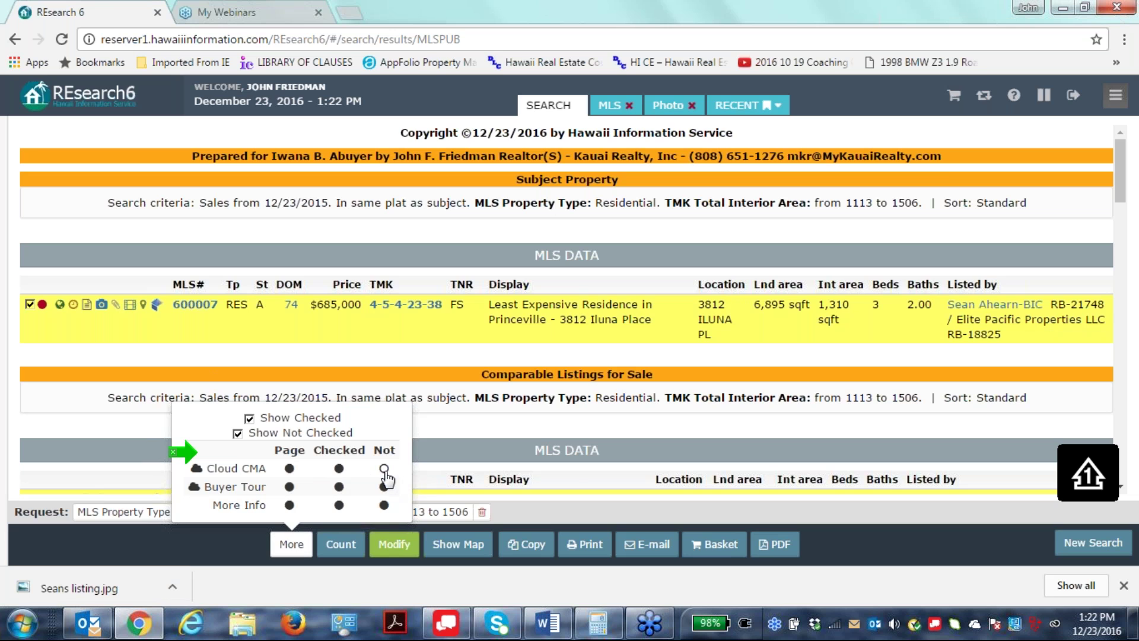
click(384, 469)
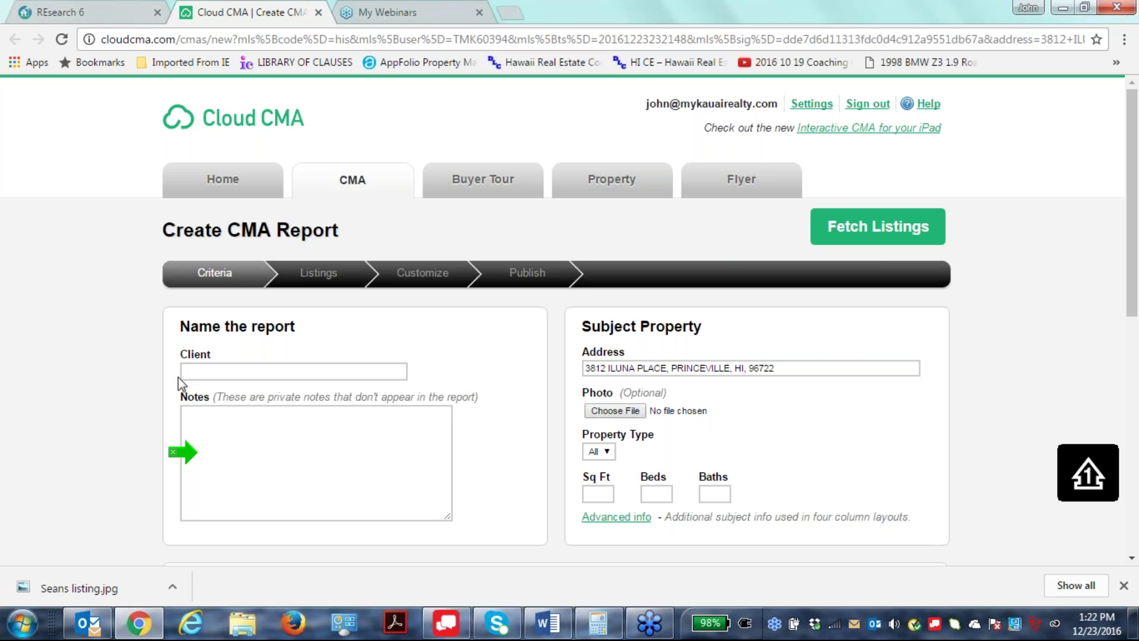
Enter the client's full name and begin private notes: needs to buy a home, tired of paying rent.
click(201, 371)
text(Iwana B. Abuyer)
click(196, 415)
text(Iwana need)
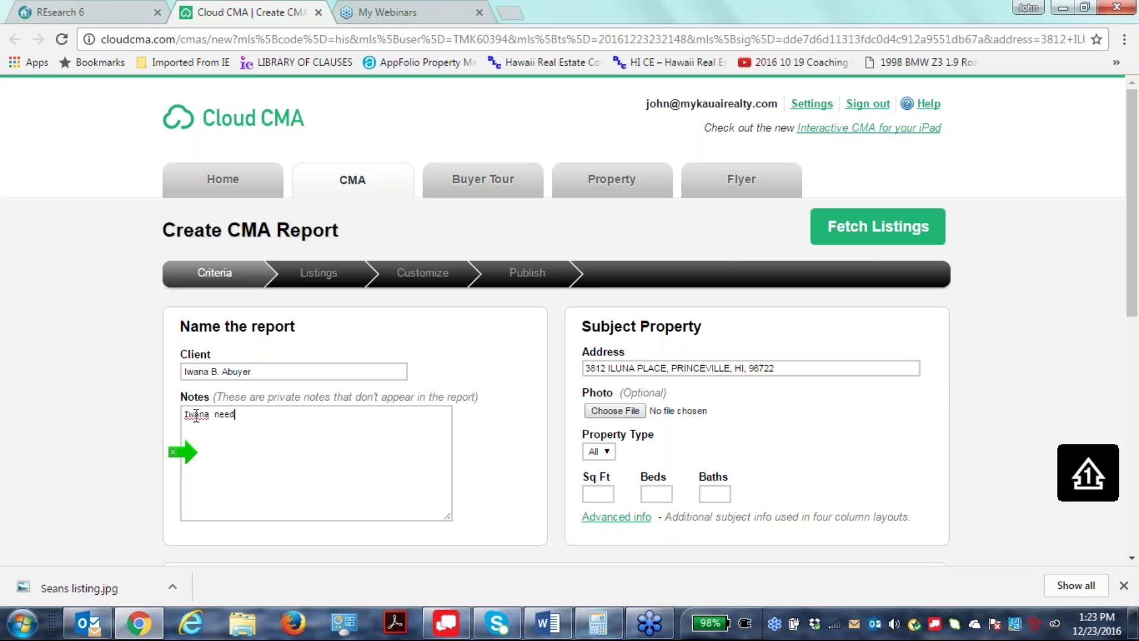
text(s to buy a home . tired of pa)
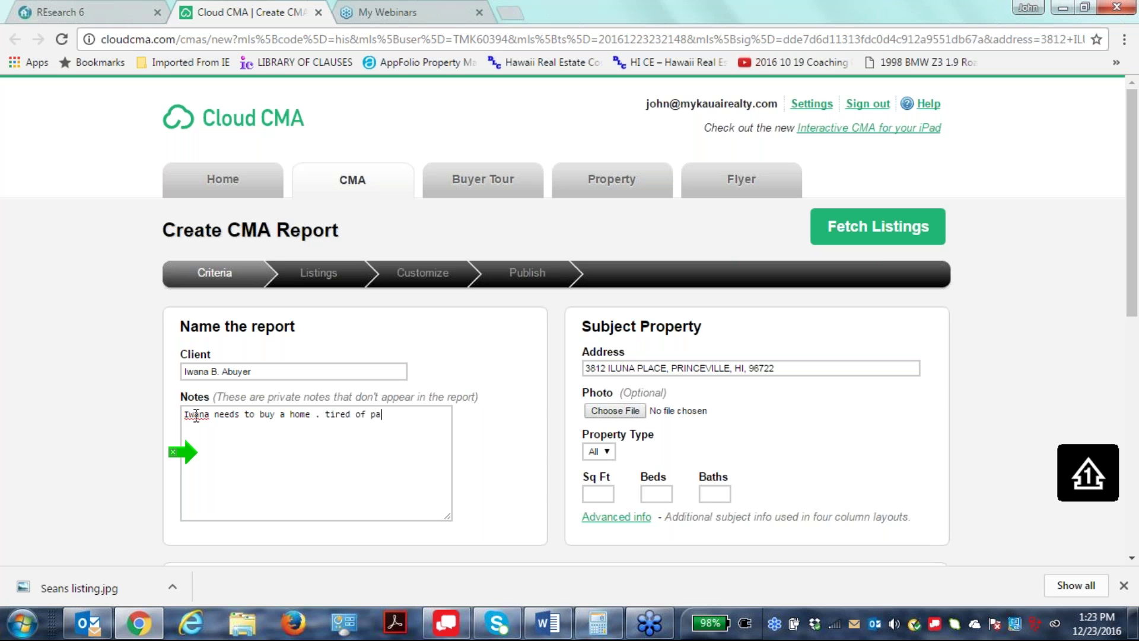
text(ying rent)
Add 'high maintenance' and 'picky' to the end of the private notes.
drag(189, 421, 430, 415)
click(392, 473)
click(428, 417)
text(high maintenance wife.)
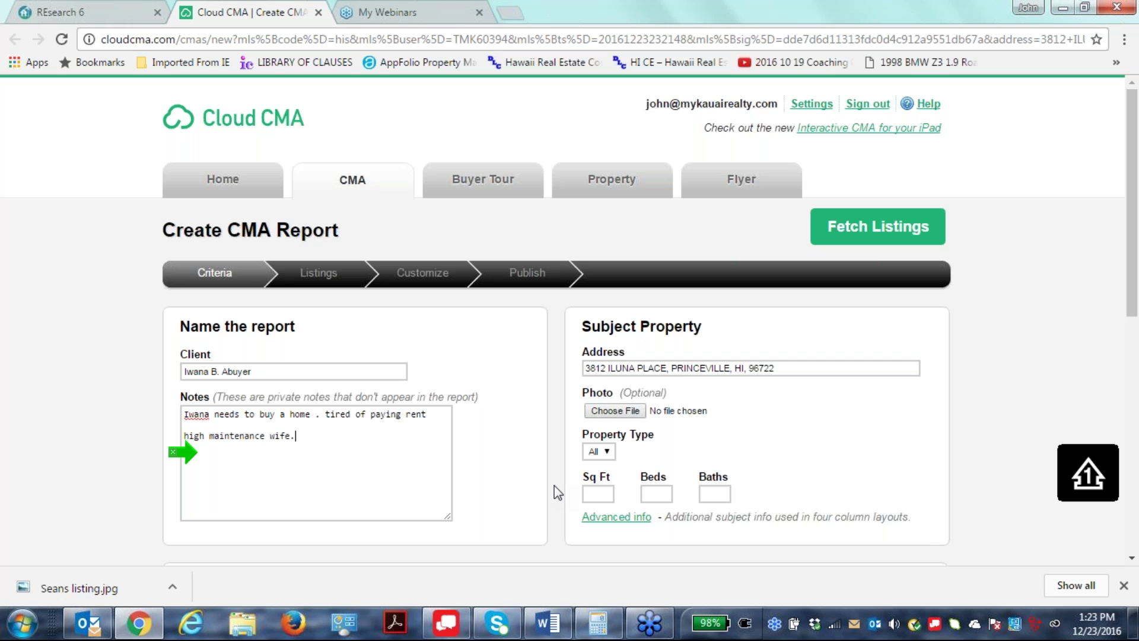
text(picky)
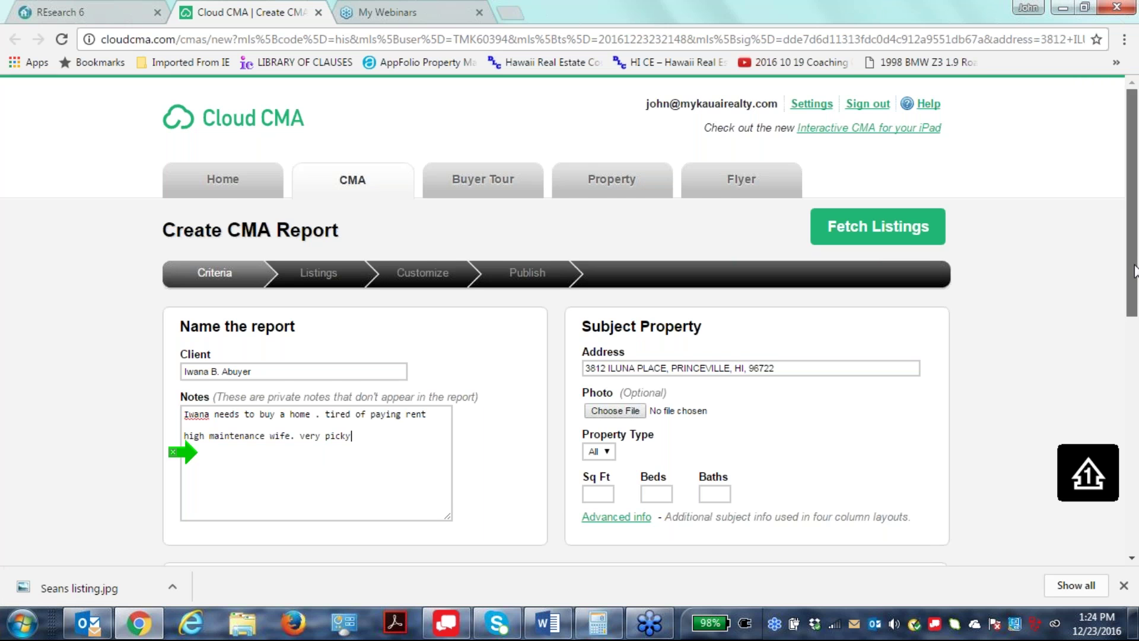
drag(1135, 270, 1135, 319)
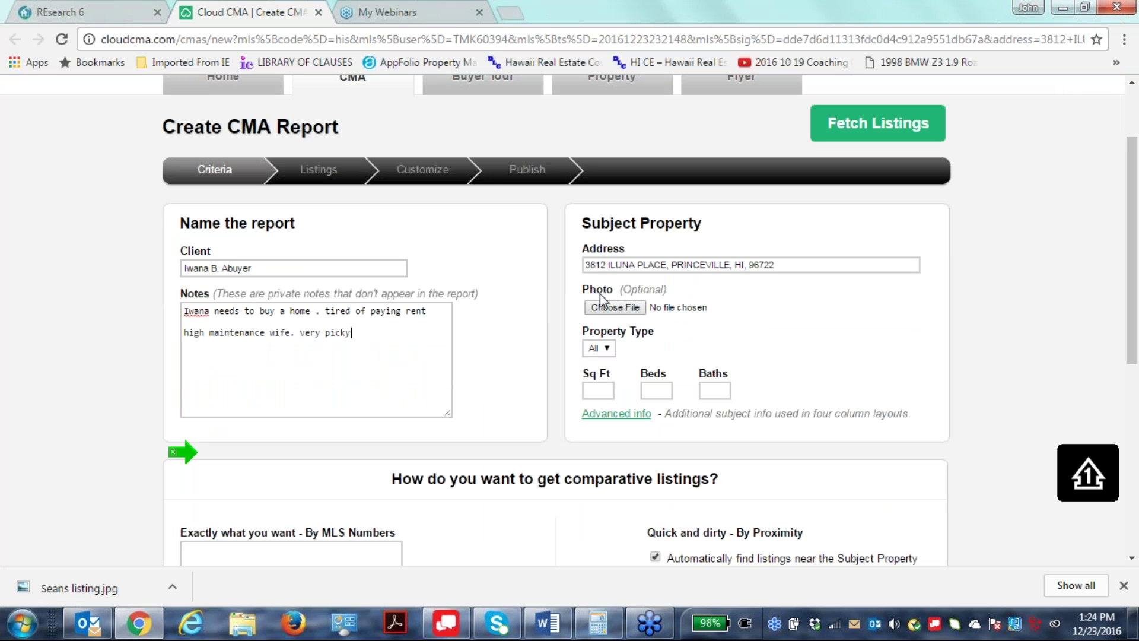
Upload 'Seans listing' from Pictures > Class Examples as the subject property's photo.
click(628, 308)
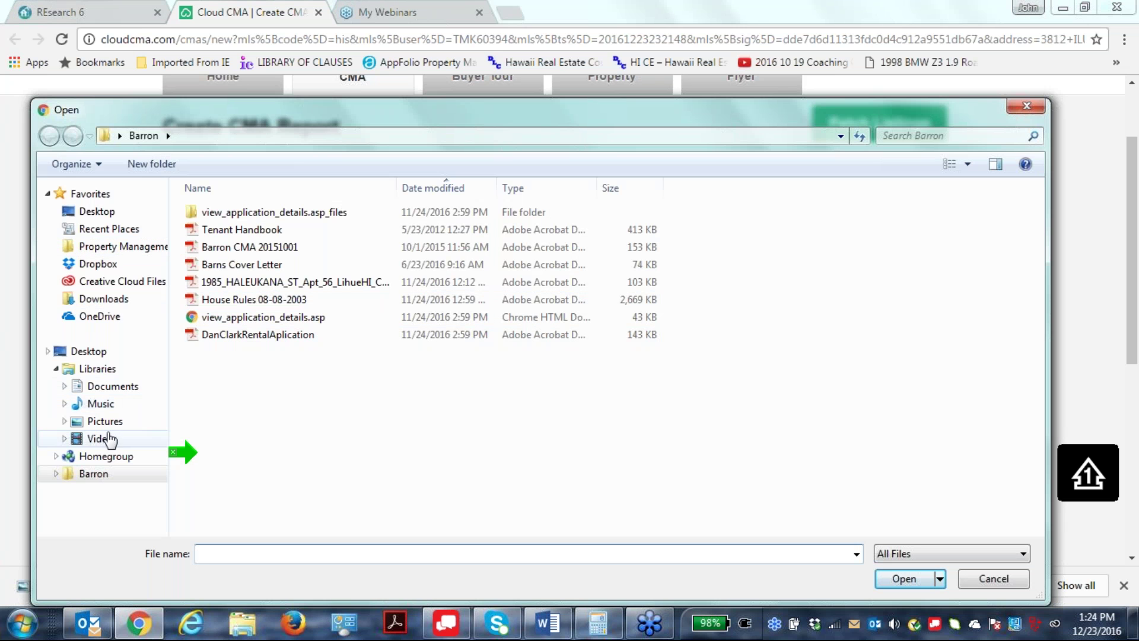
click(113, 412)
click(107, 420)
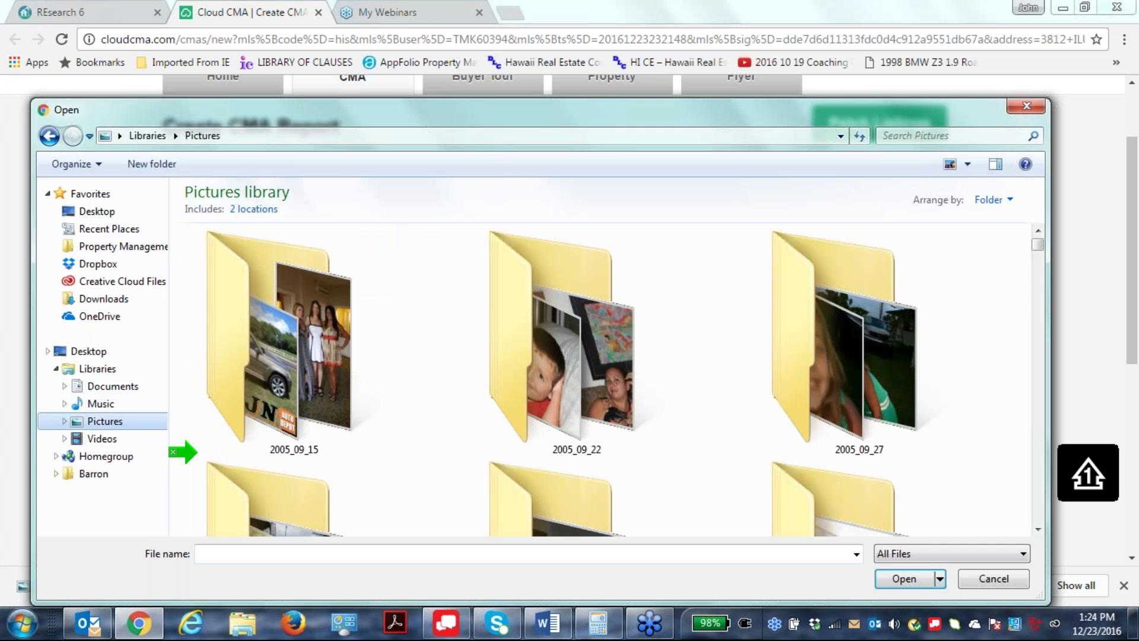
drag(1044, 252, 1069, 347)
click(289, 310)
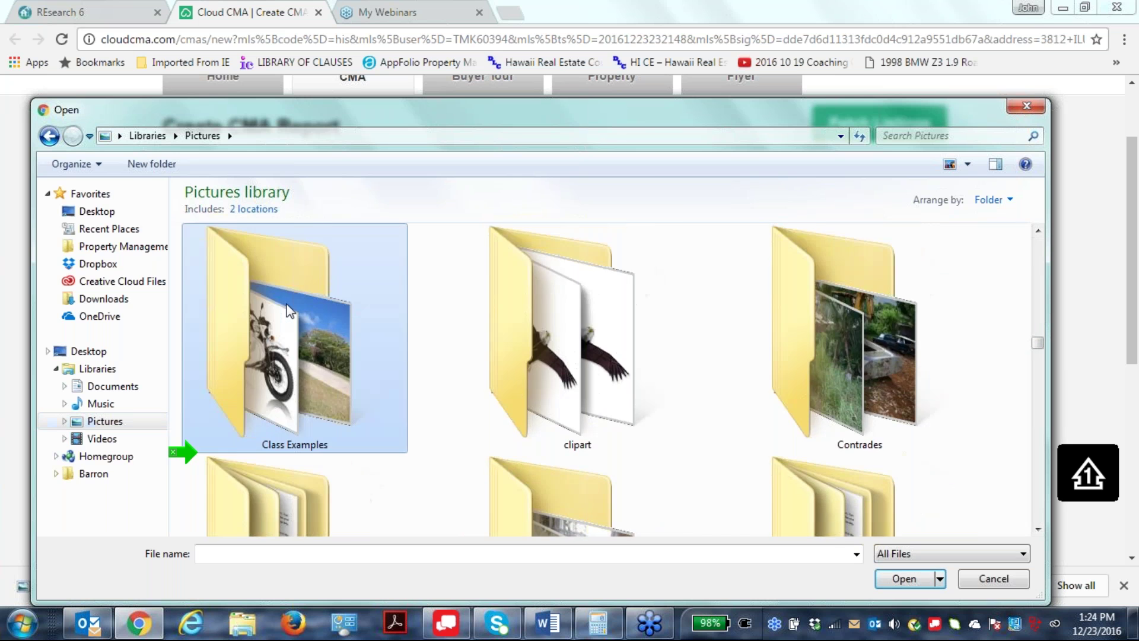
double_click(288, 308)
scroll(707, 350, down, 10)
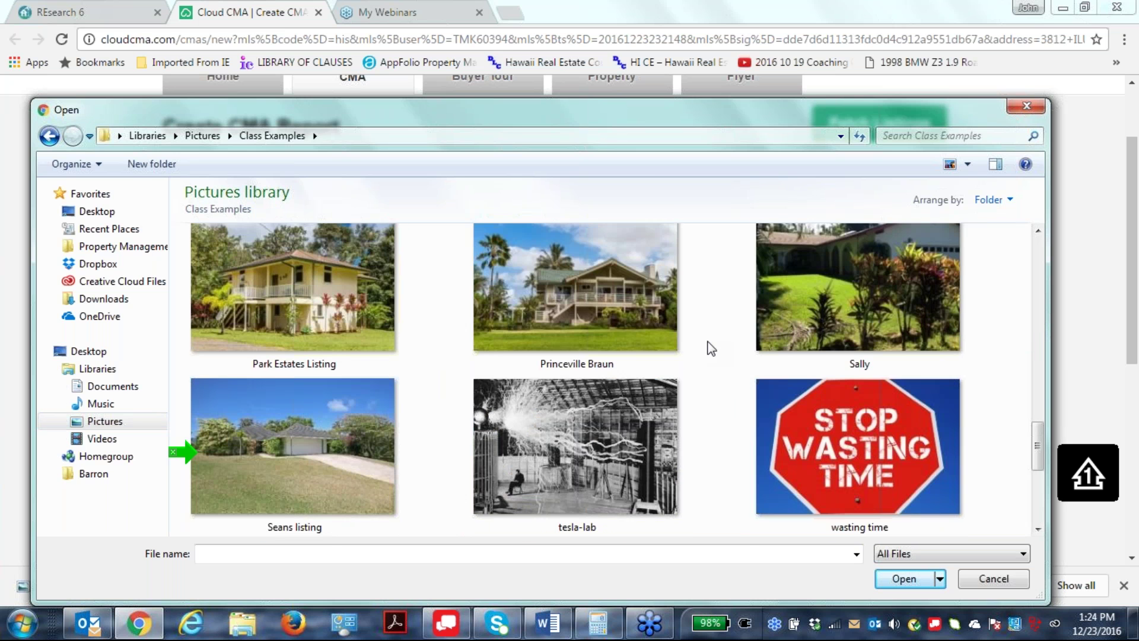
scroll(711, 349, down, 2)
scroll(711, 349, up, 5)
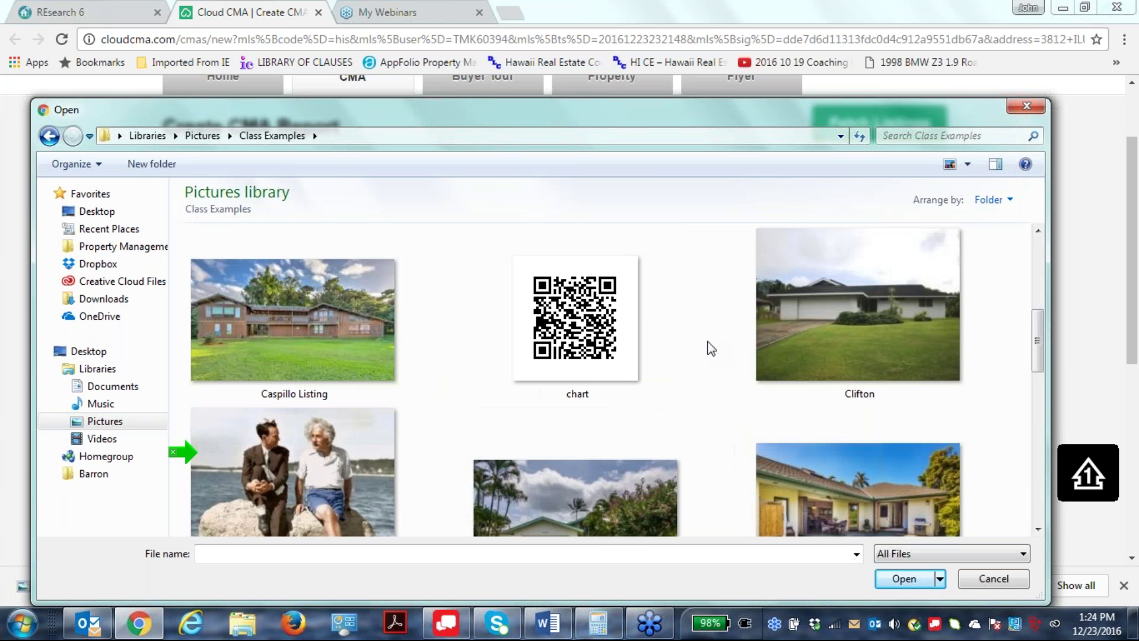
scroll(711, 349, down, 5)
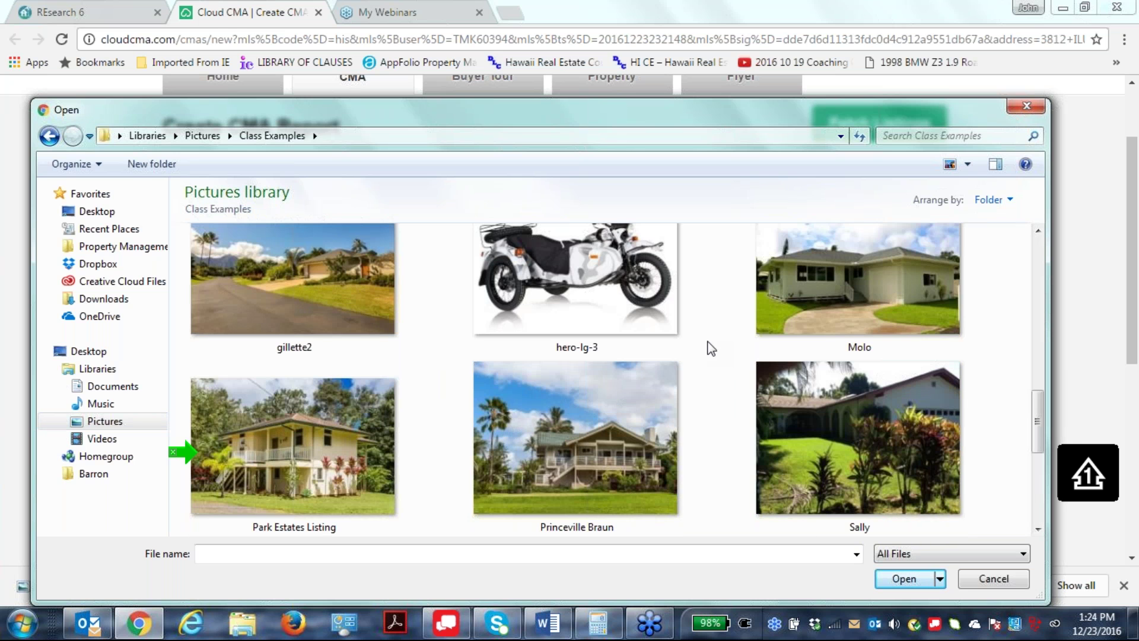
scroll(711, 348, down, 3)
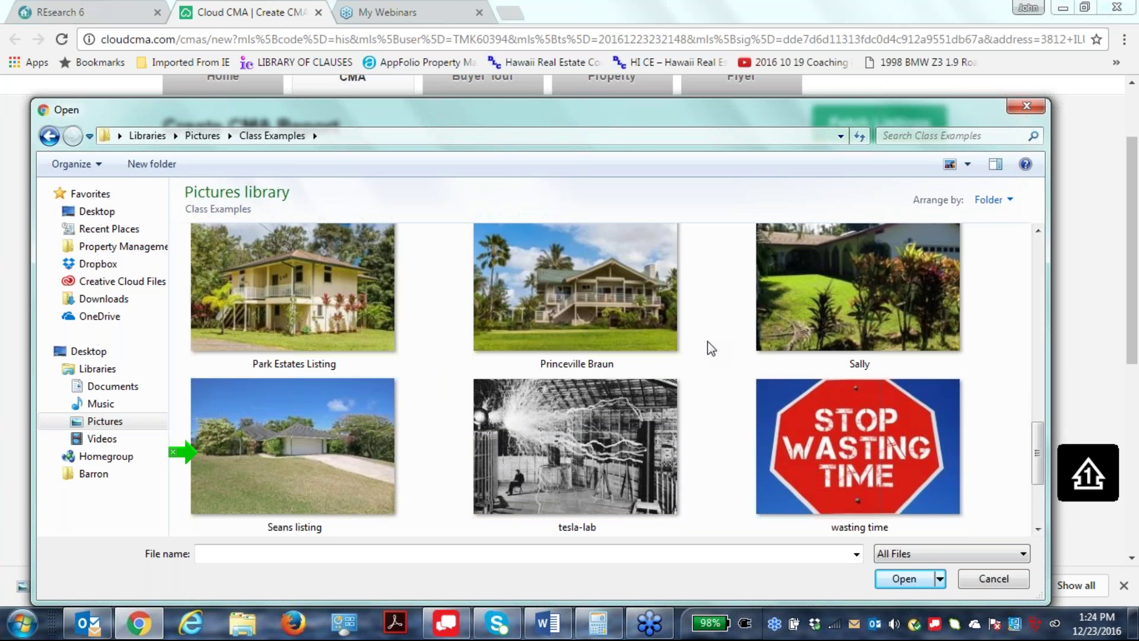
double_click(290, 472)
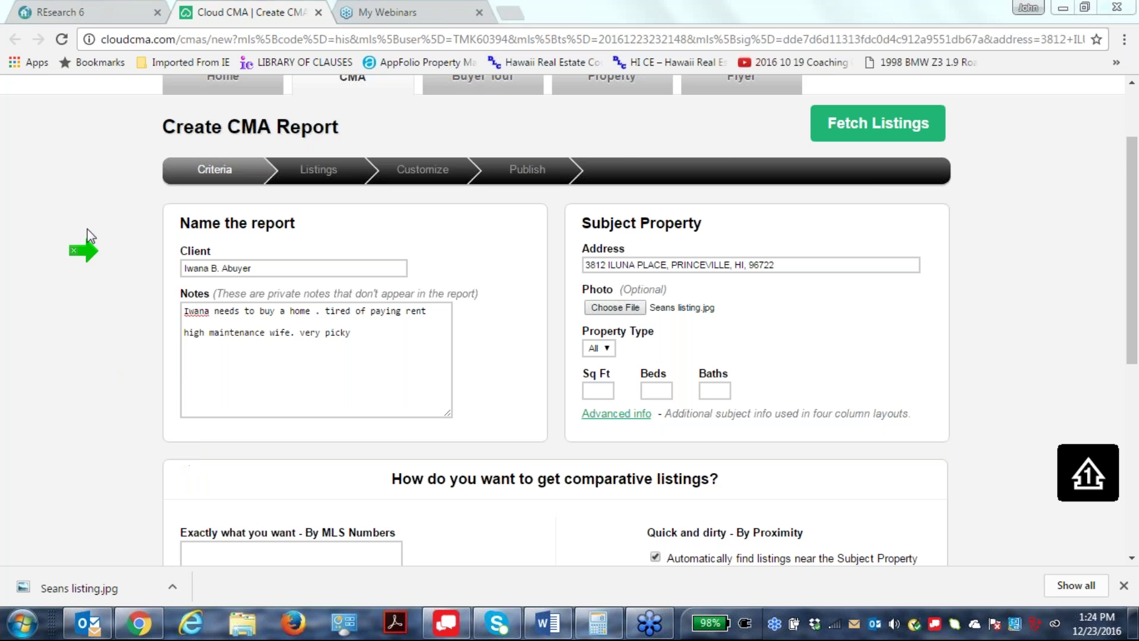
Check MLS# 600007 in REsearch6, then enter 1310 sq ft, 3 beds, 2 baths for the subject.
click(22, 11)
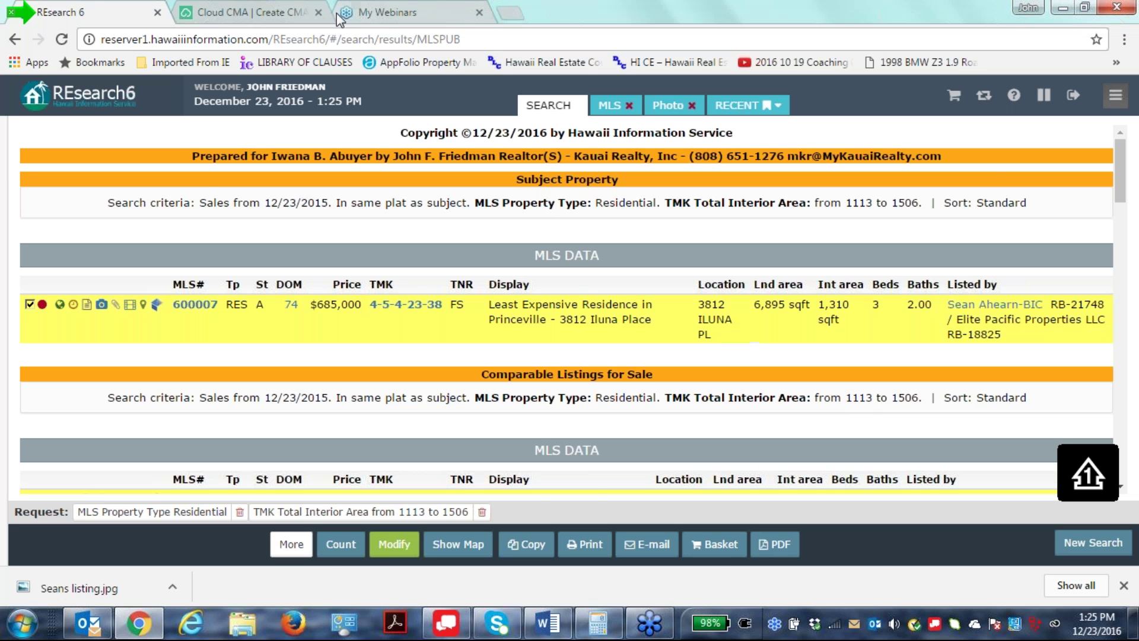
click(253, 14)
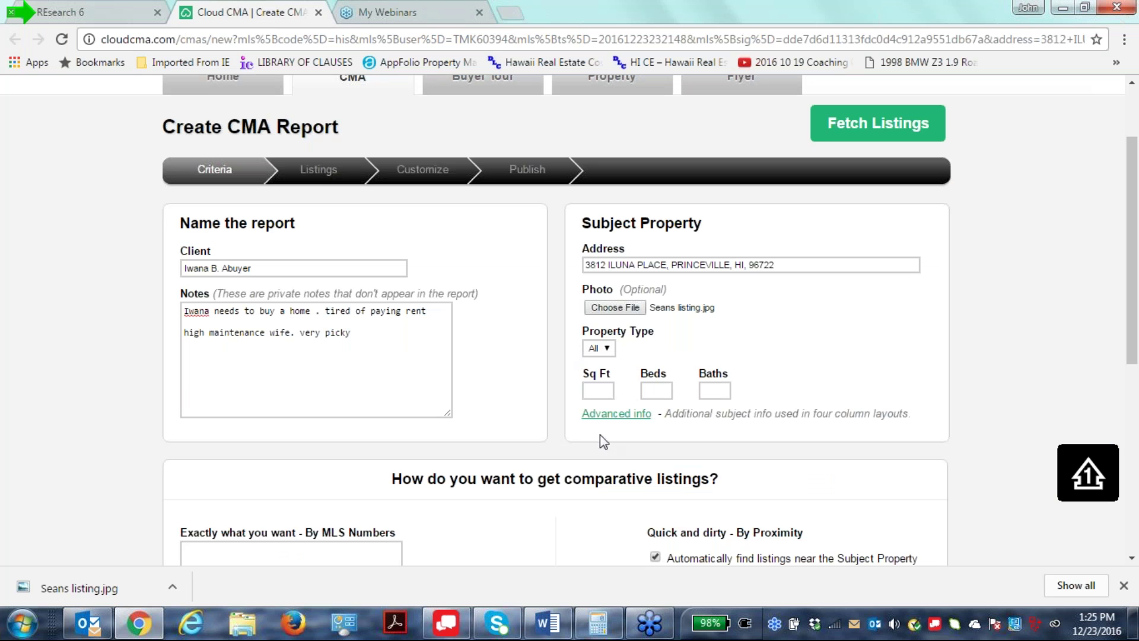
click(599, 387)
text(1300)
text(2)
Look over the Cloud CMA report form, then go back to the REsearch6 search results.
scroll(996, 381, down, 1)
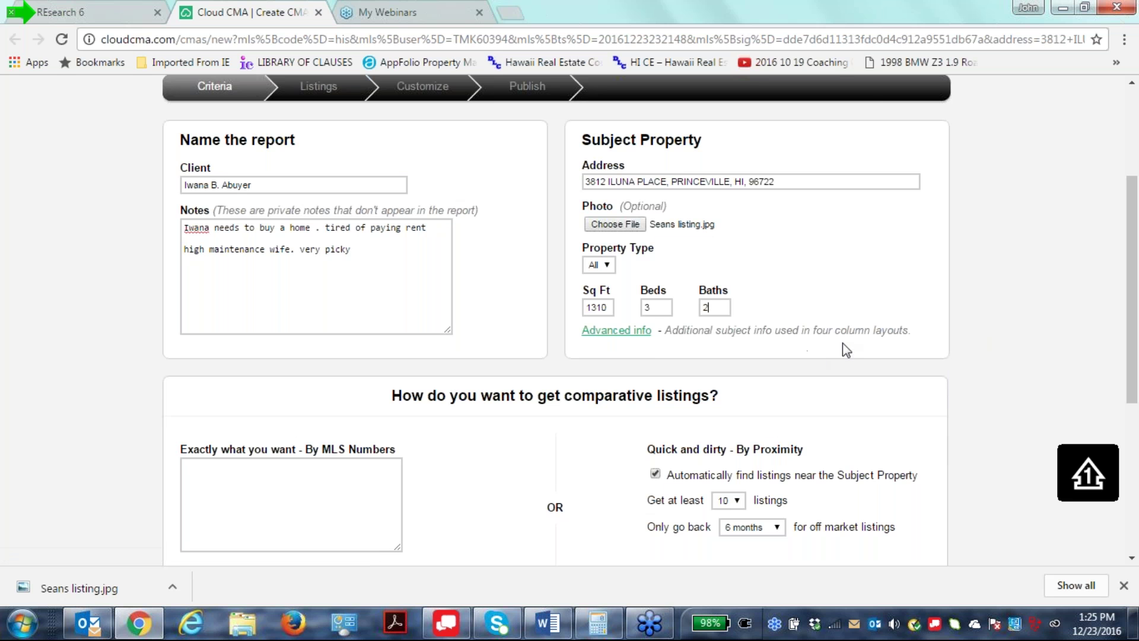
scroll(844, 345, down, 1)
scroll(843, 345, up, 1)
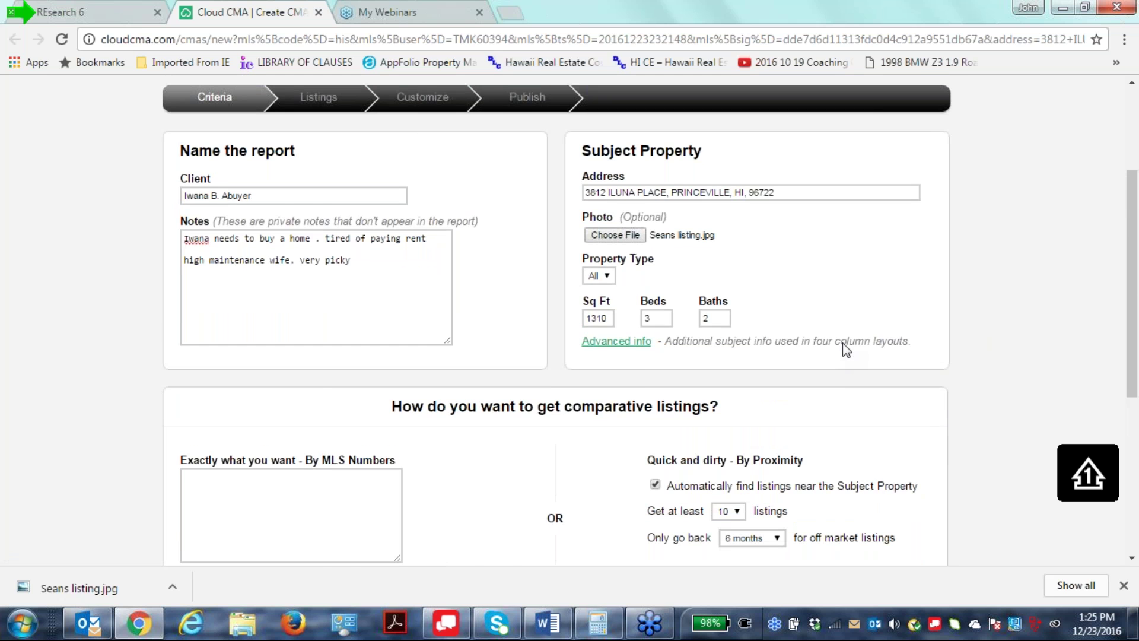
scroll(842, 344, down, 4)
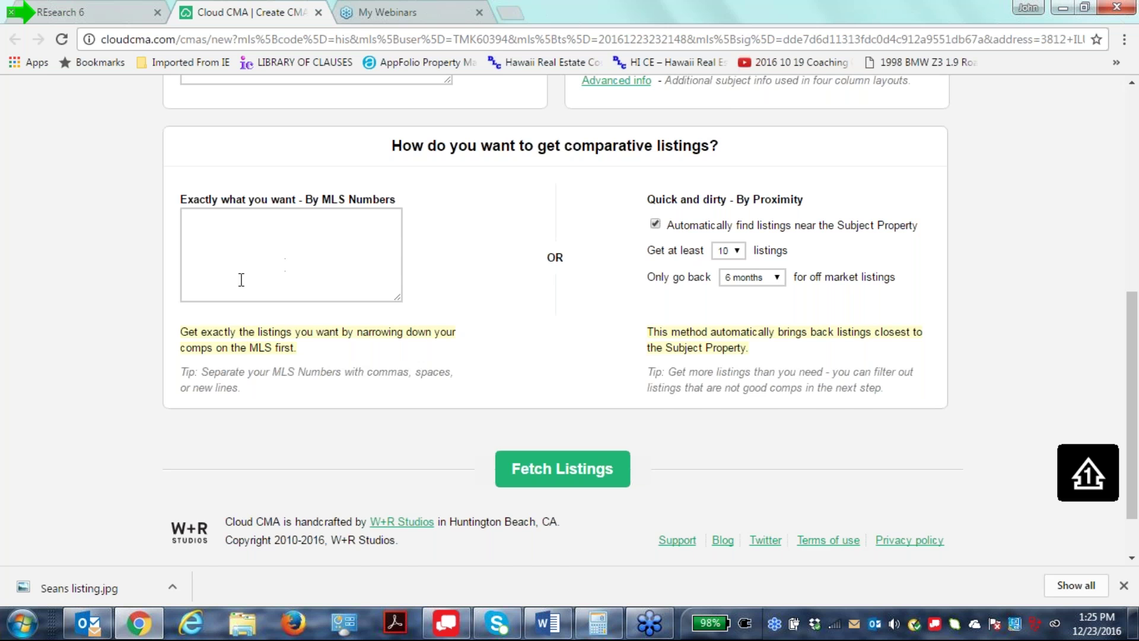
scroll(246, 287, up, 1)
scroll(249, 295, up, 6)
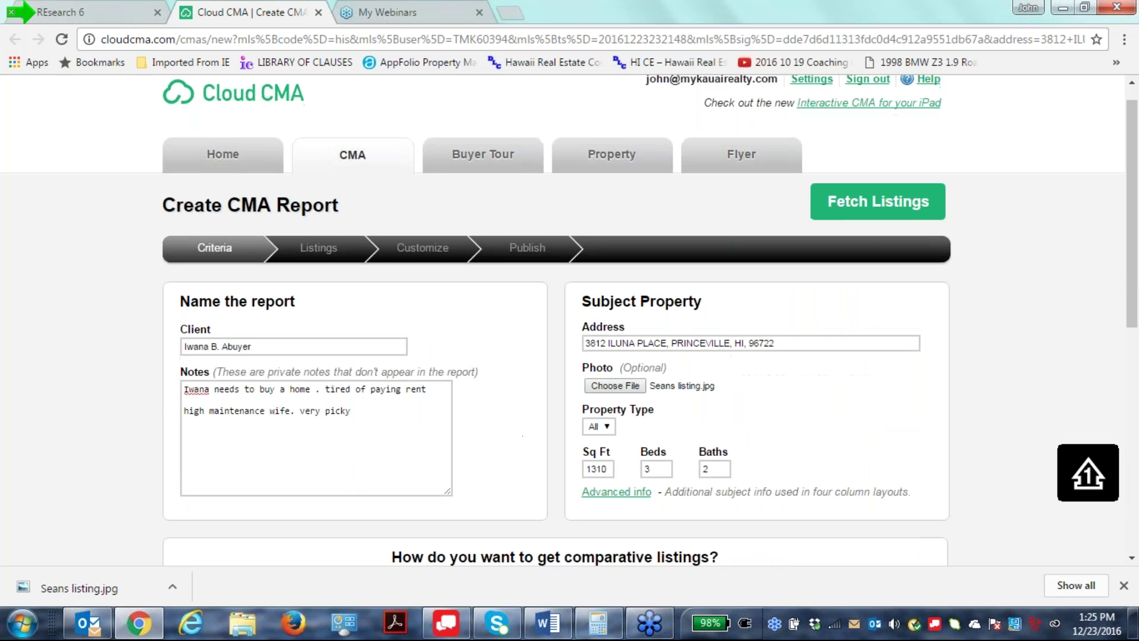
scroll(570, 321, down, 5)
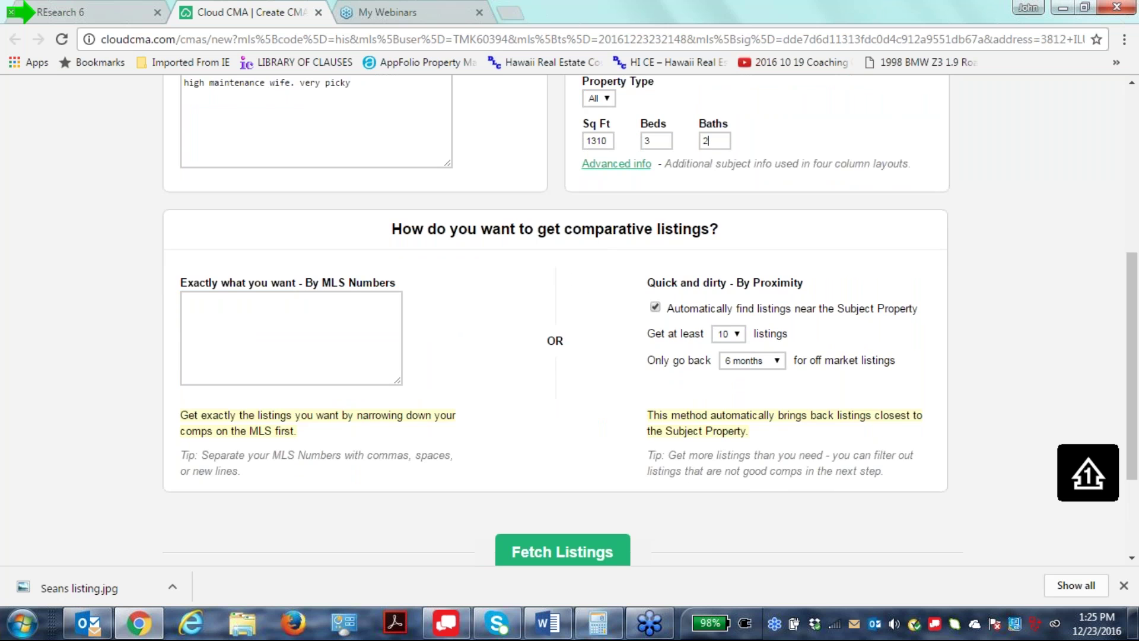
scroll(267, 305, down, 3)
scroll(251, 299, up, 8)
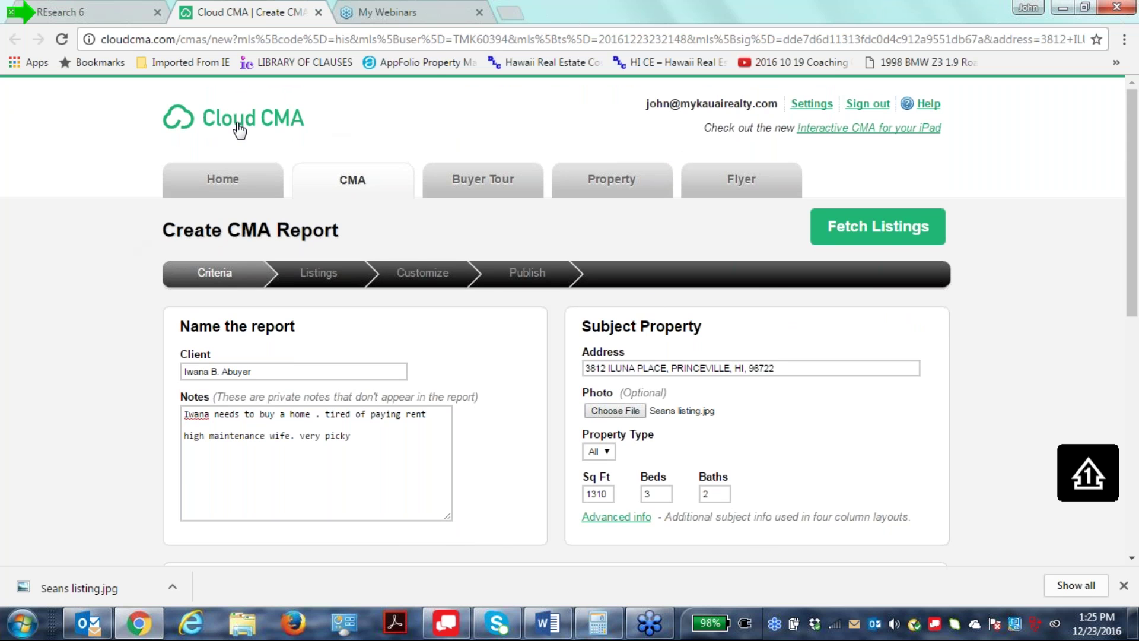
click(96, 16)
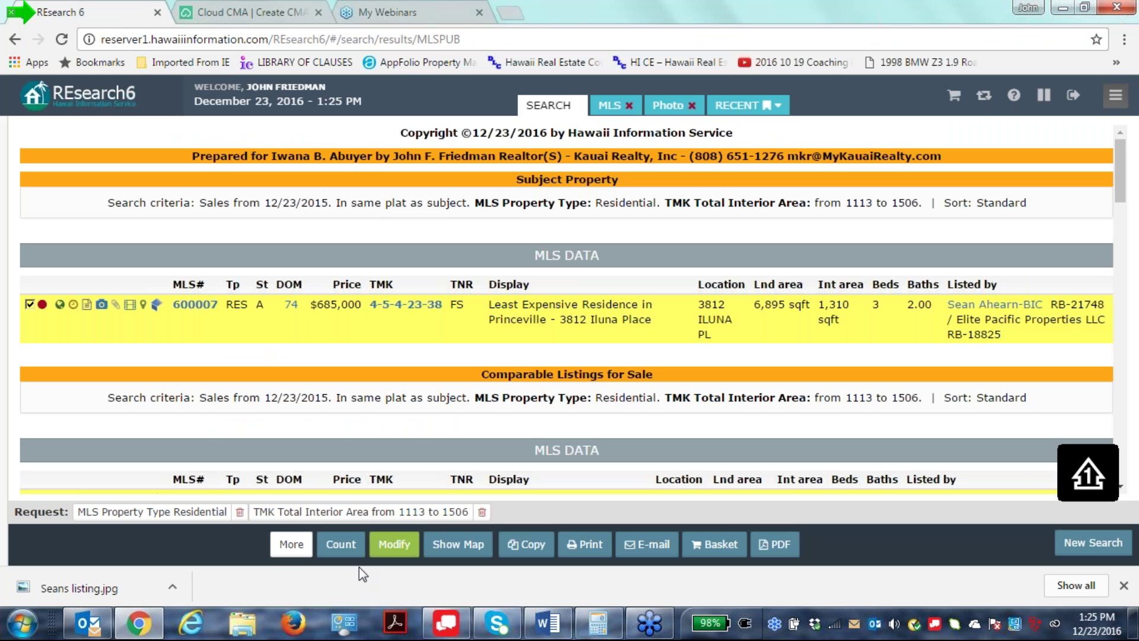
Send the Iluna Place listing to Cloud CMA once more, then close both Cloud CMA report tabs.
click(291, 544)
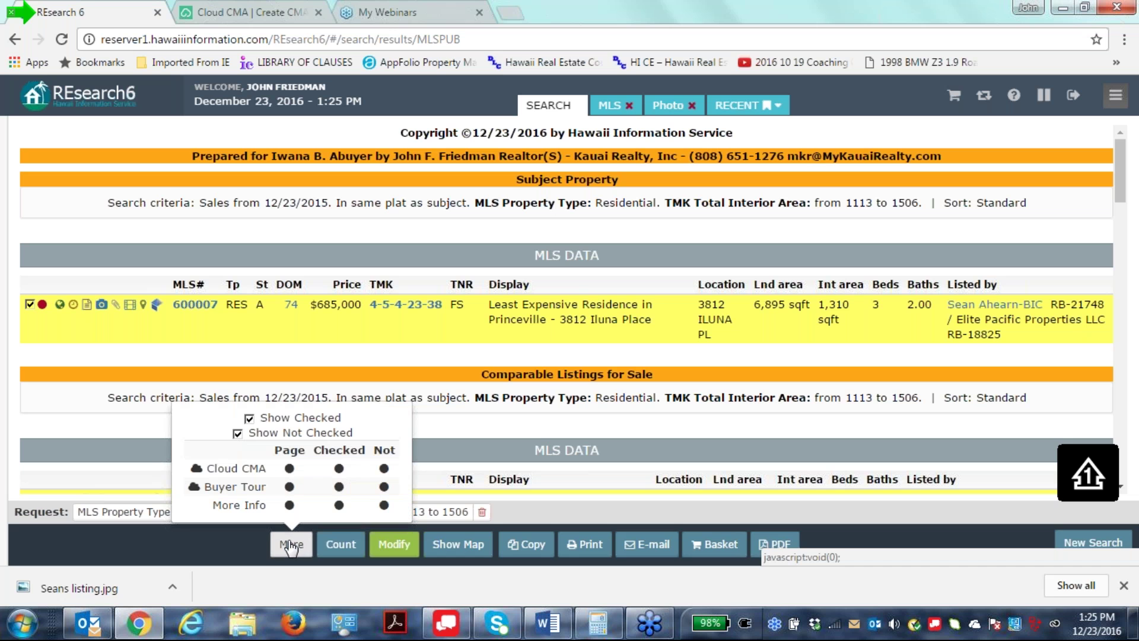
click(383, 469)
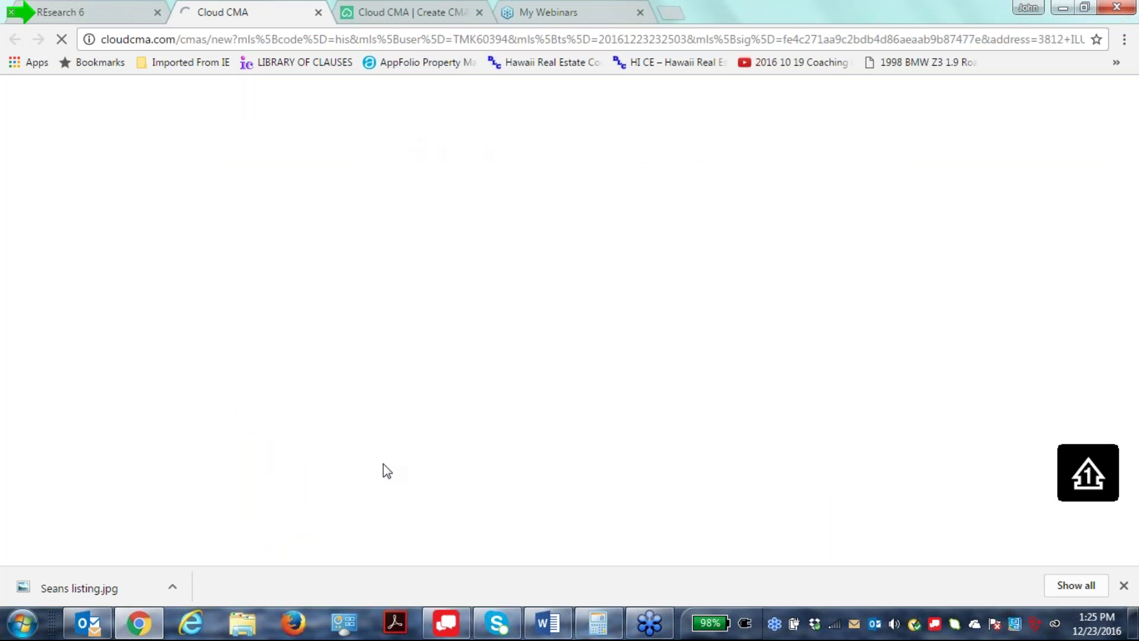
scroll(562, 321, down, 6)
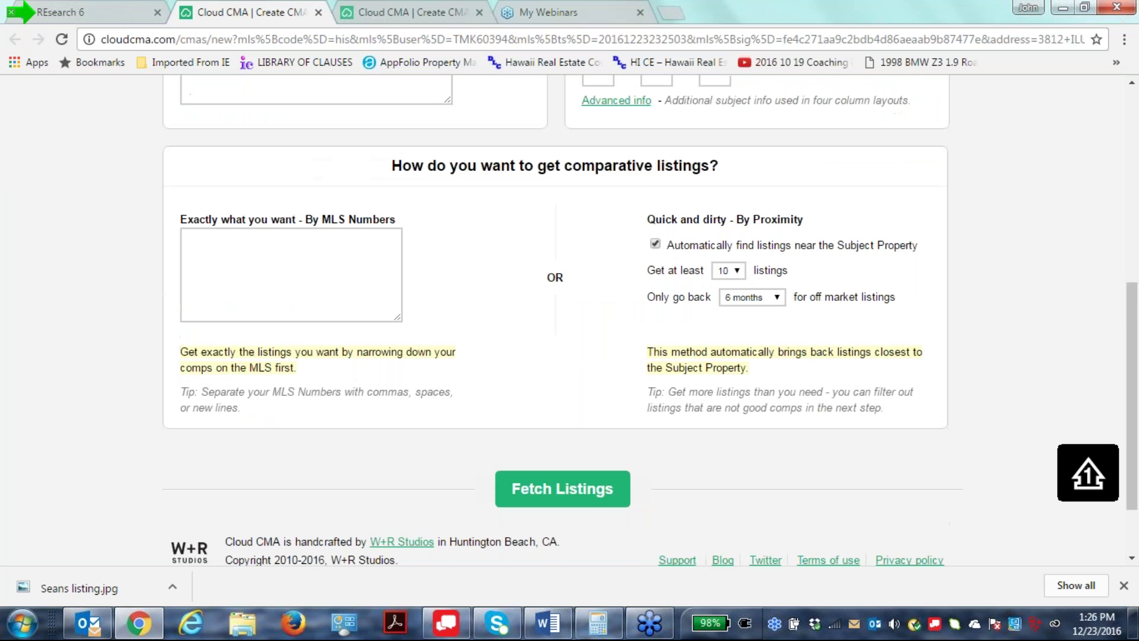
scroll(37, 314, up, 6)
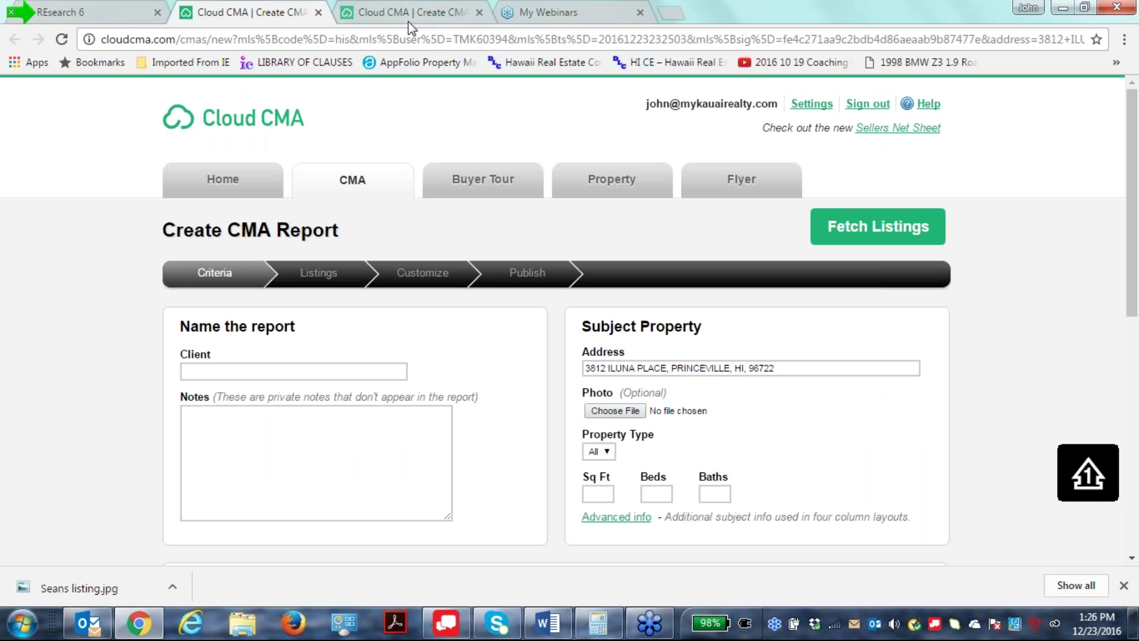
click(479, 12)
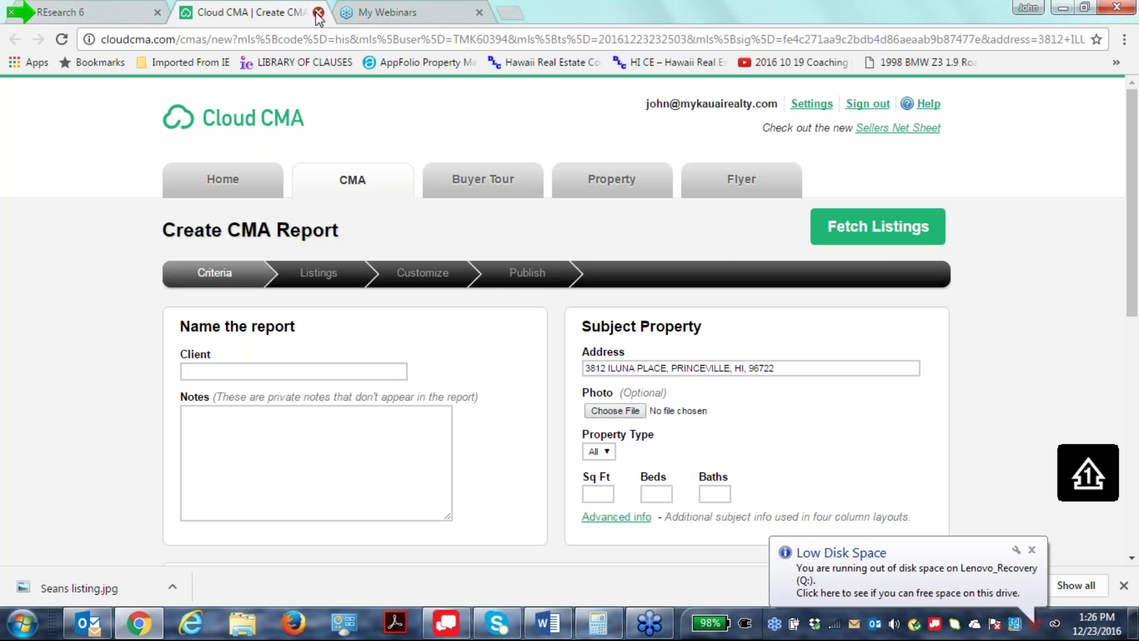
click(318, 13)
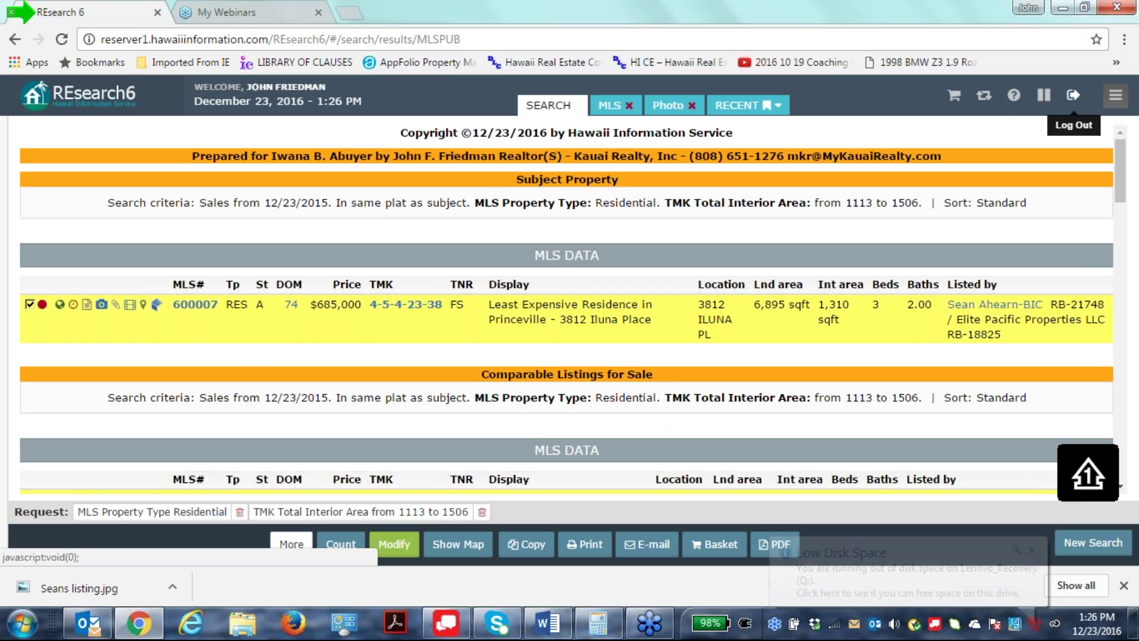
Copy MLS number 600007 from the listing's detail page.
click(208, 305)
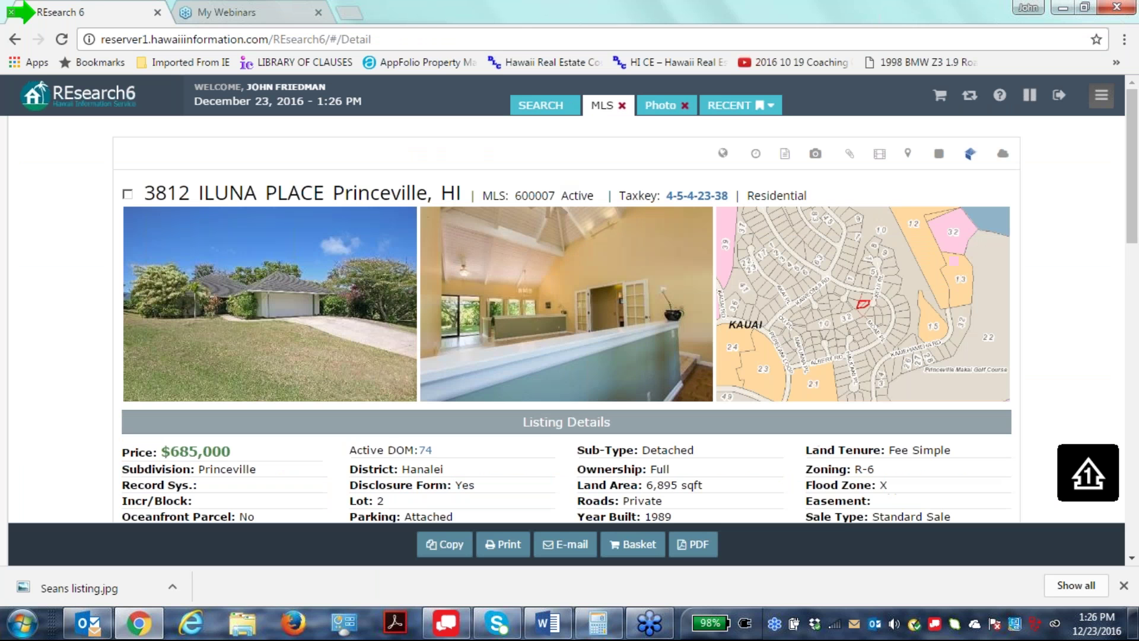
drag(554, 194, 513, 195)
right_click(529, 191)
click(563, 201)
Log out of REsearch 6 and switch to Internet Explorer.
mouse_move(3, 169)
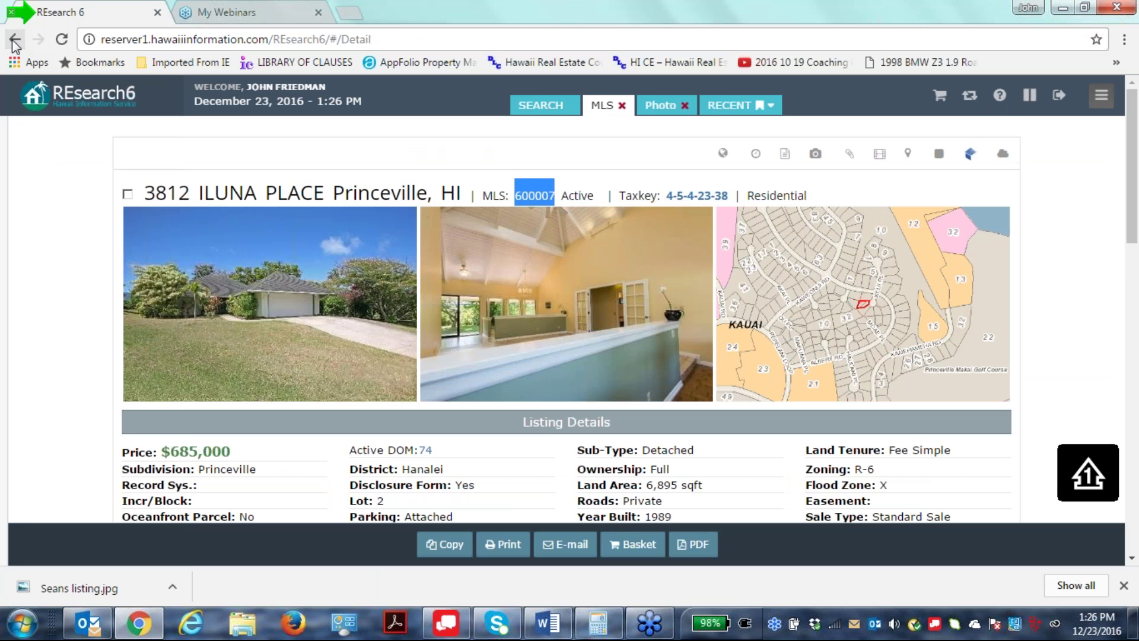
click(1059, 95)
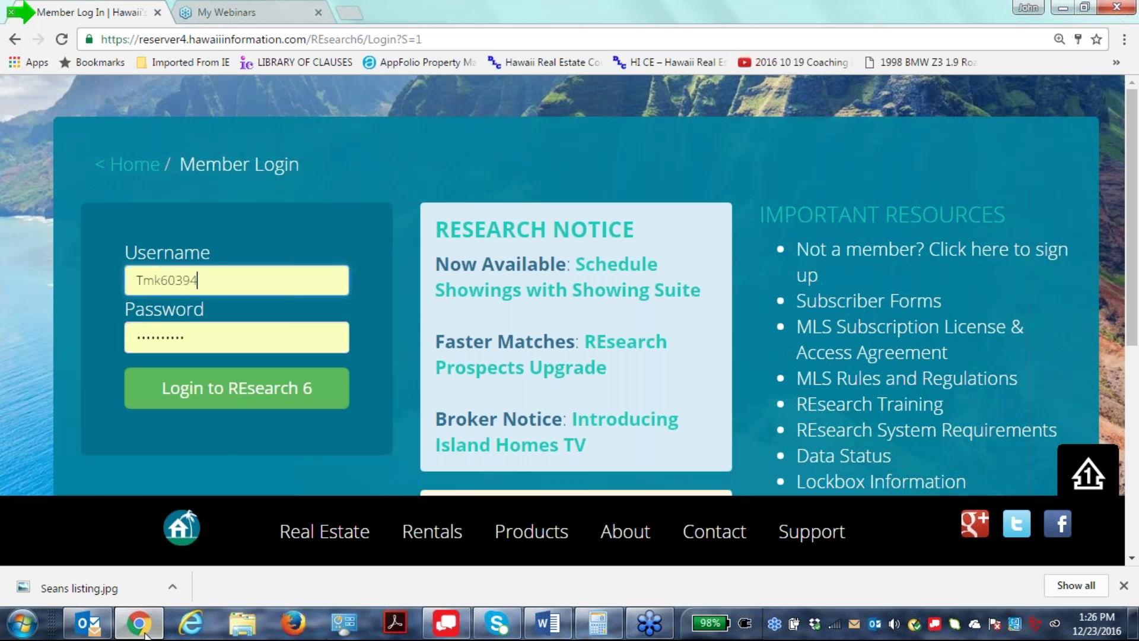
click(191, 622)
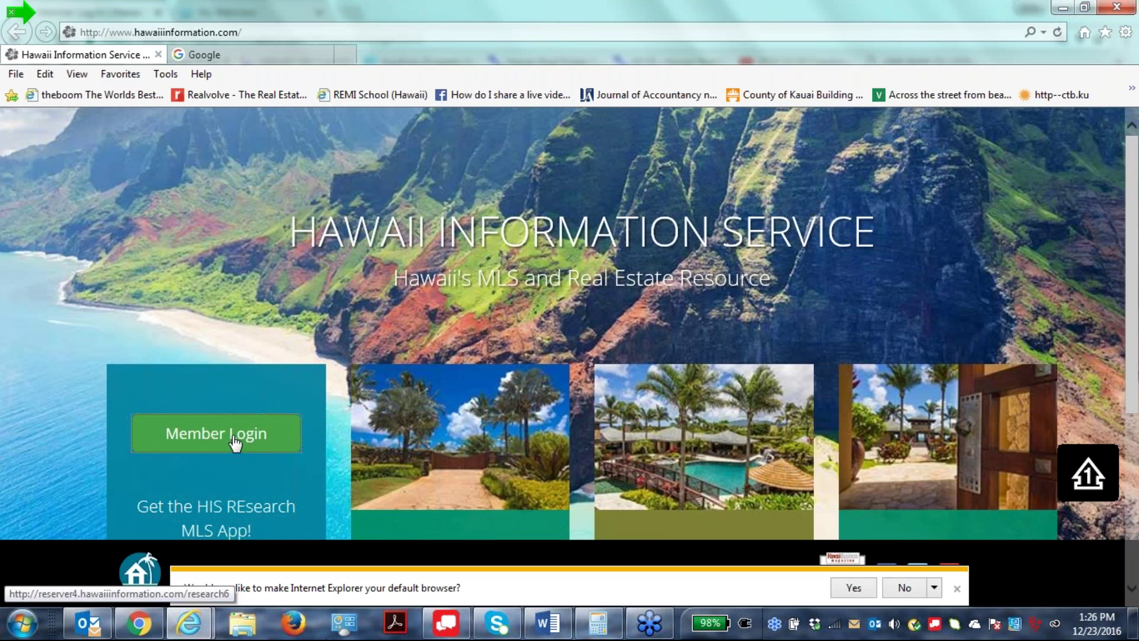
Enter the member username and password on the REsearch 6 Member Login page.
click(236, 442)
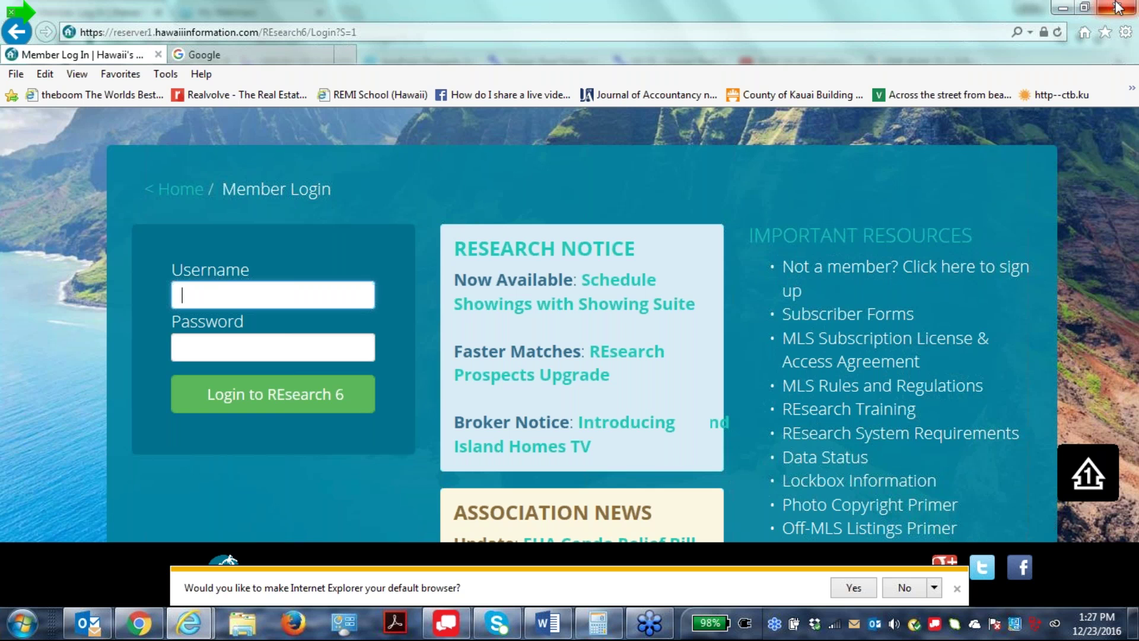
text(t)
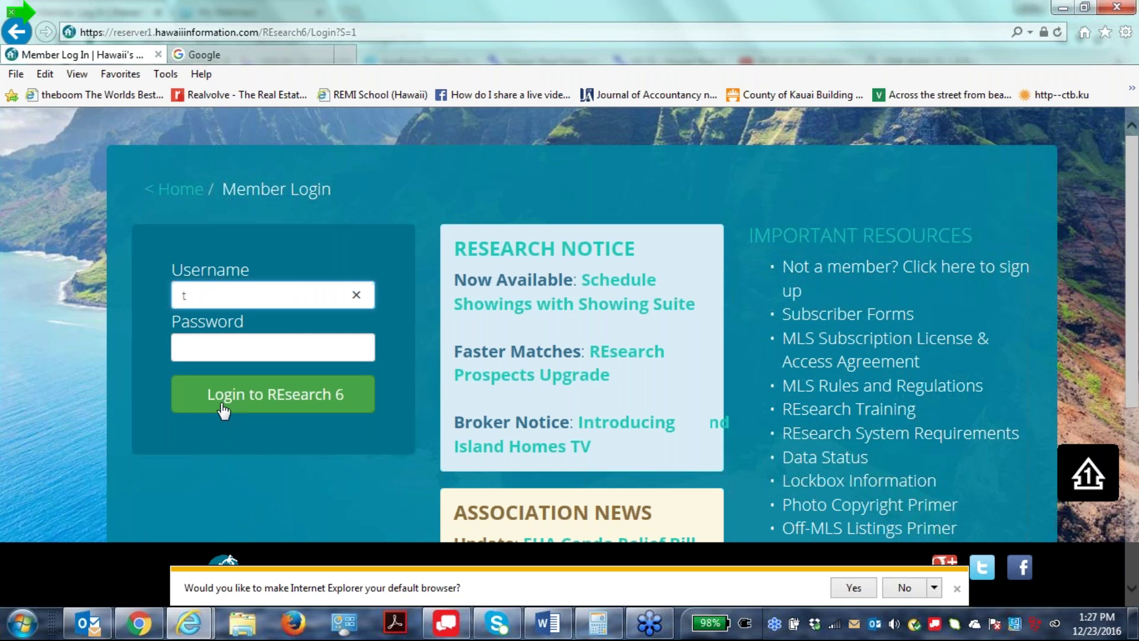
text(mk60394)
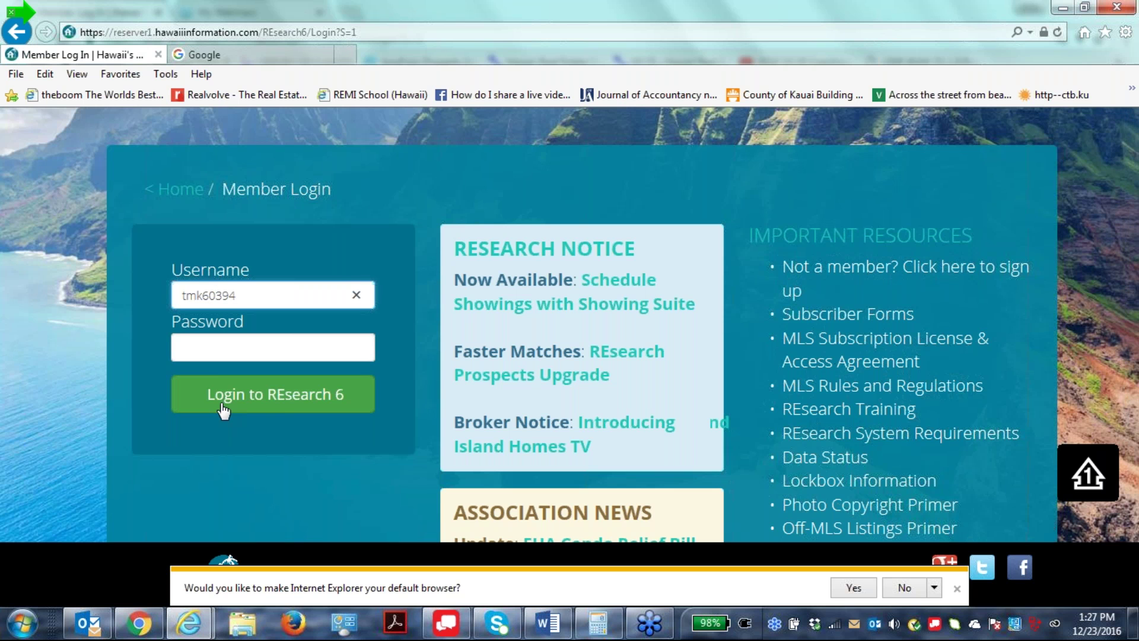
text(*******)
click(223, 410)
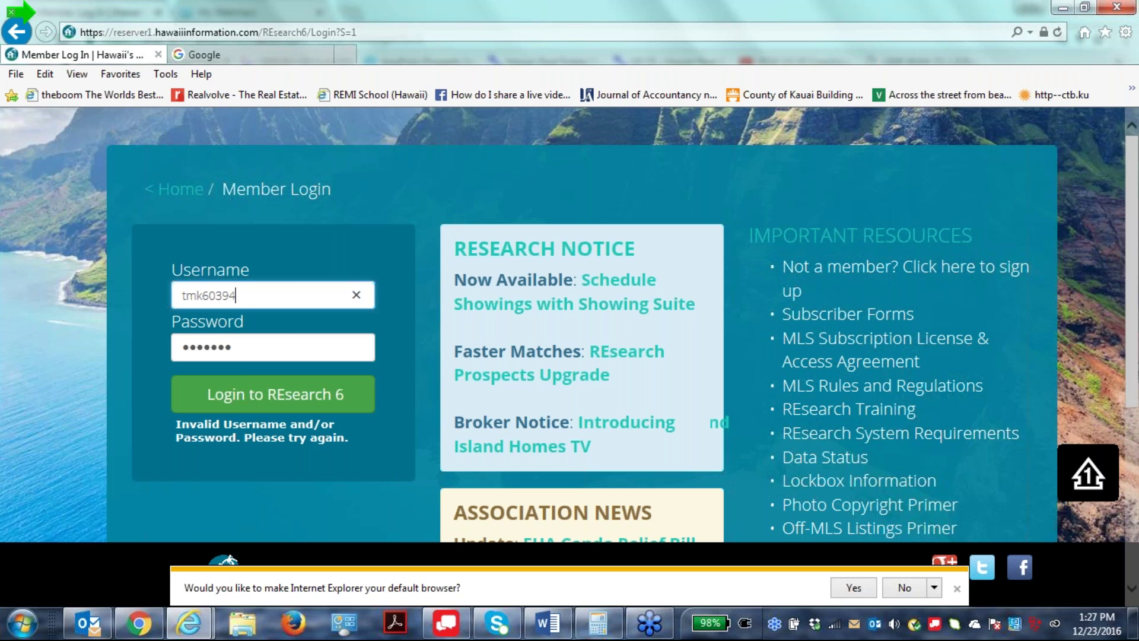
key(Tab)
text(*)
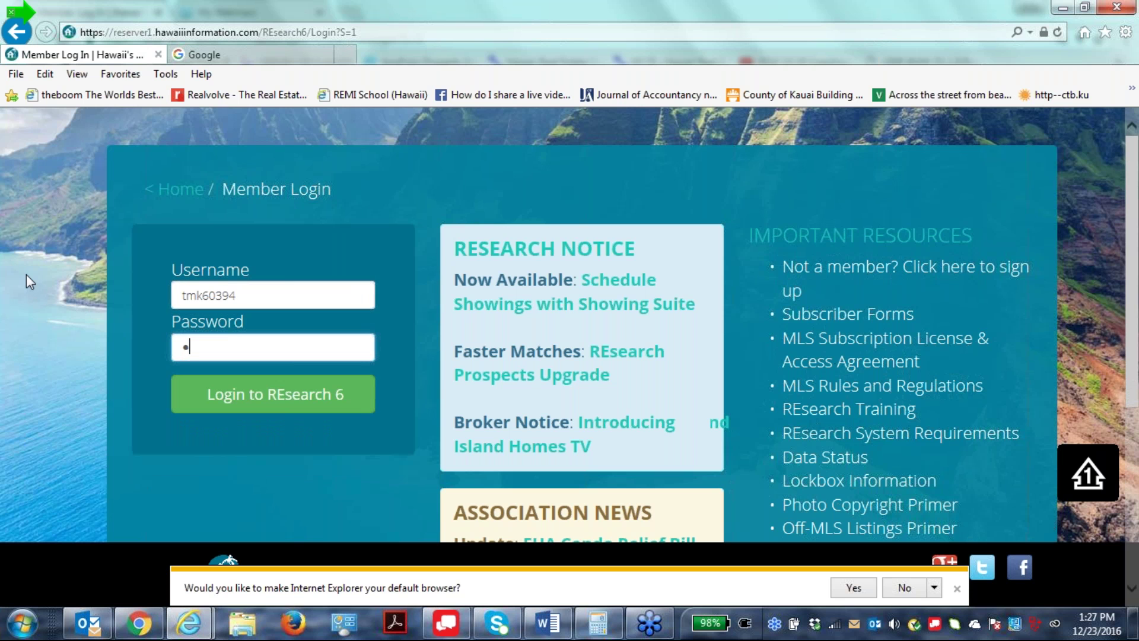
text(*******)
key(Return)
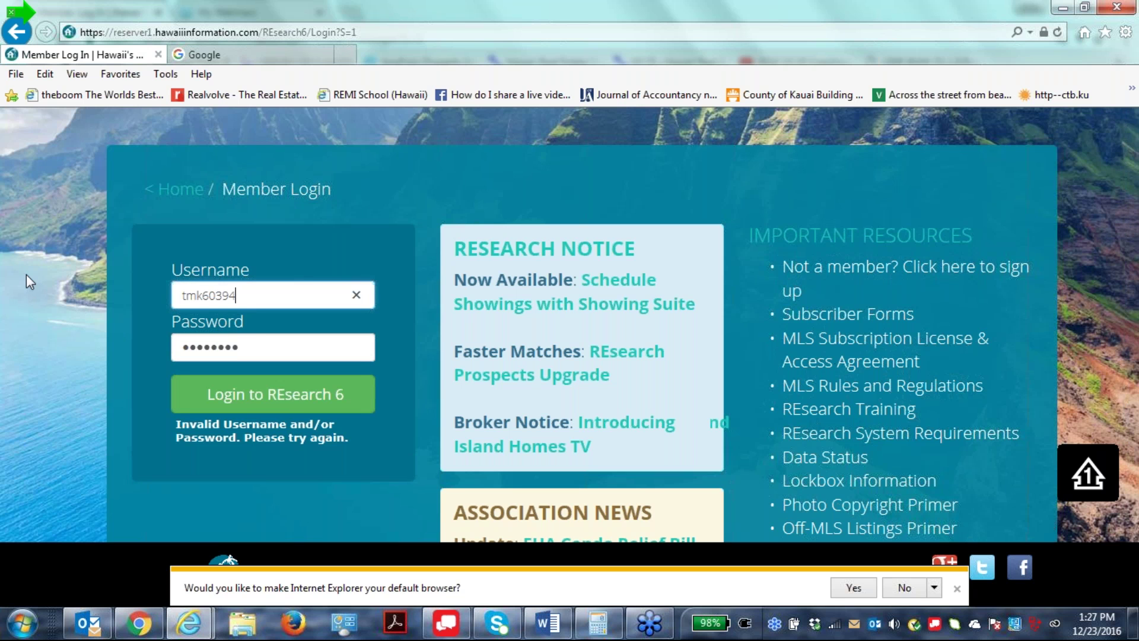
Retype the password and resubmit until the REsearch6 dashboard loads.
click(240, 347)
key(ctrl+a)
text(**)
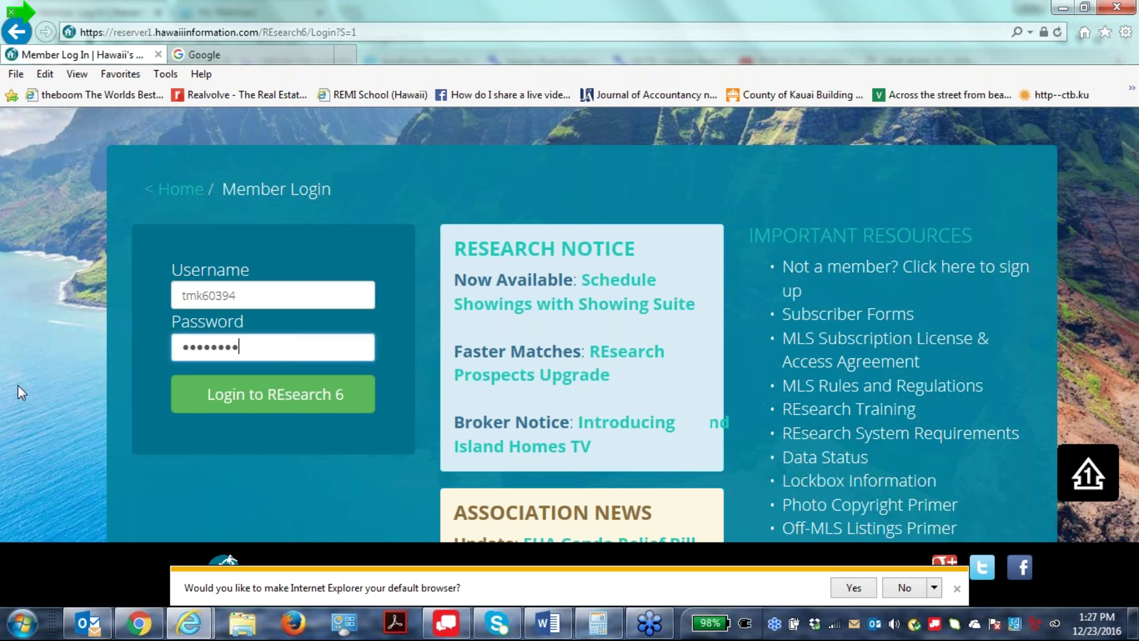
key(Return)
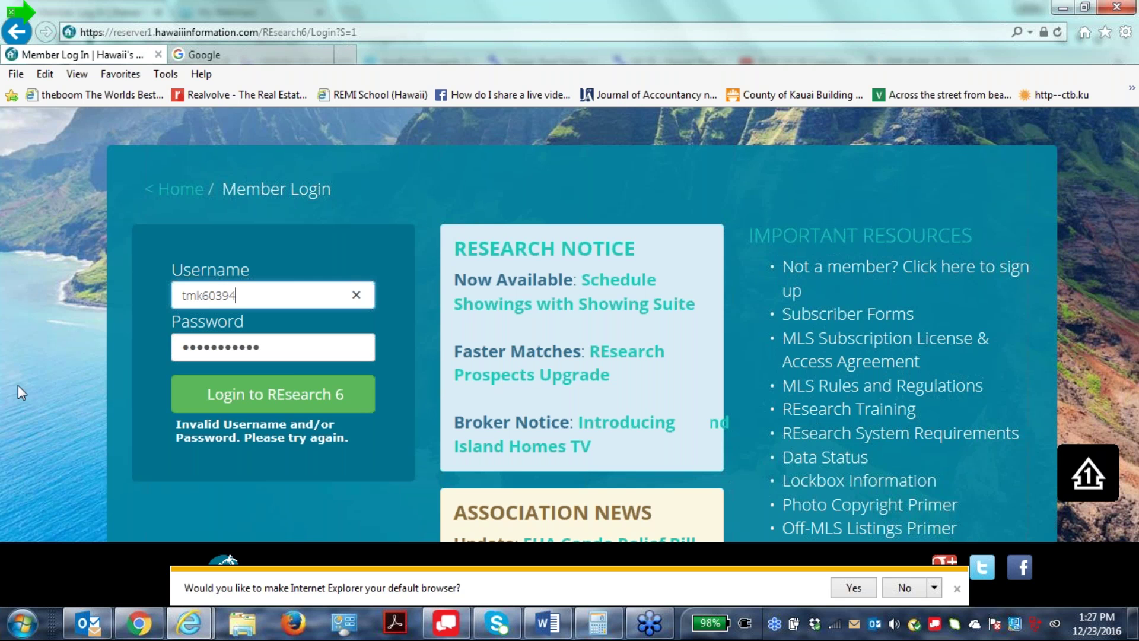
key(Tab)
text(*******)
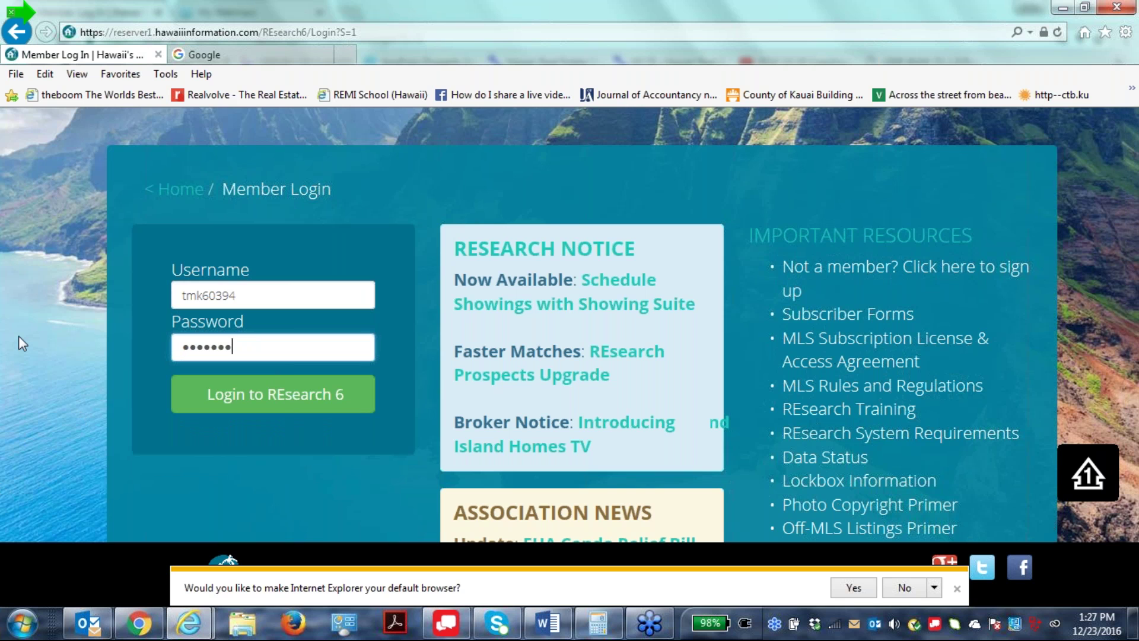
text(****)
key(Return)
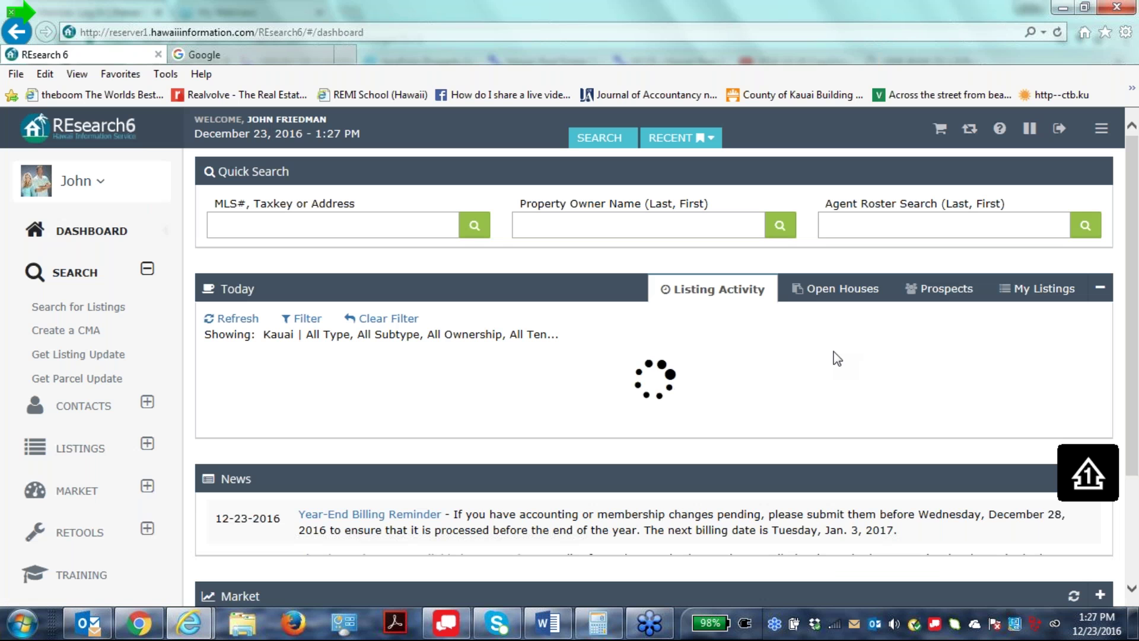
Create a CMA search with Months Back 6, MLS# 600007 pasted in, and Summary format added.
click(56, 336)
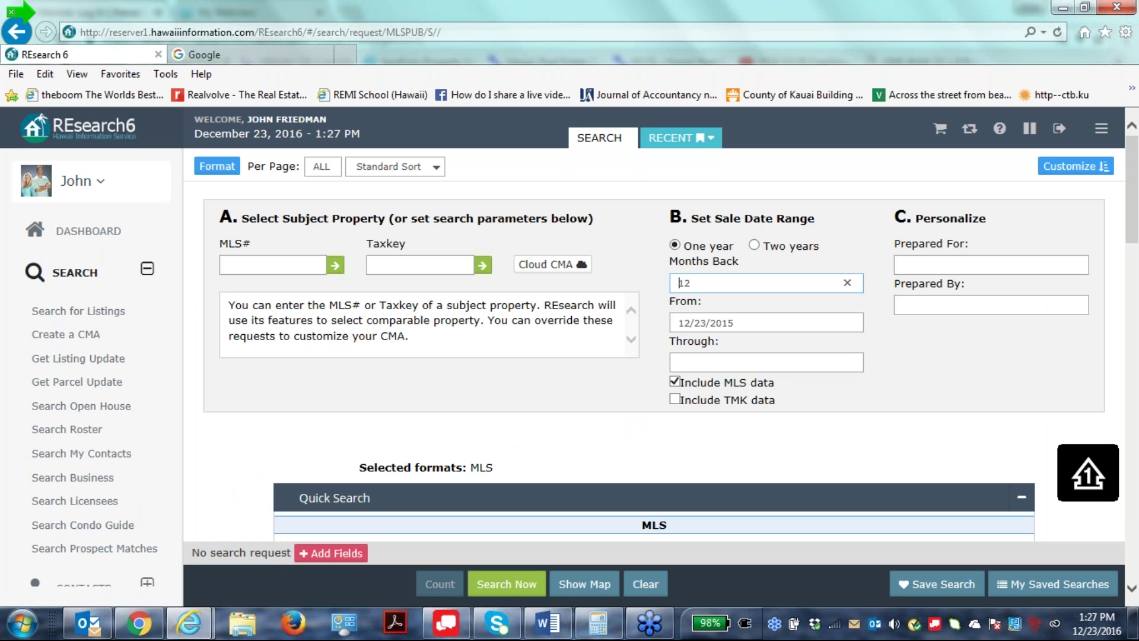
text(6)
click(260, 265)
right_click(265, 273)
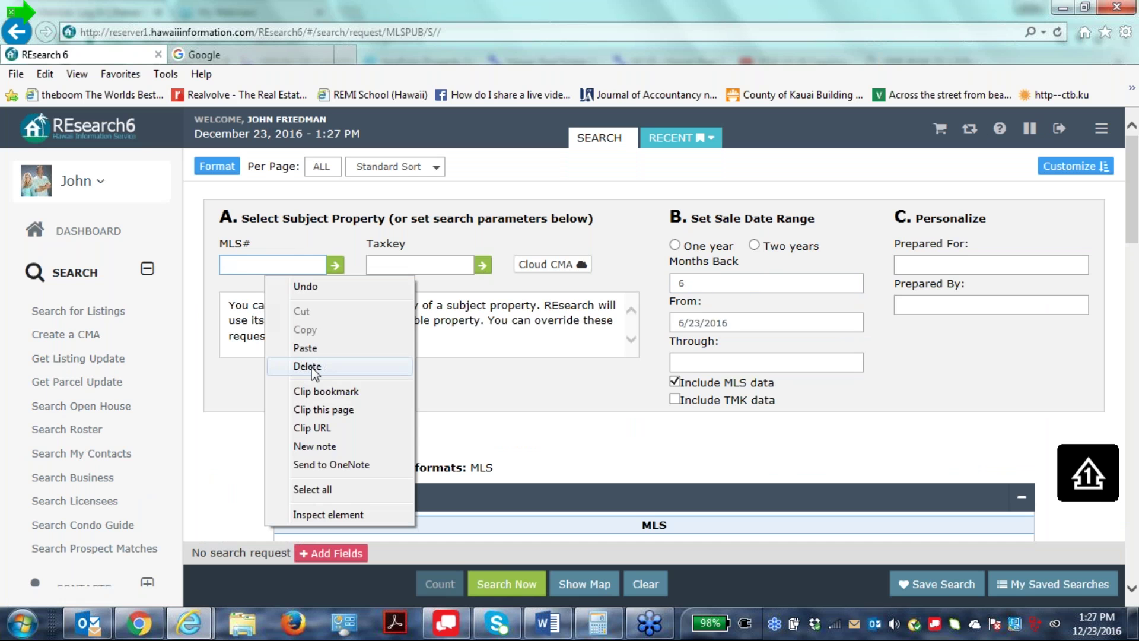
click(311, 345)
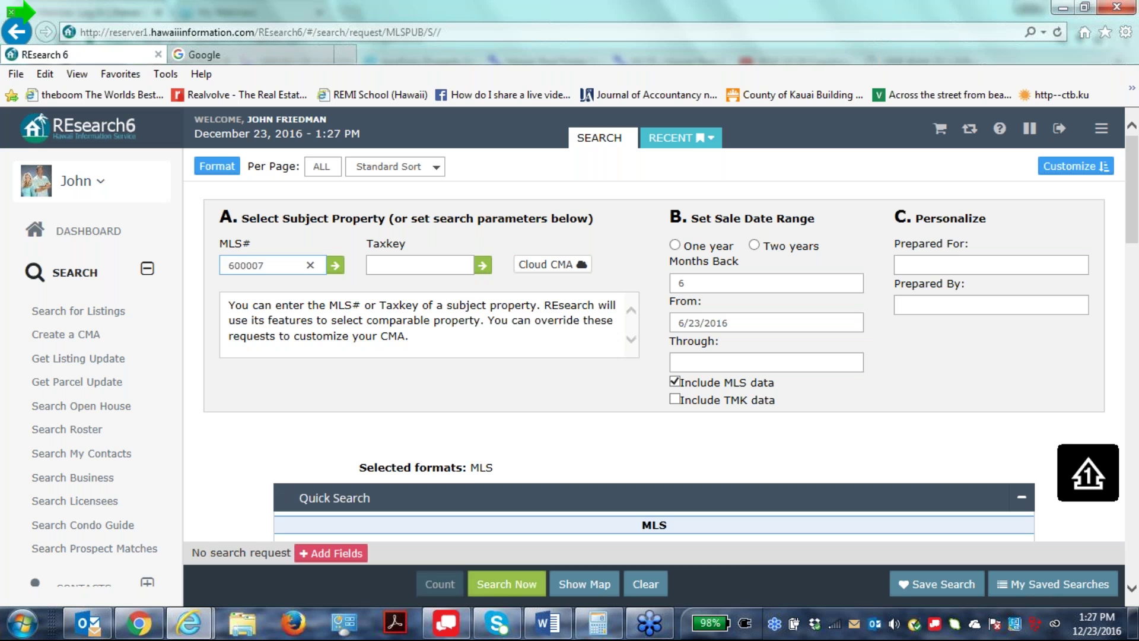
click(217, 167)
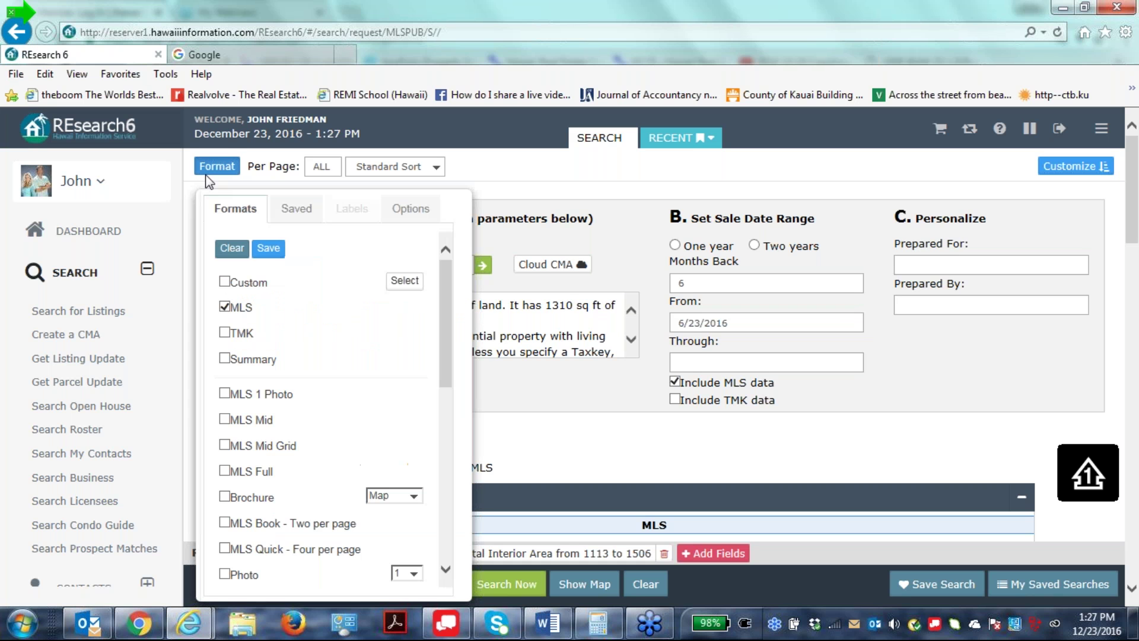
click(225, 359)
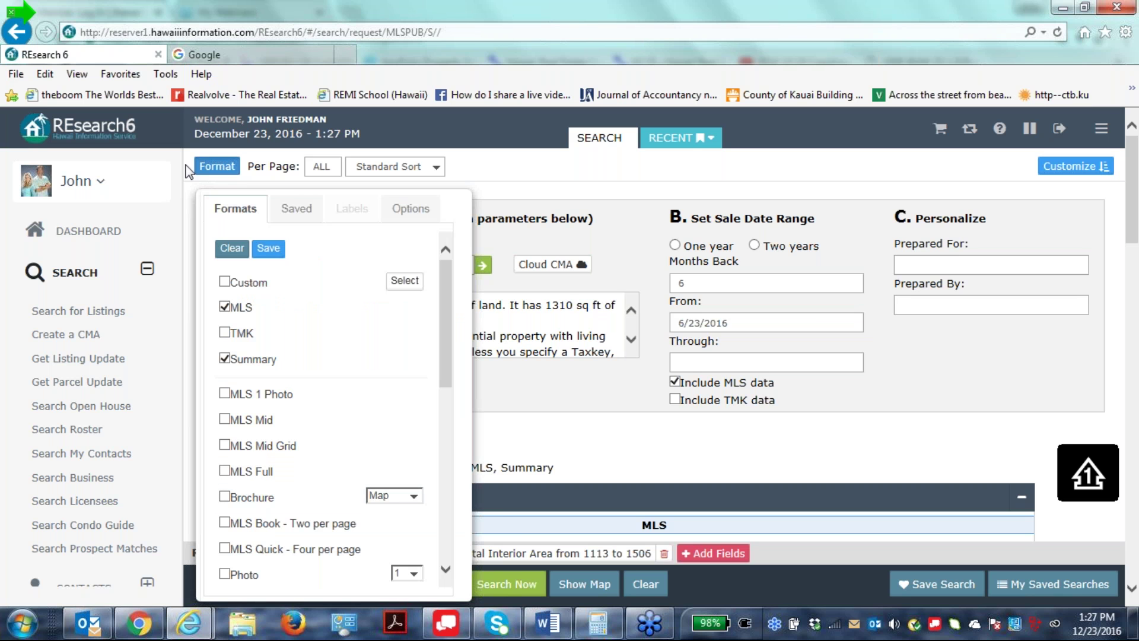
Run the 600007 comparables search, review the results (four solds averaging $632,000), then choose Modify.
click(217, 167)
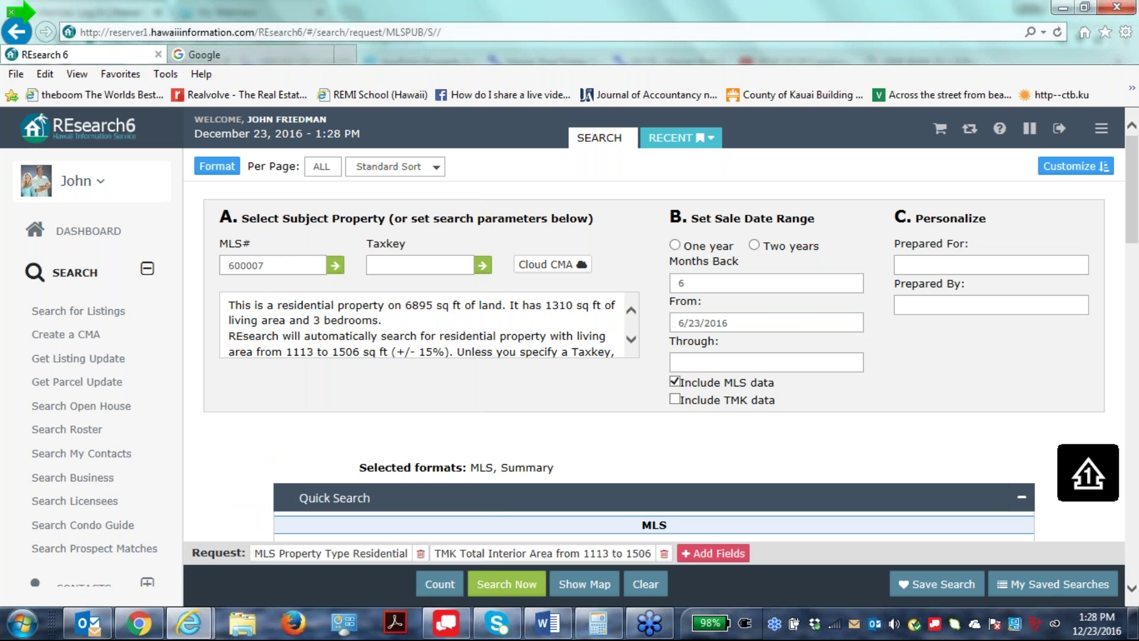
click(504, 583)
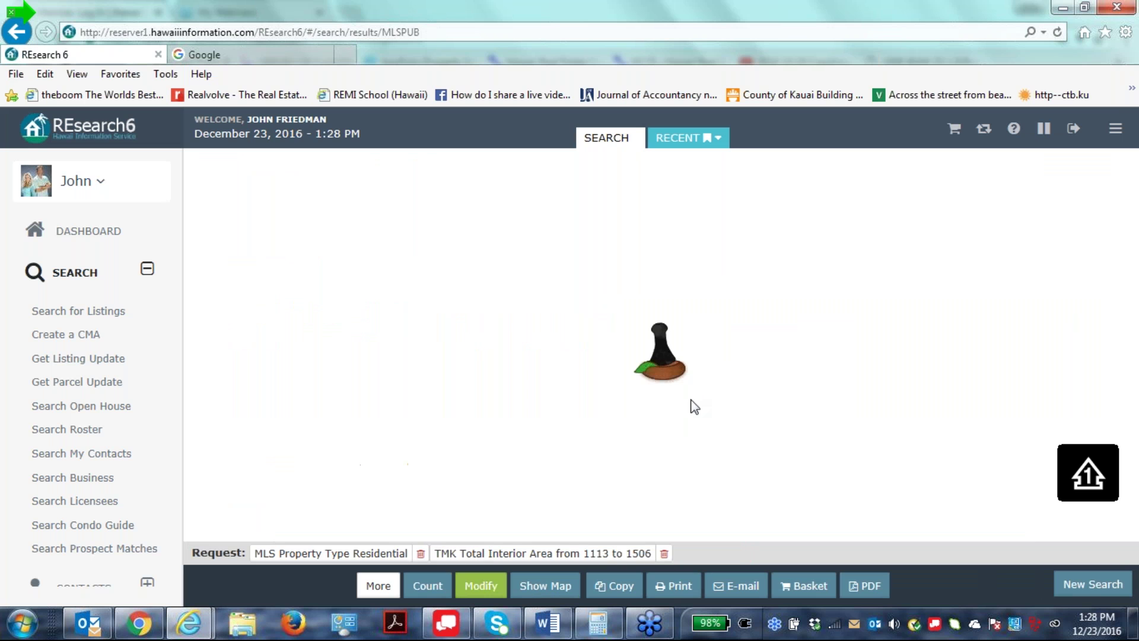
scroll(652, 344, down, 15)
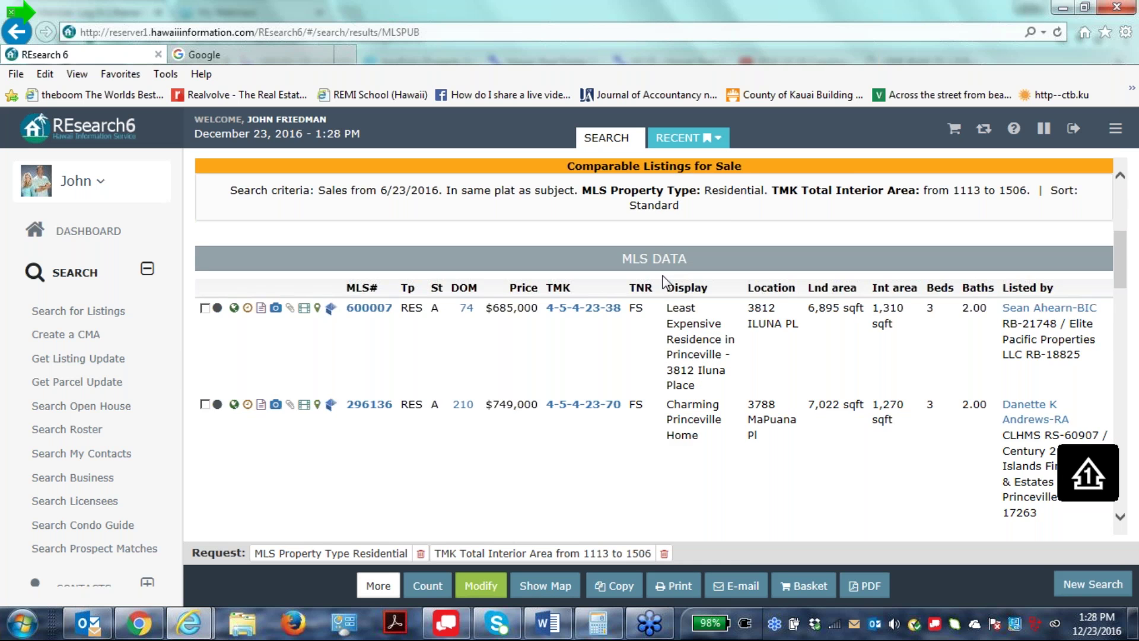
scroll(653, 344, down, 4)
scroll(652, 344, up, 5)
scroll(652, 344, down, 1)
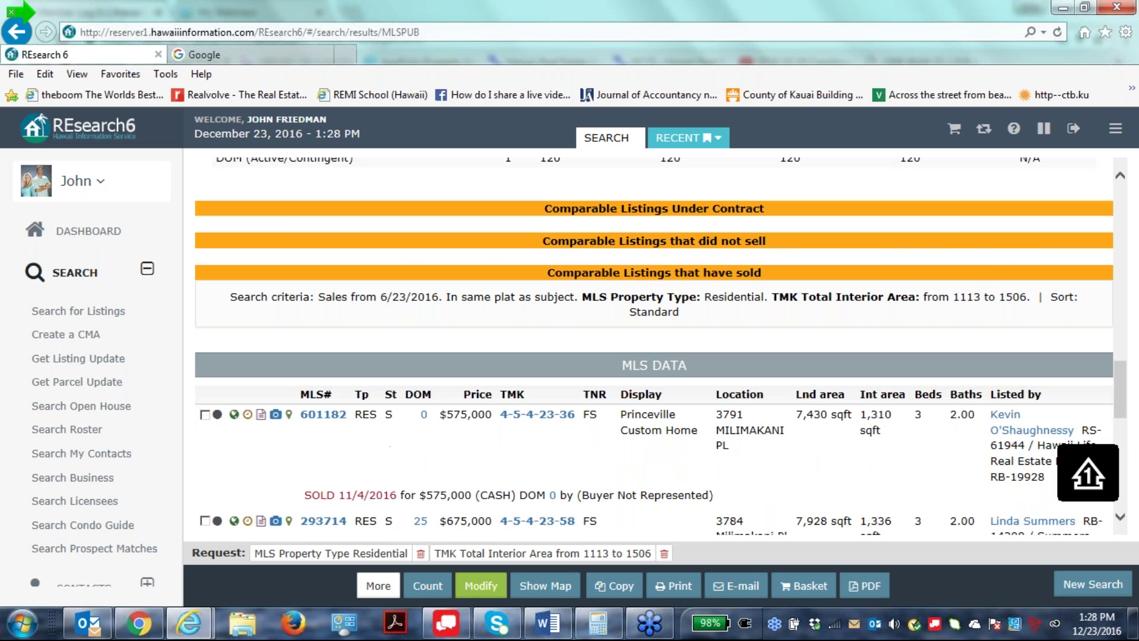
scroll(676, 297, down, 10)
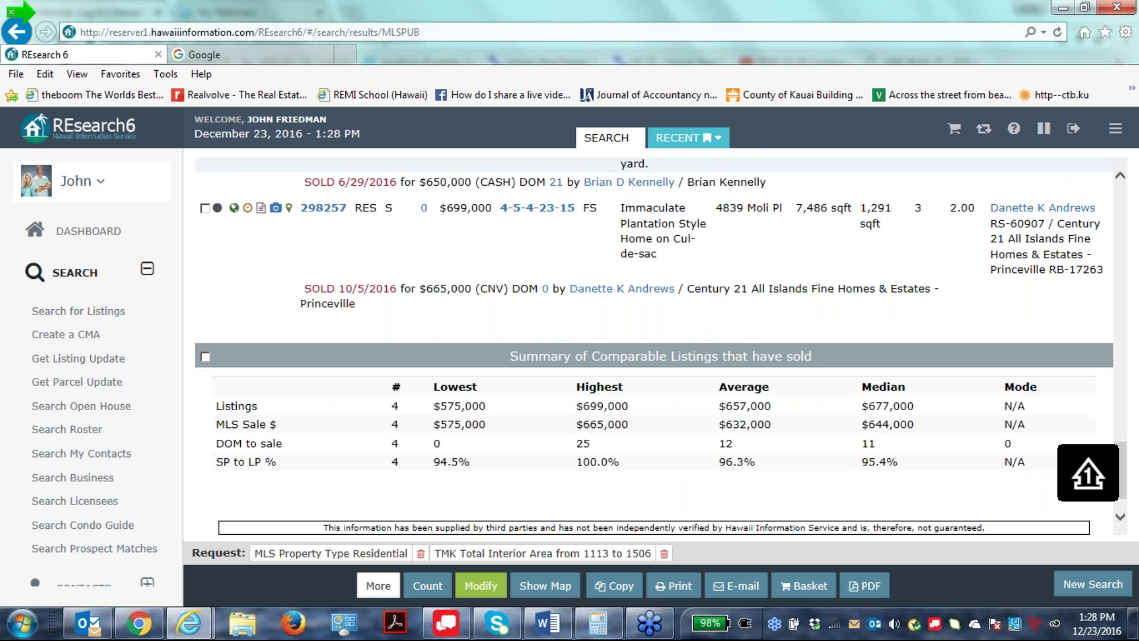
scroll(676, 297, up, 10)
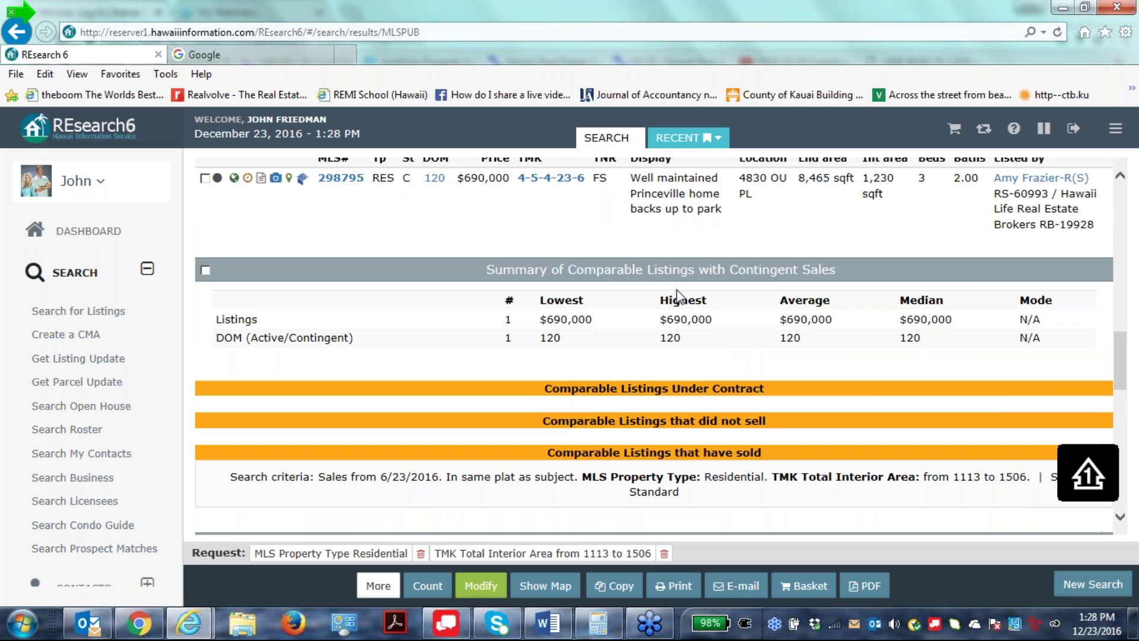
scroll(668, 396, up, 3)
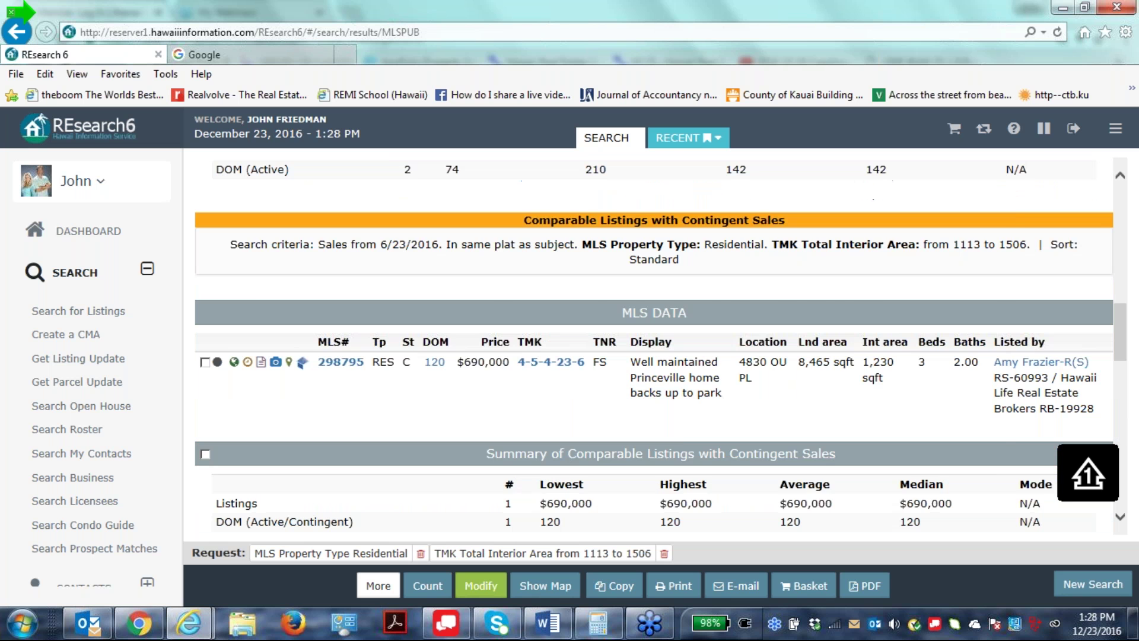
scroll(660, 344, up, 5)
click(482, 587)
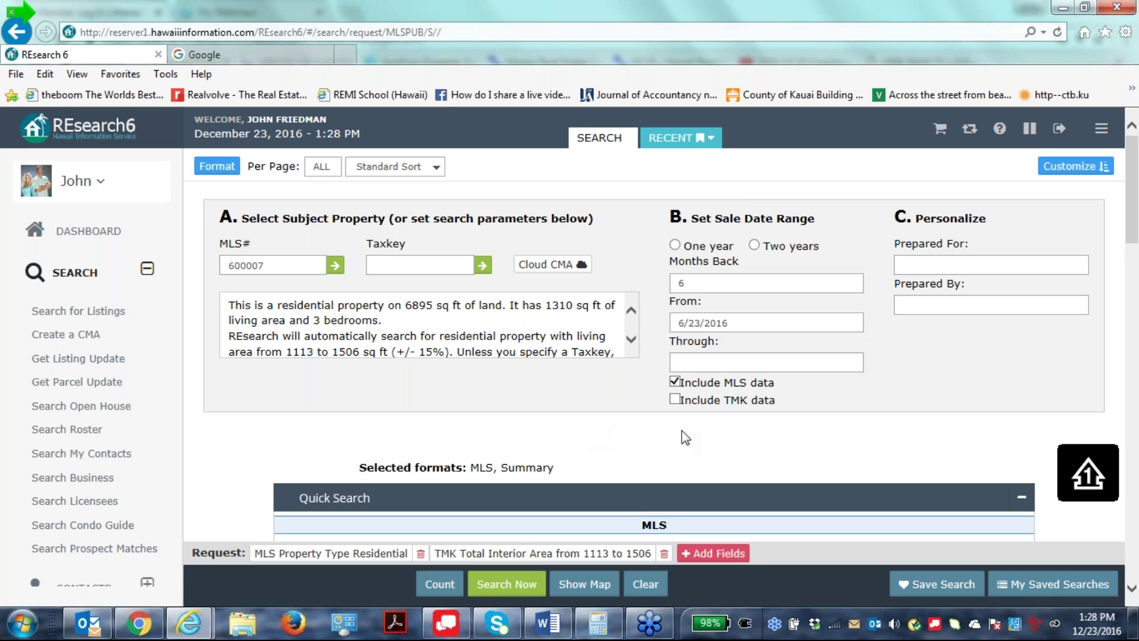
Widen the sale date range to One year and rerun the comparables search.
scroll(682, 429, down, 1)
scroll(682, 422, down, 1)
scroll(682, 422, up, 2)
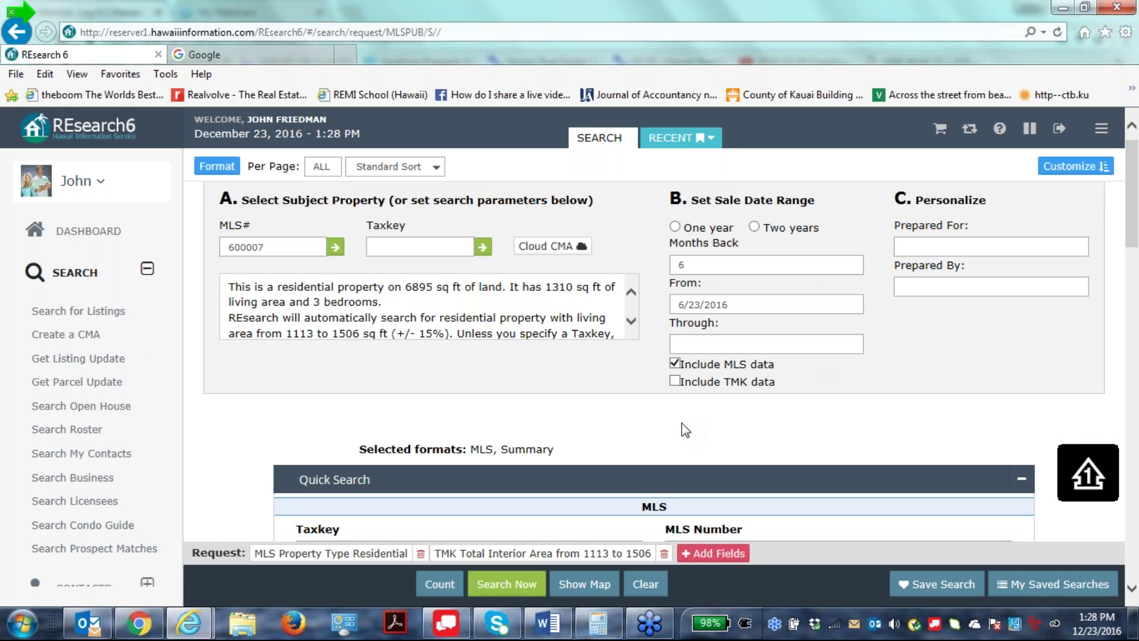
scroll(682, 422, up, 1)
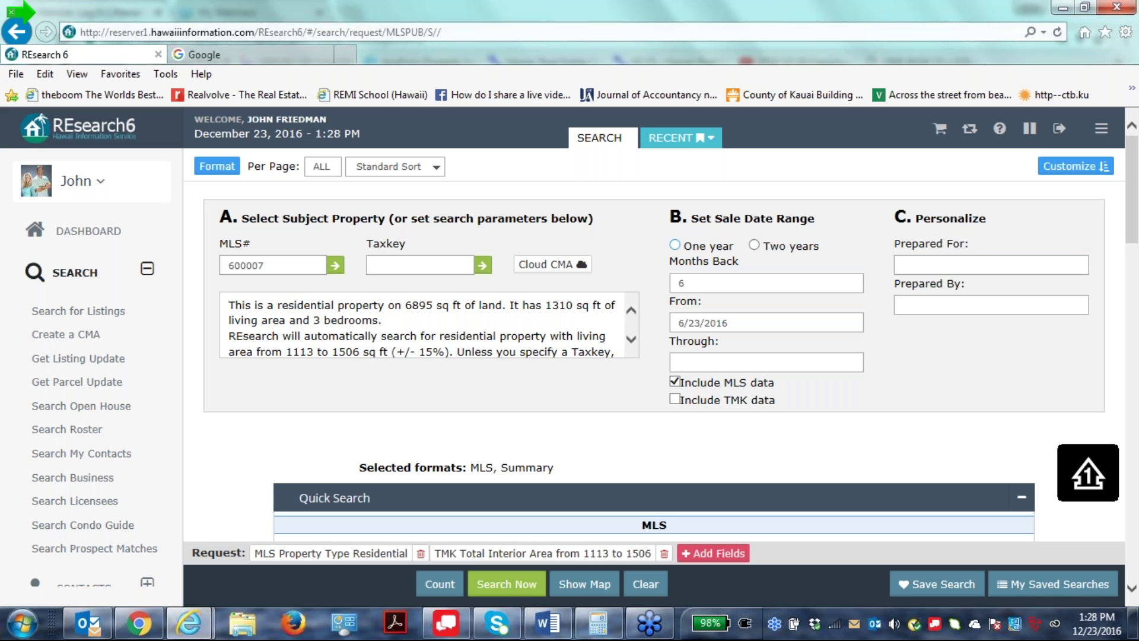
click(674, 245)
click(504, 584)
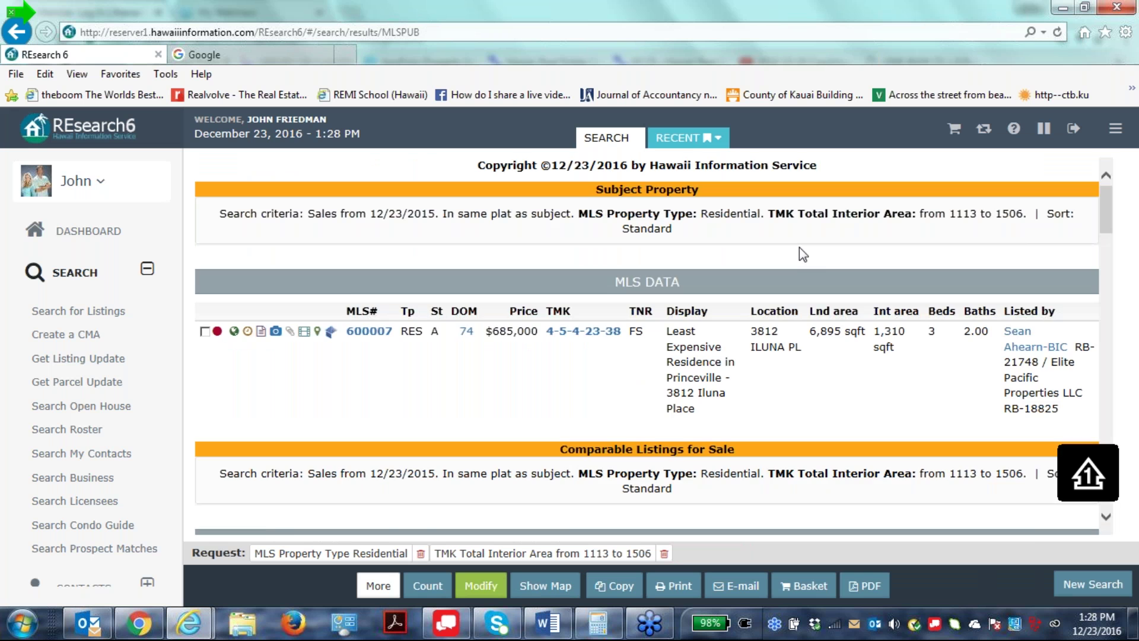
Check listing 600007 and send the unmarked listings to a new Cloud CMA report.
scroll(777, 290, down, 5)
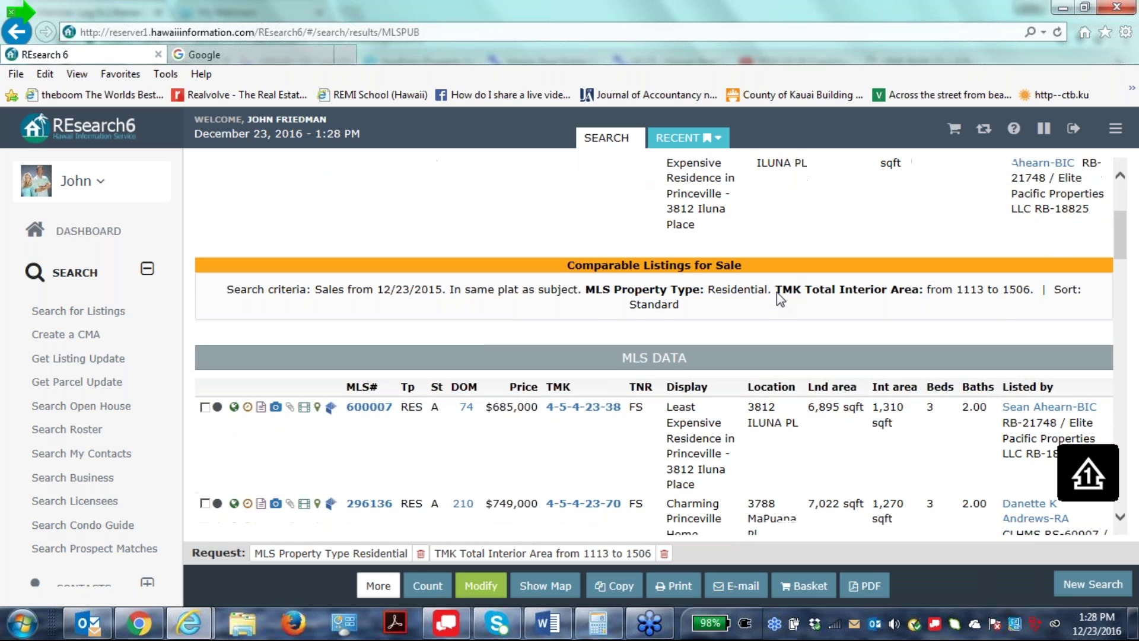
scroll(777, 292, down, 9)
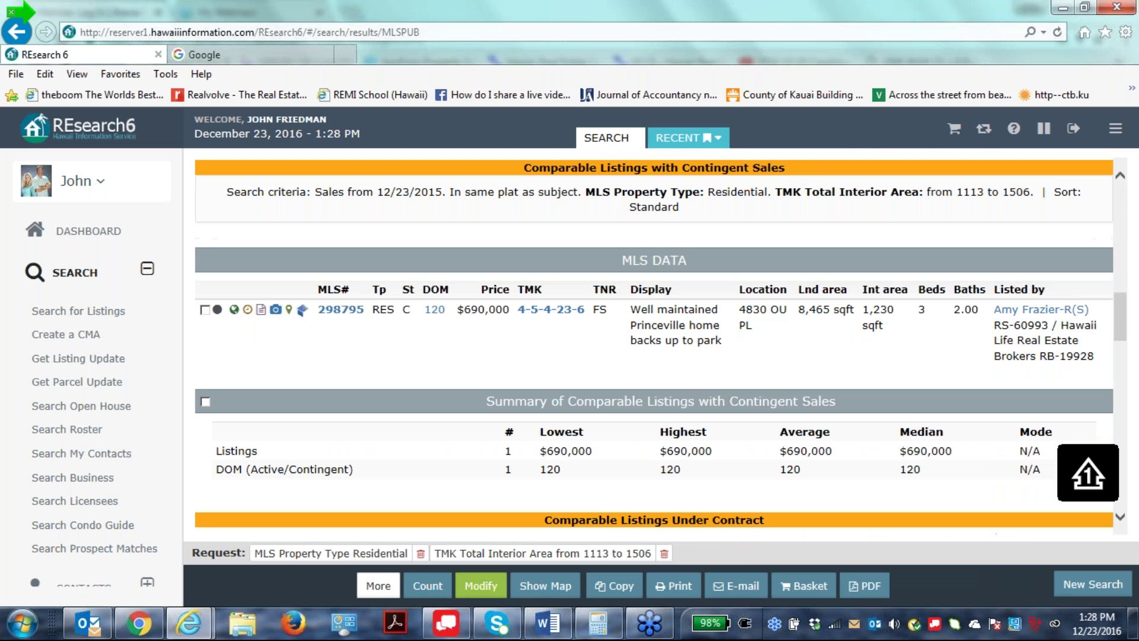
scroll(777, 292, down, 5)
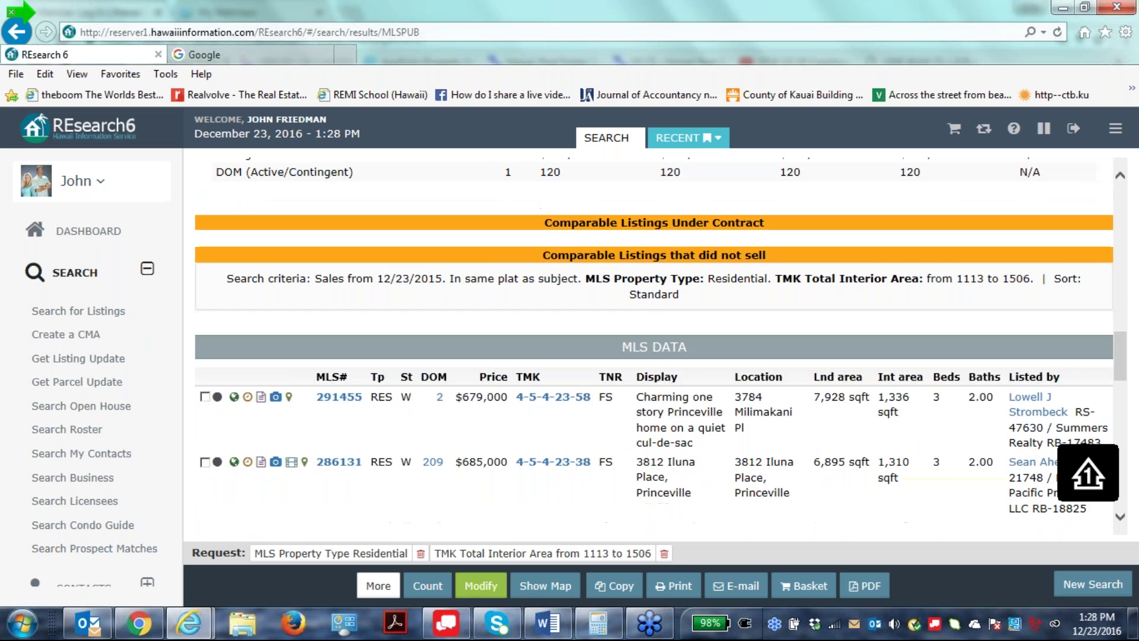
scroll(771, 294, up, 15)
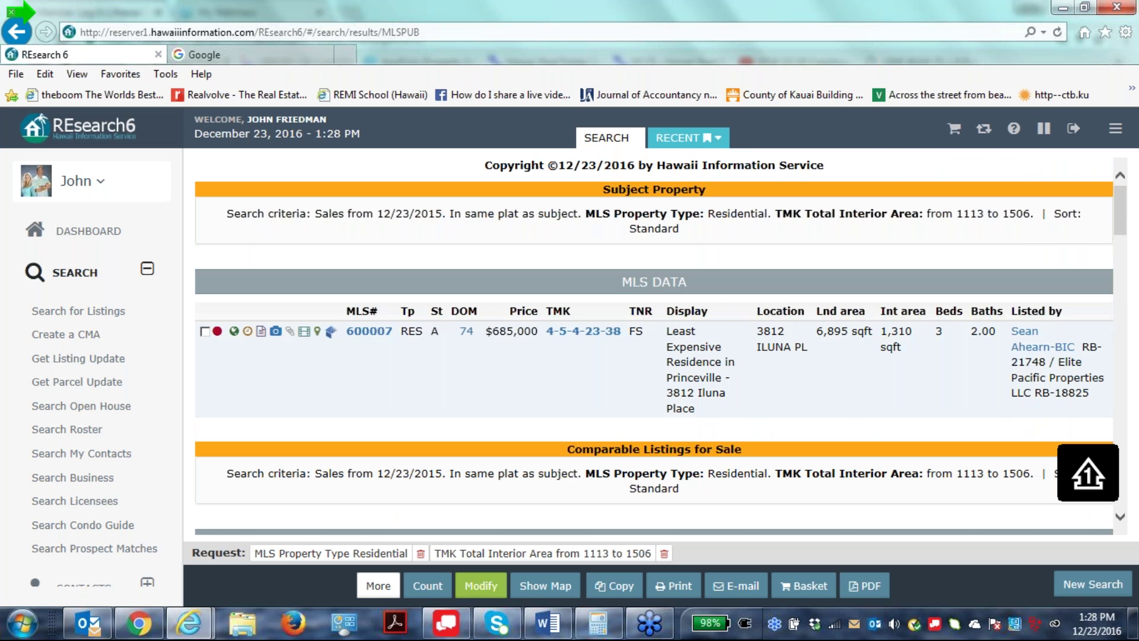
scroll(465, 358, down, 4)
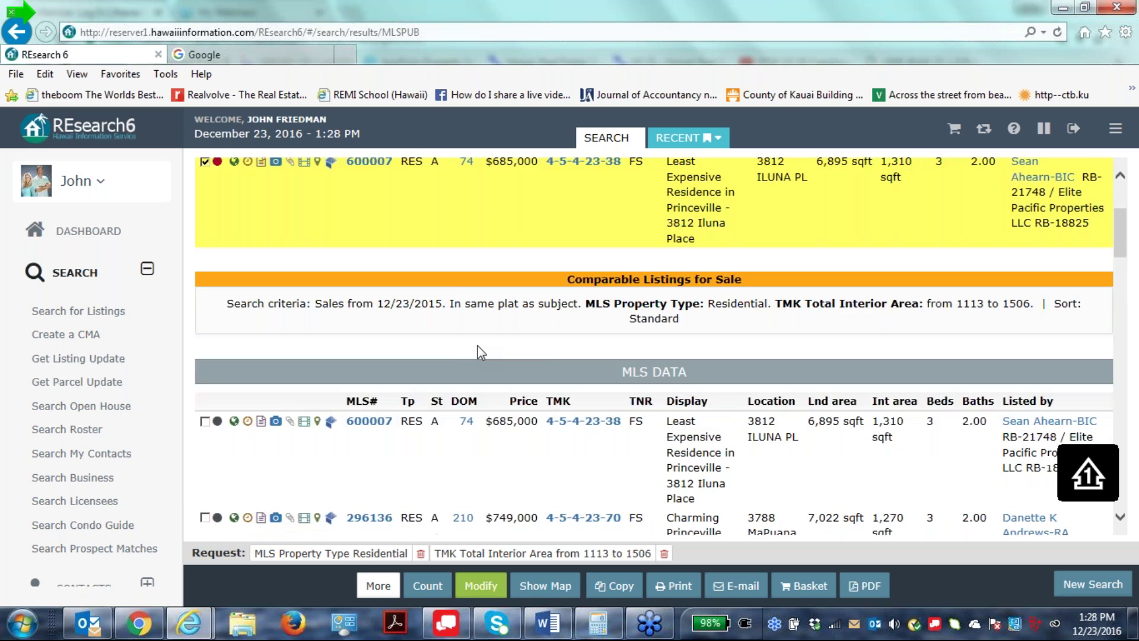
click(205, 365)
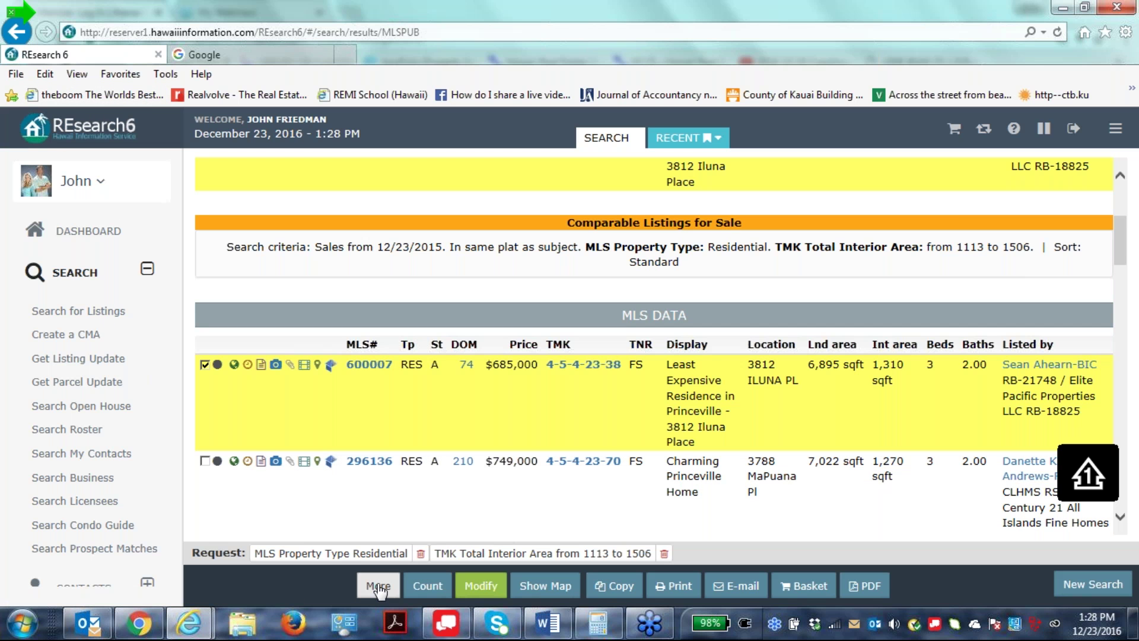
click(378, 586)
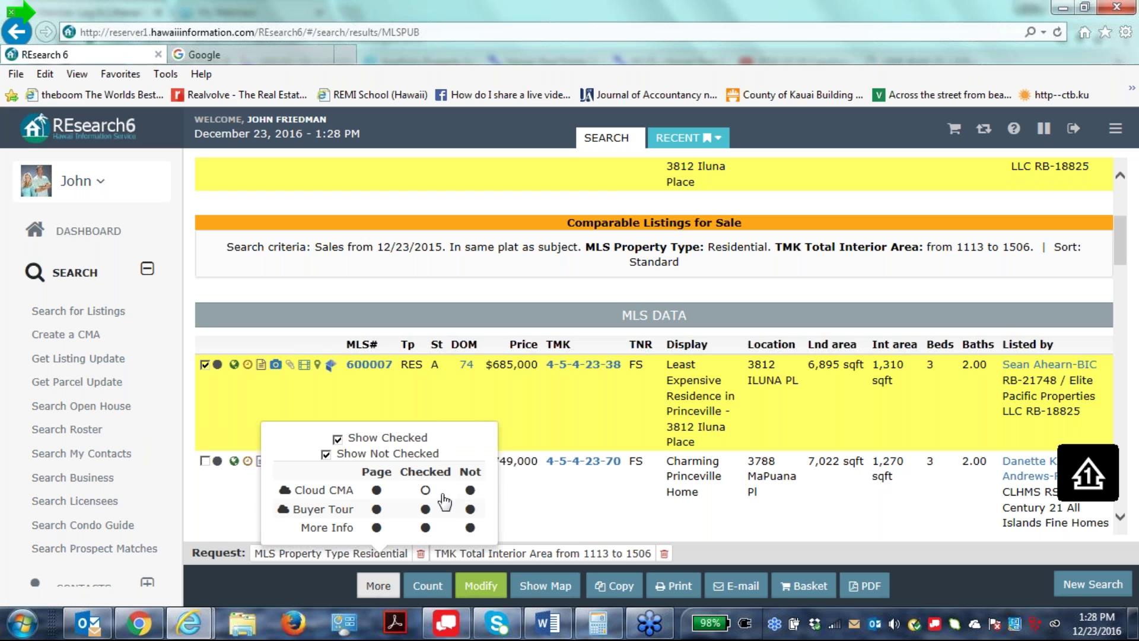
click(470, 492)
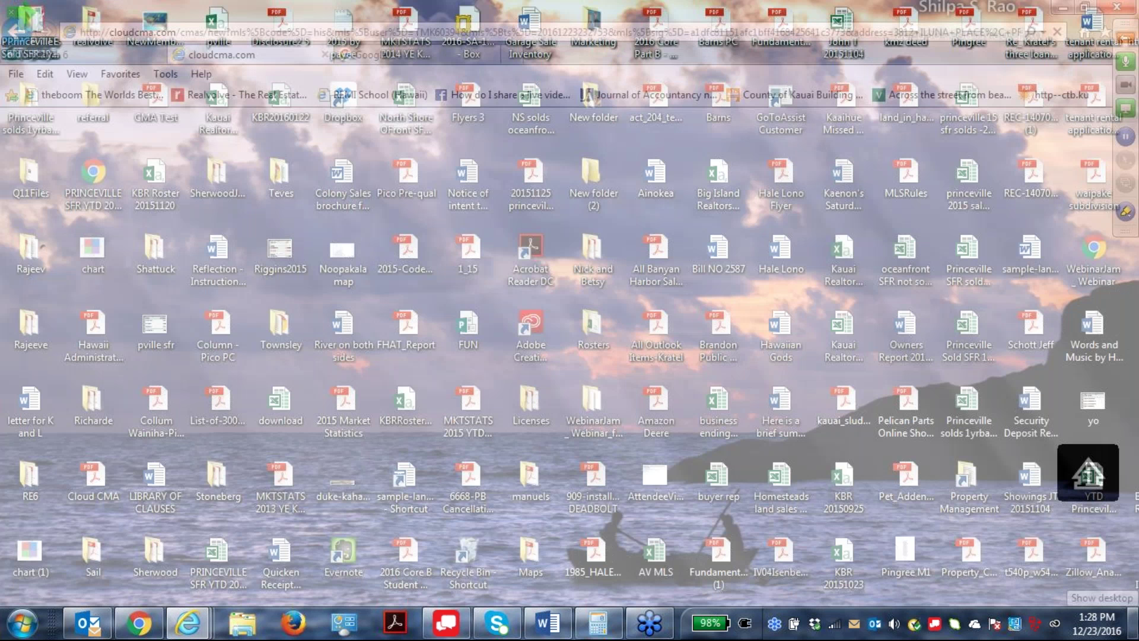
Scroll up and down through the open Cloud CMA page to review it.
click(1134, 623)
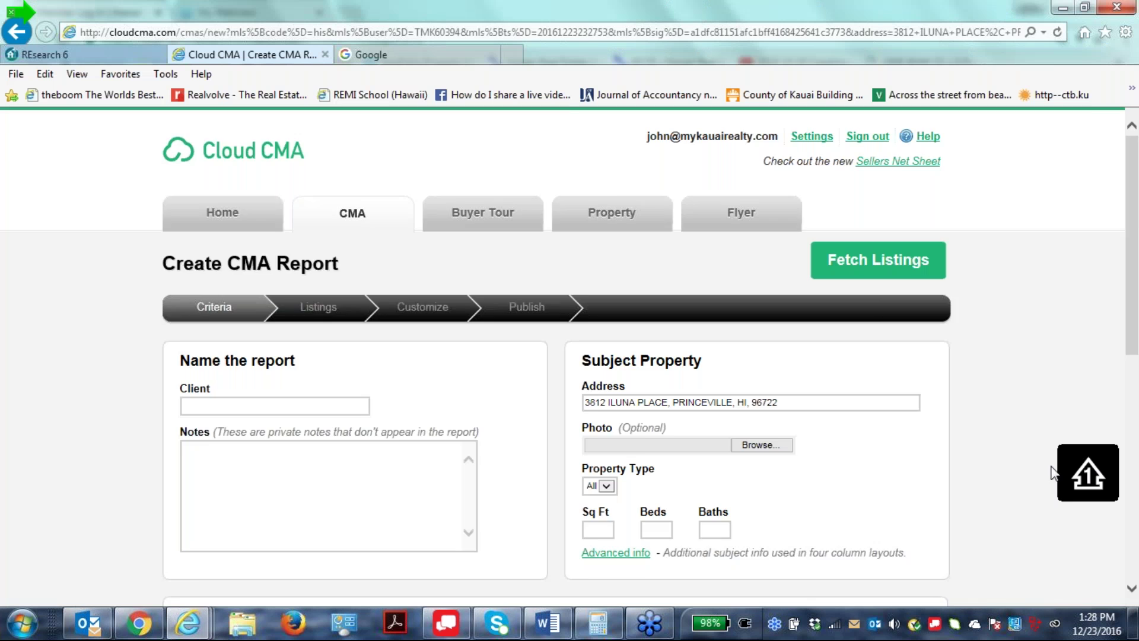
scroll(908, 449, down, 5)
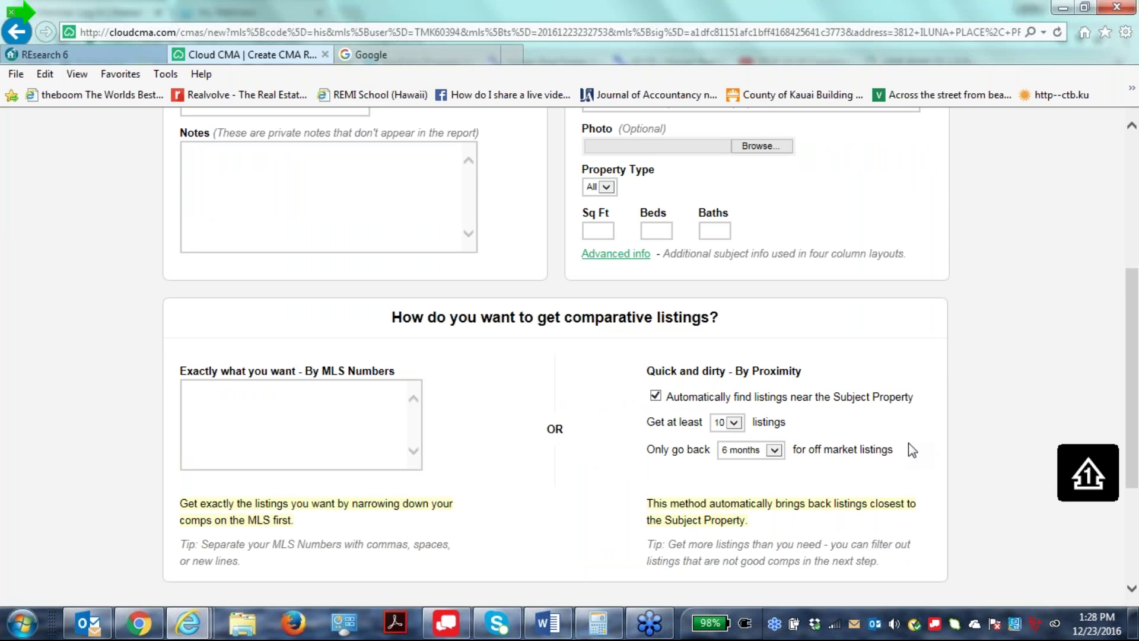
scroll(908, 444, down, 1)
scroll(909, 444, down, 3)
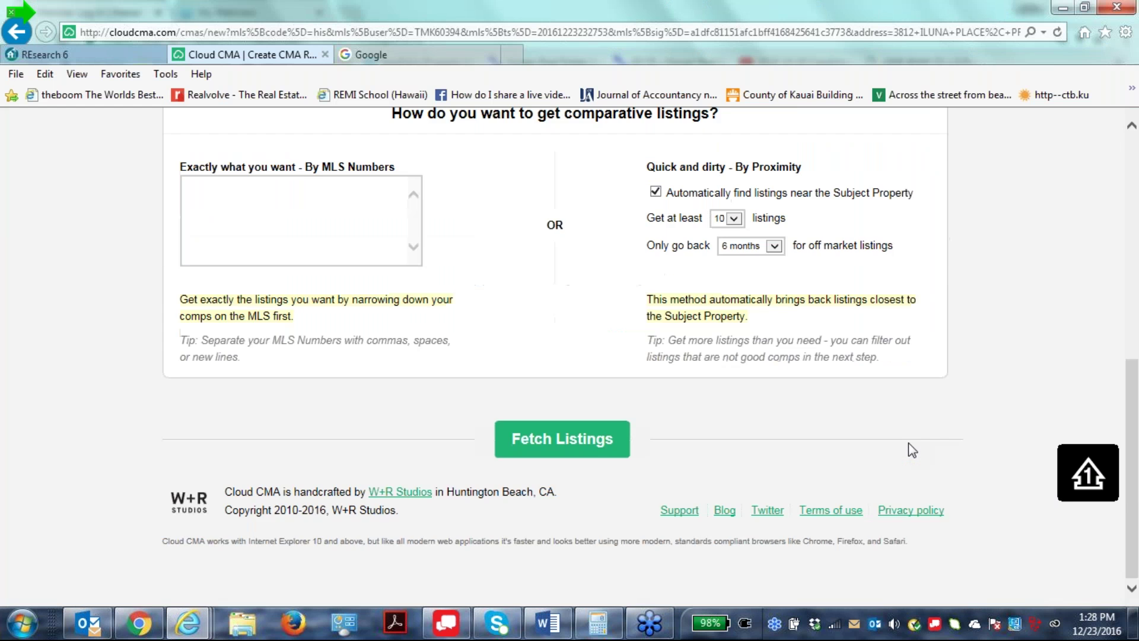
scroll(909, 449, up, 6)
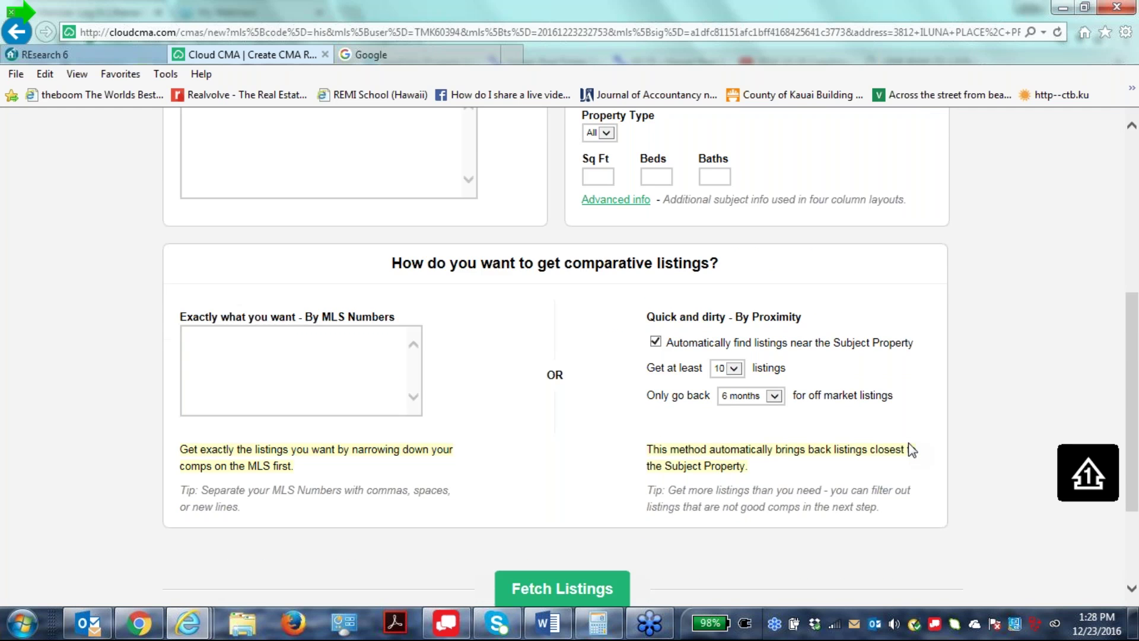
scroll(909, 449, down, 4)
scroll(907, 449, up, 6)
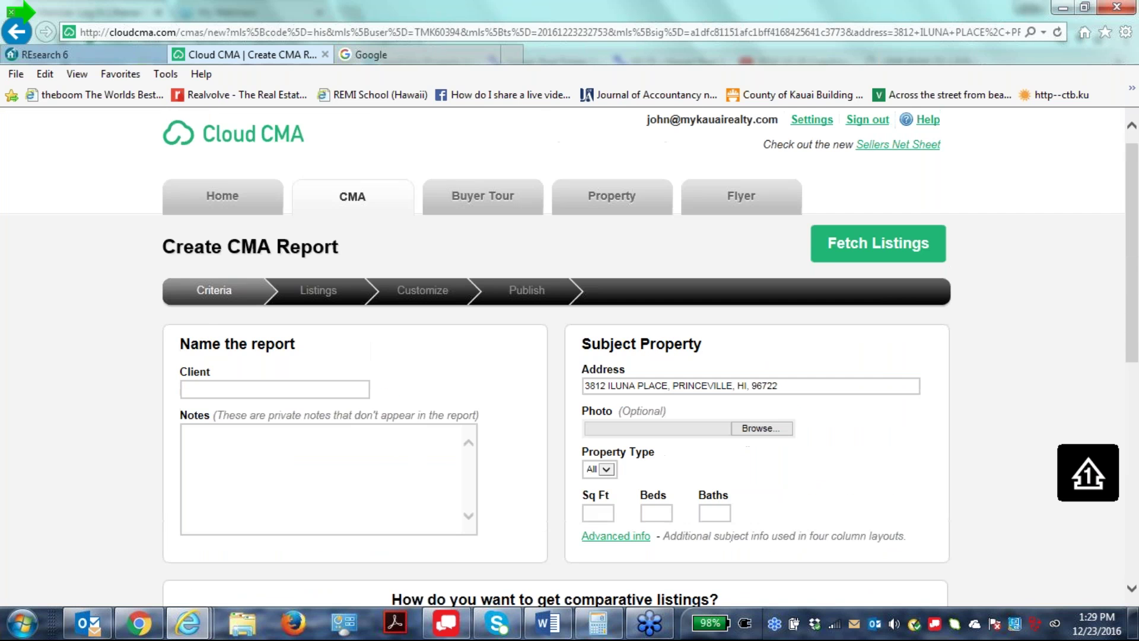
scroll(908, 449, down, 4)
scroll(908, 448, up, 4)
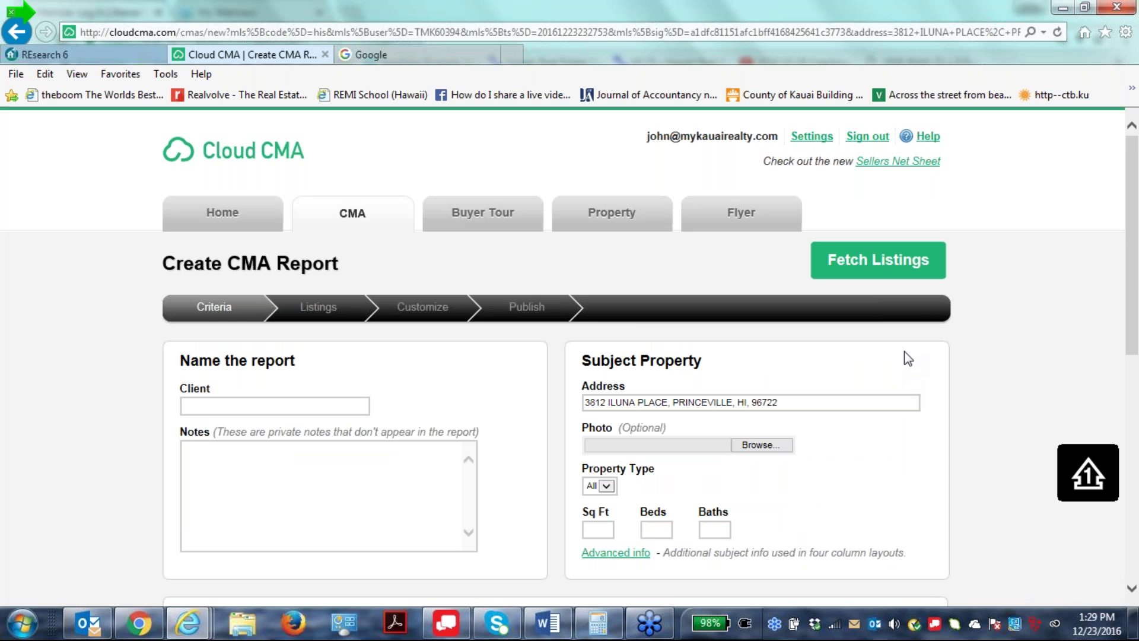
scroll(907, 358, down, 1)
scroll(904, 351, down, 4)
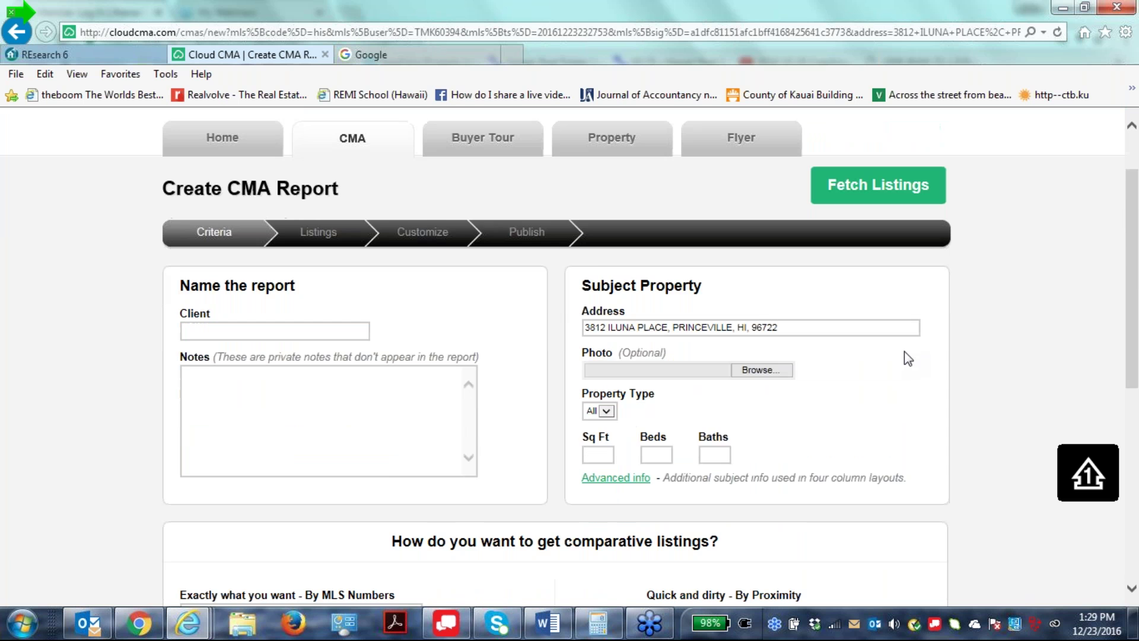
scroll(907, 354, up, 3)
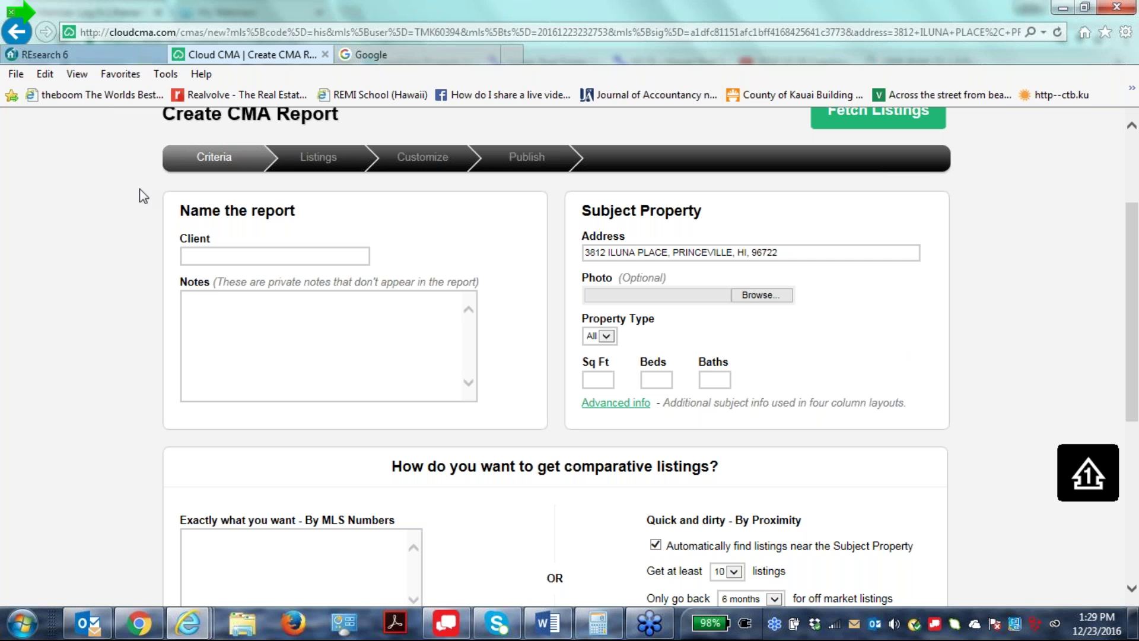
Close Internet Explorer with all its tabs and log in to REsearch 6 in Chrome.
click(1117, 6)
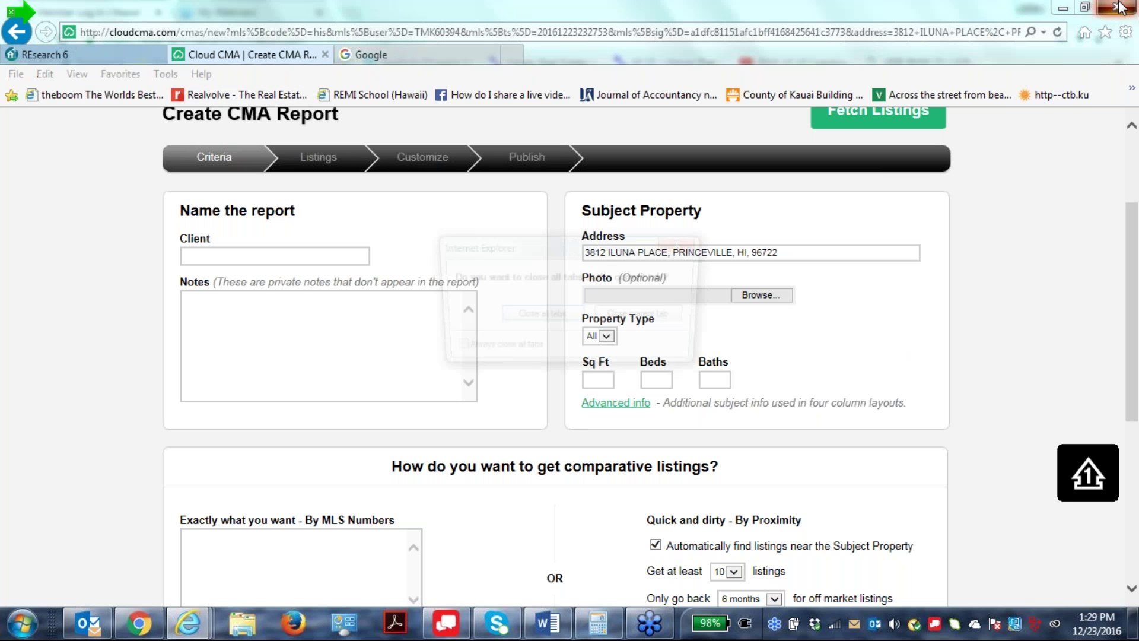
click(529, 319)
click(180, 390)
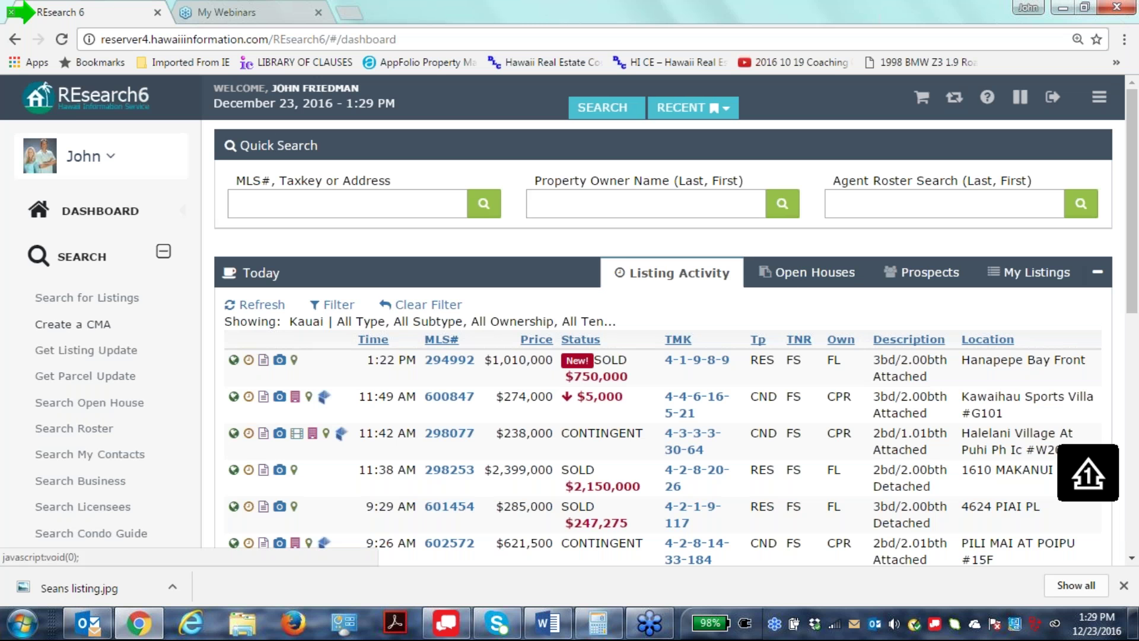
Search a CMA for subject MLS# 600007 with the Summary format added.
click(89, 325)
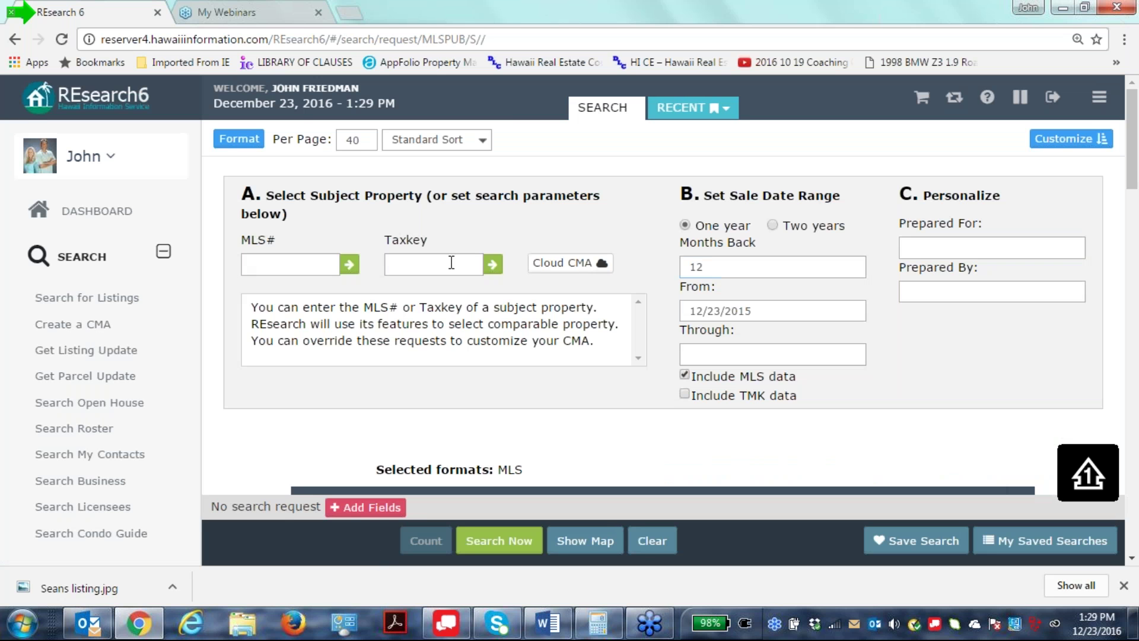
right_click(305, 265)
click(344, 370)
click(239, 139)
click(248, 347)
click(499, 541)
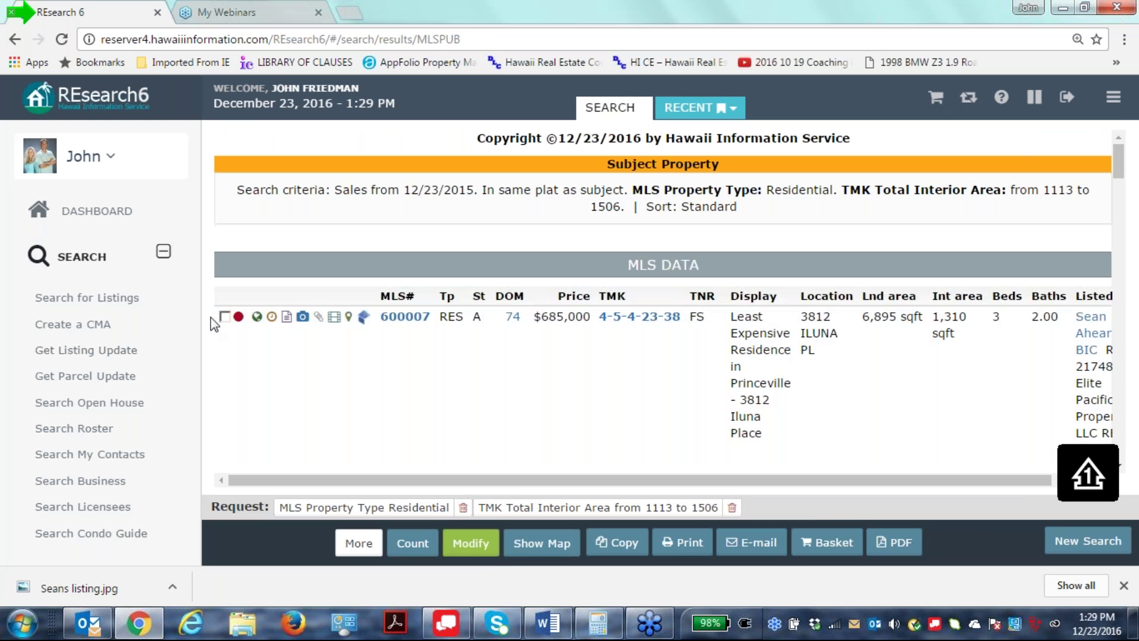
Check listing 600007, send it to a new Cloud CMA report, then return to REsearch 6.
click(225, 318)
scroll(290, 403, down, 4)
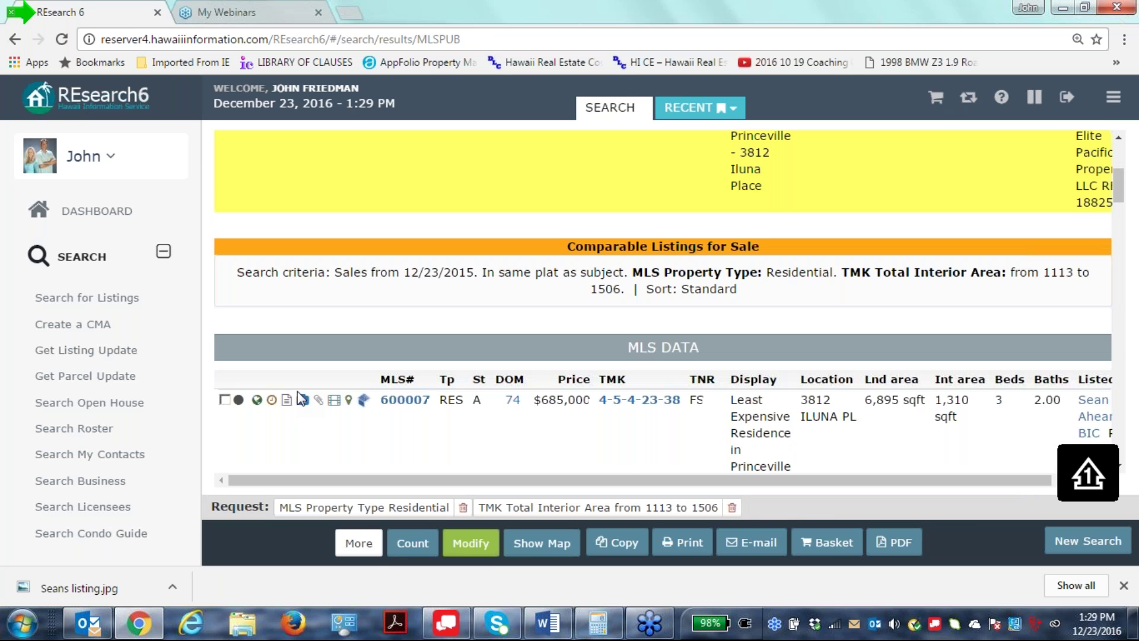
click(224, 396)
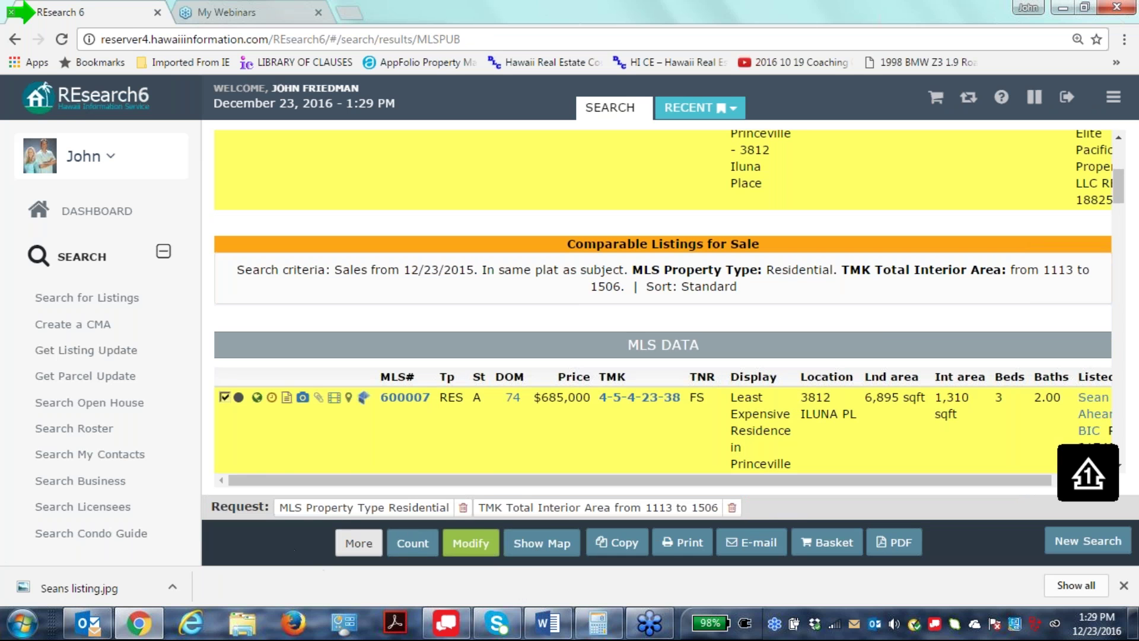
click(357, 543)
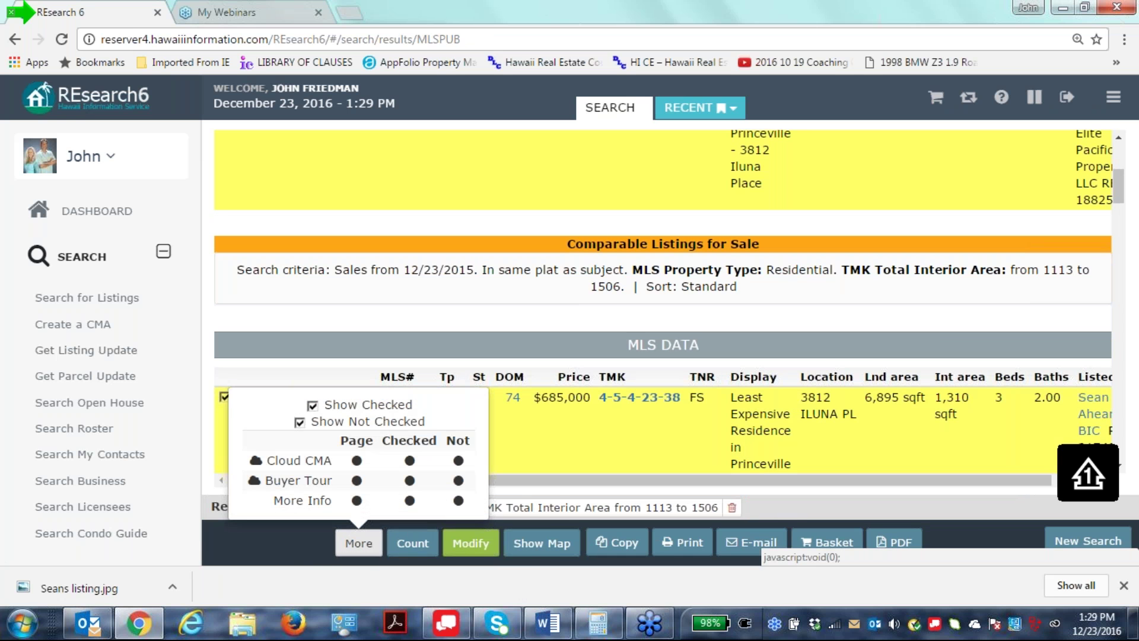
click(458, 461)
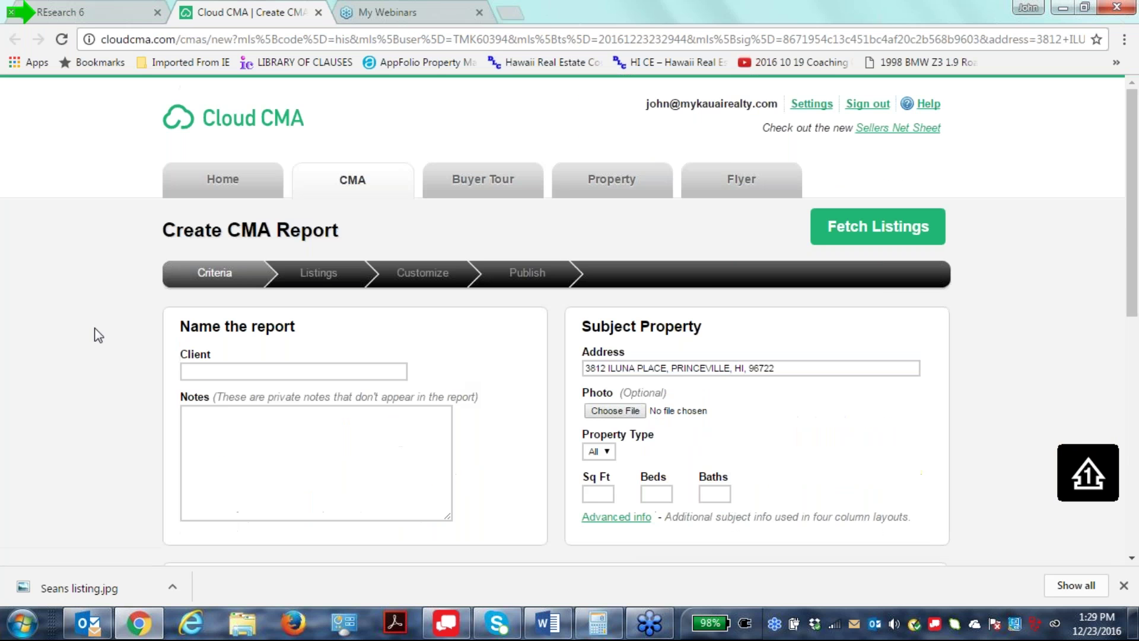
click(123, 15)
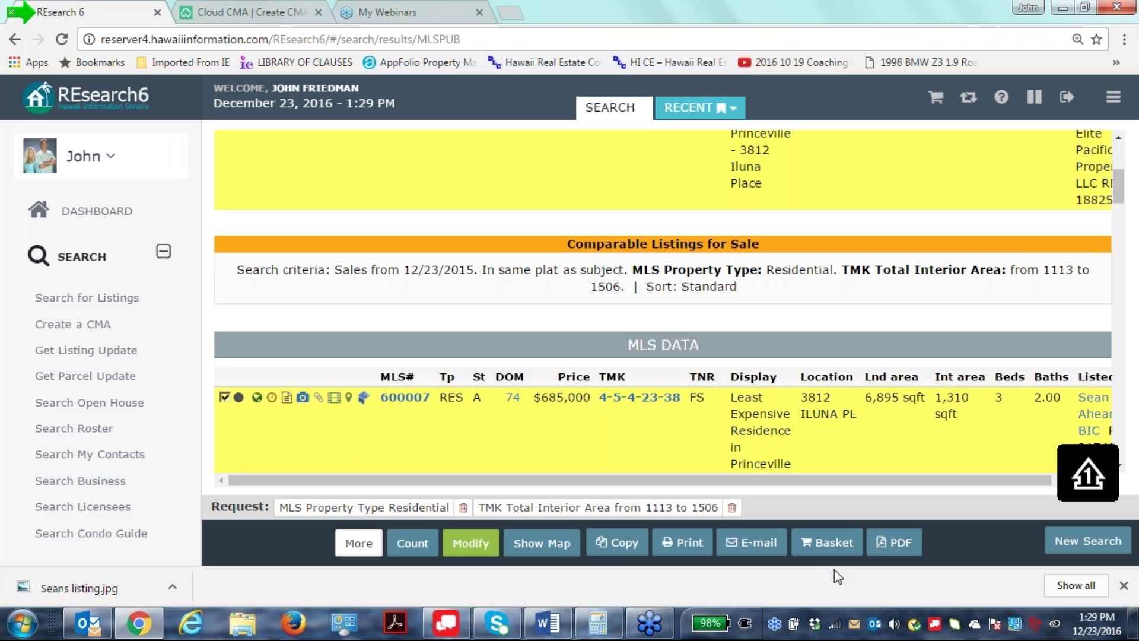
scroll(802, 474, up, 4)
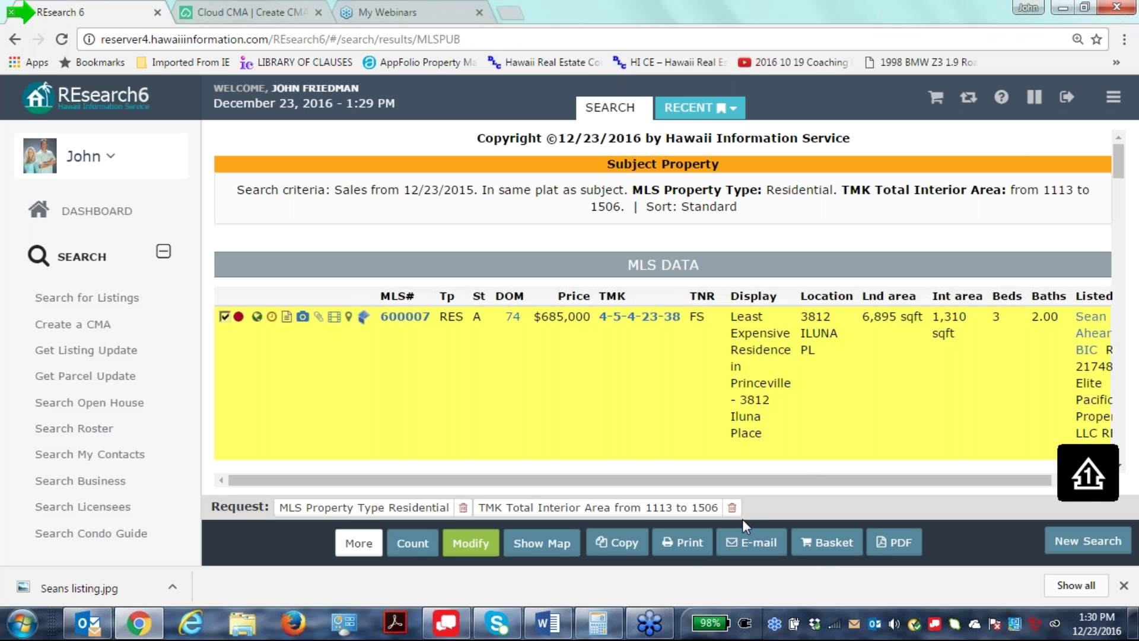
scroll(631, 310, down, 4)
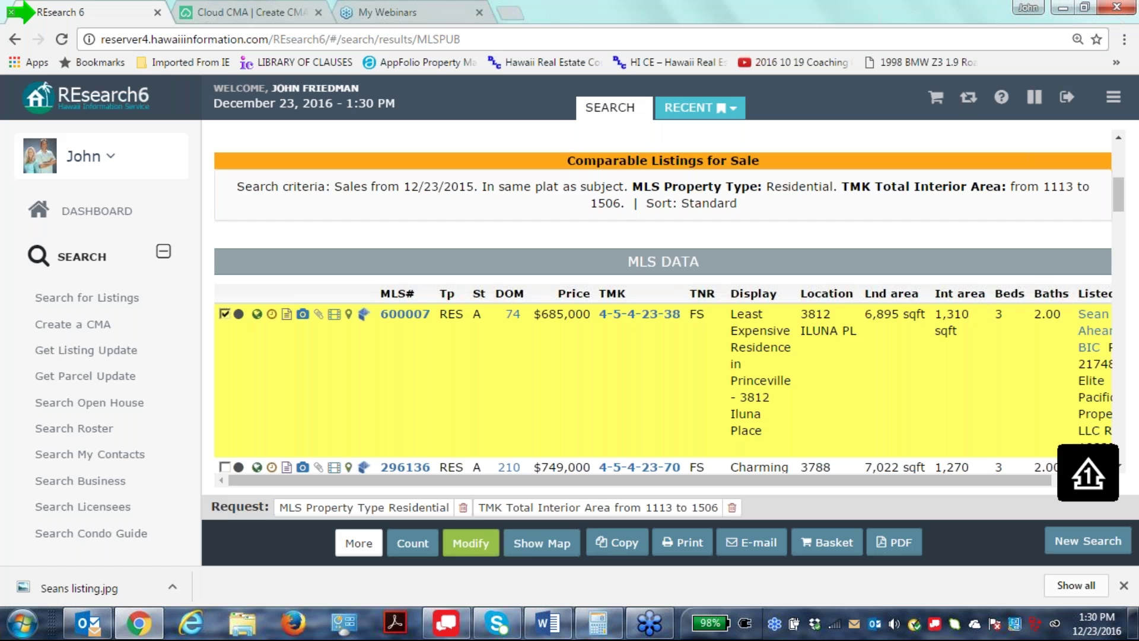
scroll(657, 292, down, 1)
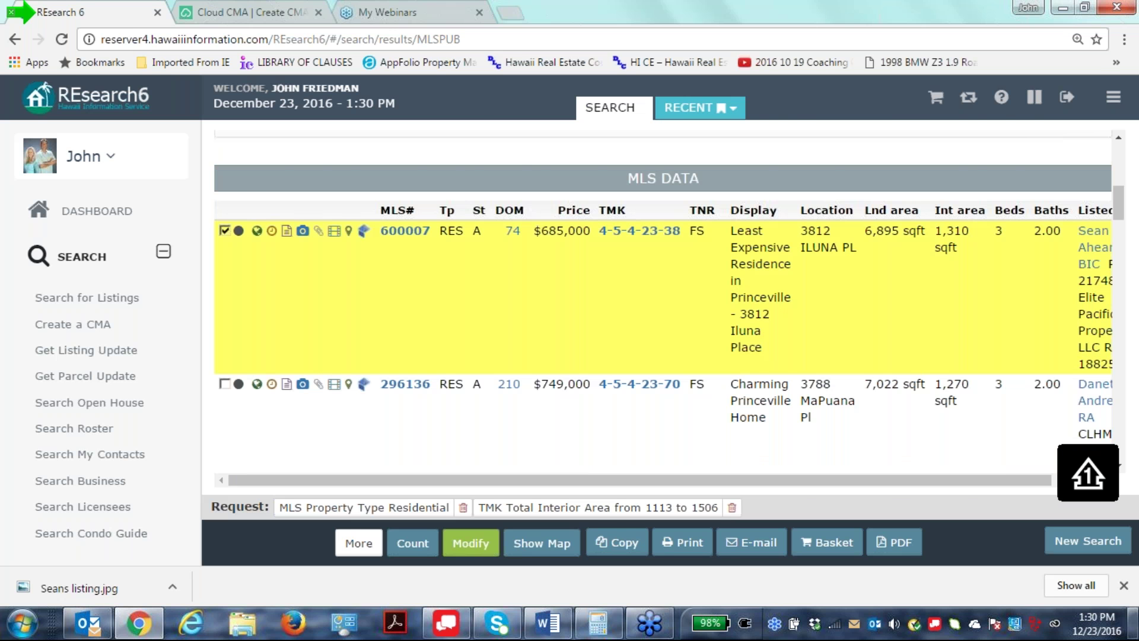
mouse_move(1133, 623)
scroll(631, 289, down, 5)
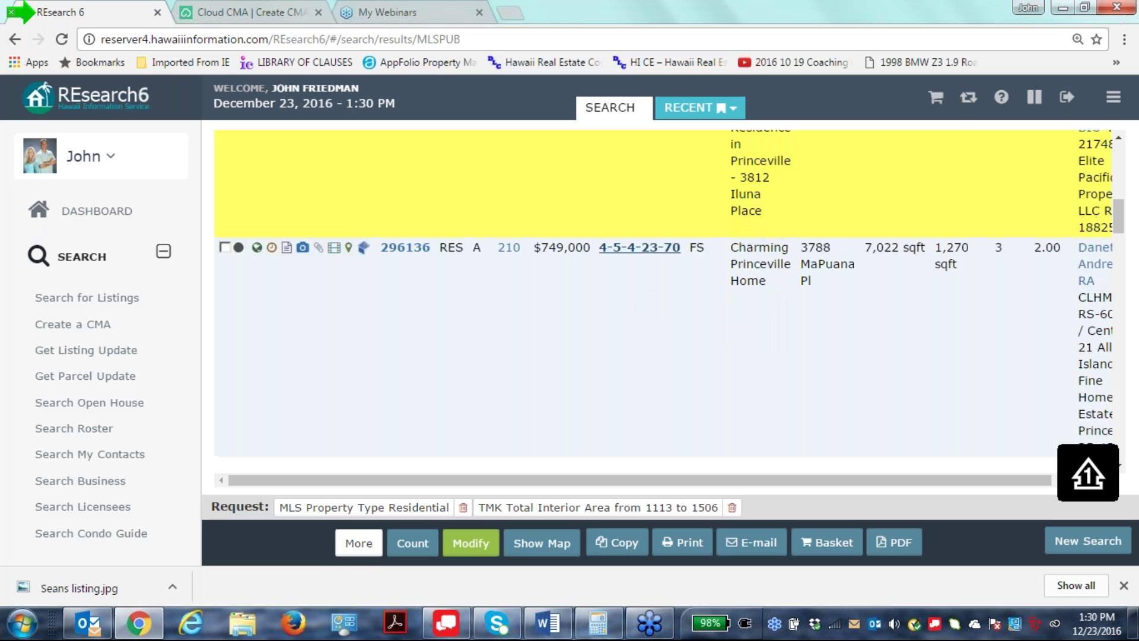
scroll(674, 281, down, 5)
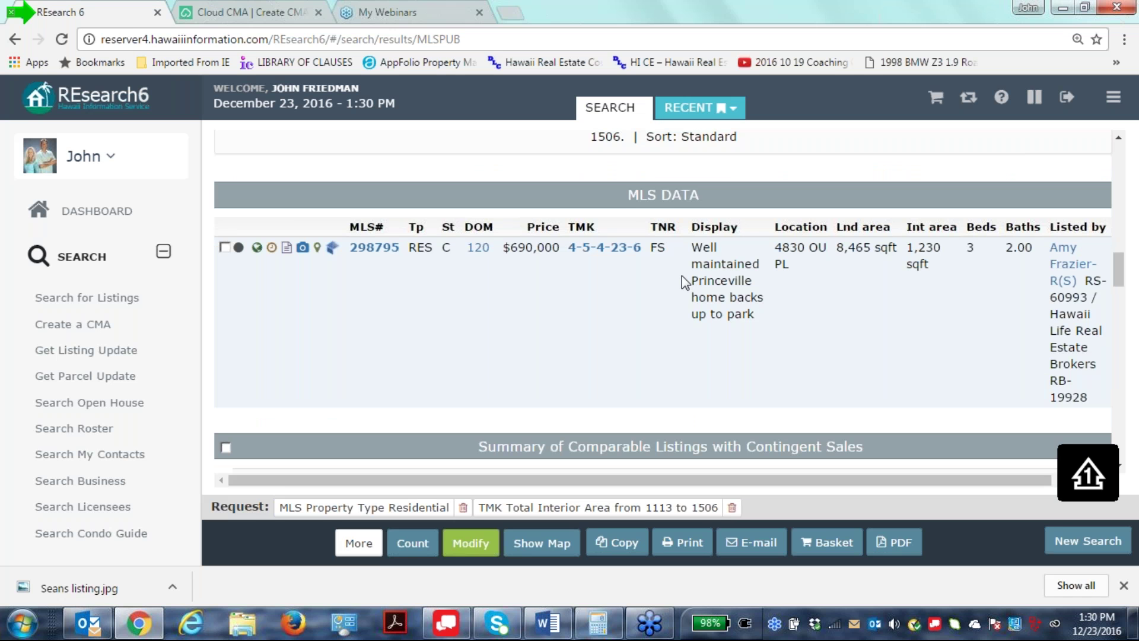
scroll(539, 425, down, 5)
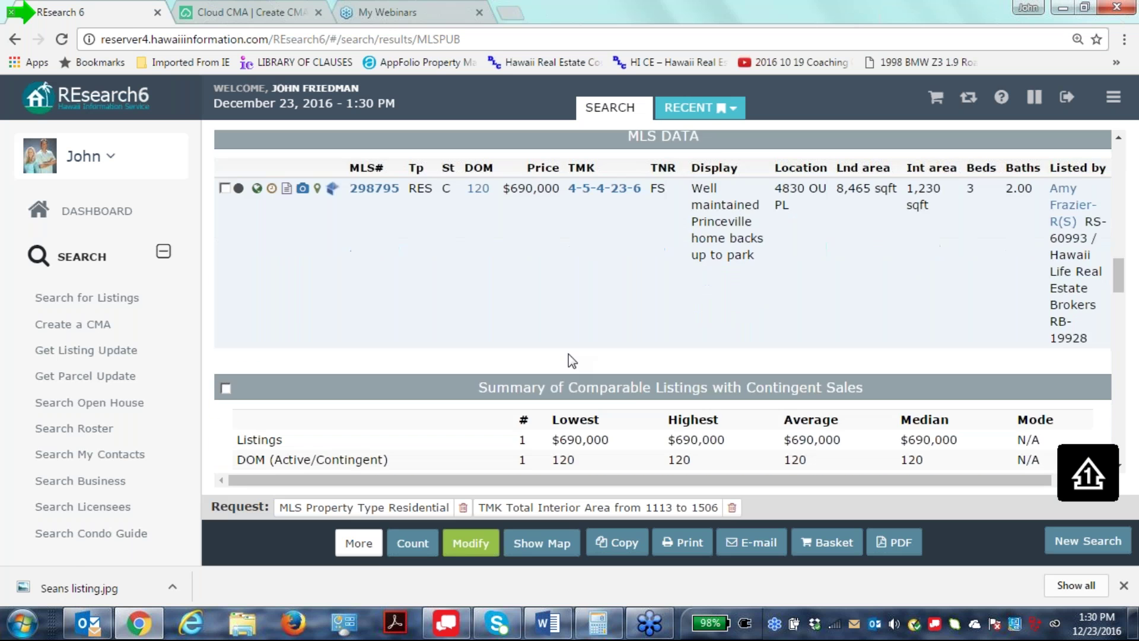
scroll(663, 309, down, 3)
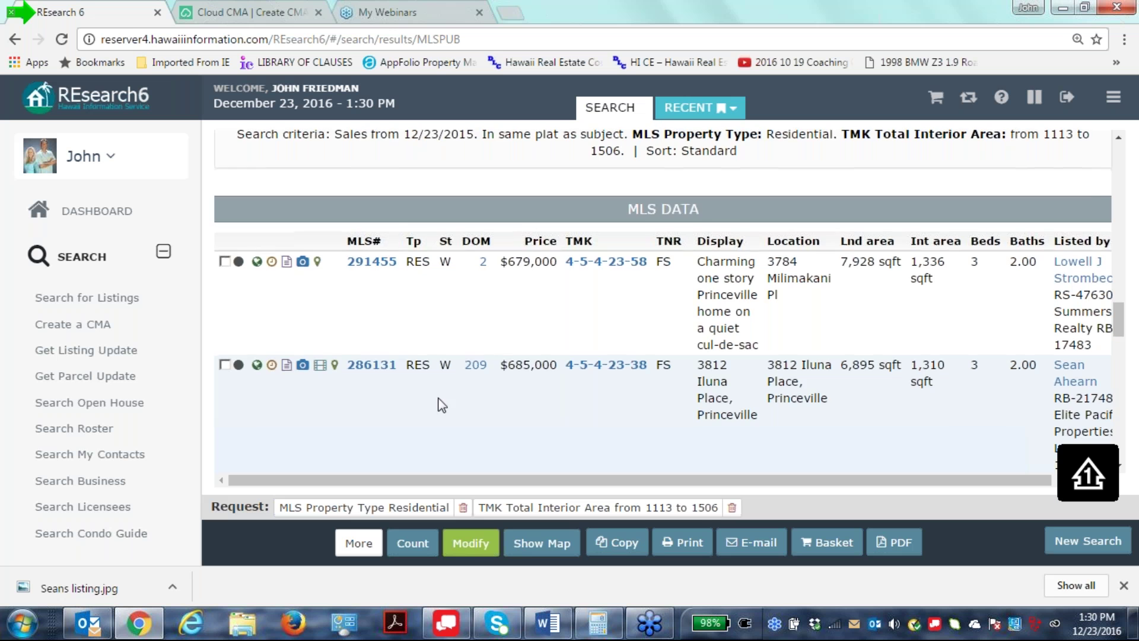
scroll(445, 399, down, 7)
scroll(451, 400, down, 3)
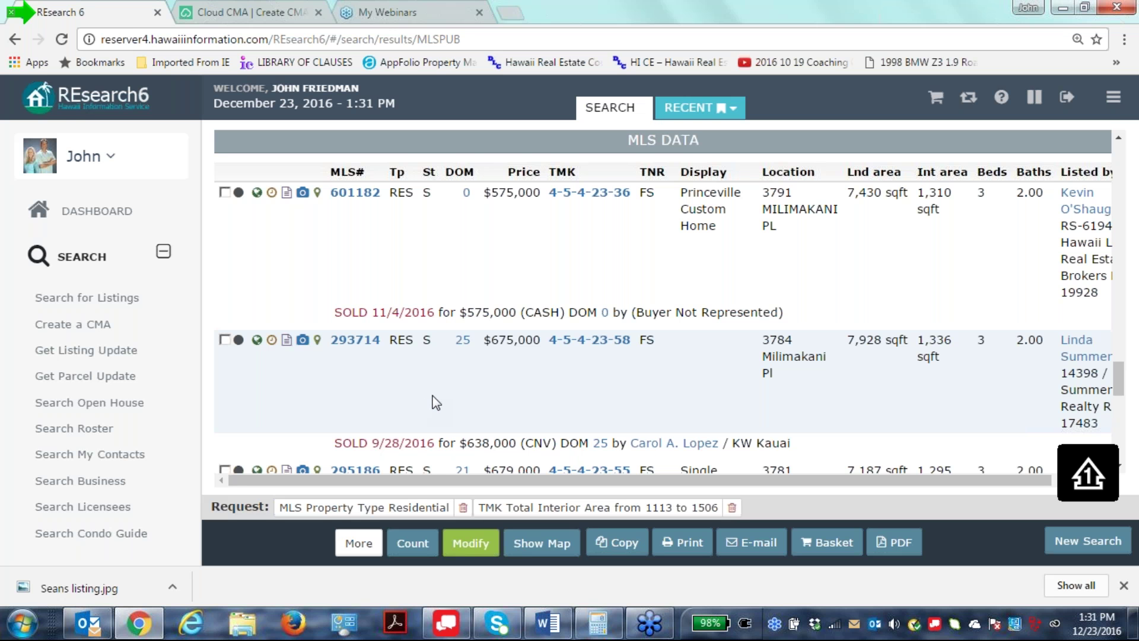
scroll(436, 402, down, 1)
scroll(436, 402, down, 3)
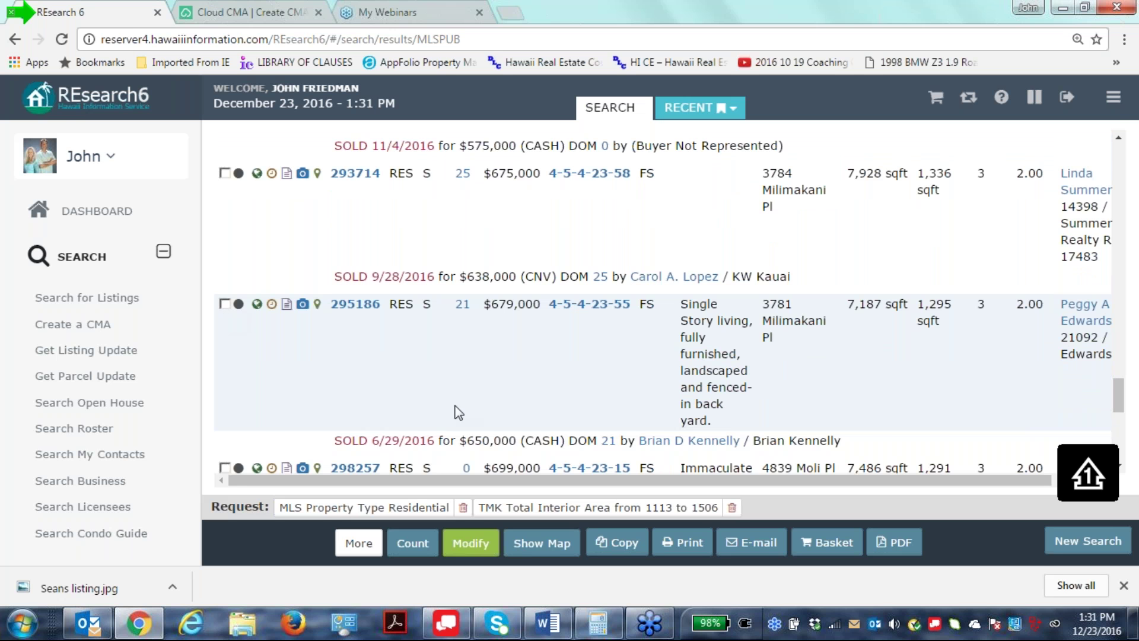
scroll(458, 401, down, 2)
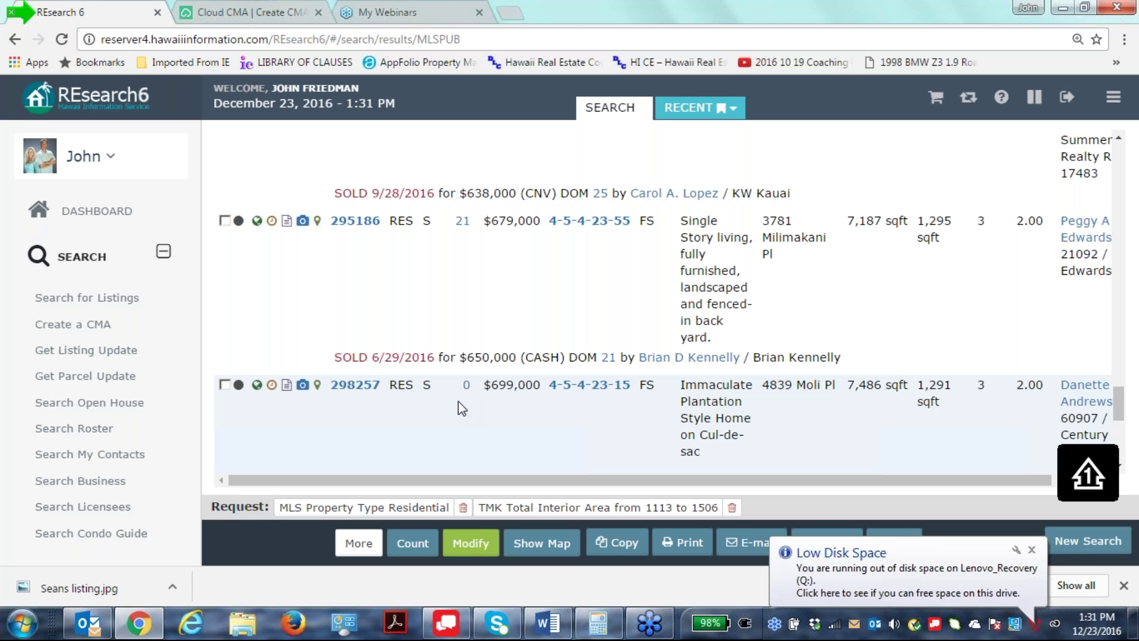
scroll(522, 419, down, 3)
scroll(521, 418, down, 3)
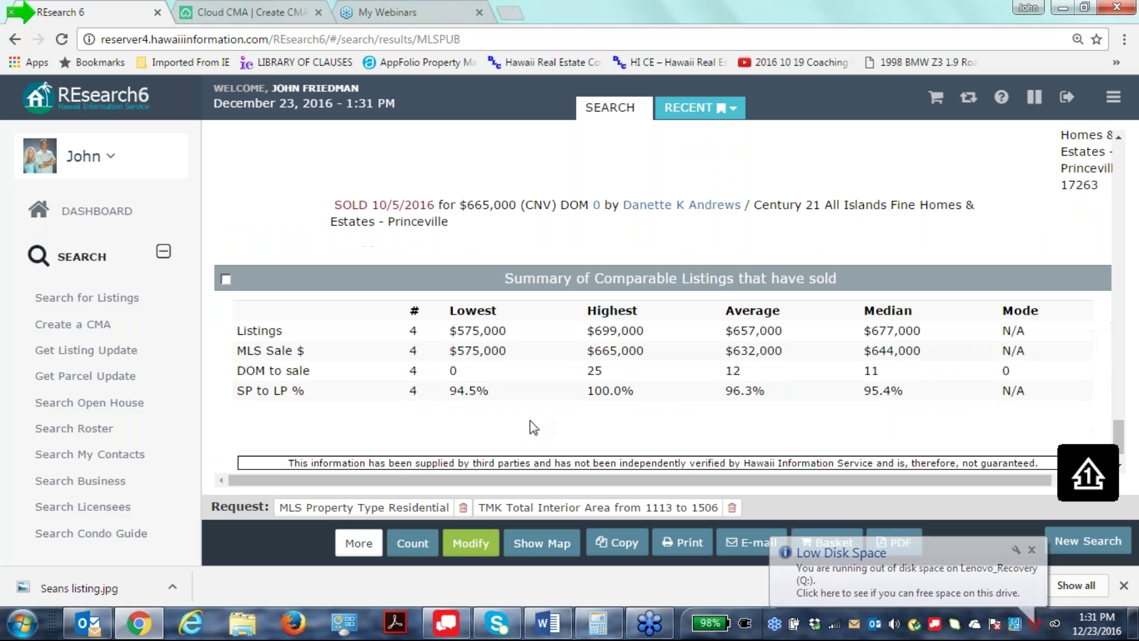
scroll(475, 471, up, 10)
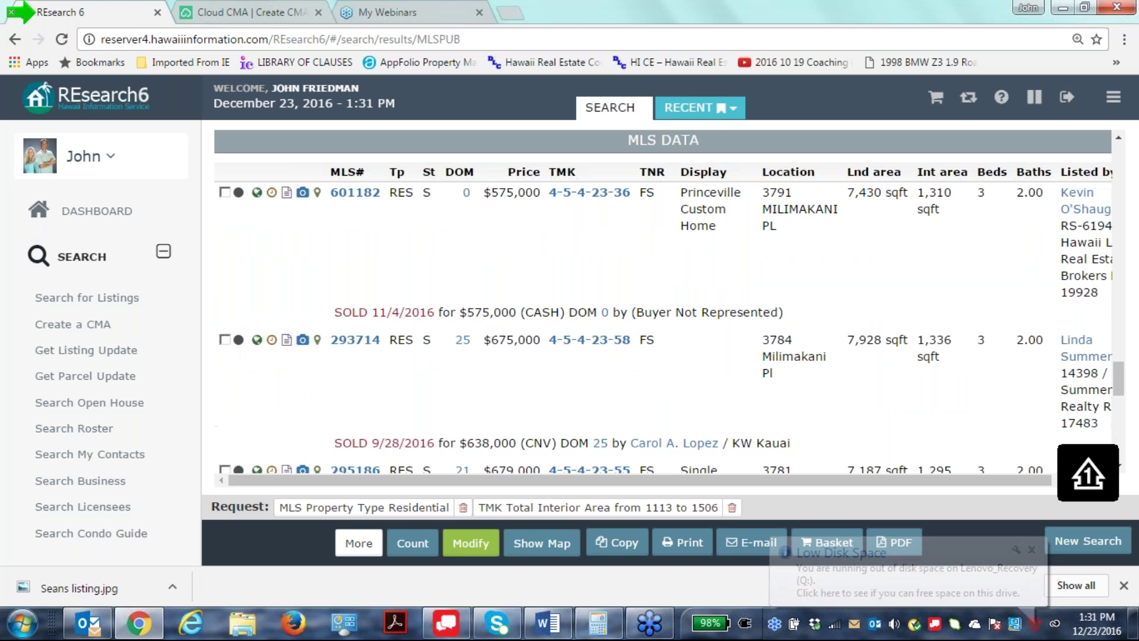
Give the subject property 1310 sq ft, 3 beds and 2 baths.
click(248, 16)
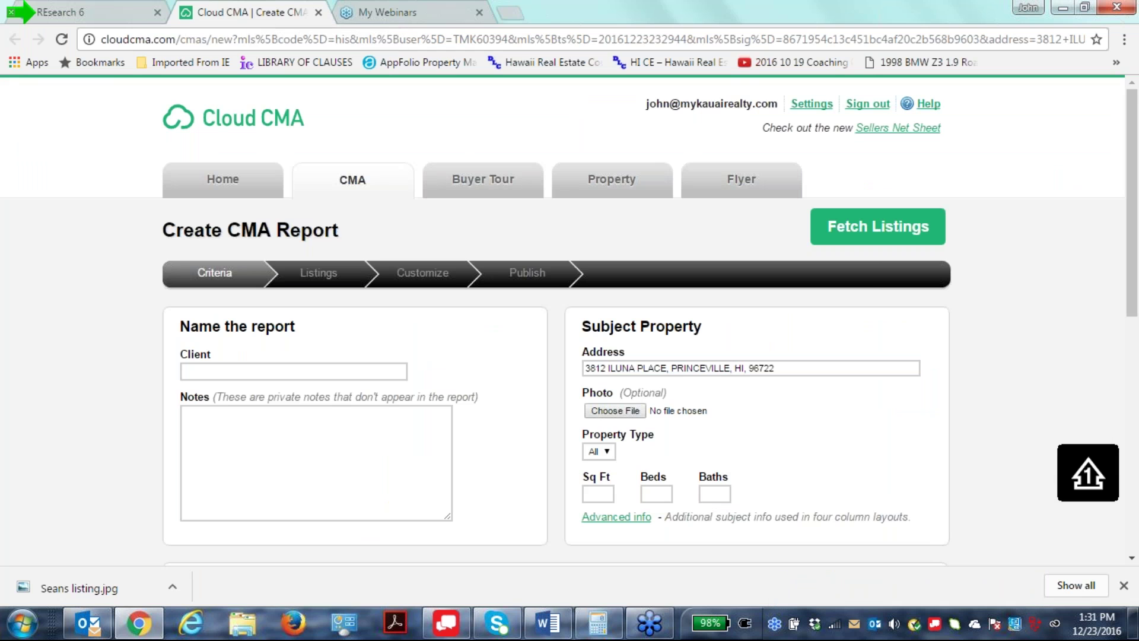
click(597, 497)
text(1310)
click(653, 489)
text(3)
click(712, 493)
text(2)
Fill in the client's full name on the report.
click(197, 410)
click(218, 368)
text(Iwana B. Abuyer)
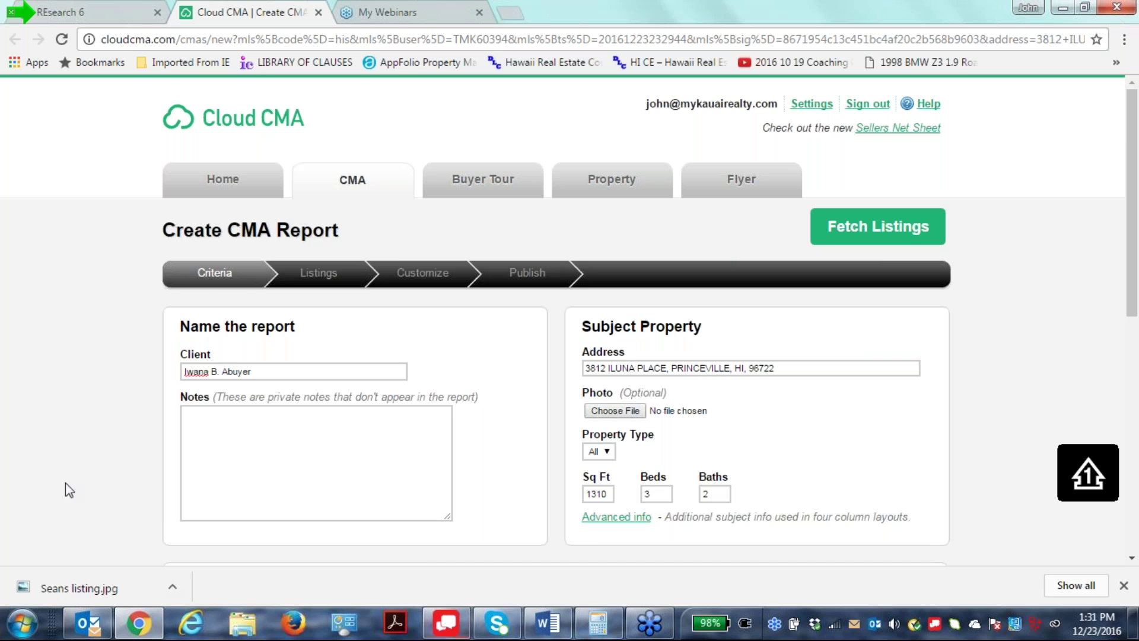
scroll(478, 560, down, 3)
scroll(201, 406, down, 2)
Start the By MLS Numbers list with comparable 296136.
click(202, 405)
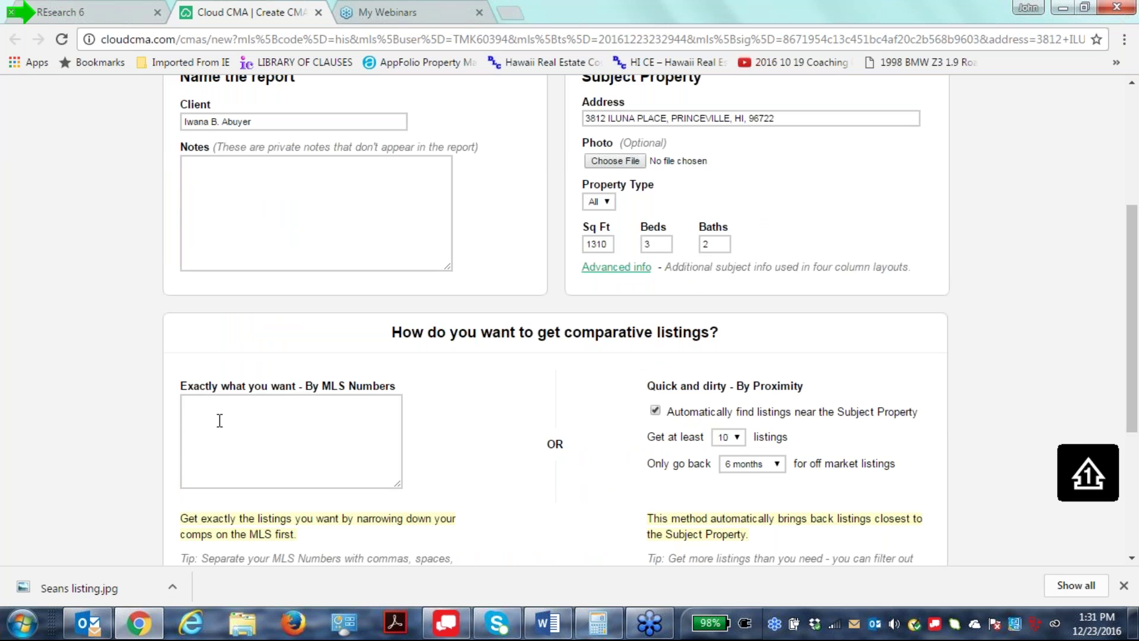
text(296136,29)
key(Home)
scroll(219, 420, up, 5)
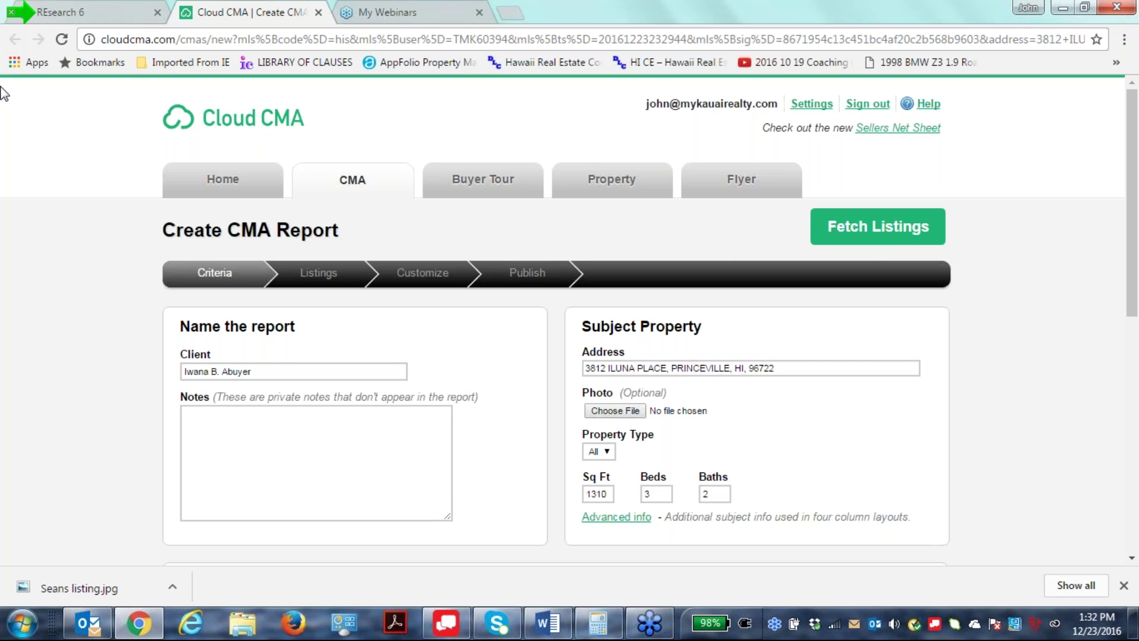
Add comparables 298795, 291455, 286131, 601182, 293714, 295186 and 298257 after 296136.
scroll(144, 334, down, 5)
click(230, 319)
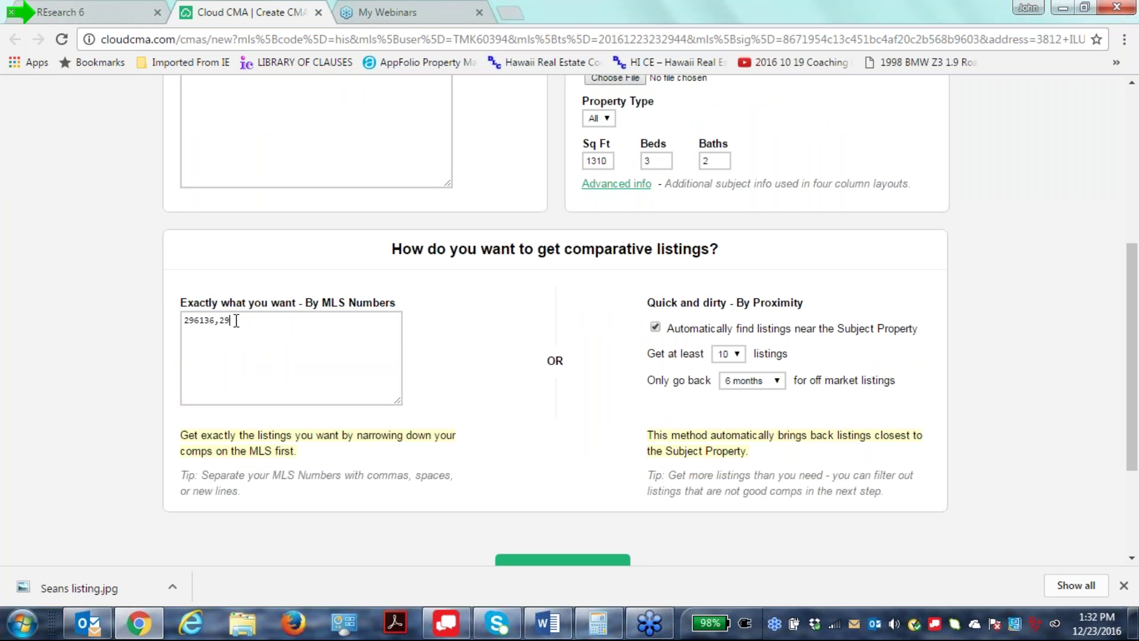
key(Num_Lock)
text(8795)
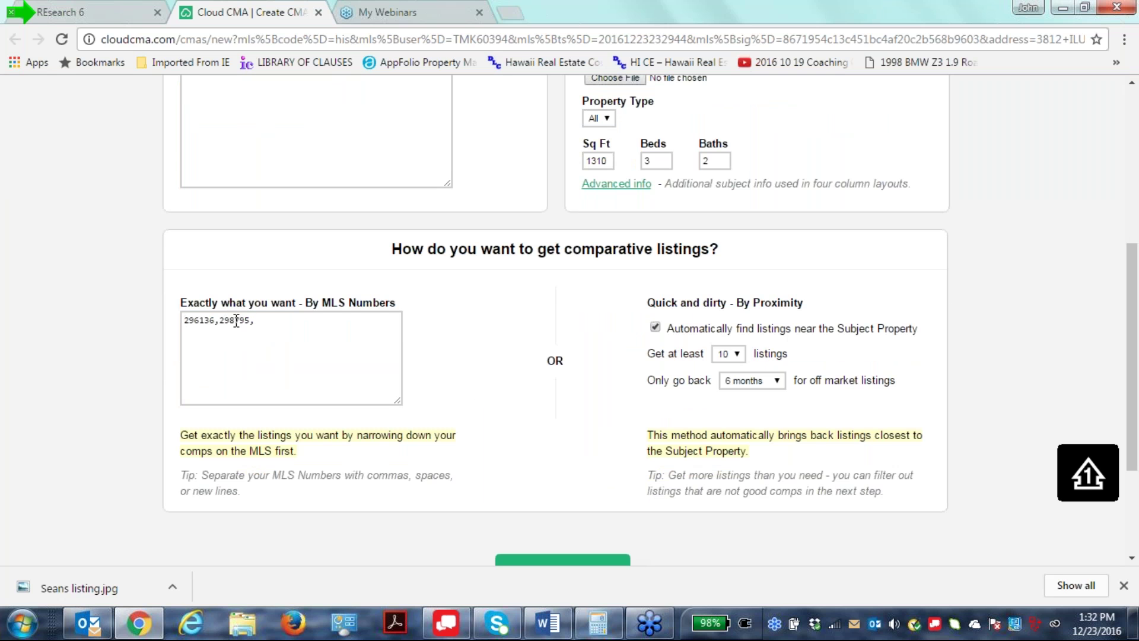
text(,291455,)
text(286131,)
text(60118)
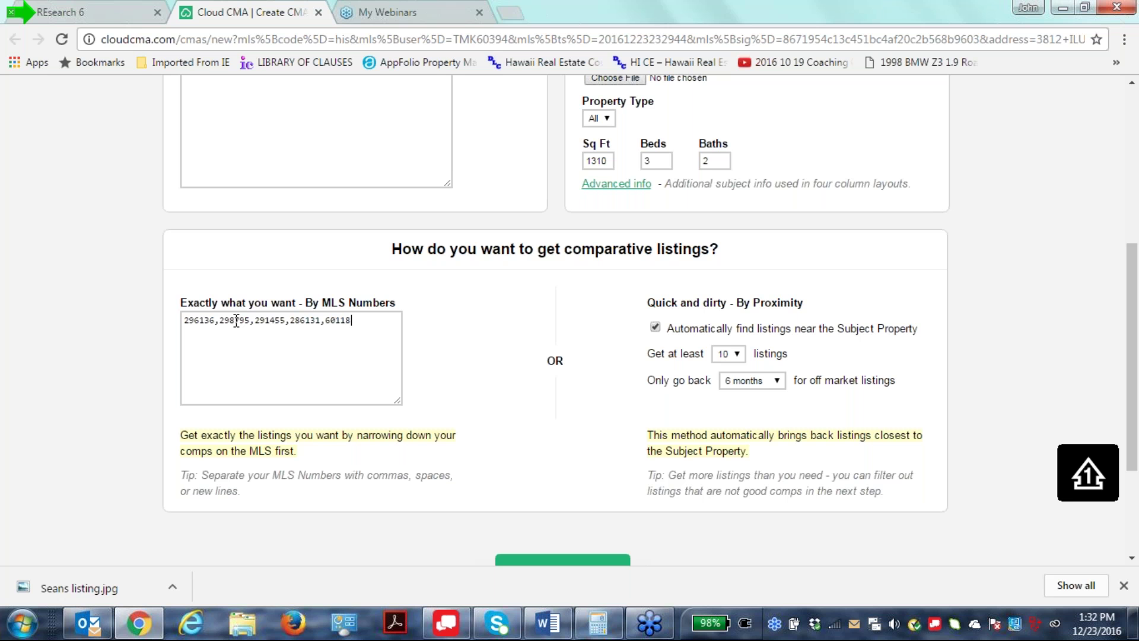
text(2)
text(29)
text(3714,295186,298257)
scroll(684, 418, down, 3)
scroll(688, 424, up, 3)
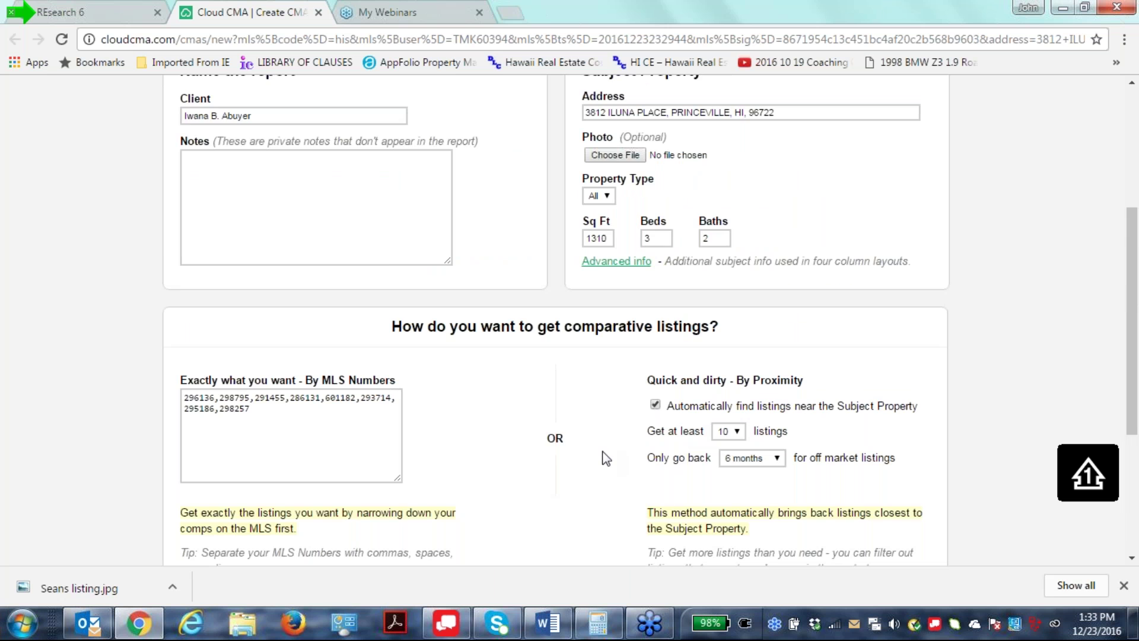
scroll(536, 403, down, 2)
scroll(536, 406, down, 2)
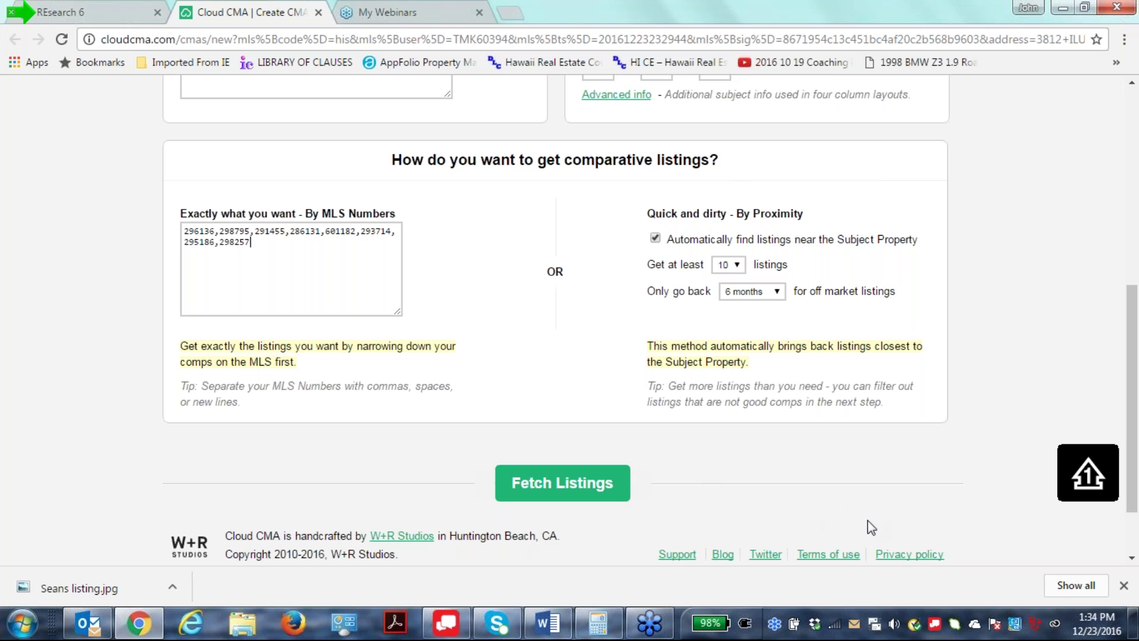
scroll(724, 421, down, 1)
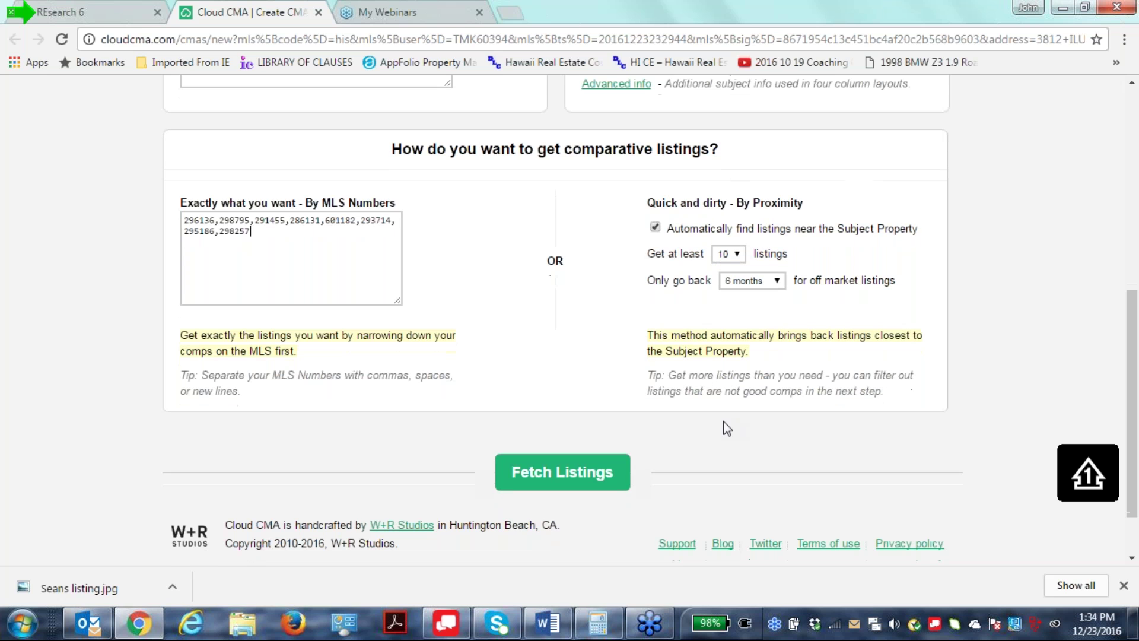
scroll(724, 421, down, 1)
scroll(737, 440, up, 5)
scroll(738, 432, down, 3)
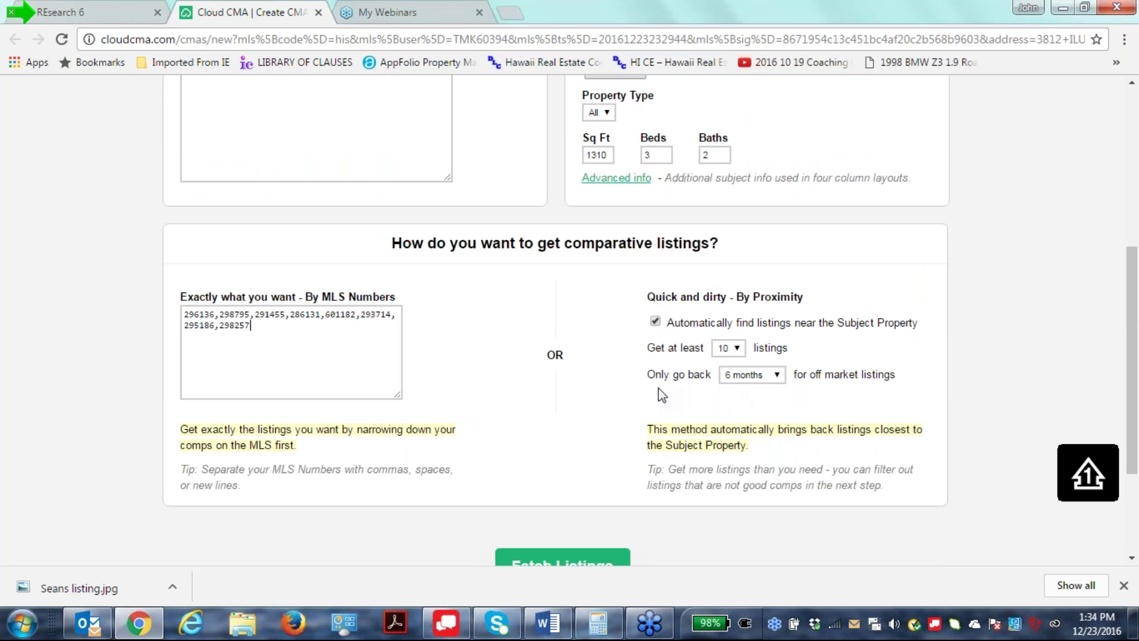
scroll(788, 414, down, 3)
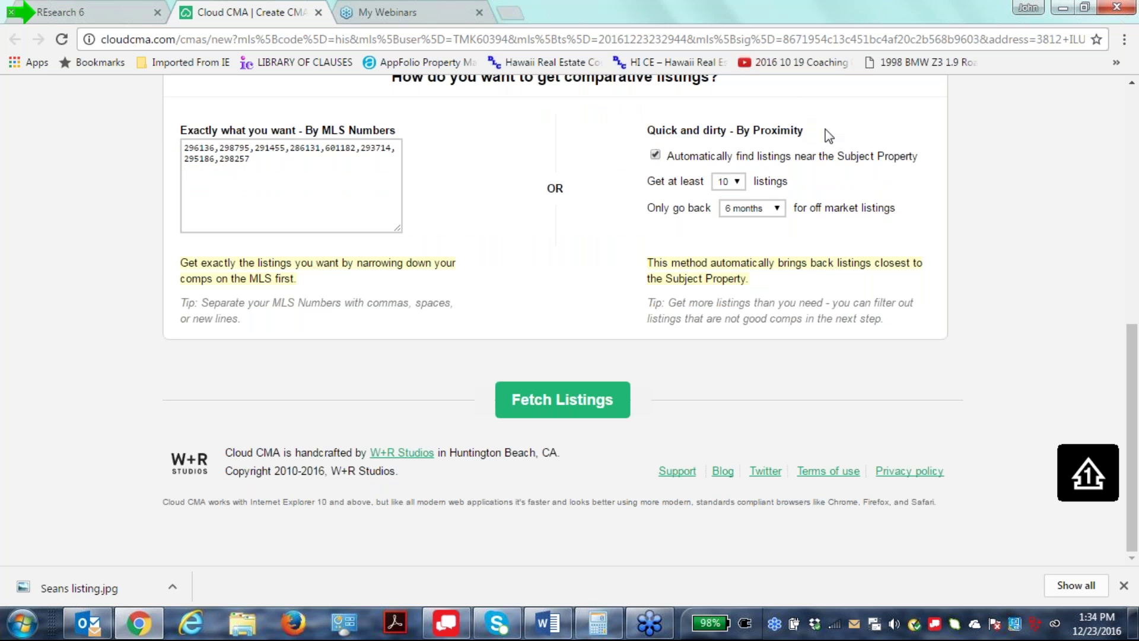
scroll(781, 397, up, 1)
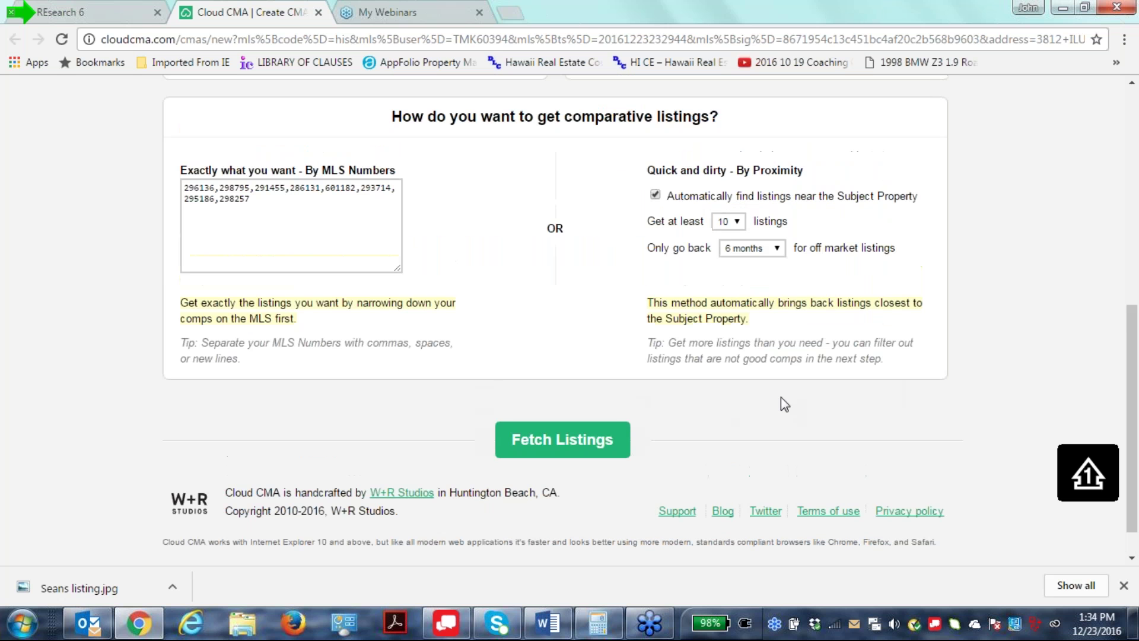
scroll(781, 397, up, 4)
scroll(550, 323, down, 1)
scroll(674, 332, down, 1)
scroll(431, 448, down, 2)
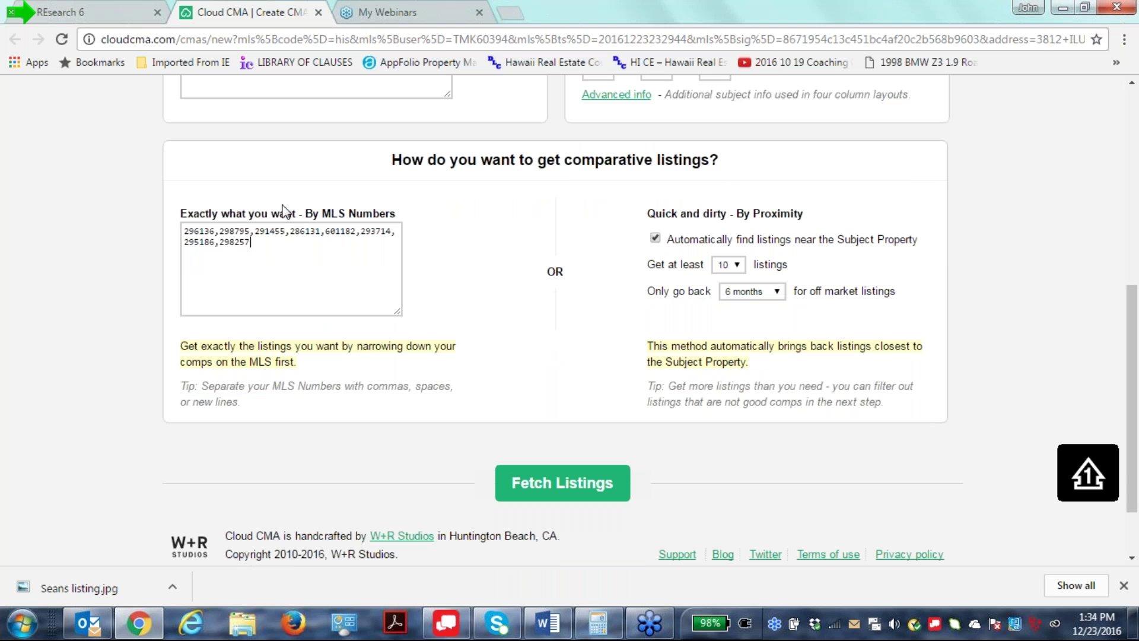
click(558, 492)
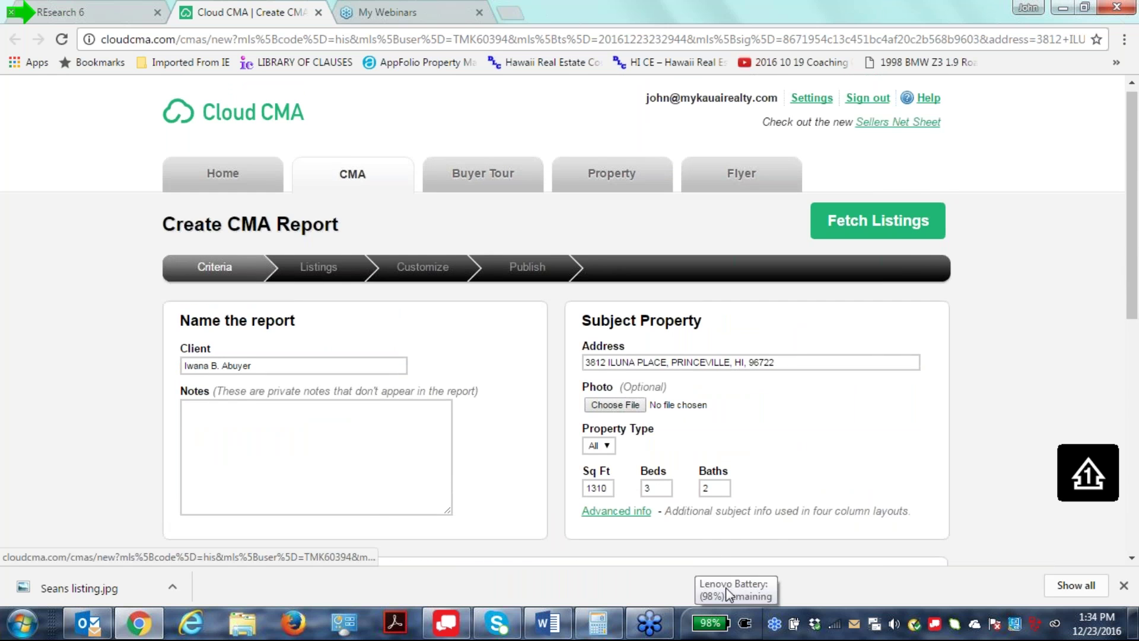
scroll(846, 506, down, 3)
scroll(848, 474, down, 5)
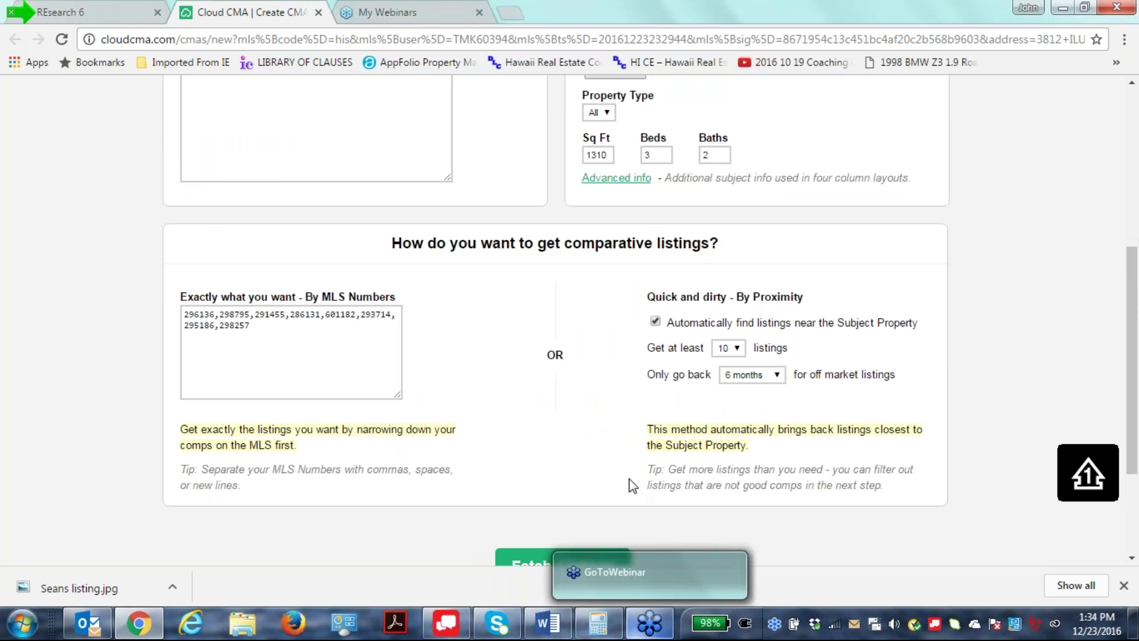
Fetch the listings, showing 9 active, 9 sold, 3 withdrawn at median $679,000.
click(597, 405)
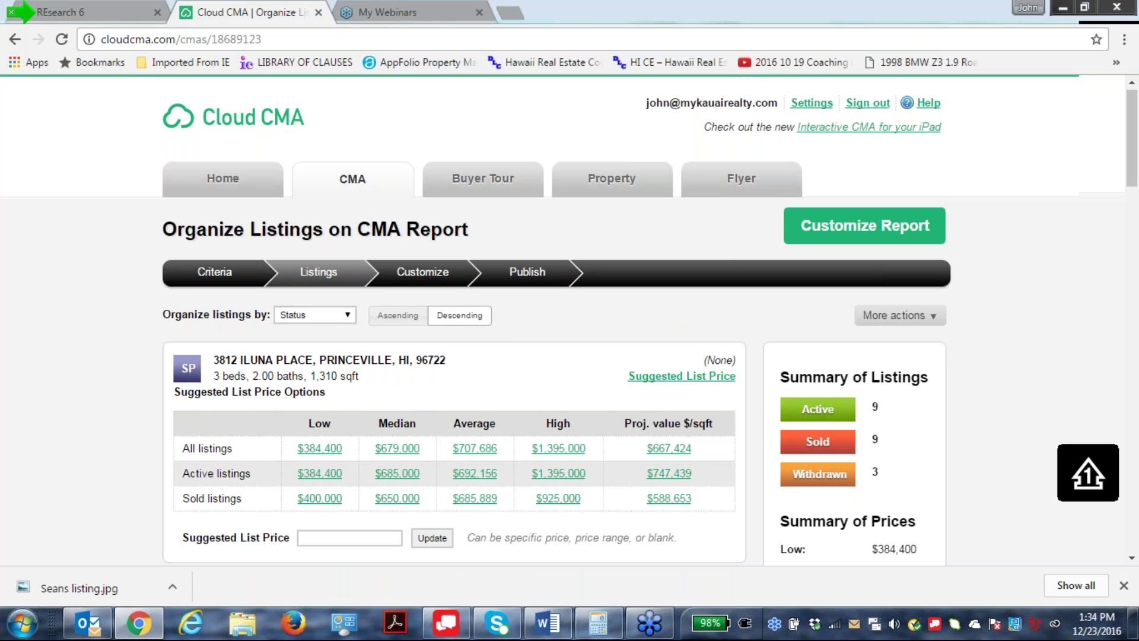
scroll(569, 321, down, 4)
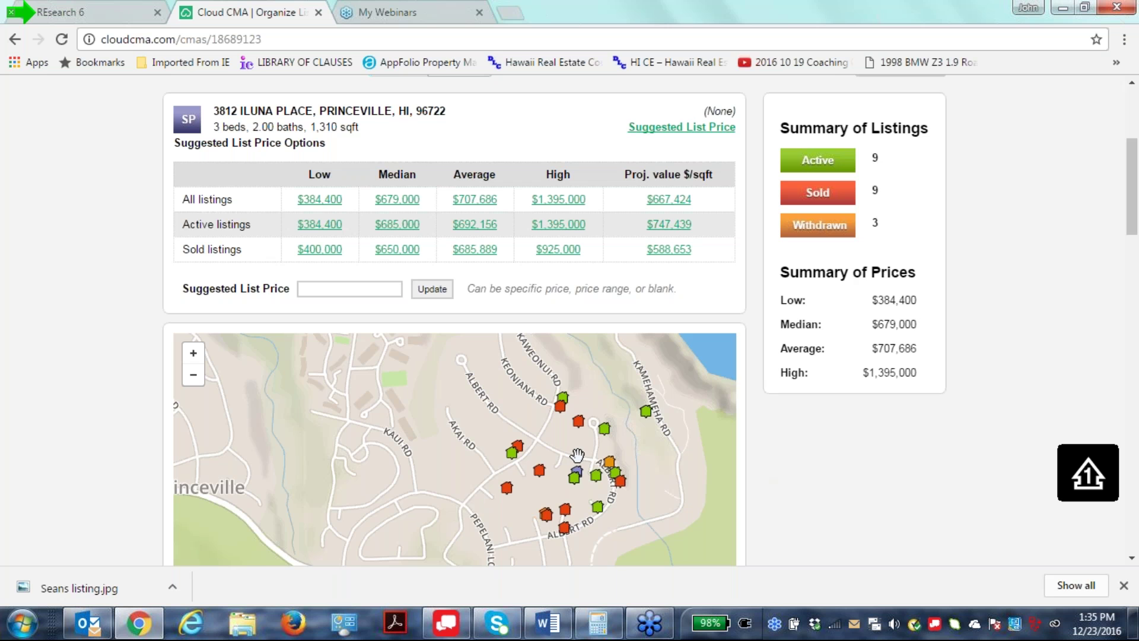
scroll(573, 441, down, 1)
scroll(573, 441, down, 1)
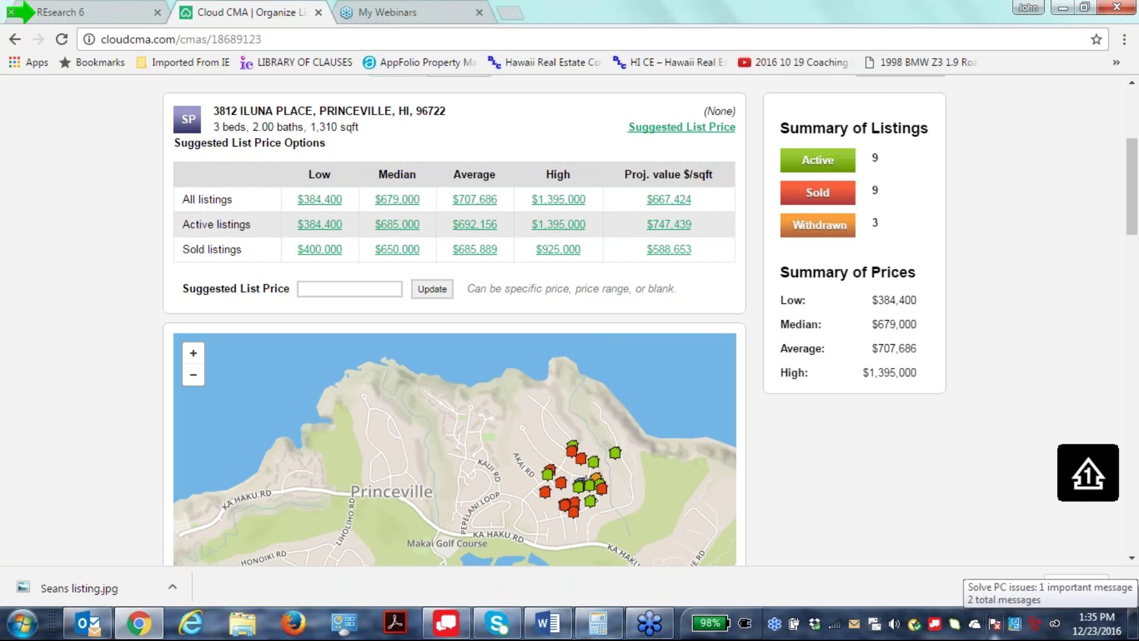
scroll(633, 519, up, 3)
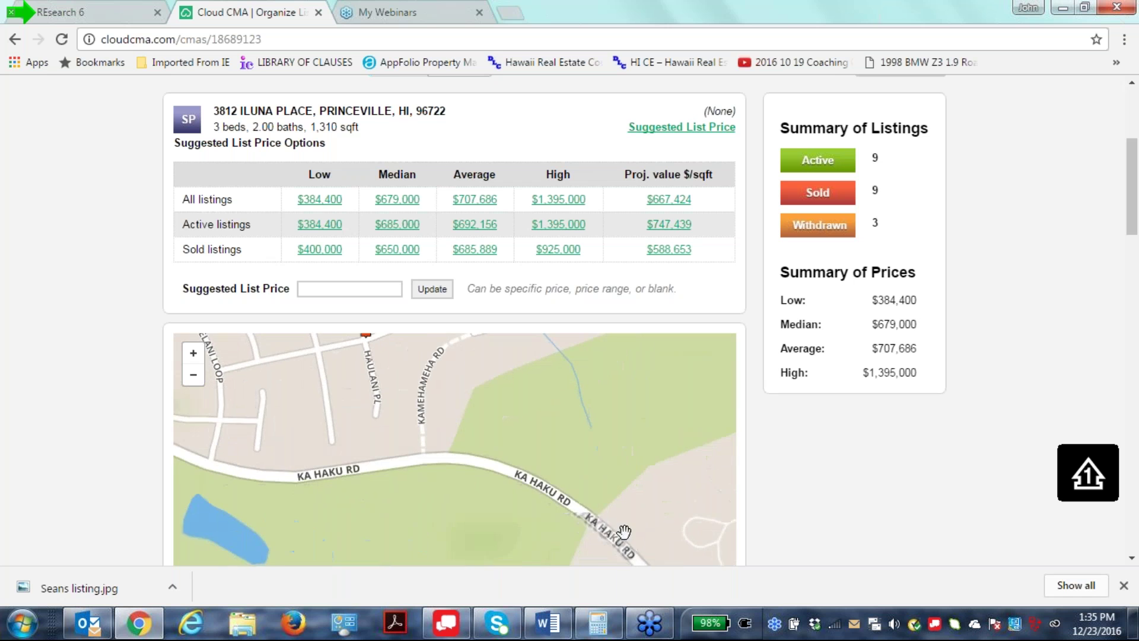
Pan the comparables map to the listings around Albert Rd.
drag(573, 407, 552, 534)
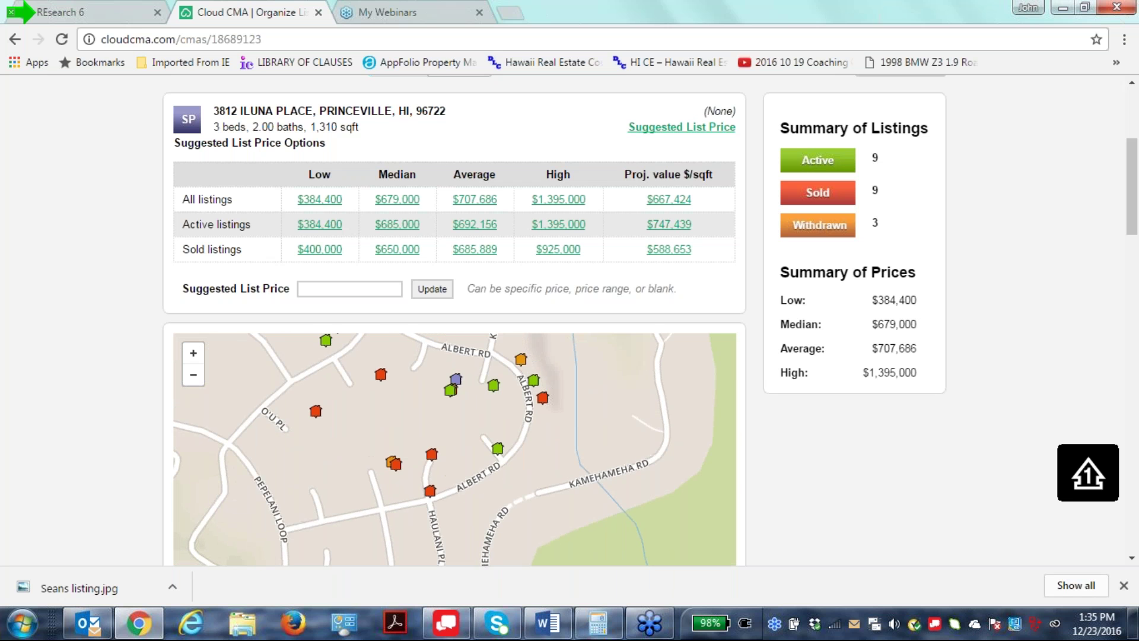
scroll(642, 488, up, 2)
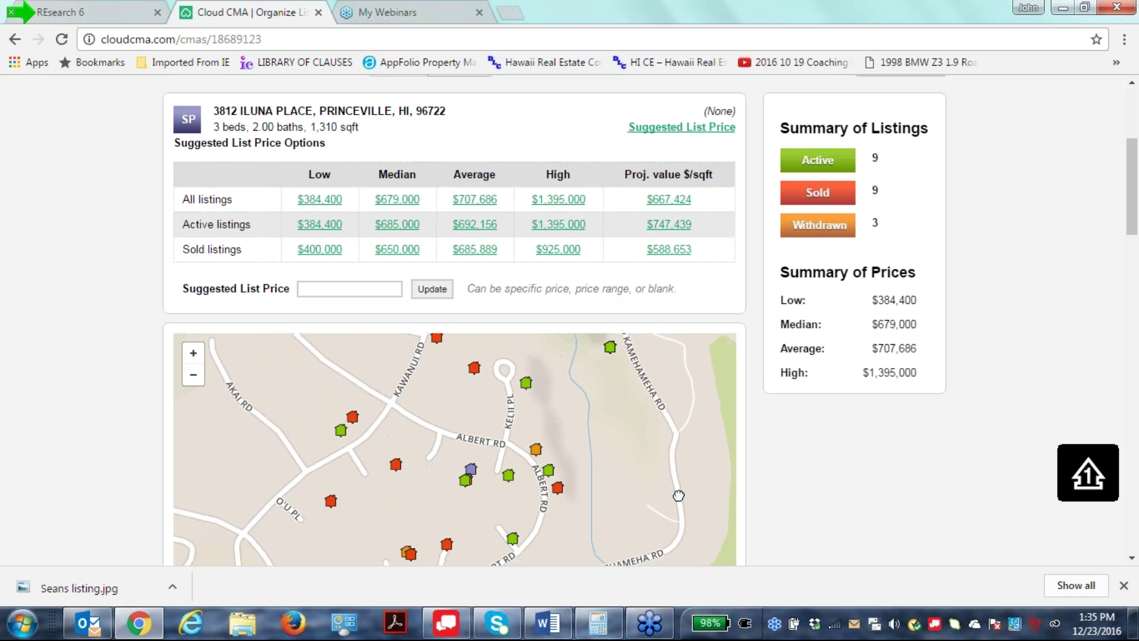
scroll(642, 488, down, 2)
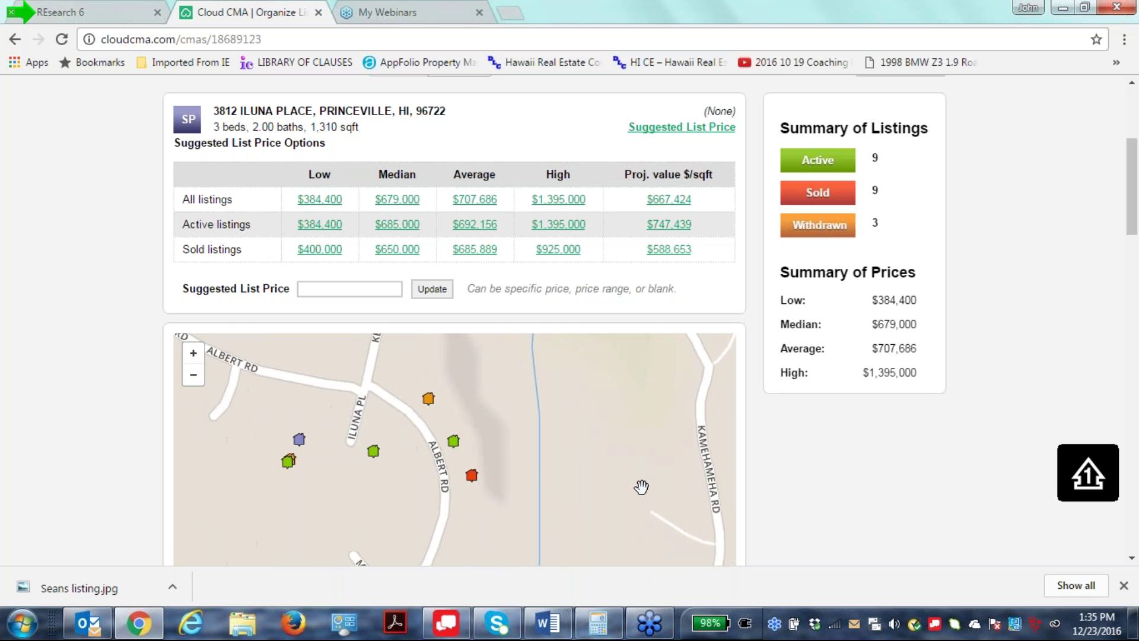
scroll(641, 487, down, 1)
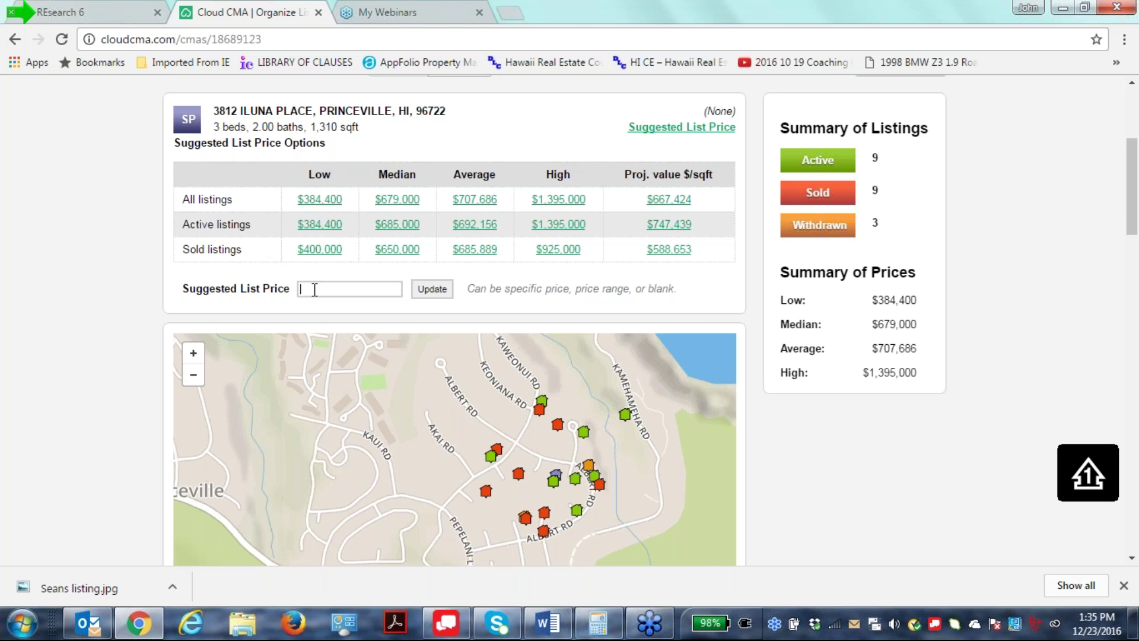
Enter '$650,000 to $685,000' as the suggested list price and update it.
mouse_move(1133, 622)
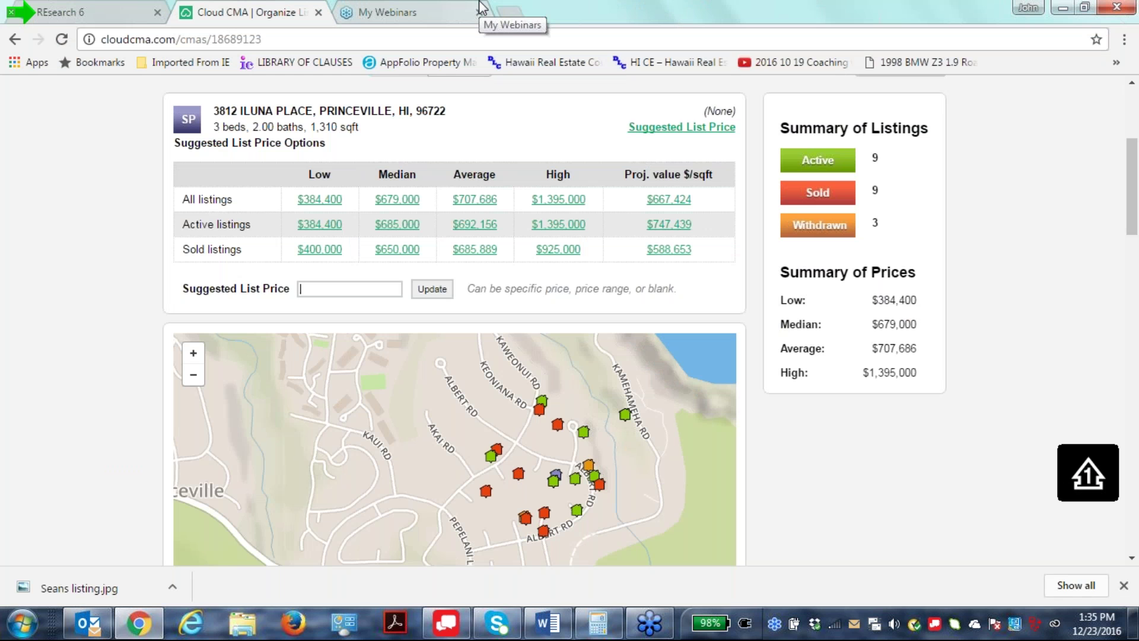
text($65)
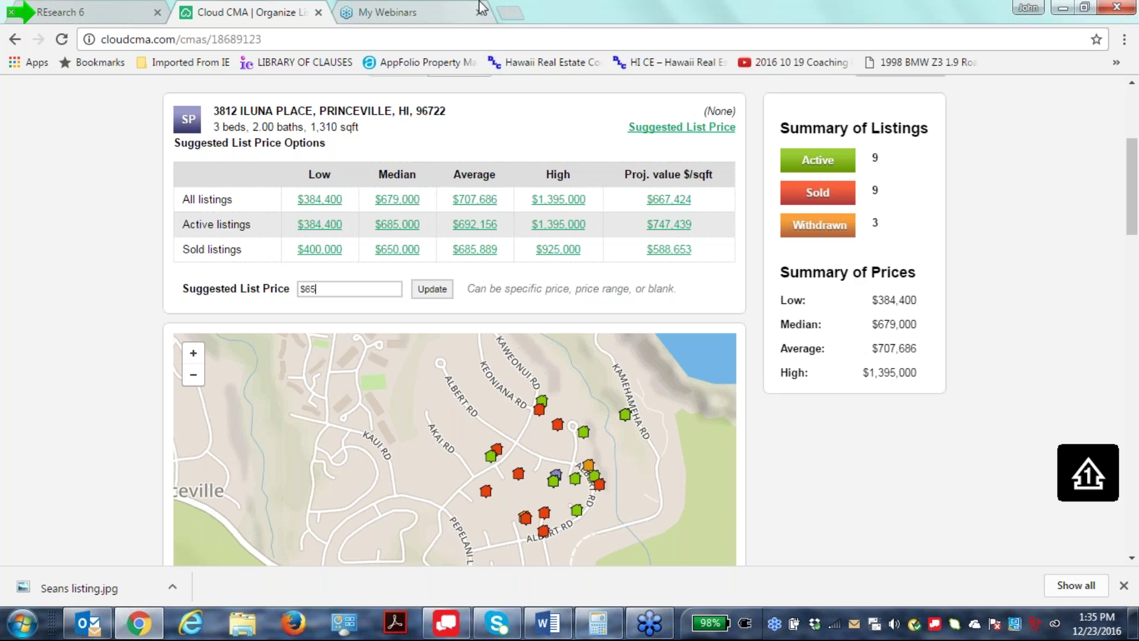
text(0,000 to $685,000)
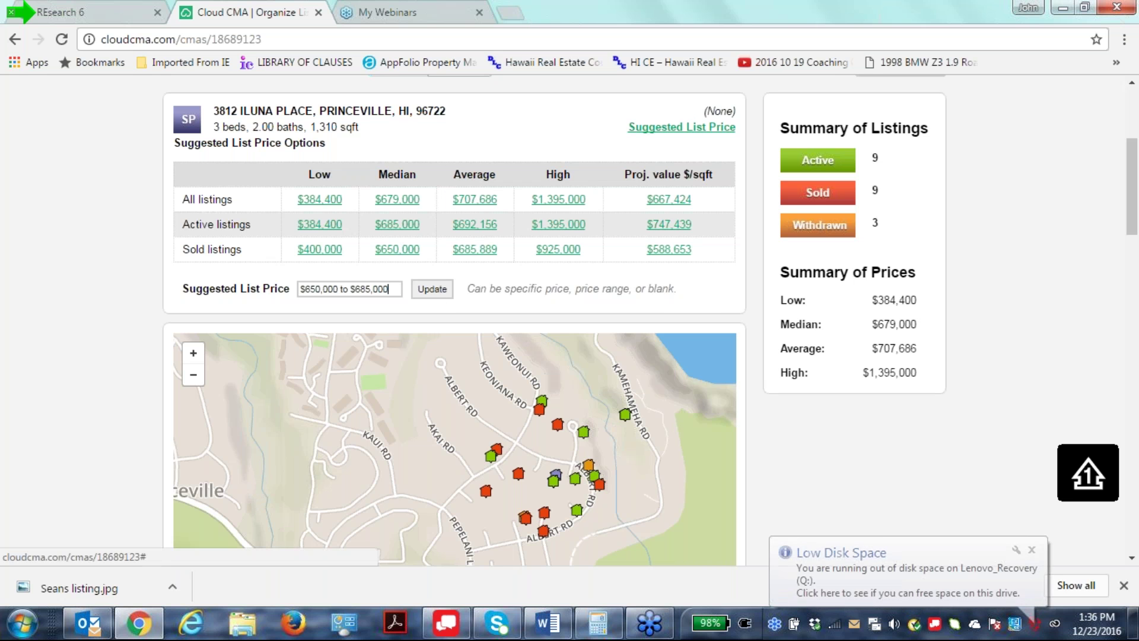
click(553, 122)
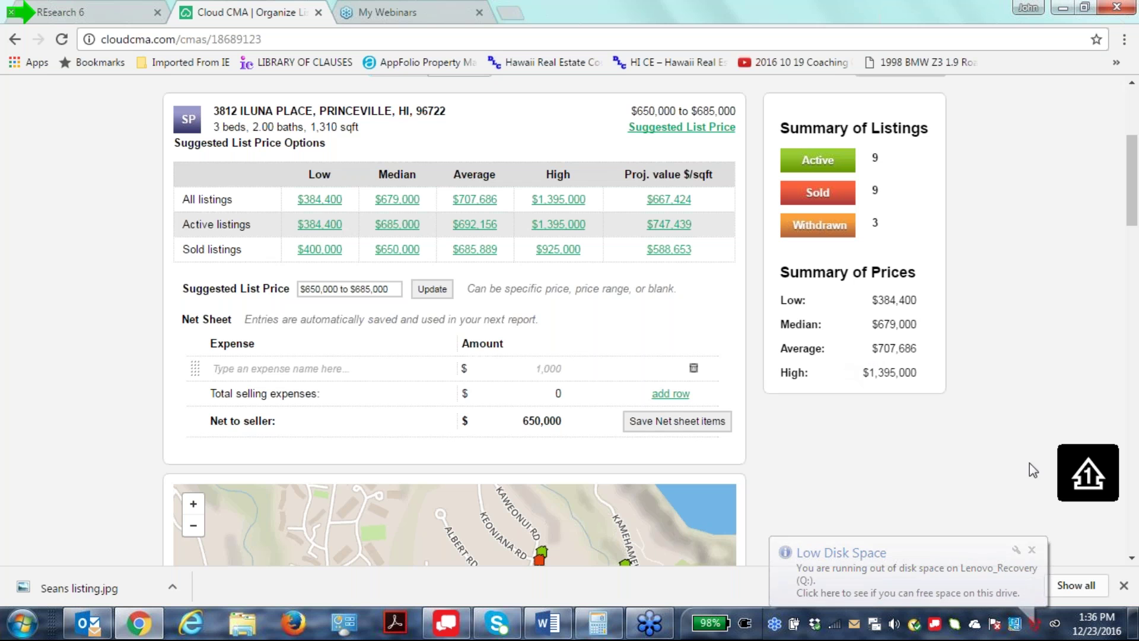
scroll(1009, 390, down, 1)
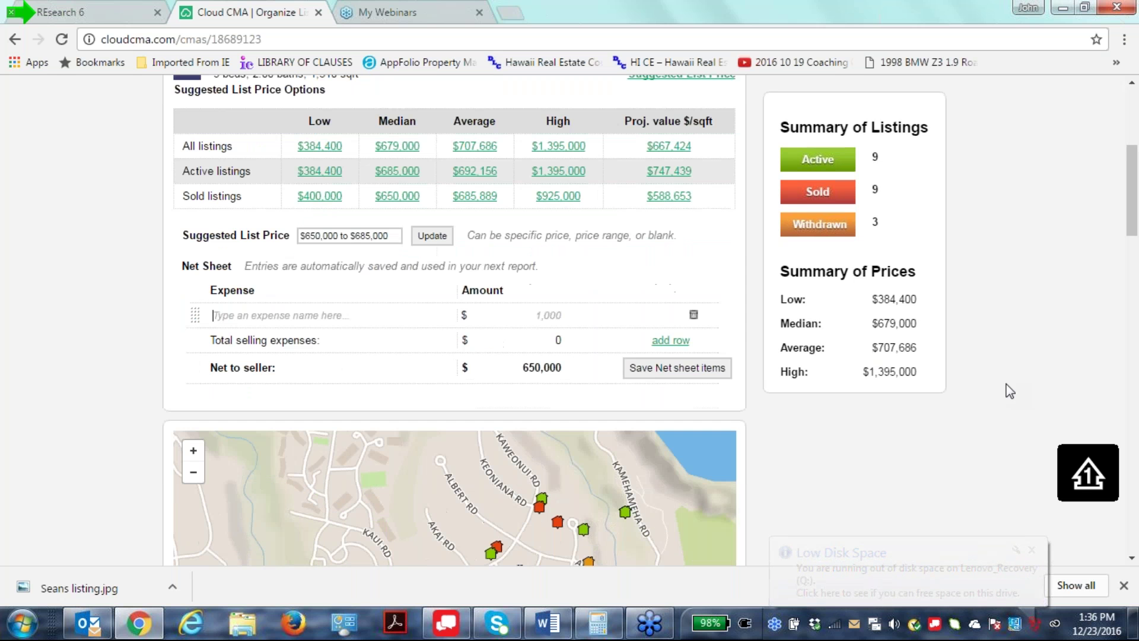
scroll(1009, 390, down, 1)
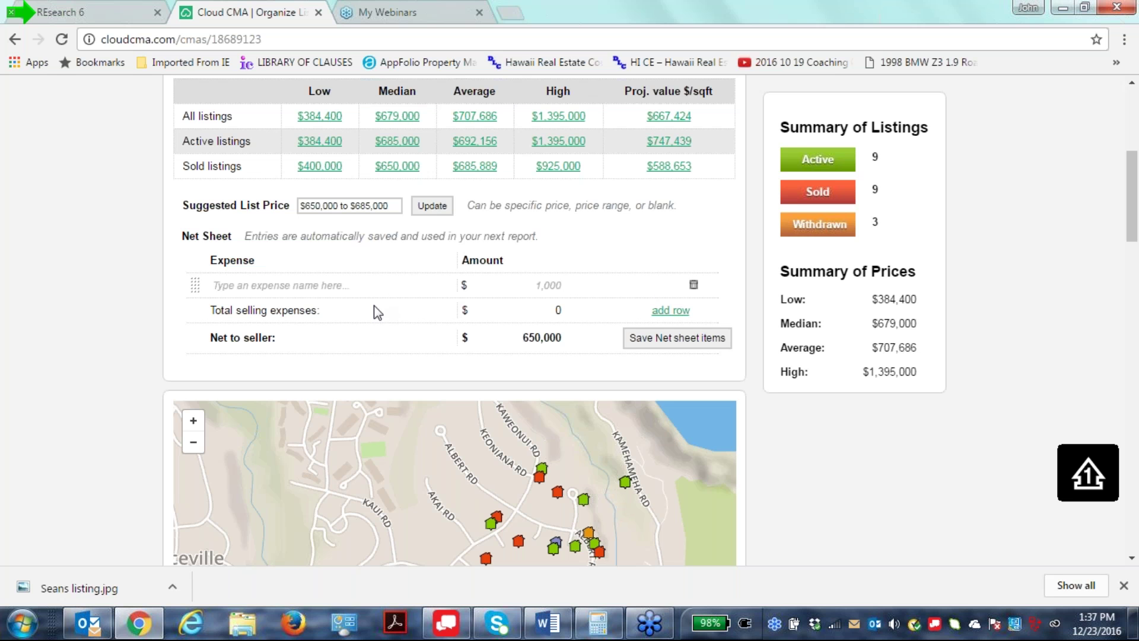
Add a 'prorata property taxes' net sheet expense and clear its default 1,000 amount.
text(prorat)
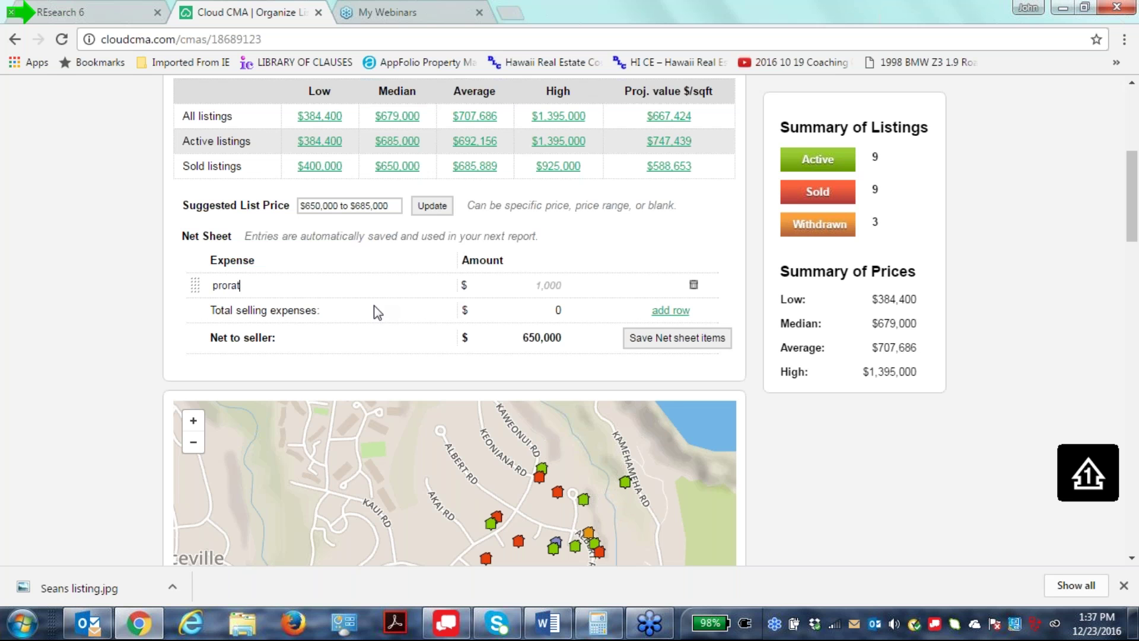
text(a property taxes)
click(556, 286)
drag(578, 287, 468, 285)
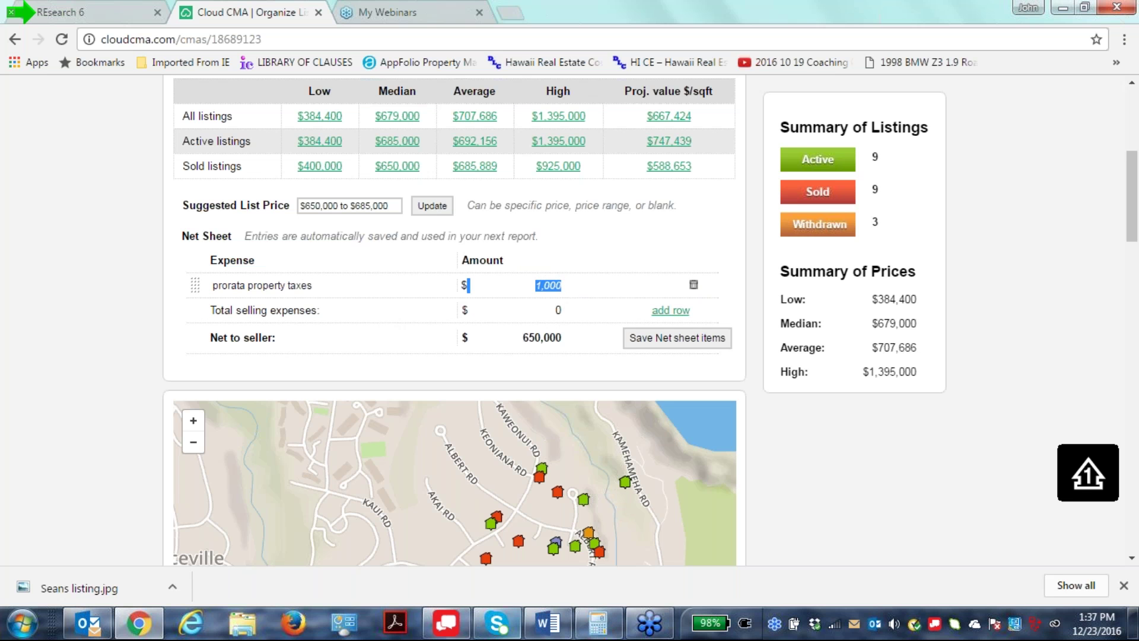
key(BackSpace)
scroll(679, 488, down, 2)
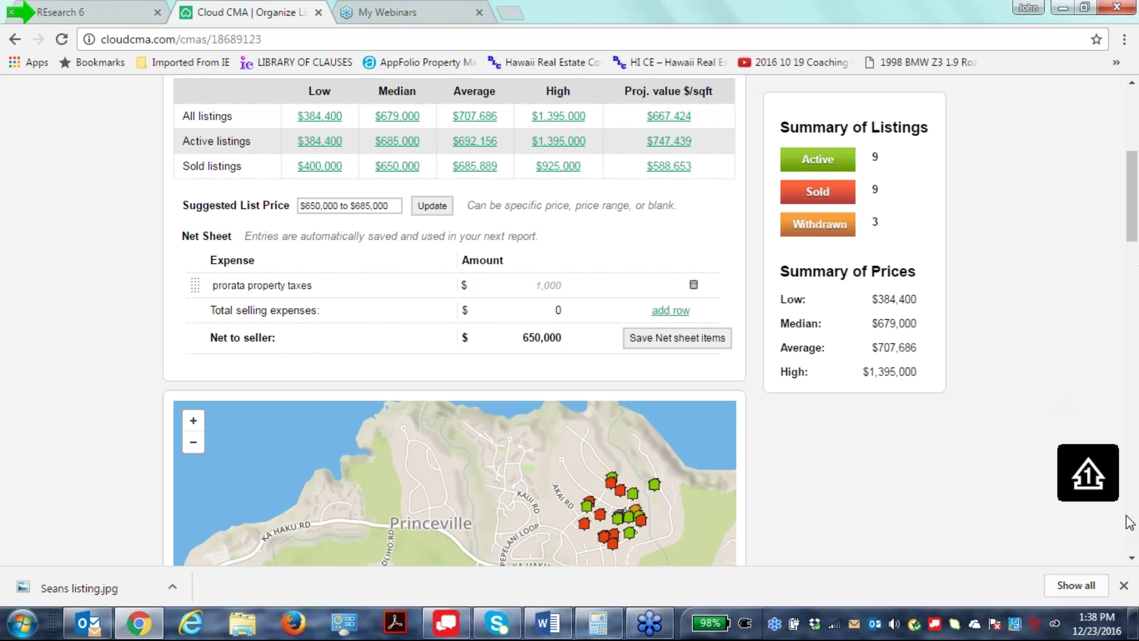
click(1130, 558)
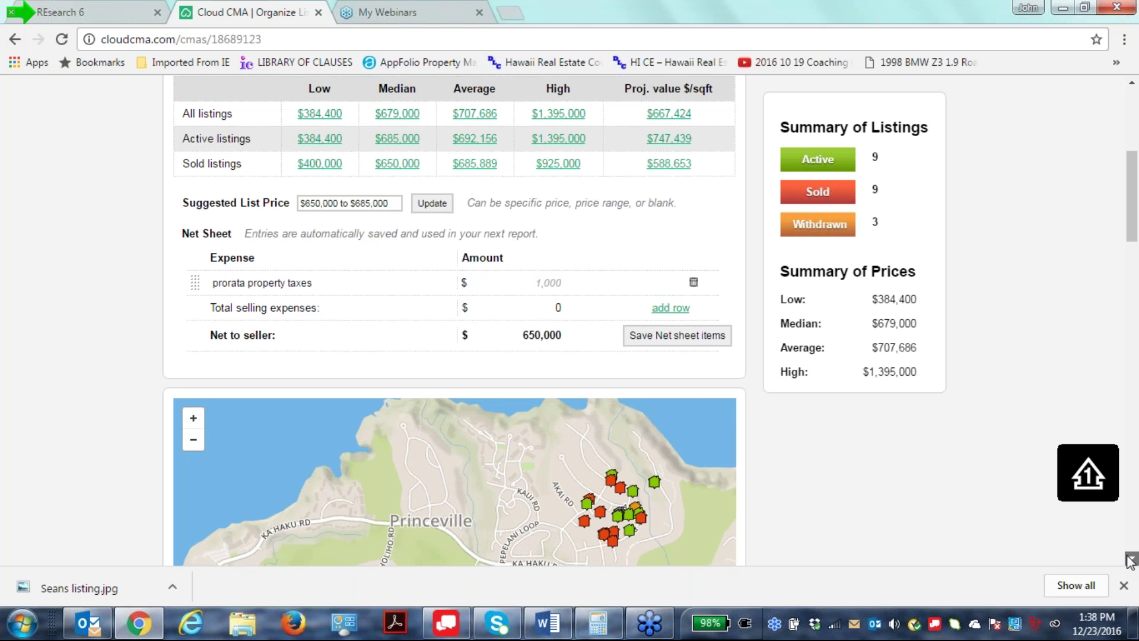
scroll(1130, 558, down, 10)
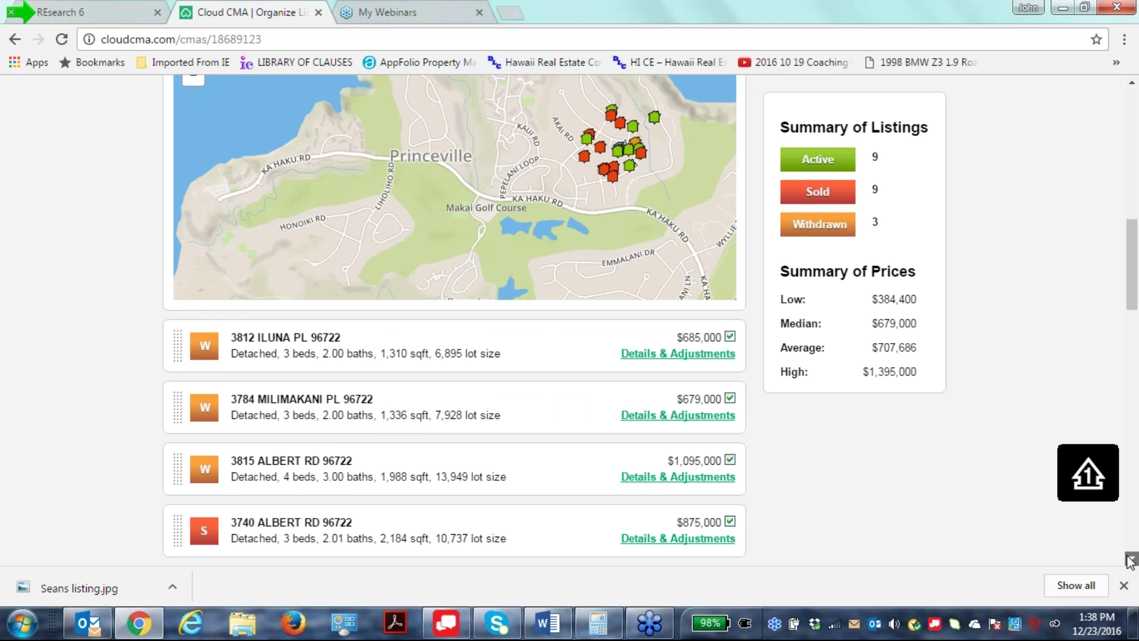
scroll(1130, 560, up, 4)
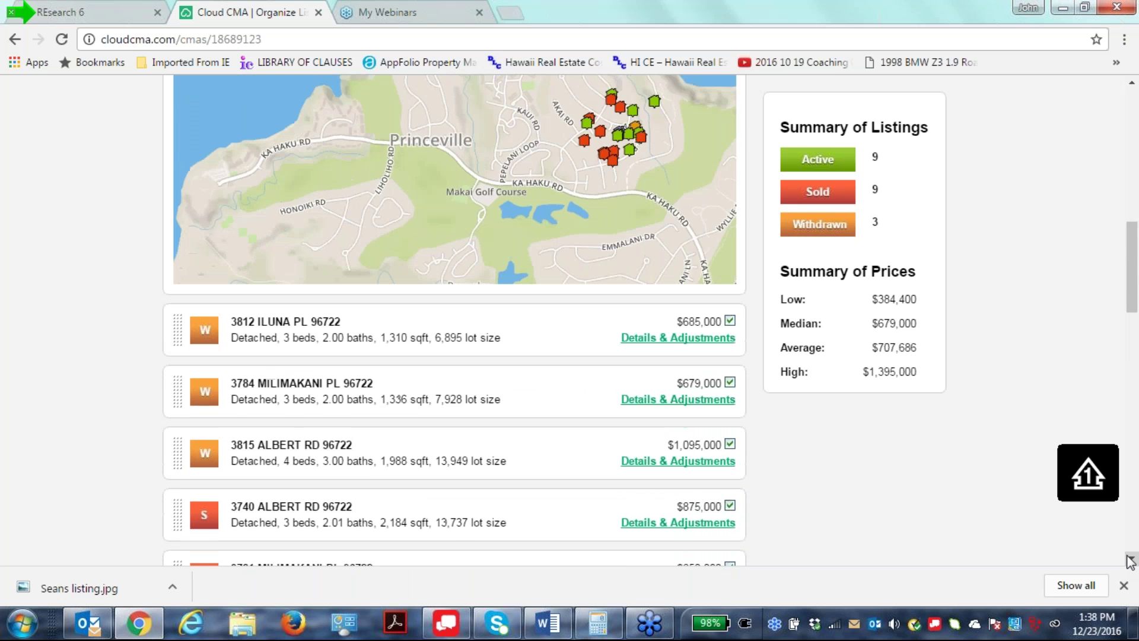
scroll(1130, 561, down, 4)
scroll(1131, 560, up, 1)
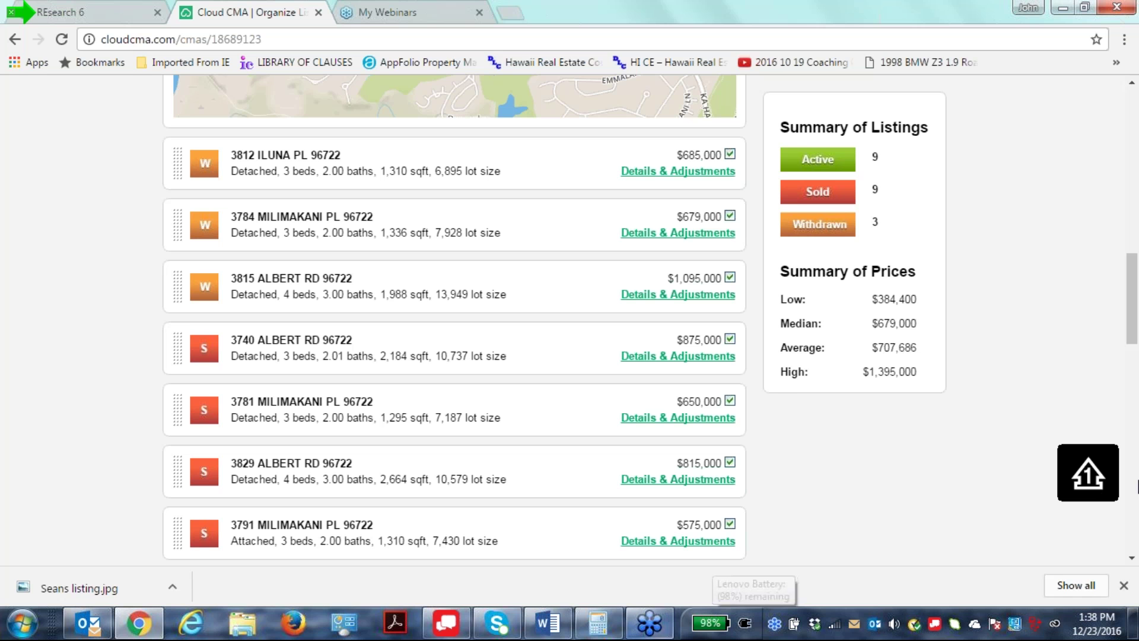
scroll(949, 532, down, 1)
scroll(949, 532, down, 6)
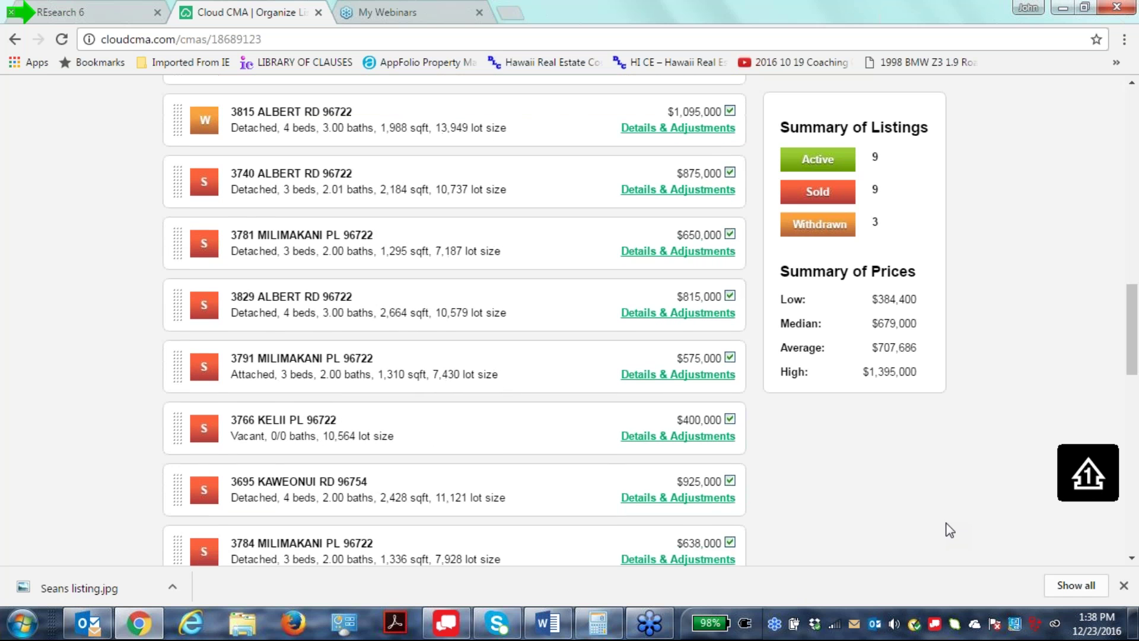
scroll(948, 521, down, 9)
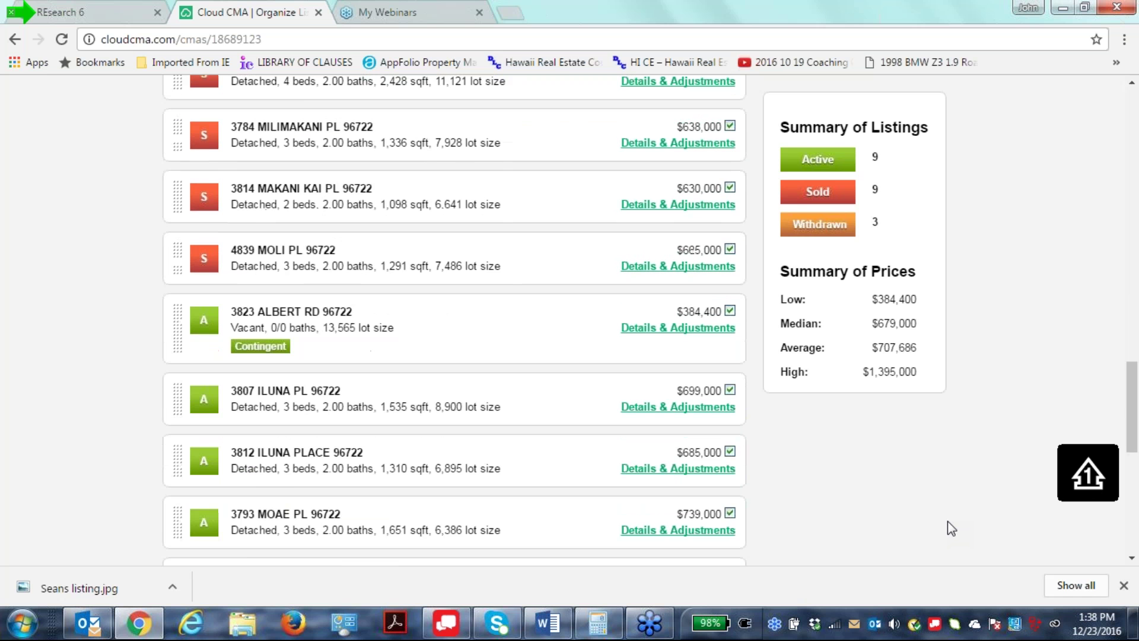
scroll(948, 521, down, 1)
scroll(948, 520, up, 10)
scroll(948, 521, up, 7)
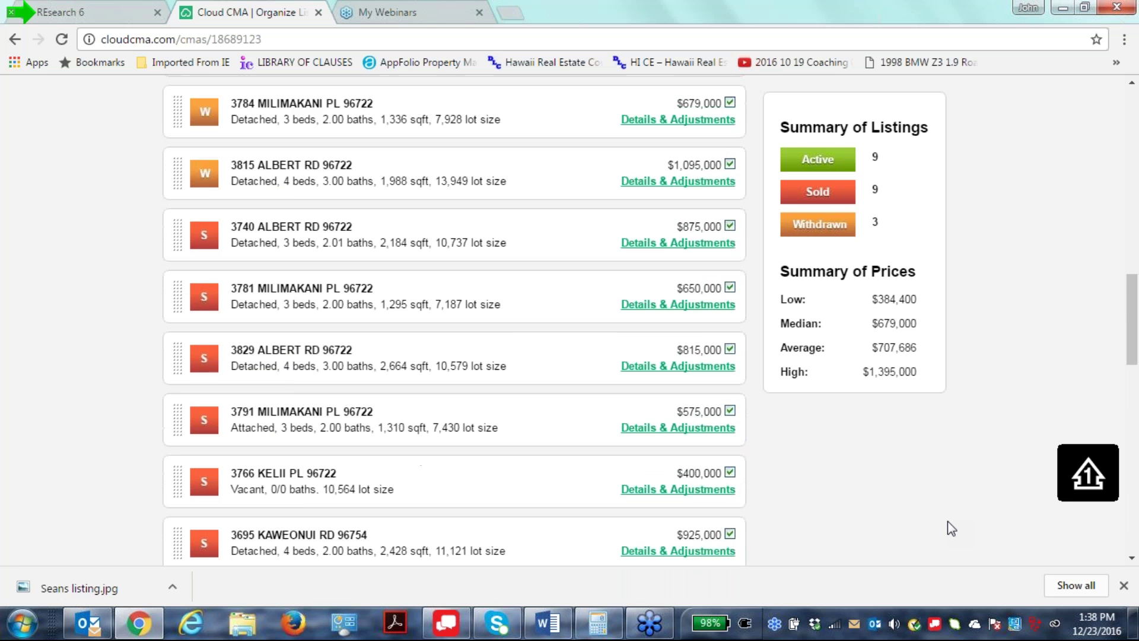
scroll(948, 520, down, 1)
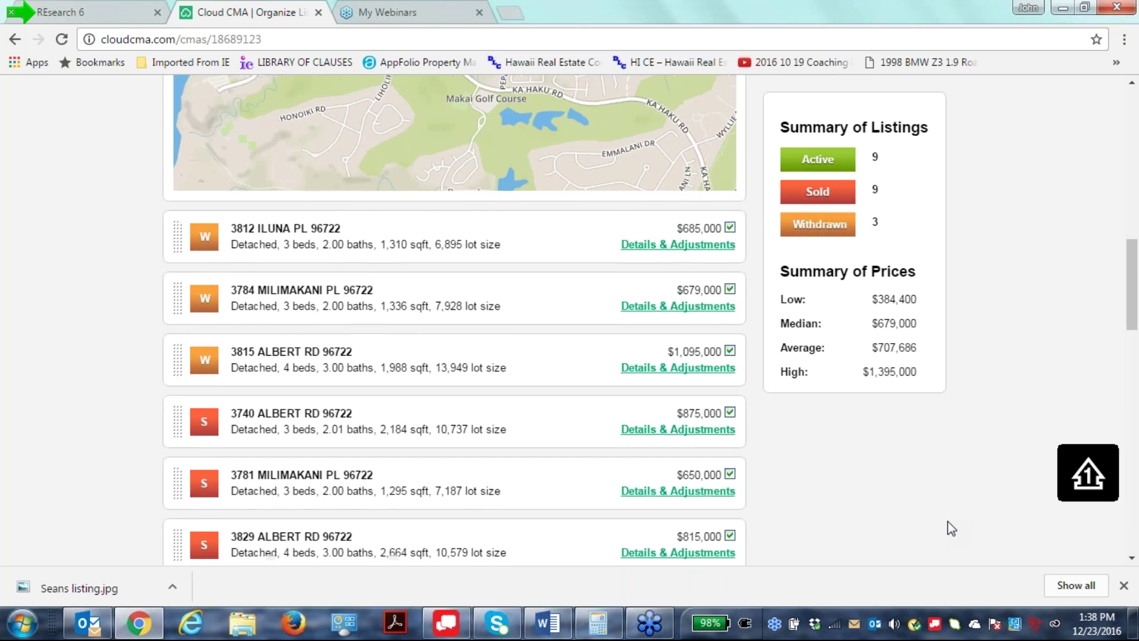
scroll(948, 521, down, 11)
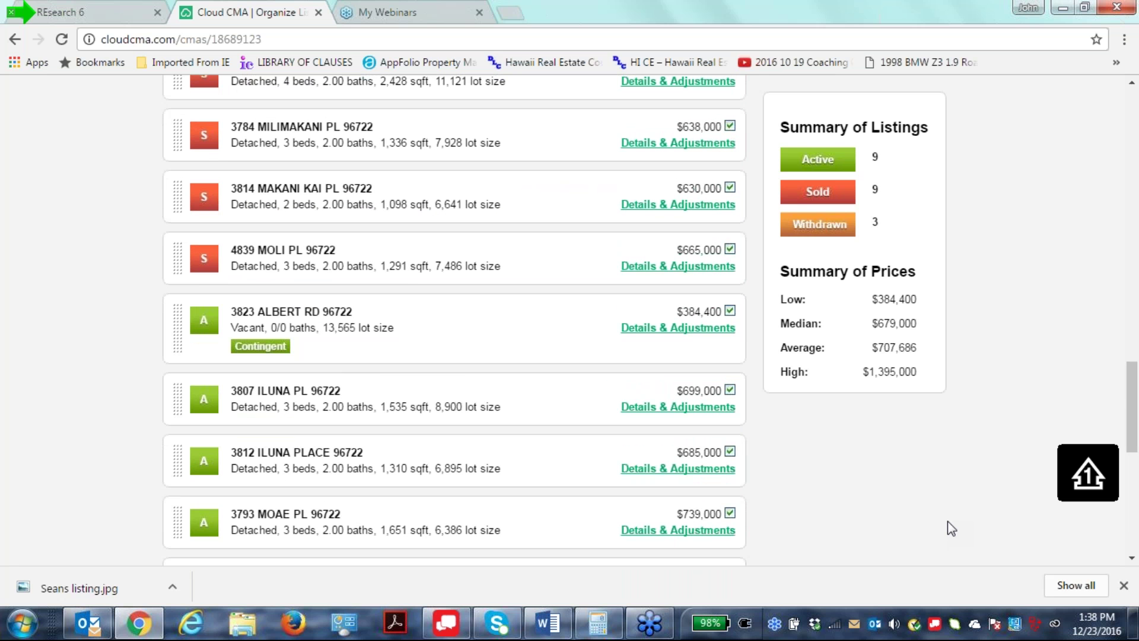
scroll(947, 525, up, 1)
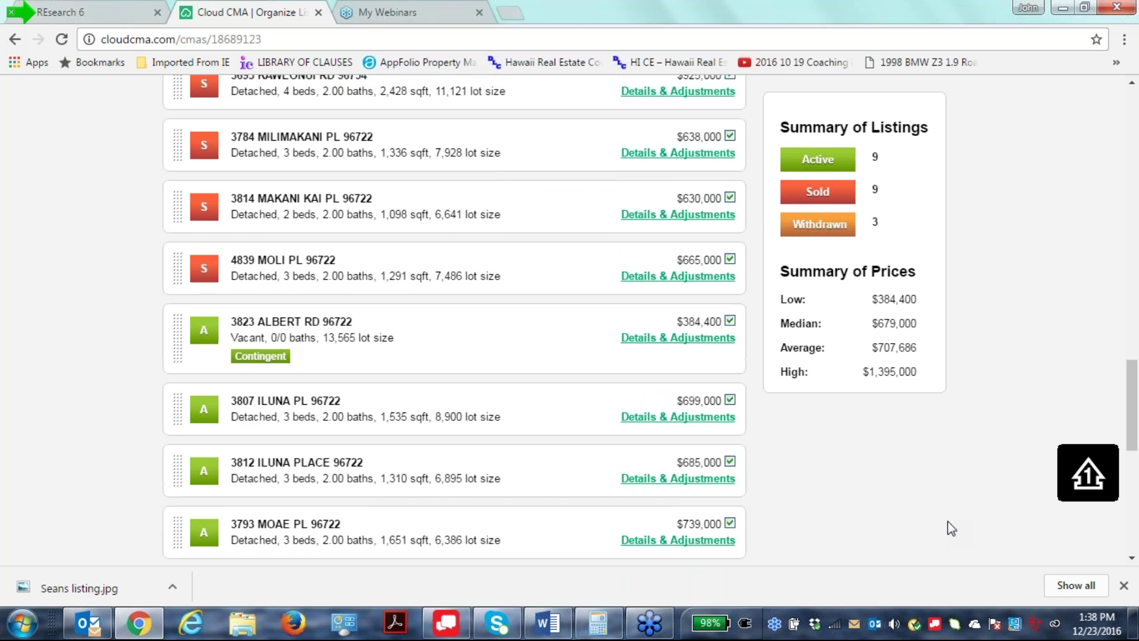
scroll(947, 521, up, 1)
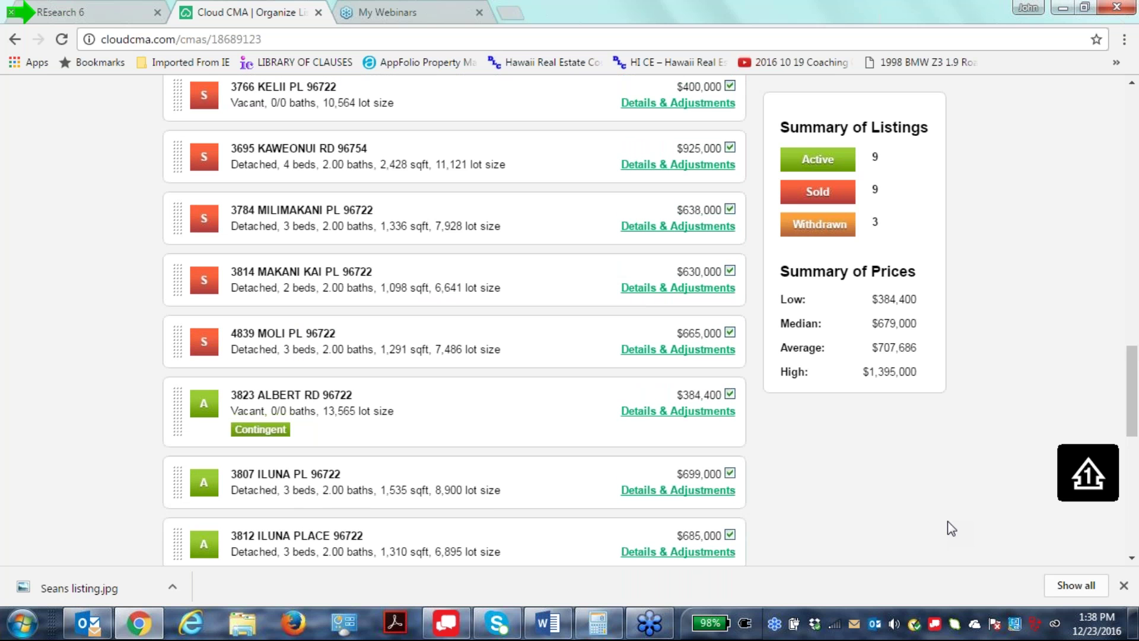
scroll(947, 522, down, 1)
scroll(948, 521, down, 8)
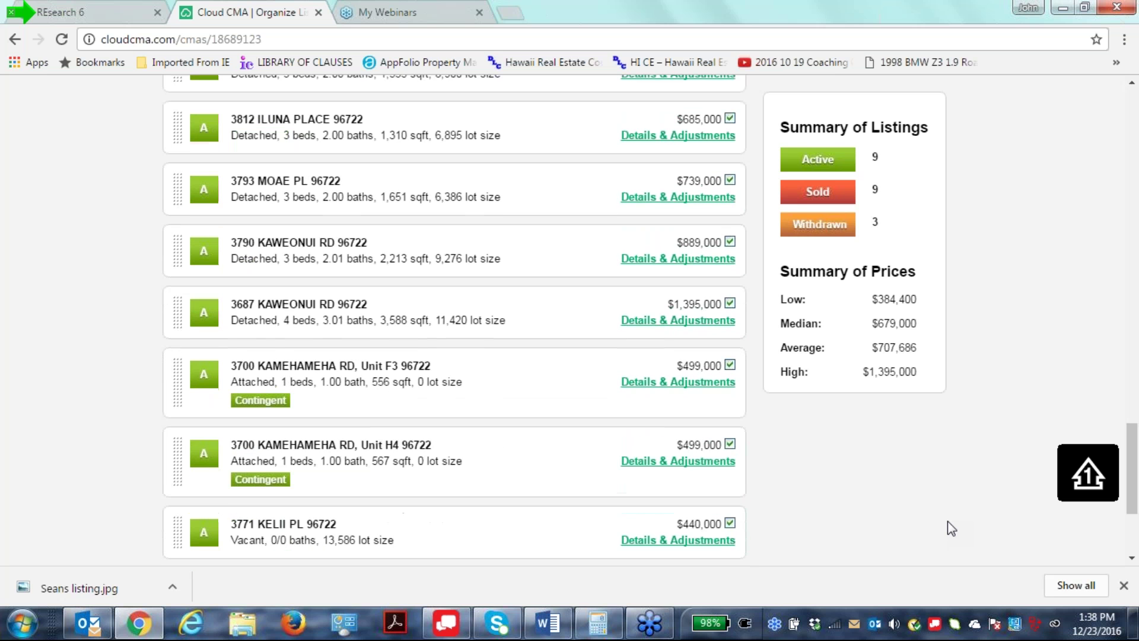
scroll(948, 521, up, 6)
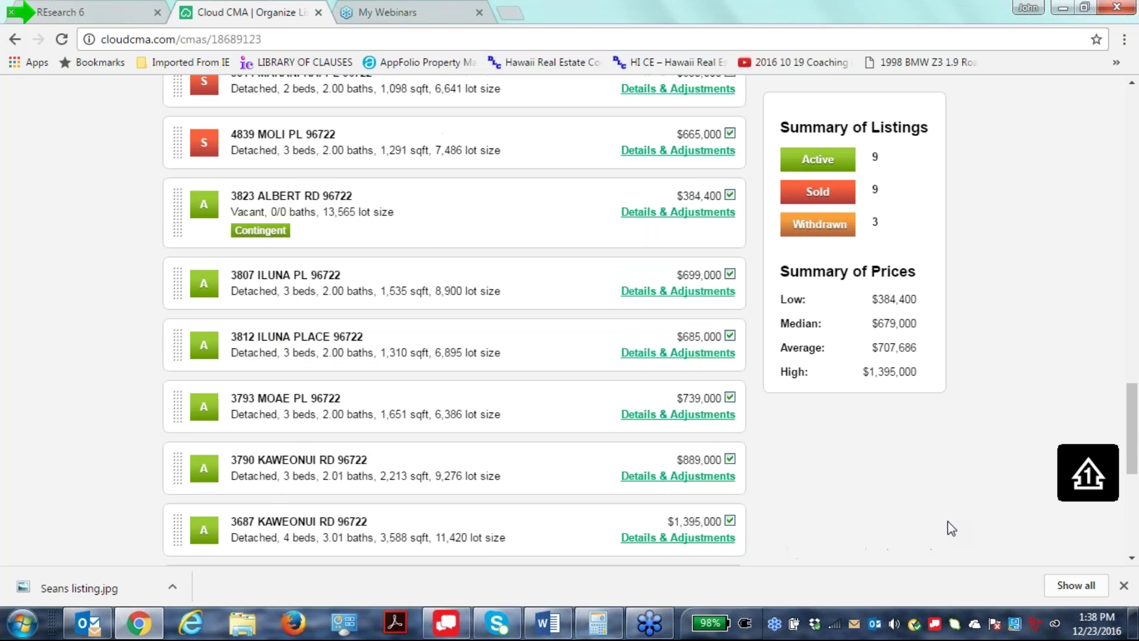
scroll(948, 521, up, 1)
scroll(948, 521, down, 1)
drag(175, 208, 173, 338)
drag(175, 142, 166, 368)
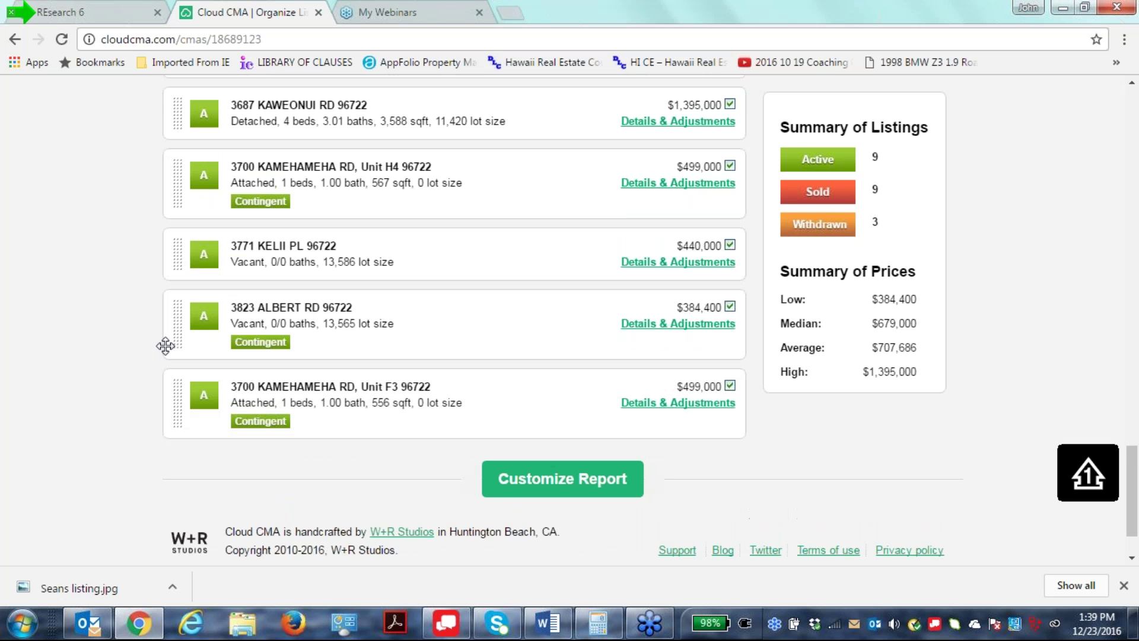
drag(177, 195, 169, 395)
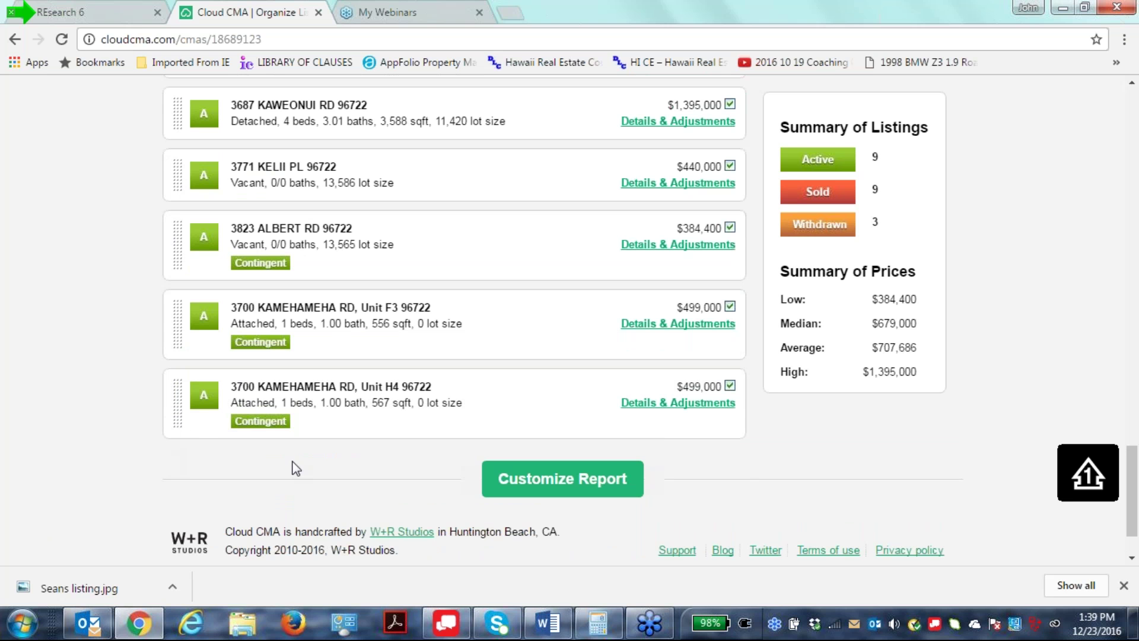
scroll(879, 478, up, 2)
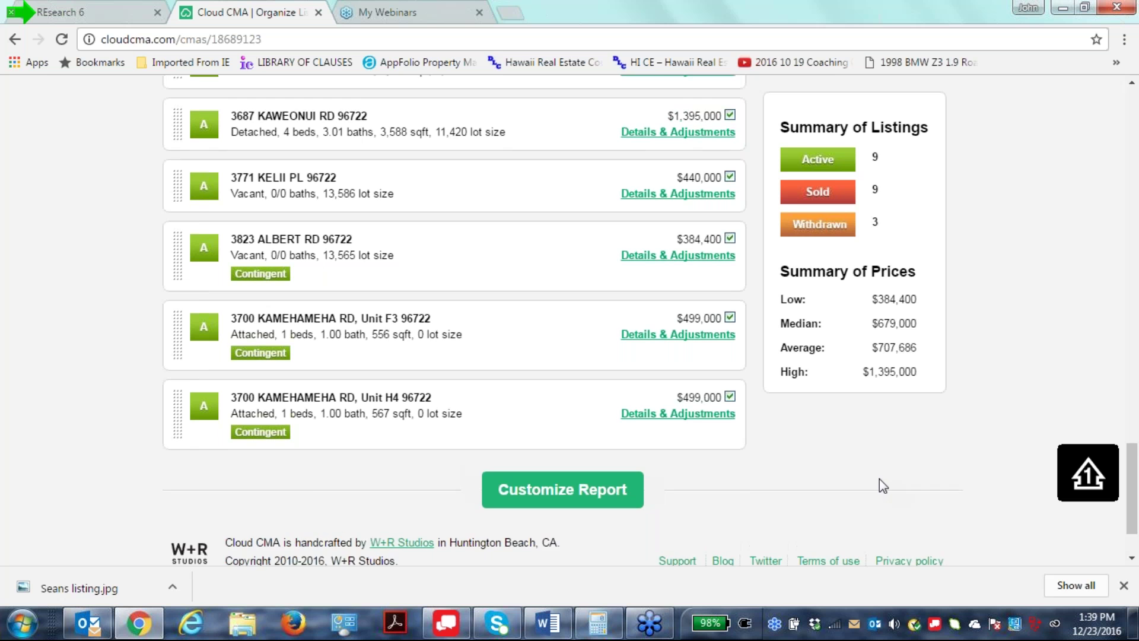
scroll(802, 507, up, 8)
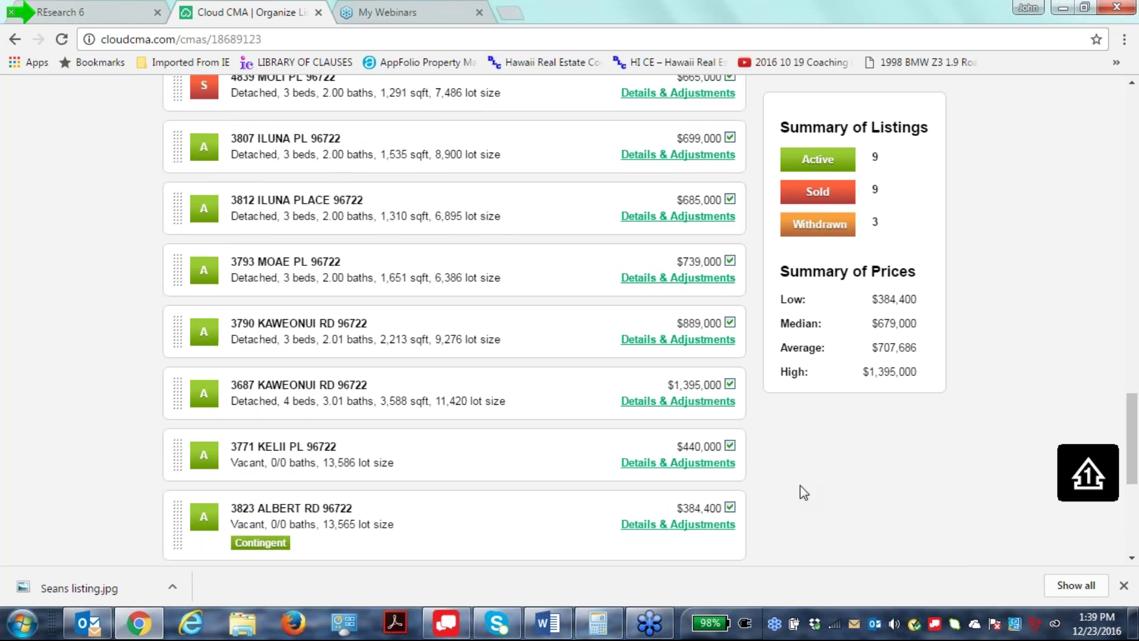
scroll(802, 492, up, 8)
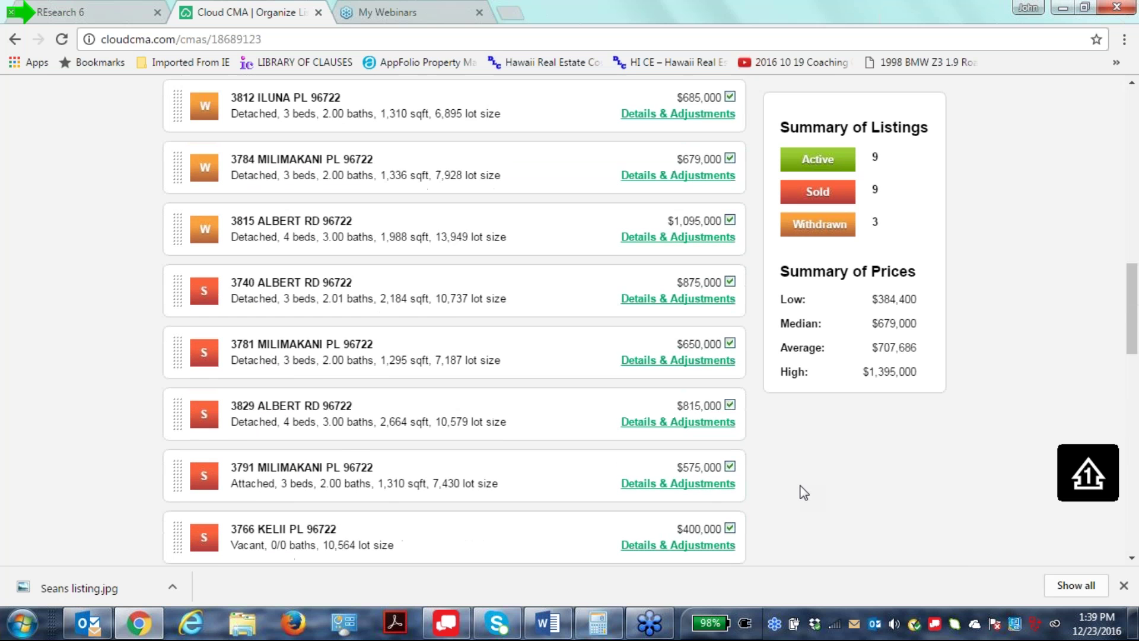
drag(171, 139, 162, 365)
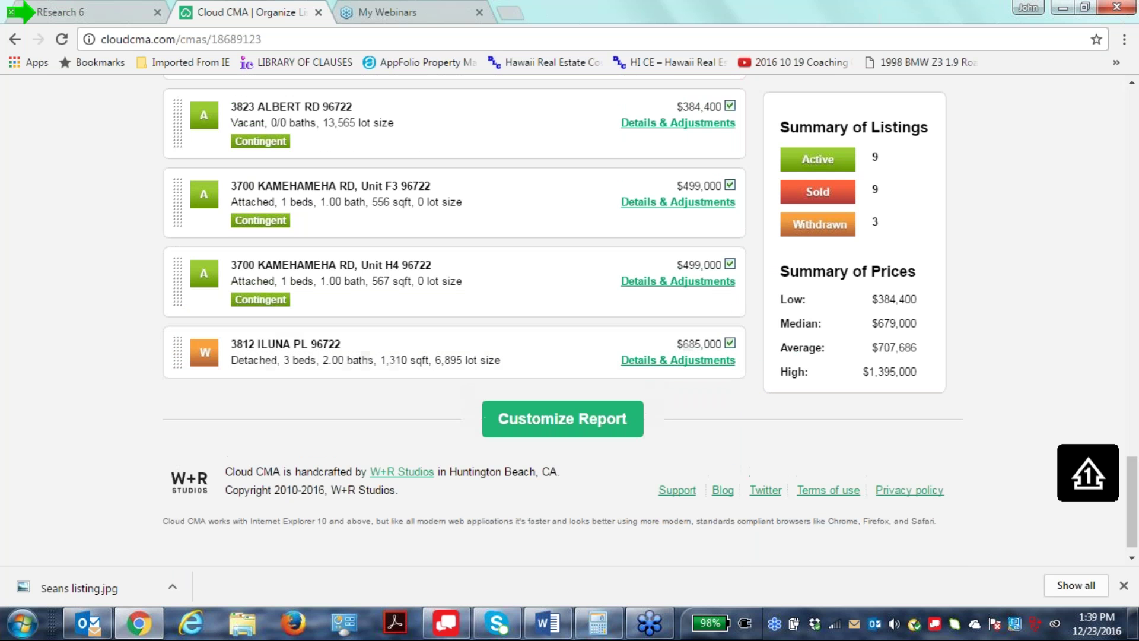
scroll(275, 557, up, 7)
scroll(455, 320, up, 11)
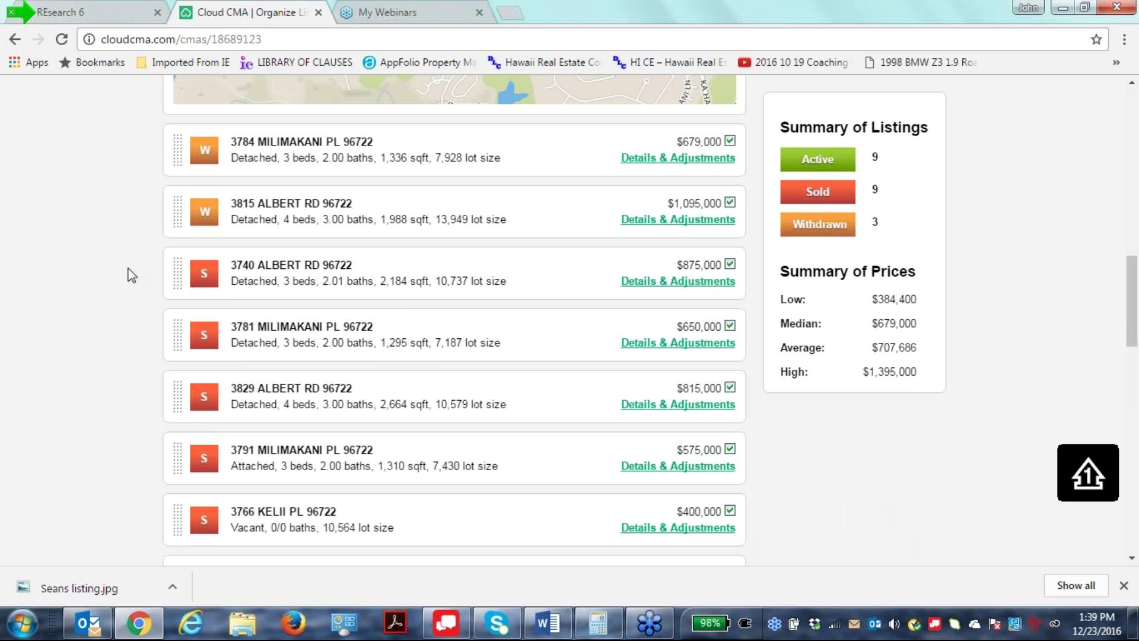
drag(176, 144, 181, 380)
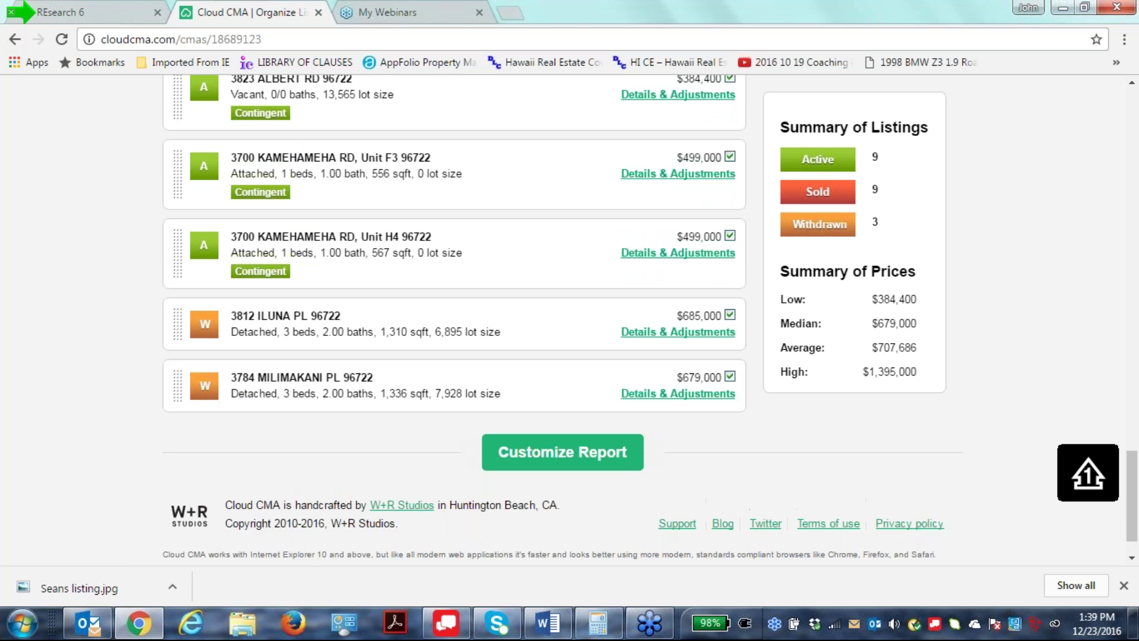
click(729, 316)
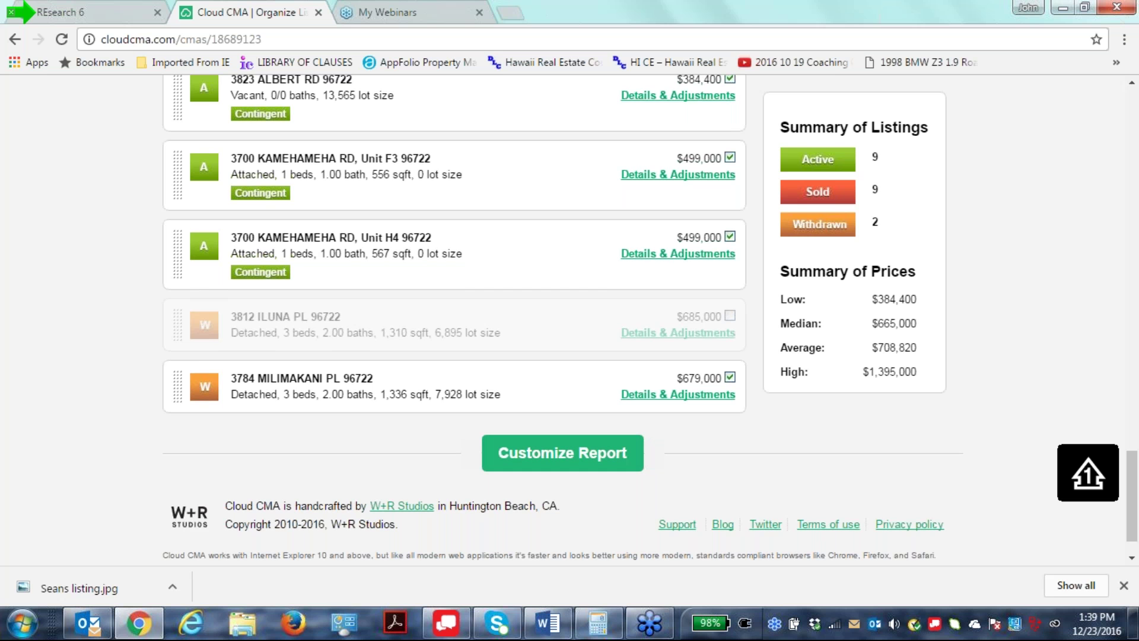
scroll(721, 555, up, 4)
scroll(361, 436, up, 15)
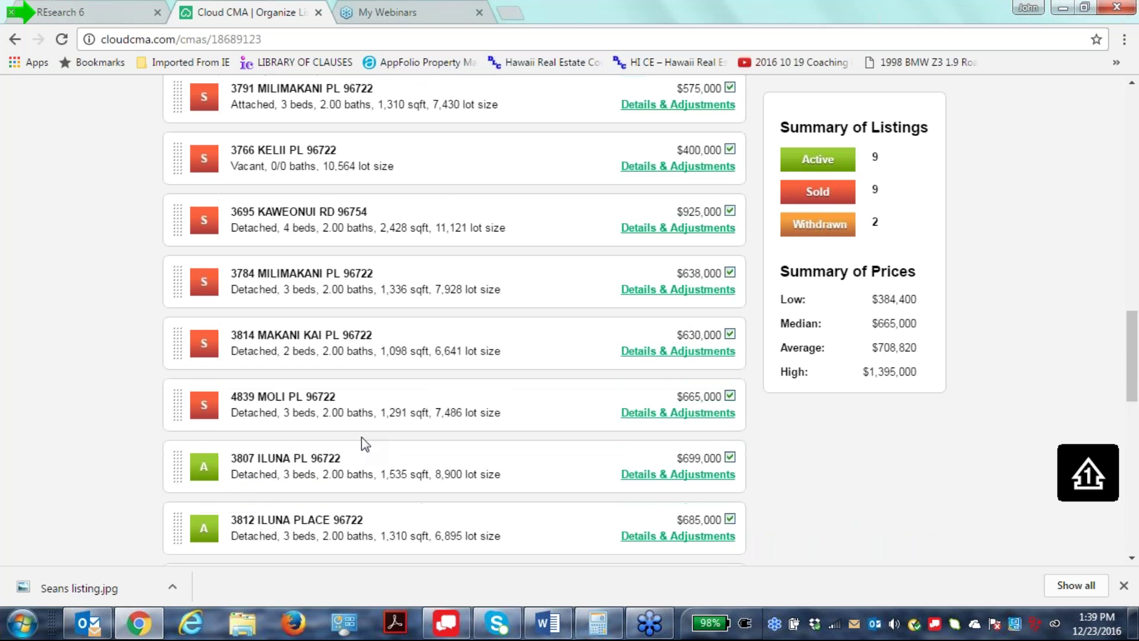
scroll(357, 445, up, 1)
drag(176, 261, 180, 348)
scroll(483, 571, up, 7)
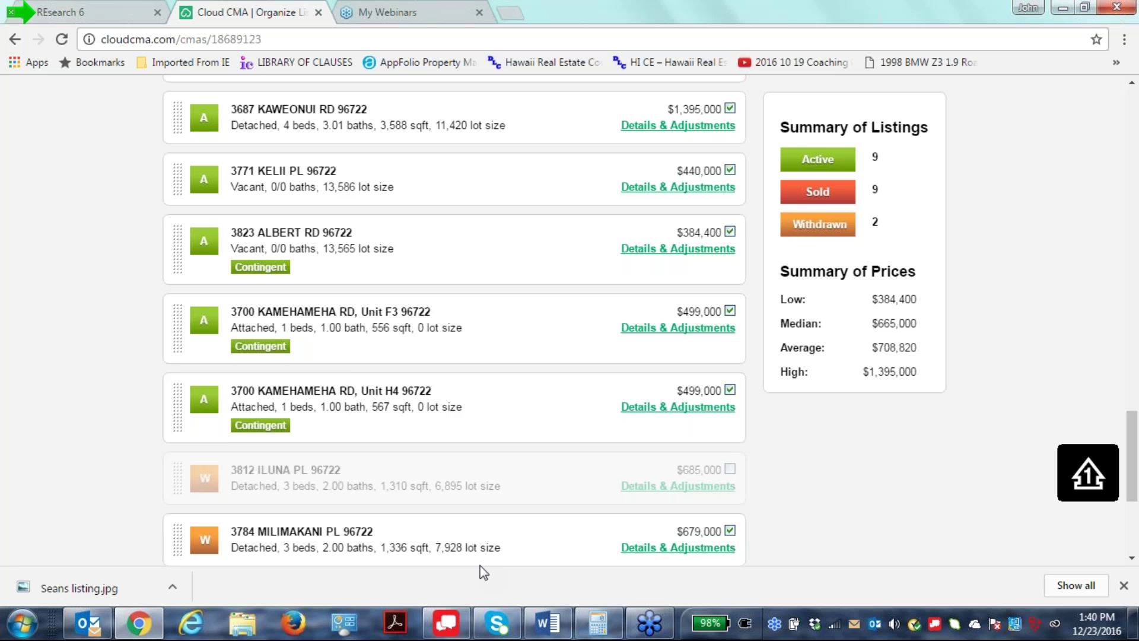
scroll(482, 571, up, 4)
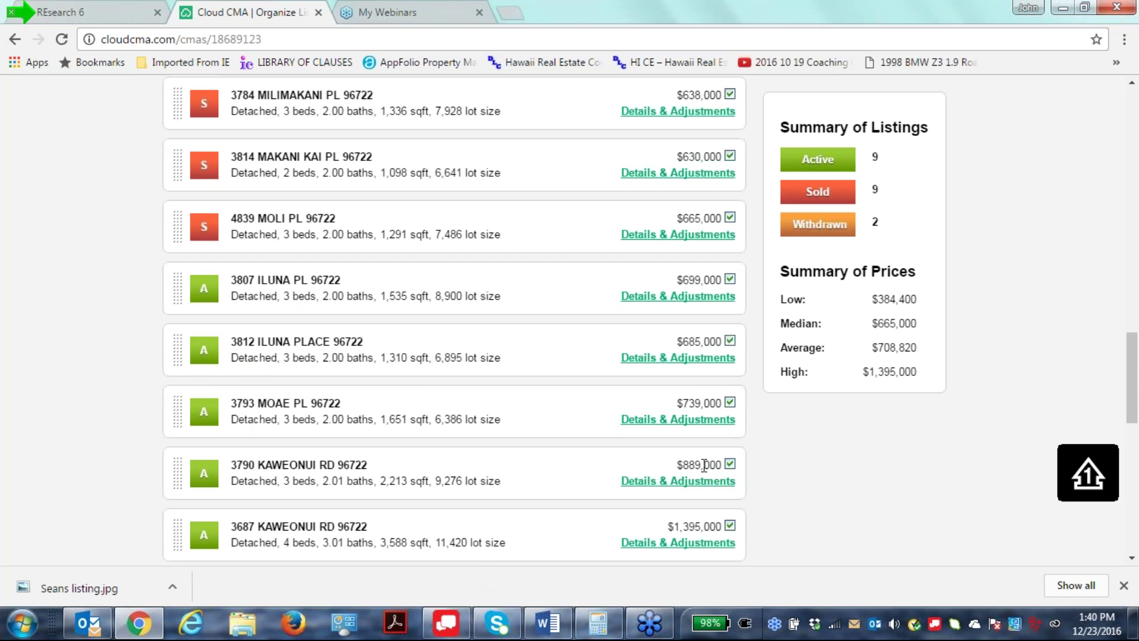
scroll(702, 464, up, 4)
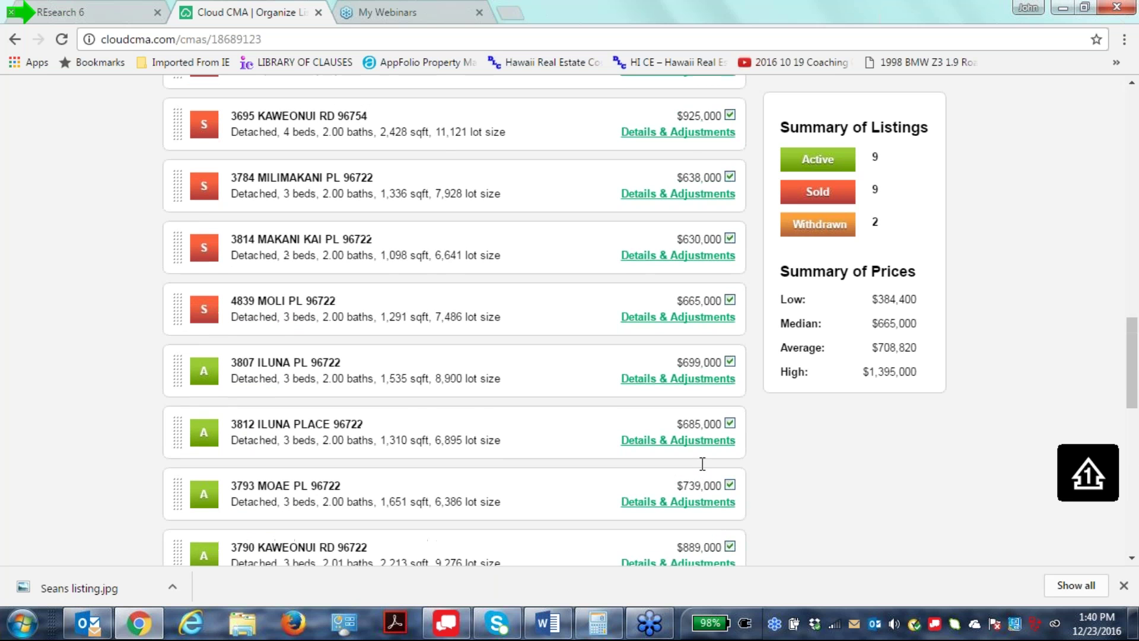
scroll(702, 464, down, 1)
scroll(701, 463, down, 4)
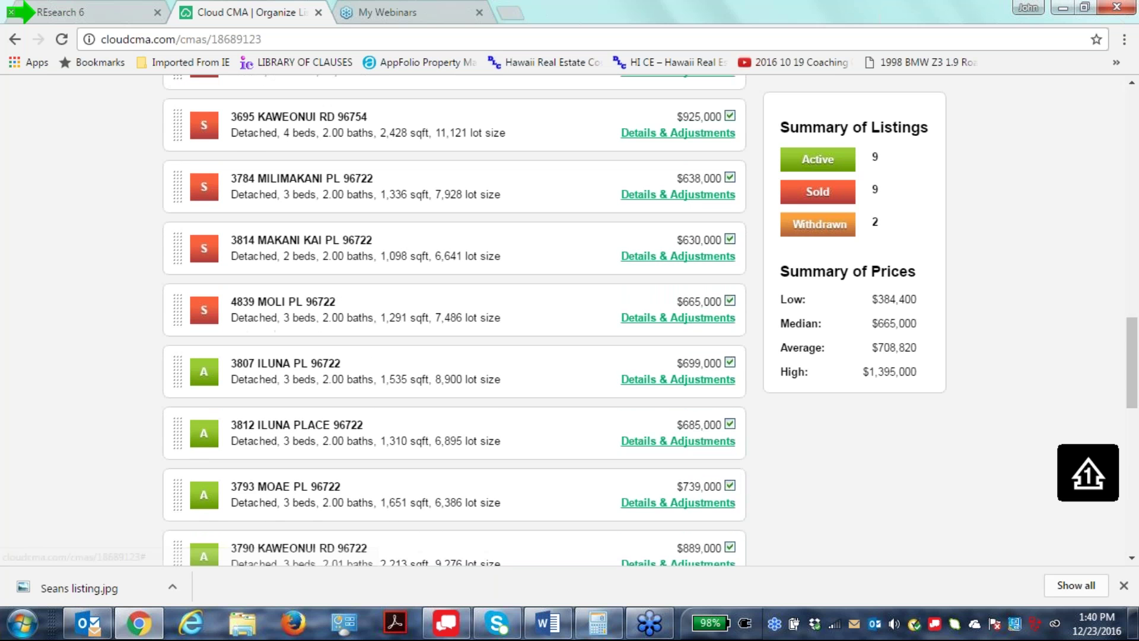
scroll(379, 373, down, 2)
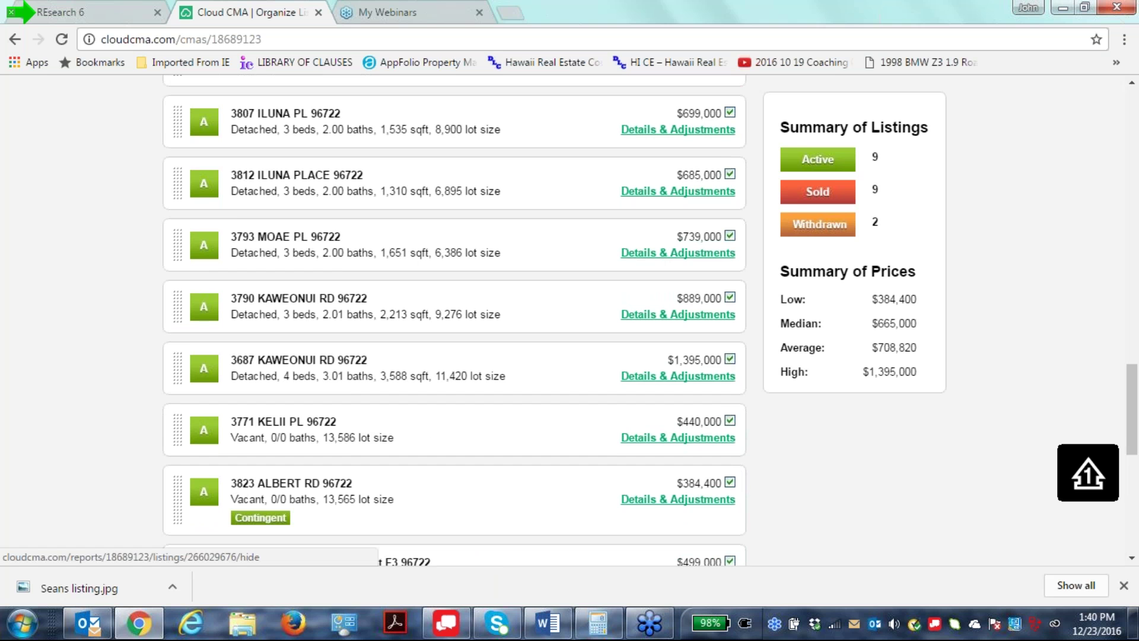
click(729, 359)
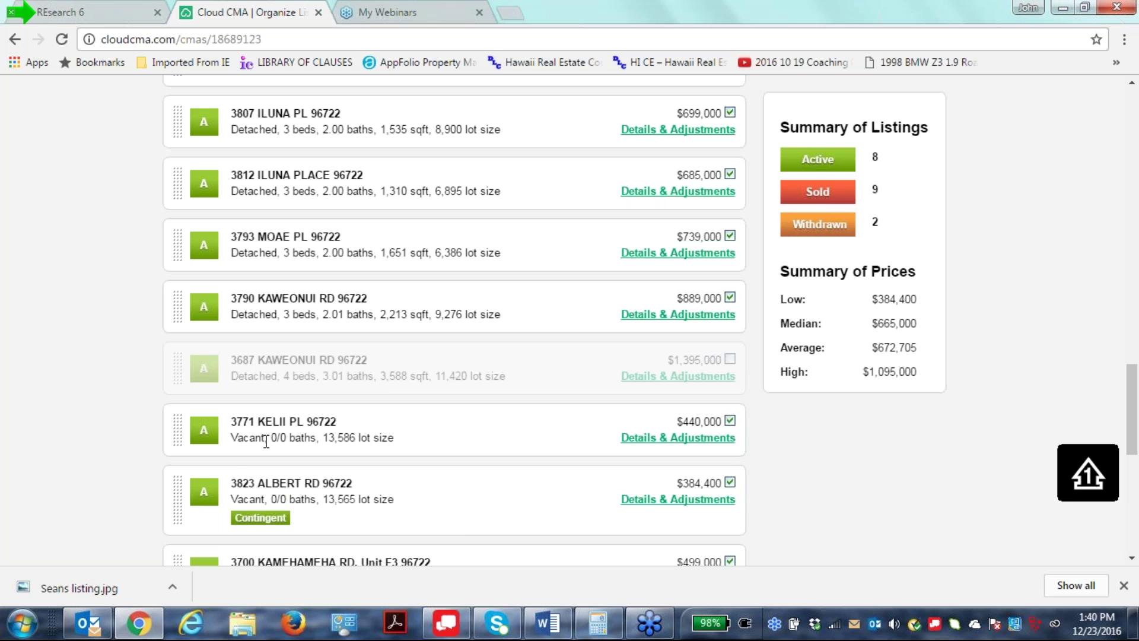
click(729, 421)
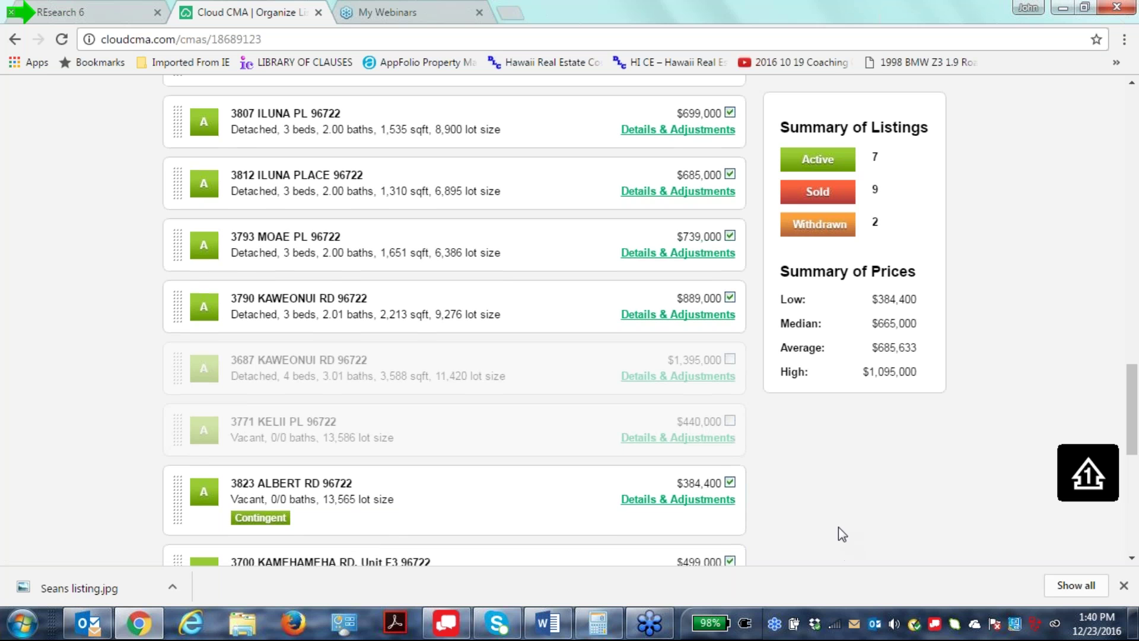
click(730, 484)
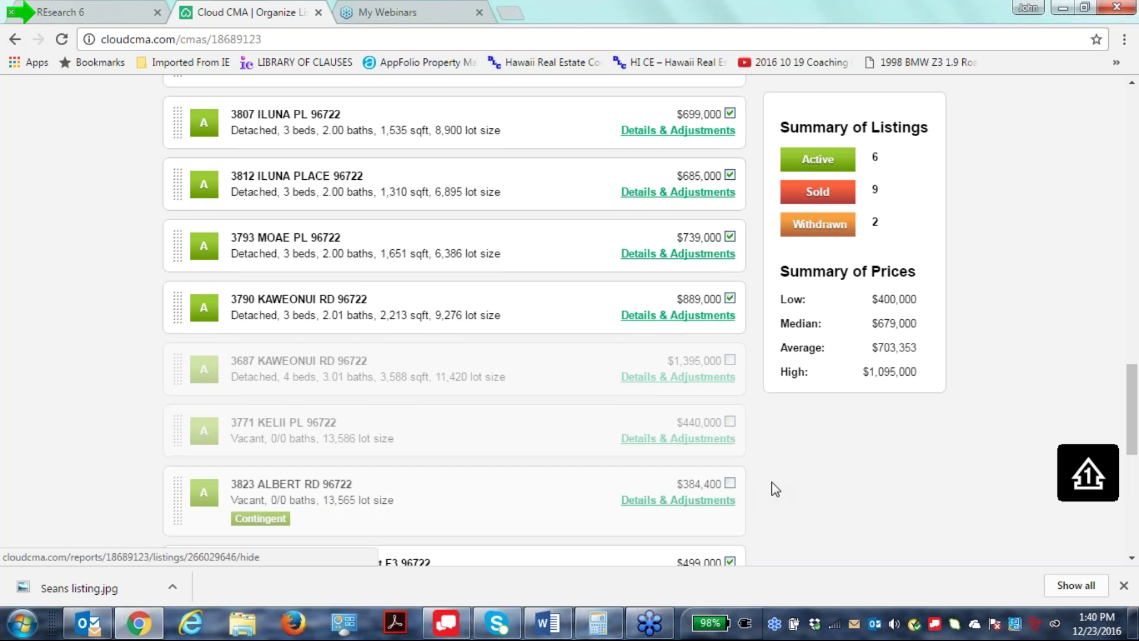
scroll(804, 486, down, 1)
scroll(805, 486, down, 2)
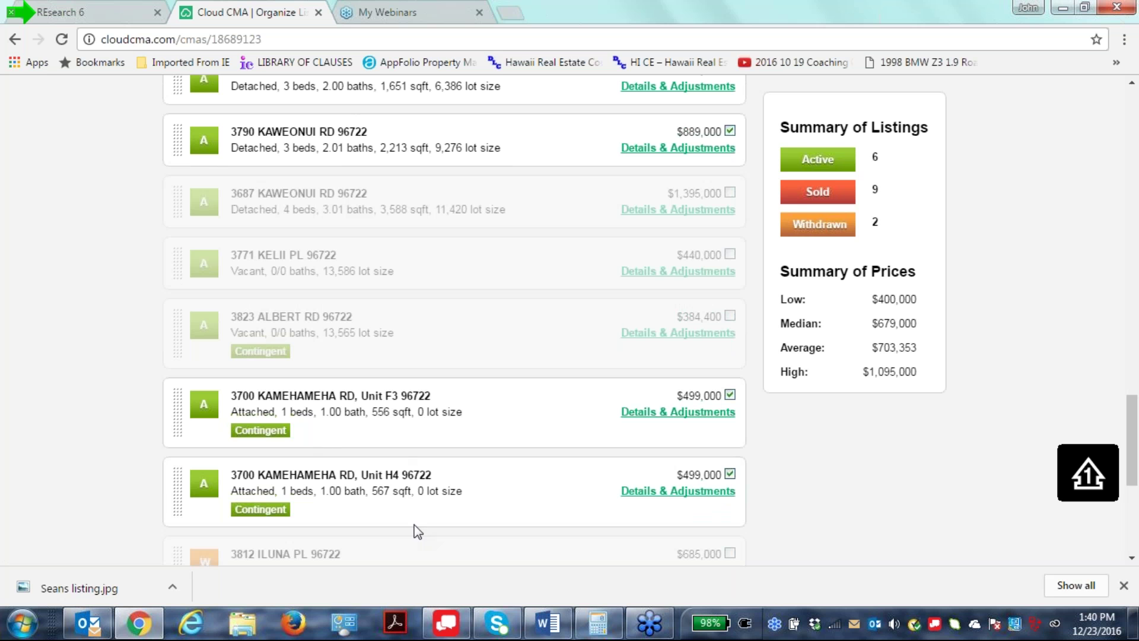
scroll(749, 485, down, 5)
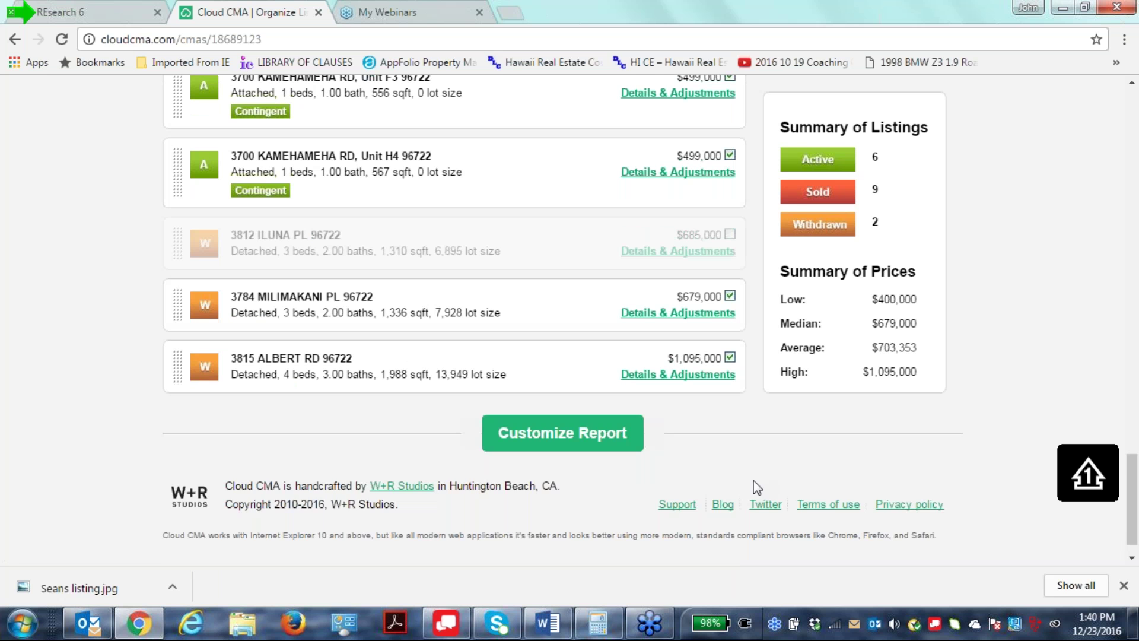
scroll(754, 480, up, 5)
scroll(753, 481, down, 3)
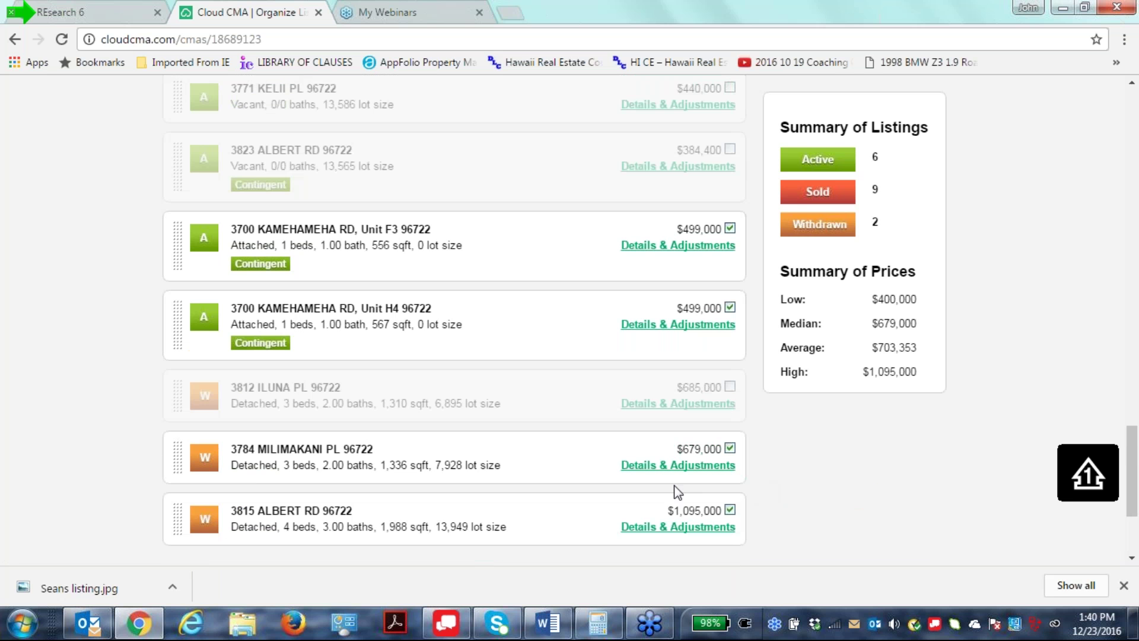
click(729, 307)
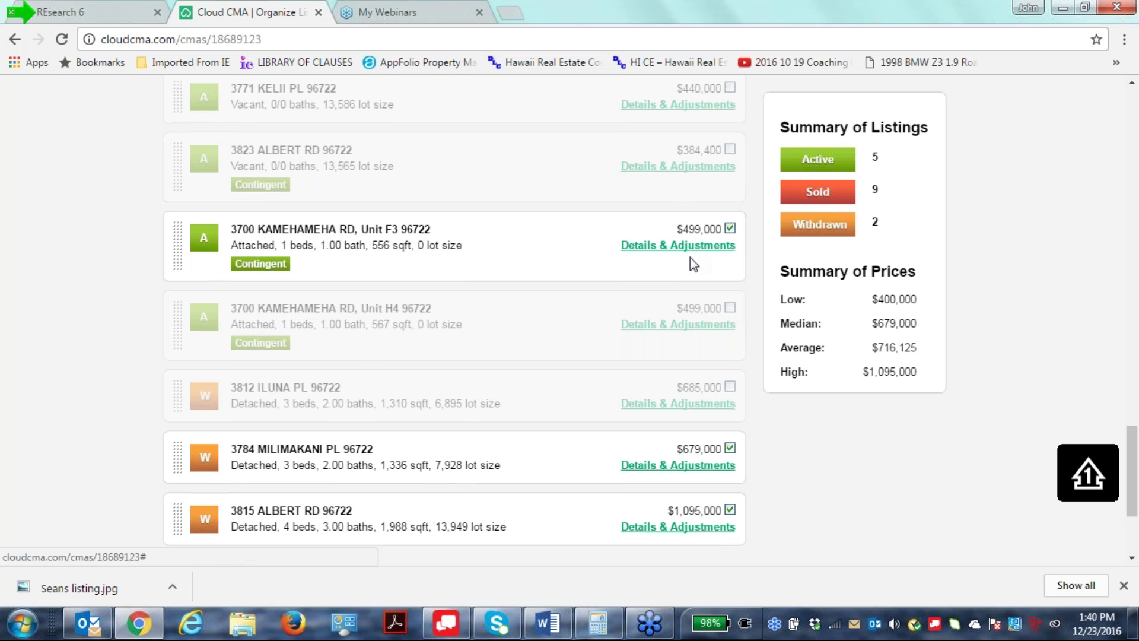
click(730, 230)
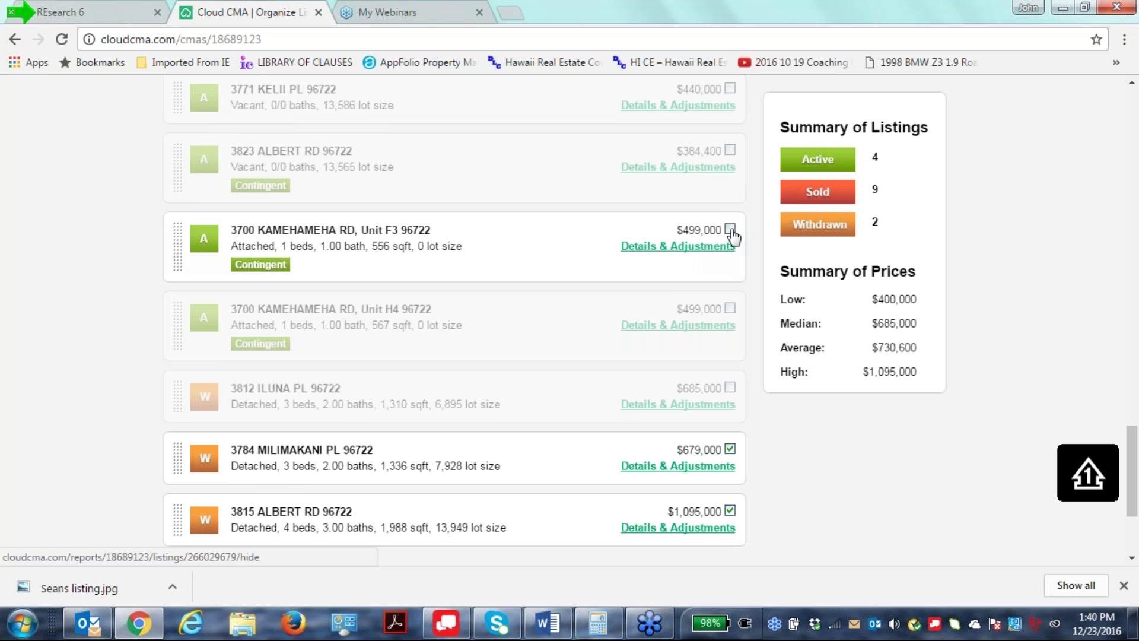
scroll(682, 393, up, 8)
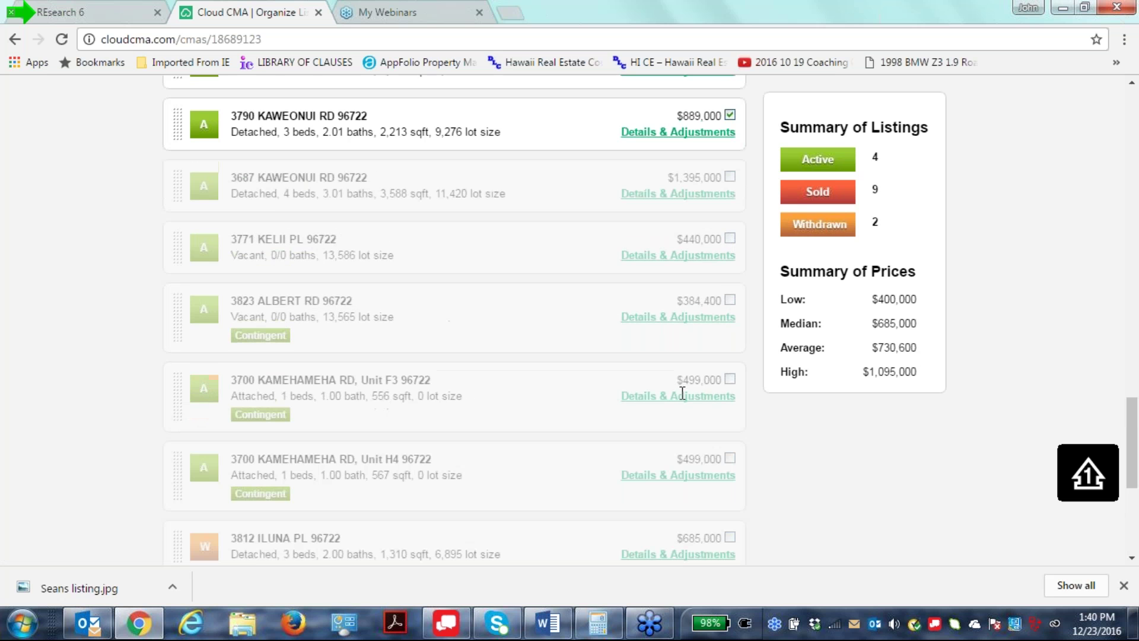
scroll(454, 321, up, 4)
scroll(648, 422, up, 4)
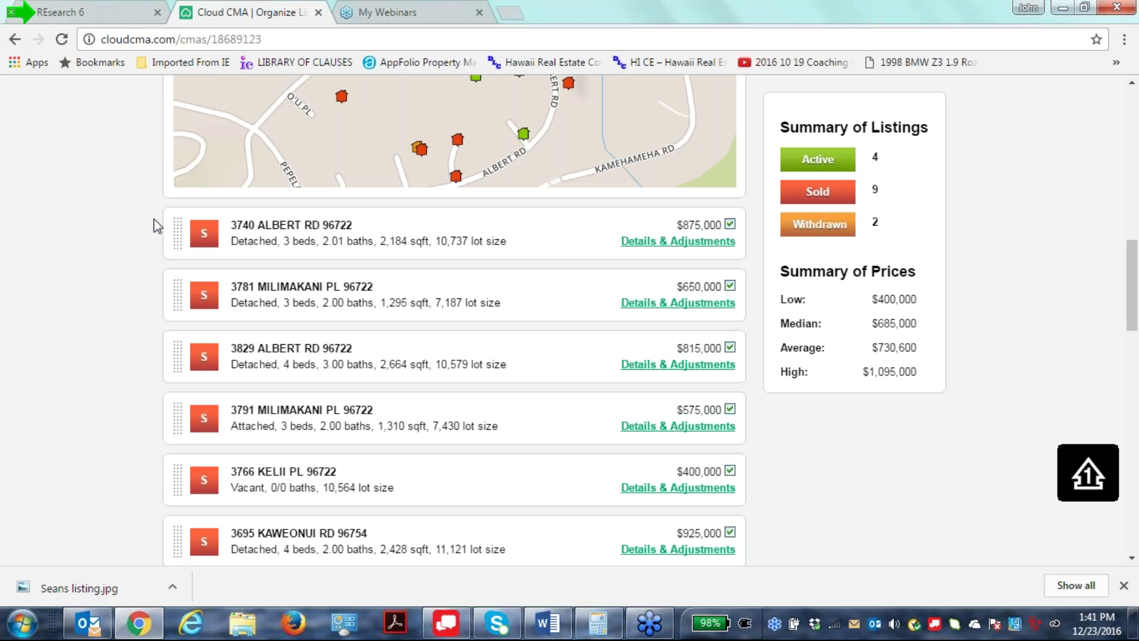
drag(167, 243, 179, 344)
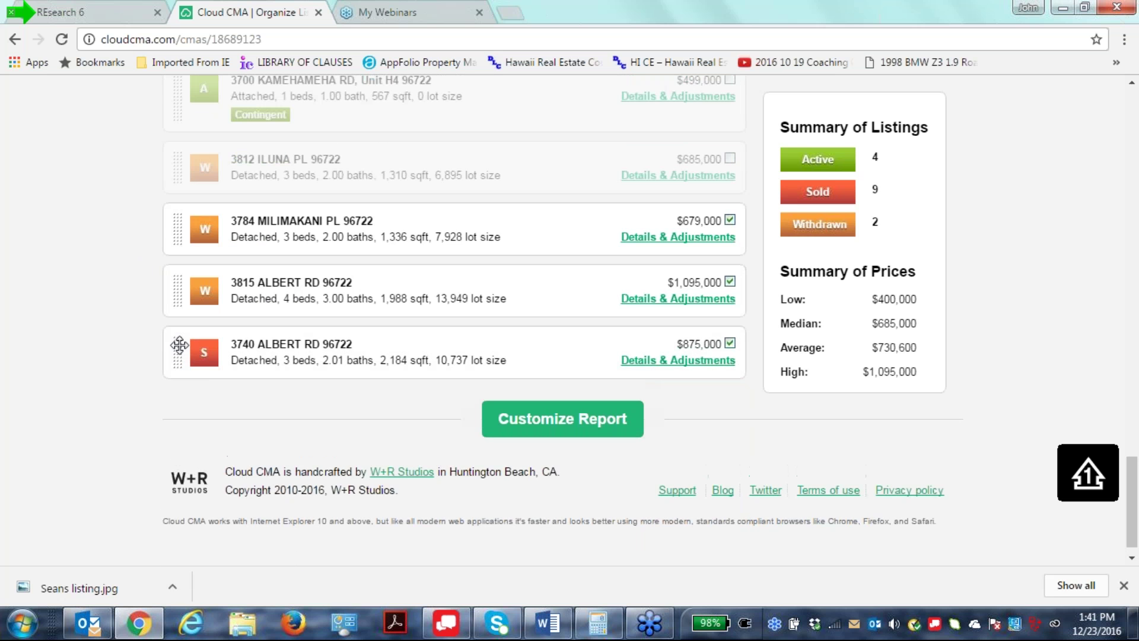
scroll(364, 381, up, 10)
scroll(364, 382, up, 3)
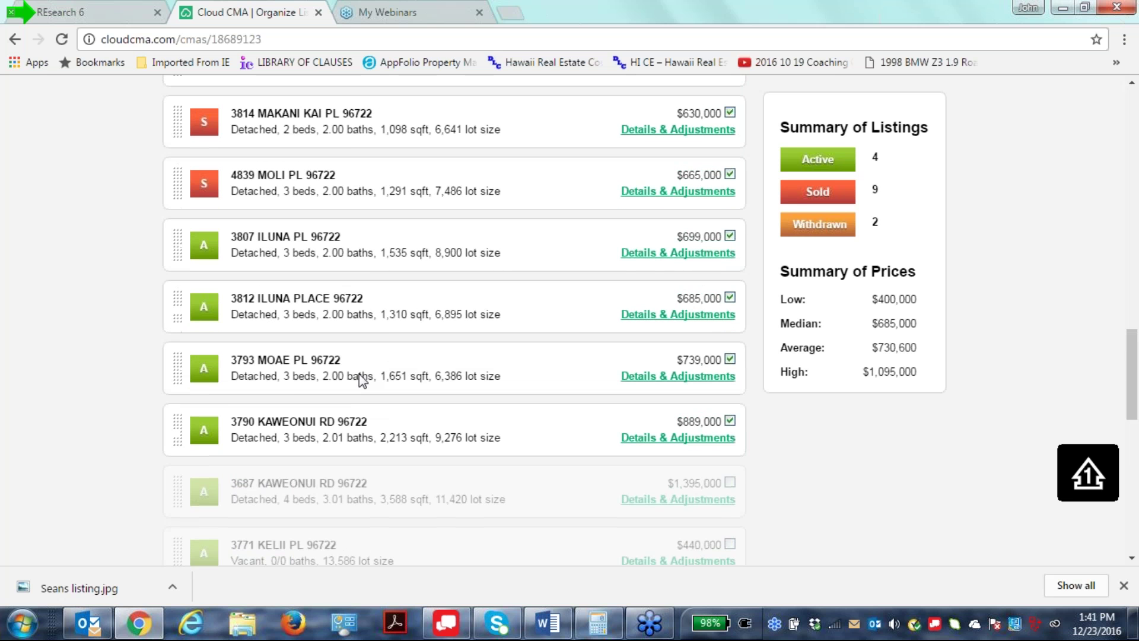
scroll(362, 375, up, 8)
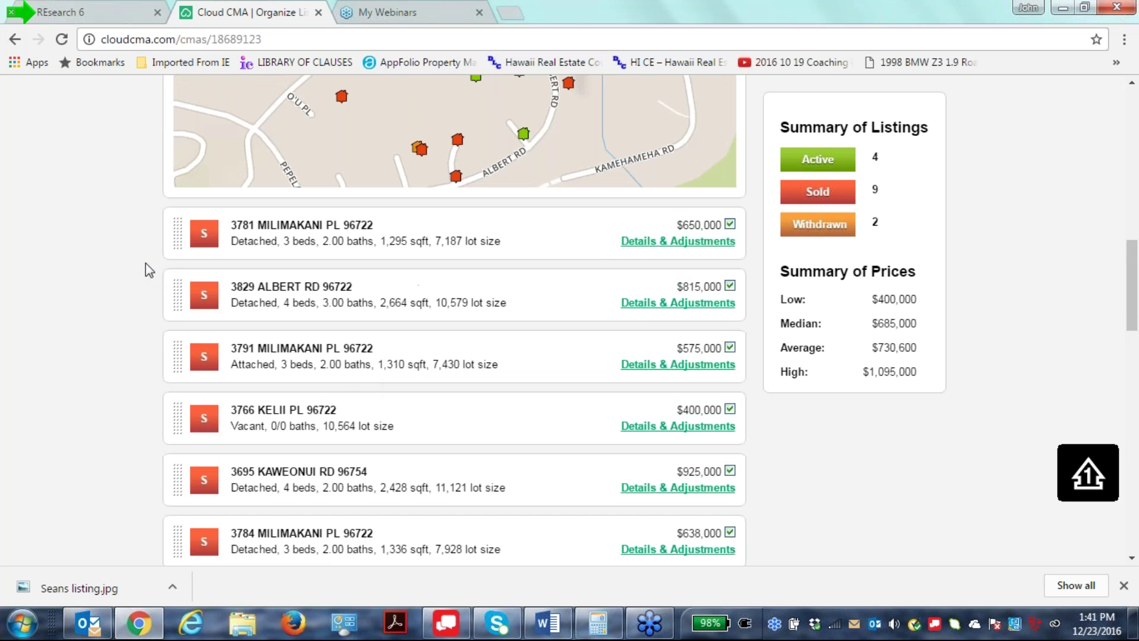
drag(178, 232, 177, 345)
scroll(176, 345, up, 1)
scroll(358, 480, up, 15)
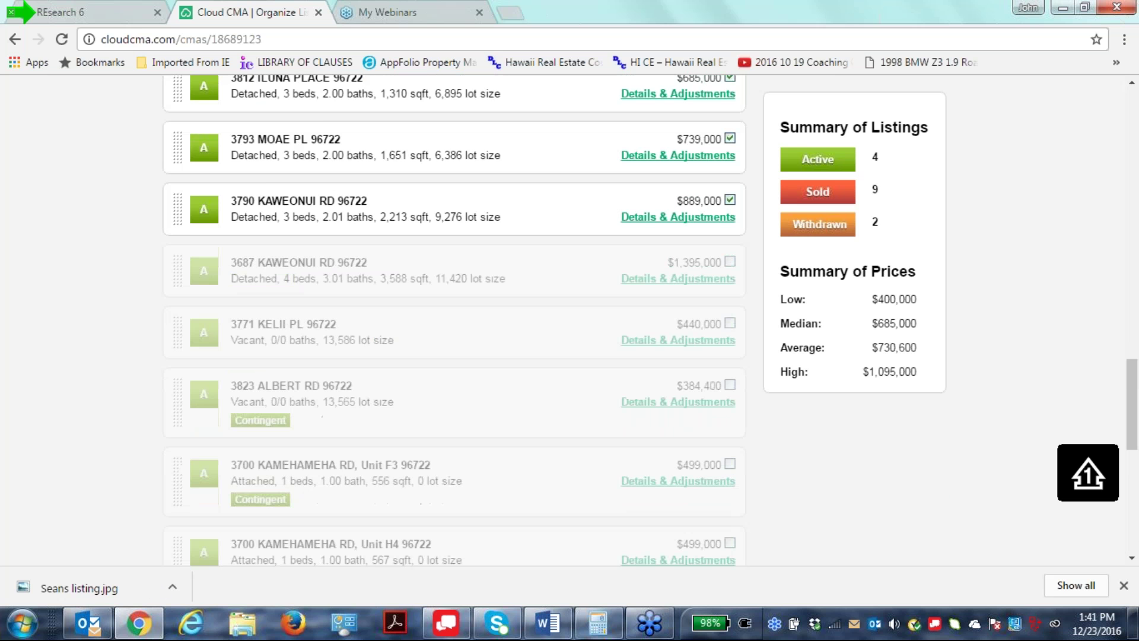
scroll(359, 480, up, 1)
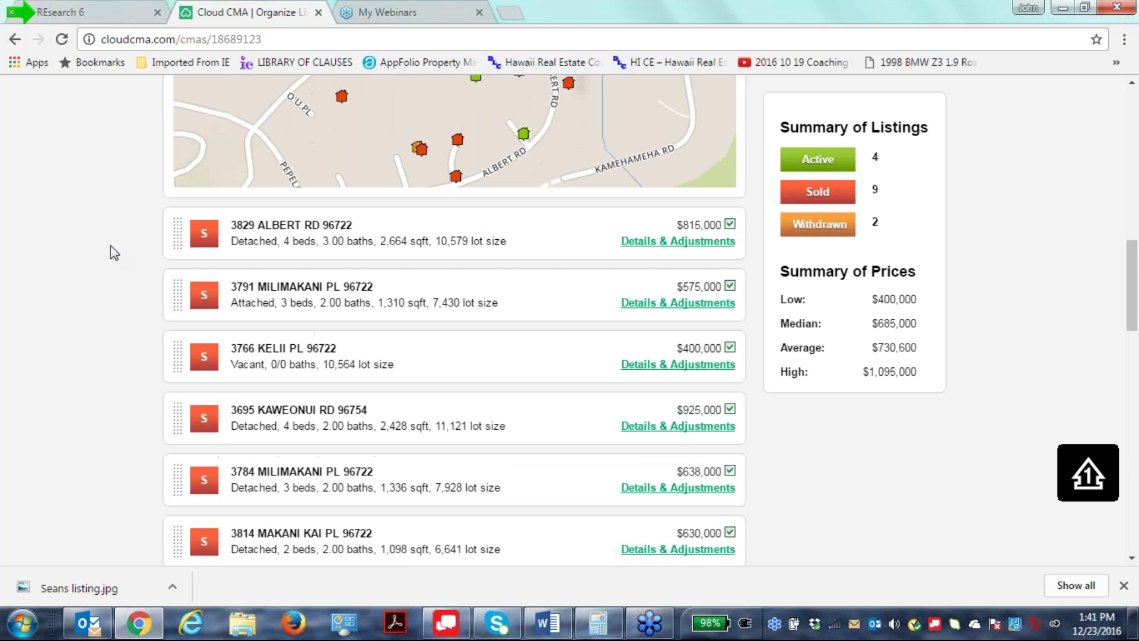
drag(174, 242, 178, 477)
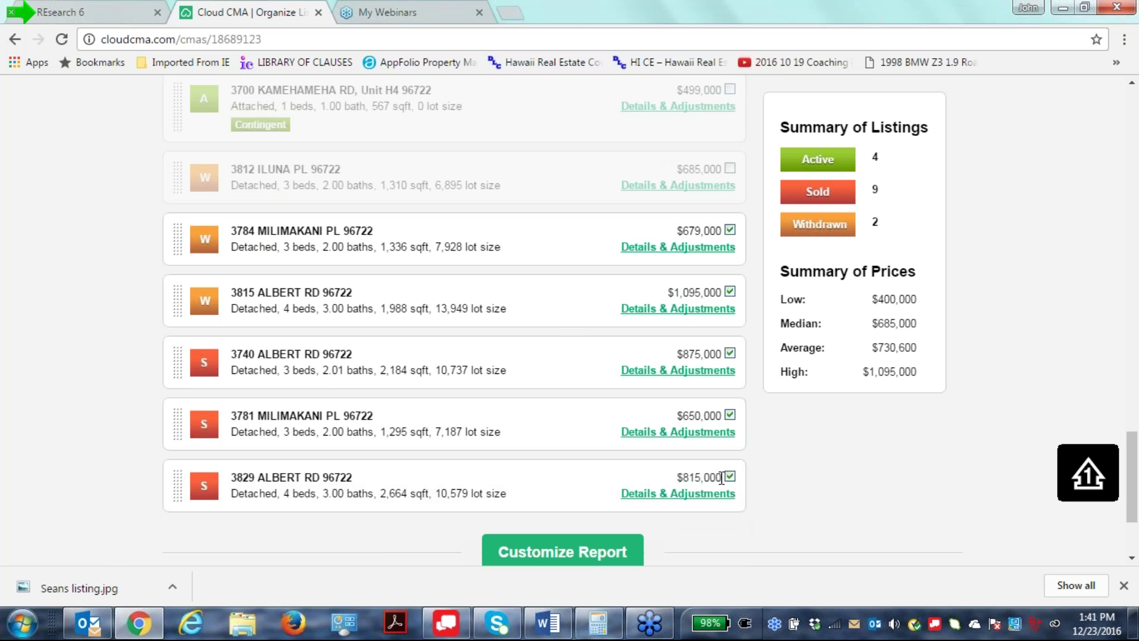
click(730, 477)
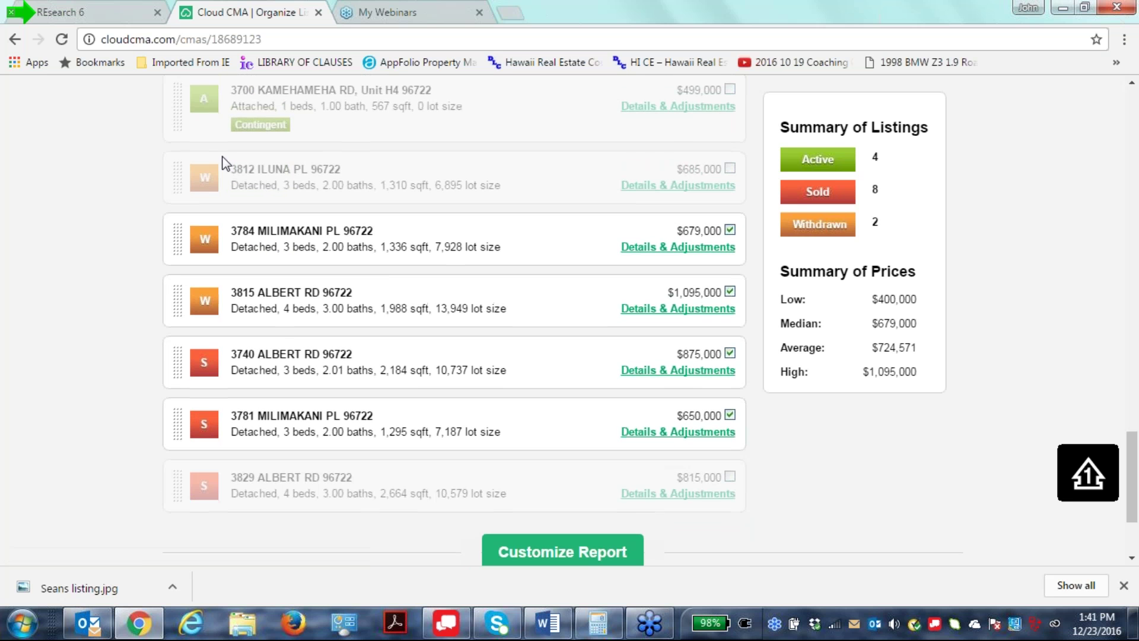
scroll(255, 173, up, 3)
scroll(255, 173, up, 10)
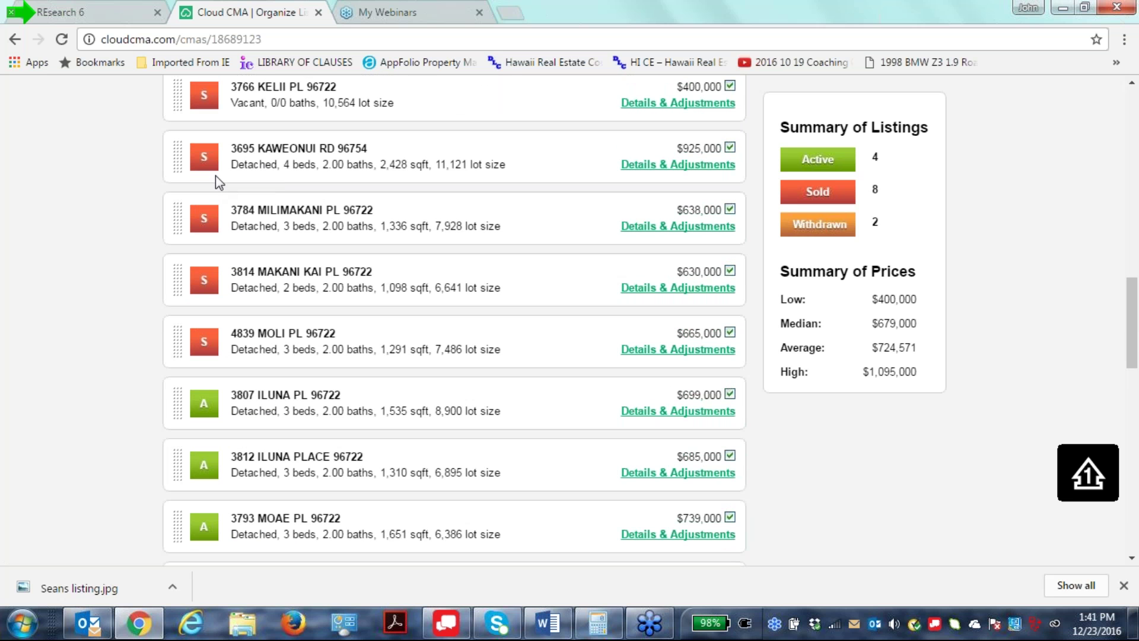
scroll(216, 175, up, 3)
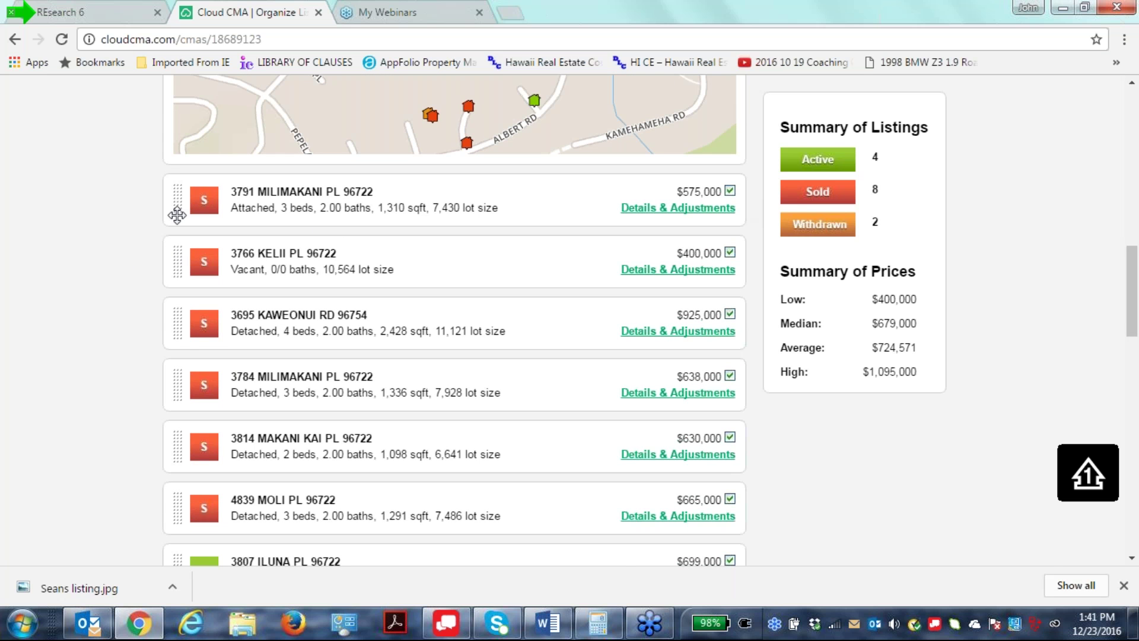
drag(178, 209, 176, 358)
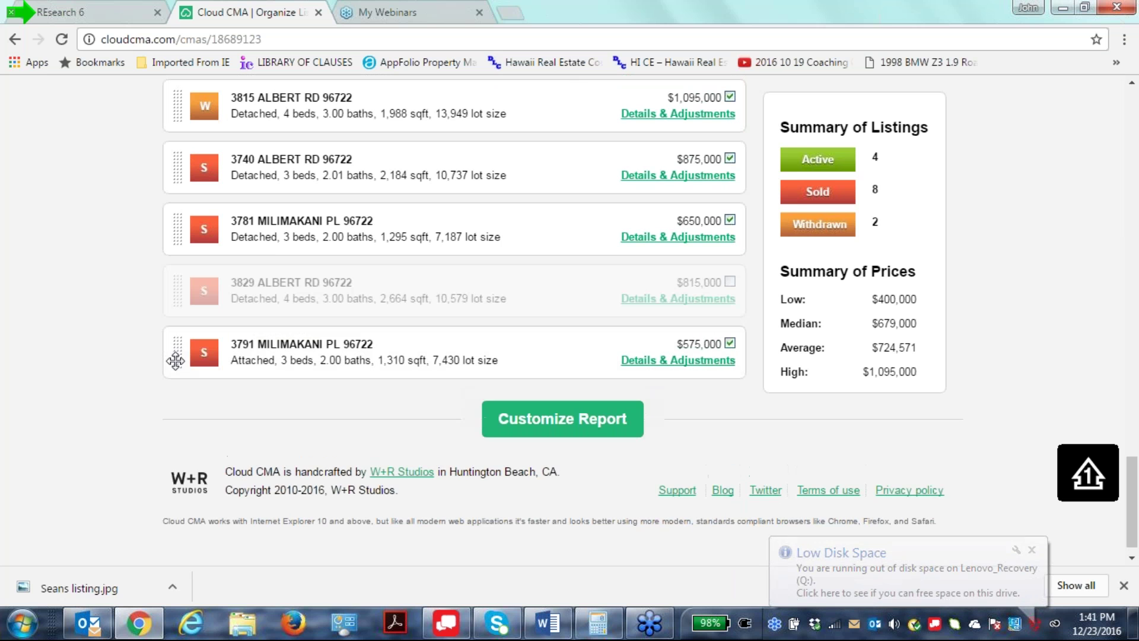
scroll(279, 437, up, 10)
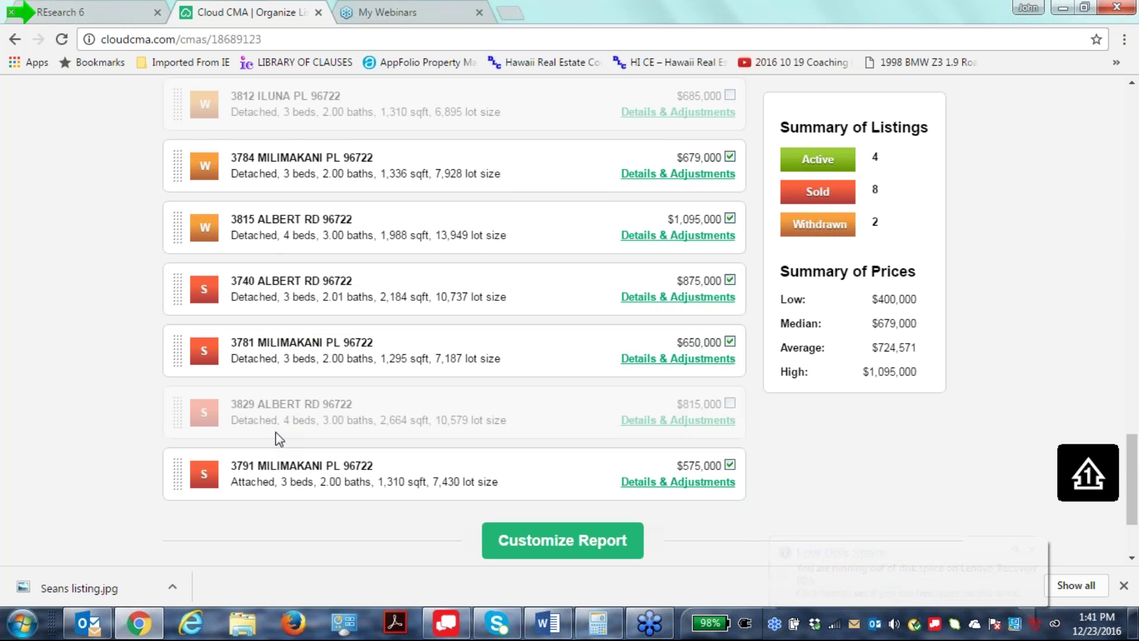
scroll(279, 437, up, 1)
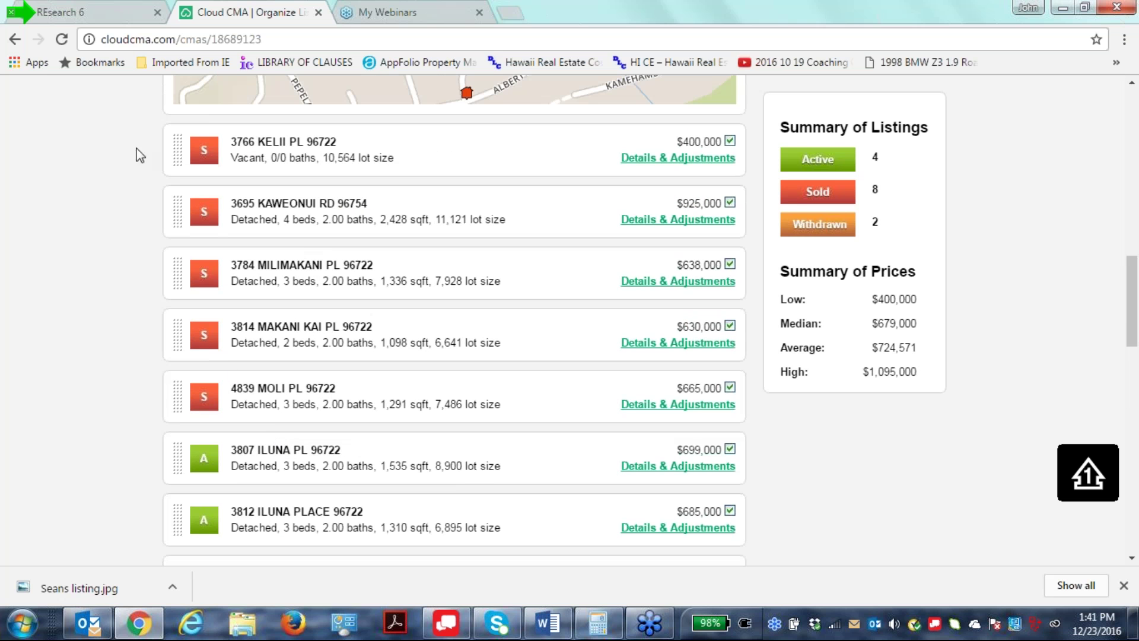
click(730, 143)
click(730, 204)
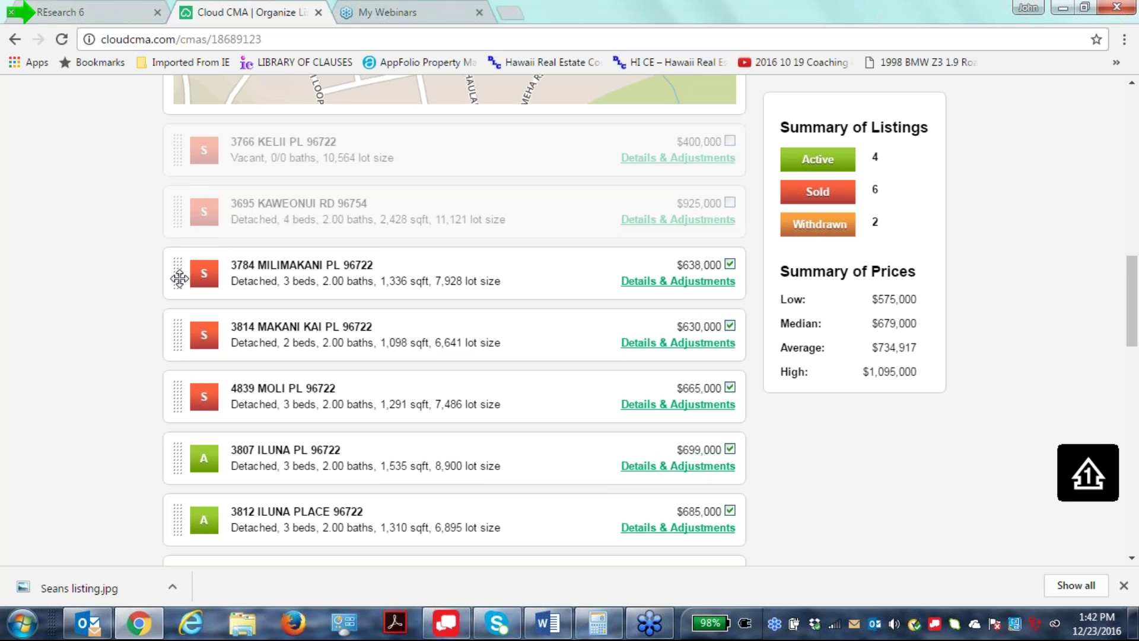
drag(179, 279, 179, 341)
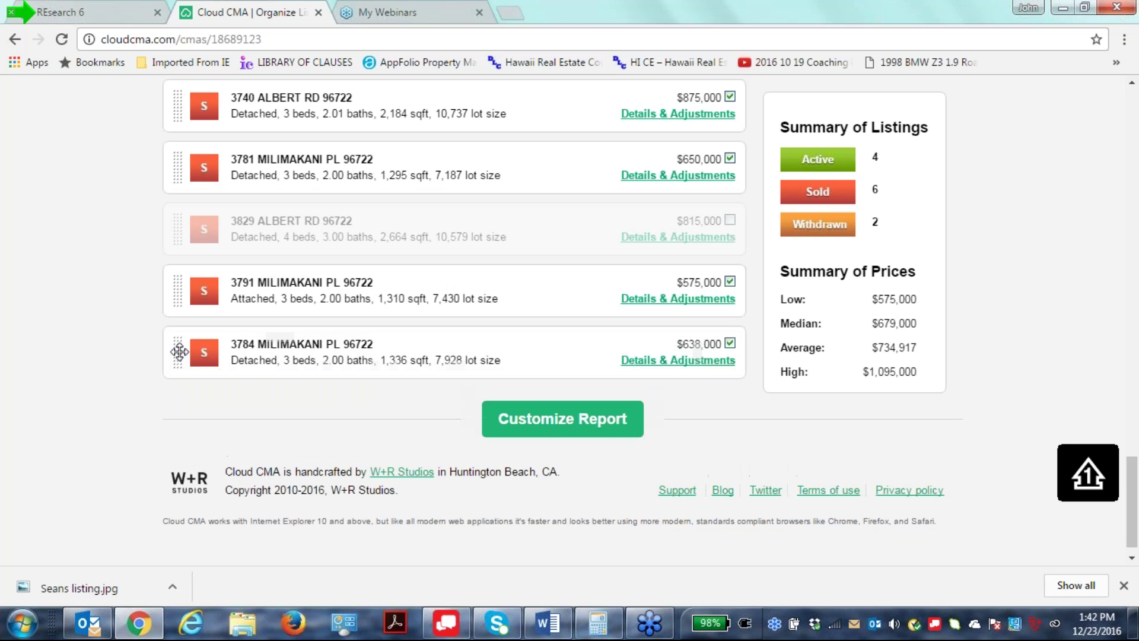
scroll(297, 390, up, 20)
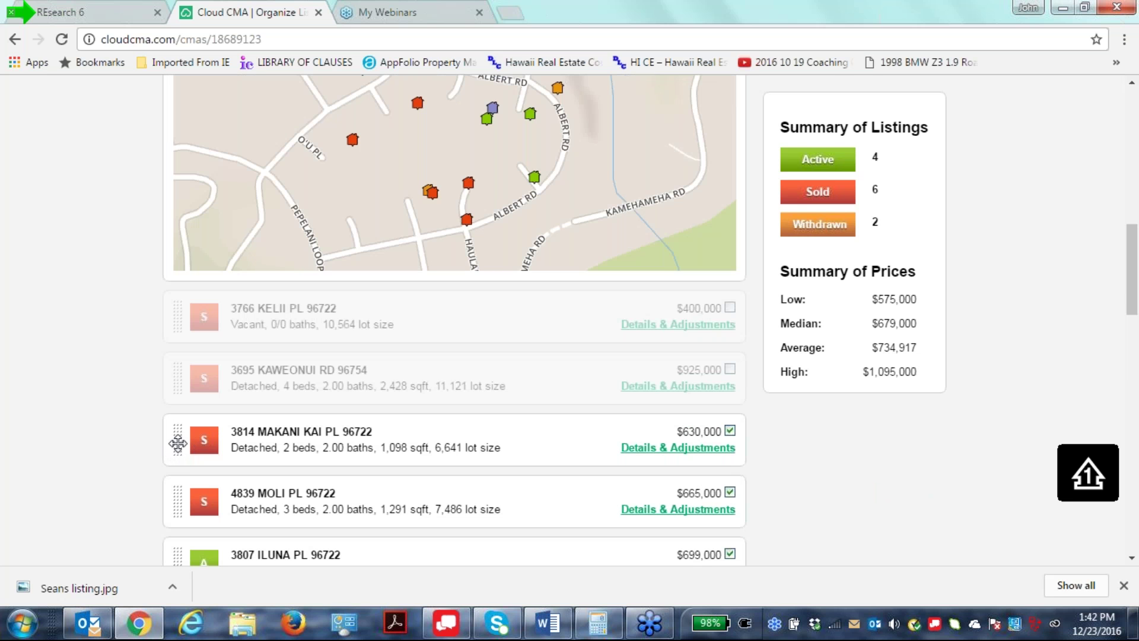
drag(175, 461, 172, 351)
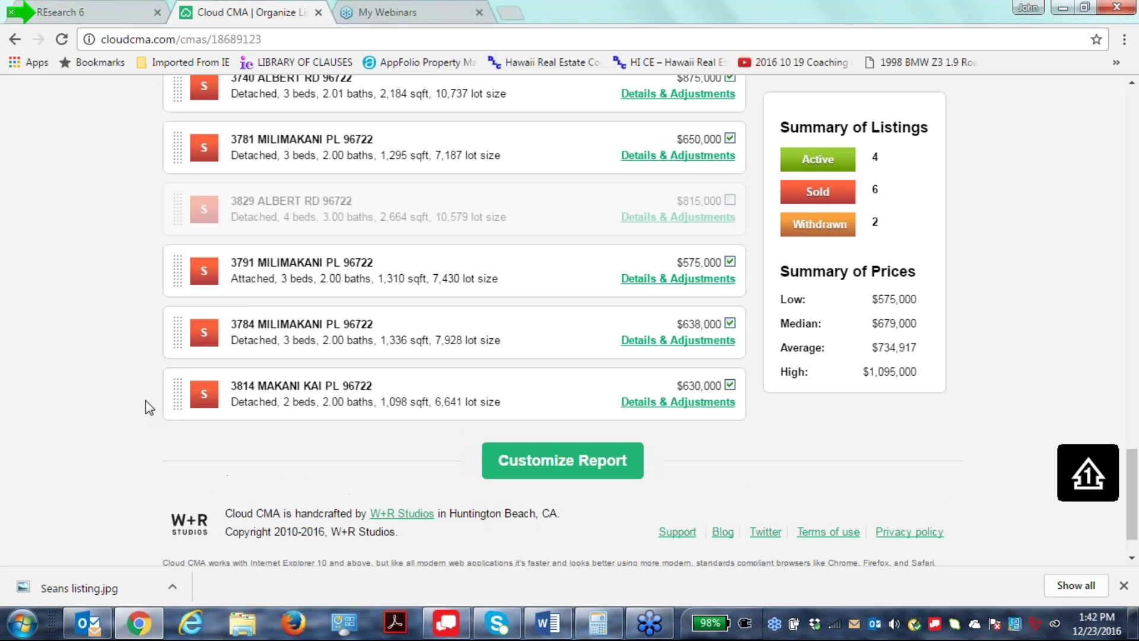
scroll(145, 400, up, 10)
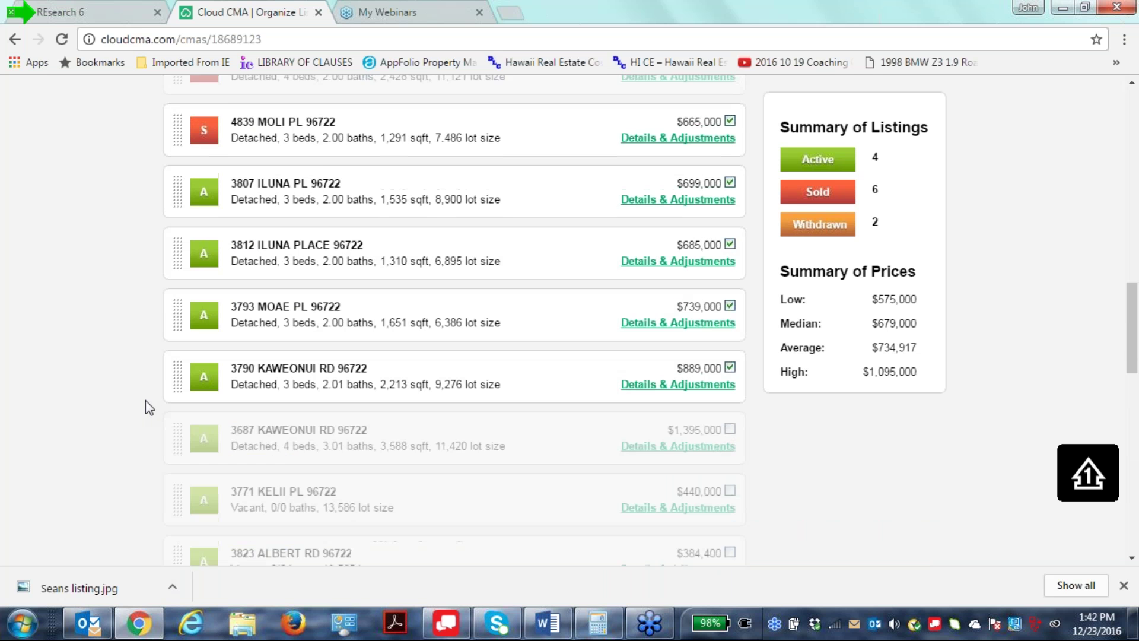
scroll(145, 399, up, 3)
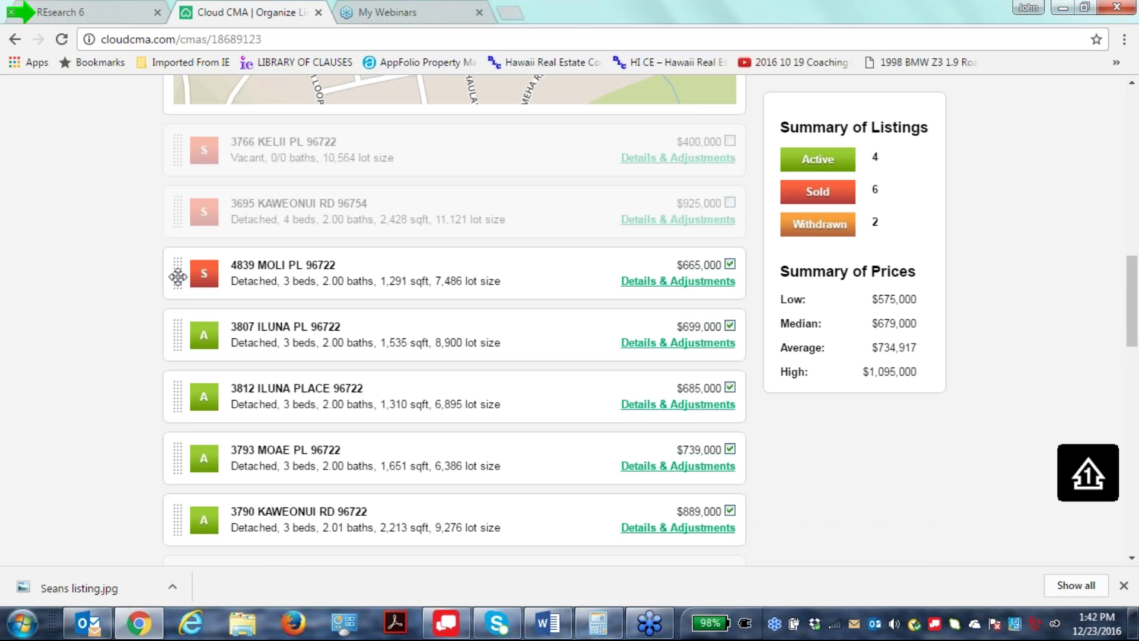
drag(175, 282, 174, 355)
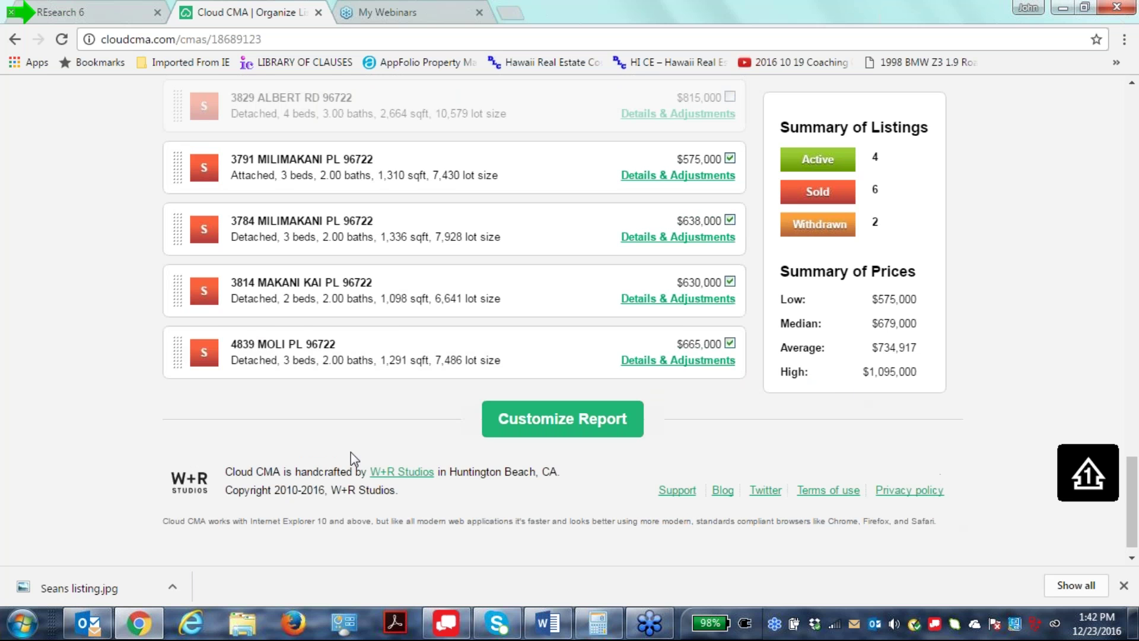
scroll(343, 409, up, 3)
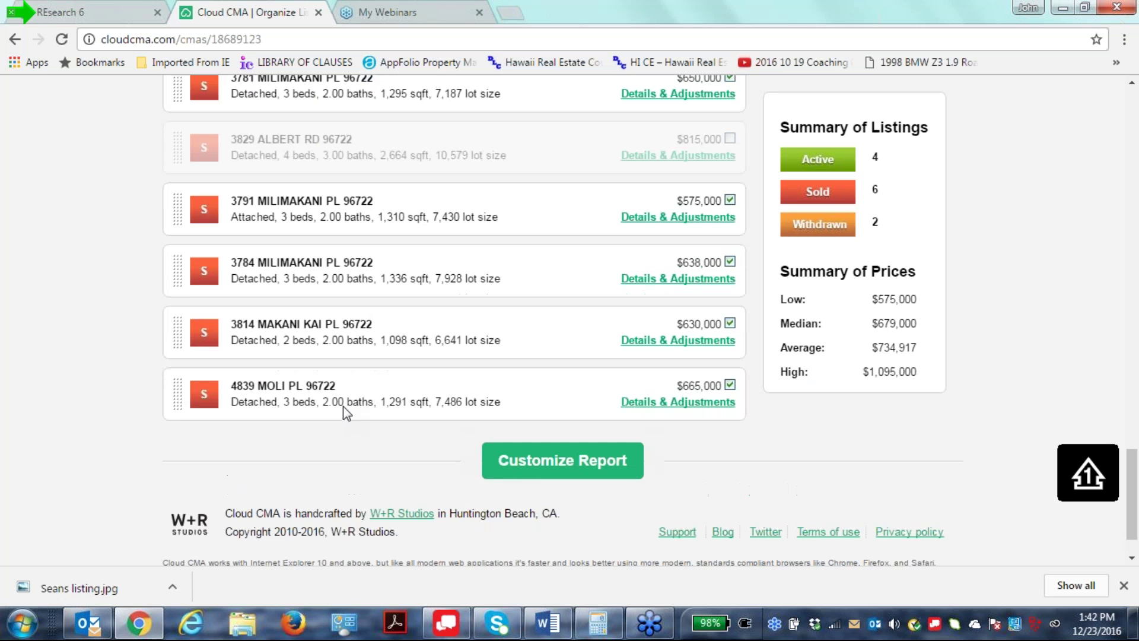
scroll(342, 405, up, 5)
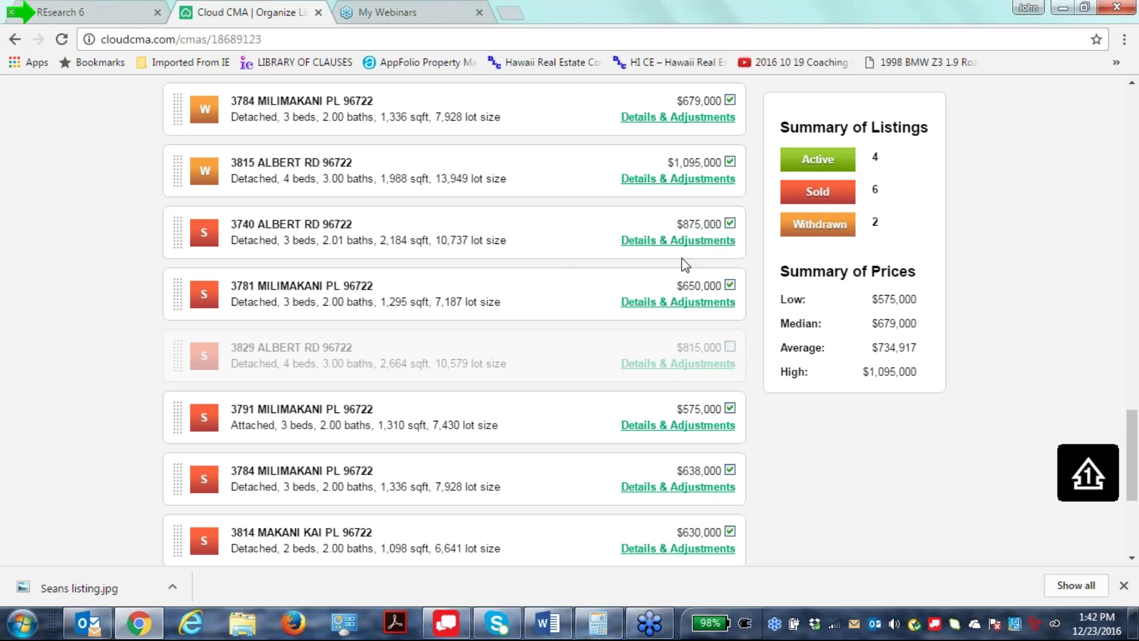
click(730, 223)
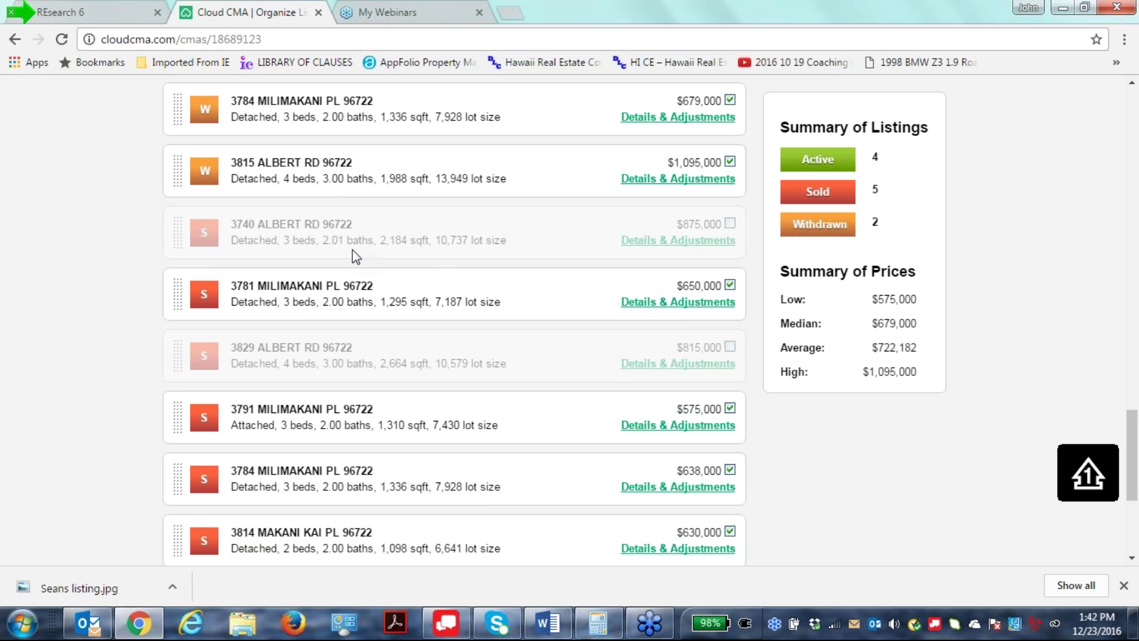
scroll(354, 256, up, 1)
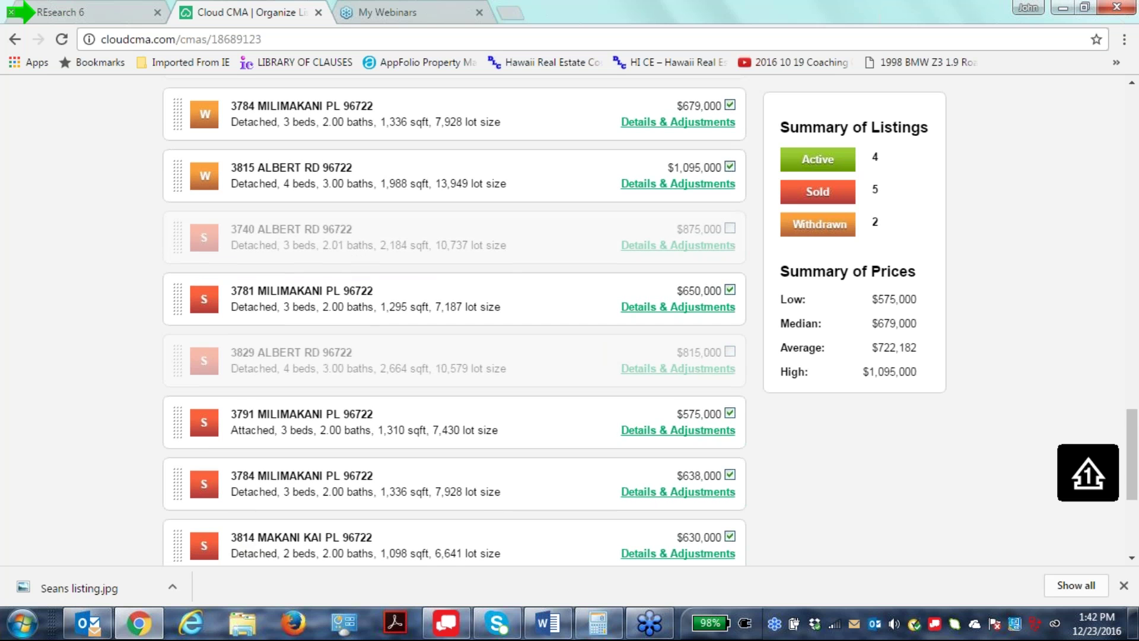
scroll(454, 321, up, 1)
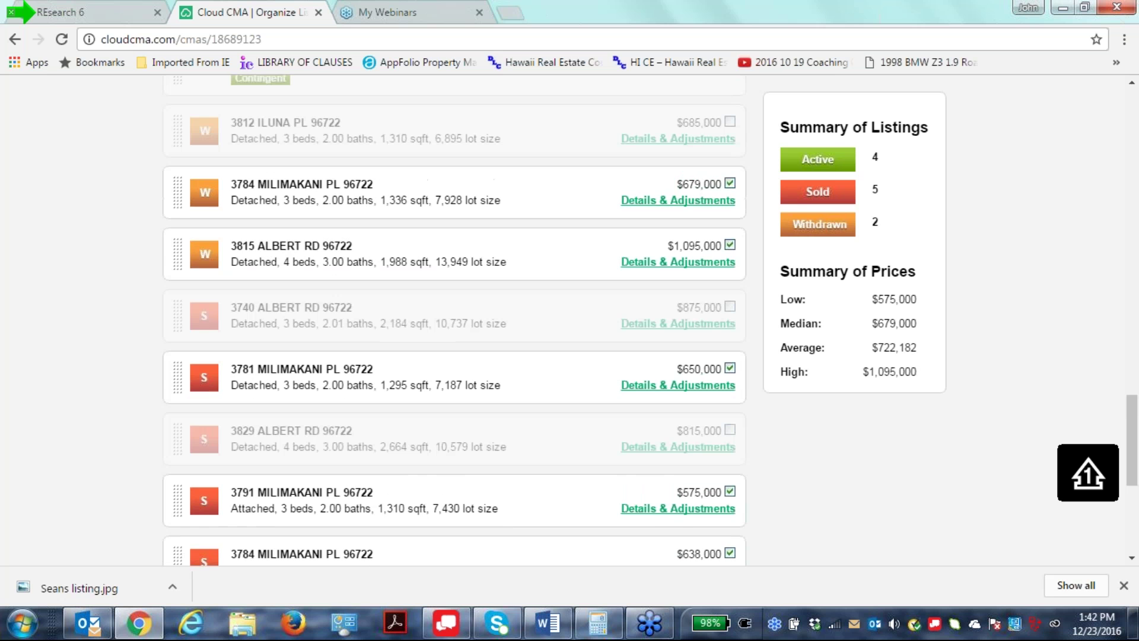
click(729, 244)
Review the comparables summary and proceed to the Customize your CMA Report page.
scroll(339, 311, up, 1)
scroll(339, 311, up, 5)
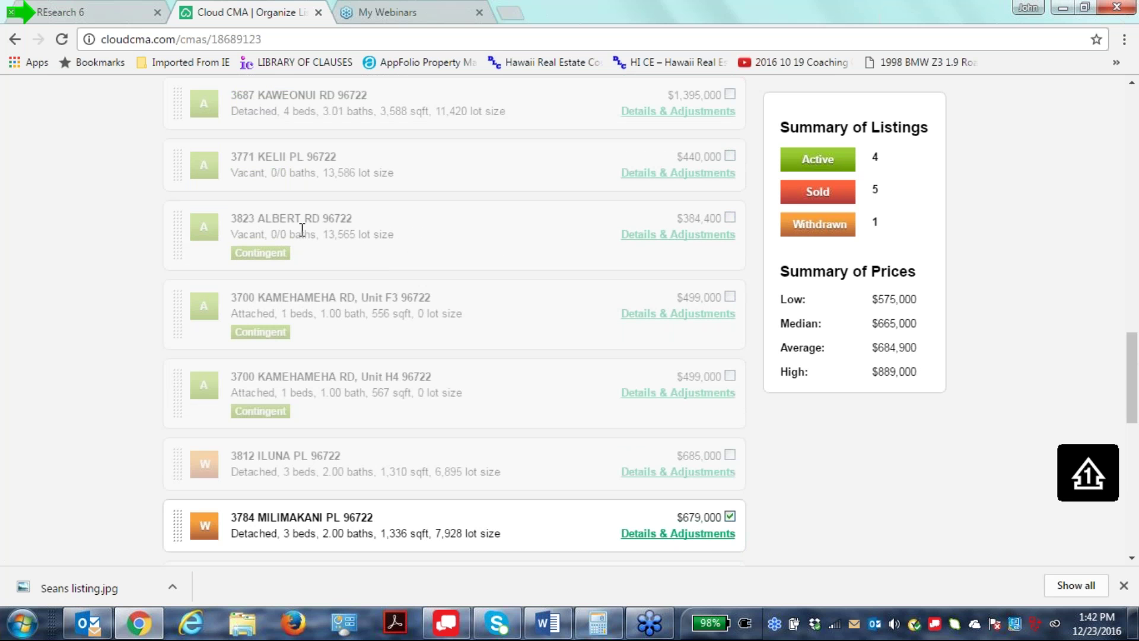
scroll(300, 231, up, 3)
scroll(201, 449, up, 8)
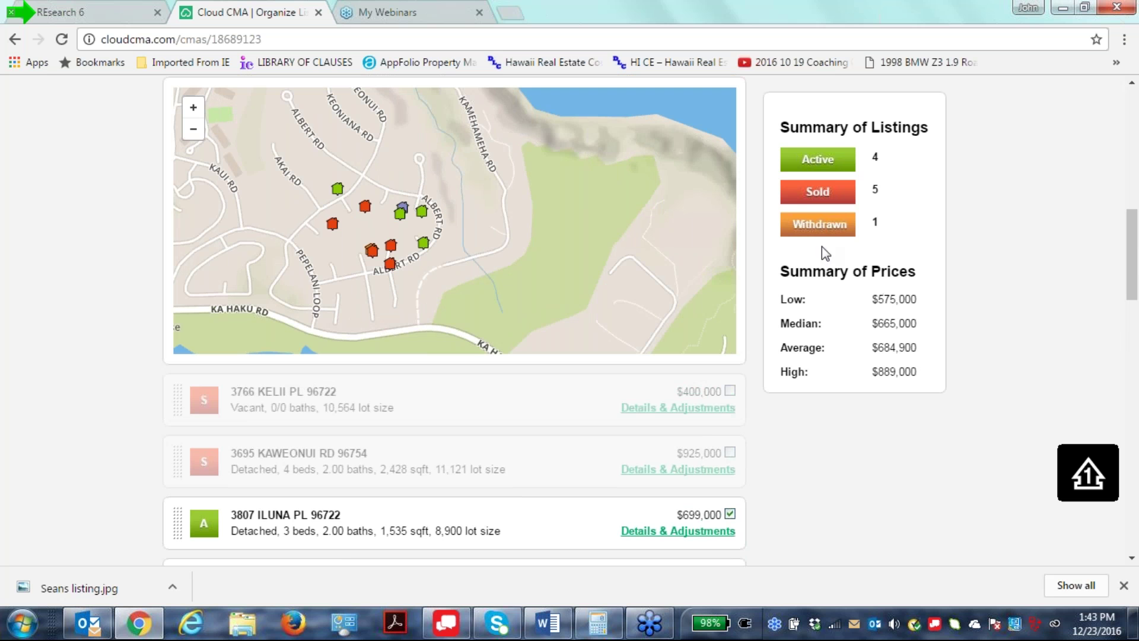
scroll(771, 562, down, 3)
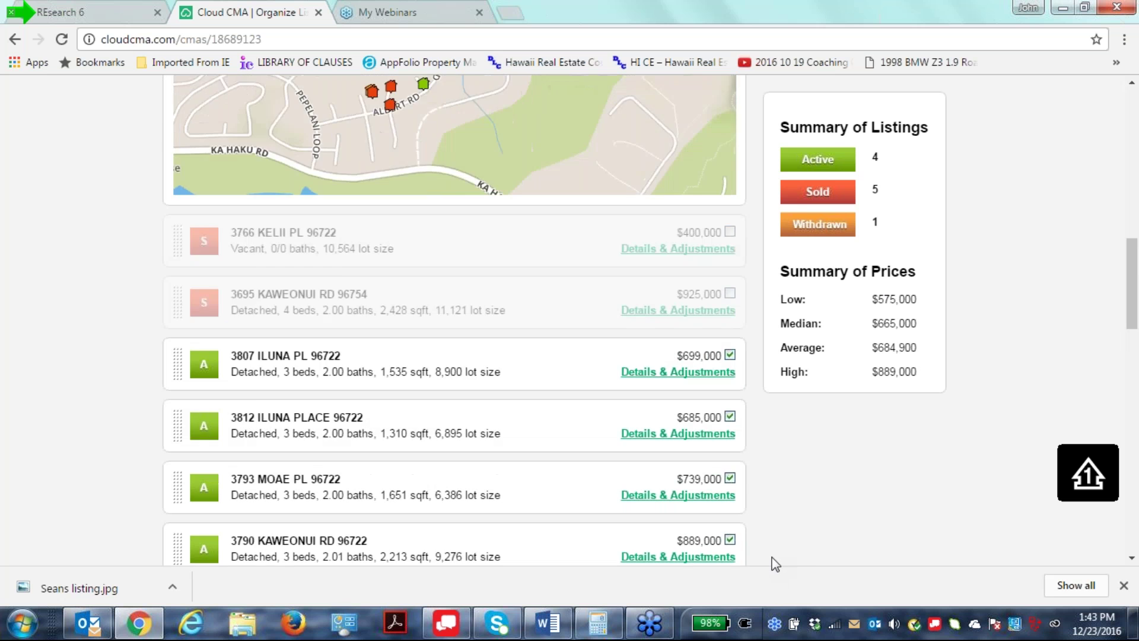
scroll(775, 564, down, 15)
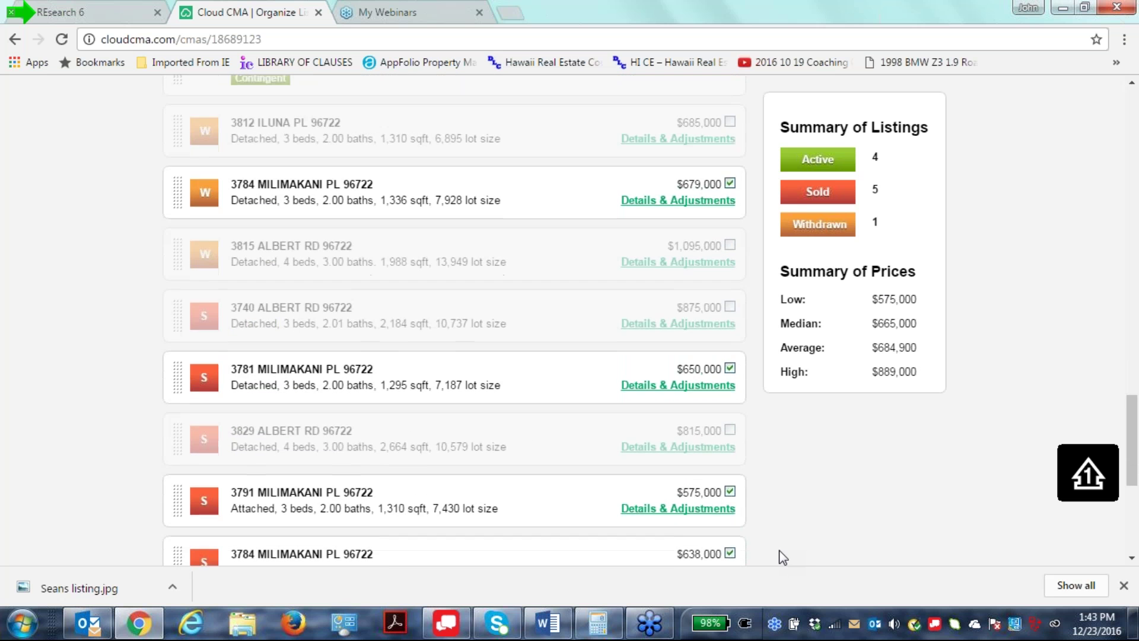
scroll(783, 557, down, 3)
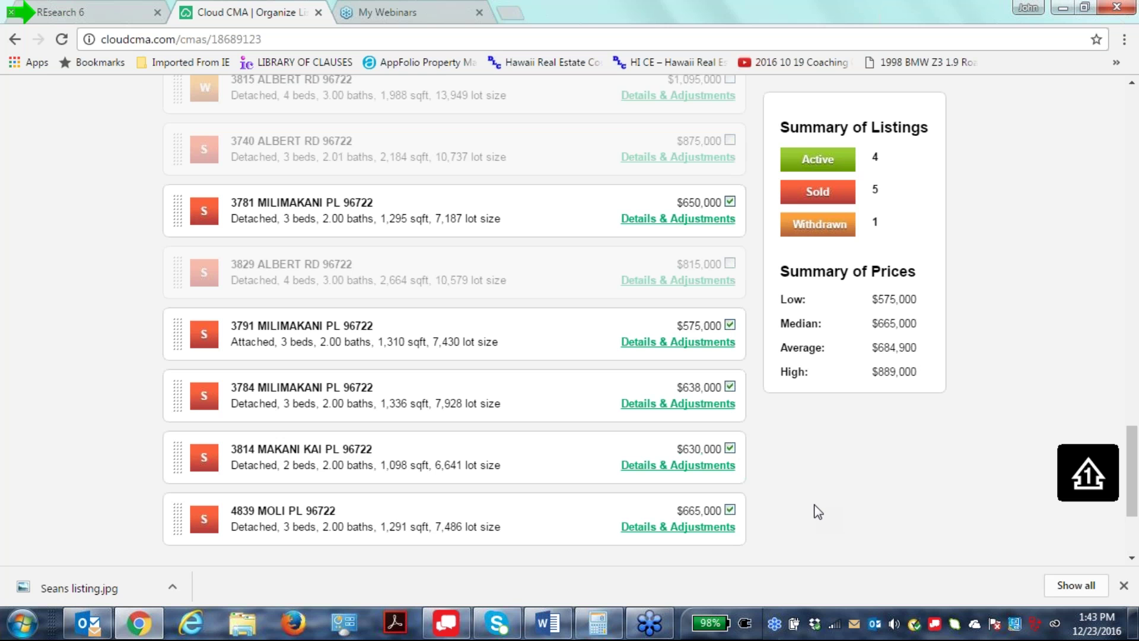
scroll(817, 512, down, 1)
scroll(818, 512, down, 1)
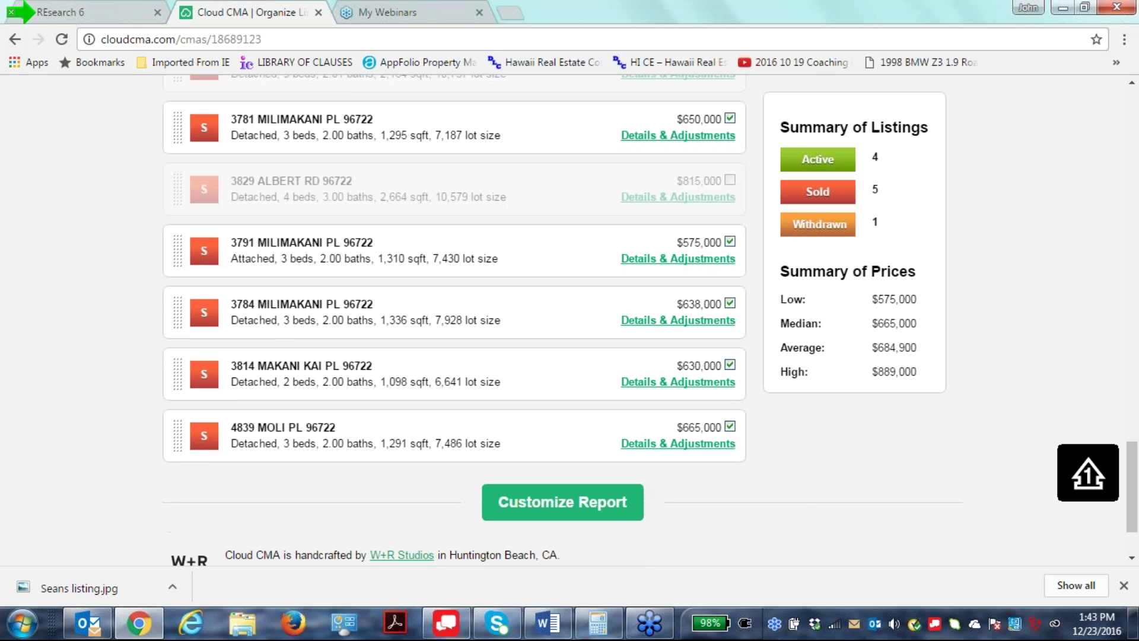
scroll(989, 471, up, 10)
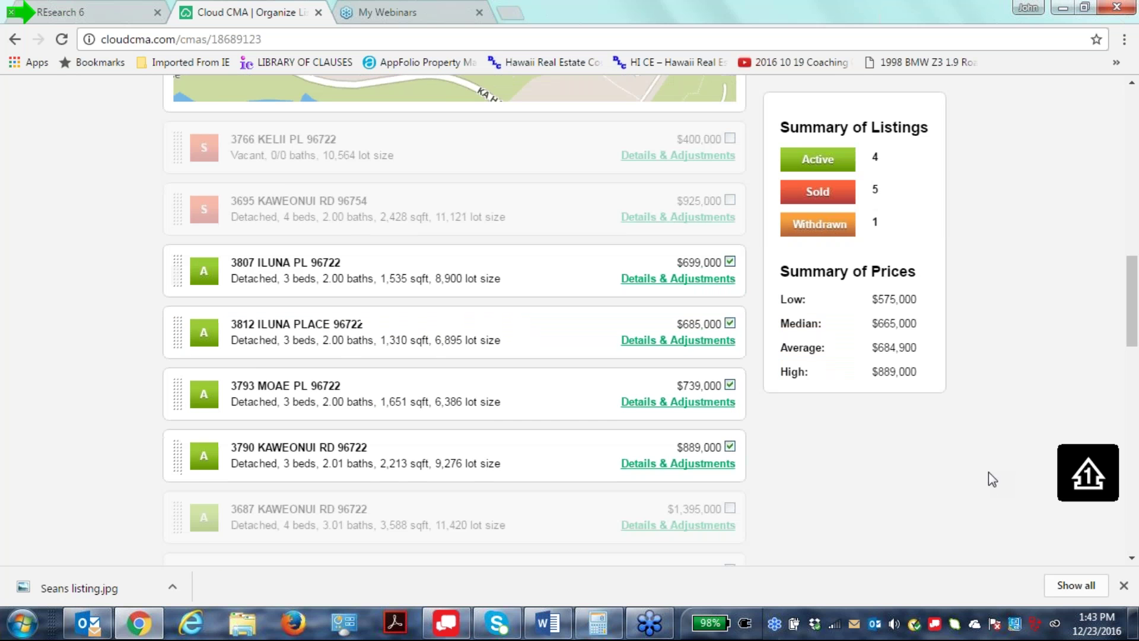
scroll(988, 471, down, 10)
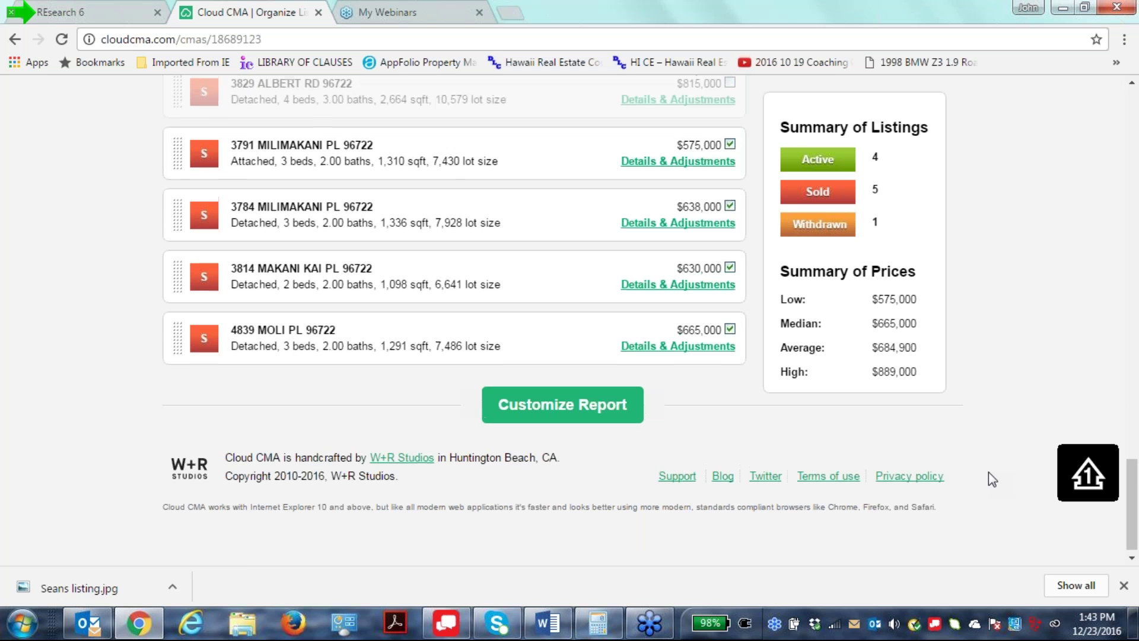
scroll(988, 471, up, 1)
click(565, 484)
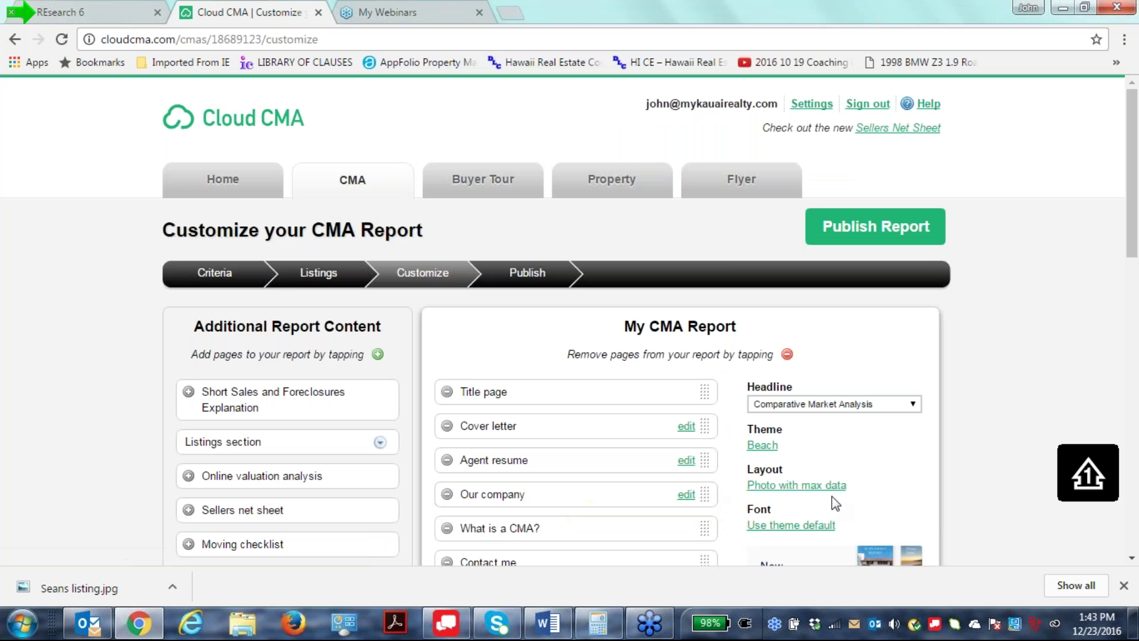
Reset report pages to the Beach theme defaults: Title page, Cover letter, Agent resume, Our company, and more.
scroll(901, 390, down, 5)
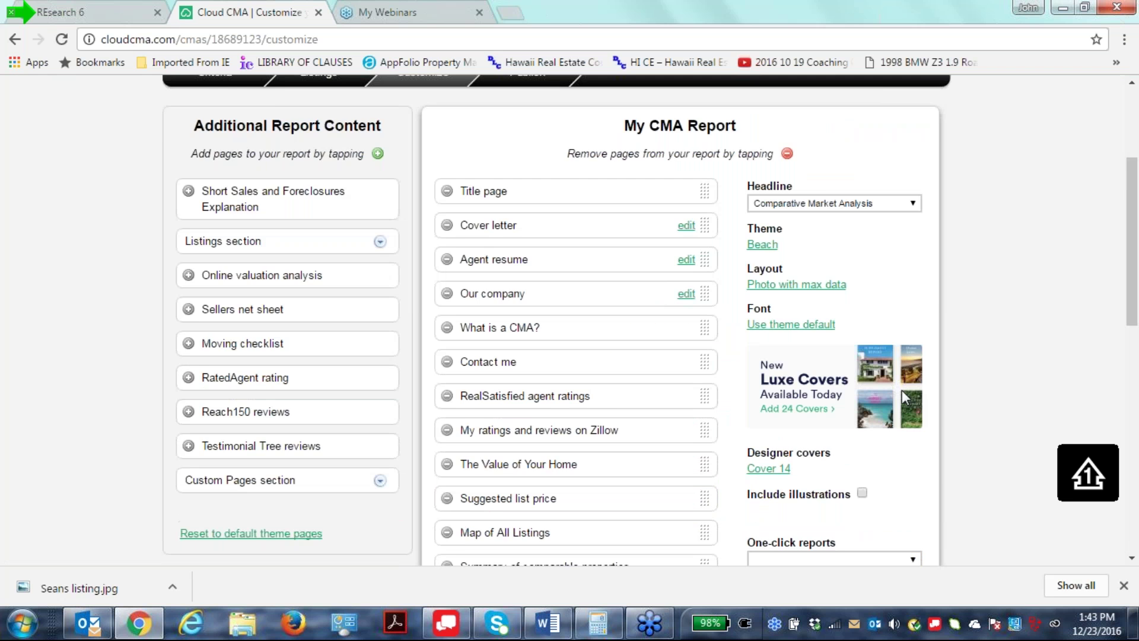
scroll(901, 390, up, 2)
scroll(394, 432, down, 4)
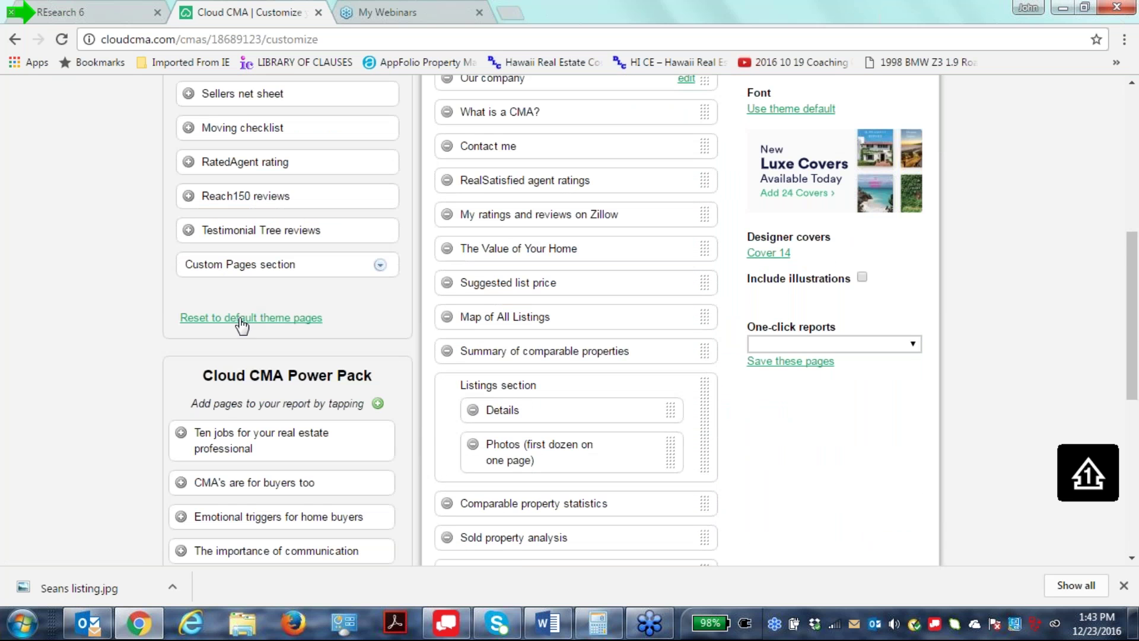
click(239, 321)
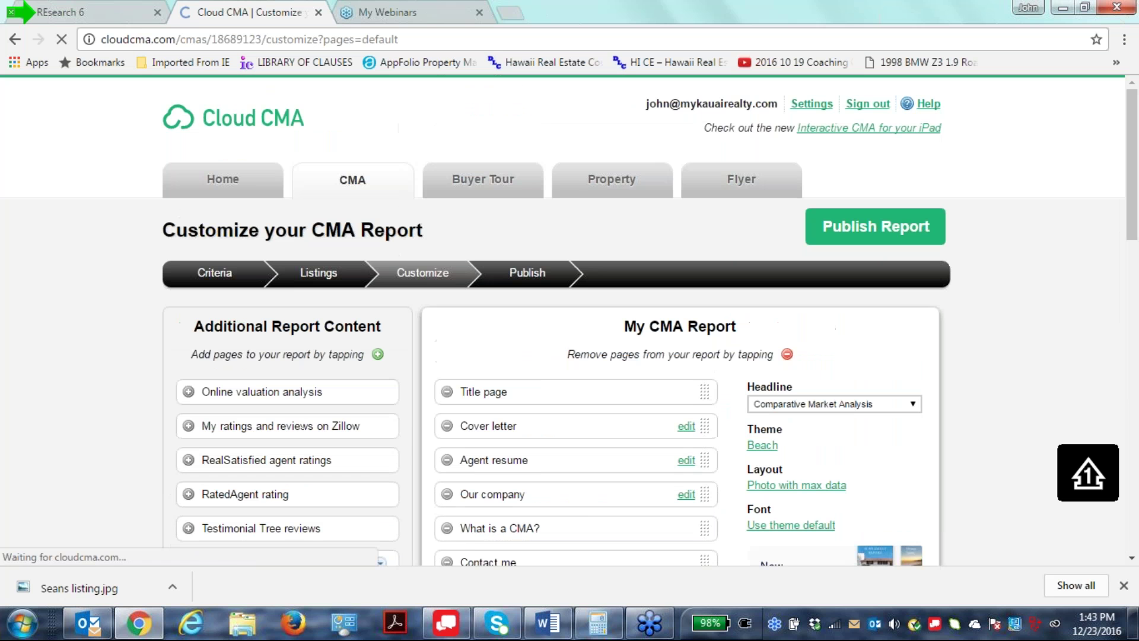
scroll(1013, 383, down, 3)
scroll(1012, 381, up, 4)
scroll(595, 330, down, 8)
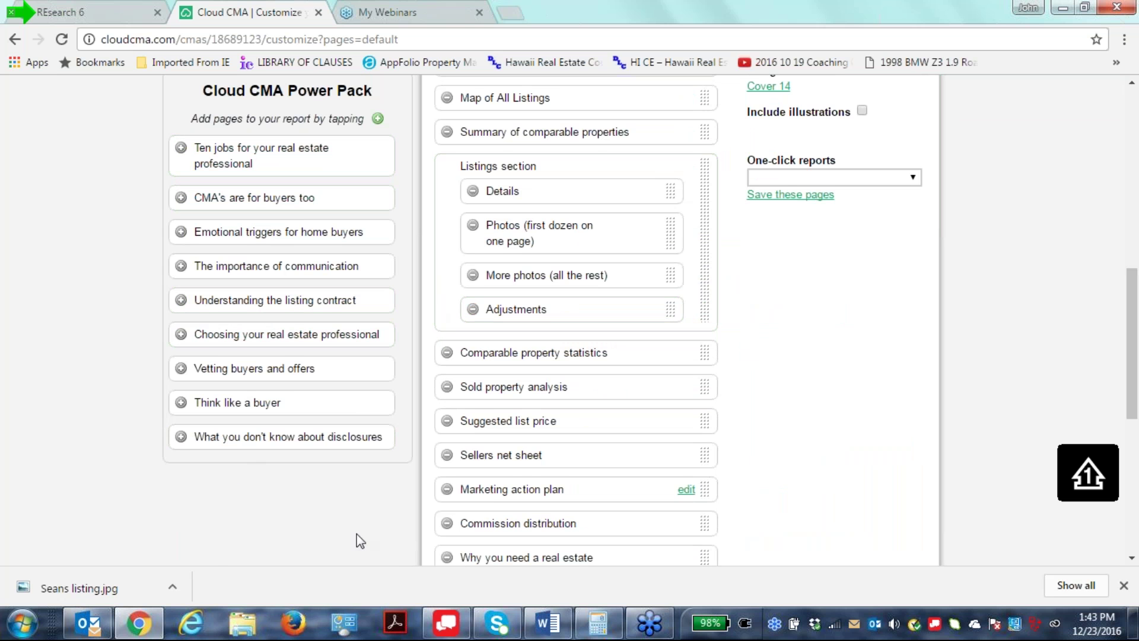
scroll(864, 424, up, 4)
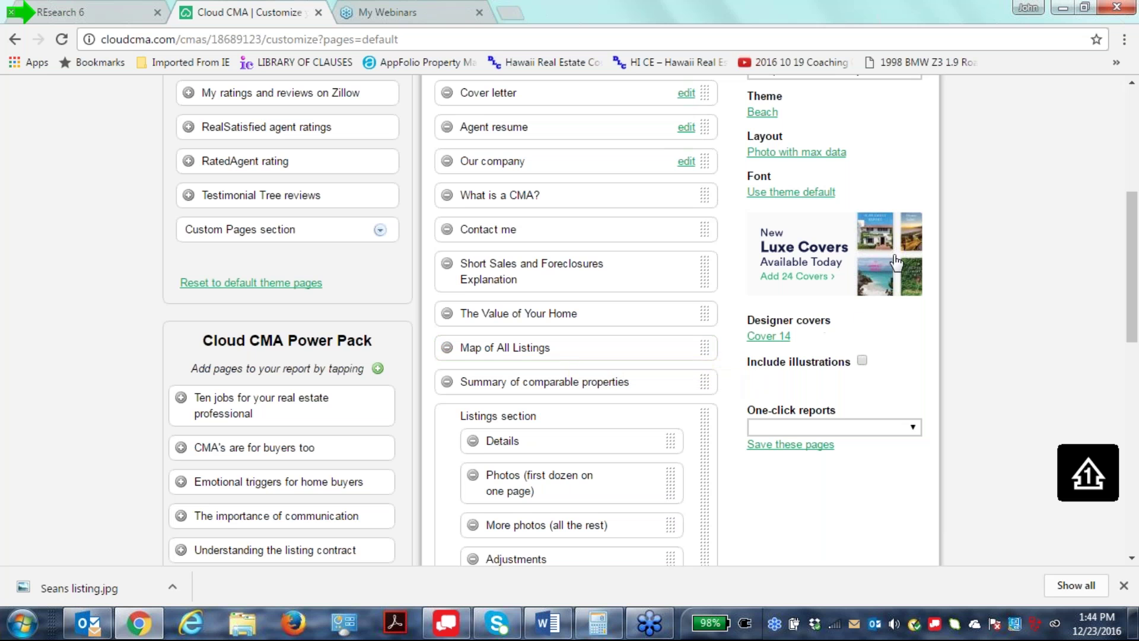
scroll(700, 415, up, 1)
scroll(517, 340, up, 3)
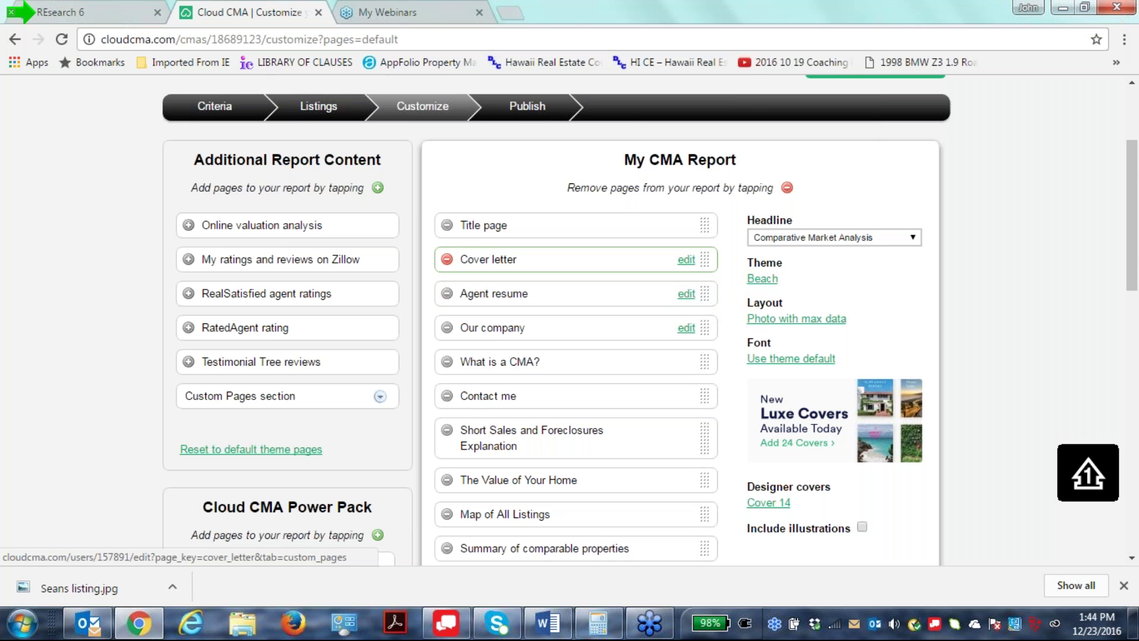
Open the Cover letter in the custom pages editor and select passages of its text.
click(686, 259)
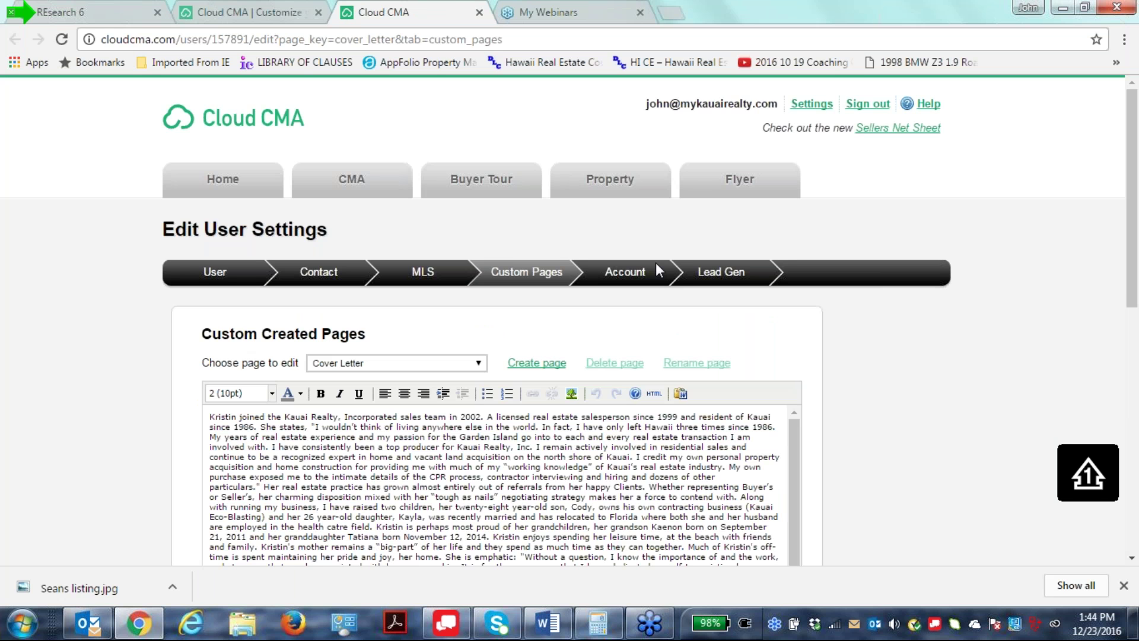
scroll(580, 450, down, 1)
scroll(598, 462, down, 3)
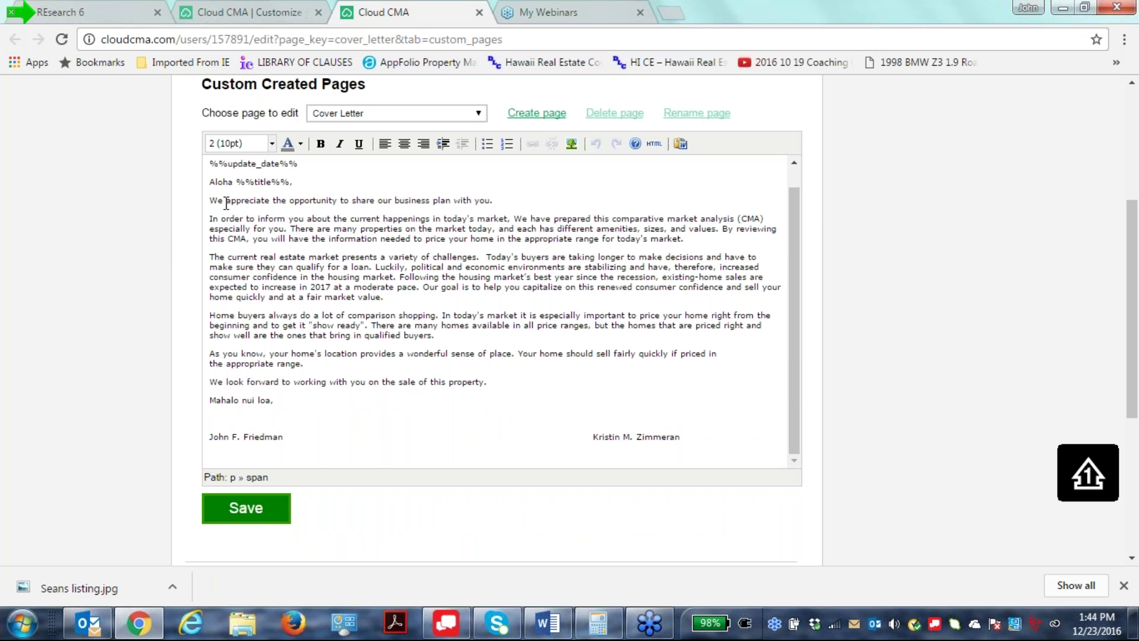
drag(227, 203, 203, 204)
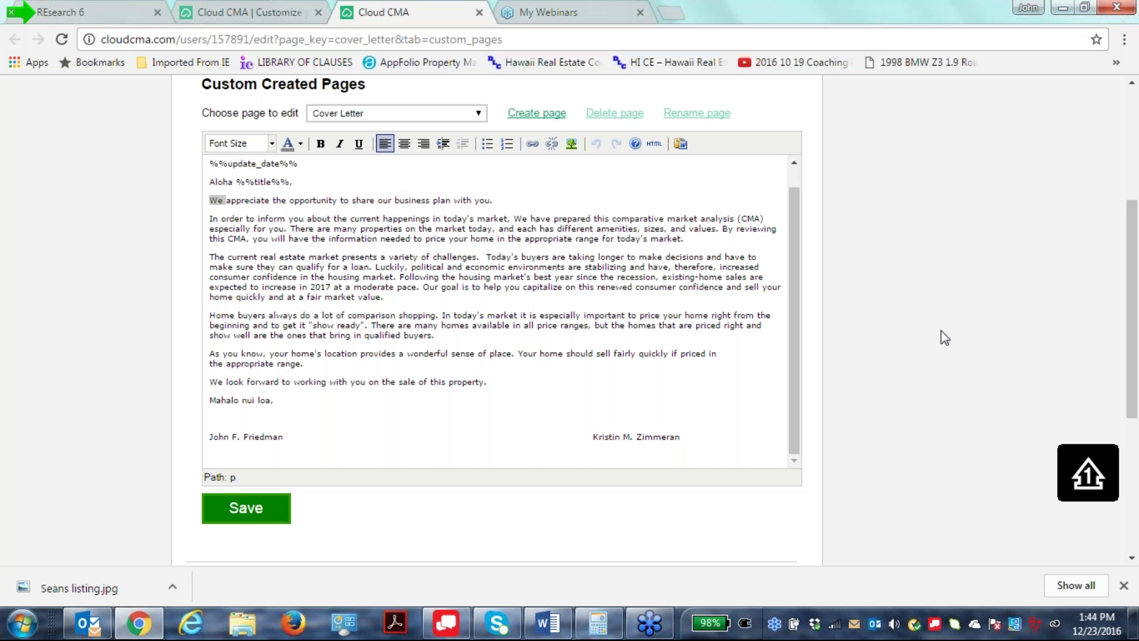
click(437, 455)
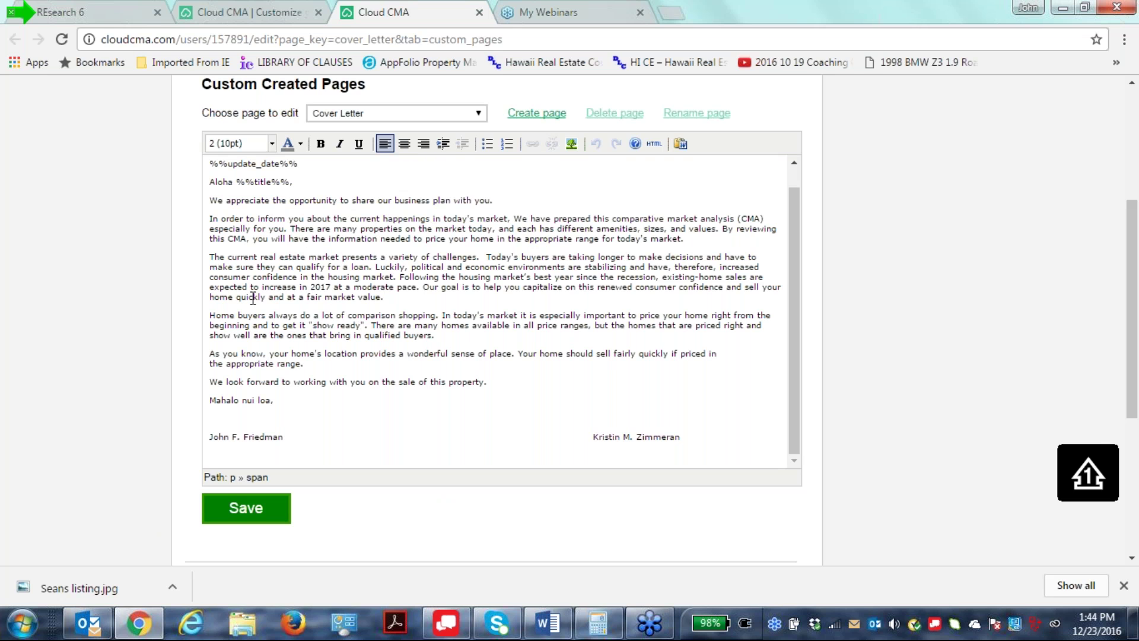
drag(214, 288, 425, 283)
click(422, 409)
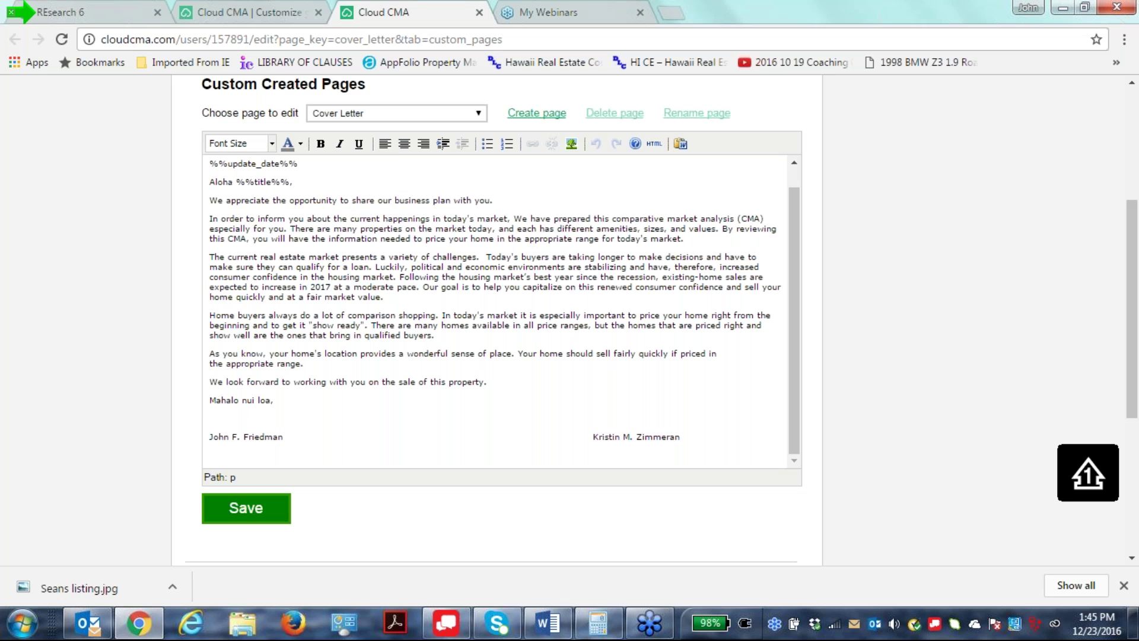
drag(210, 315, 782, 337)
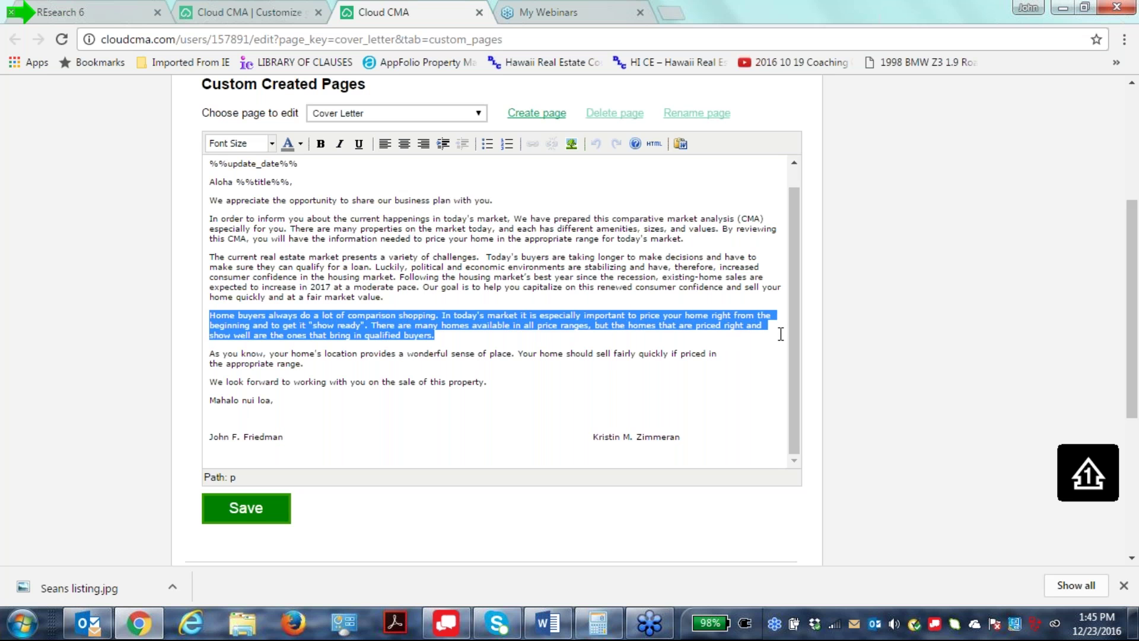
click(1010, 323)
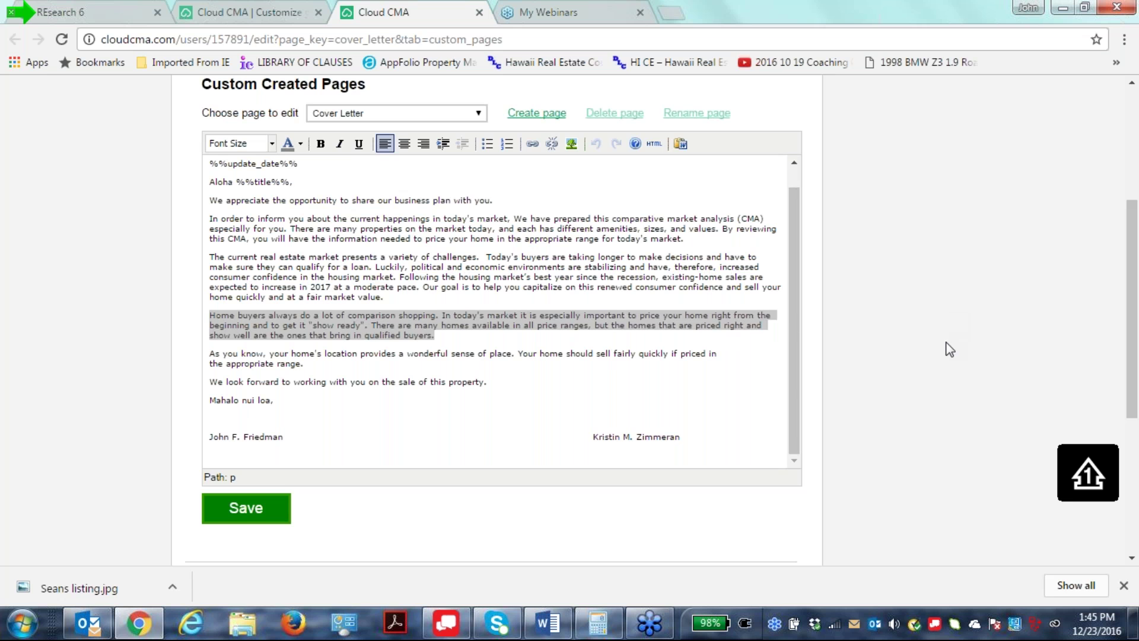
Finish reviewing the Home buyers paragraph and save the cover letter.
scroll(949, 351, up, 3)
scroll(950, 351, up, 1)
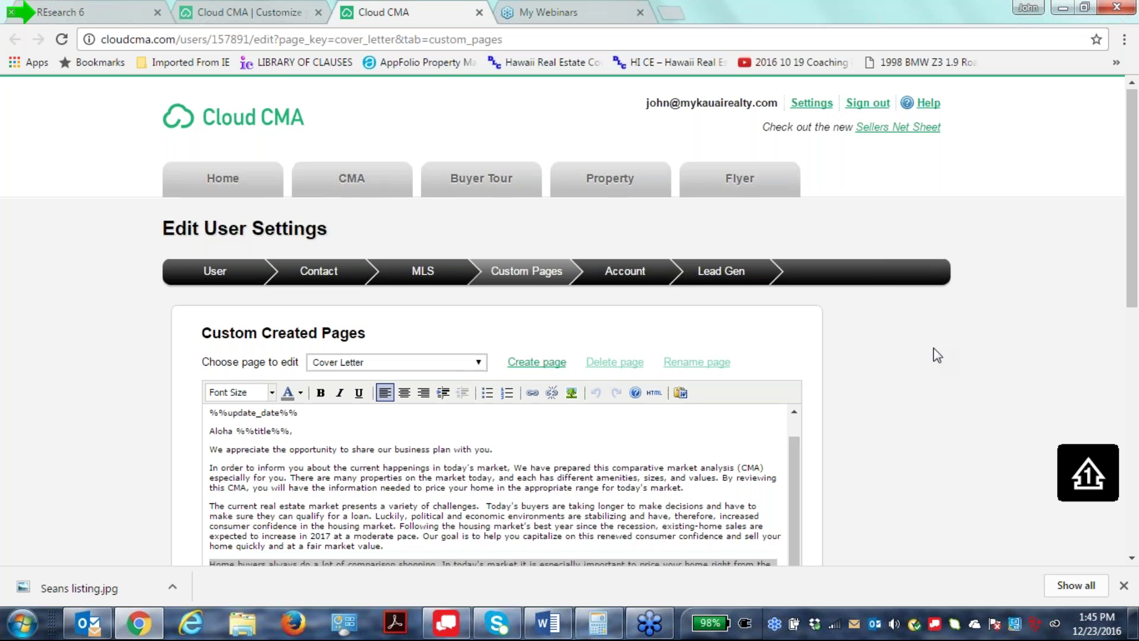
scroll(936, 353, down, 3)
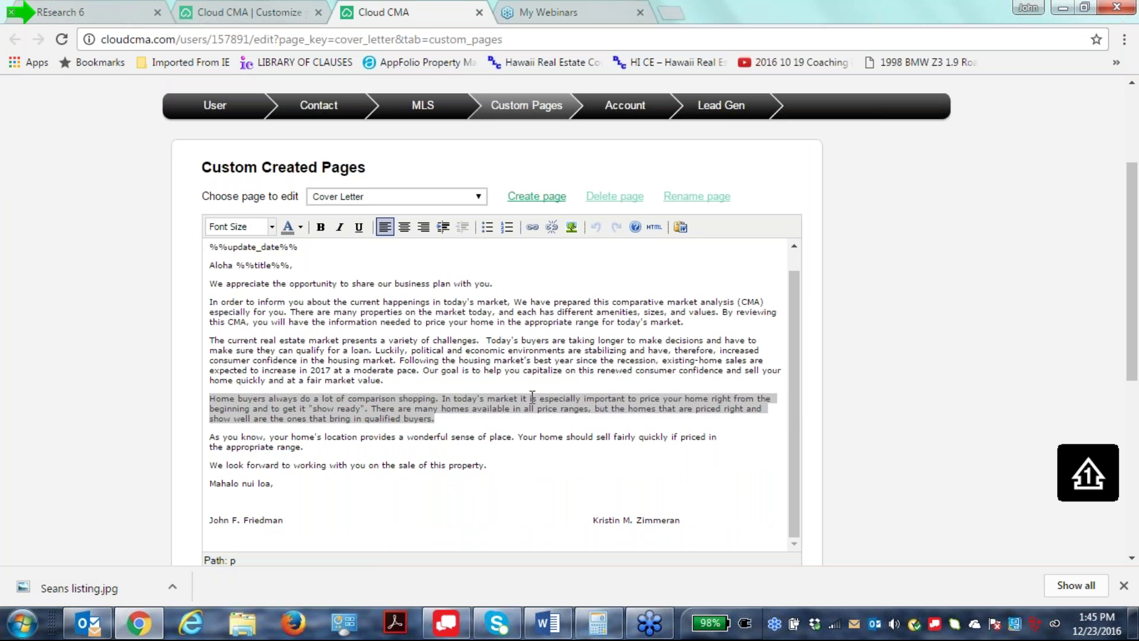
click(758, 493)
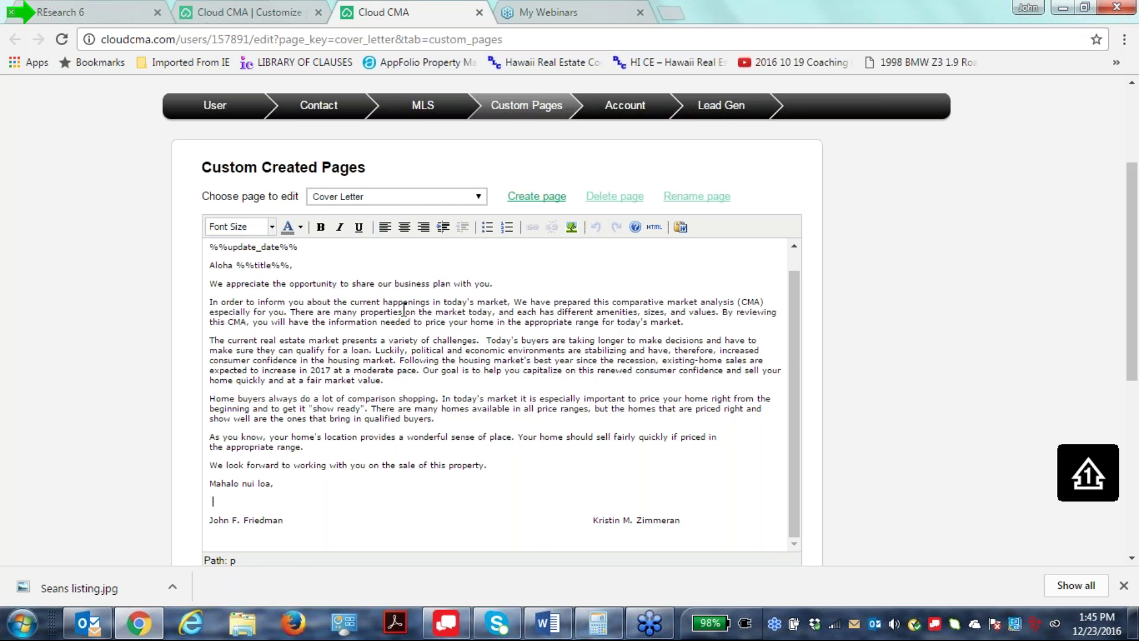
scroll(180, 340, down, 6)
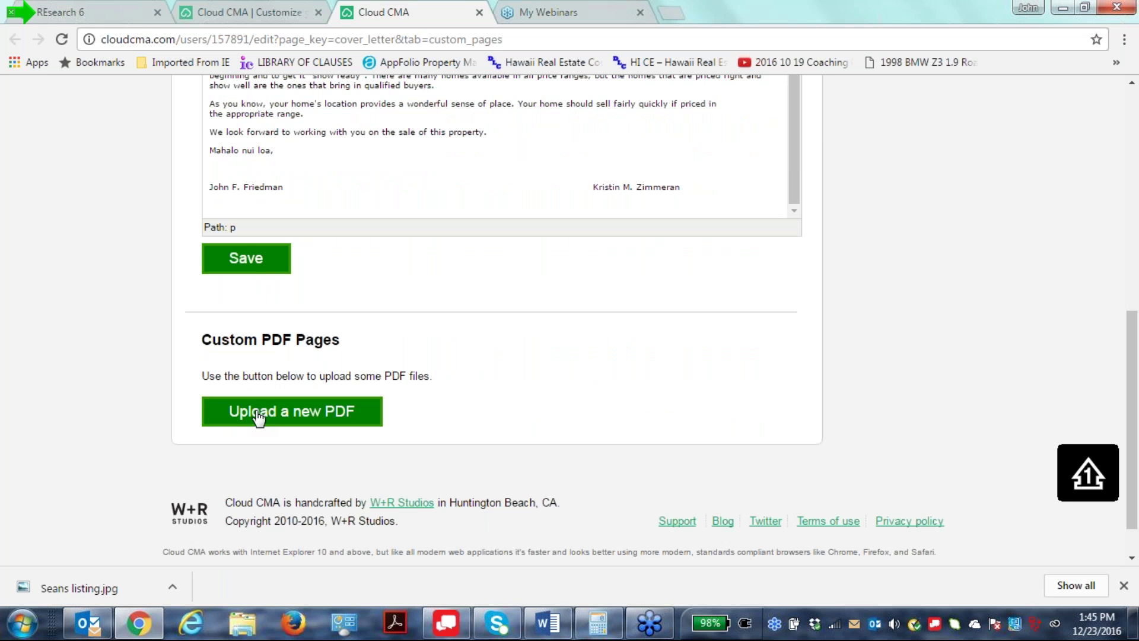
click(248, 259)
scroll(656, 439, up, 8)
scroll(660, 446, up, 2)
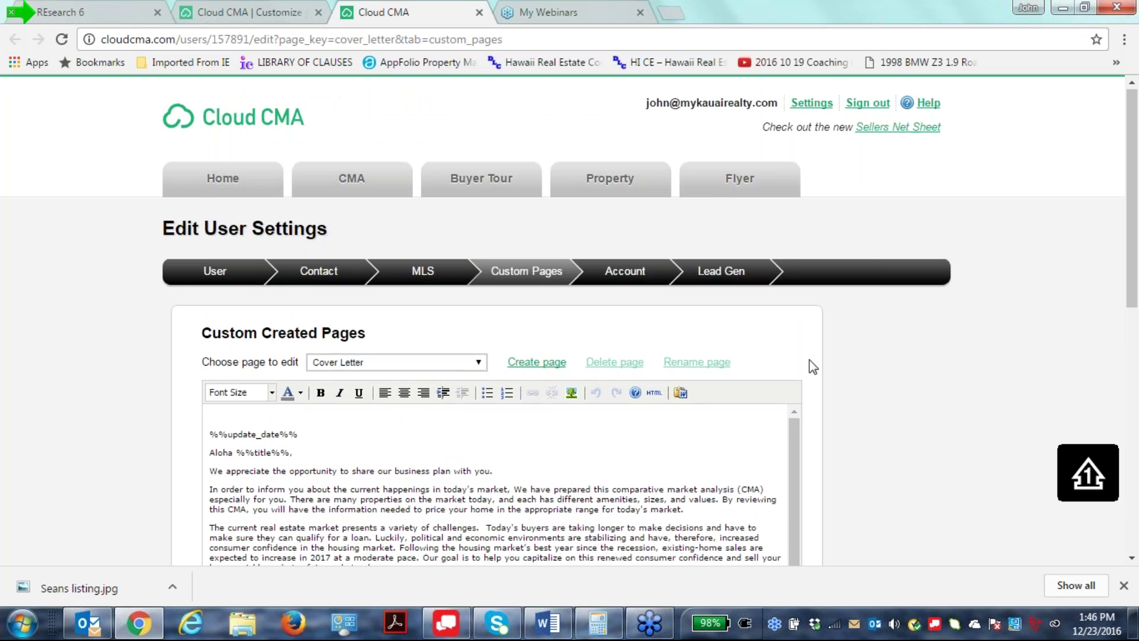
scroll(809, 359, down, 1)
scroll(809, 360, up, 1)
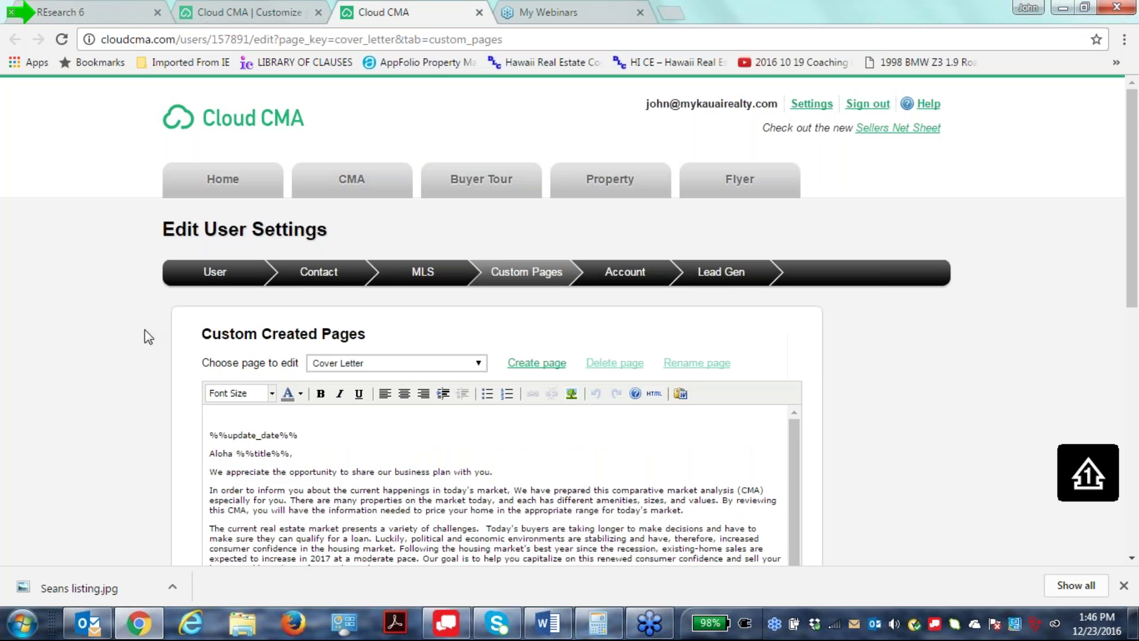
Return to the report, remove Agent resume, and open the Our company page for editing.
click(479, 12)
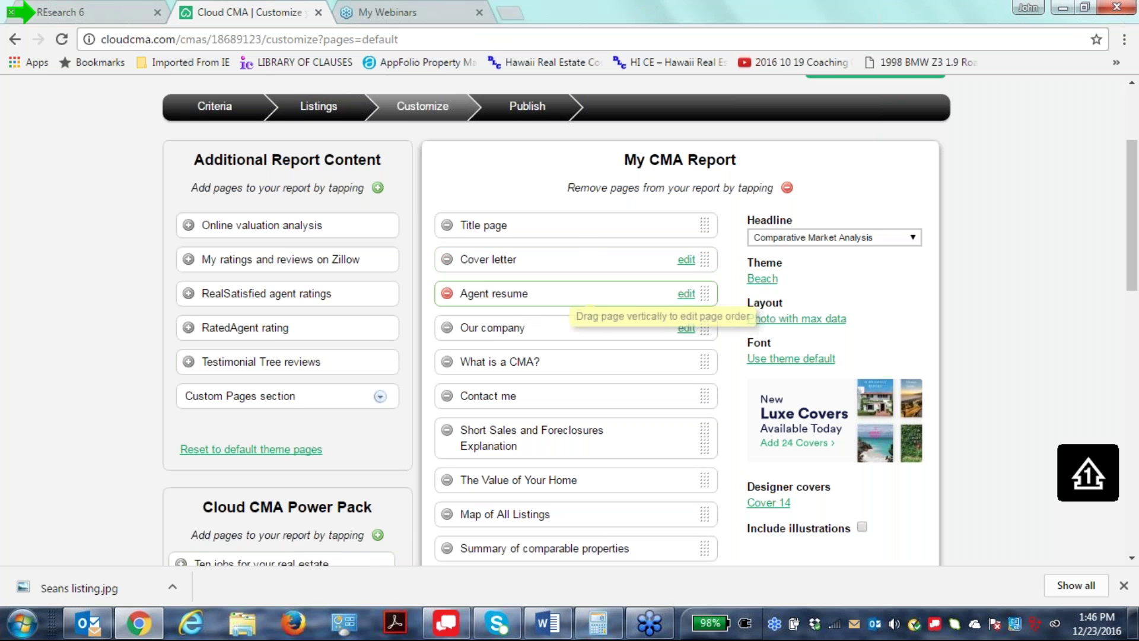
click(446, 293)
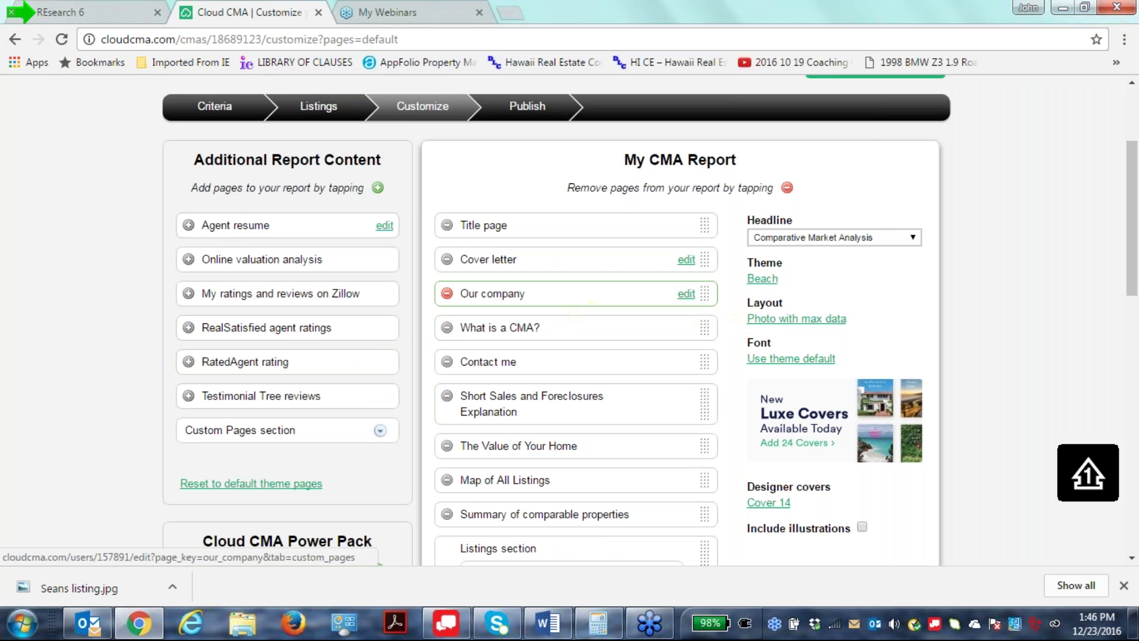
click(686, 293)
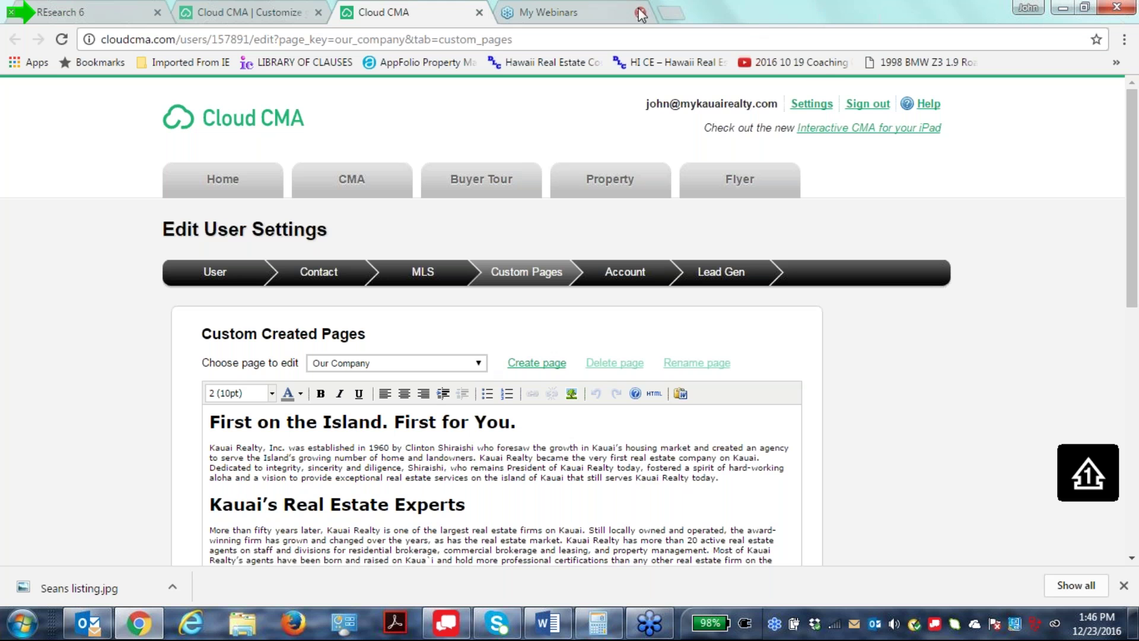
click(670, 13)
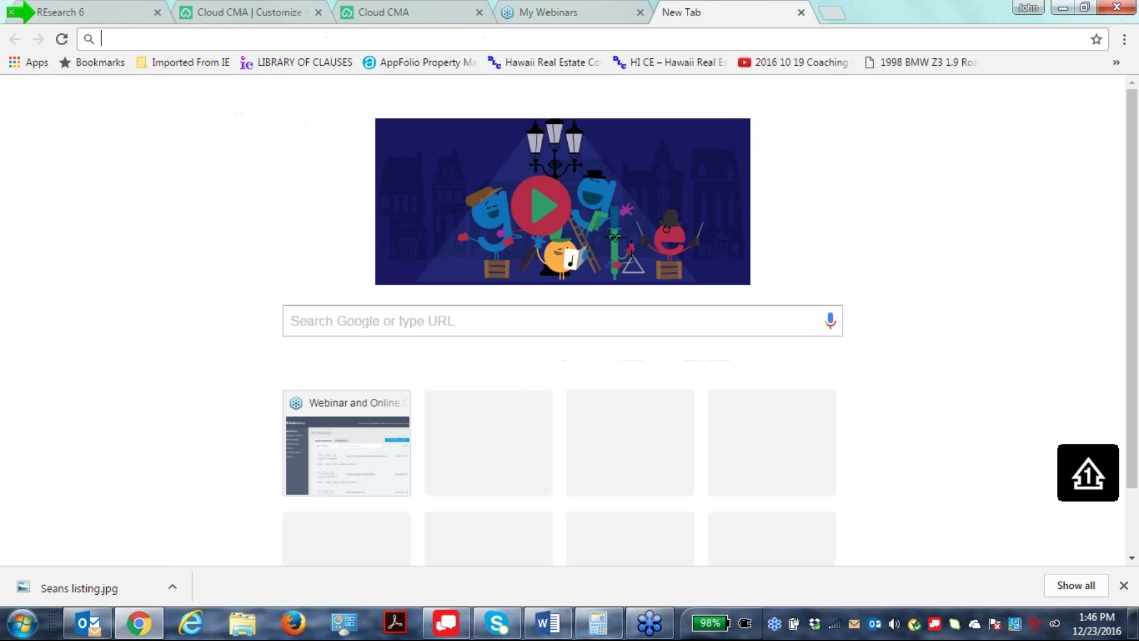
text(www.k)
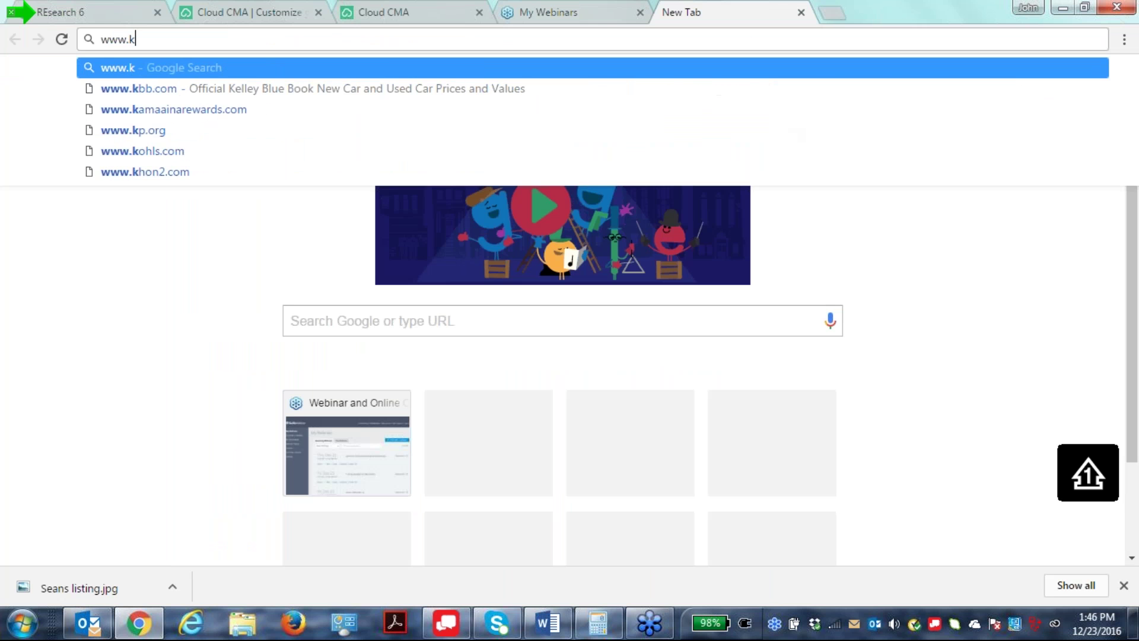
text(auai-)
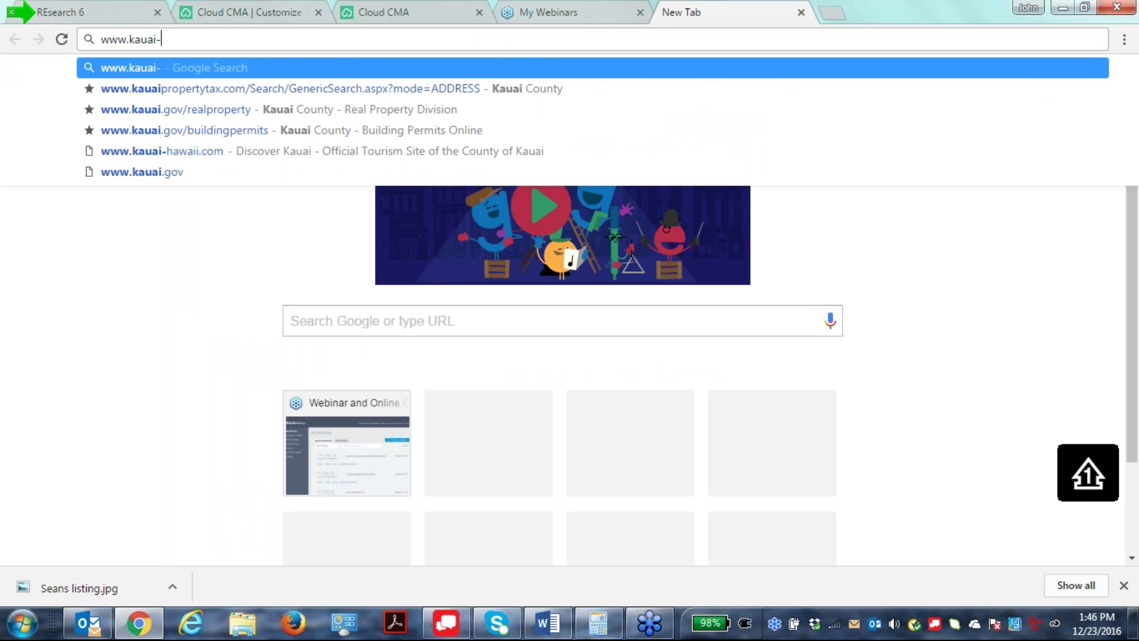
text(re)
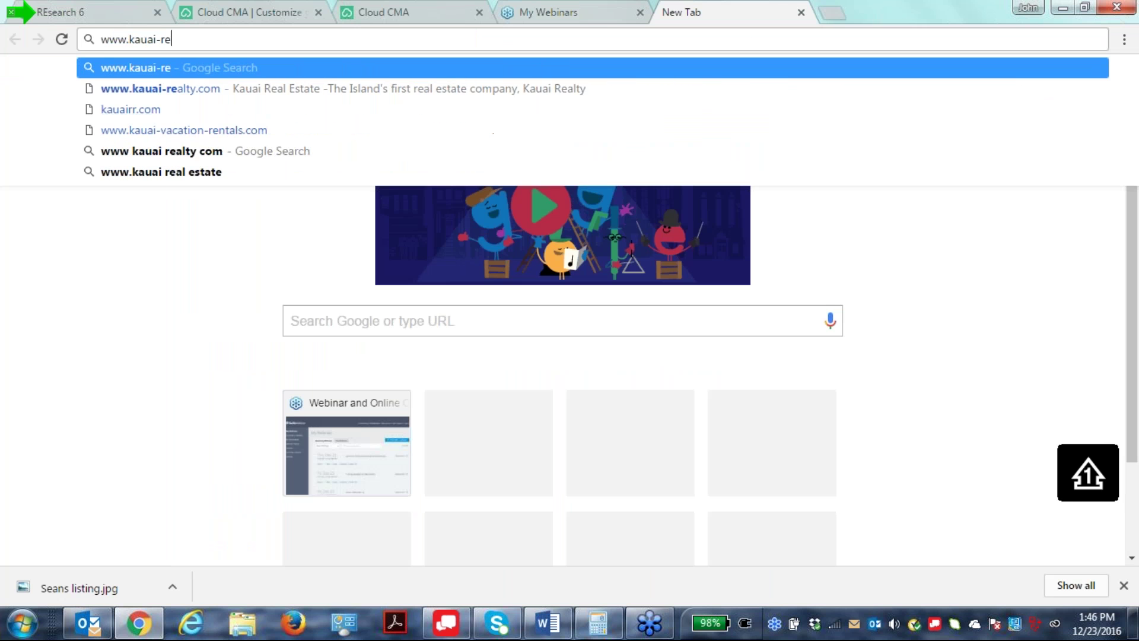
text(alty.com)
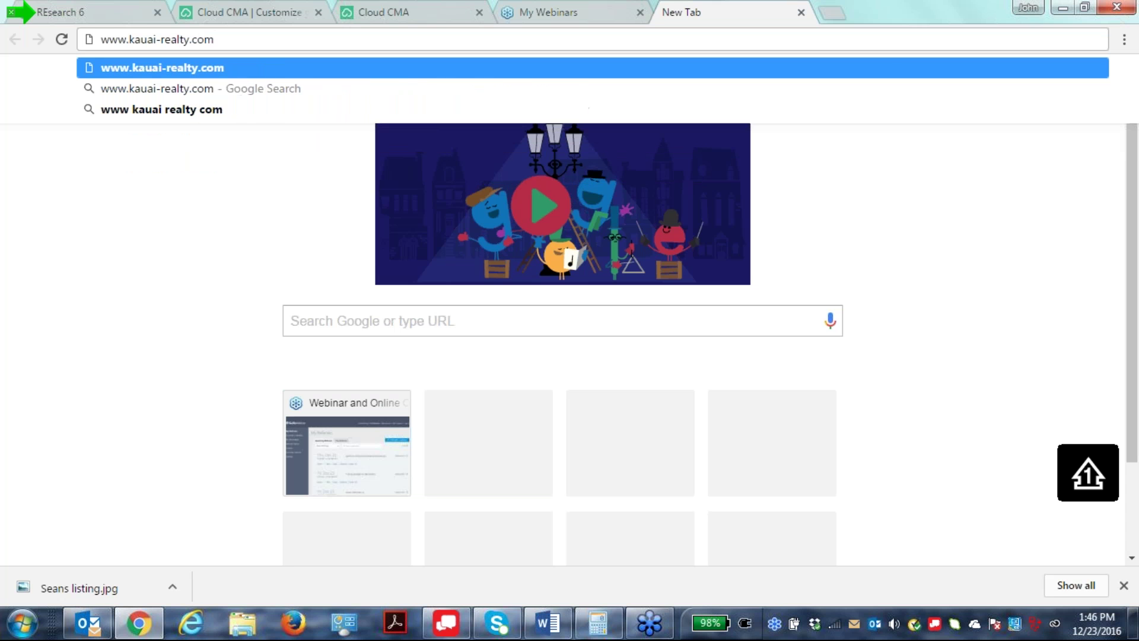
key(Return)
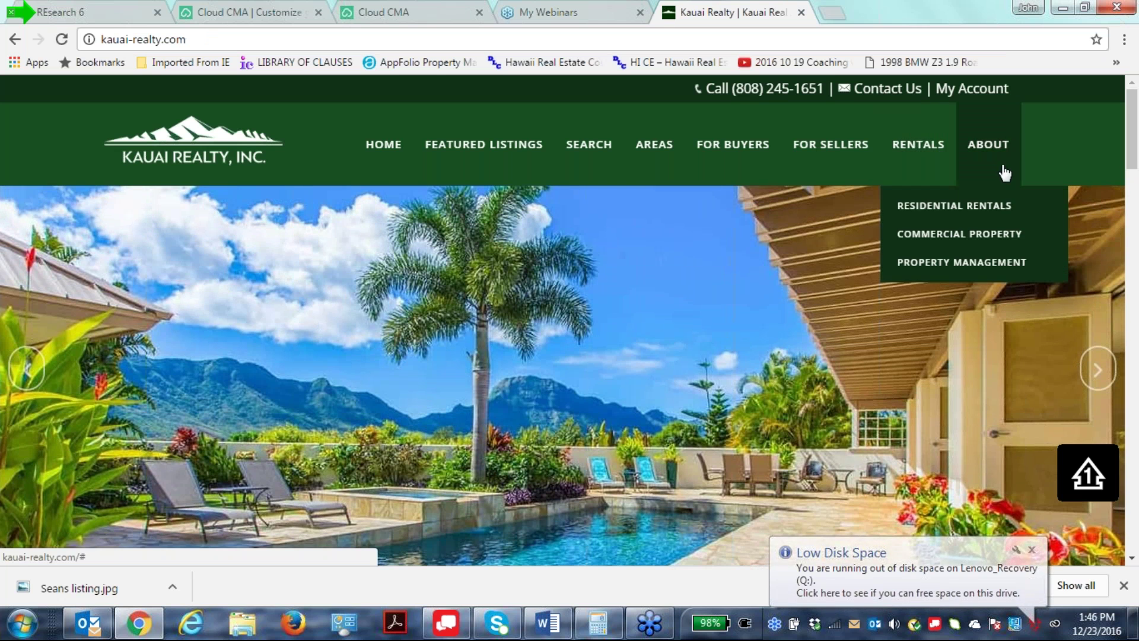
mouse_move(1005, 148)
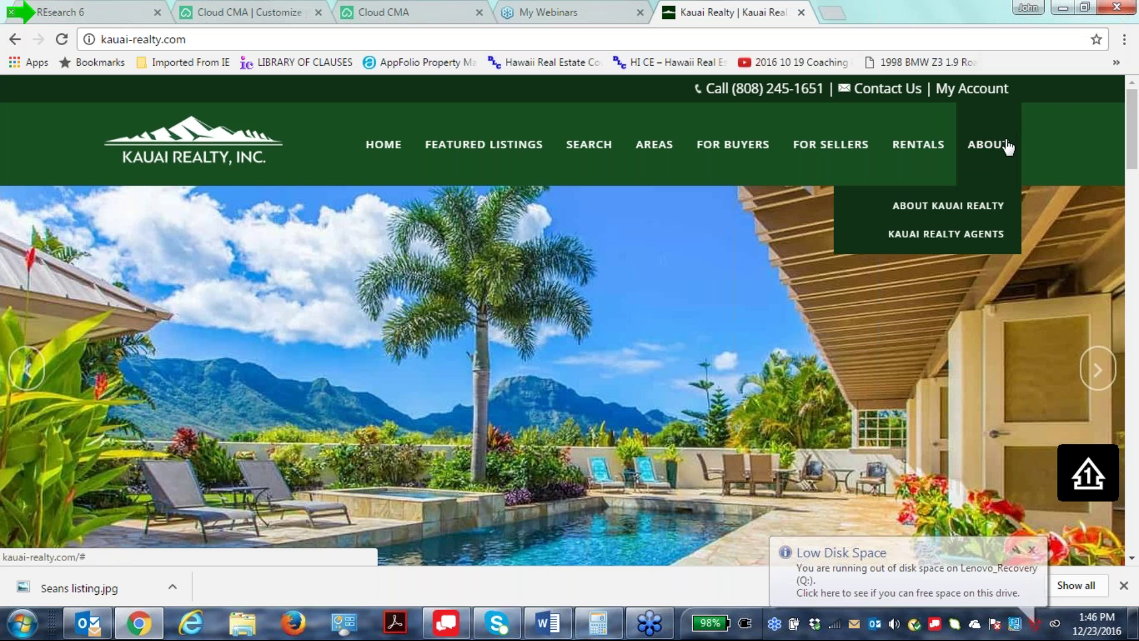
click(995, 206)
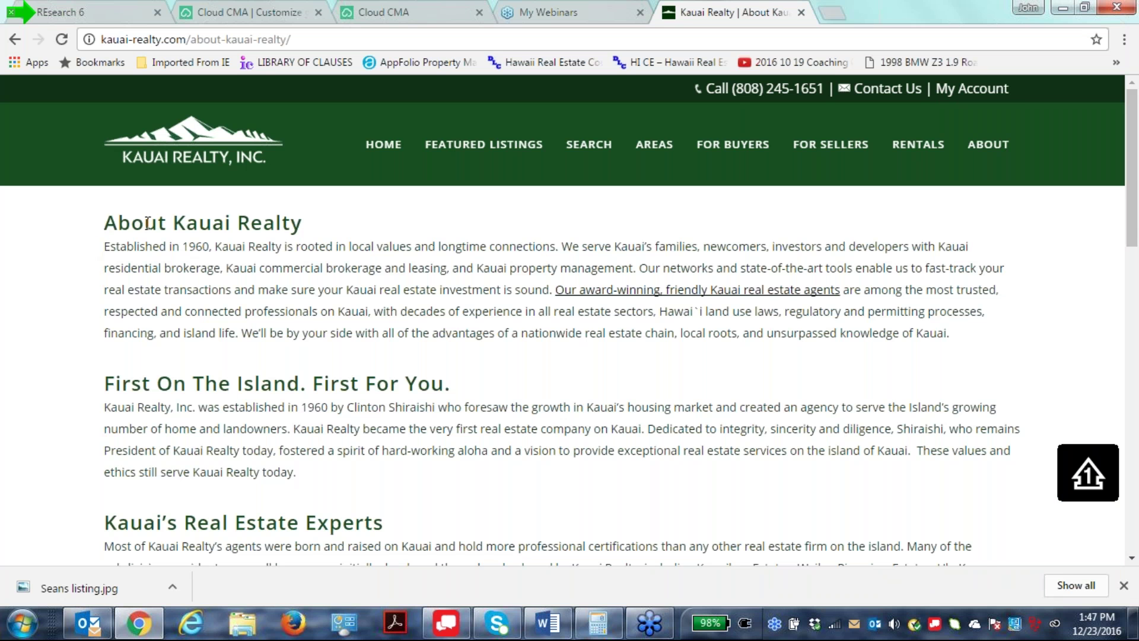
Copy the company description through the Awards paragraph and return to the Cloud CMA tab.
drag(118, 226, 408, 442)
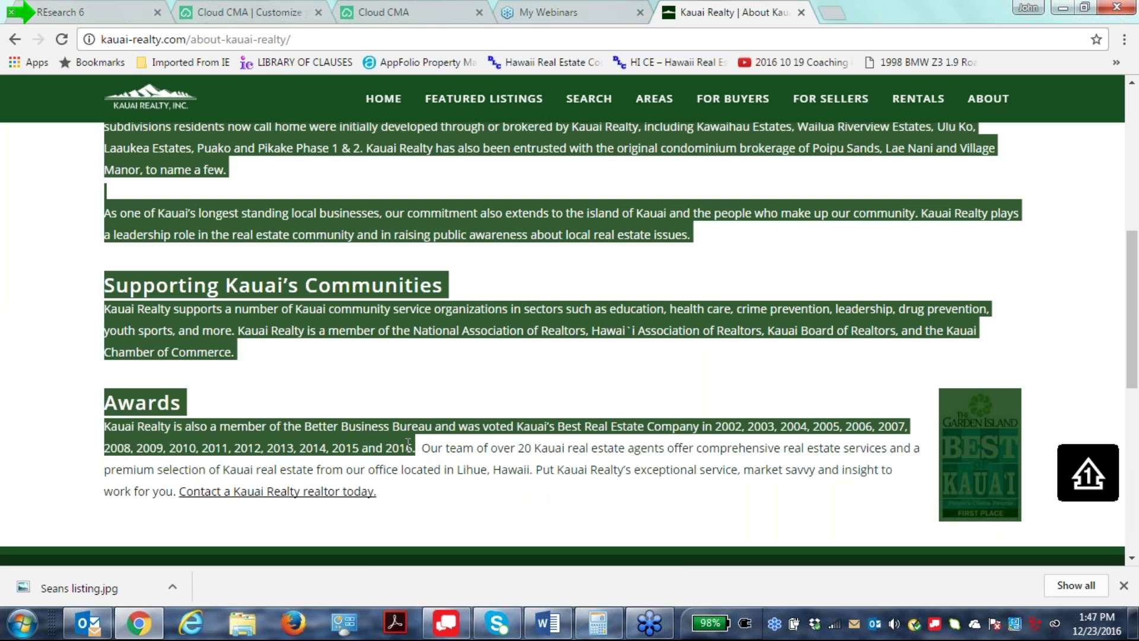
right_click(344, 440)
click(354, 446)
click(262, 11)
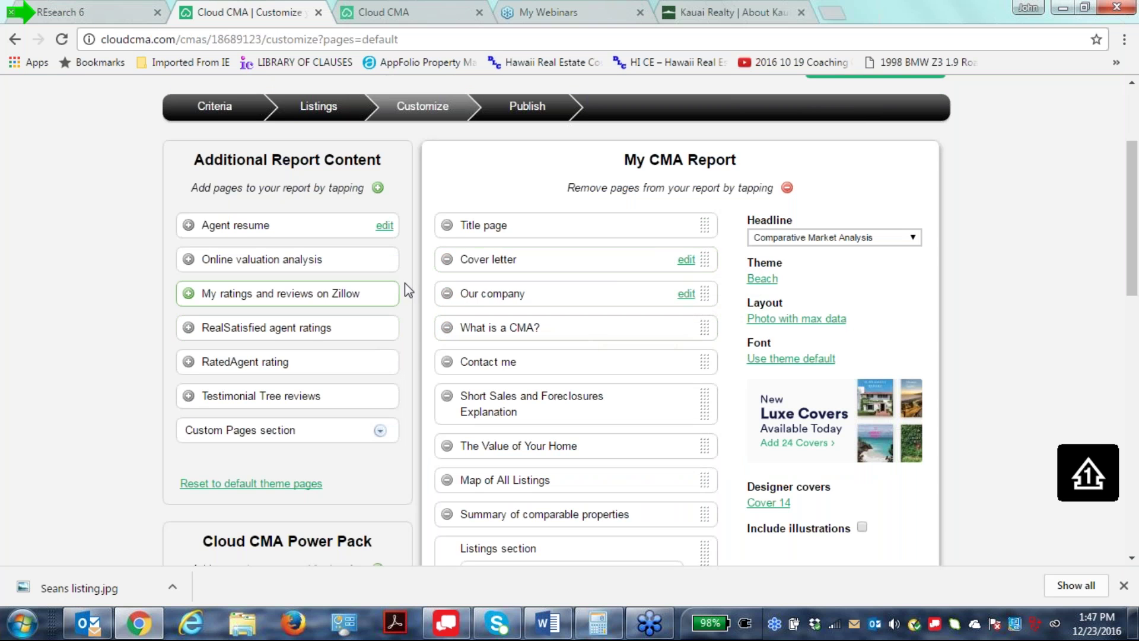
Replace the Our Company page text with the pasted Kauai Realty company description.
click(372, 13)
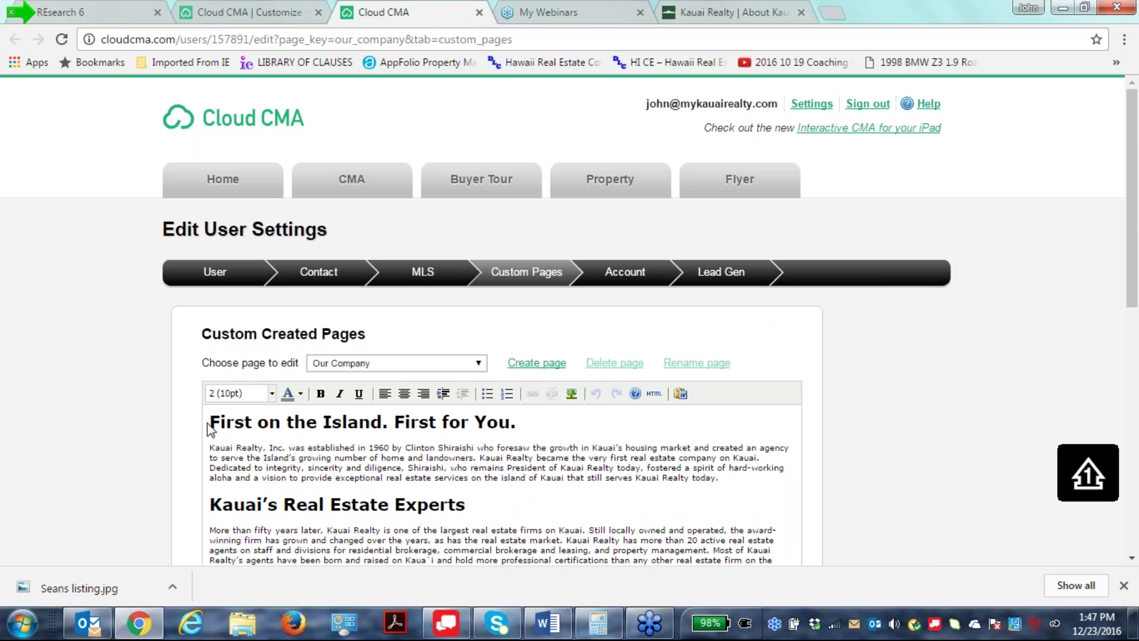
drag(212, 421, 346, 203)
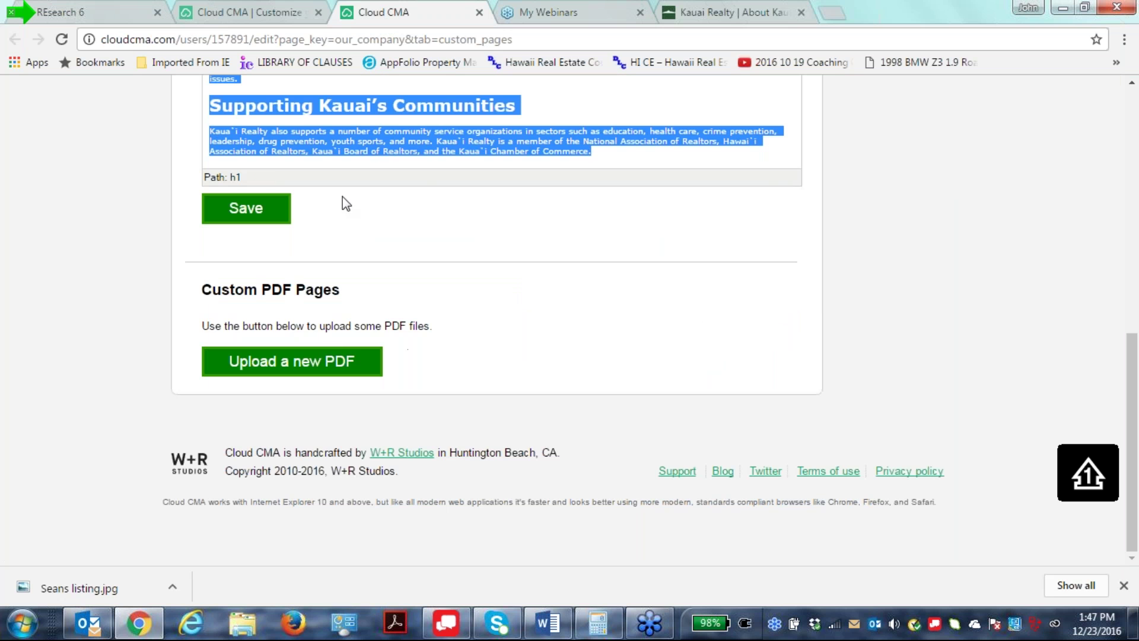
right_click(398, 119)
click(439, 171)
Delete the Best of Kauai award image from the page.
scroll(520, 302, down, 5)
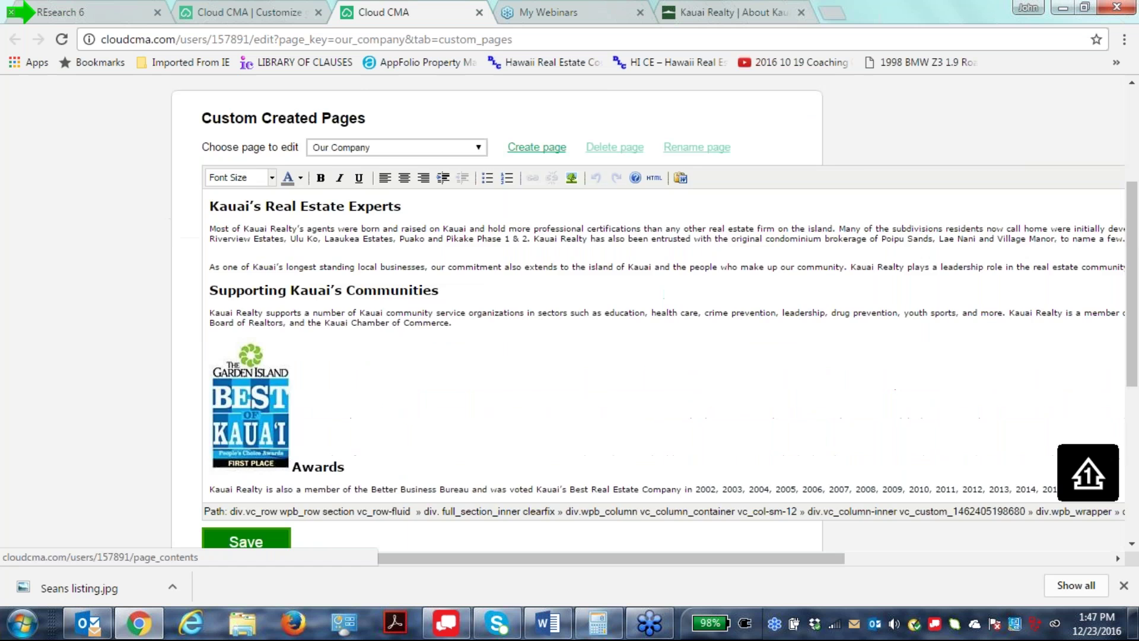
click(248, 239)
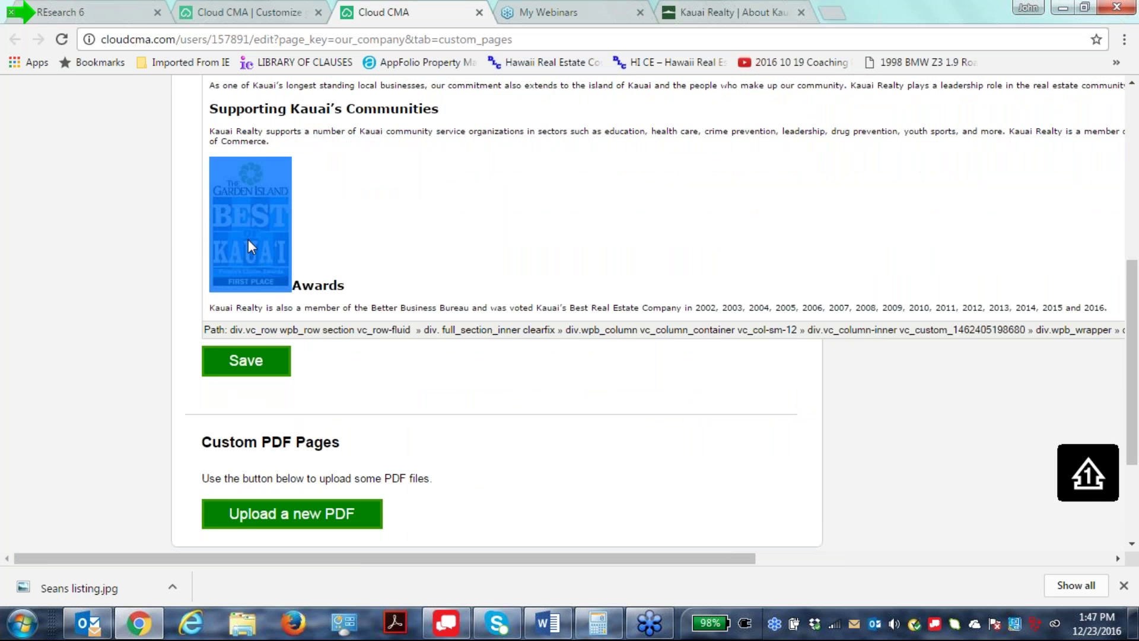
key(Delete)
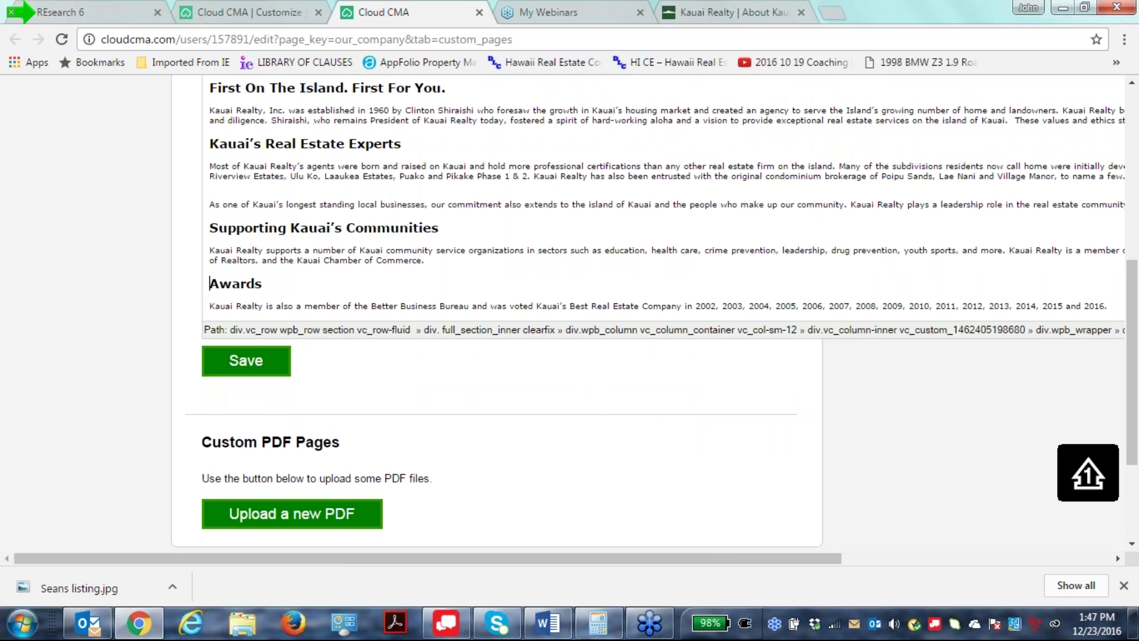
scroll(862, 262, down, 3)
scroll(861, 258, up, 3)
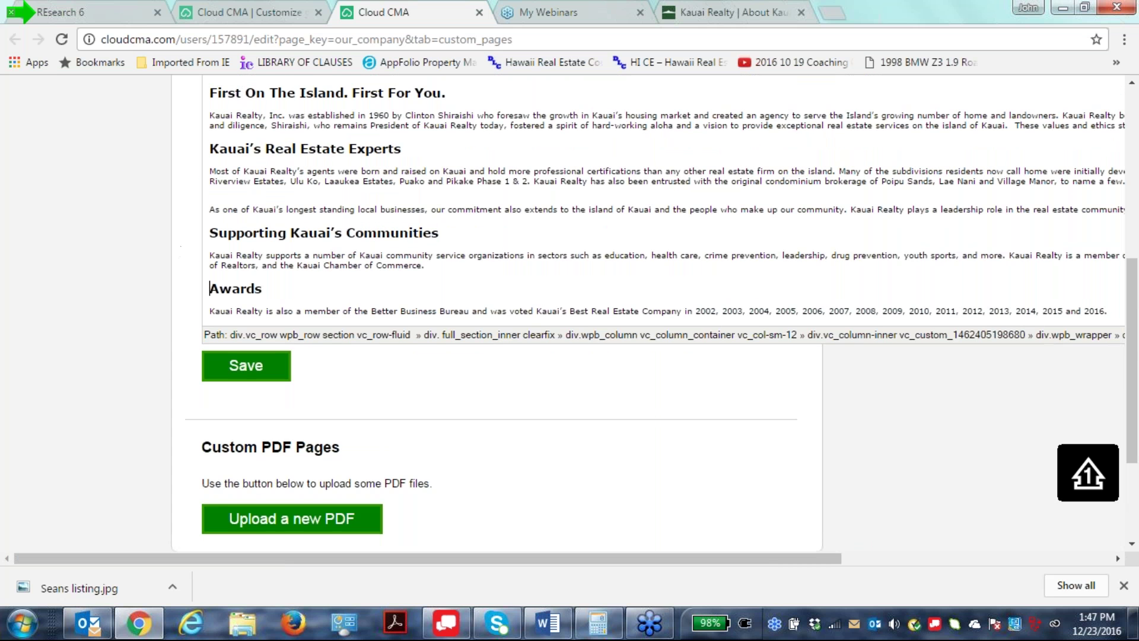
scroll(652, 314, up, 6)
scroll(652, 314, down, 1)
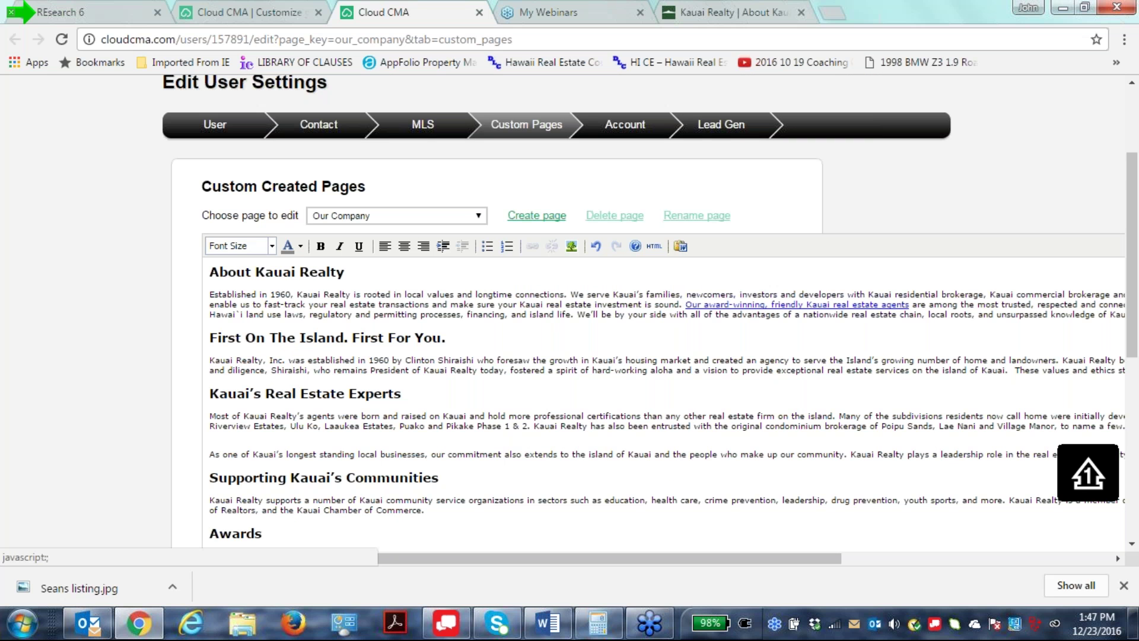
Set the page text to font size 4 (14pt) and close the custom pages tab.
click(237, 246)
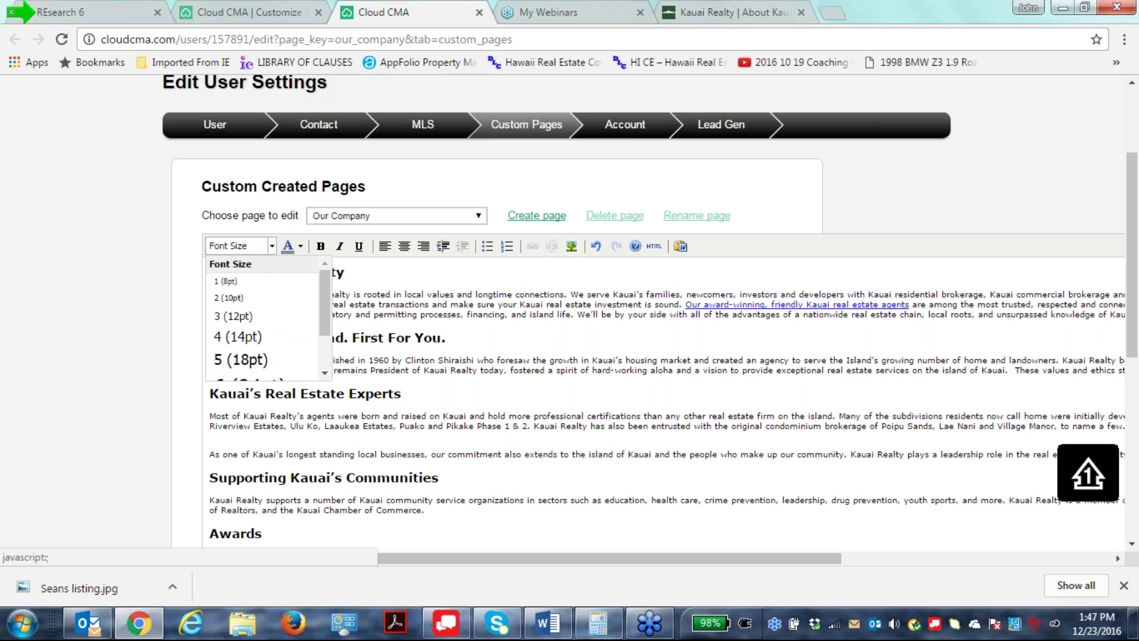
click(232, 337)
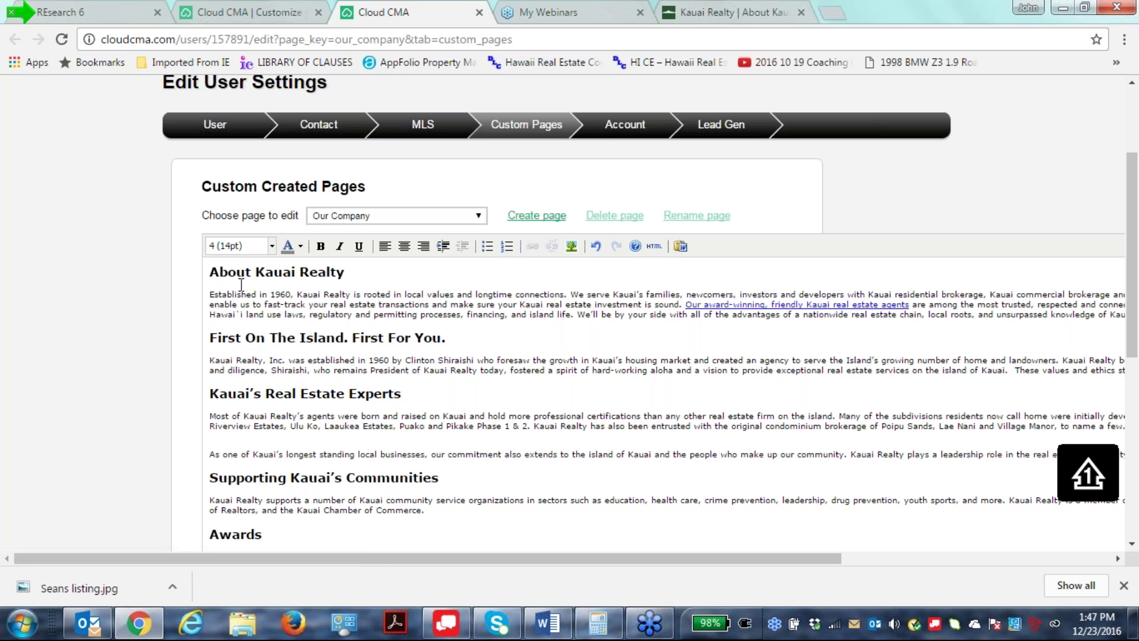
click(213, 271)
drag(213, 270, 344, 272)
click(967, 186)
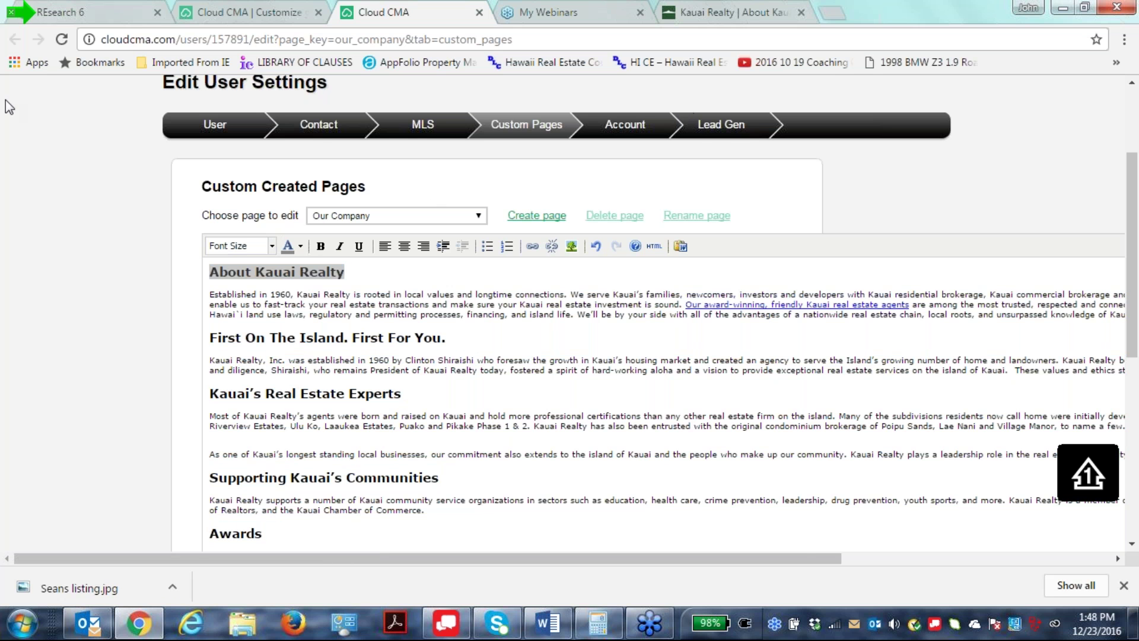
scroll(694, 409, down, 7)
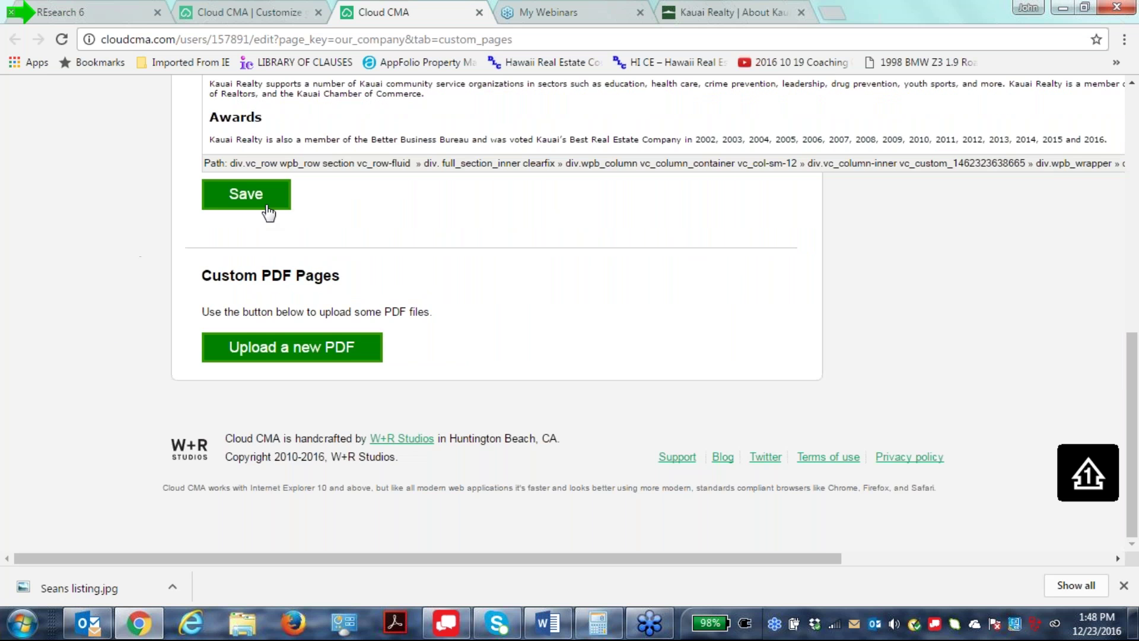
scroll(547, 417, up, 10)
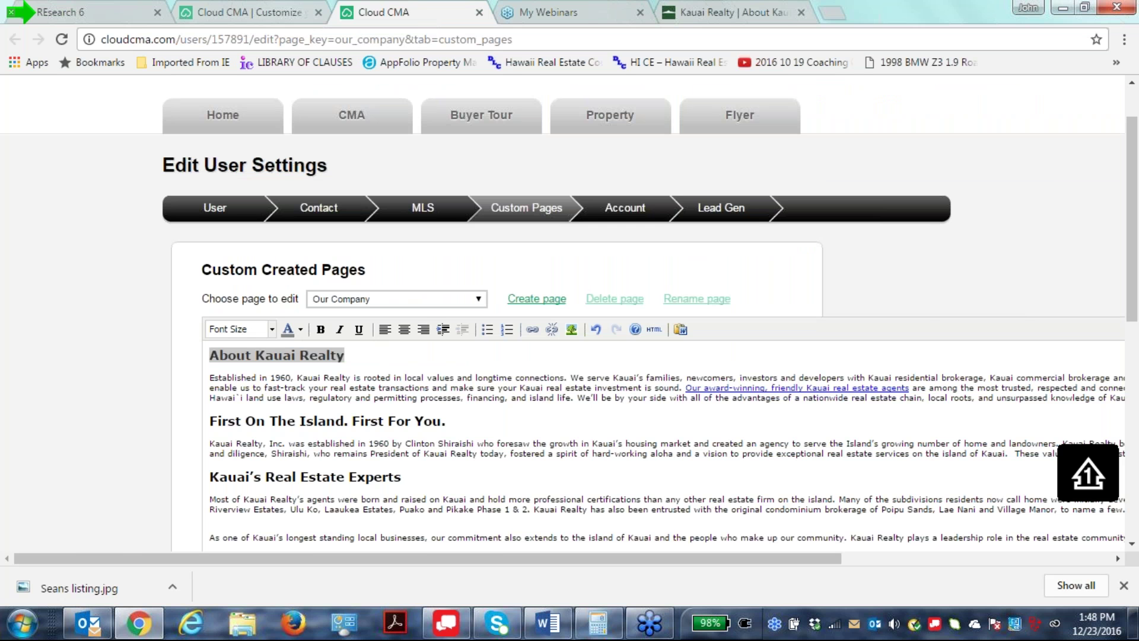
click(480, 13)
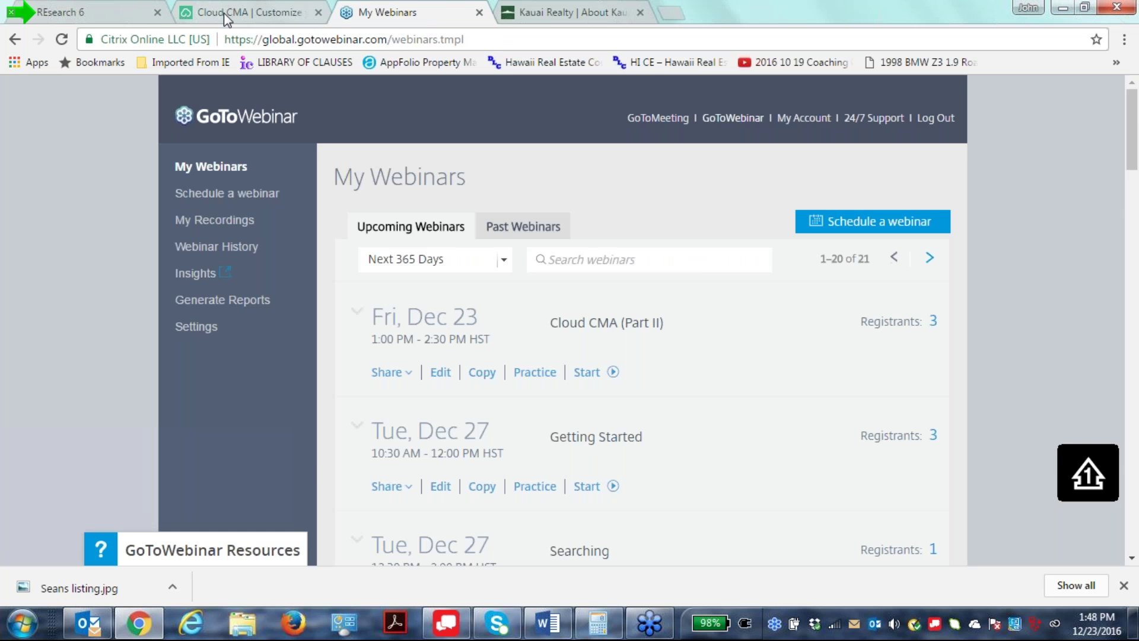
Remove the Short Sales and Foreclosures Explanation page from the report.
click(226, 13)
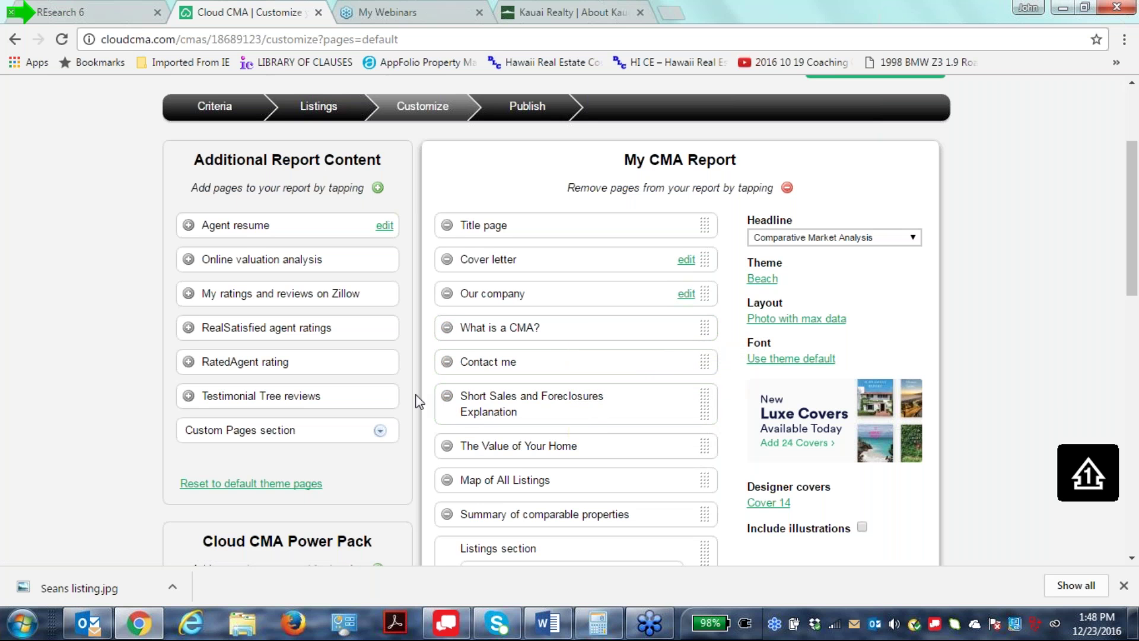
click(447, 396)
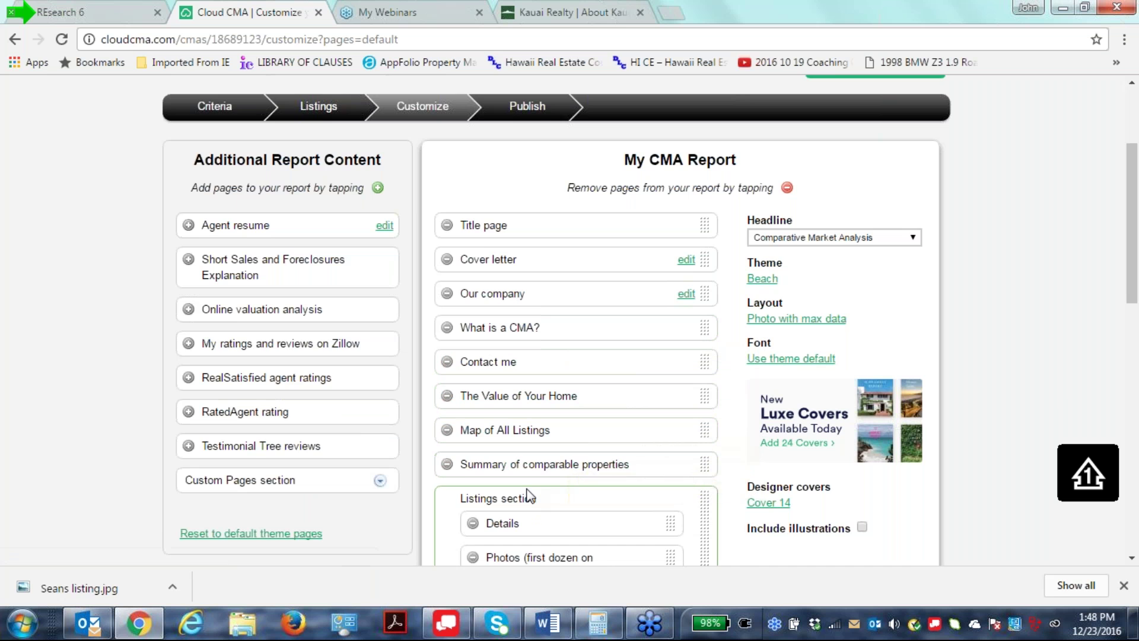
scroll(723, 510, down, 3)
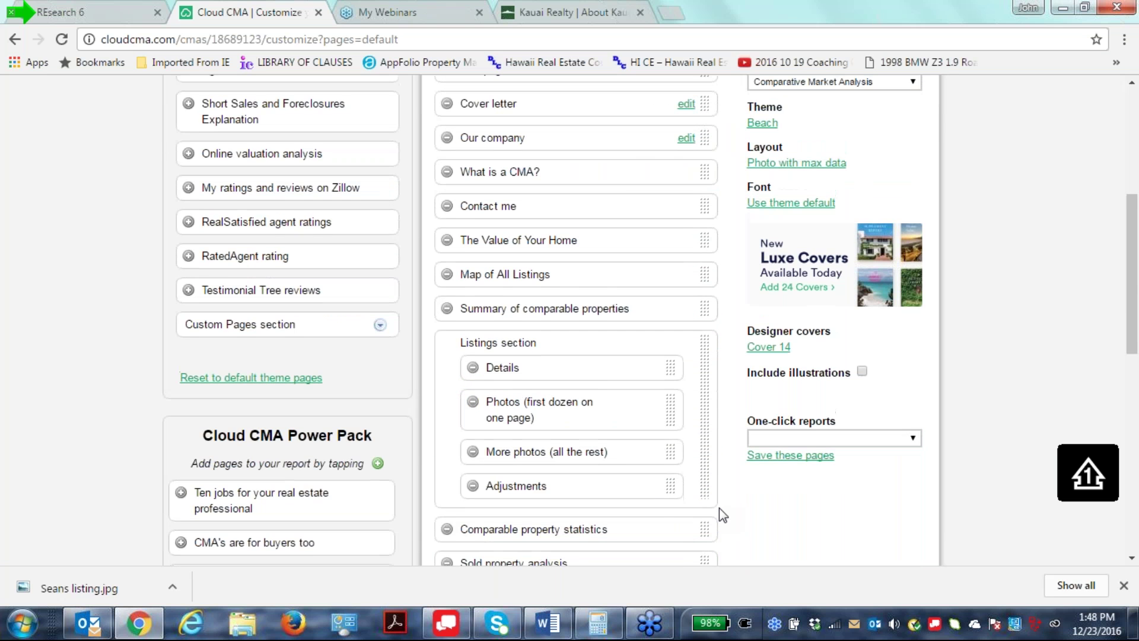
scroll(719, 508, up, 3)
scroll(719, 507, down, 5)
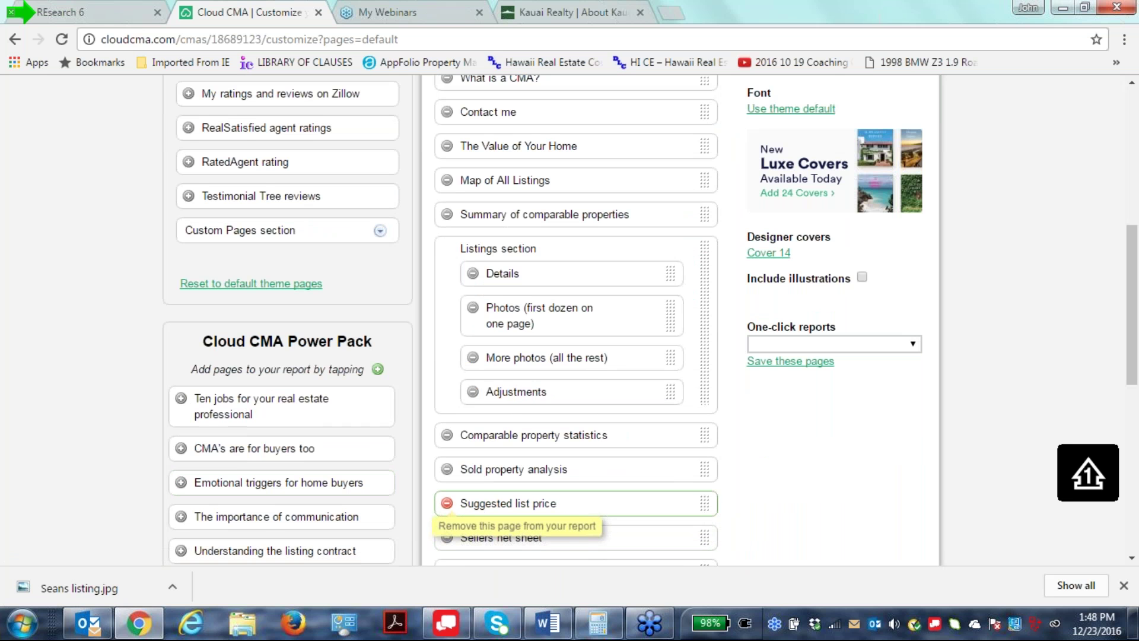
Re-add Suggested list price and place it right after The Value of Your Home.
click(447, 503)
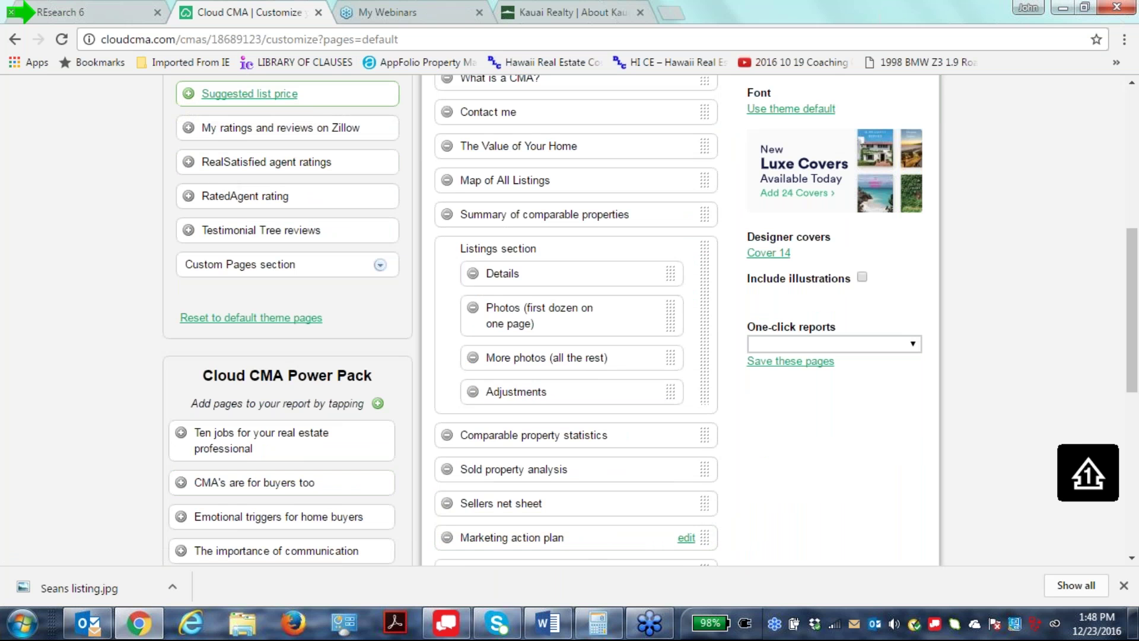
drag(323, 97, 448, 243)
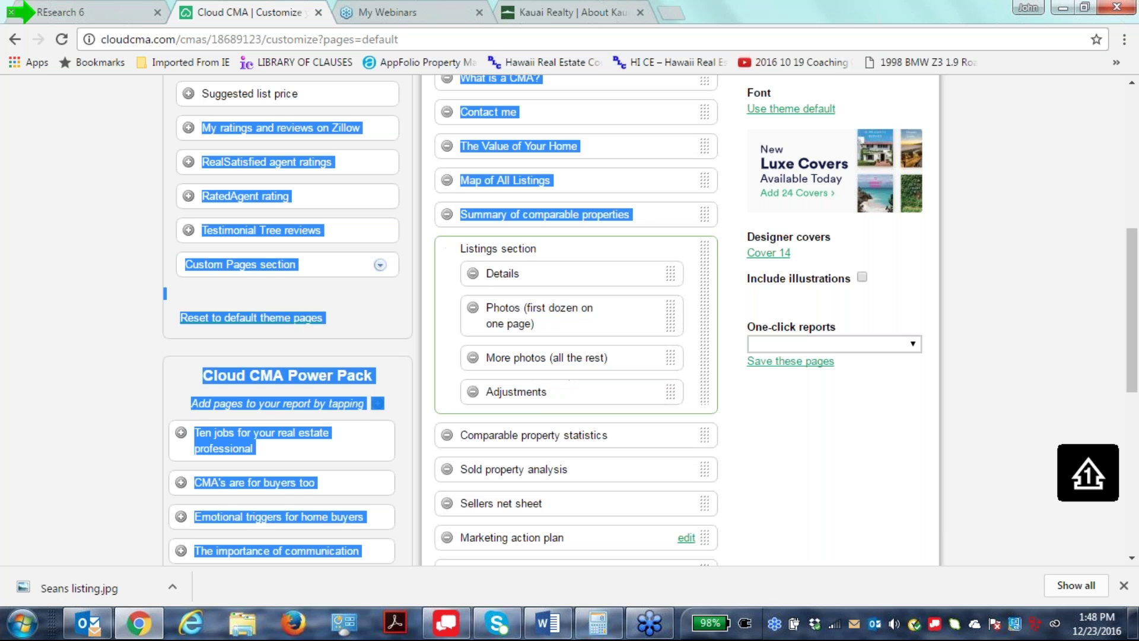
click(189, 95)
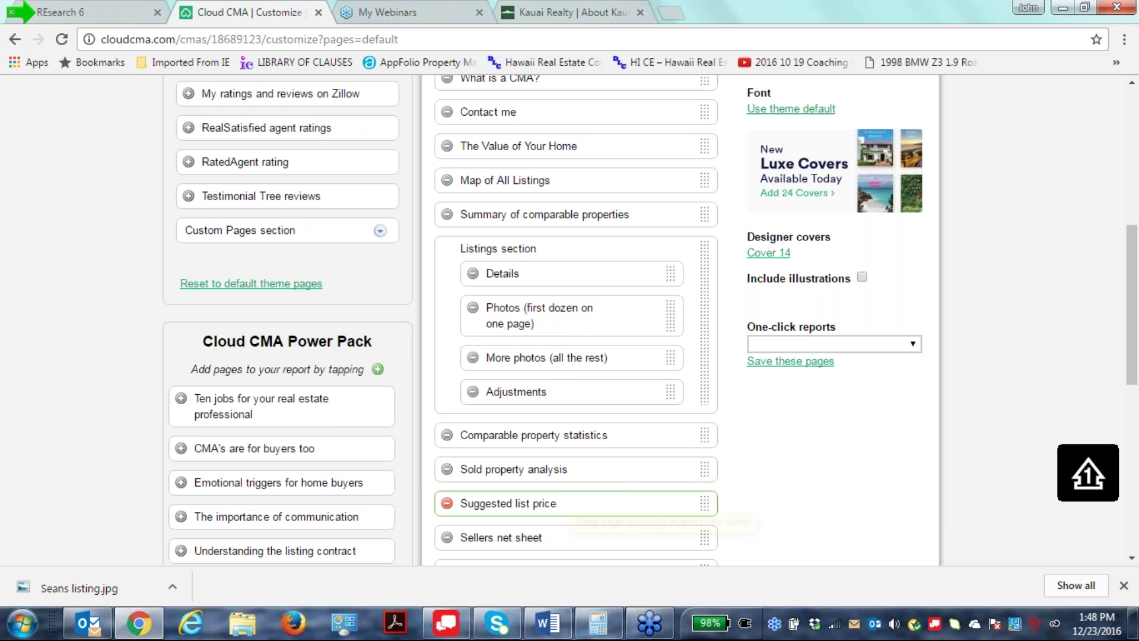
drag(702, 503, 684, 399)
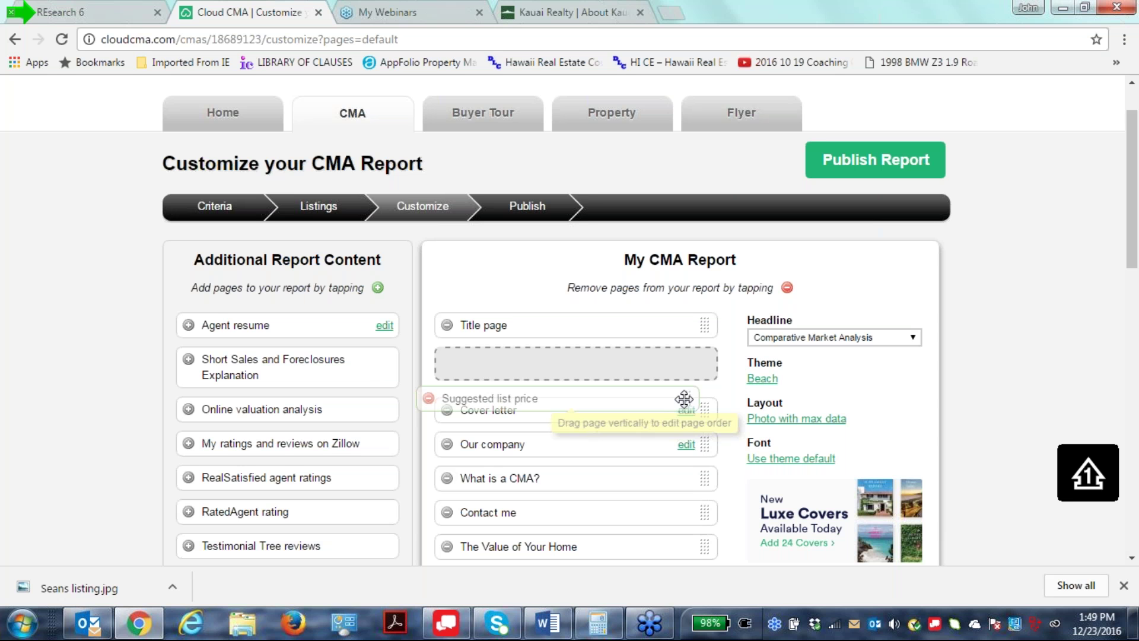
mouse_move(684, 399)
mouse_down()
mouse_move(661, 489)
mouse_move(658, 593)
mouse_move(635, 259)
mouse_move(663, 371)
mouse_move(666, 447)
mouse_move(670, 373)
mouse_move(705, 392)
mouse_up()
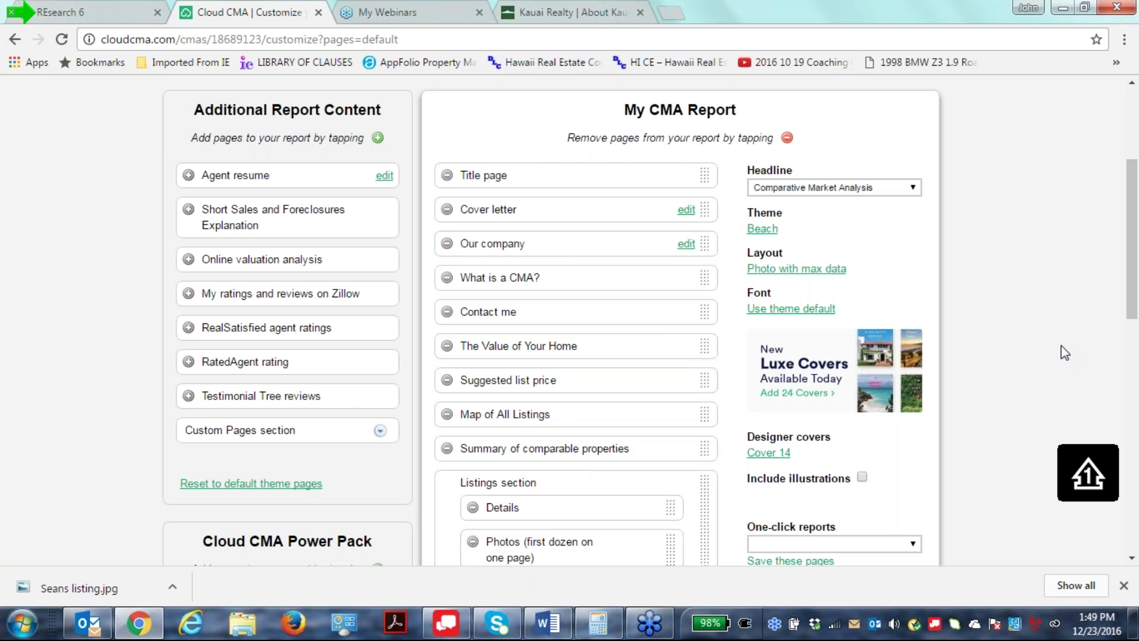
Move the Listings section below Sold property analysis.
scroll(1062, 364, down, 1)
scroll(1062, 365, down, 1)
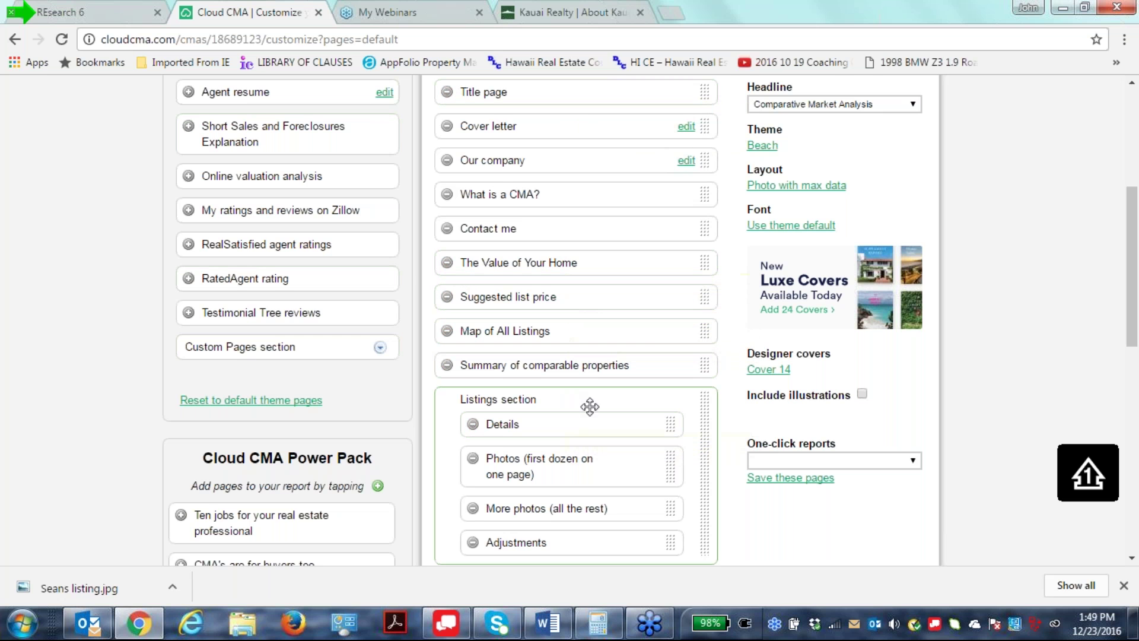
scroll(711, 404, down, 3)
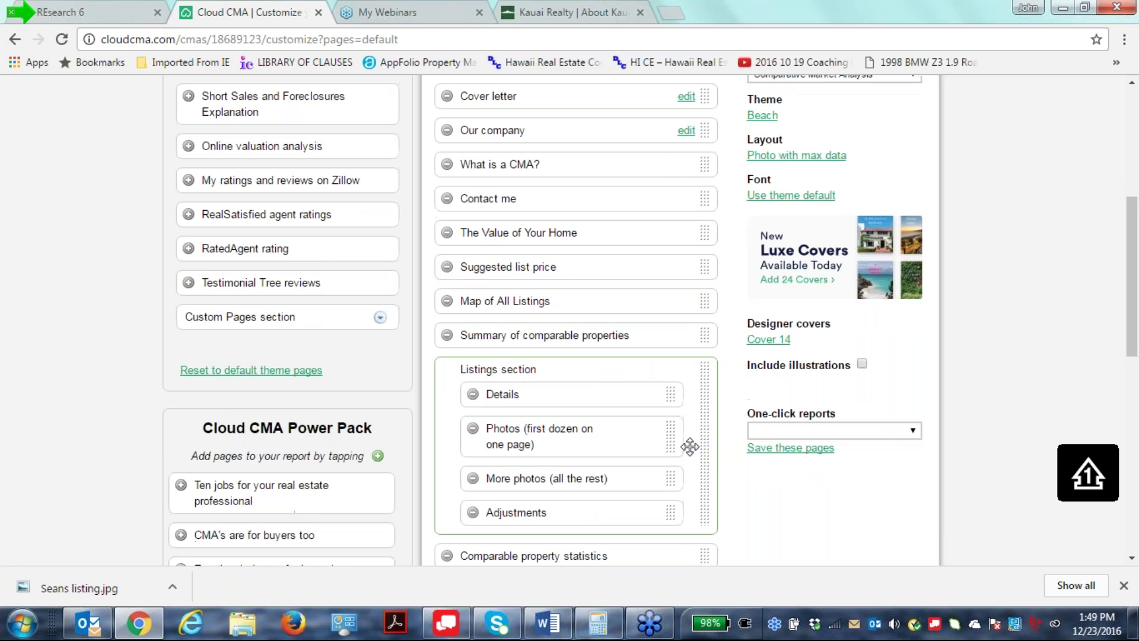
drag(710, 405, 667, 453)
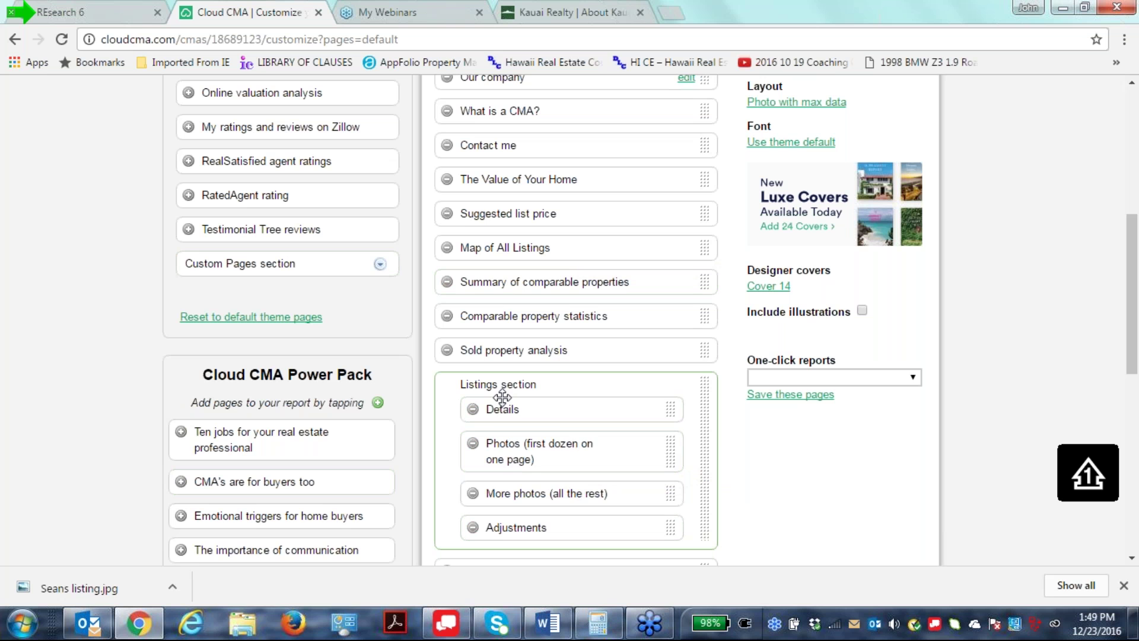
Remove More photos, Adjustments and Sellers net sheet from the report.
click(511, 462)
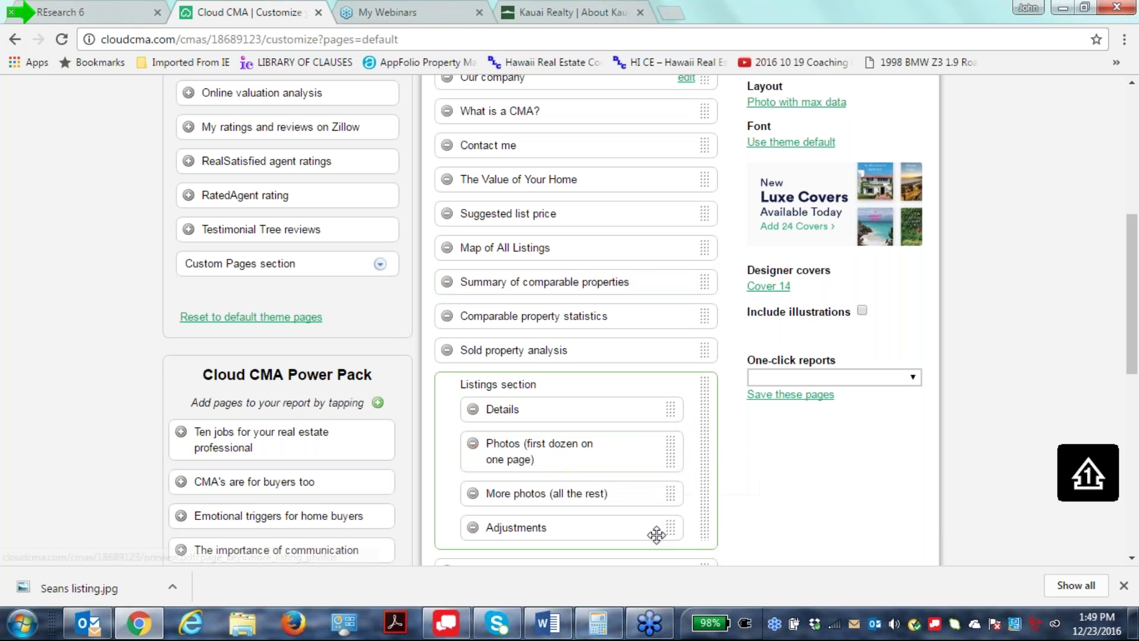
click(472, 493)
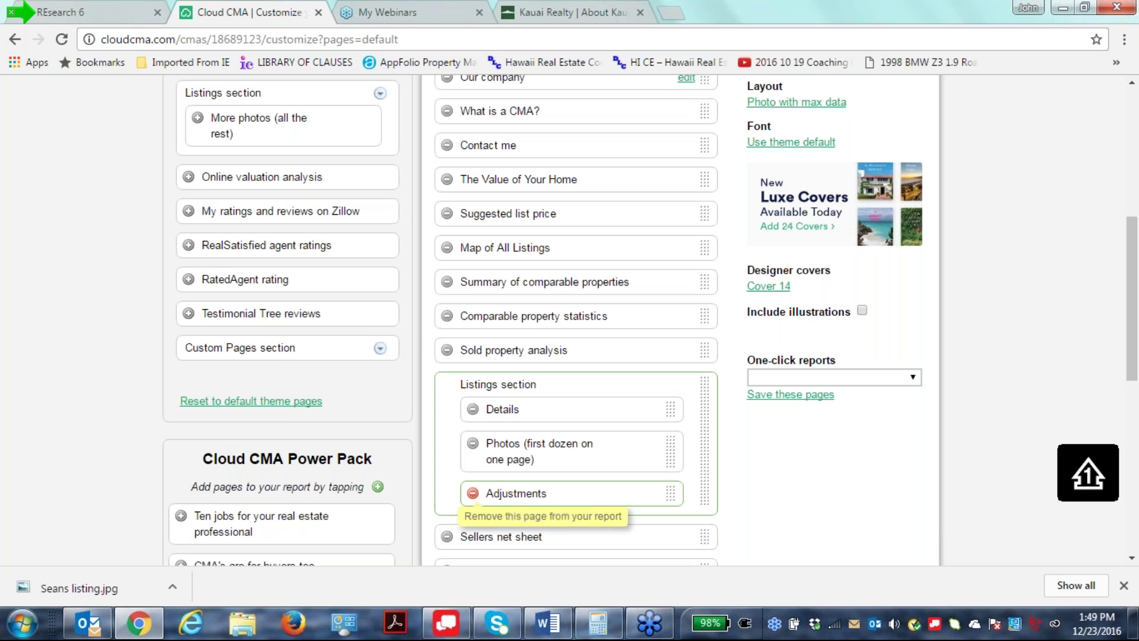
click(472, 494)
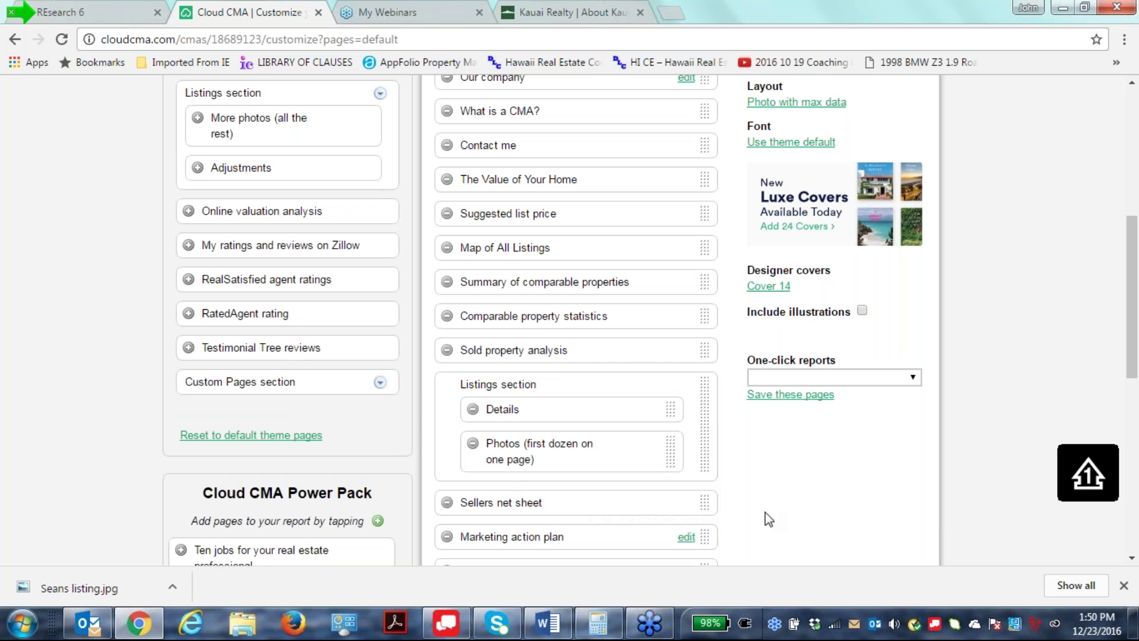
click(446, 503)
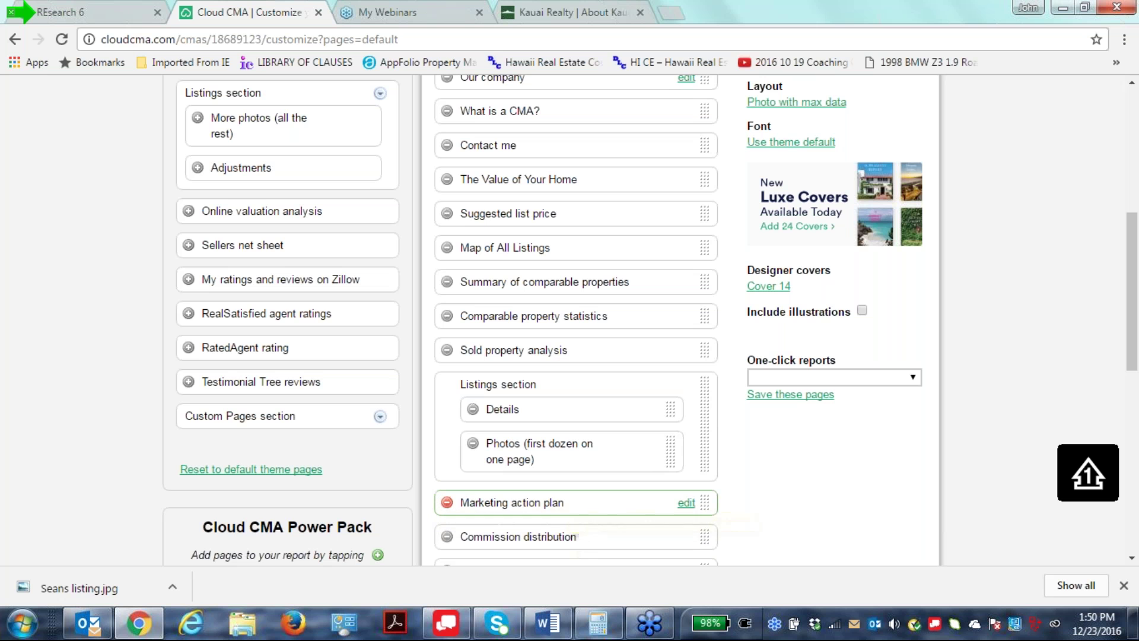
Review the Marketing Action Plan page's First Week through Ongoing activities tasks in the editor.
click(686, 503)
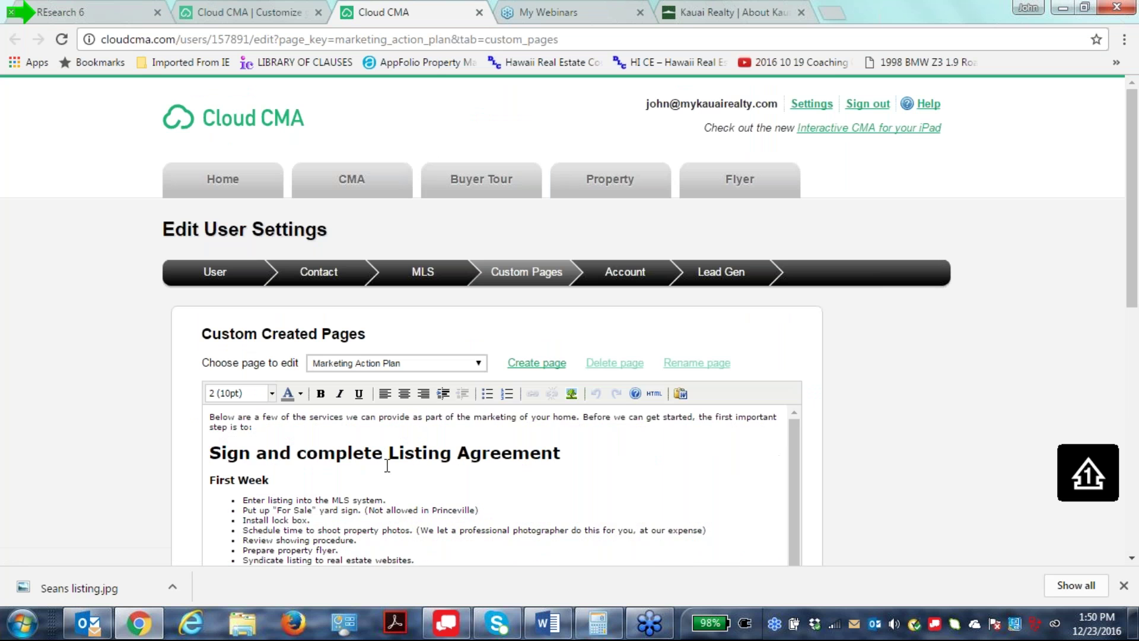
scroll(387, 465, down, 1)
scroll(387, 465, down, 3)
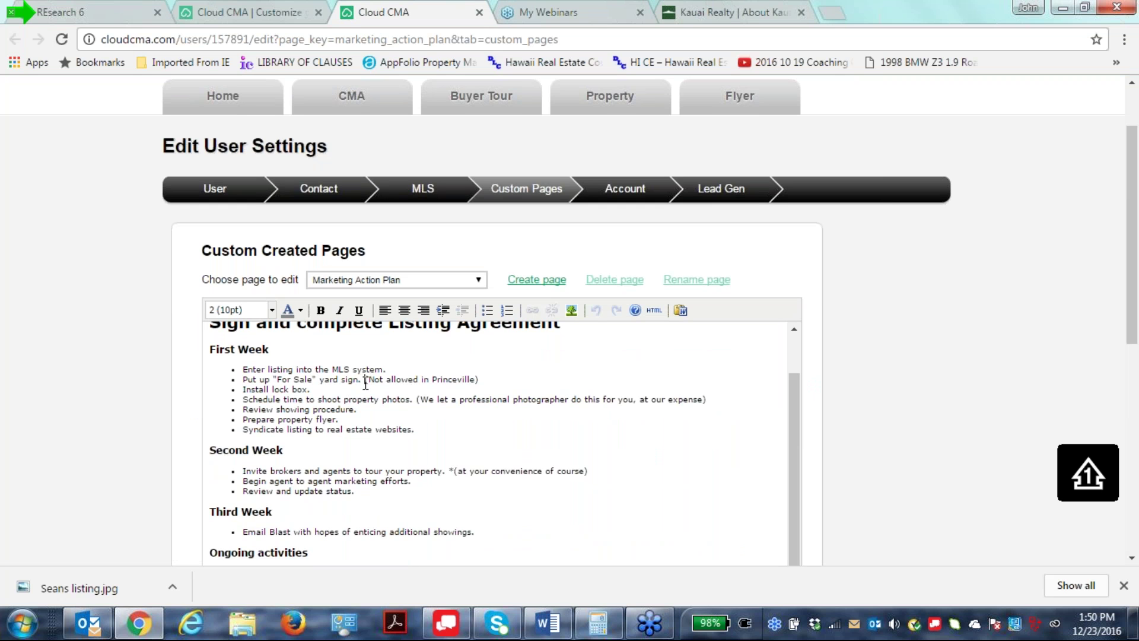
drag(469, 379, 506, 377)
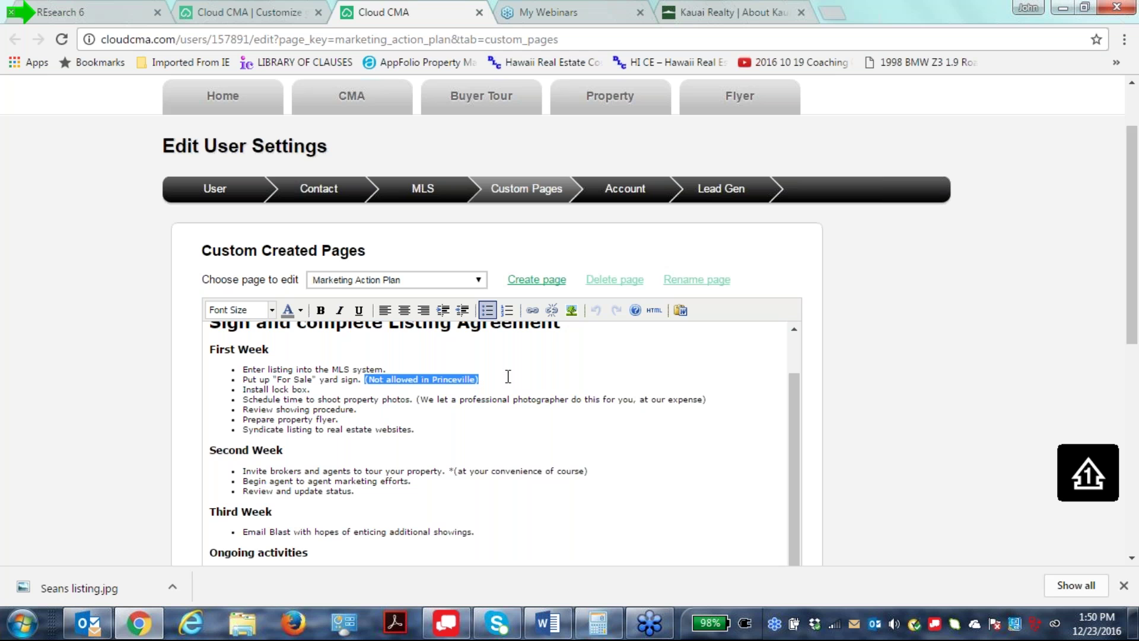
click(705, 506)
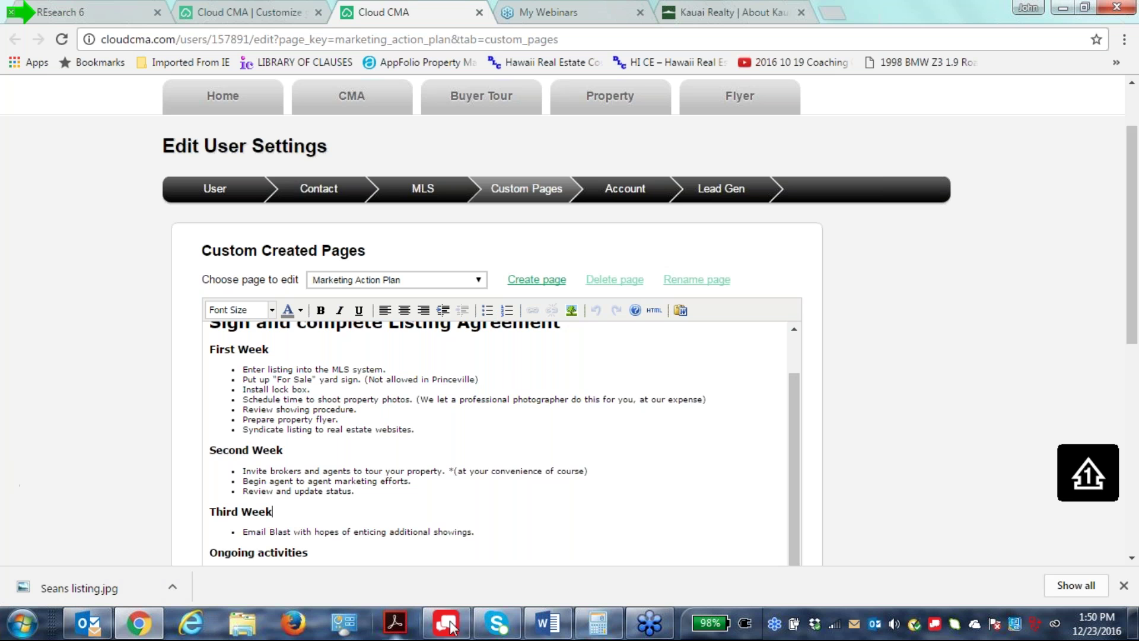
scroll(352, 406, up, 1)
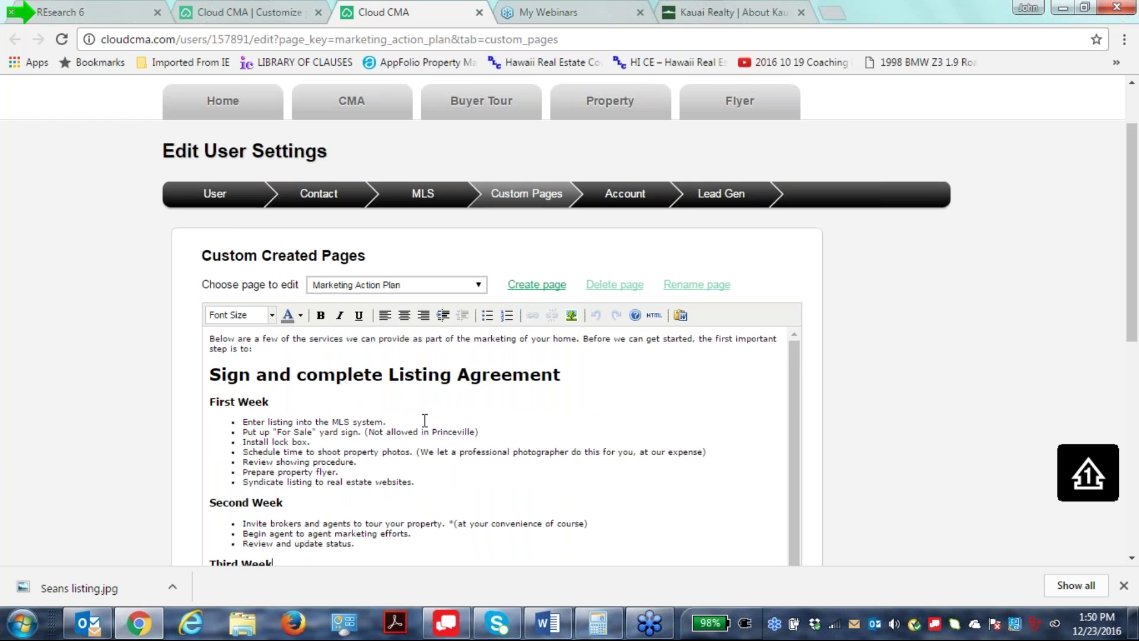
scroll(382, 414, up, 2)
scroll(388, 486, down, 2)
scroll(389, 486, down, 4)
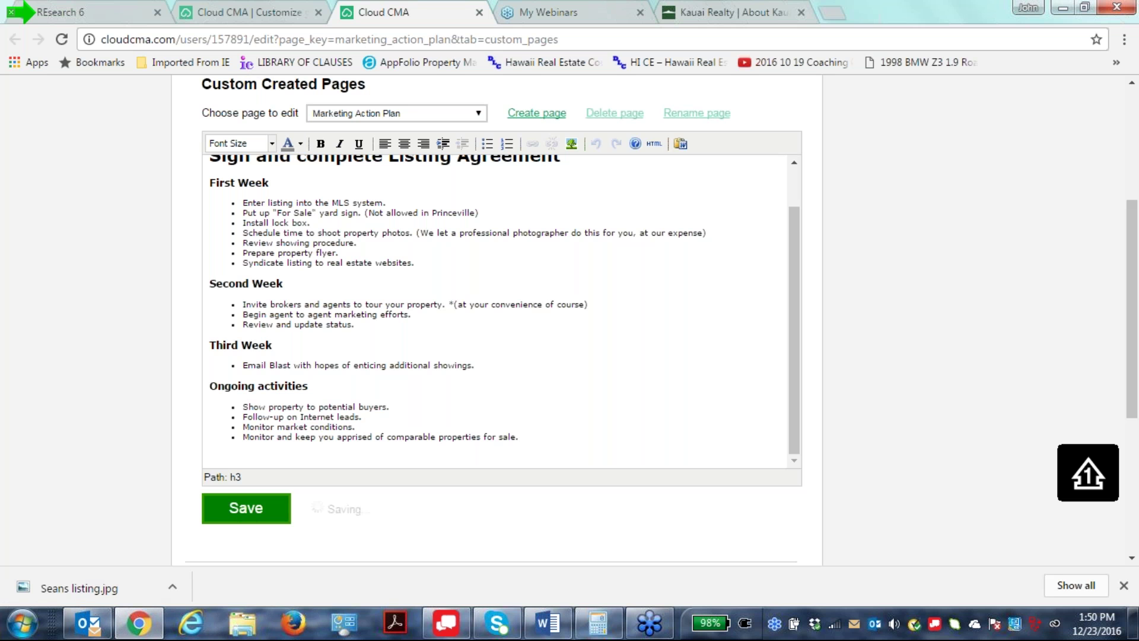
scroll(130, 192, up, 4)
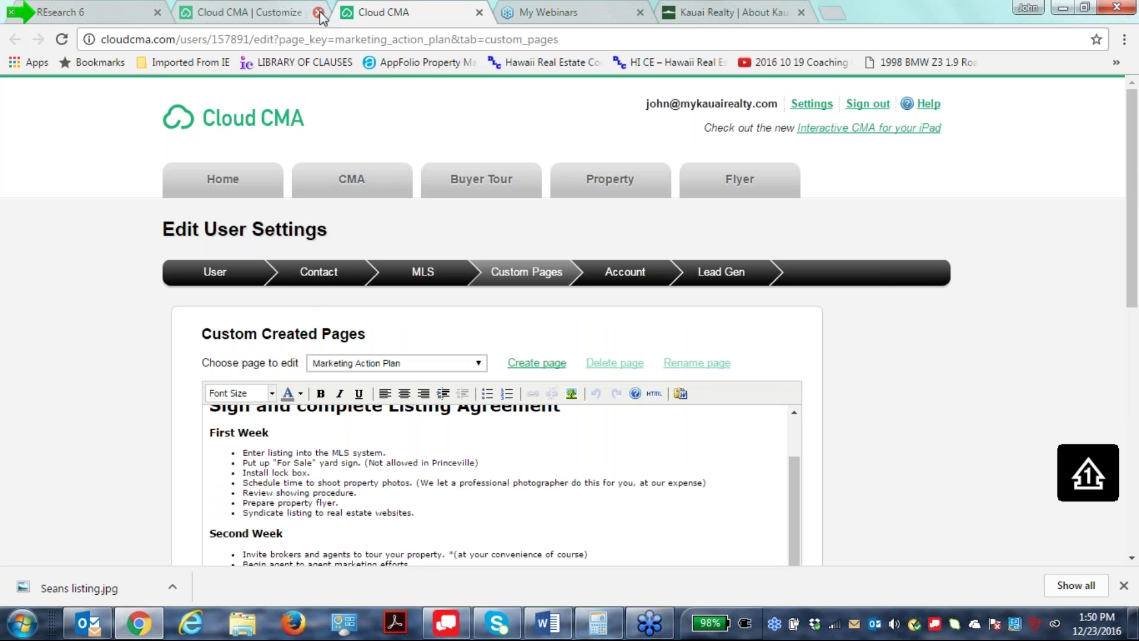
Leave the page editor and remove Moving checklist and Reach150 reviews from the report.
click(480, 12)
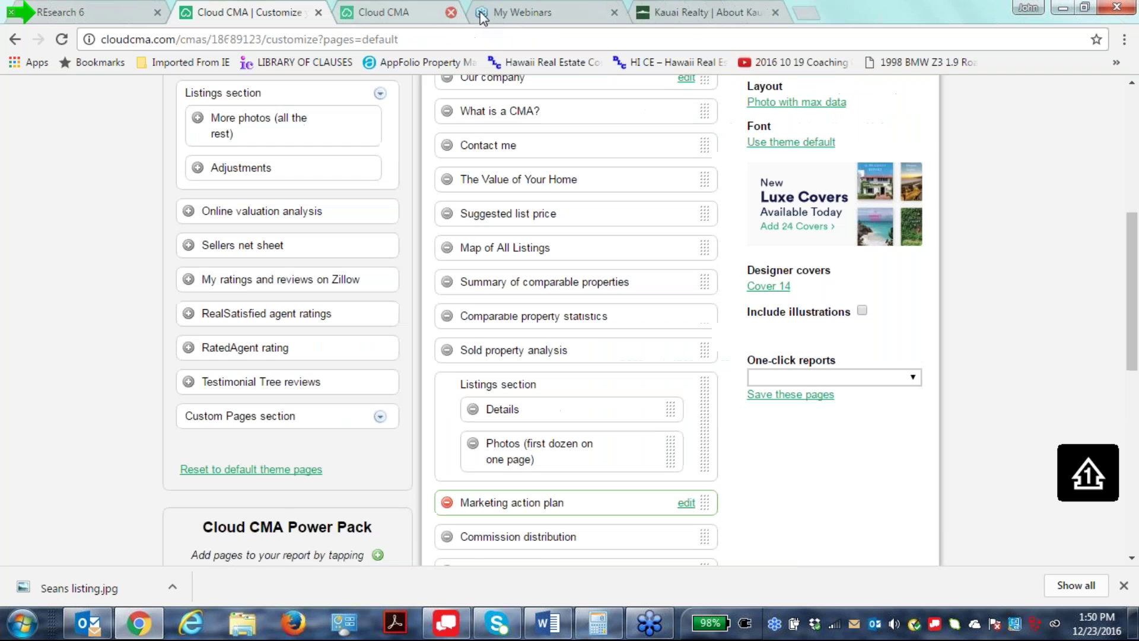
scroll(475, 399, down, 1)
scroll(578, 501, down, 3)
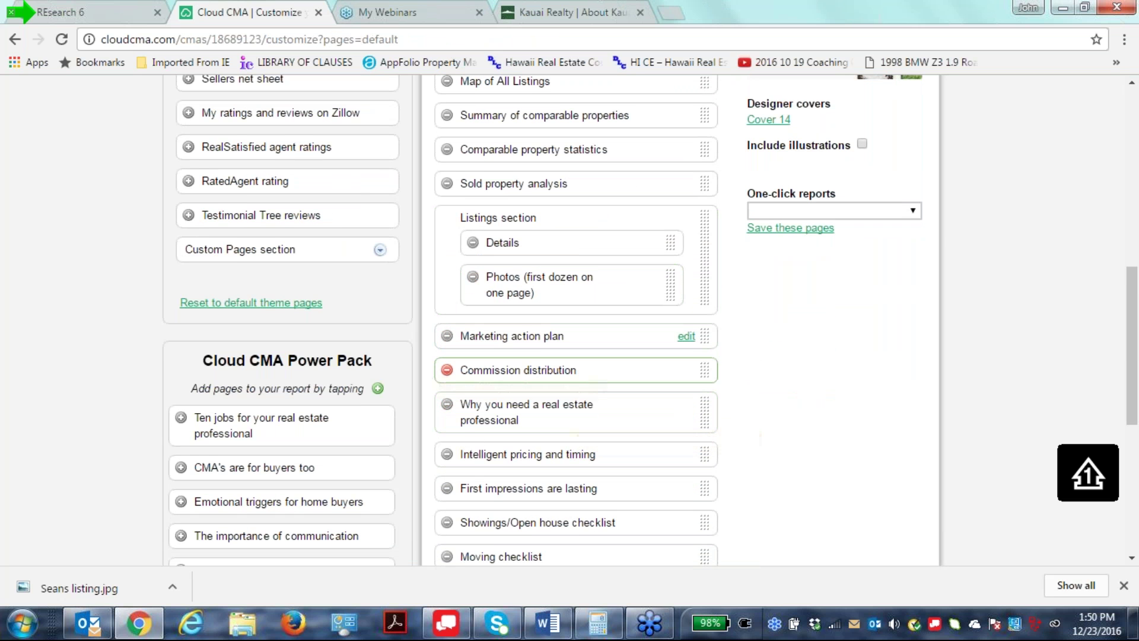
scroll(760, 454, down, 2)
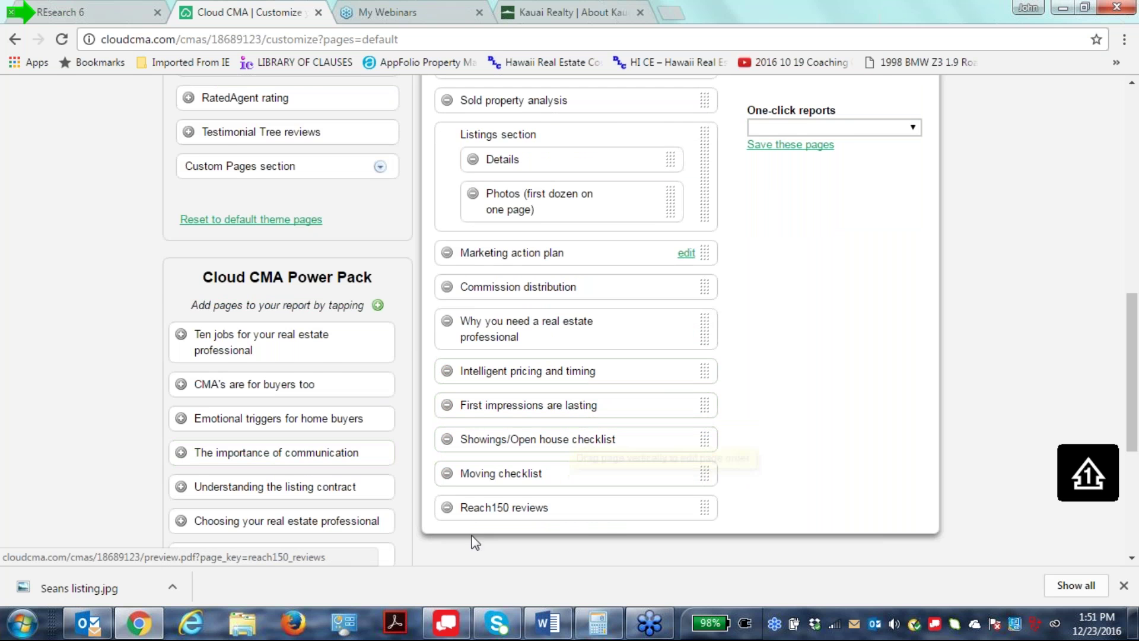
click(447, 473)
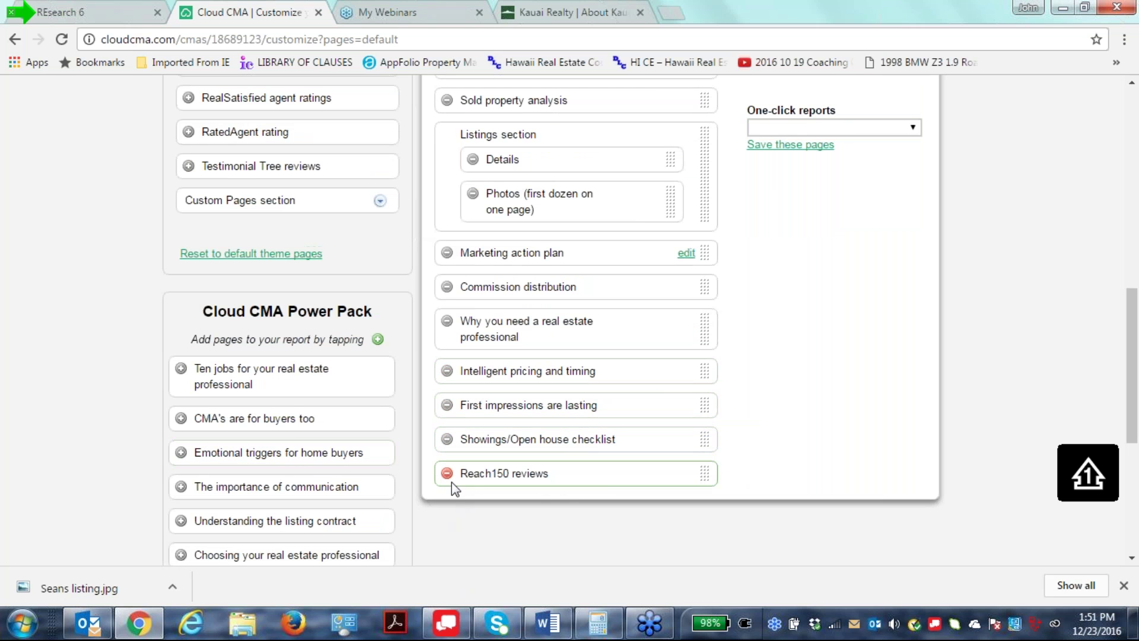
click(447, 475)
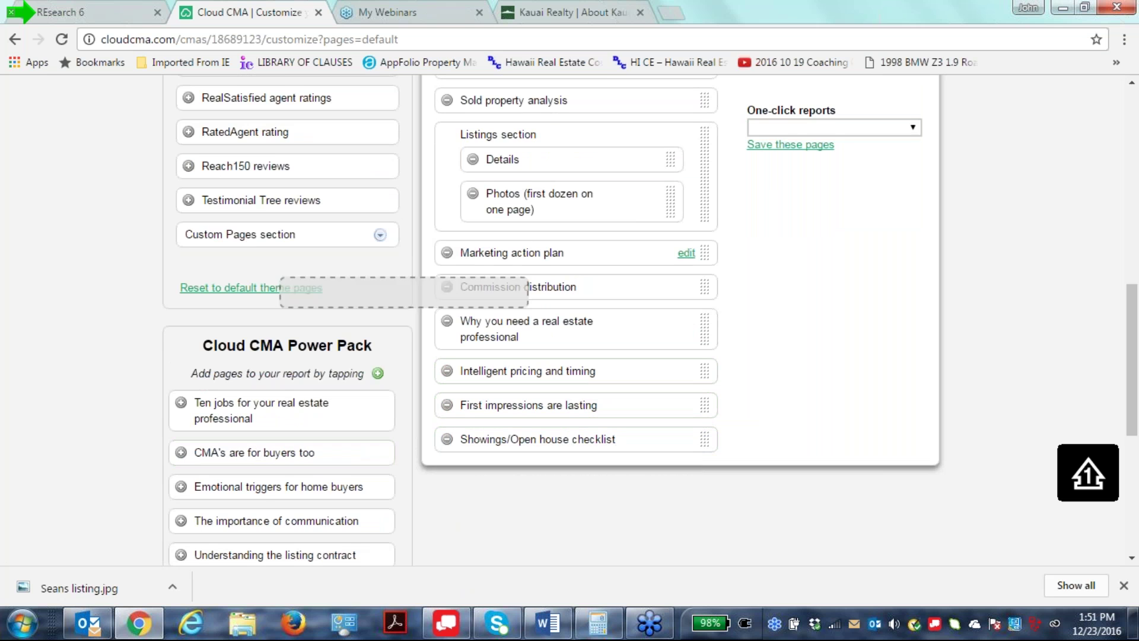
Add RealSatisfied and Zillow ratings pages and position them right after Contact me.
scroll(46, 281, up, 3)
click(189, 266)
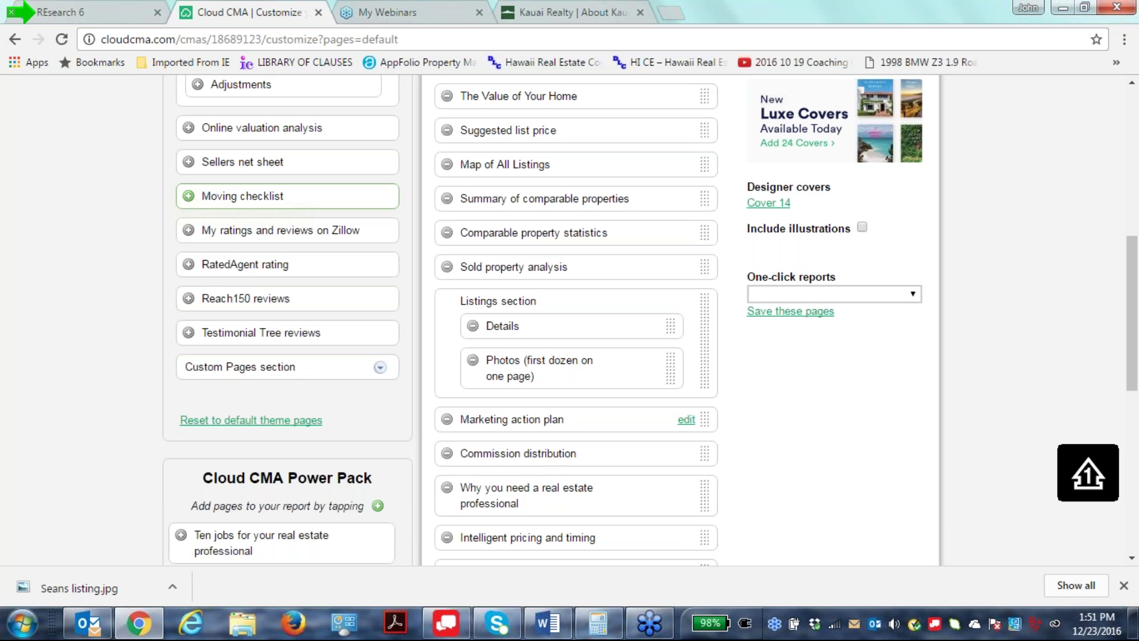
scroll(184, 196, up, 3)
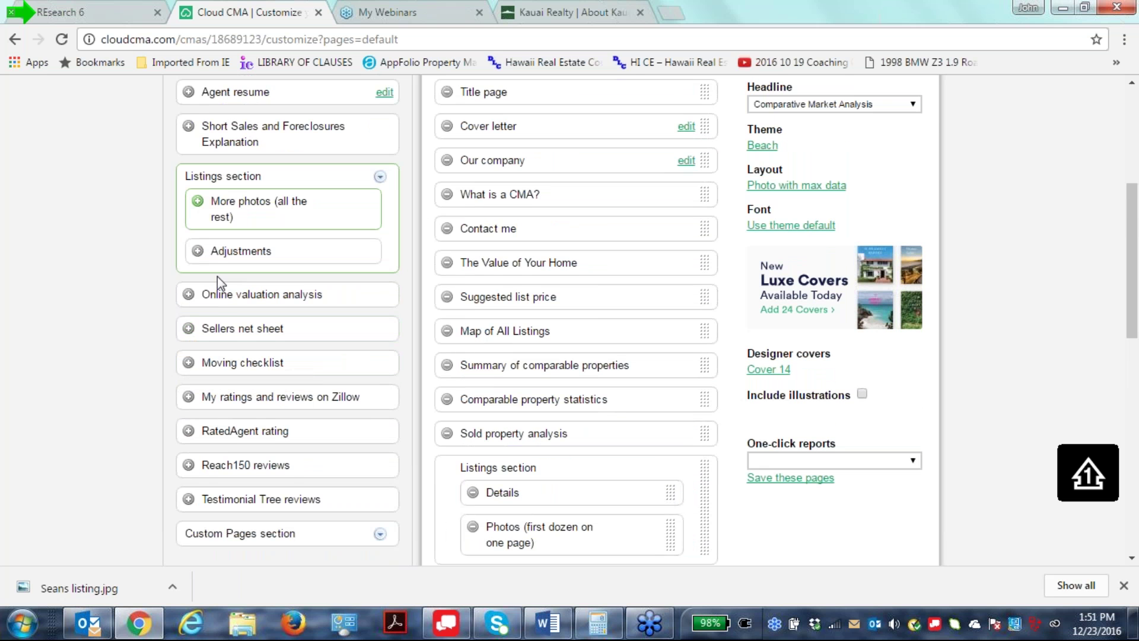
click(188, 396)
scroll(461, 399, down, 7)
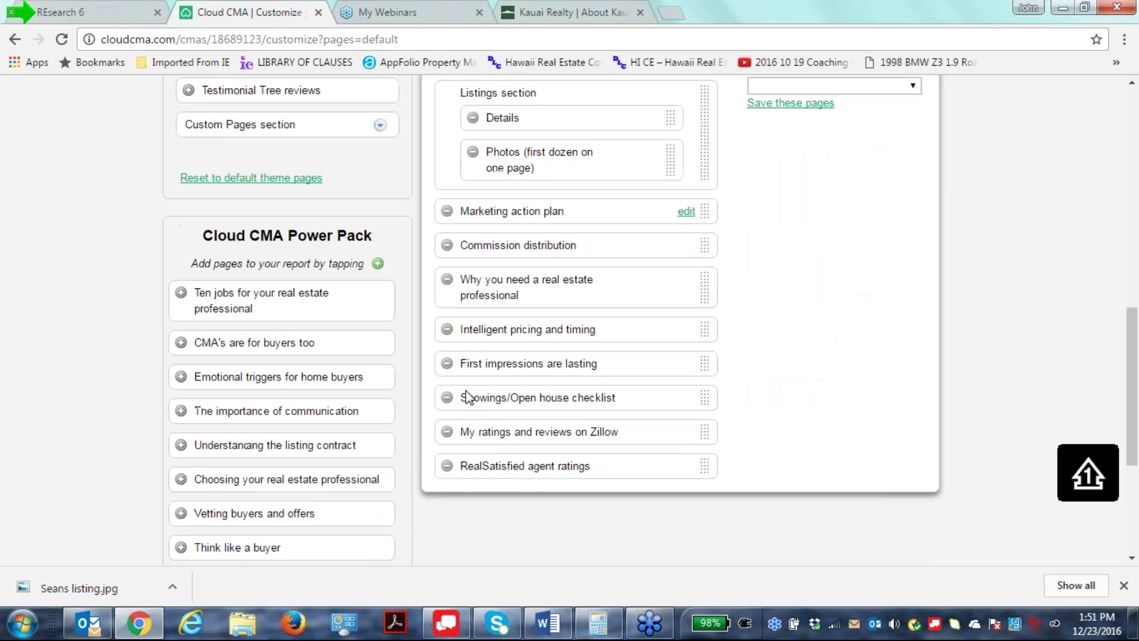
drag(707, 427, 700, 399)
scroll(725, 287, down, 1)
scroll(725, 291, down, 8)
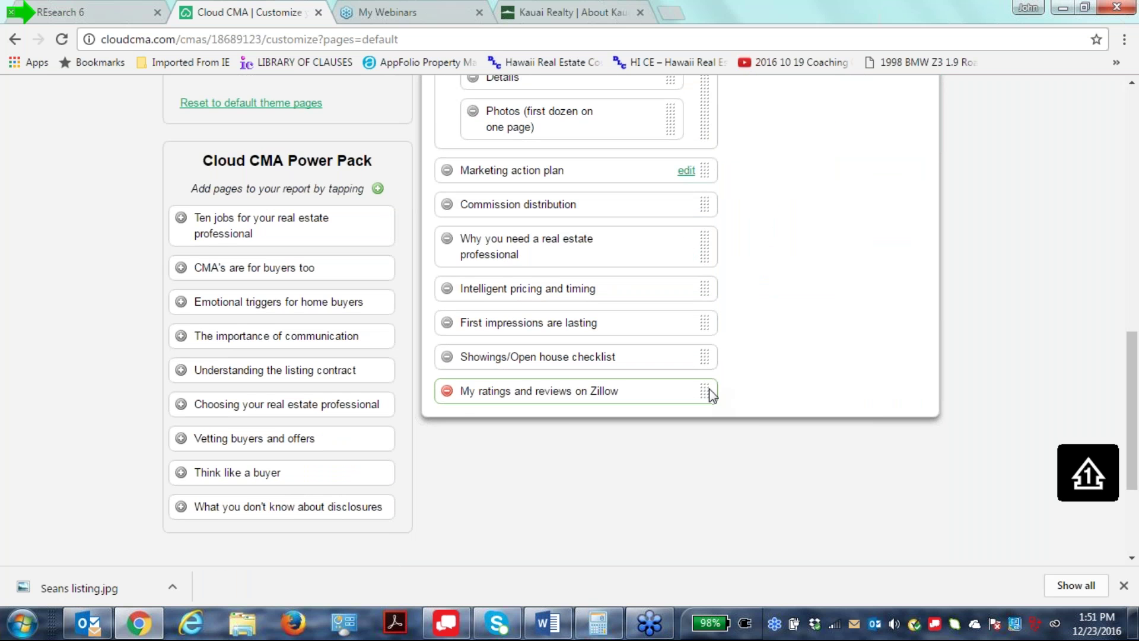
drag(704, 390, 698, 449)
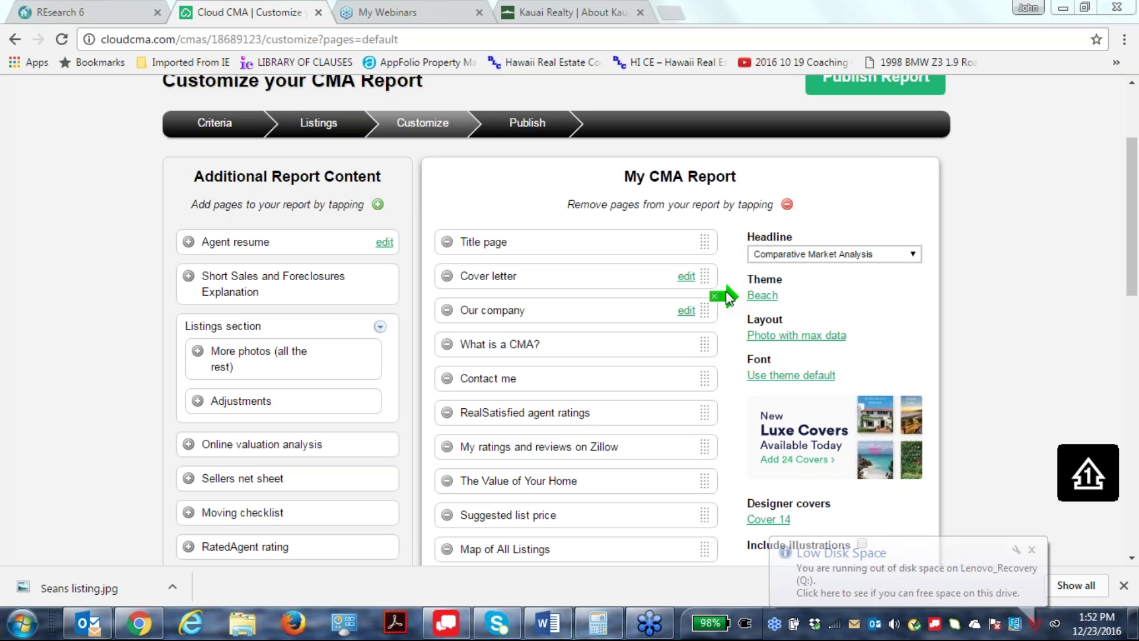
Browse the available report themes, starting from the current Beach theme.
click(761, 299)
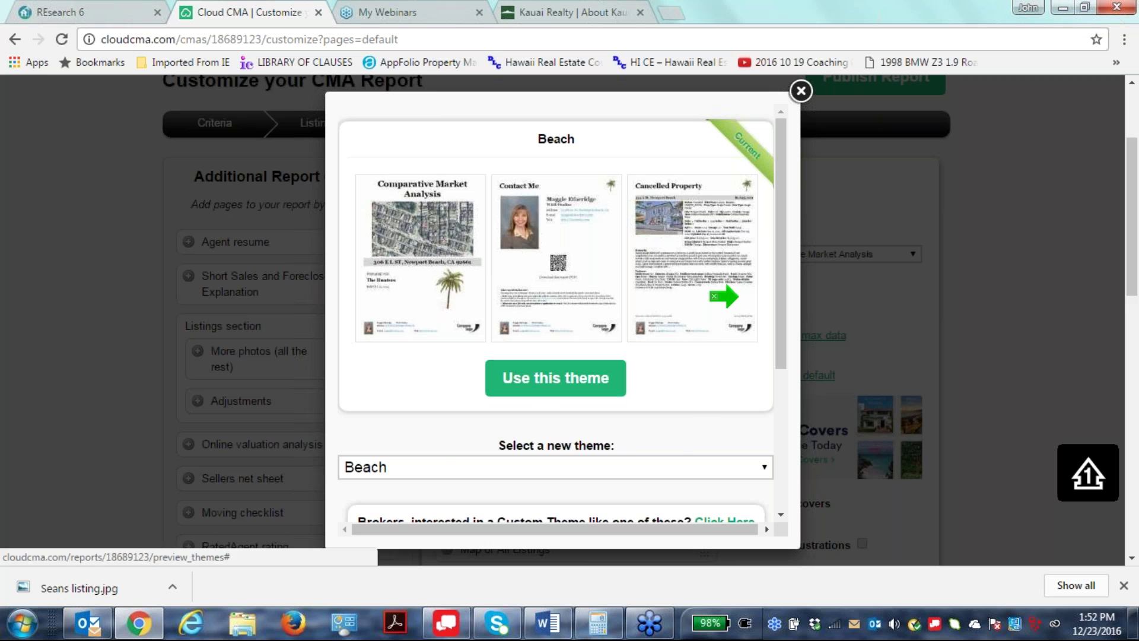
scroll(713, 305, down, 2)
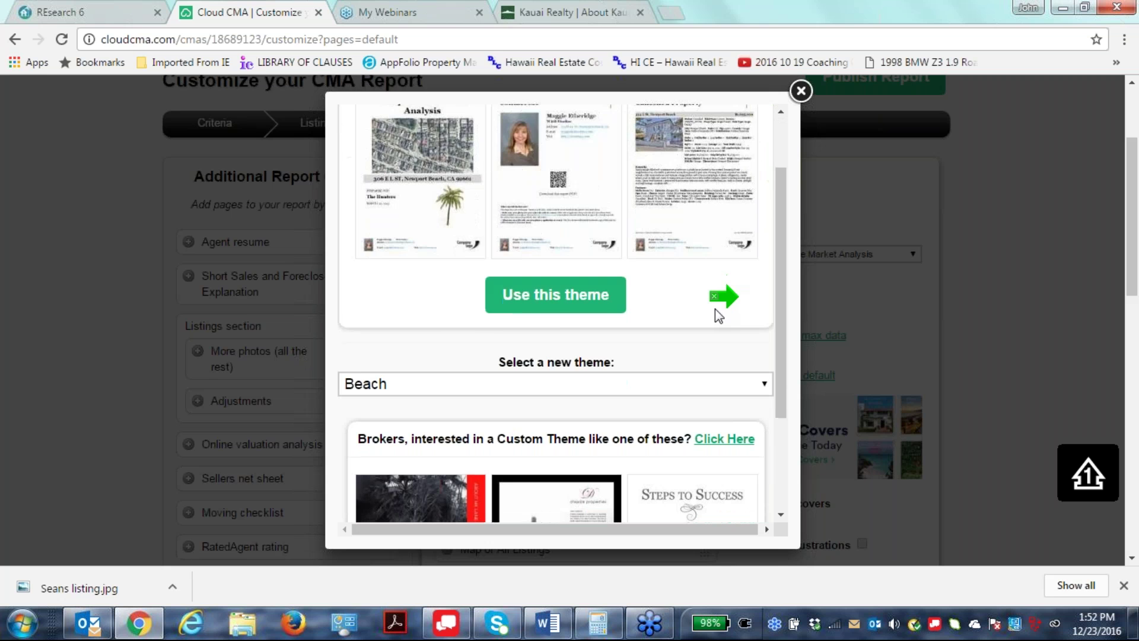
click(765, 385)
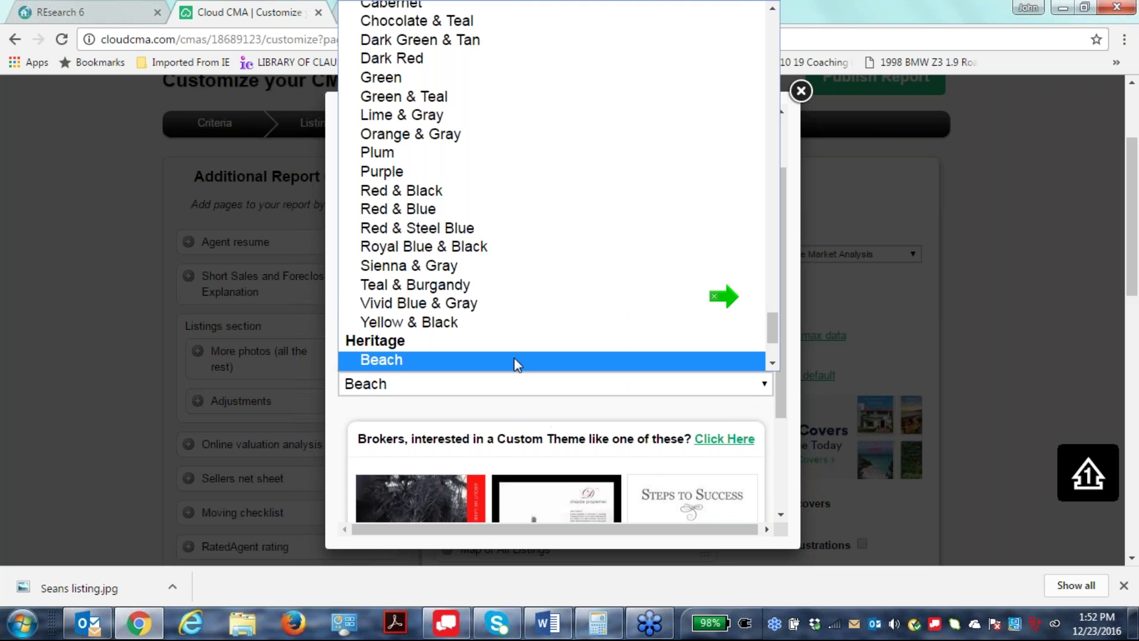
scroll(507, 295, down, 5)
scroll(508, 295, up, 20)
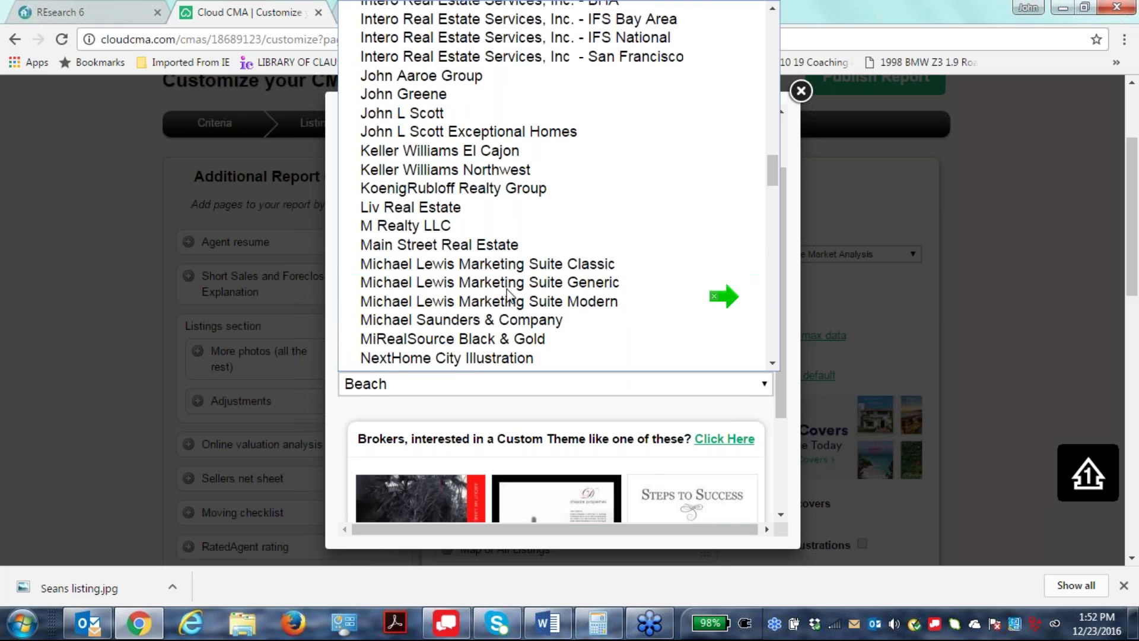
scroll(508, 294, up, 2)
scroll(508, 295, up, 20)
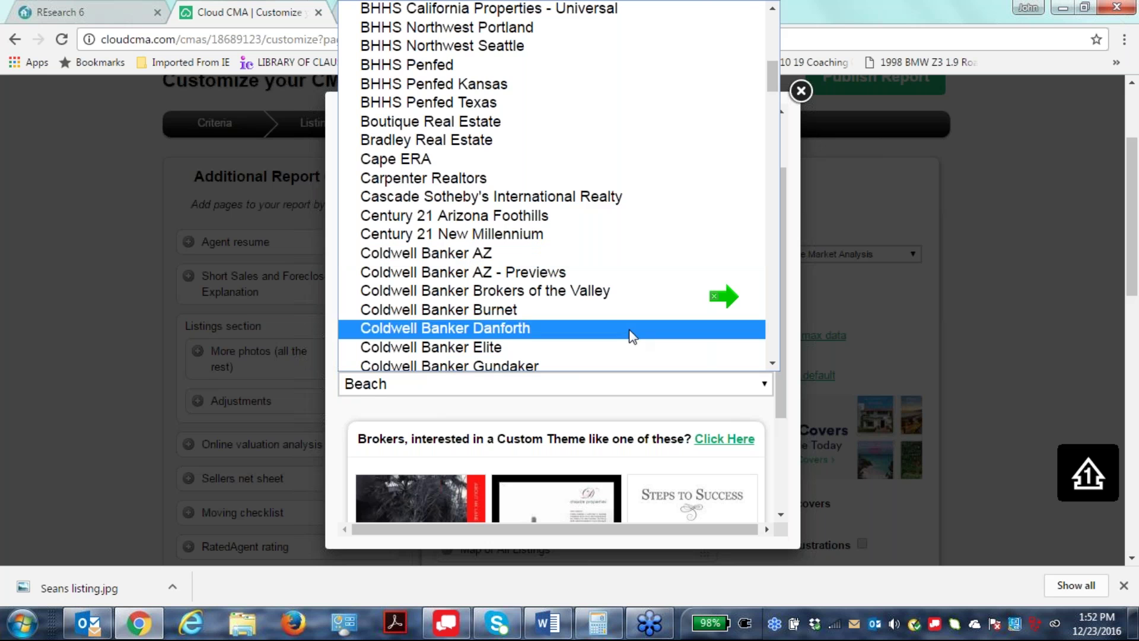
scroll(619, 304, down, 3)
scroll(619, 307, down, 4)
scroll(617, 305, up, 3)
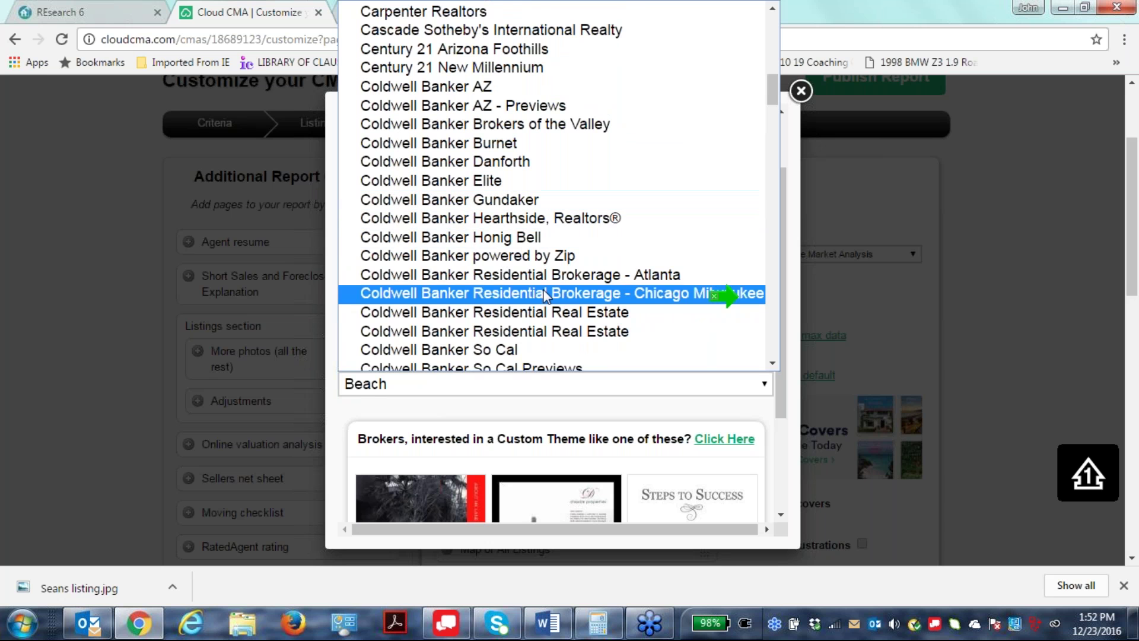
scroll(510, 278, down, 6)
scroll(519, 290, down, 1)
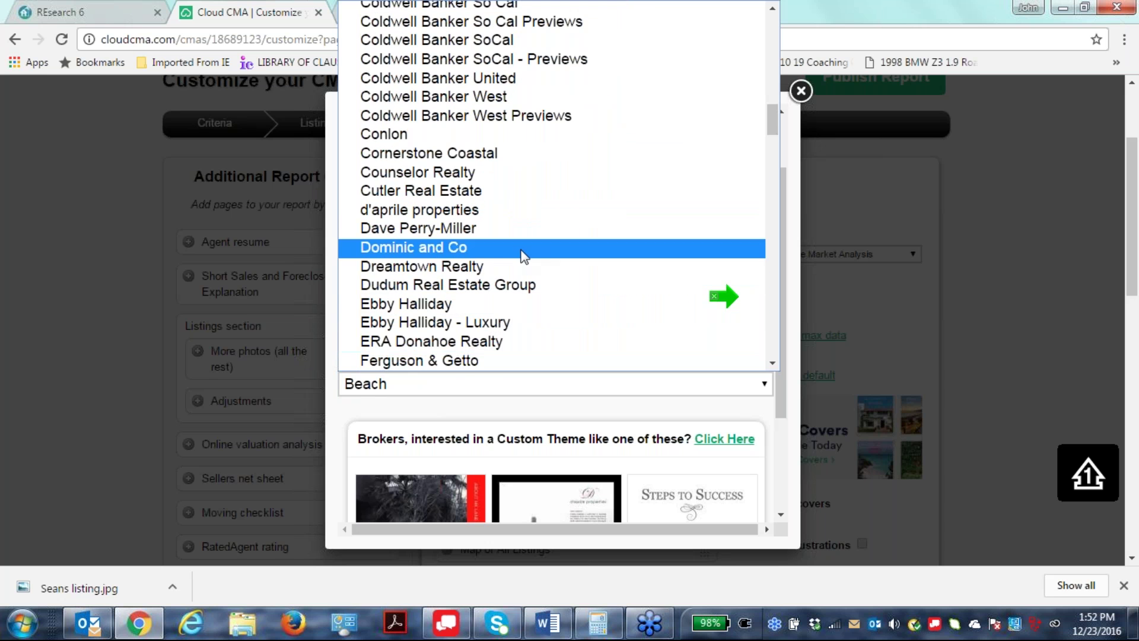
scroll(520, 257, down, 12)
scroll(519, 261, down, 8)
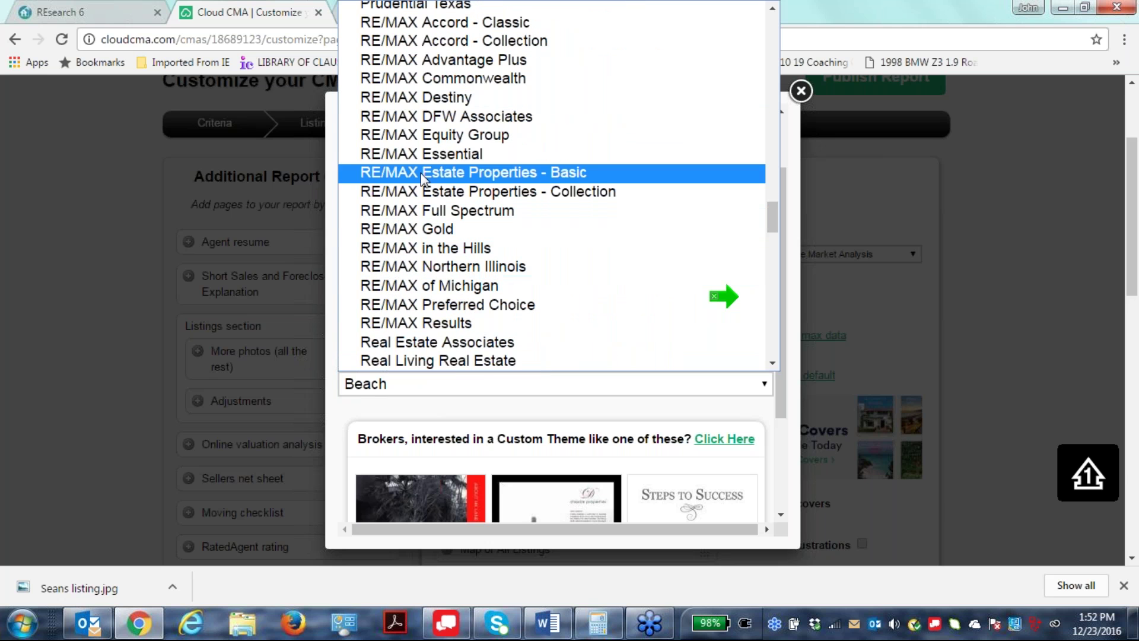
scroll(422, 131, up, 3)
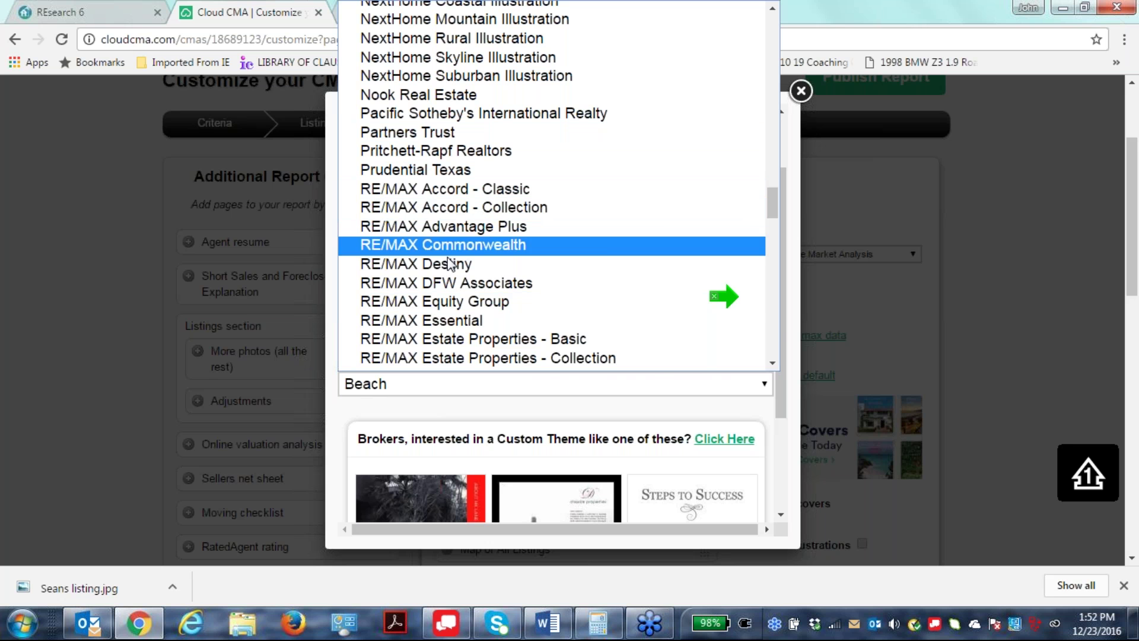
scroll(561, 233, down, 9)
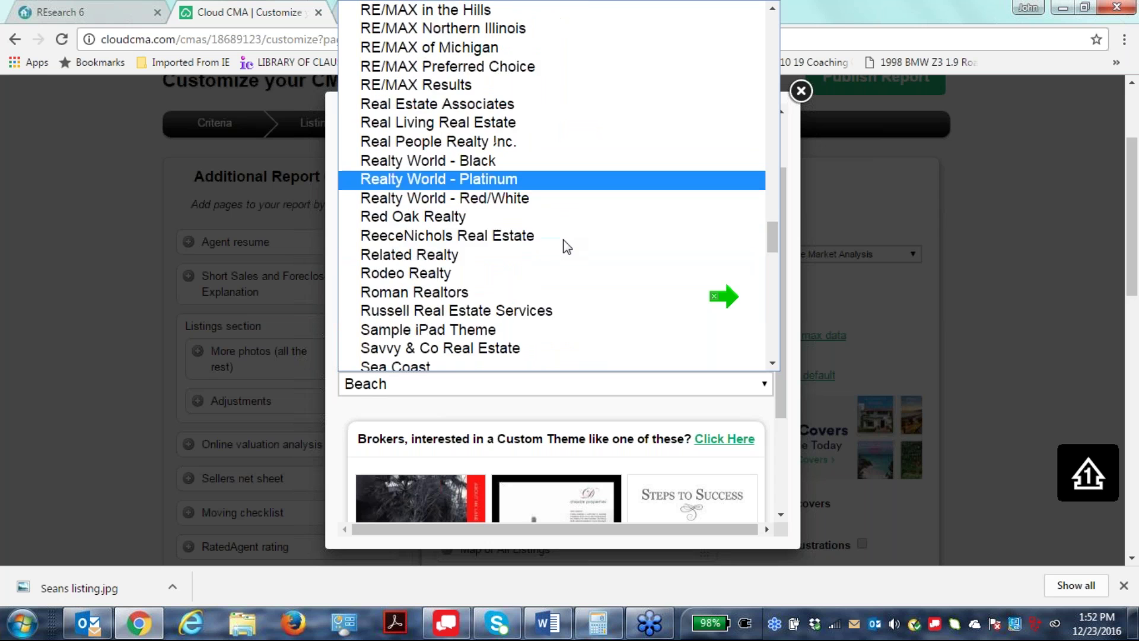
scroll(541, 269, down, 1)
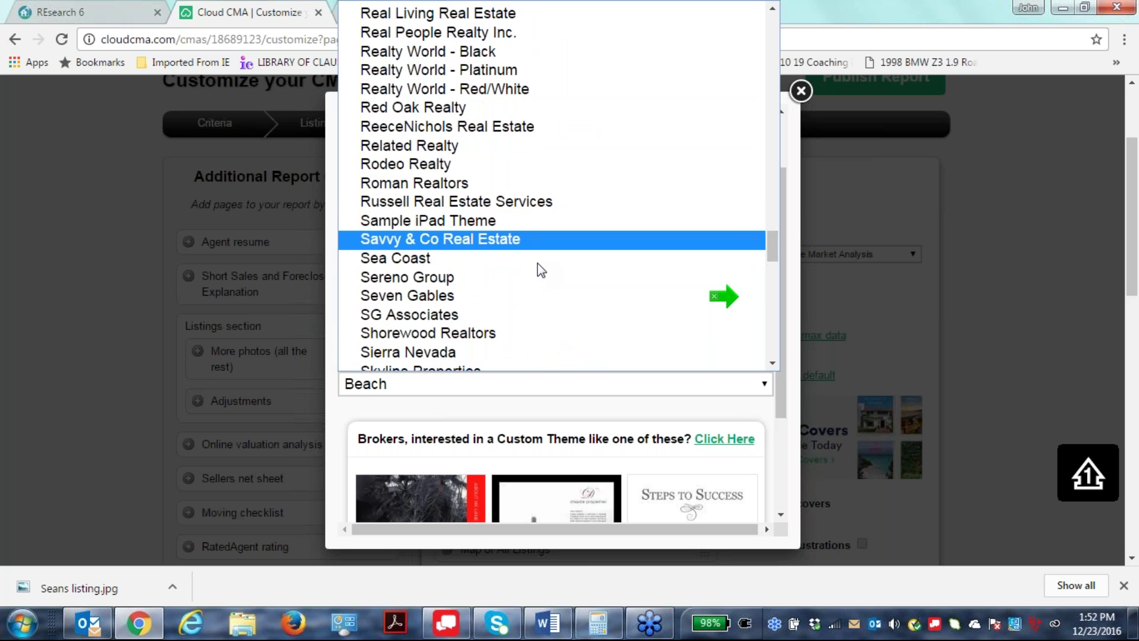
scroll(541, 270, down, 11)
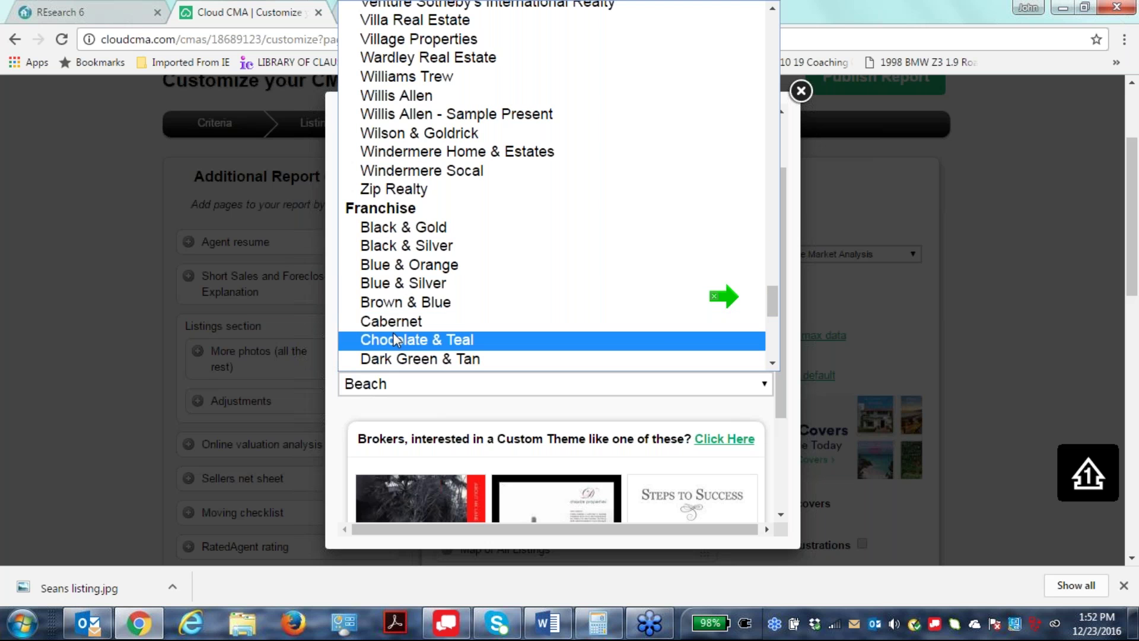
scroll(521, 291, down, 6)
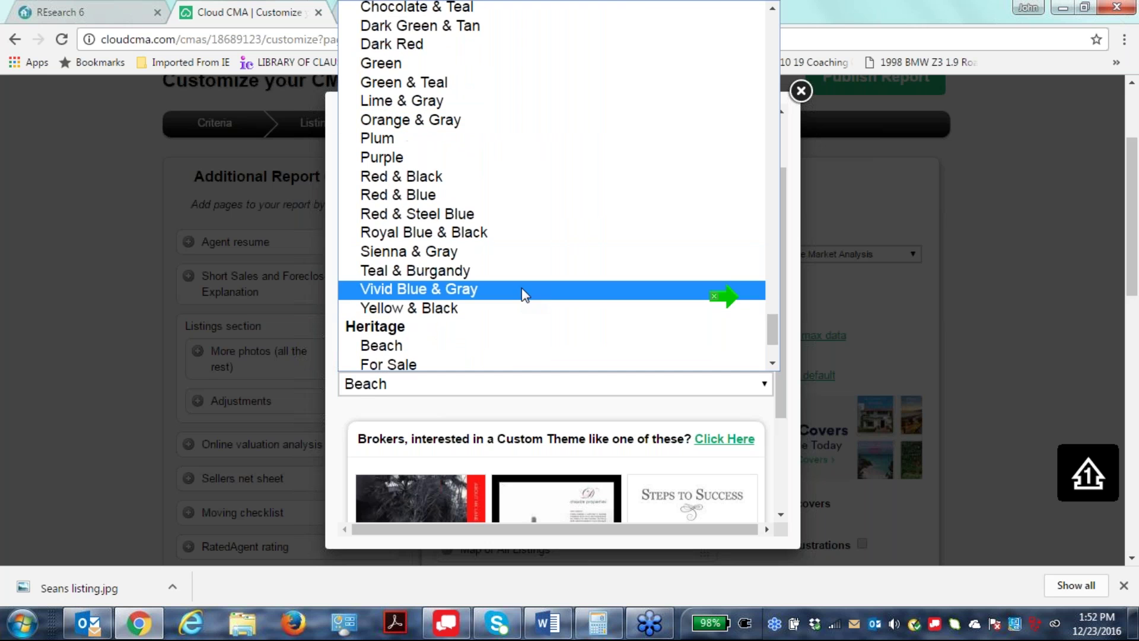
scroll(594, 361, down, 3)
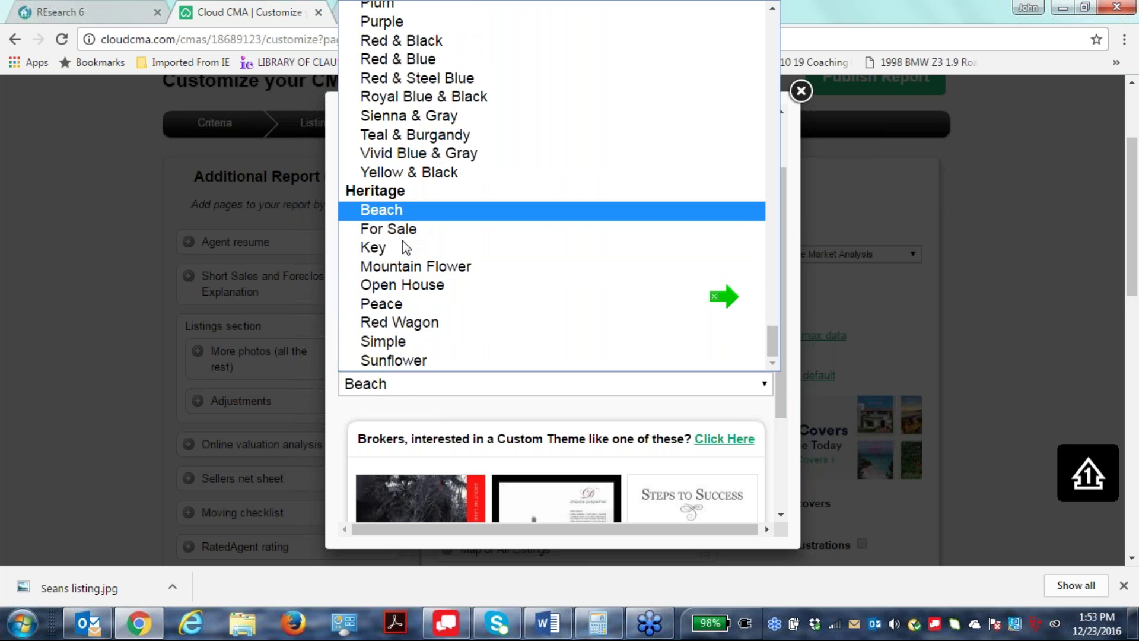
Preview and apply the Mountain Flower theme in place of Beach.
click(442, 265)
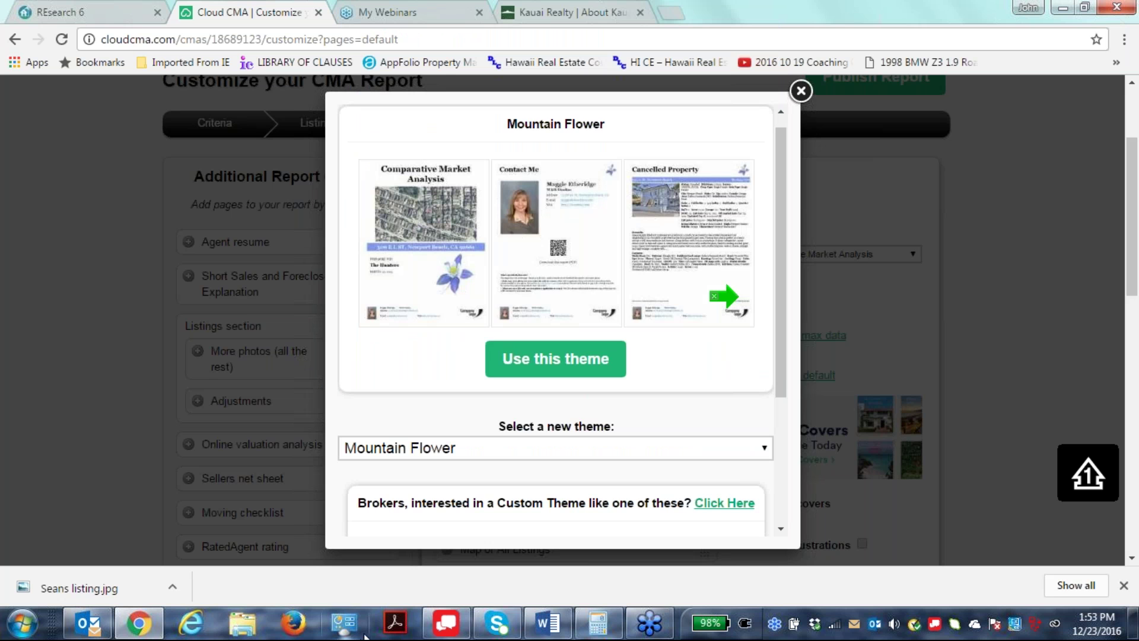
click(537, 373)
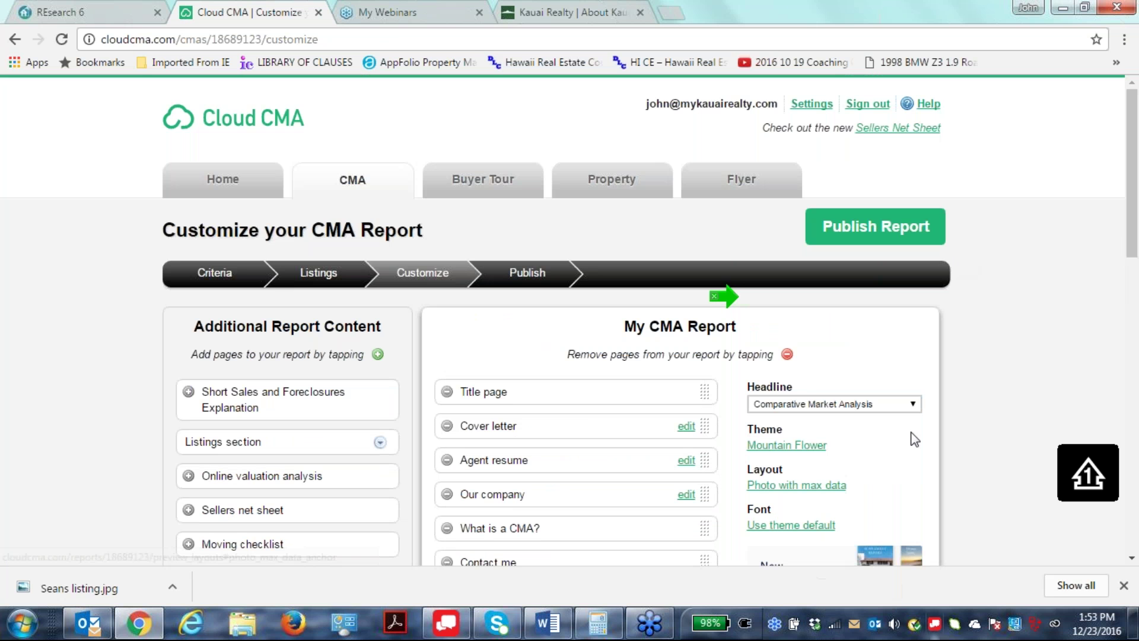
scroll(980, 408, down, 1)
scroll(980, 402, down, 3)
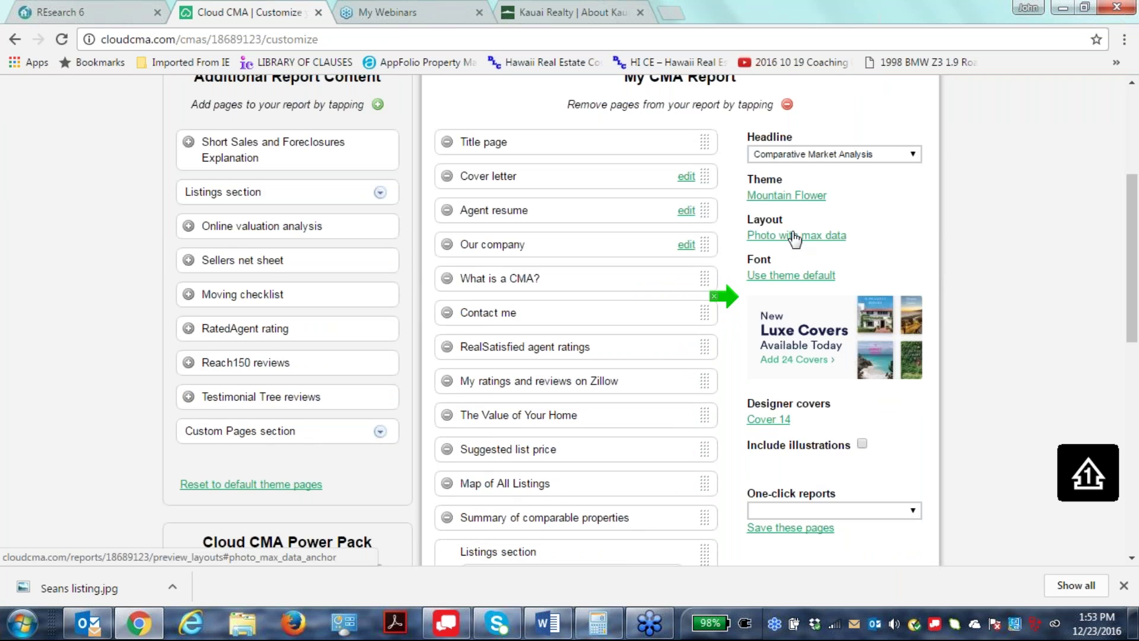
click(796, 235)
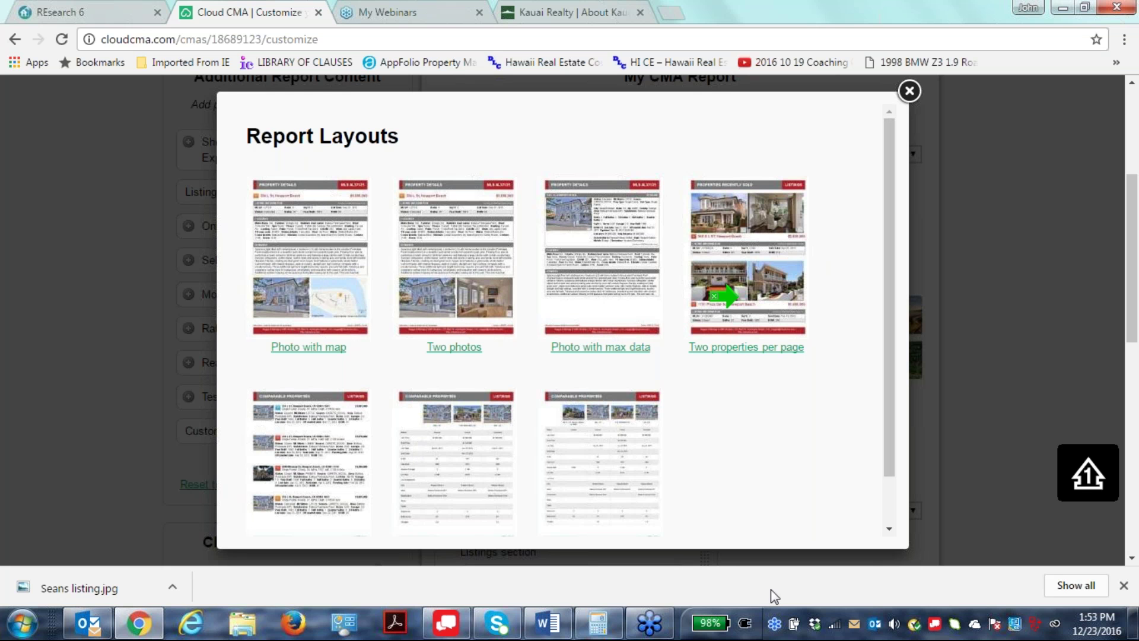
scroll(864, 326, down, 3)
scroll(554, 391, down, 1)
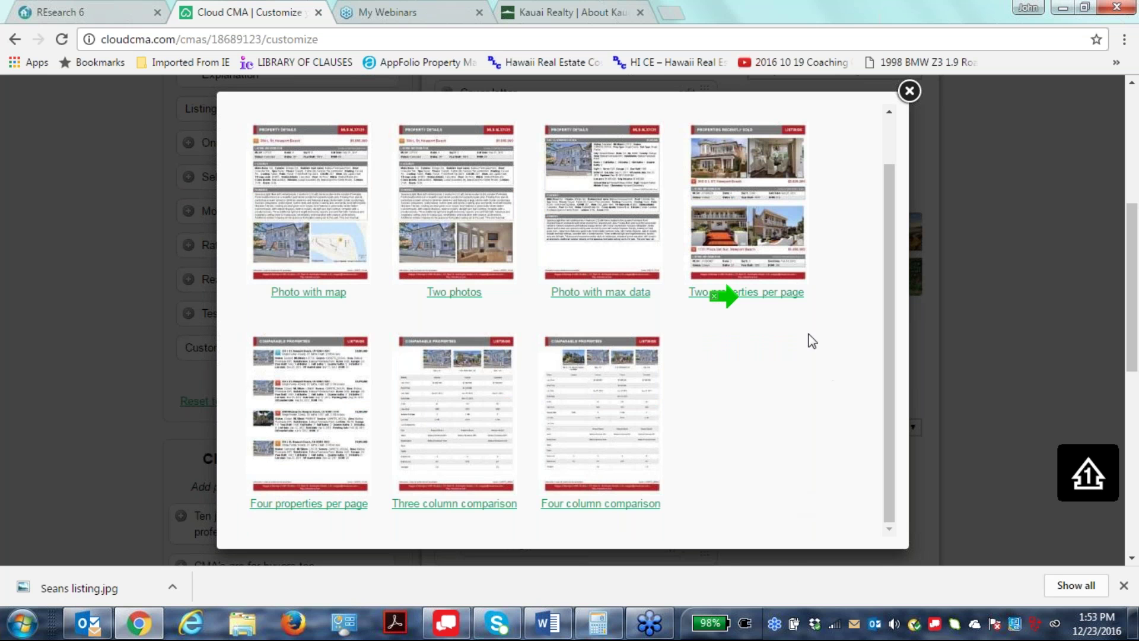
click(582, 292)
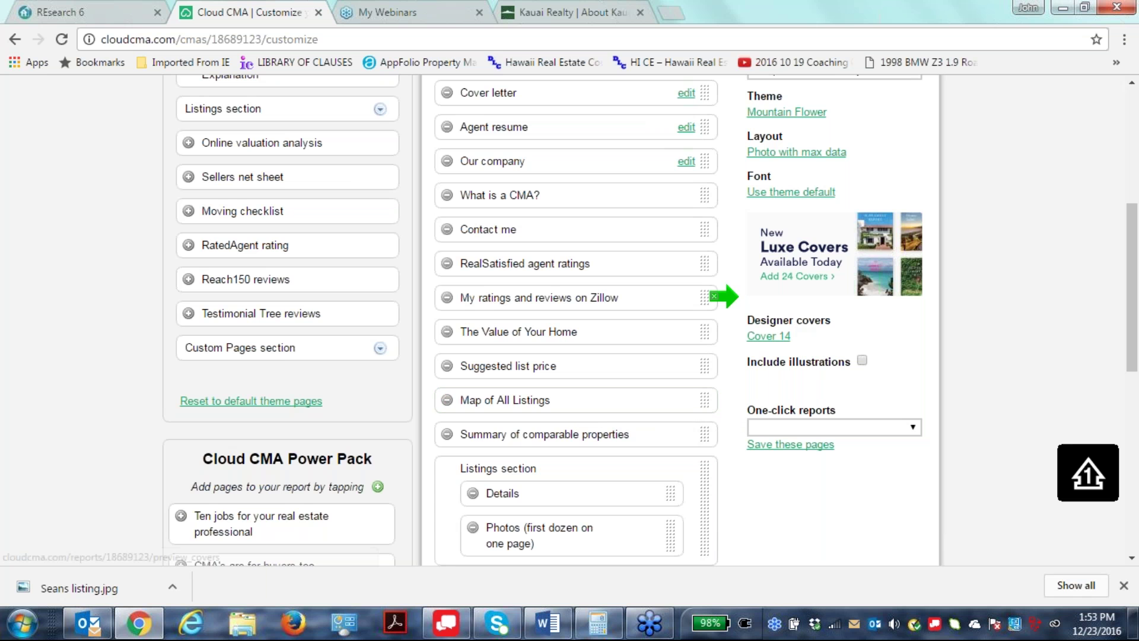
Change the report's designer cover from Cover 14 to Cover 3.
click(767, 336)
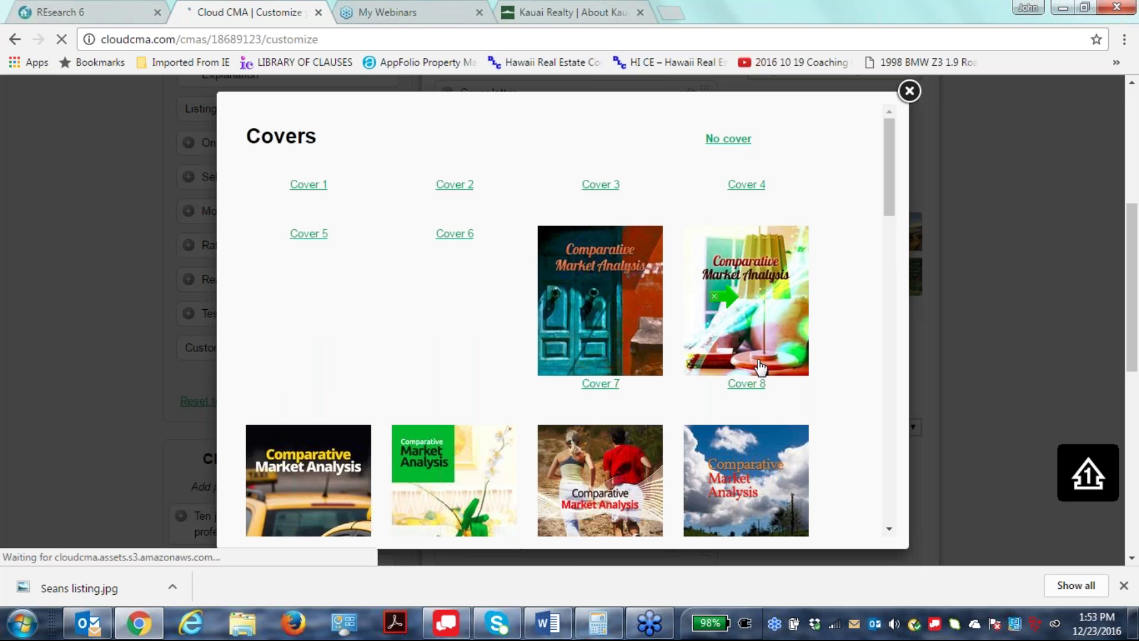
scroll(759, 422, down, 1)
scroll(759, 423, down, 5)
scroll(761, 429, down, 4)
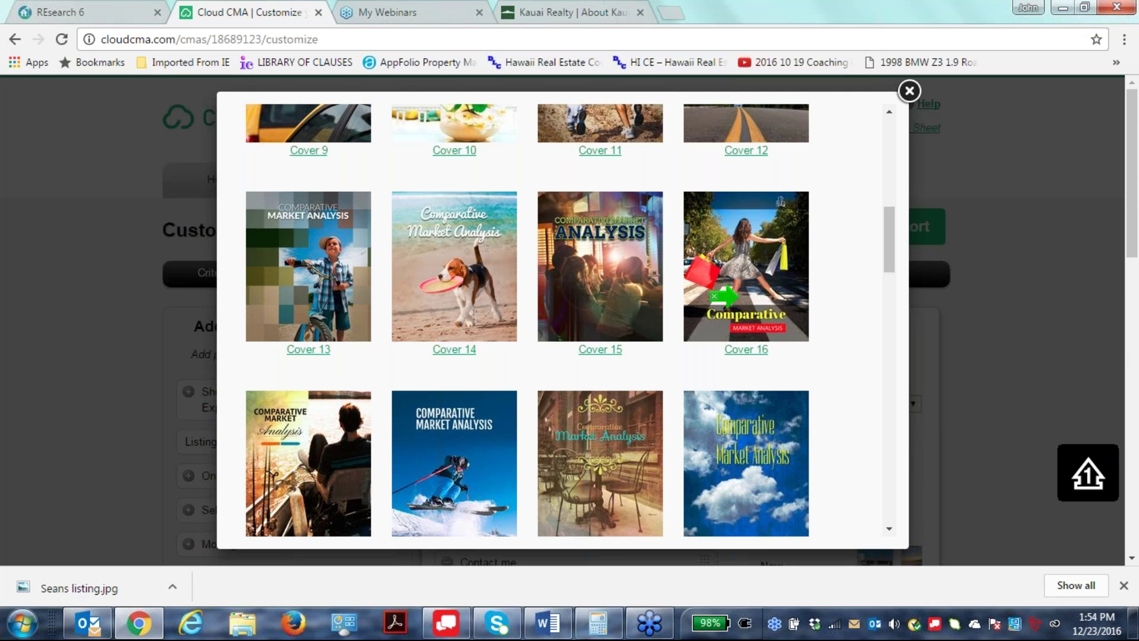
scroll(682, 414, up, 6)
click(600, 336)
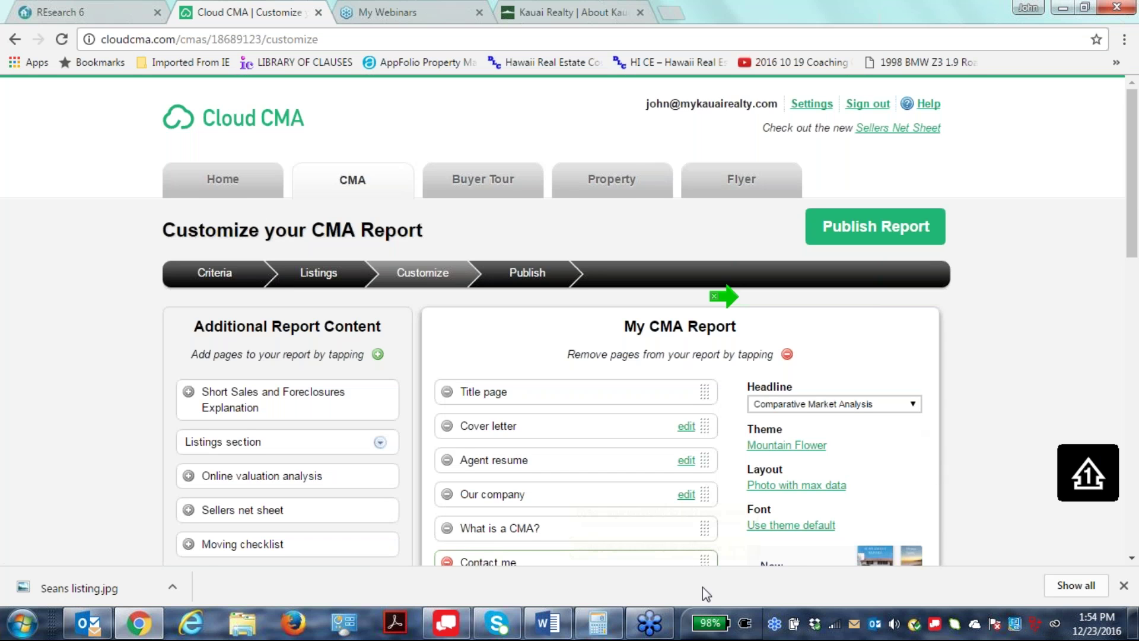
scroll(820, 361, down, 3)
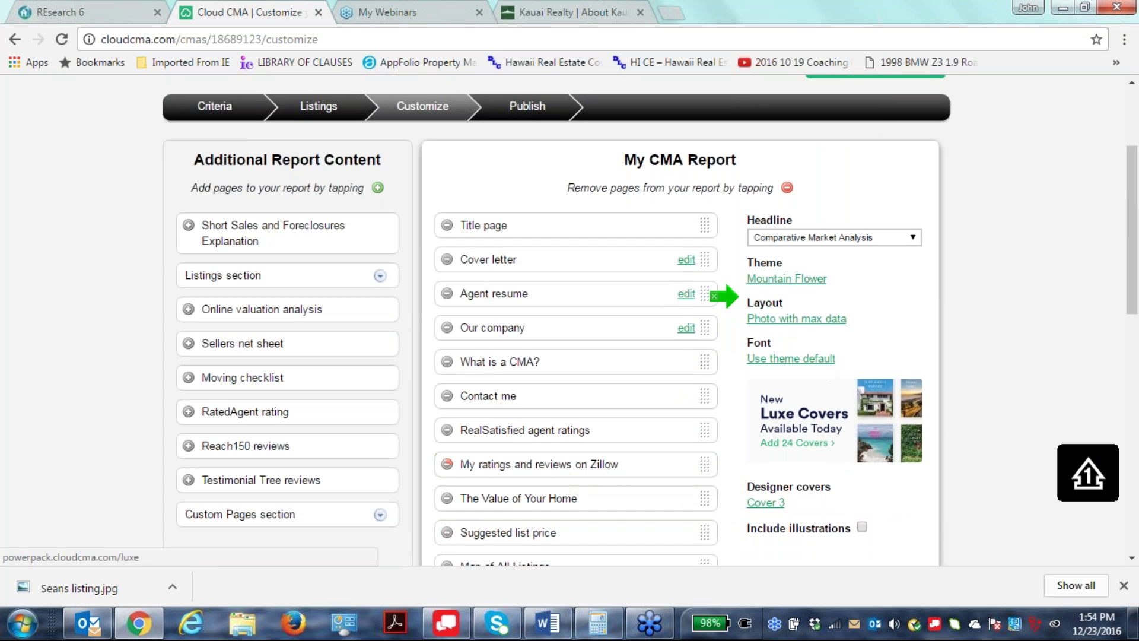
scroll(793, 478, down, 3)
scroll(804, 485, up, 2)
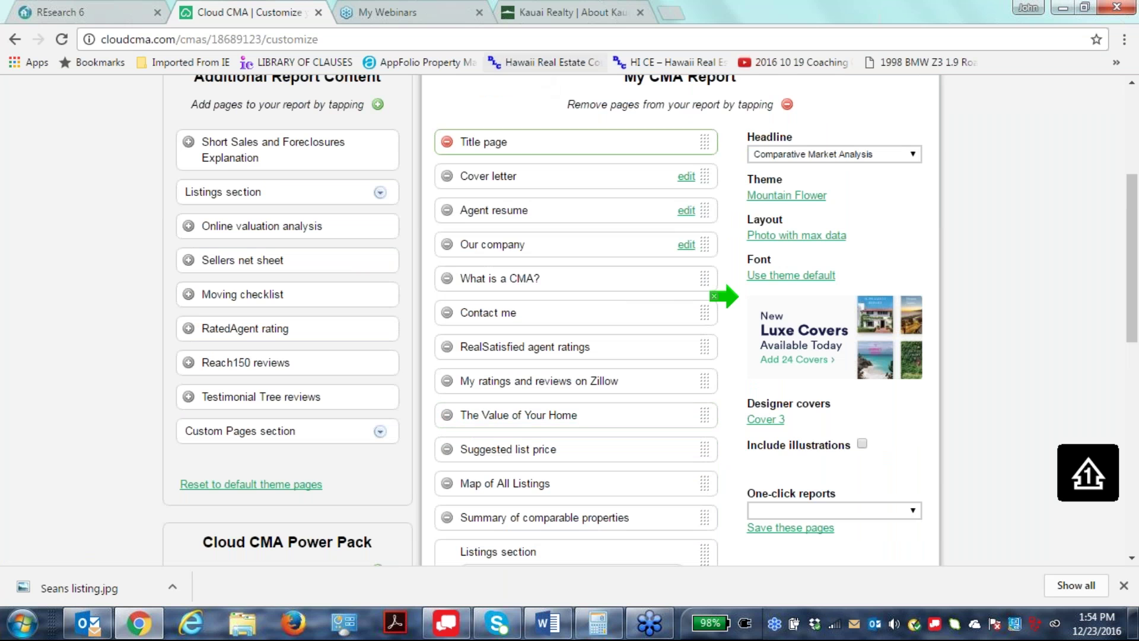
Start adding a new report from the One-click reports dropdown.
click(913, 511)
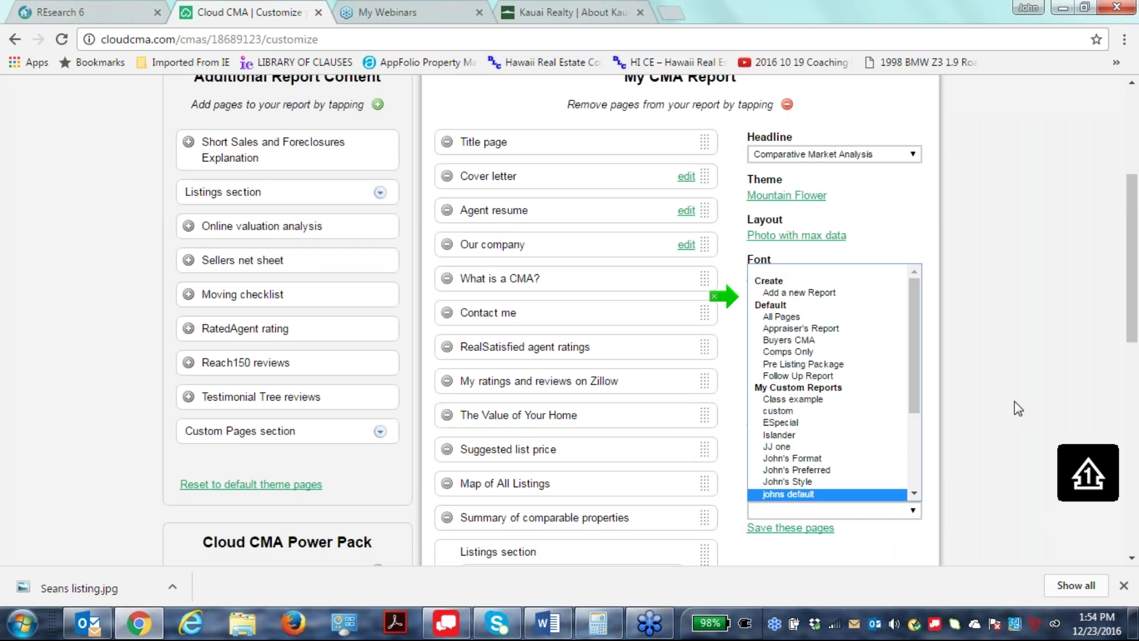
click(965, 445)
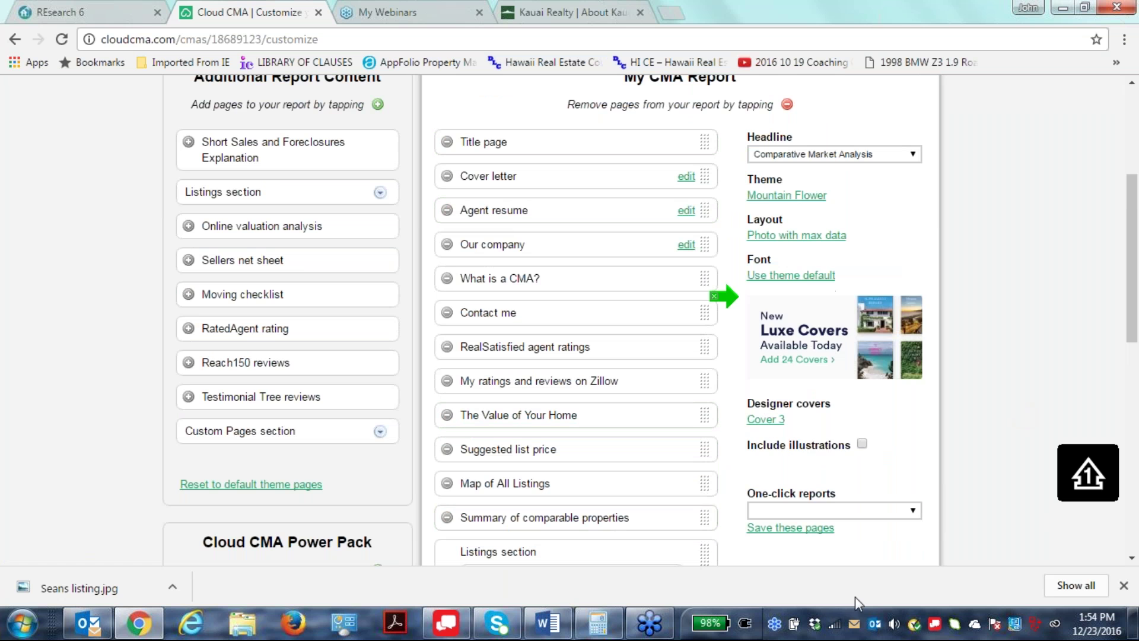
click(911, 511)
click(838, 293)
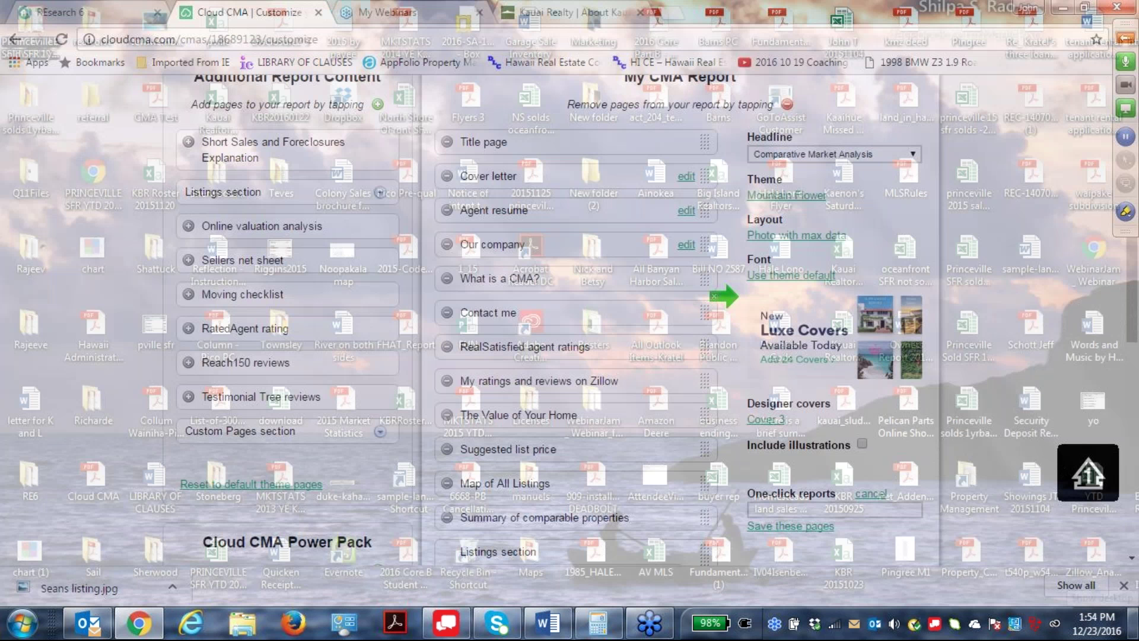
Save the current pages as one-click report 'Seller report' and confirm it is listed.
text(Seller )
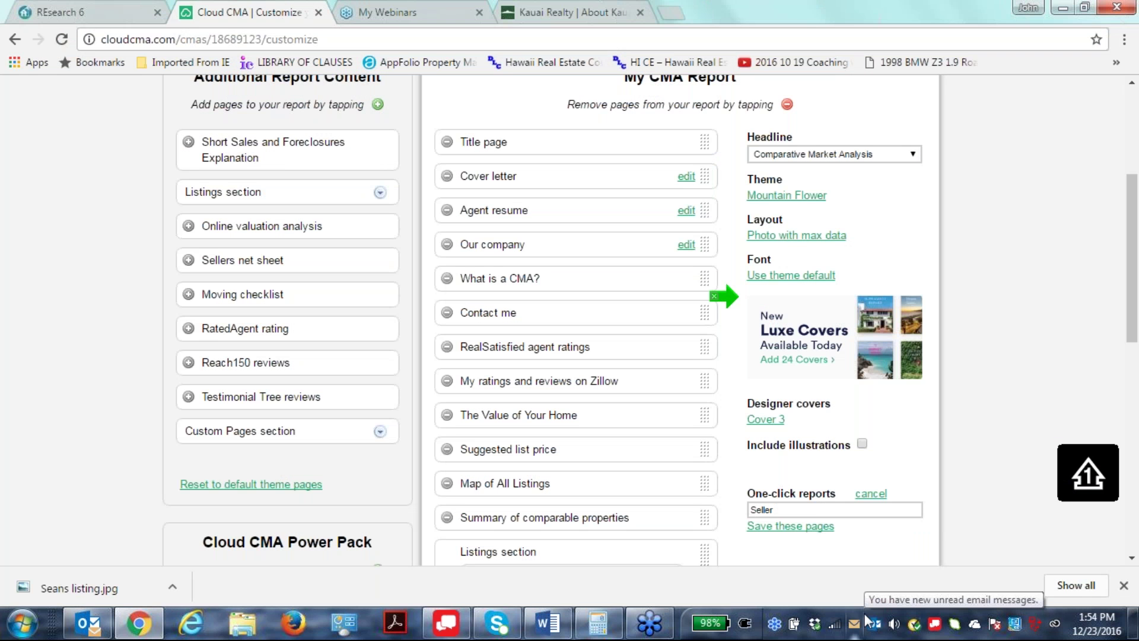
text(report)
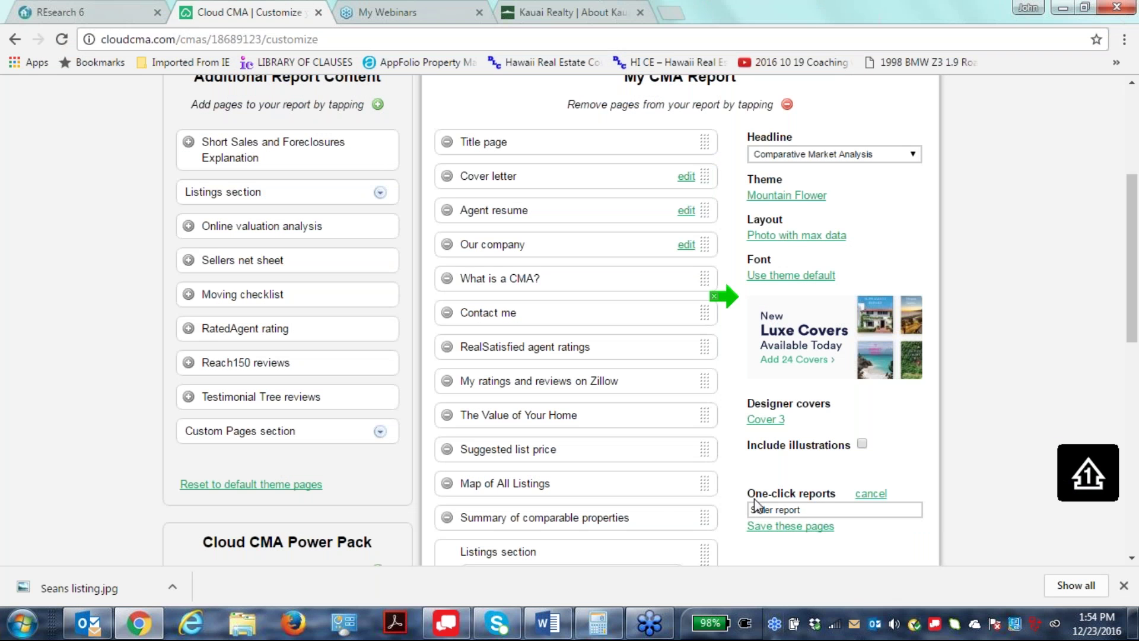
click(795, 526)
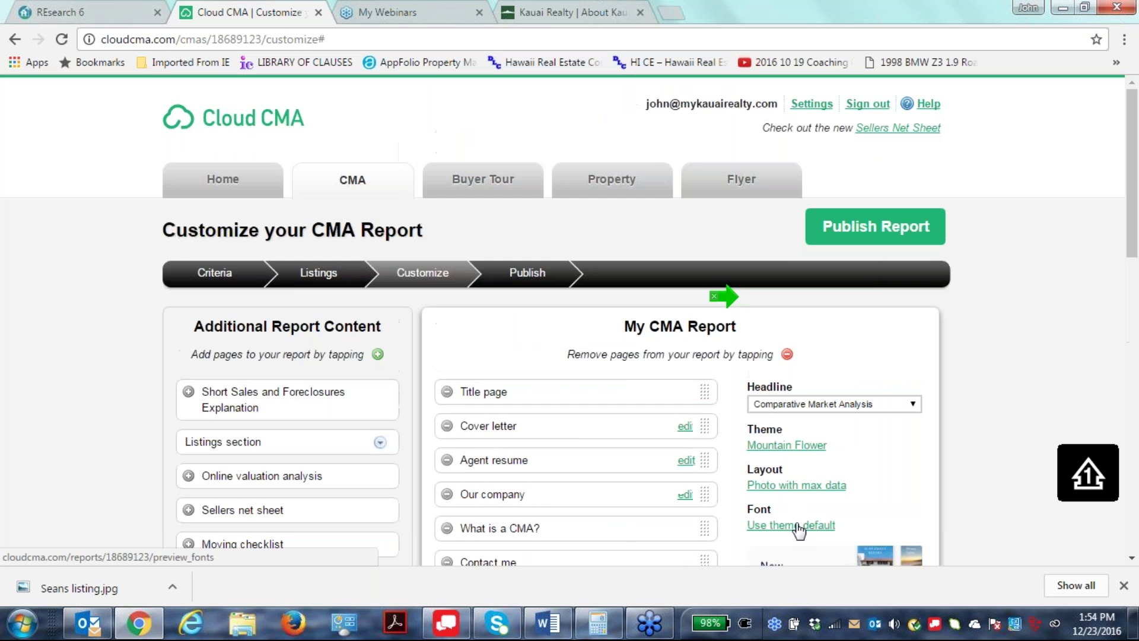
scroll(796, 269, down, 7)
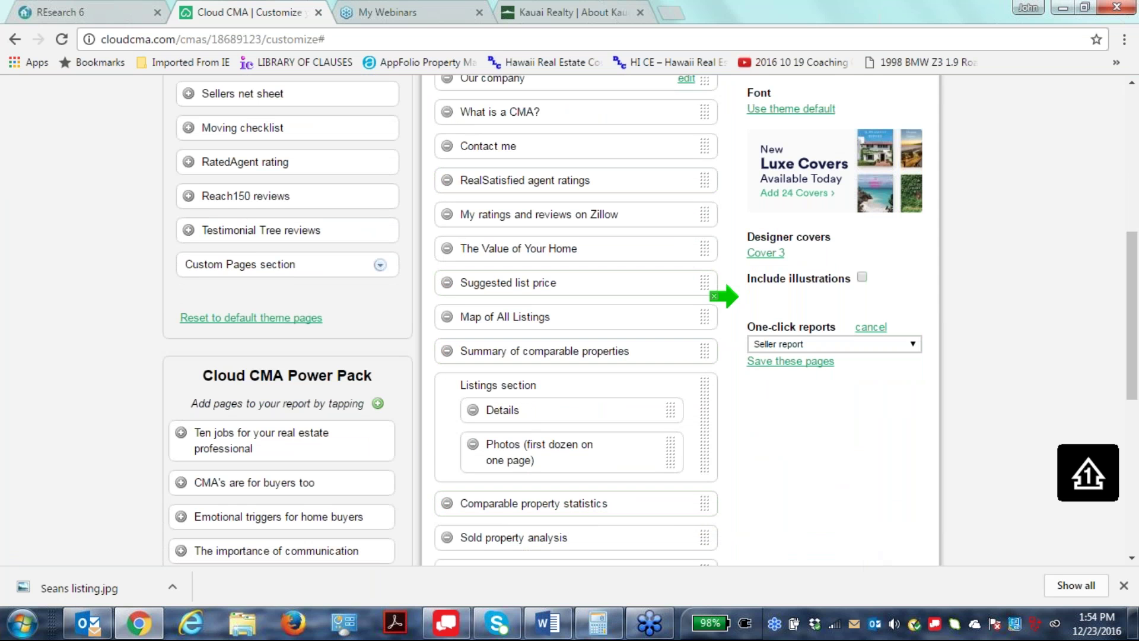
click(914, 346)
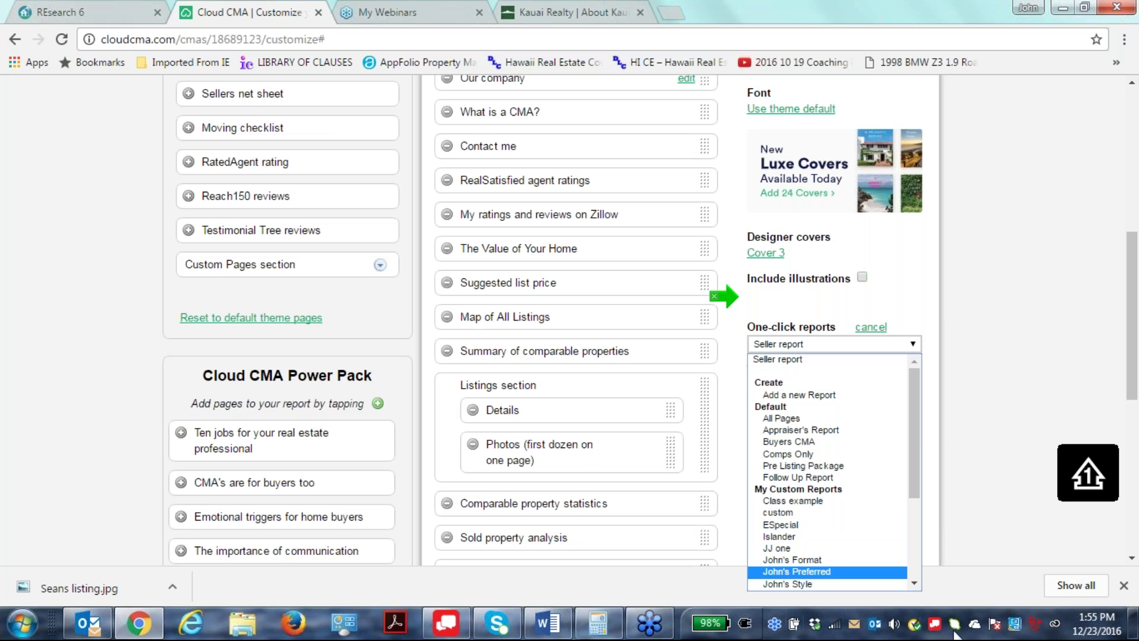
drag(908, 437, 1027, 380)
click(1061, 266)
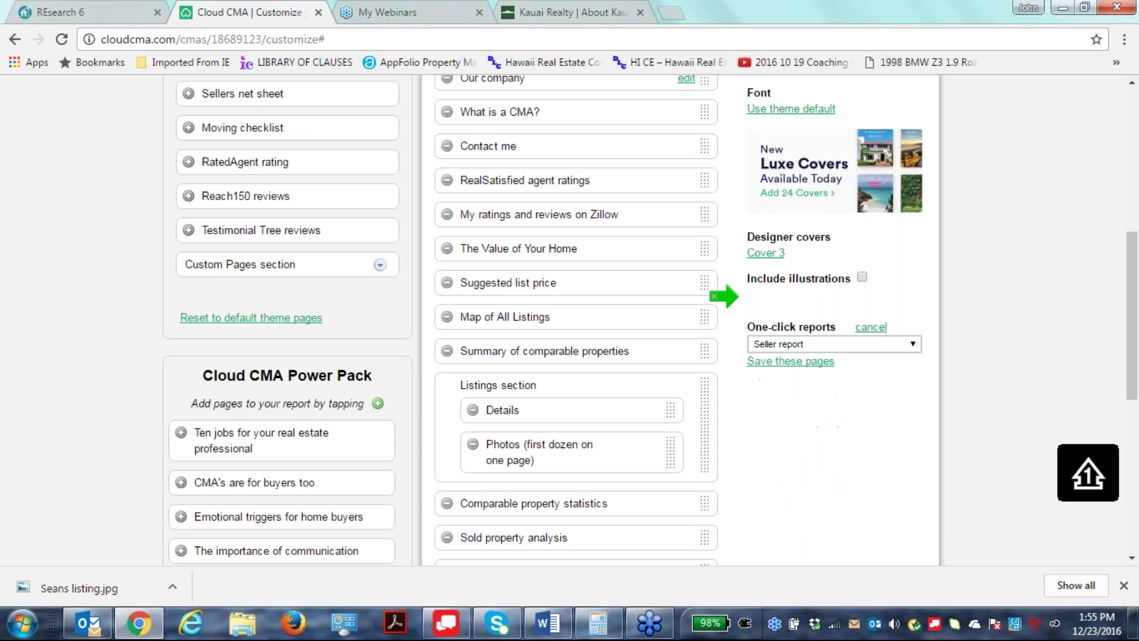
scroll(949, 366, up, 5)
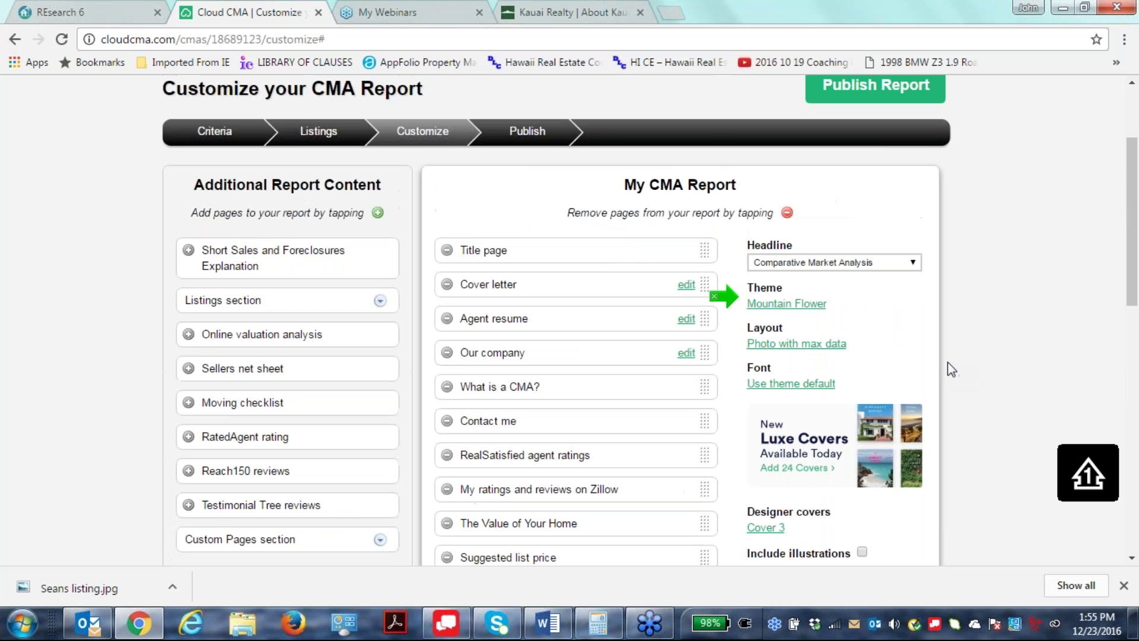
scroll(948, 362, up, 1)
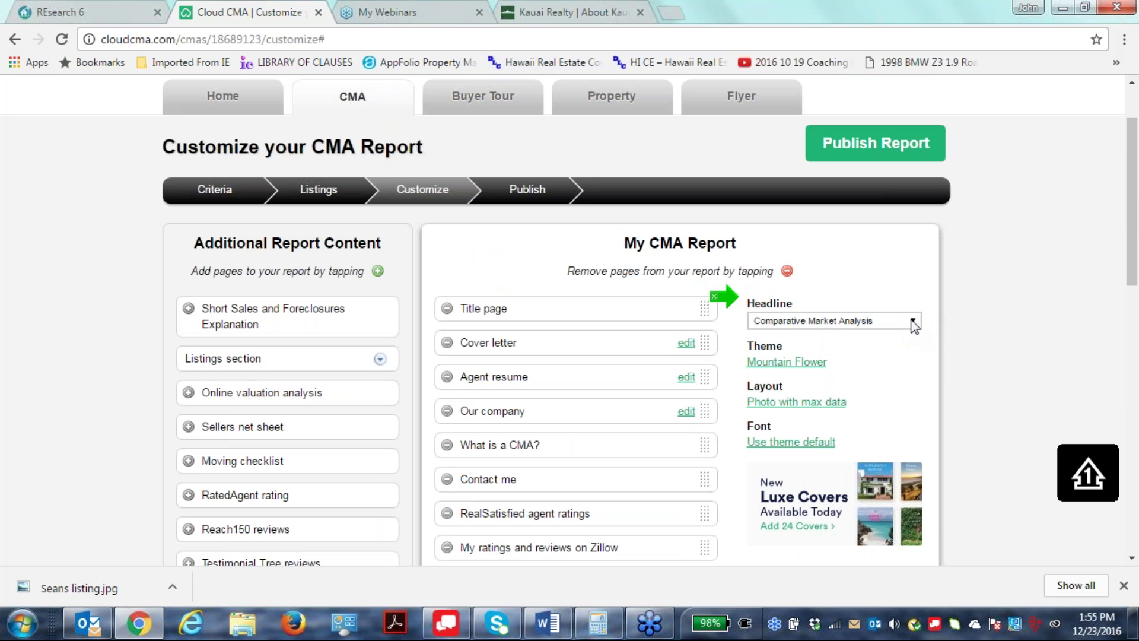
Set a custom headline: the seller's name followed by 'Beautiful Princeville Home'.
click(914, 323)
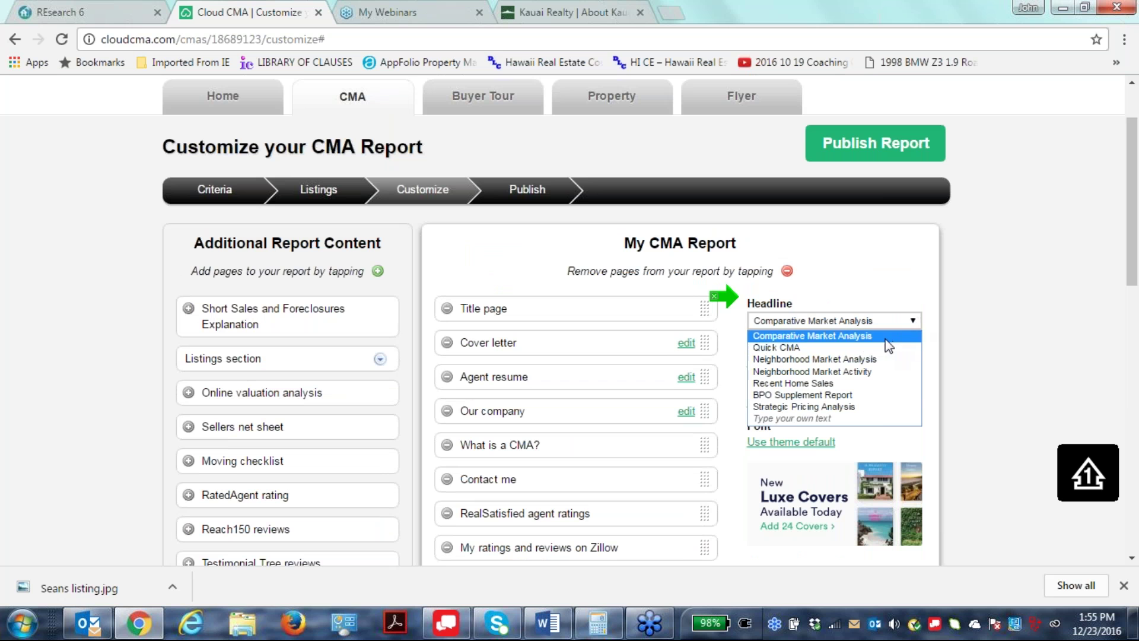
click(869, 417)
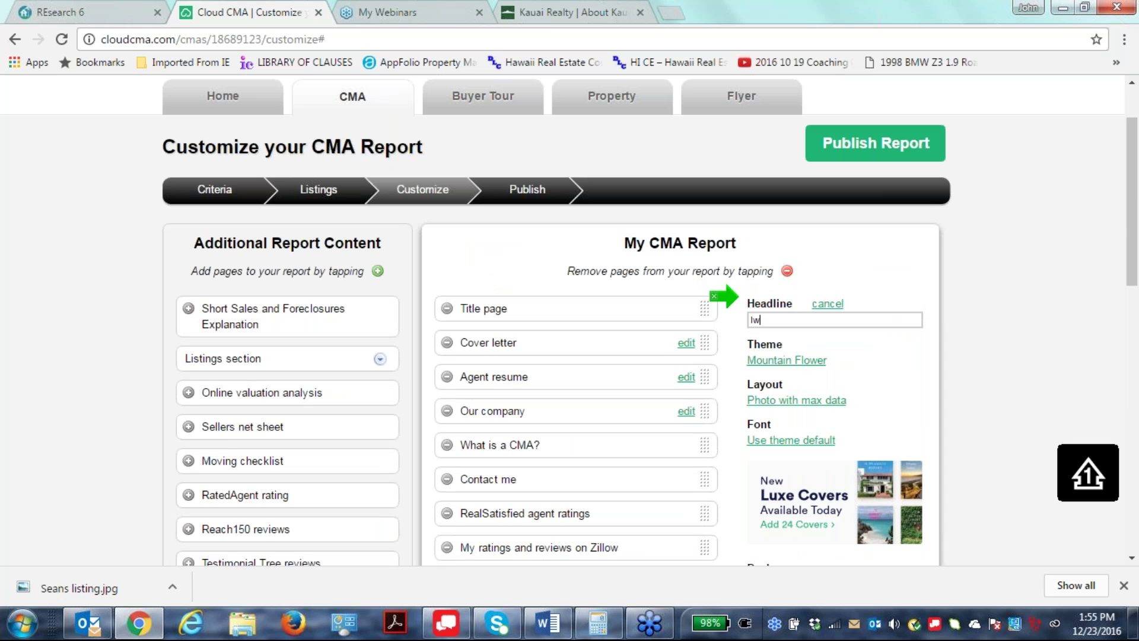
text(Iwana's Beautiful Princevi)
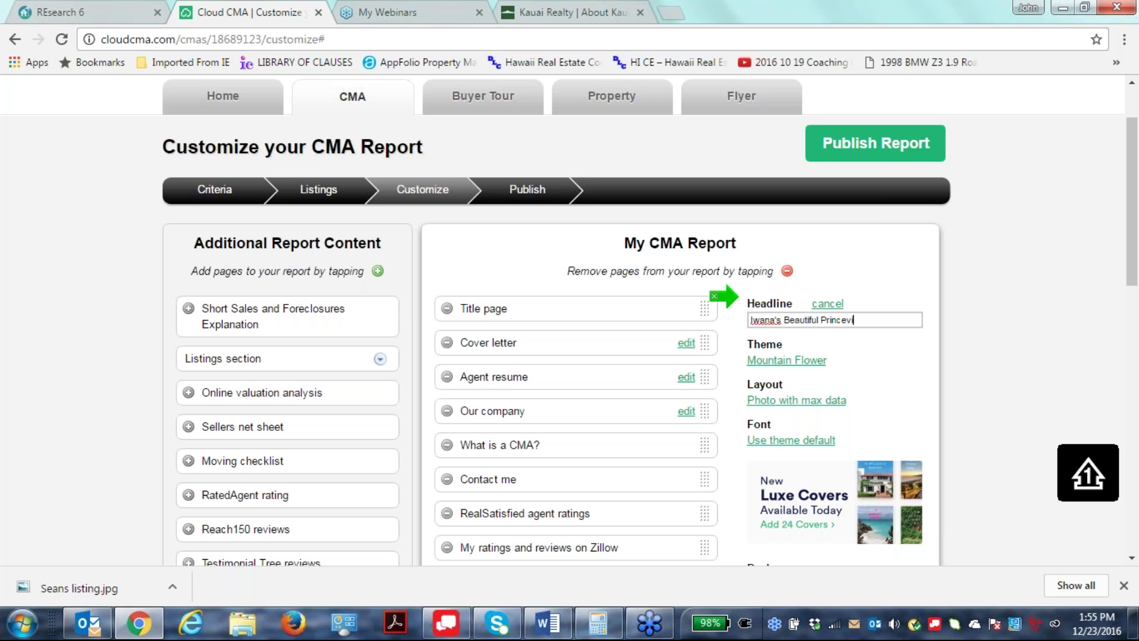
text(le Home)
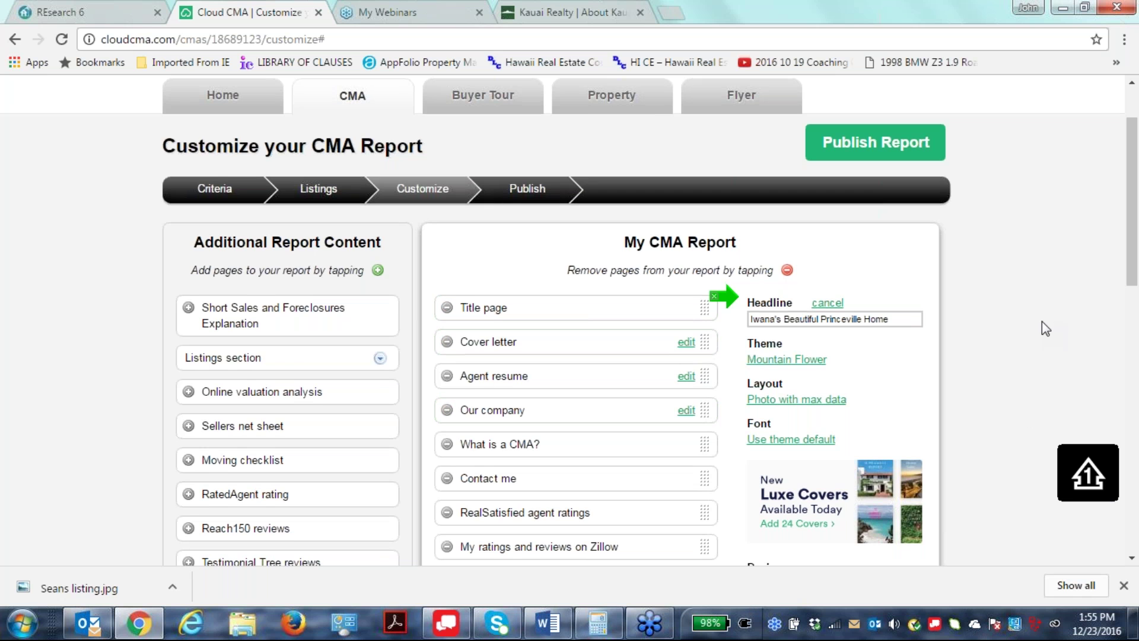
scroll(1041, 321, down, 13)
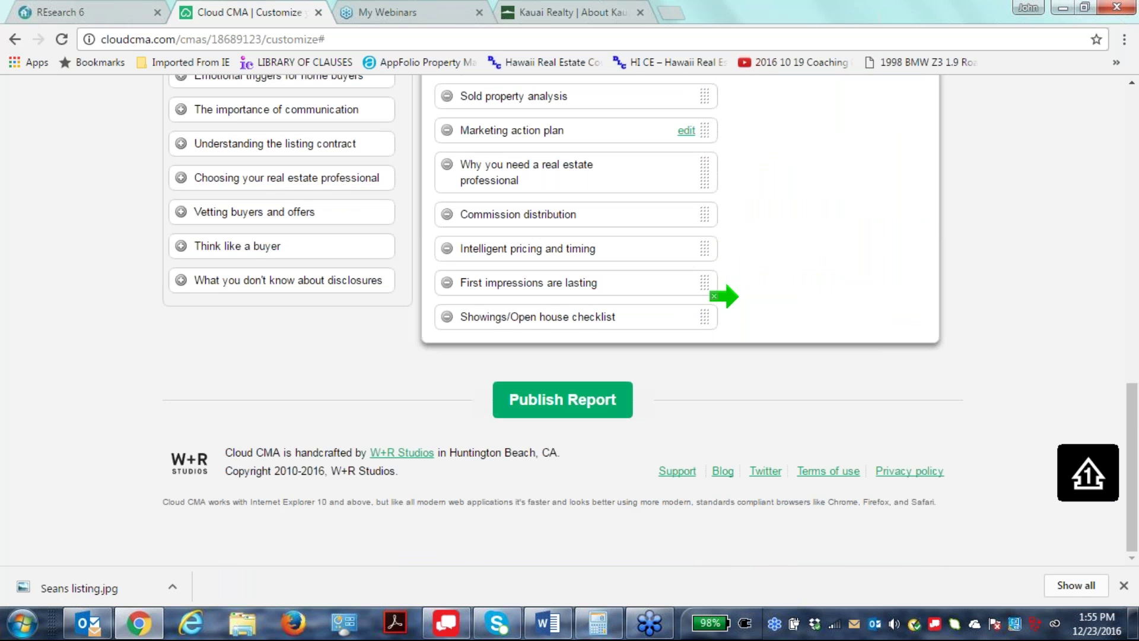
Publish the report and wait for its Fri Dec 23 2016 card to finish publishing.
click(544, 407)
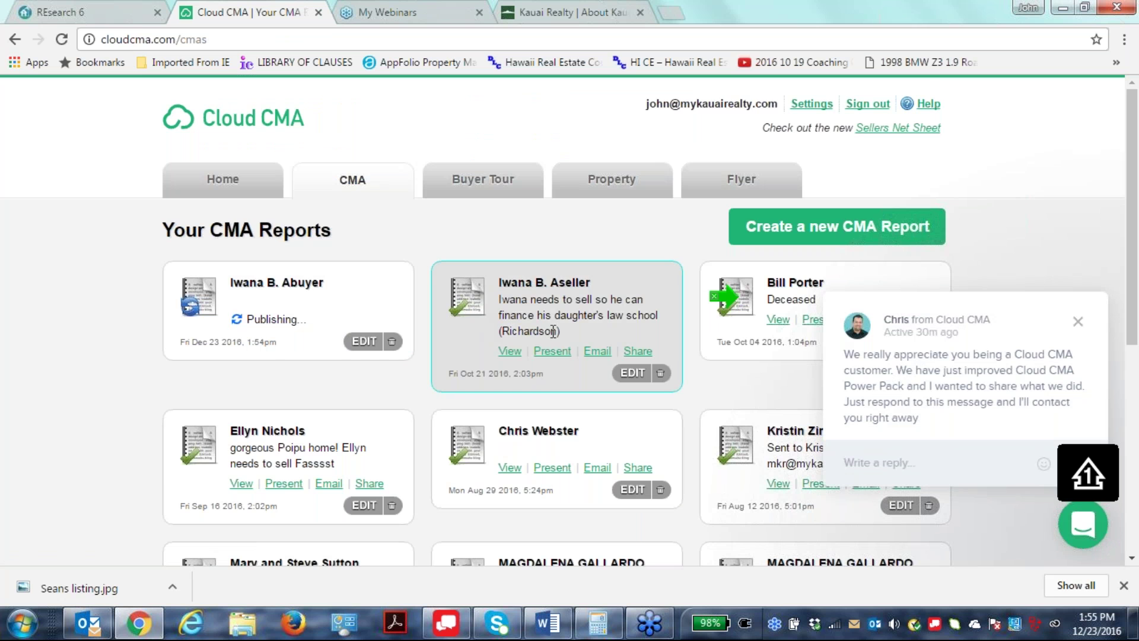
scroll(1023, 175, down, 1)
scroll(1019, 177, down, 4)
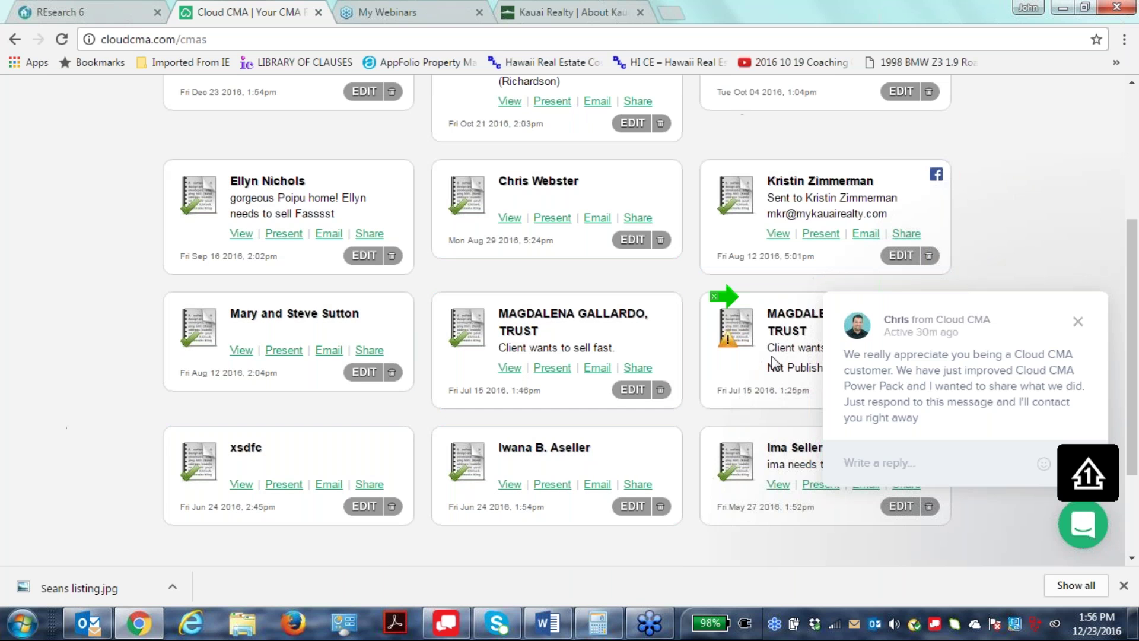
scroll(712, 368, down, 1)
scroll(676, 388, up, 10)
scroll(661, 382, down, 2)
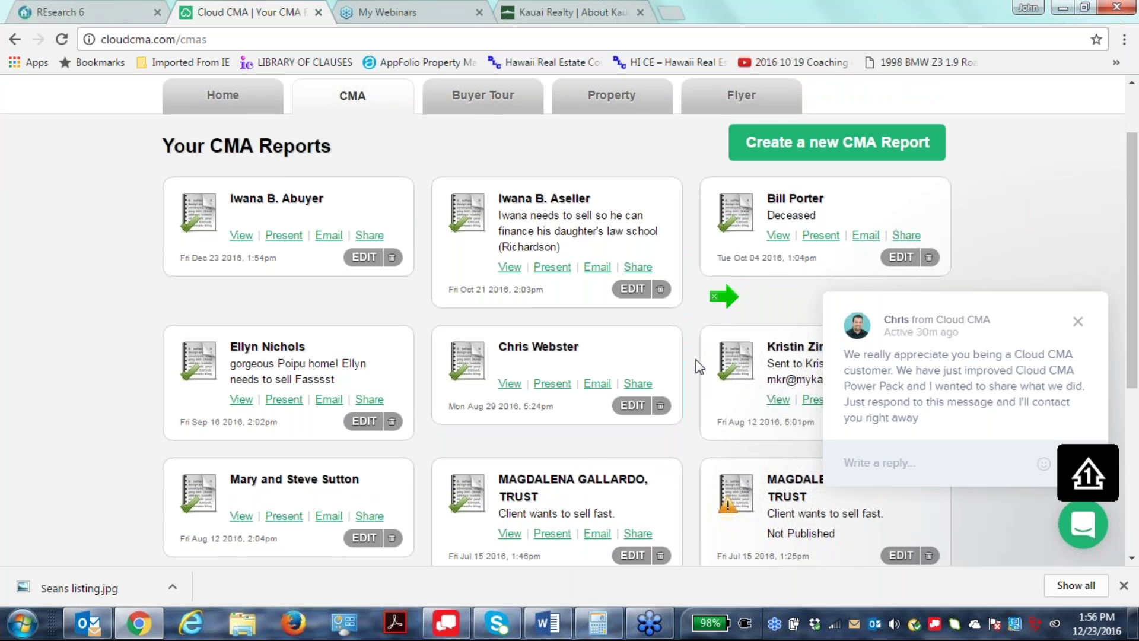
scroll(695, 360, down, 5)
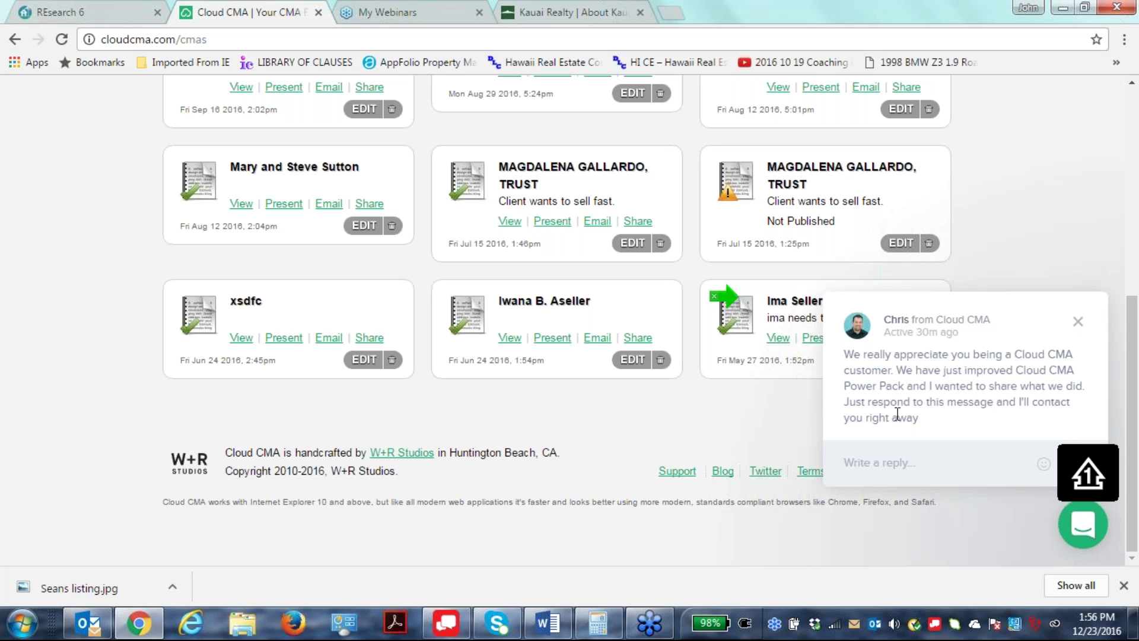
Reply 'contact me next week' in the support chat conversation.
click(883, 463)
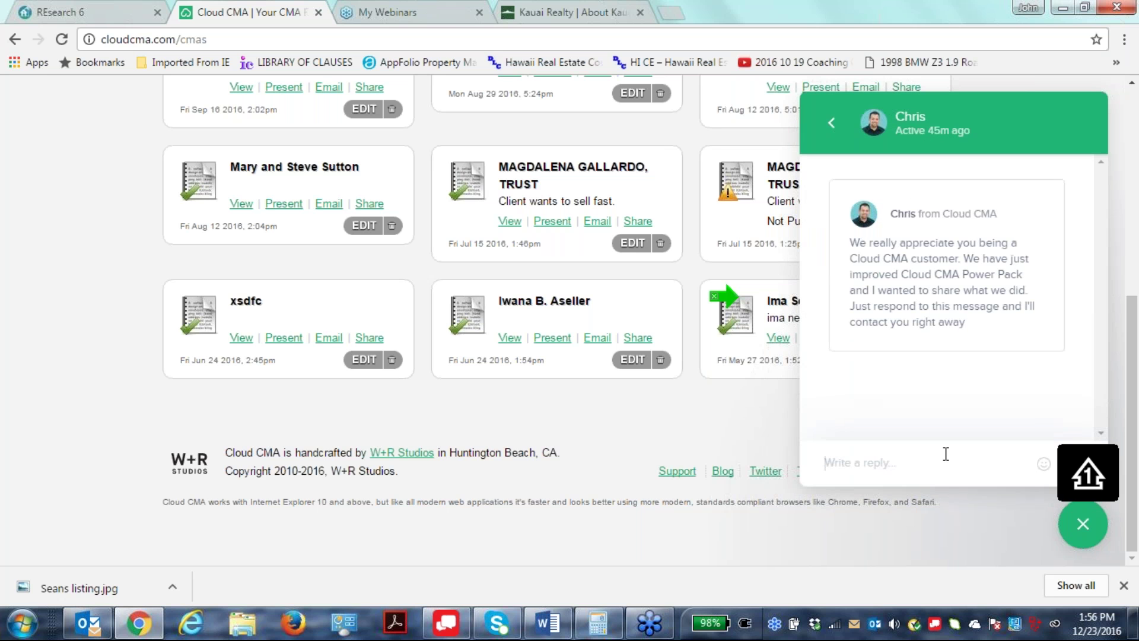
text(contact me next week)
key(Return)
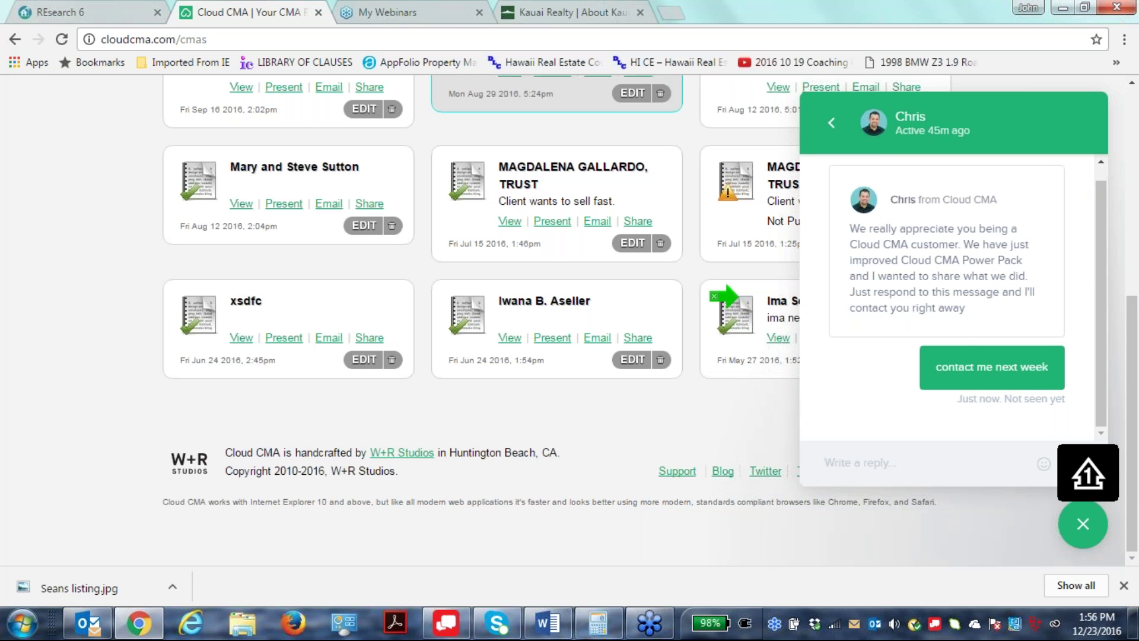
scroll(558, 237, up, 3)
scroll(534, 355, up, 1)
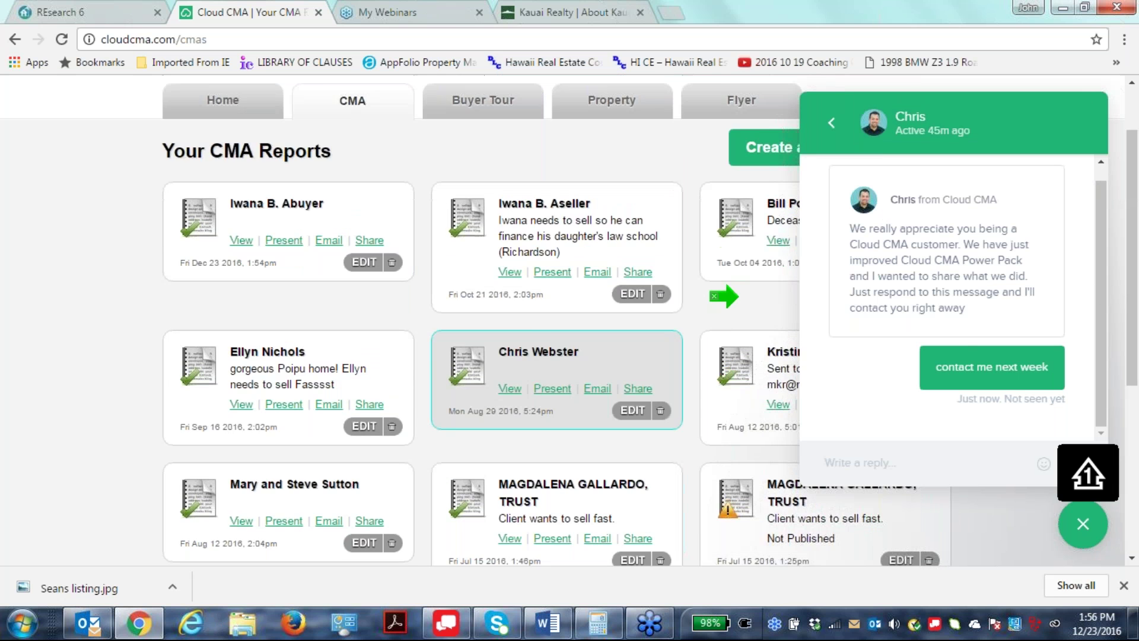
scroll(534, 356, down, 2)
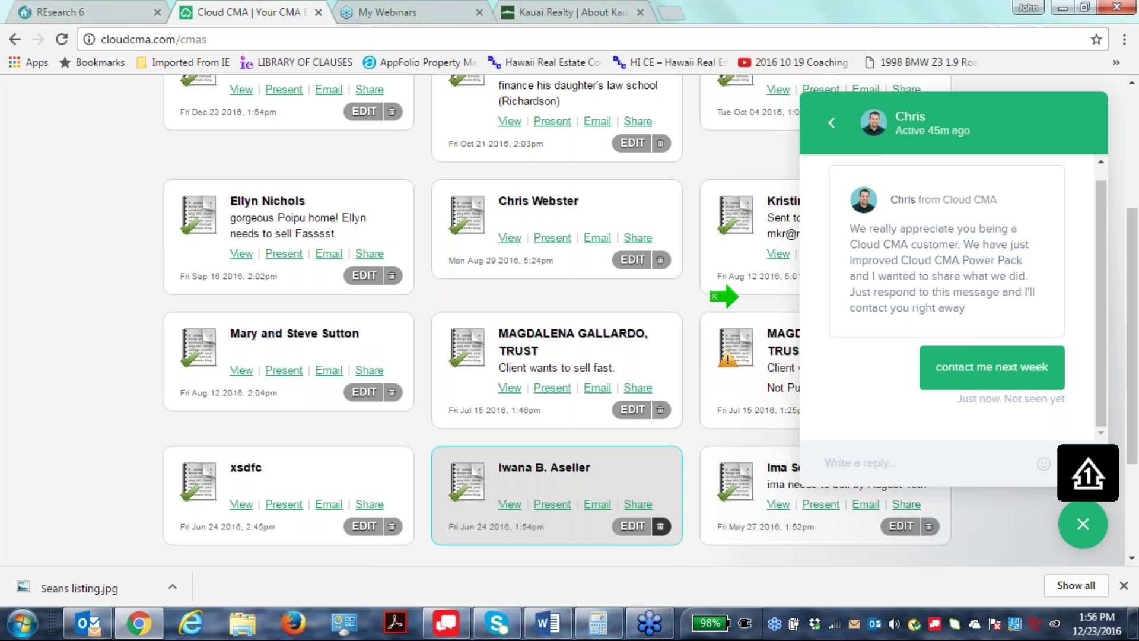
Delete the Jun 24 2016 report card and confirm the permanent deletion.
click(660, 526)
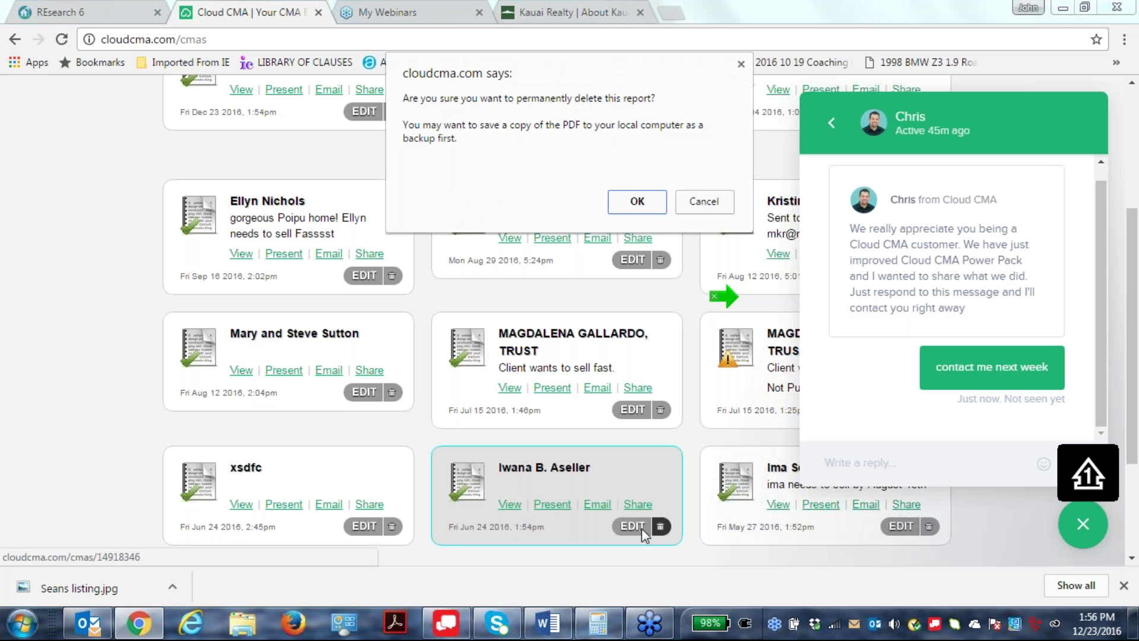
click(636, 202)
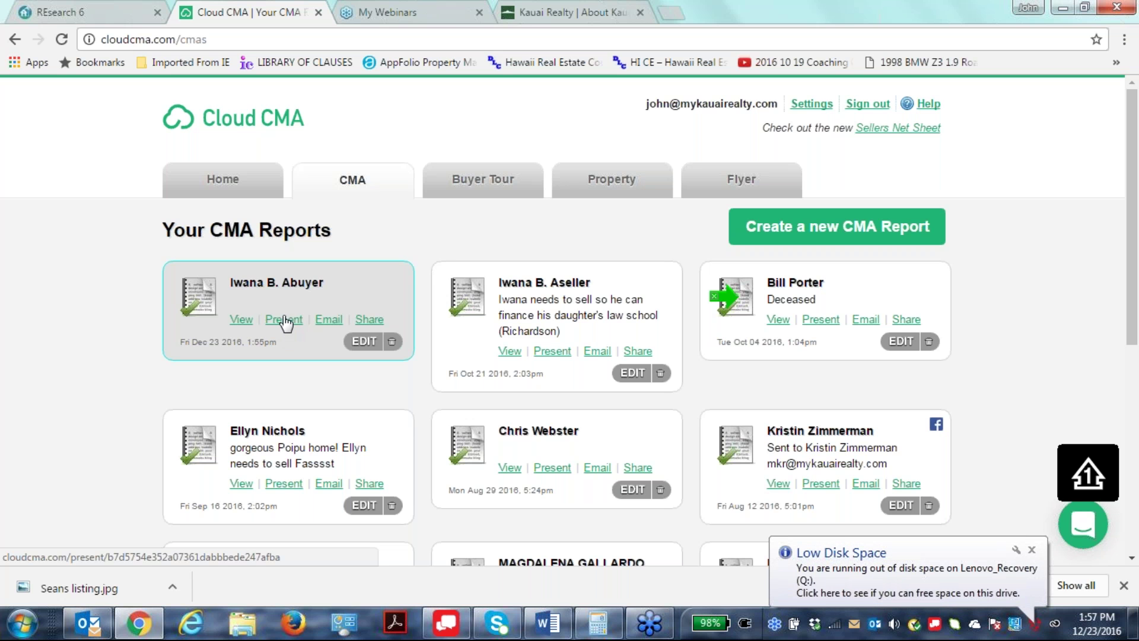
Present the Dec 23 2016 report and dismiss the download notification to reveal its cover.
click(286, 324)
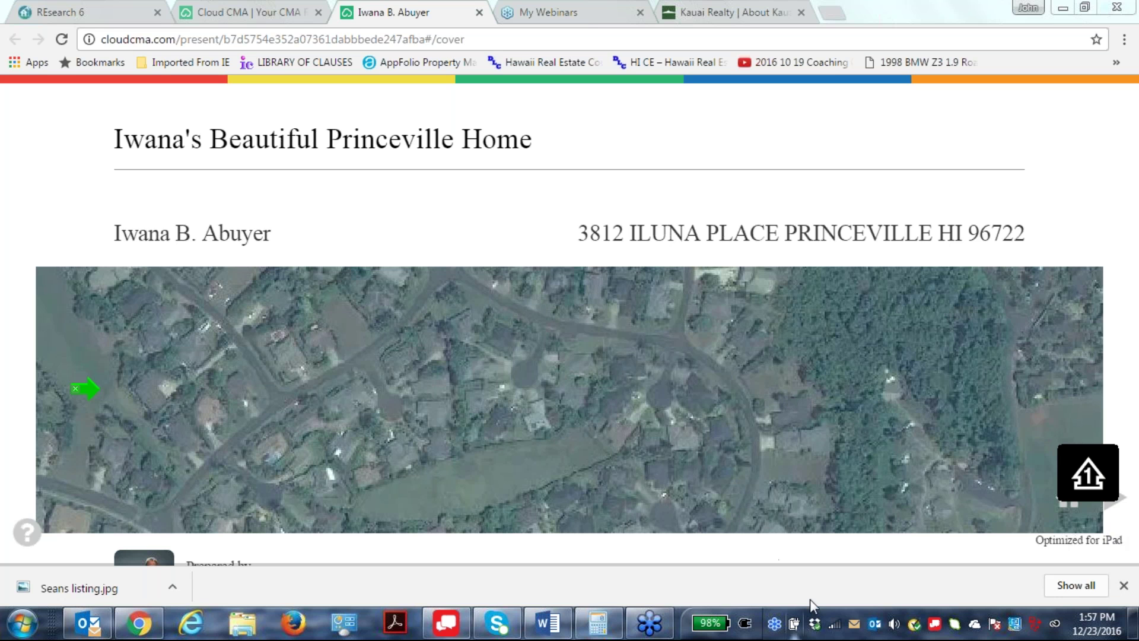
click(1123, 585)
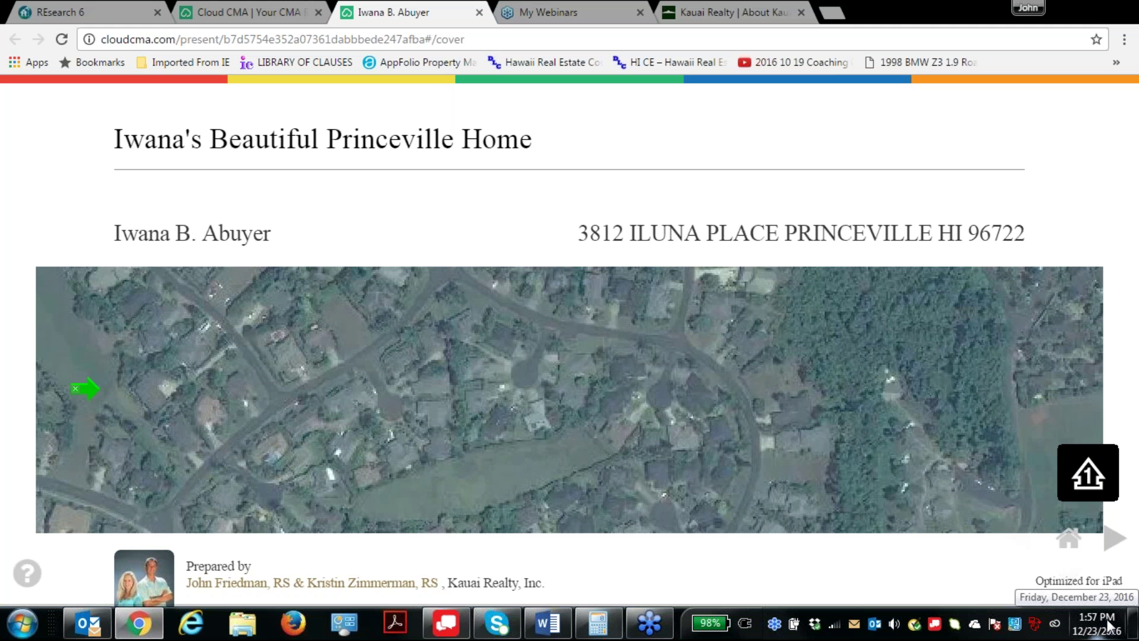
Run the presentation full screen with F11 and advance past the agent contact slide to the comparables map.
key(F11)
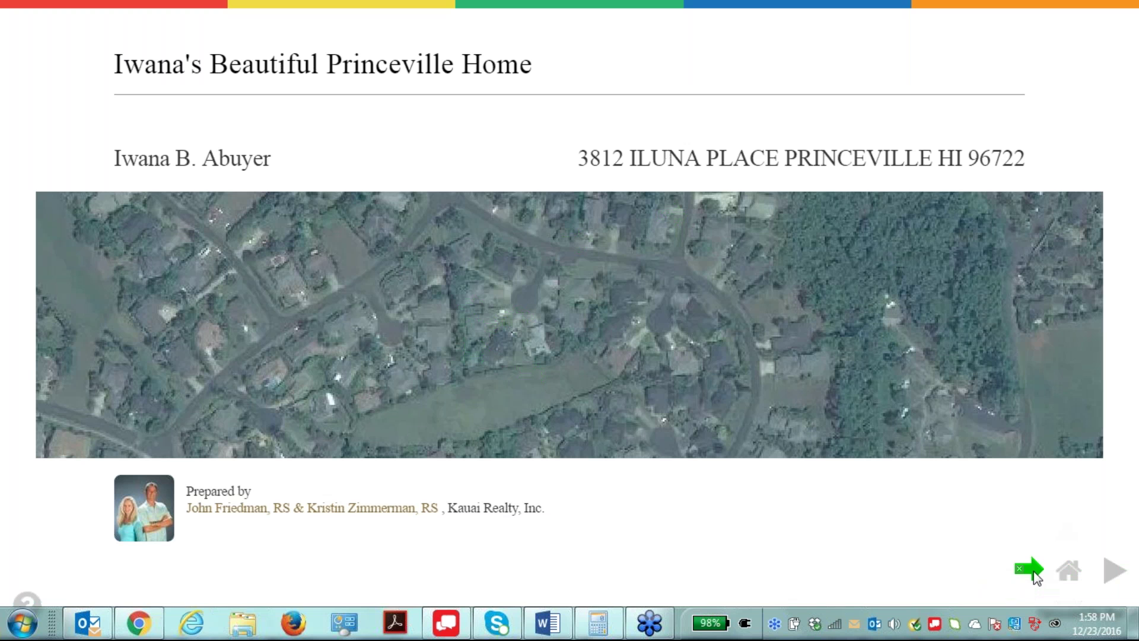
click(1114, 571)
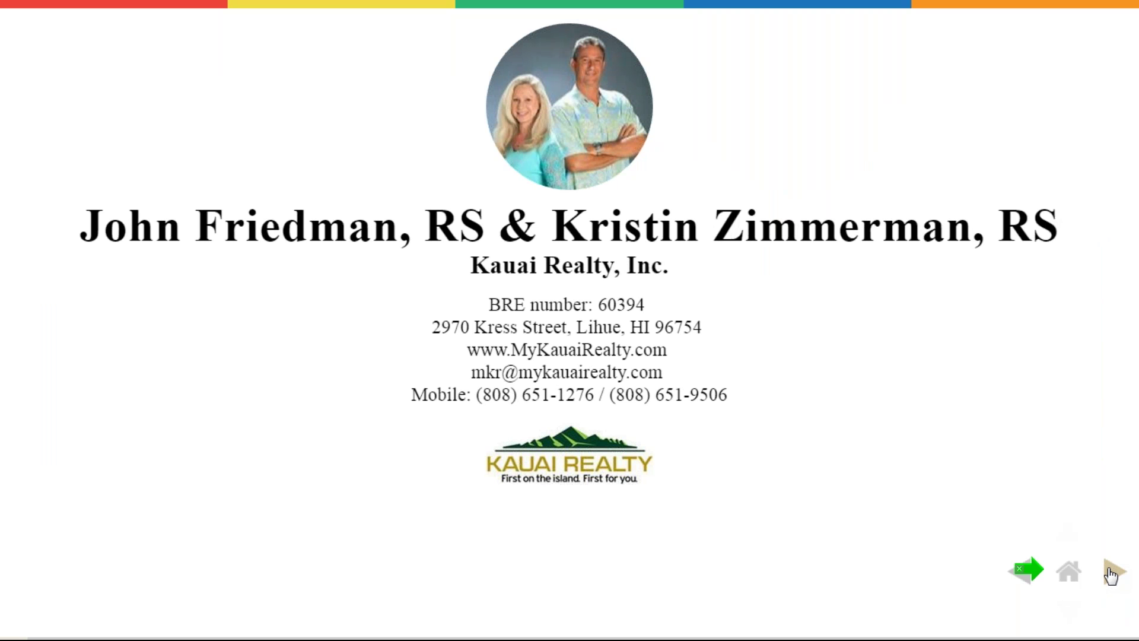
click(1110, 574)
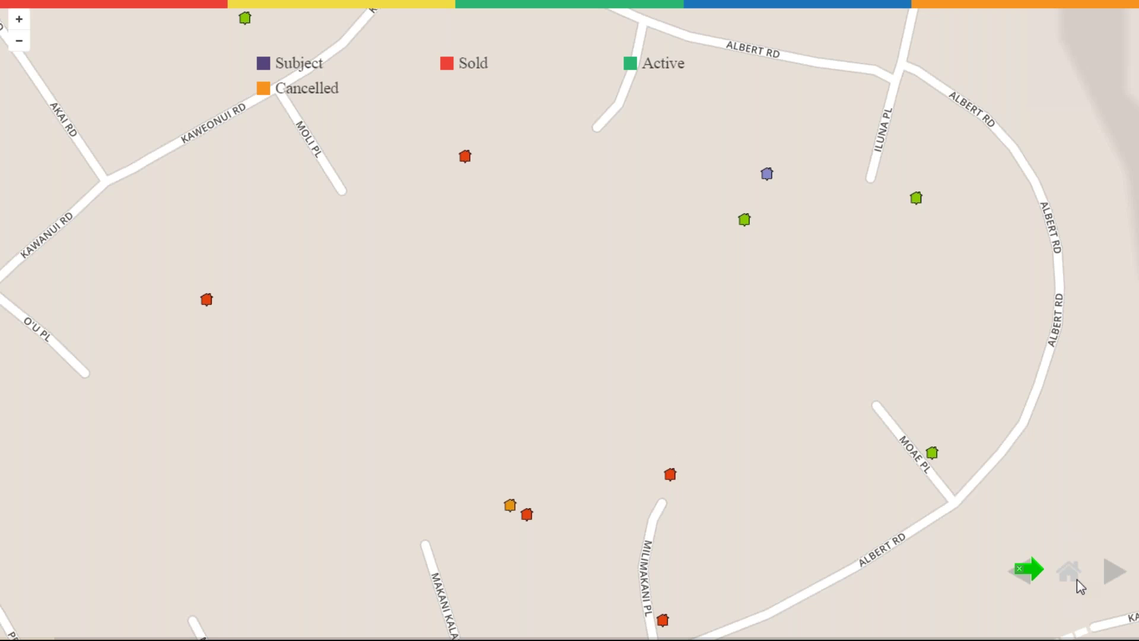
click(1020, 583)
click(1110, 574)
Step through Sold Listings past the $650,000 and $638,000 sales, then open the $575,000 listing's photos.
click(1110, 578)
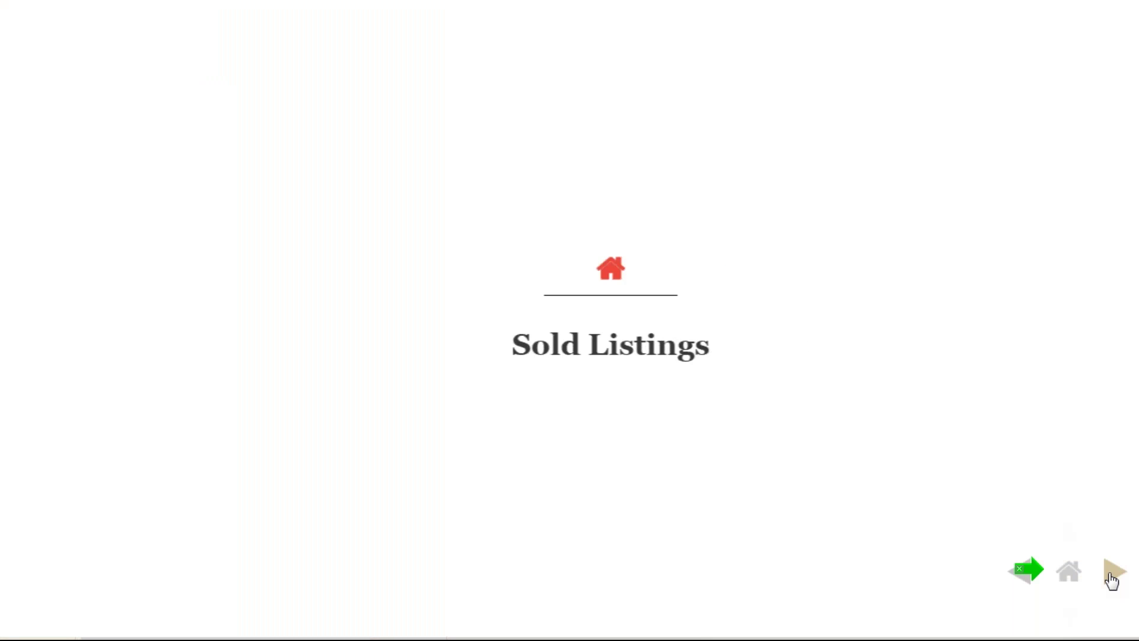
click(1111, 575)
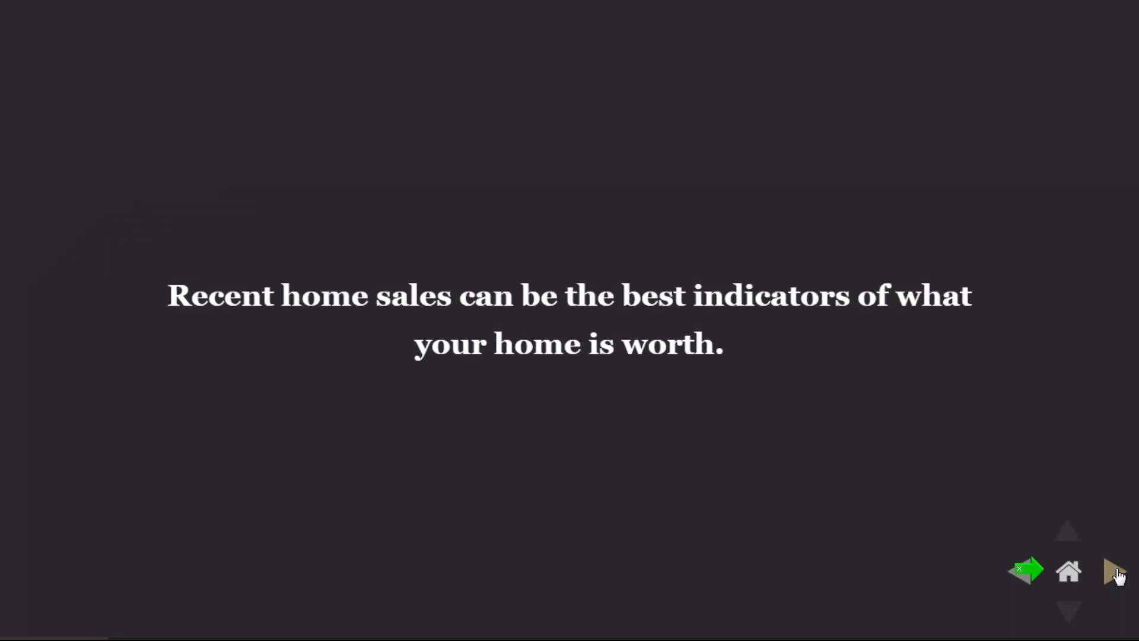
click(1117, 574)
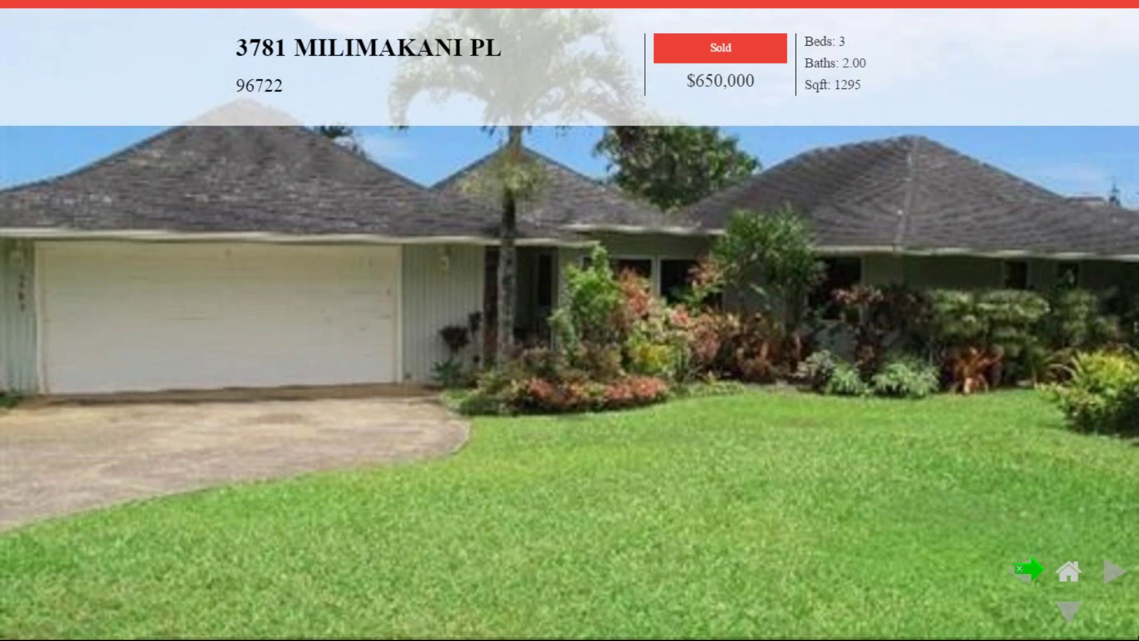
click(1114, 575)
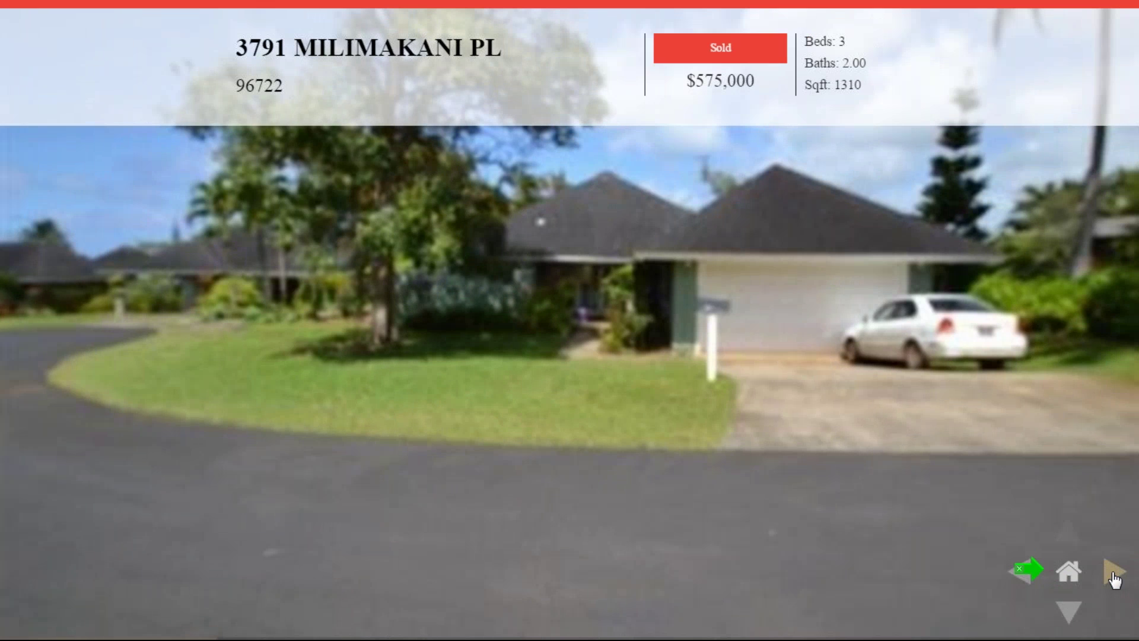
click(1114, 575)
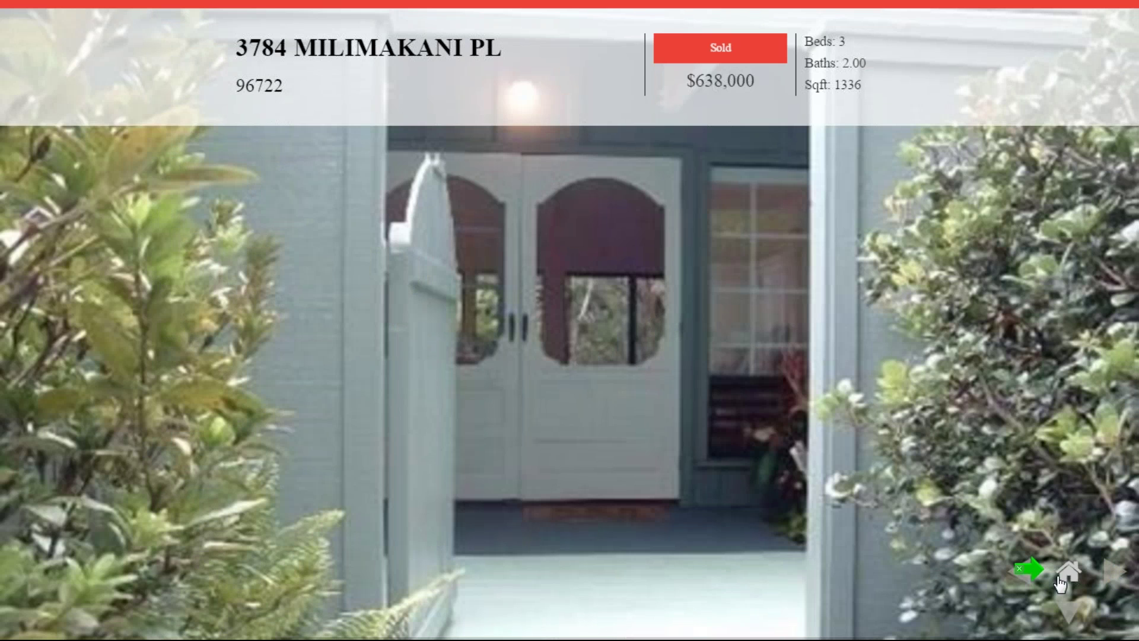
click(1017, 581)
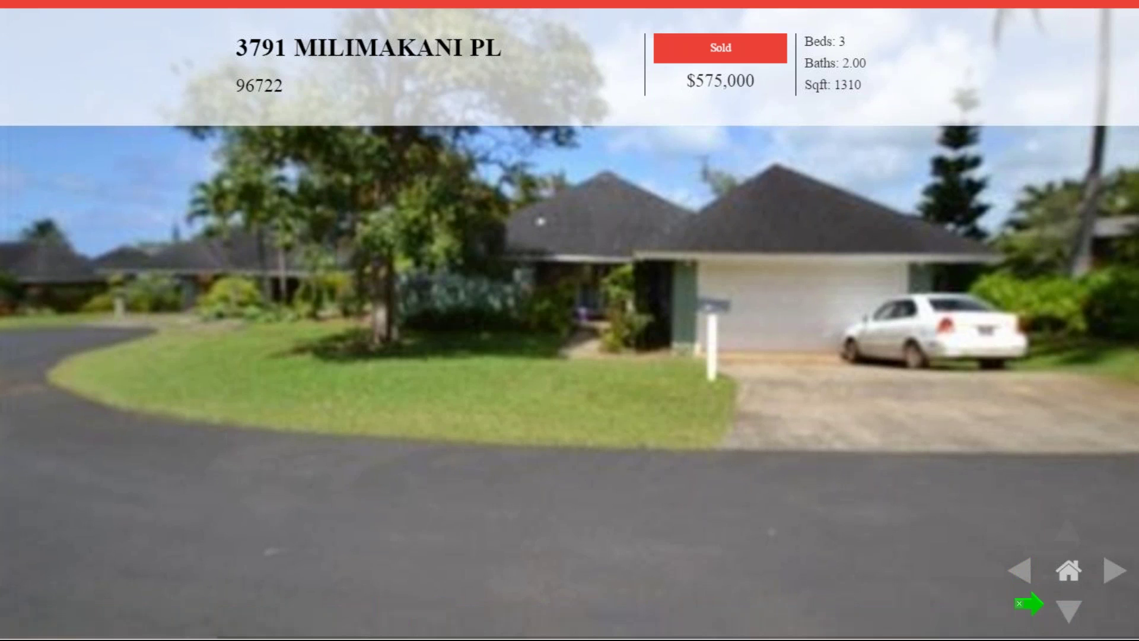
click(1068, 611)
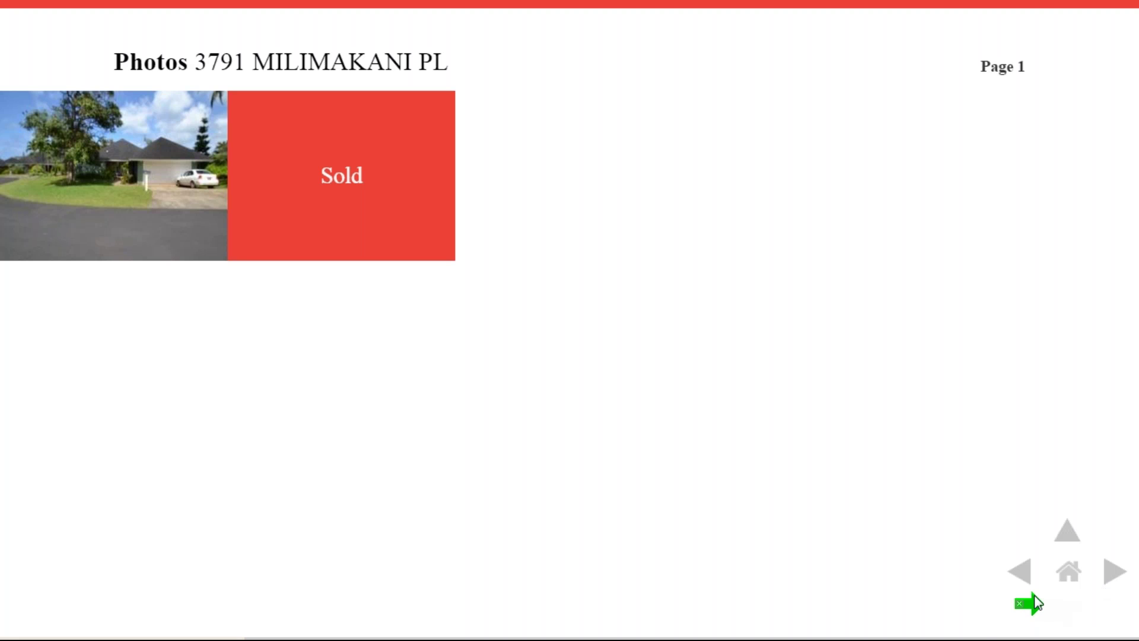
Go back to the recent home sales quote, then forward again to the $638,000 listing.
click(1020, 572)
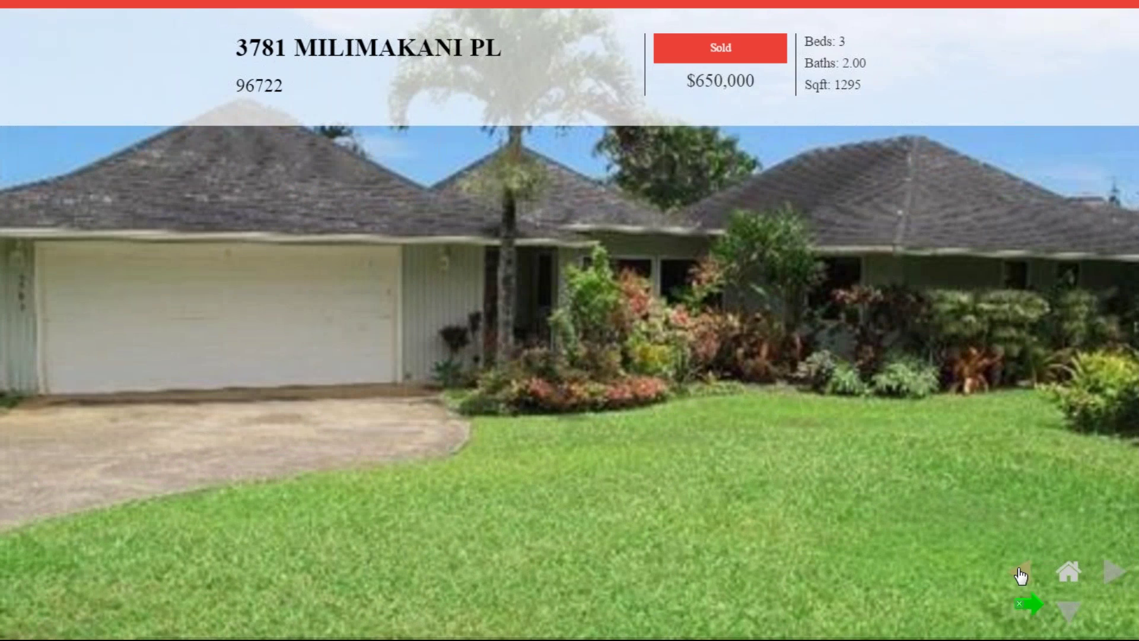
click(1020, 573)
click(1109, 573)
click(1108, 576)
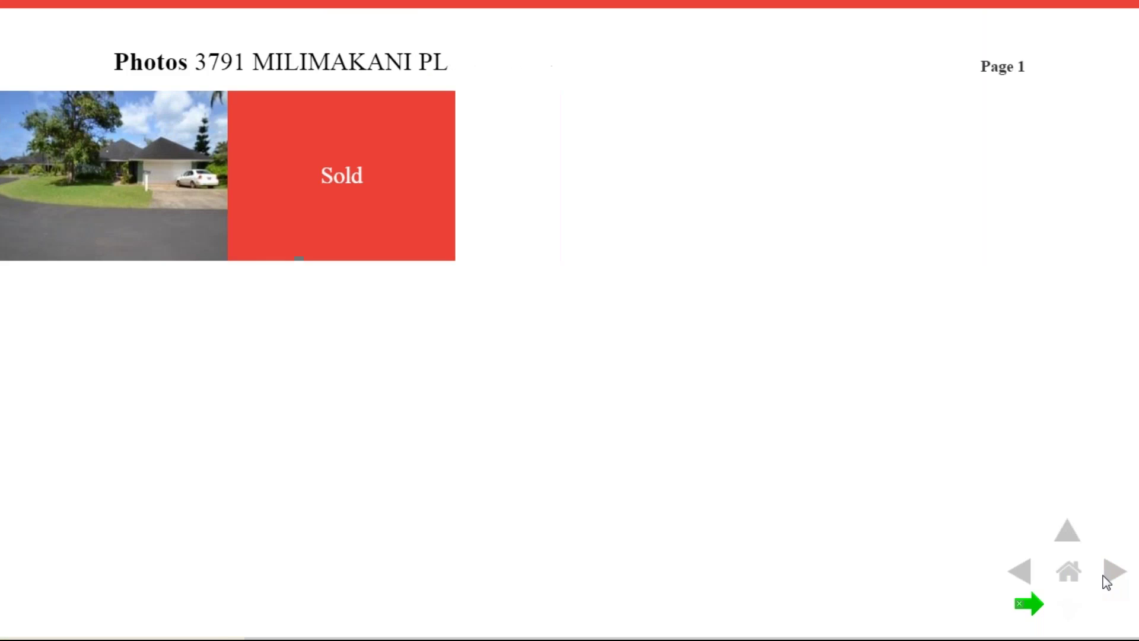
click(1104, 576)
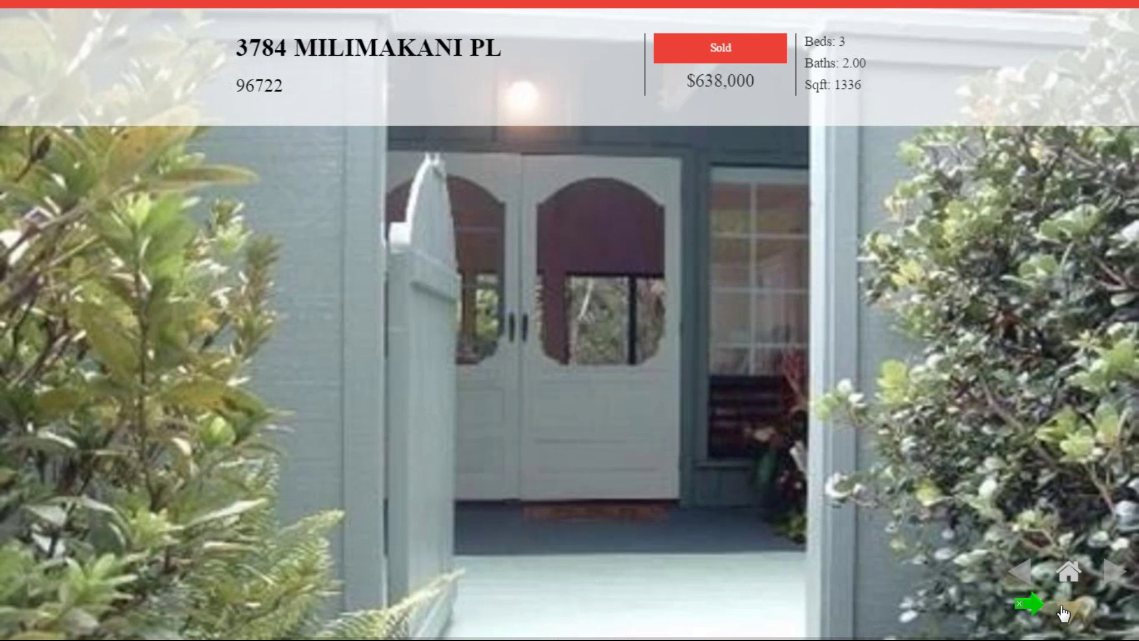
View the $638,000 photo grid, then open page 2 of the $630,000 listing's photos.
click(1070, 611)
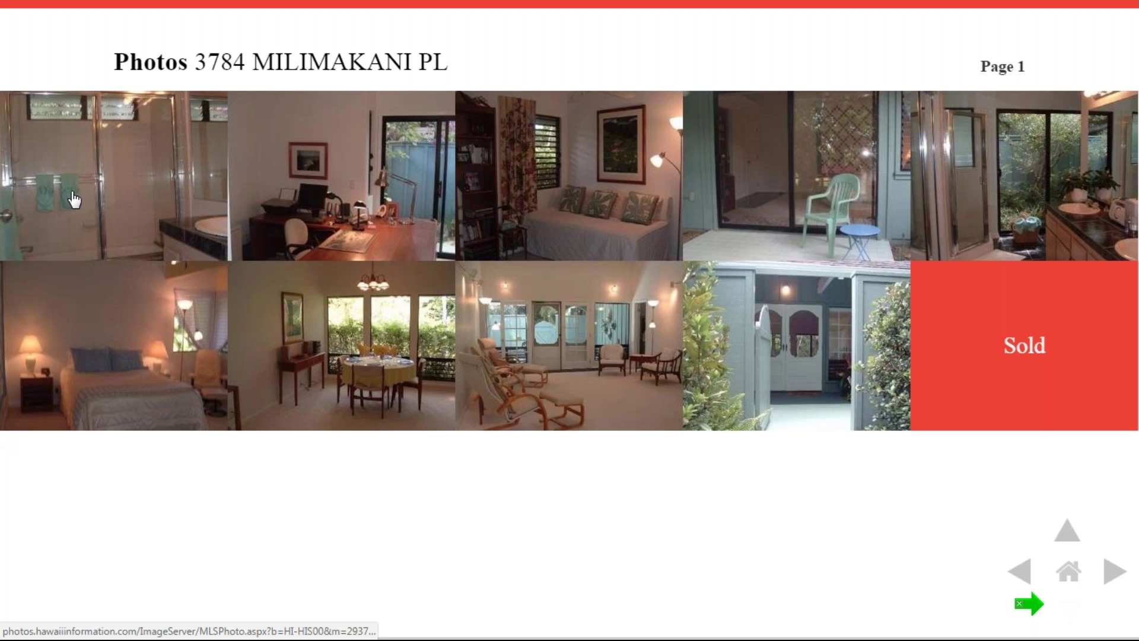
click(1113, 572)
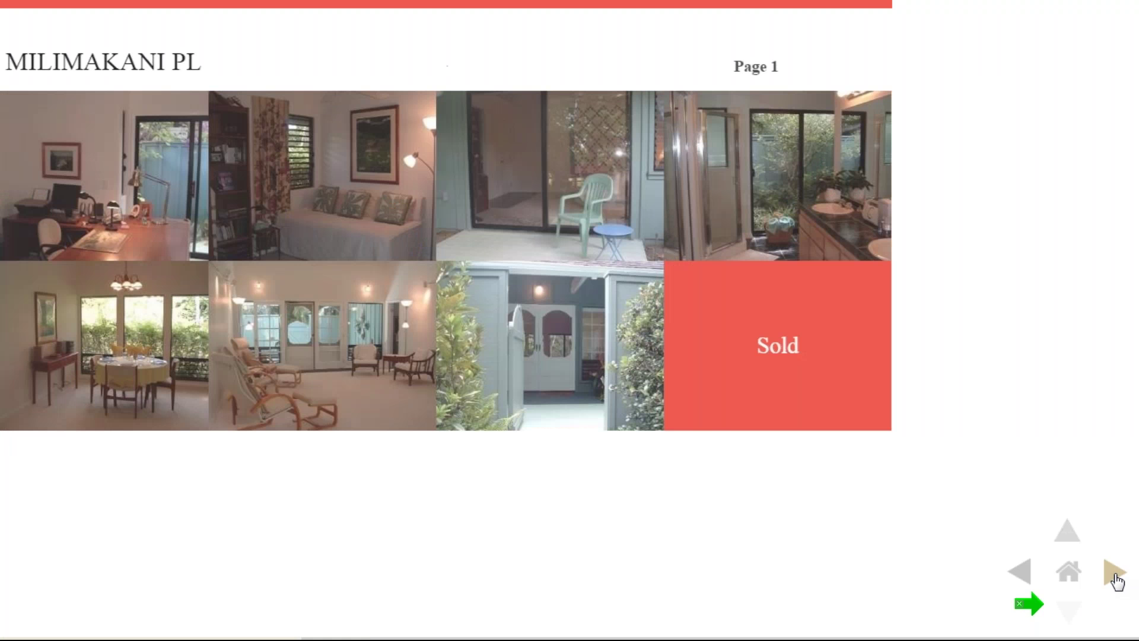
click(1113, 572)
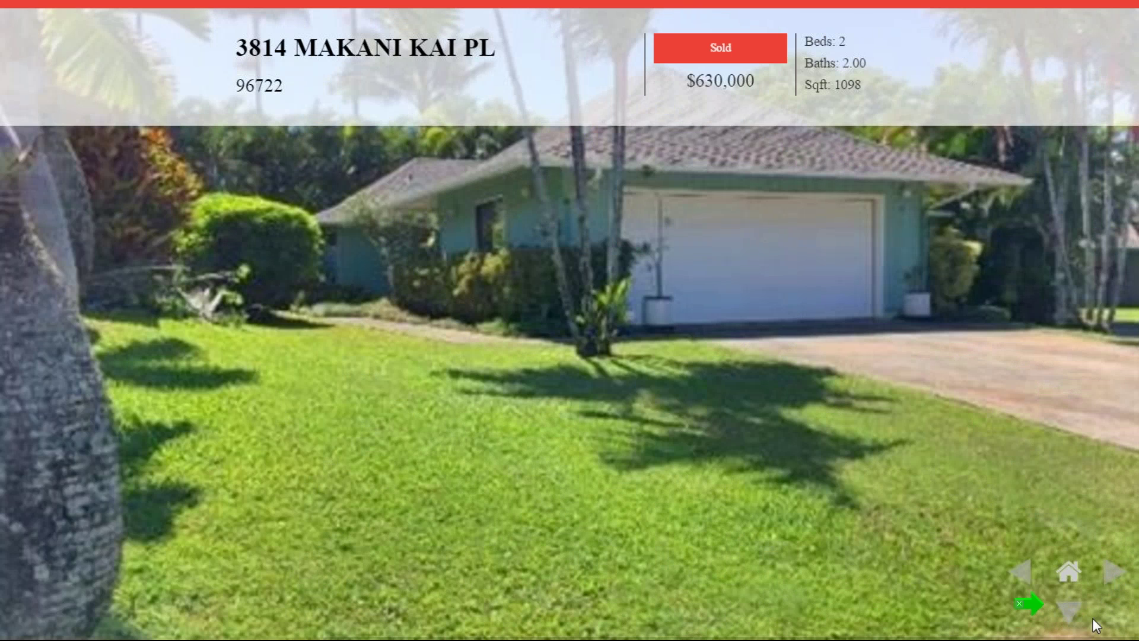
click(1071, 616)
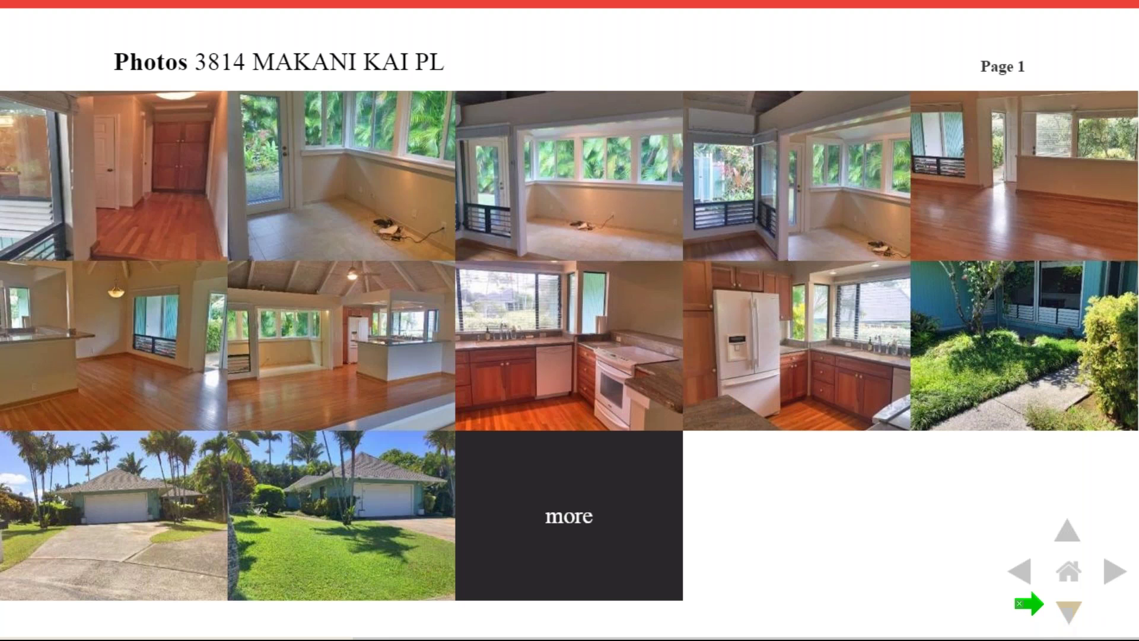
click(567, 519)
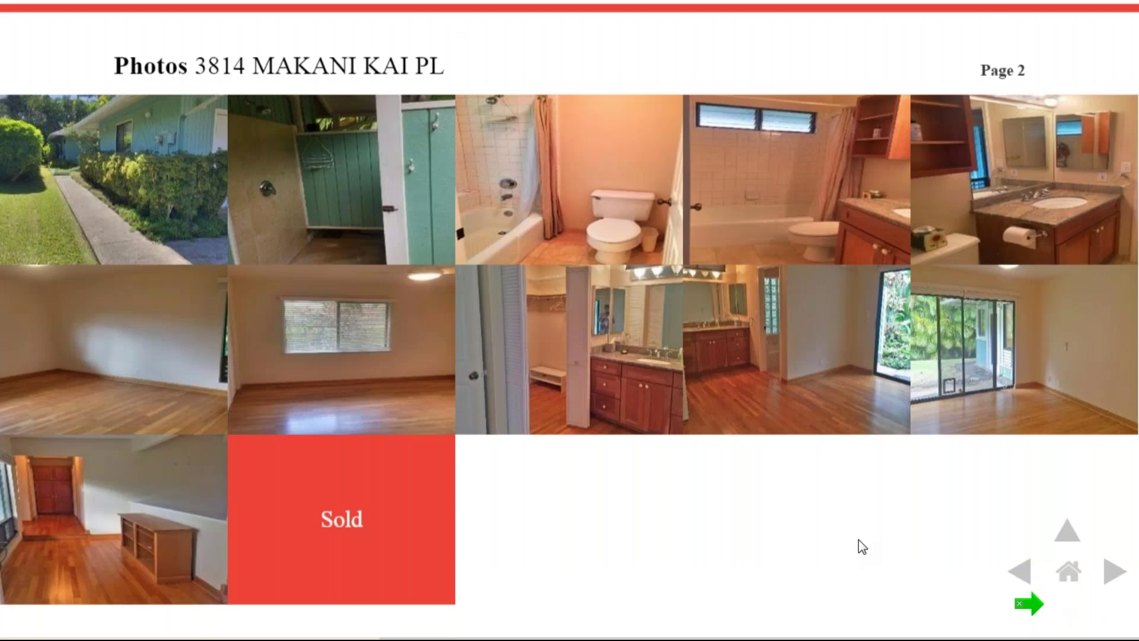
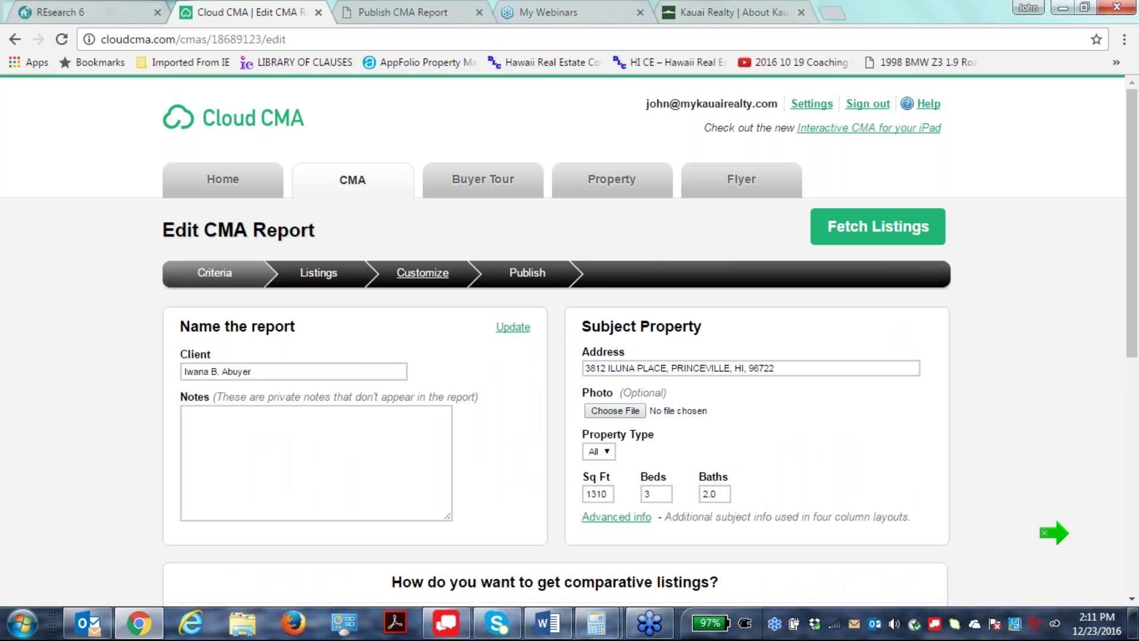
Open the Custom Pages settings and load the VDA Areas page for editing.
click(811, 105)
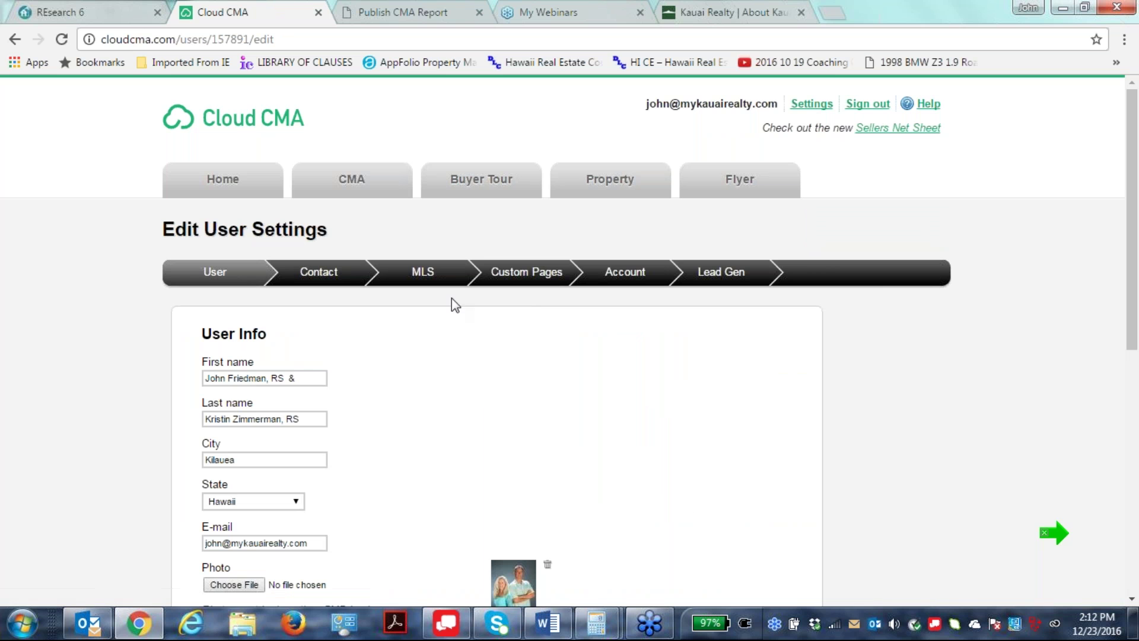
click(533, 273)
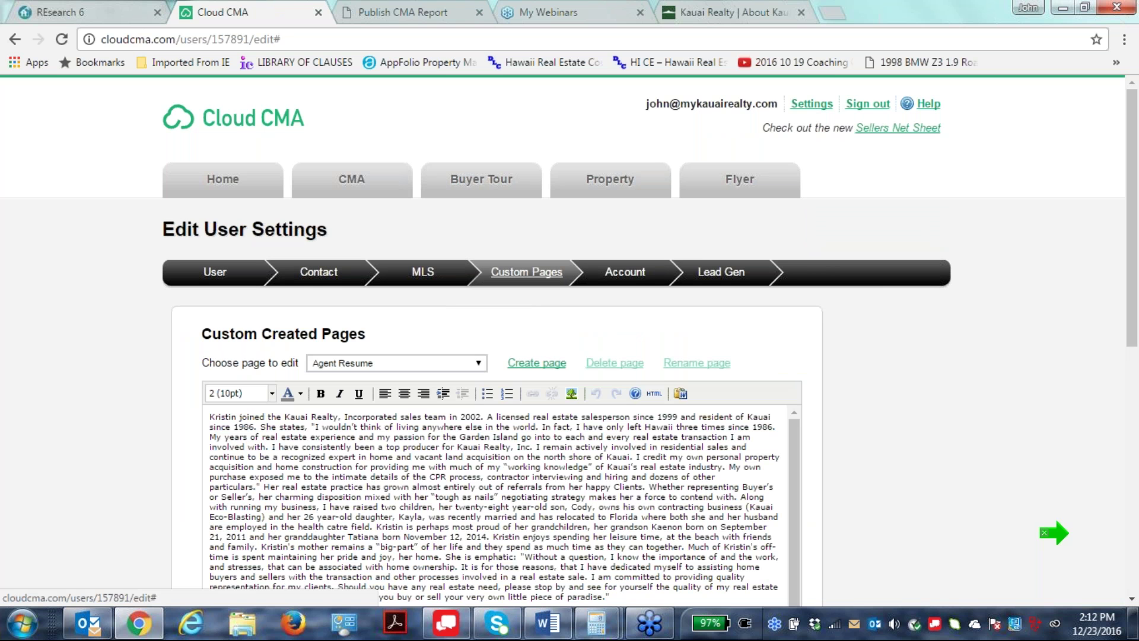
click(479, 363)
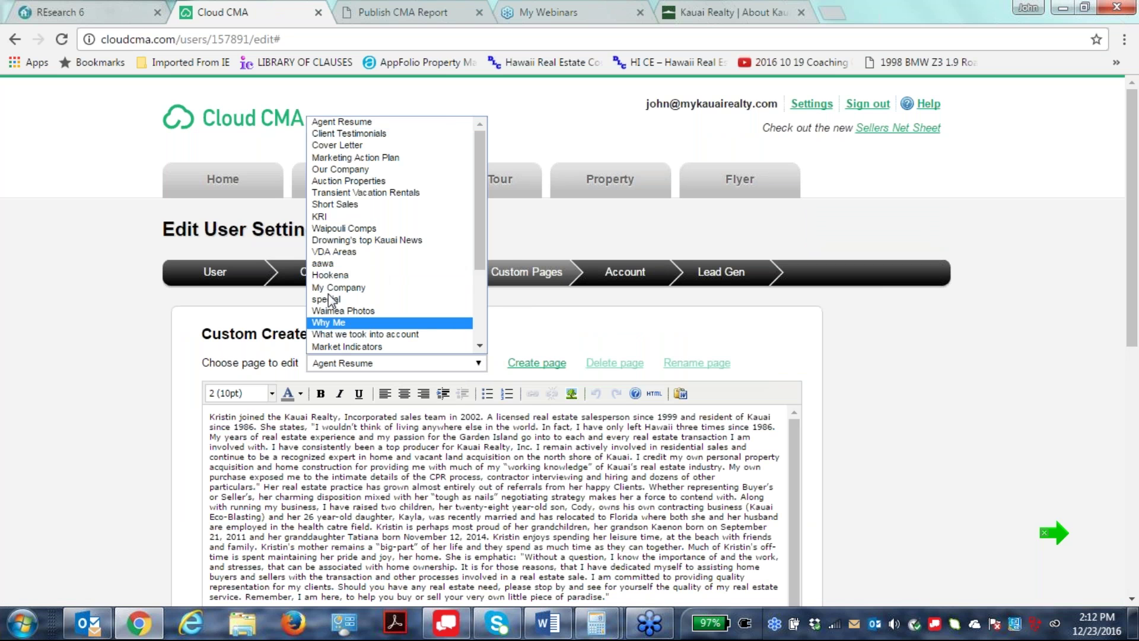
click(315, 252)
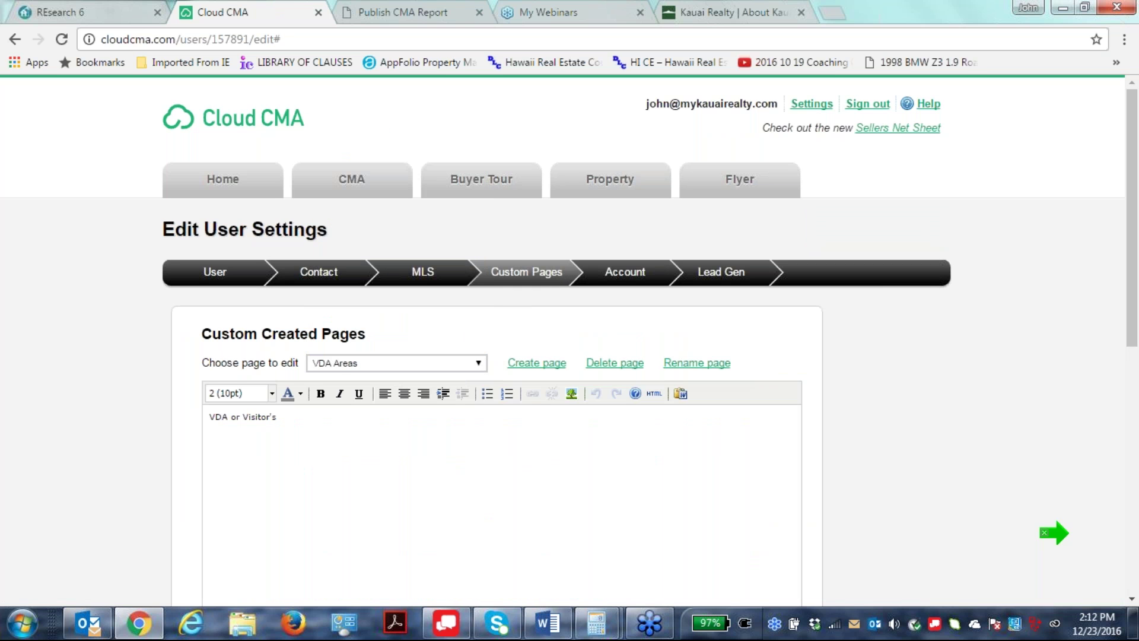
scroll(775, 514, down, 1)
scroll(775, 516, down, 5)
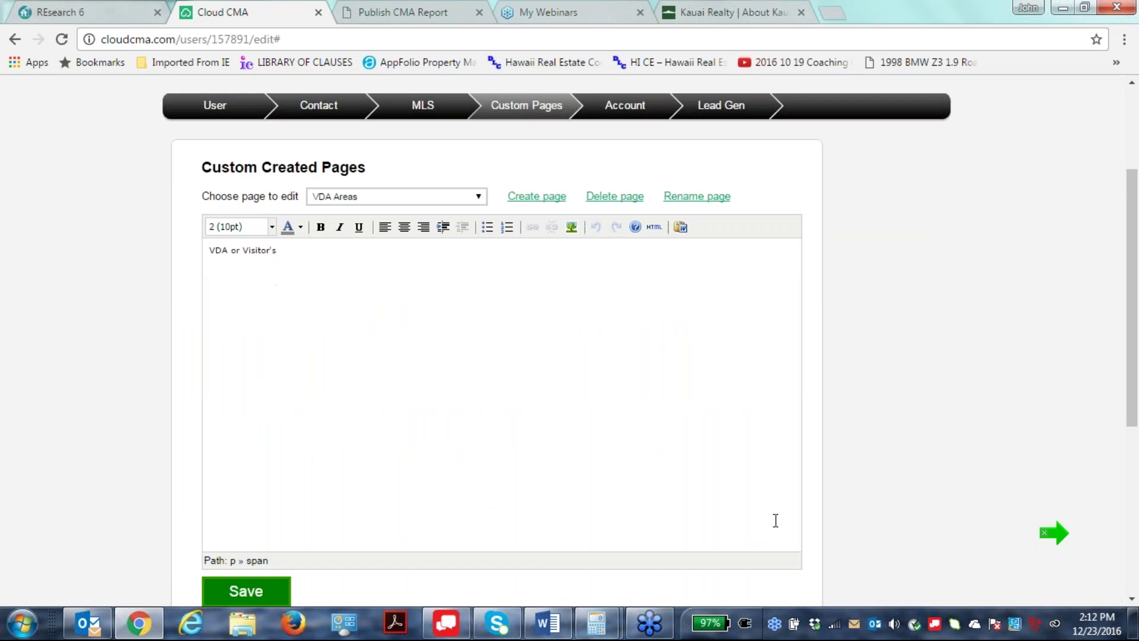
scroll(217, 431, up, 4)
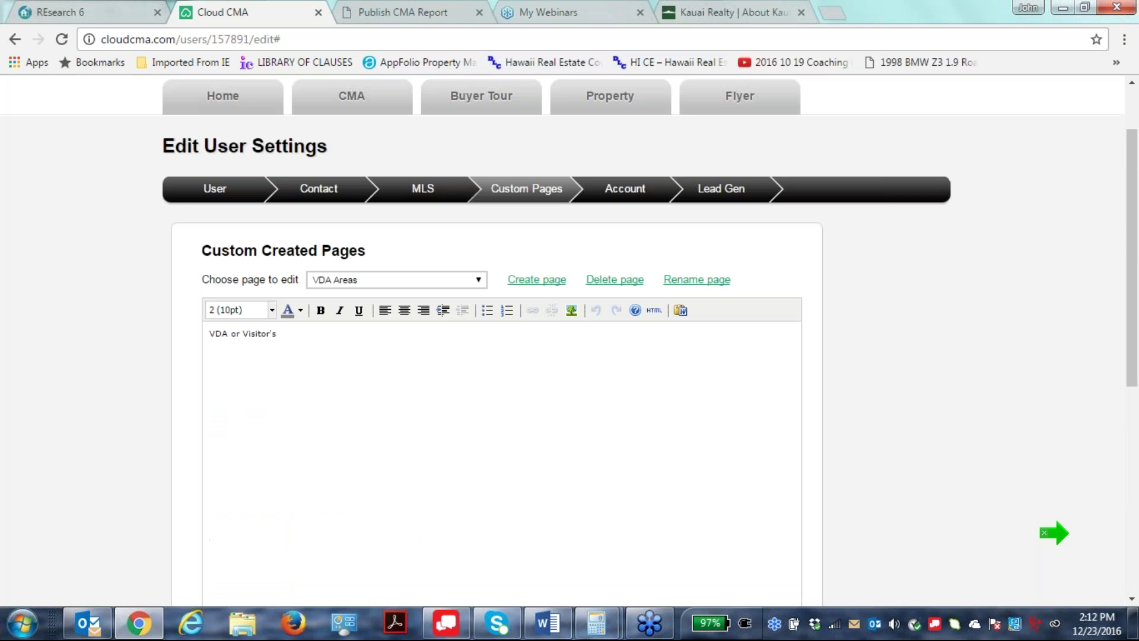
scroll(492, 356, up, 1)
scroll(271, 356, down, 1)
click(277, 333)
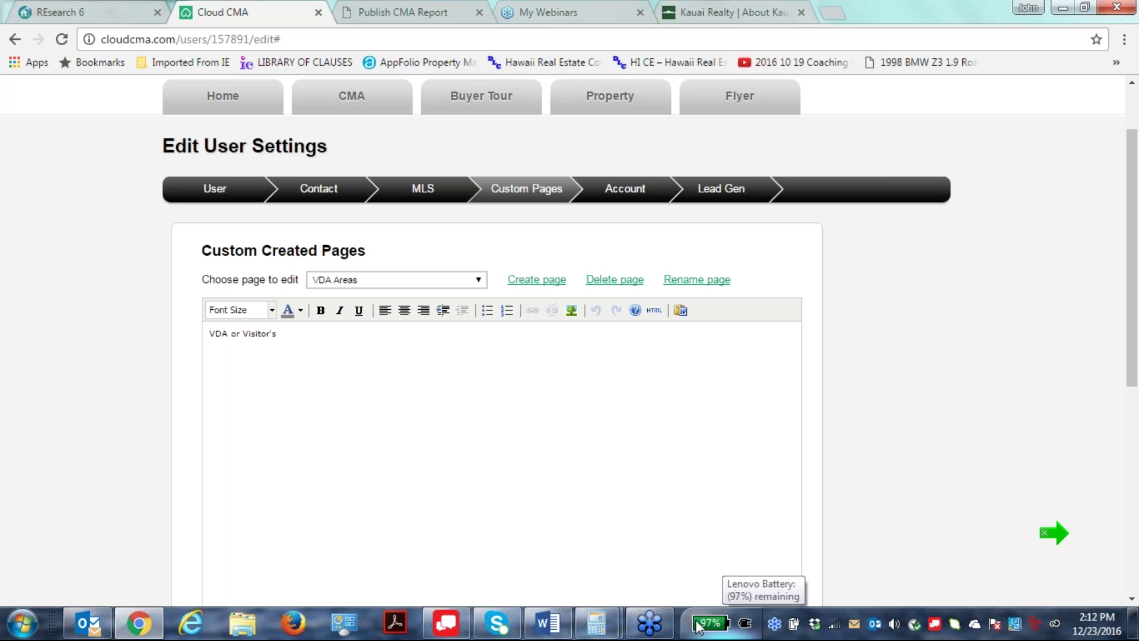
scroll(947, 482, up, 2)
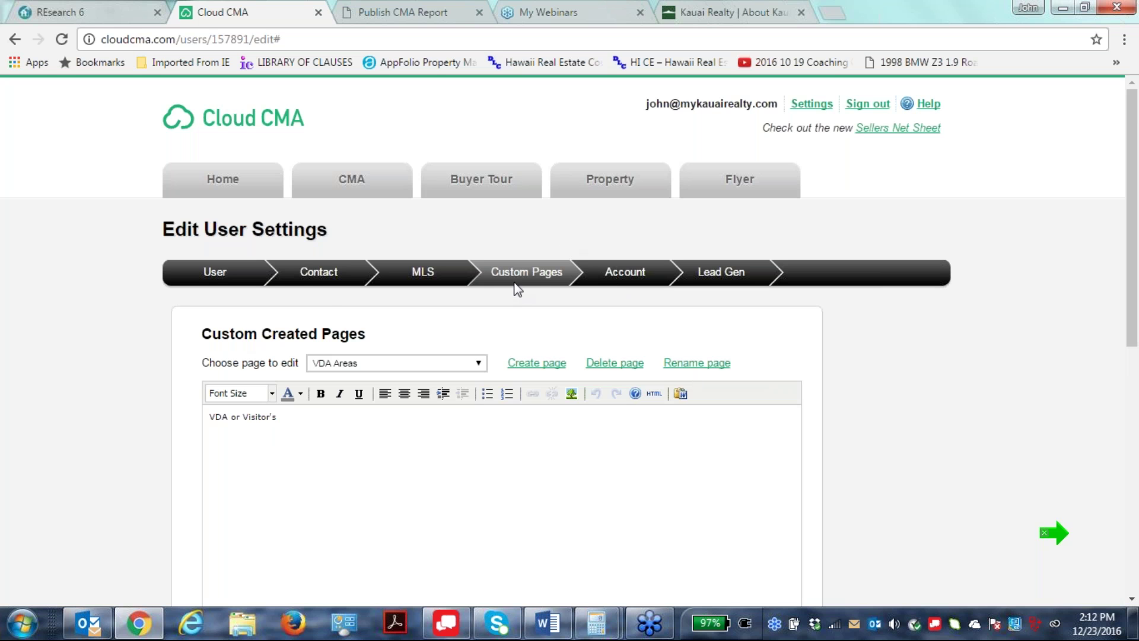
Reopen the custom page list and close it with VDA Areas still selected.
click(478, 363)
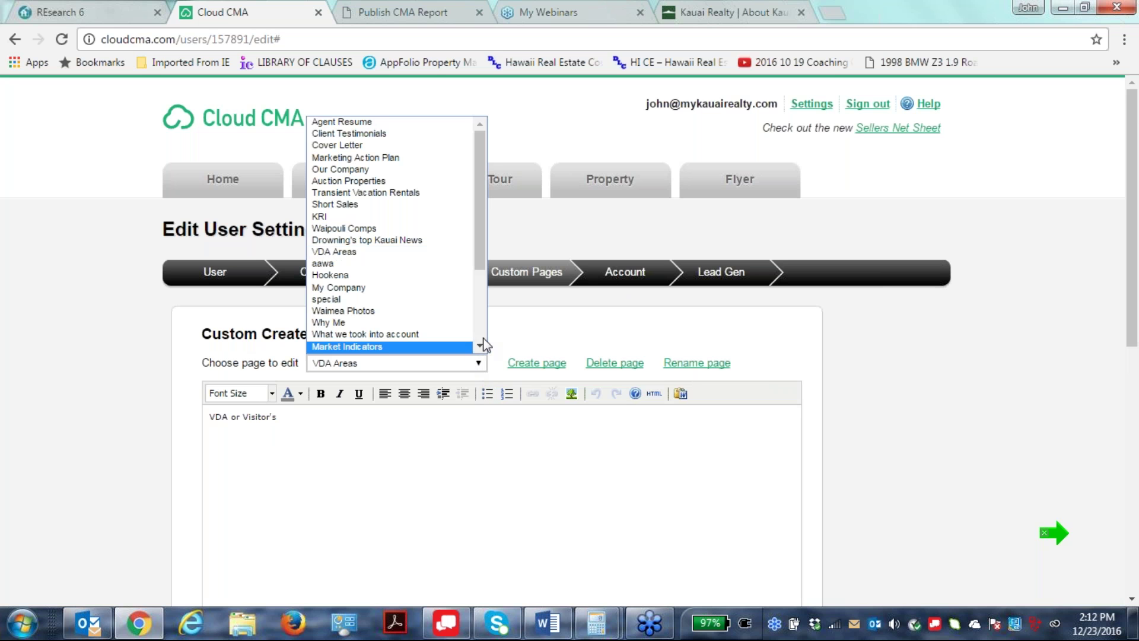
scroll(483, 345, down, 3)
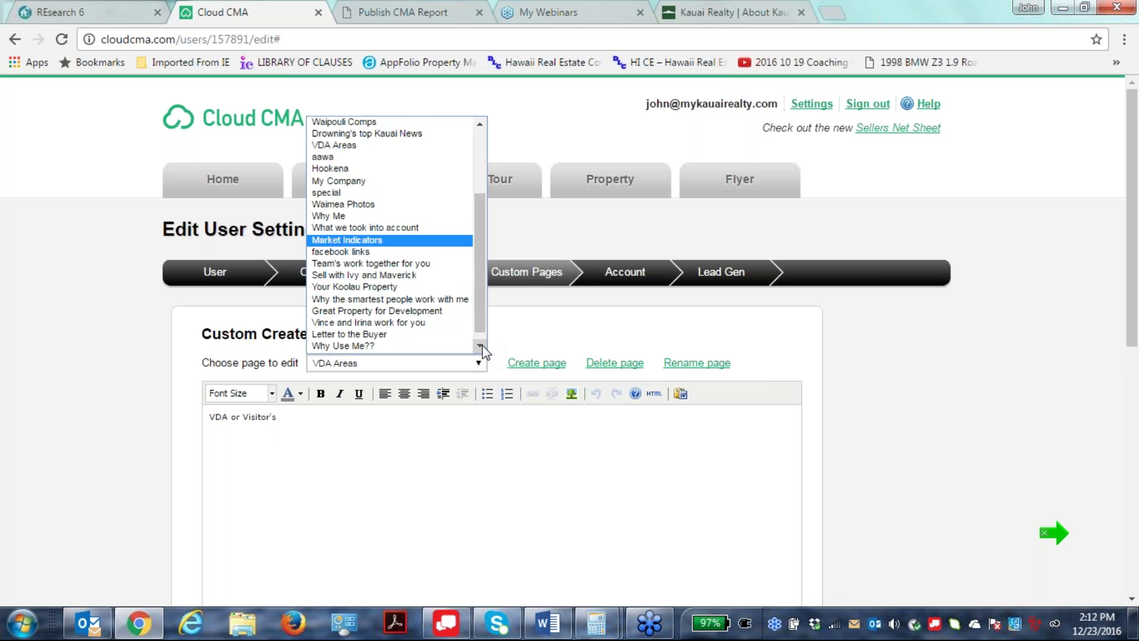
scroll(482, 345, up, 3)
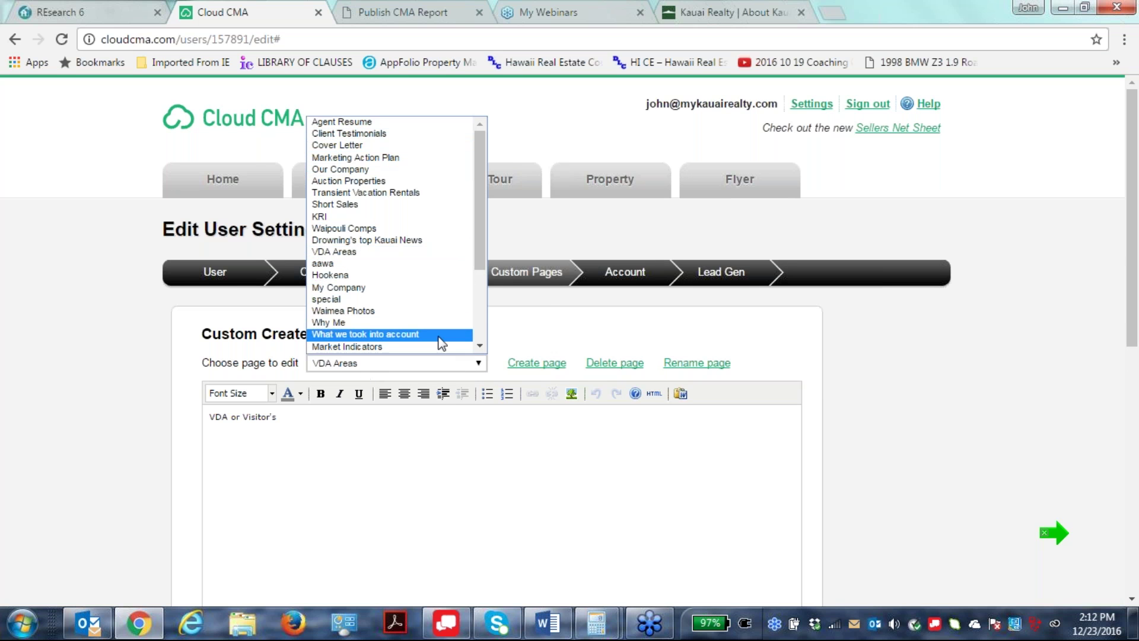
click(659, 383)
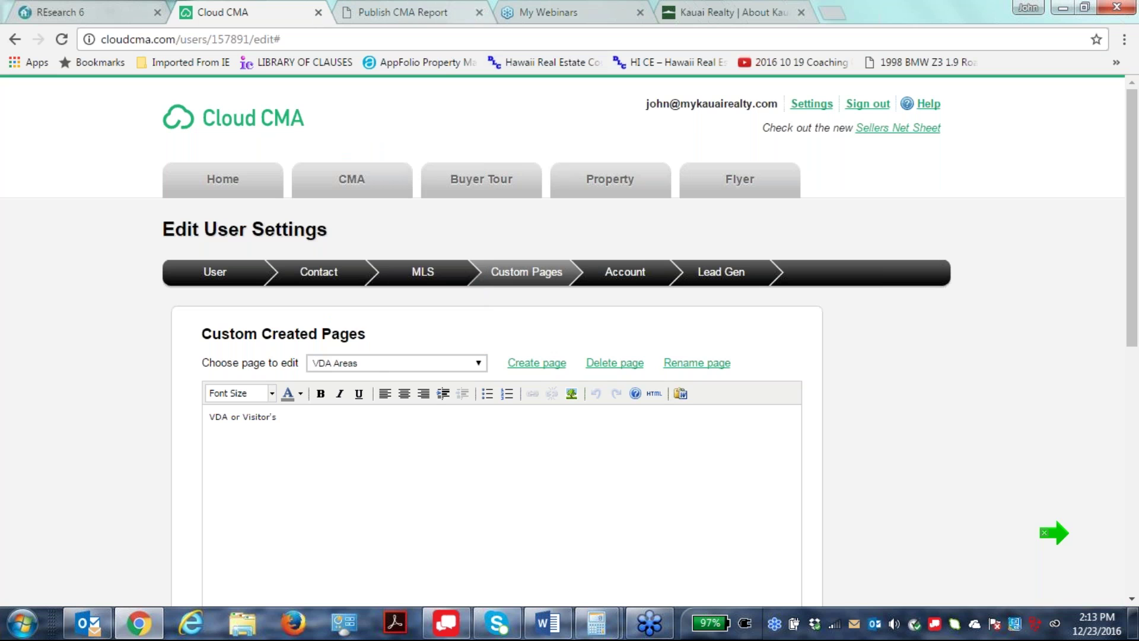
Close the Publish CMA Report tab and stay in settings on the custom pages editor.
click(479, 12)
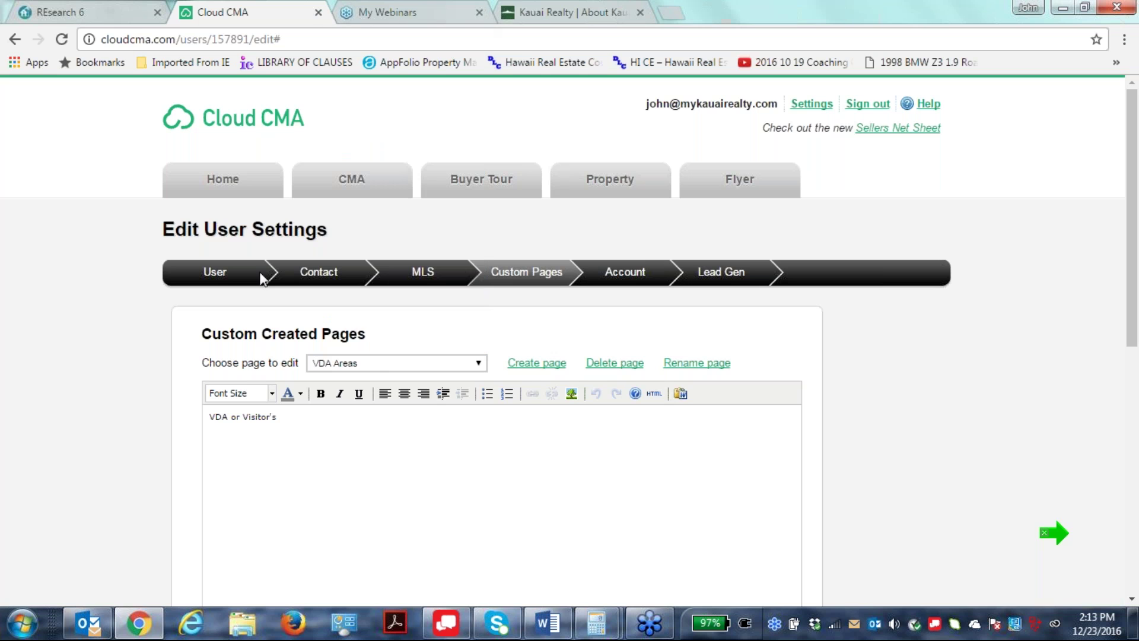
click(15, 40)
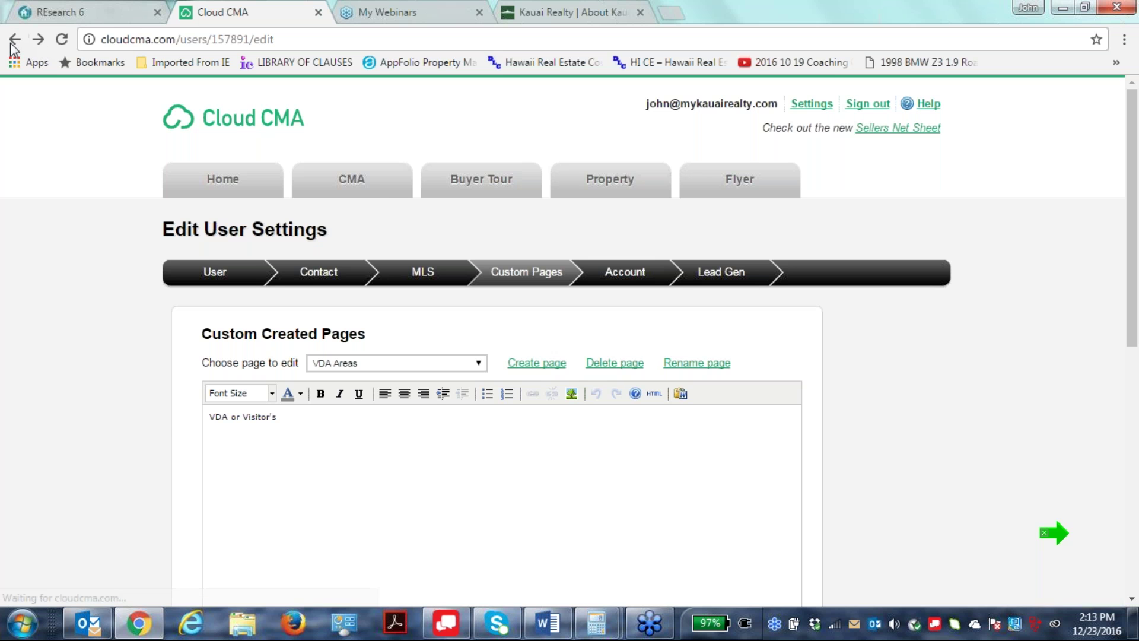
click(364, 187)
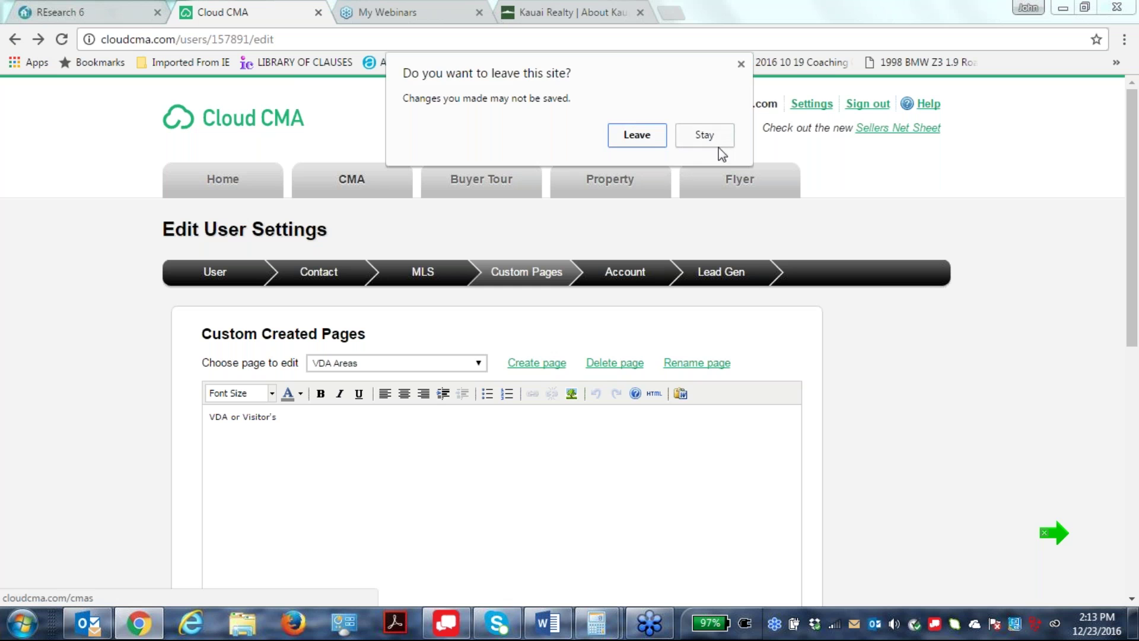
click(714, 141)
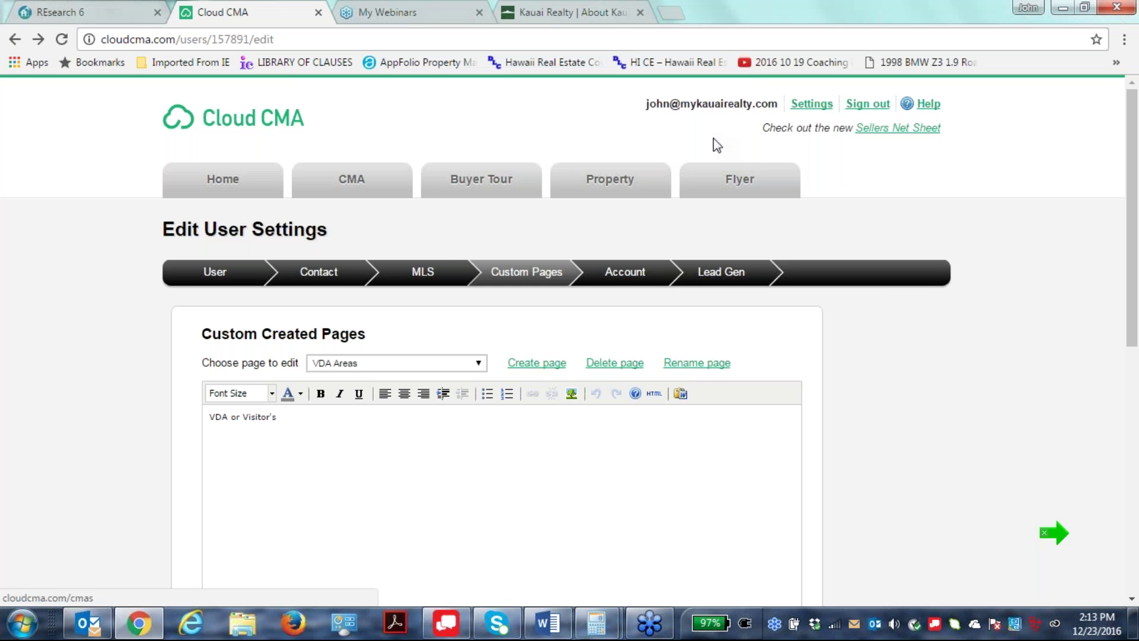
click(433, 273)
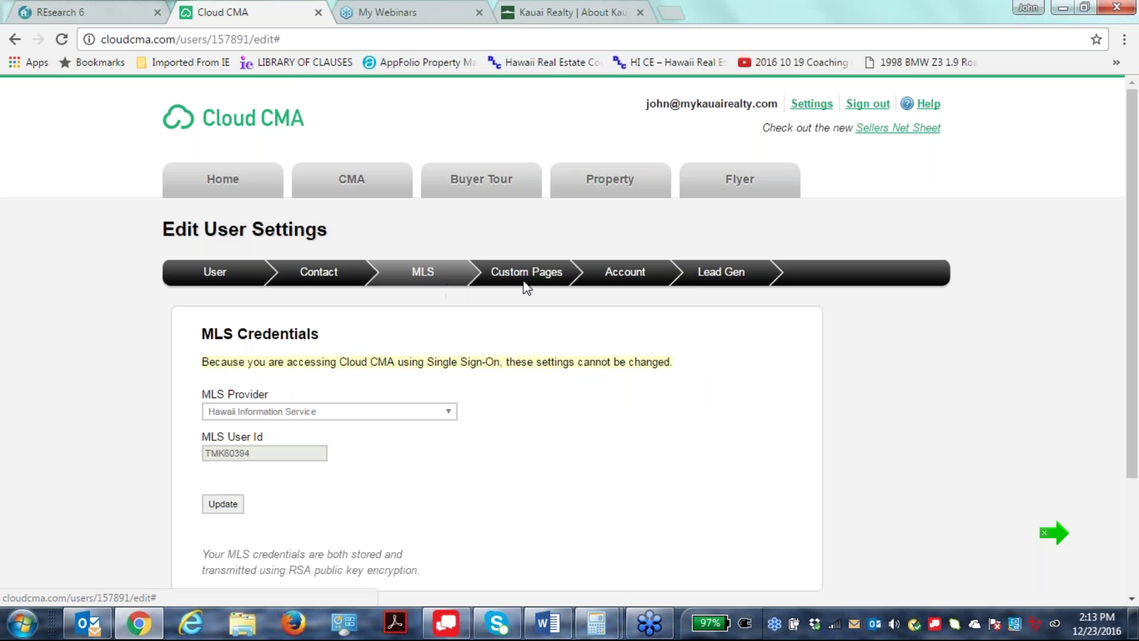
click(549, 277)
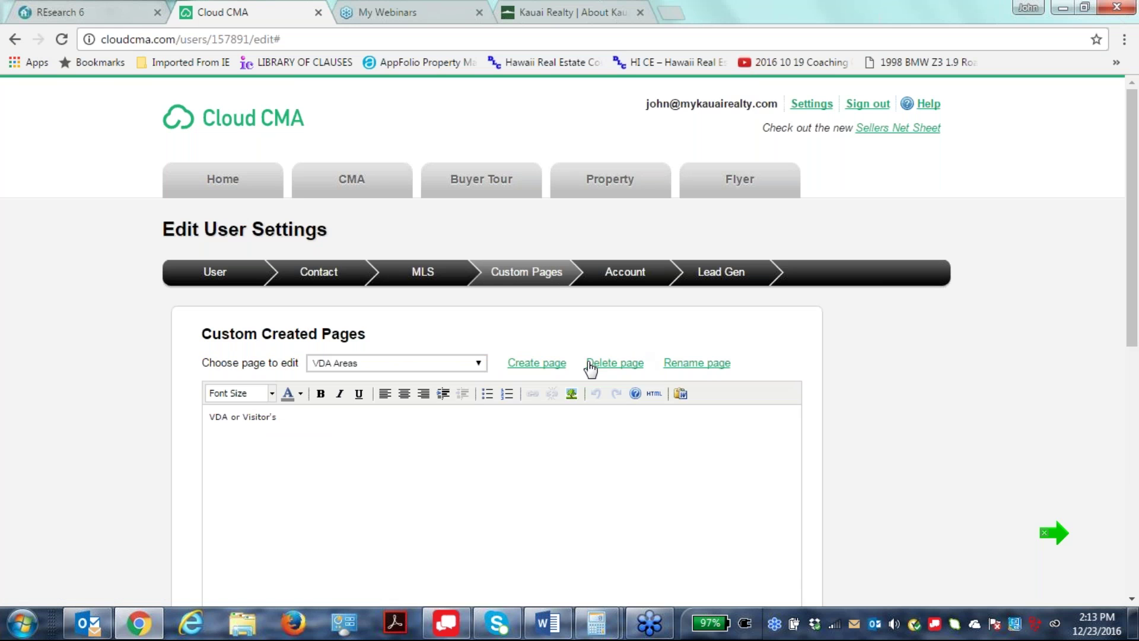
Create a new custom page named 'WHY USE US?'.
click(534, 363)
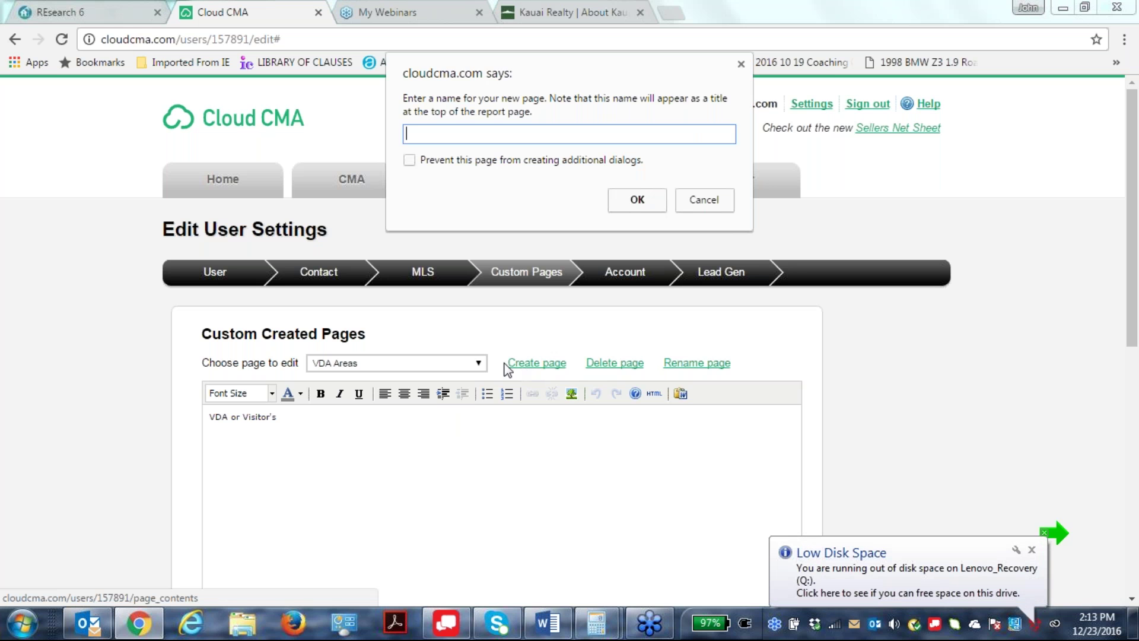
text(why)
key(BackSpace)
key(BackSpace)
text(WHY)
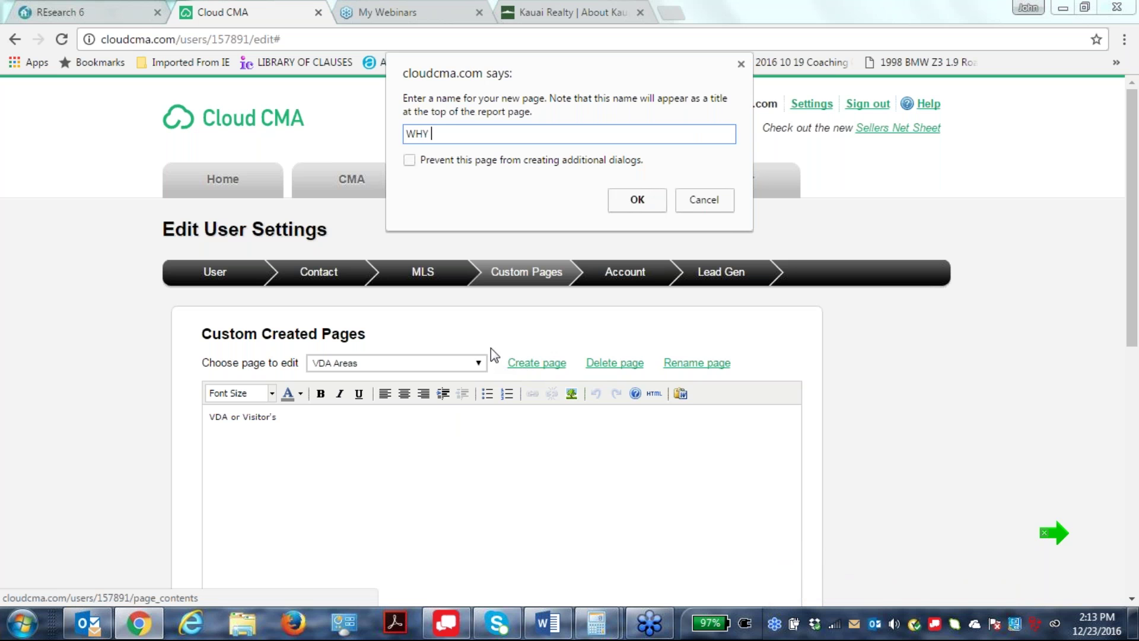
text( USE US?)
click(649, 202)
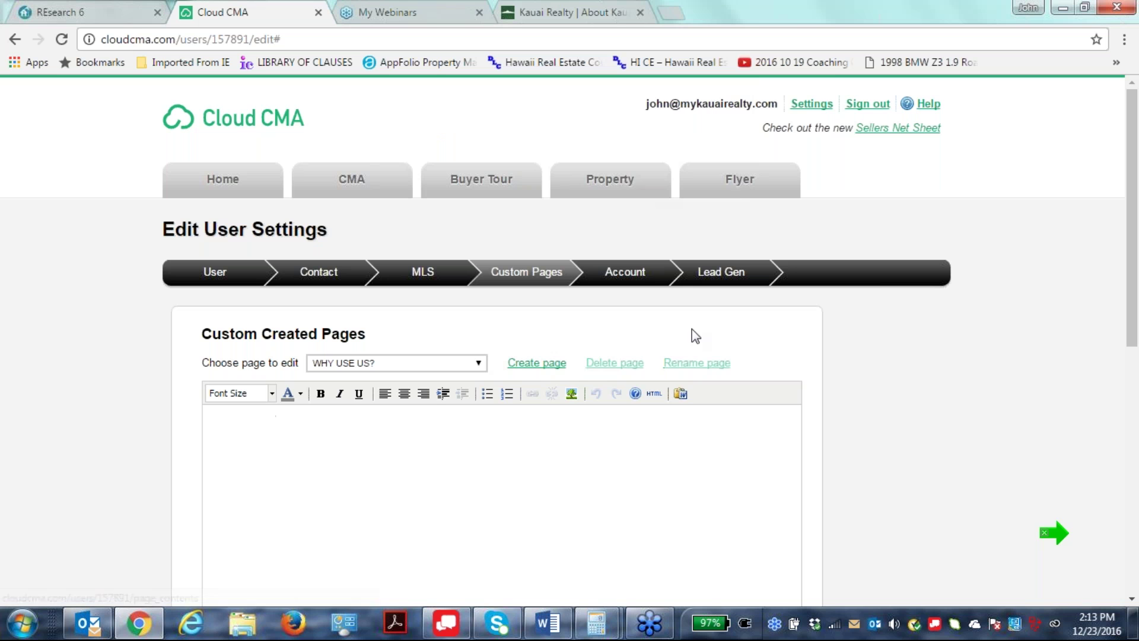
Write the 'Teams are the…' and 'Because, the more the merrier' text, save, and return to CMA reports.
click(254, 415)
text(Teams a)
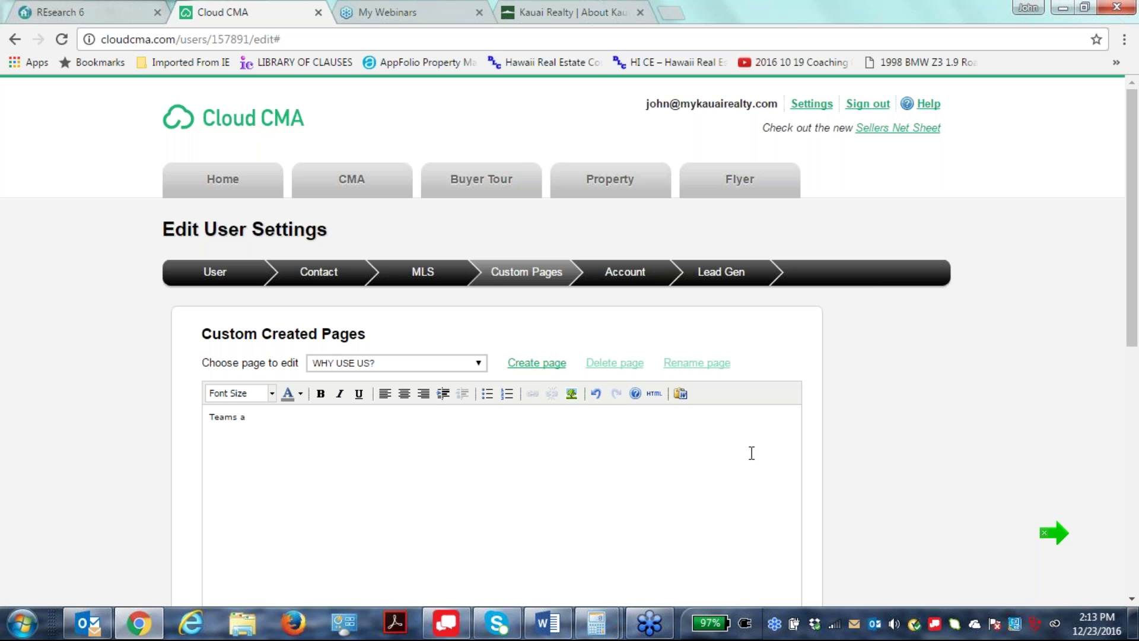
text(re the way of the future....WHY:)
key(Return)
text(Because")
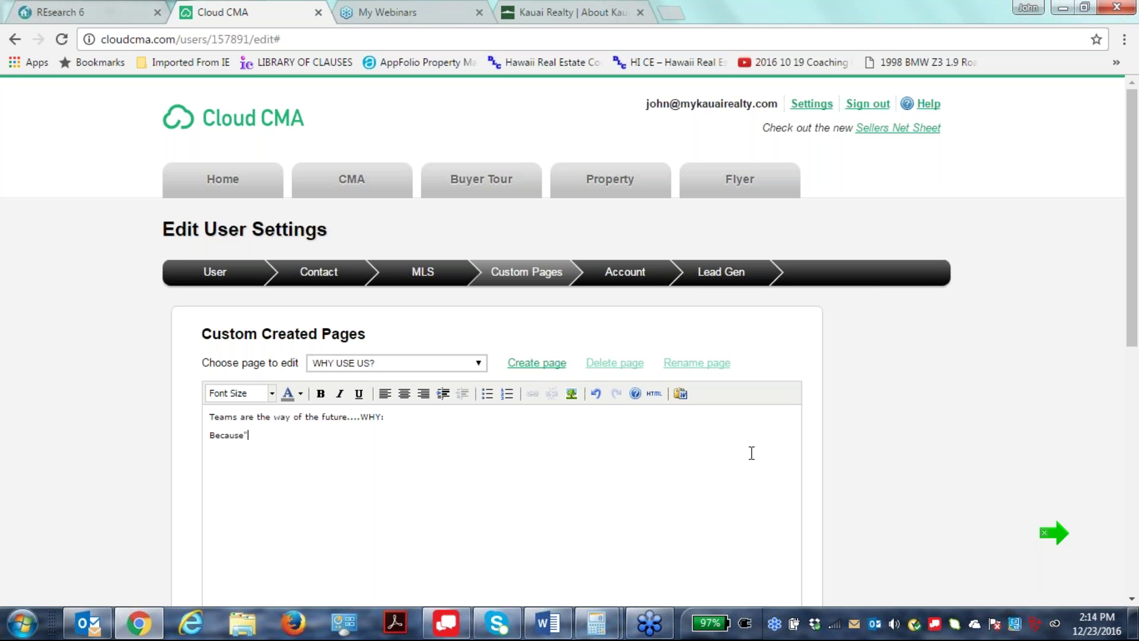
text( themore themerrier")
mouse_move(547, 623)
click(244, 434)
text(,)
scroll(307, 571, down, 6)
click(246, 347)
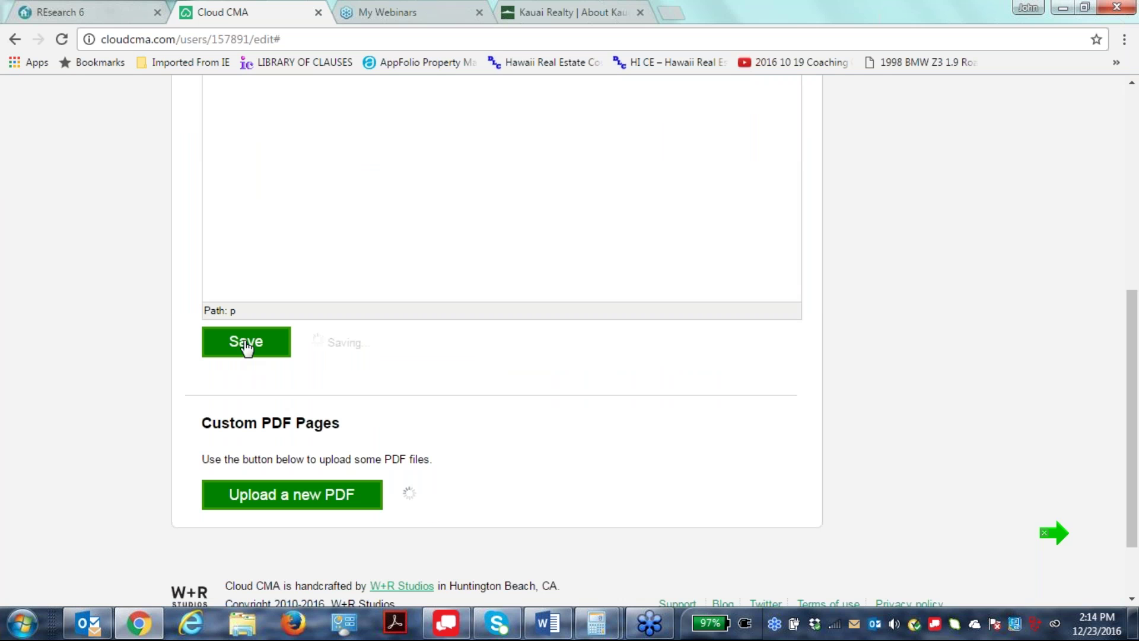
scroll(628, 463, up, 6)
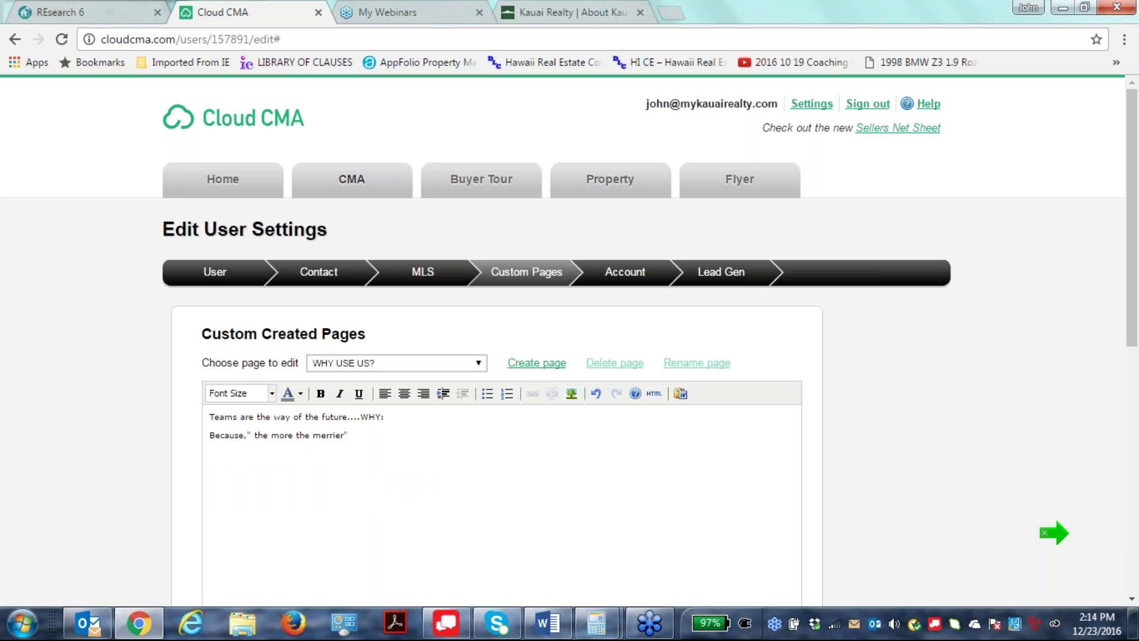
click(352, 179)
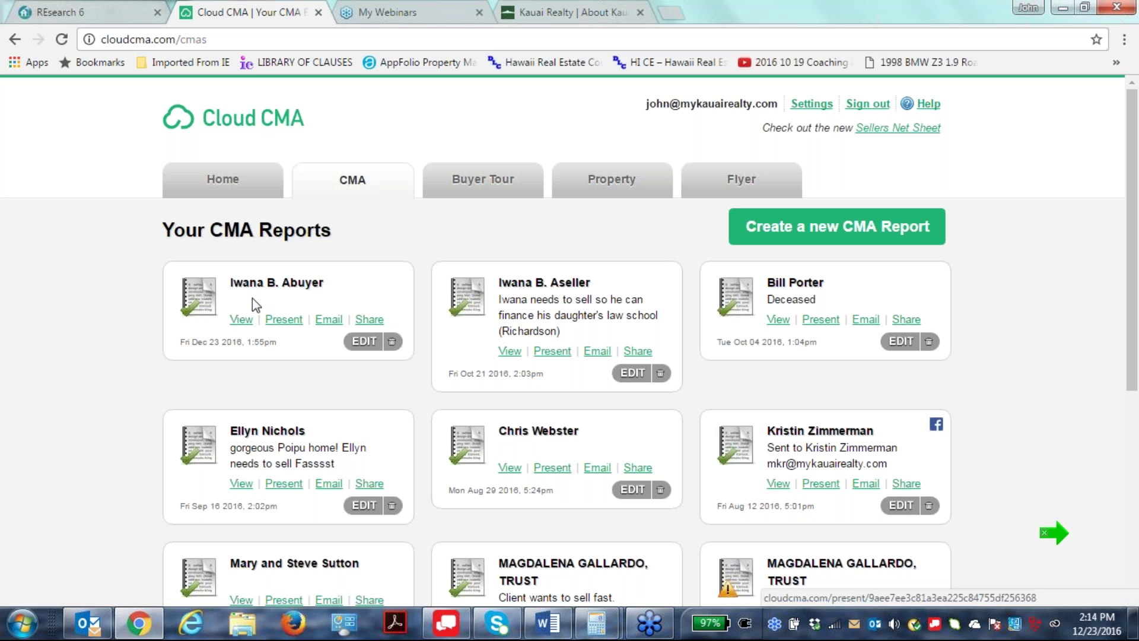
In the first CMA report's customize step, add the WHY USE US? custom page.
click(364, 342)
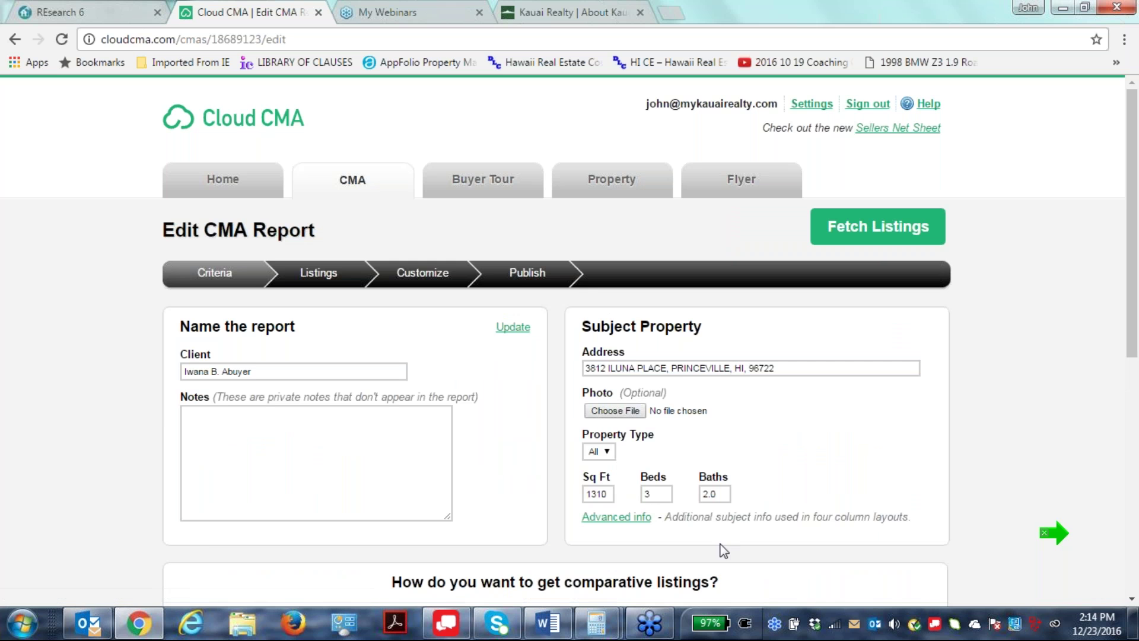
click(425, 273)
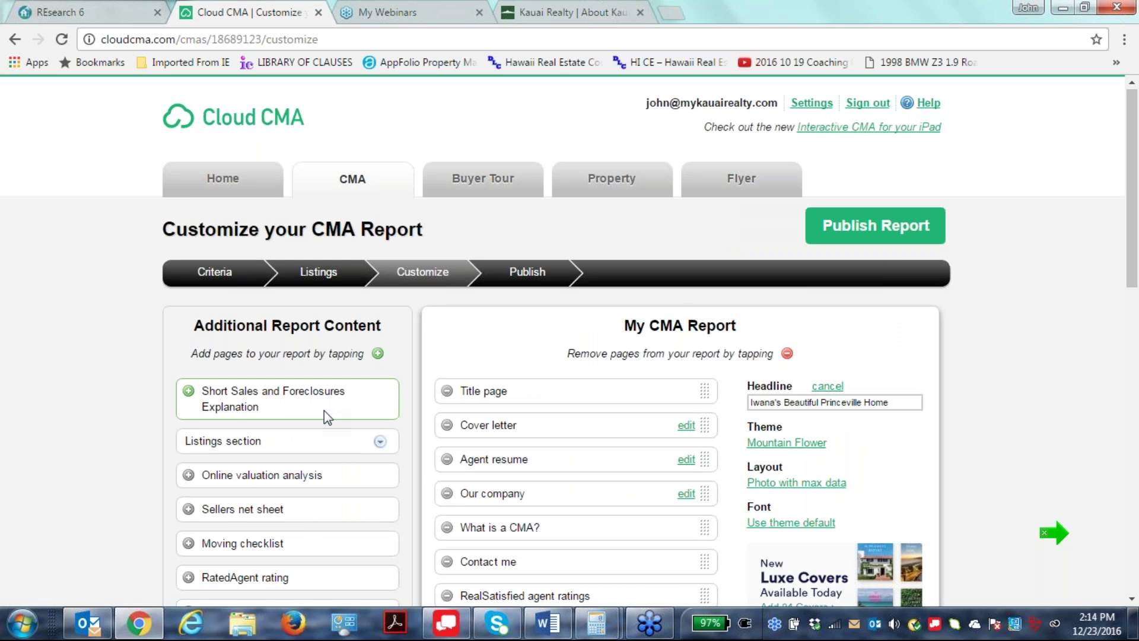
scroll(328, 440, down, 5)
scroll(329, 440, up, 5)
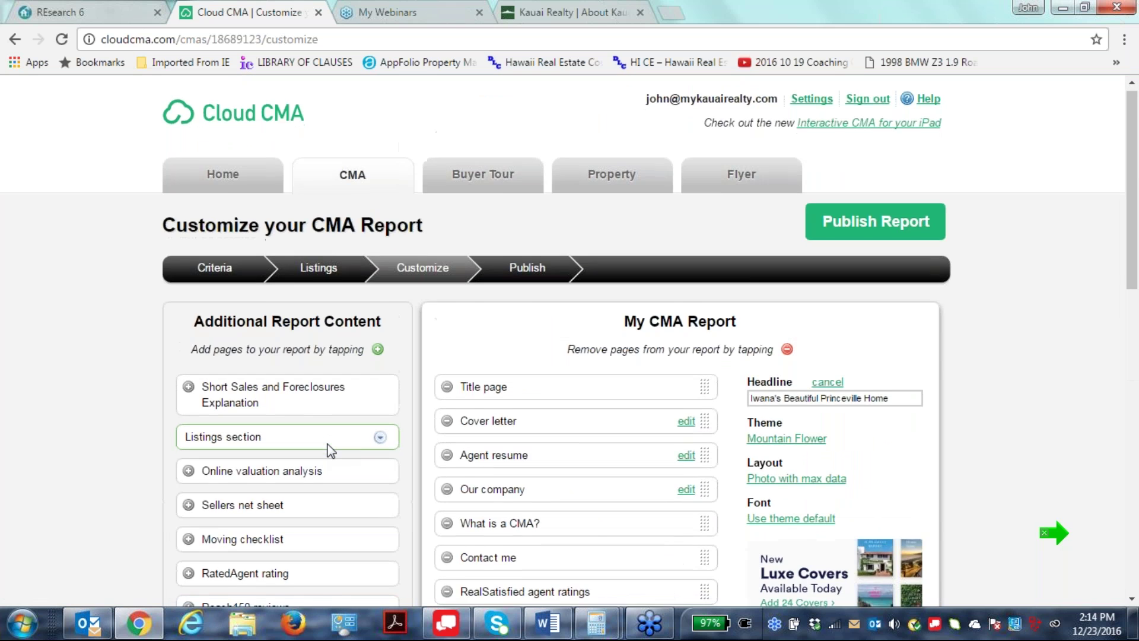
scroll(330, 451, down, 4)
scroll(325, 447, up, 1)
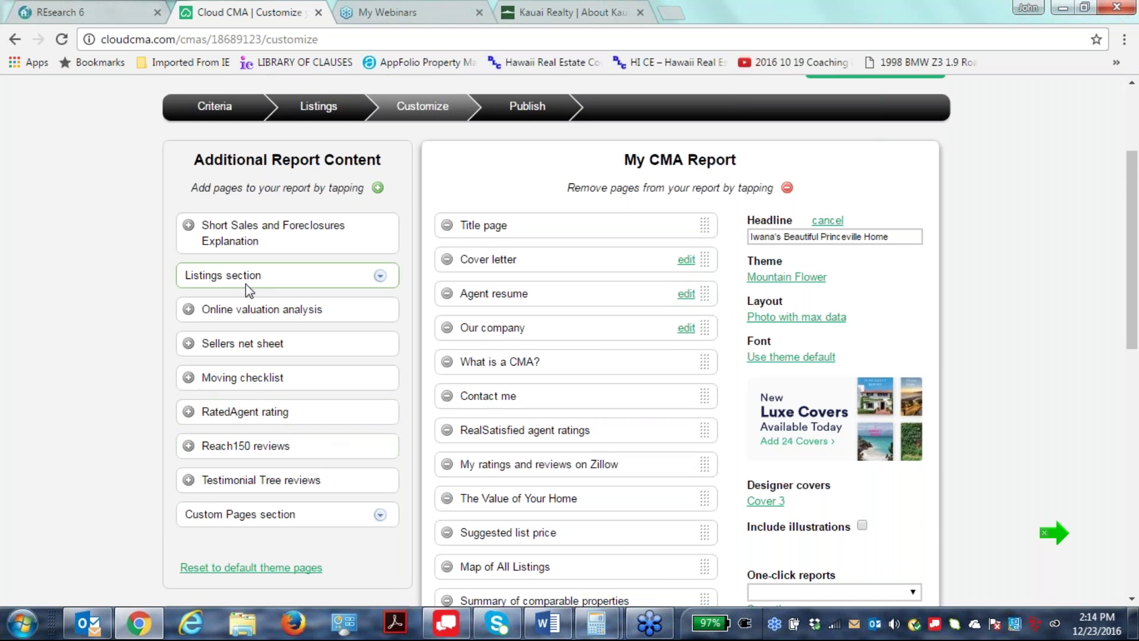
scroll(301, 404, down, 1)
scroll(301, 403, down, 1)
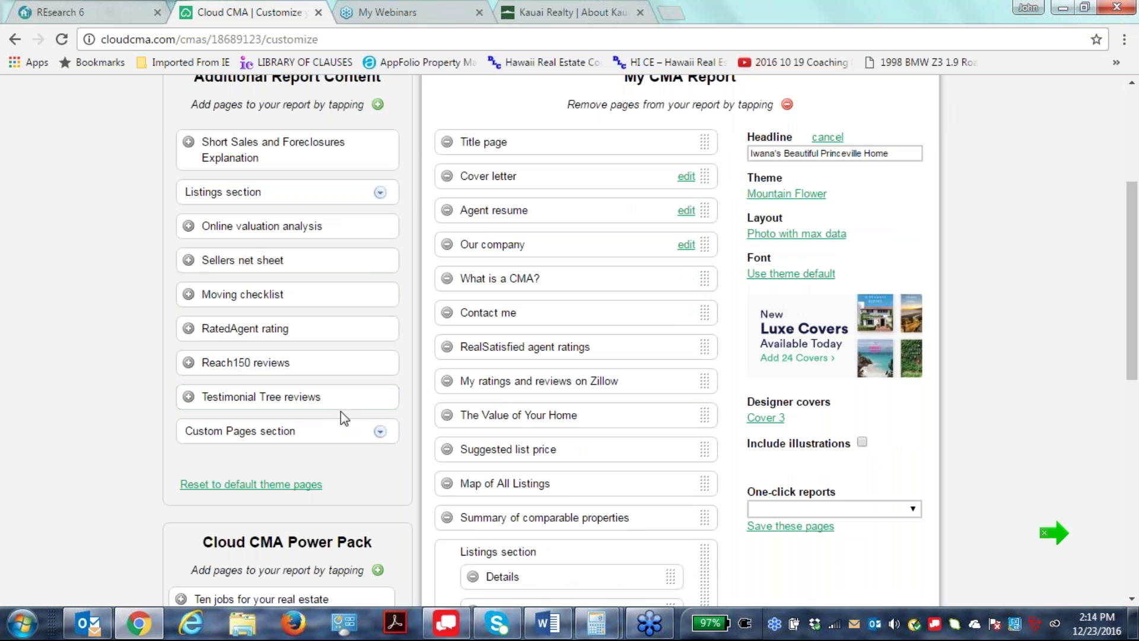
click(380, 432)
scroll(354, 450, down, 6)
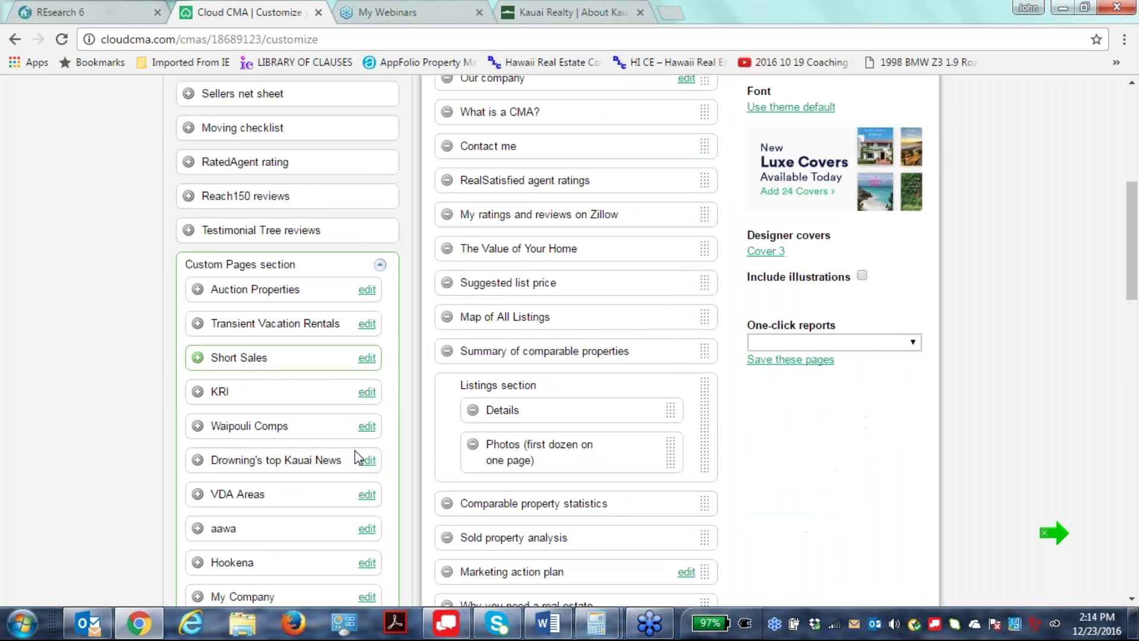
scroll(355, 450, down, 3)
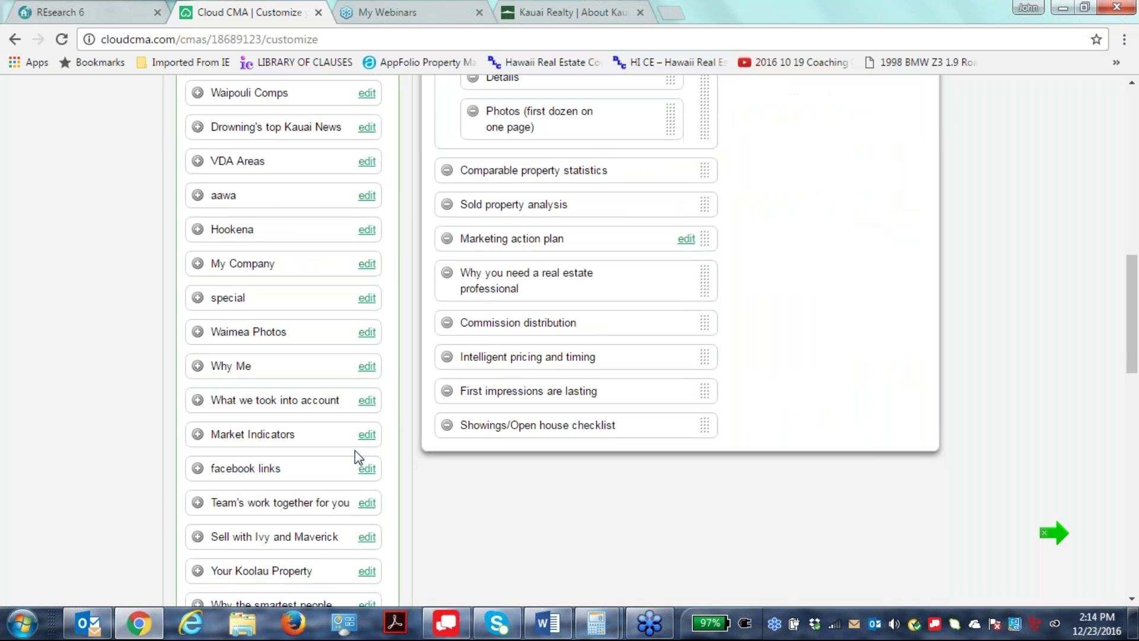
scroll(205, 516, down, 7)
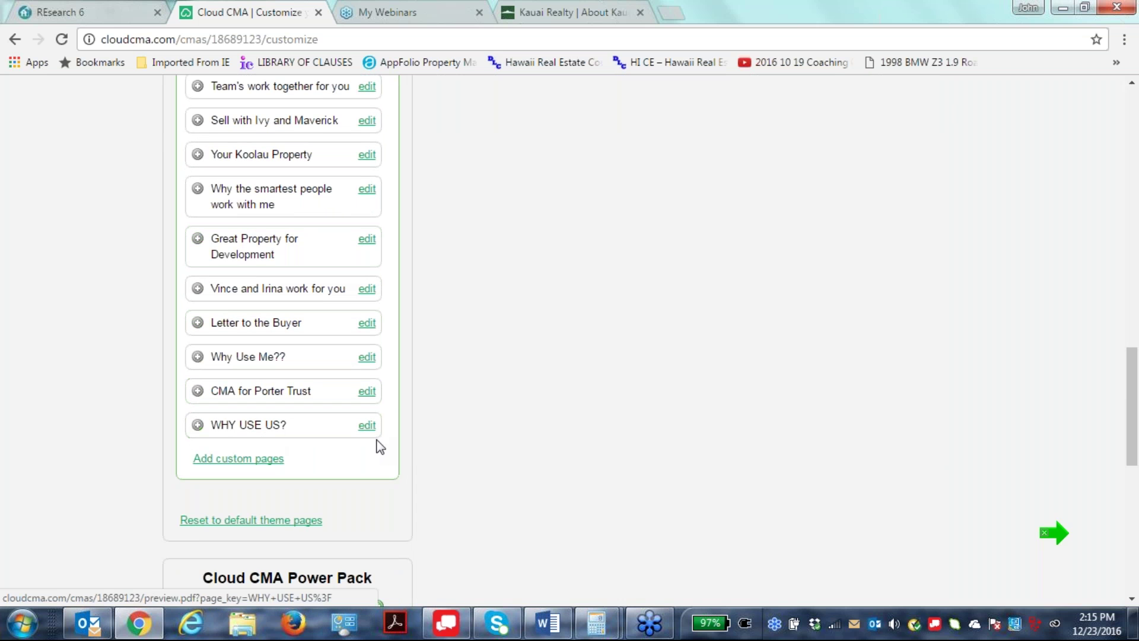
click(198, 425)
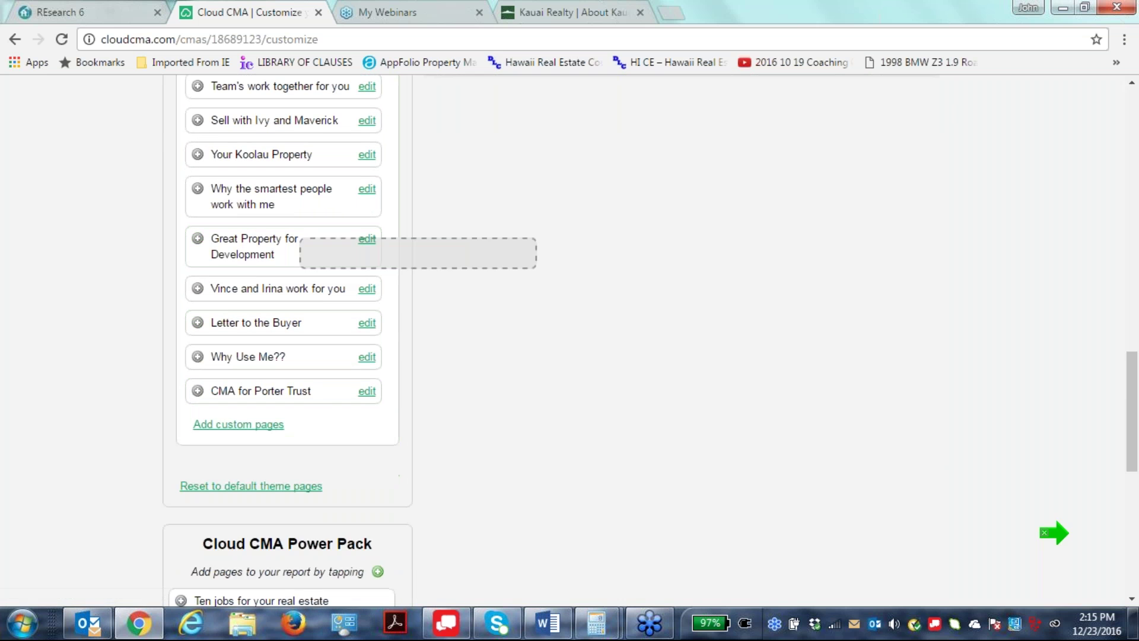
Publish the customized CMA report.
scroll(503, 525, up, 7)
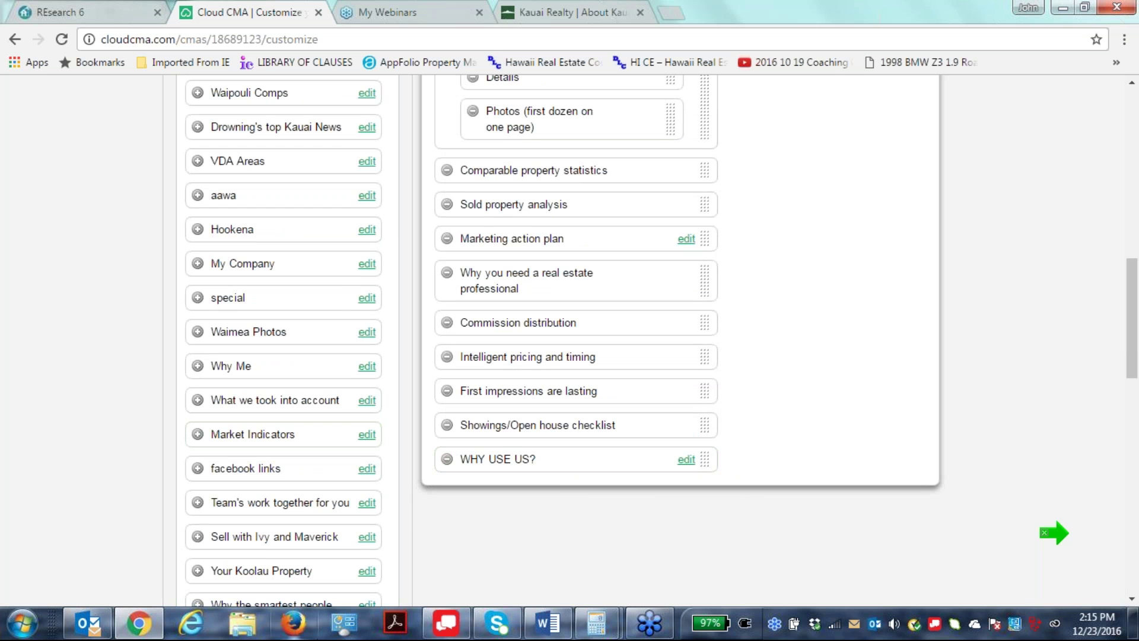
scroll(465, 438, up, 15)
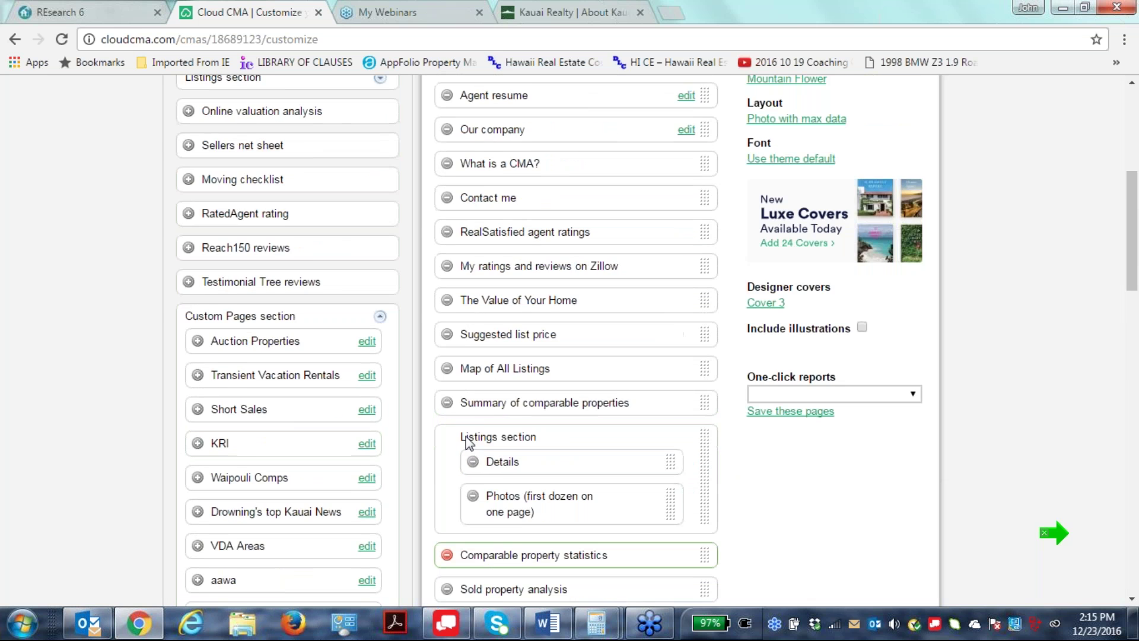
scroll(466, 444, up, 2)
click(839, 228)
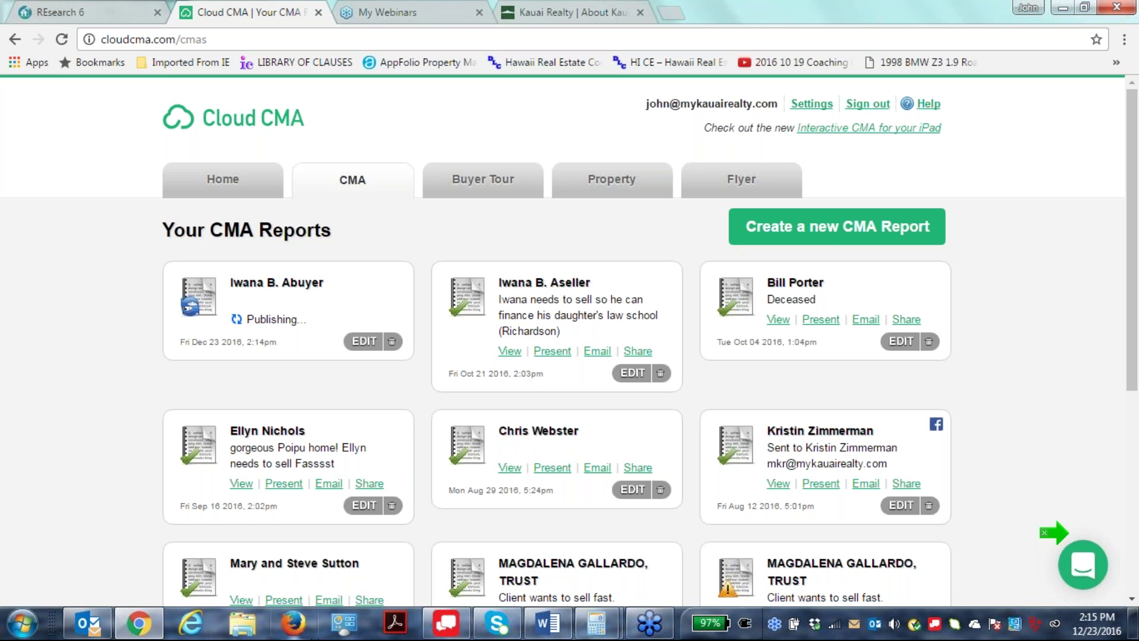
scroll(860, 569, down, 6)
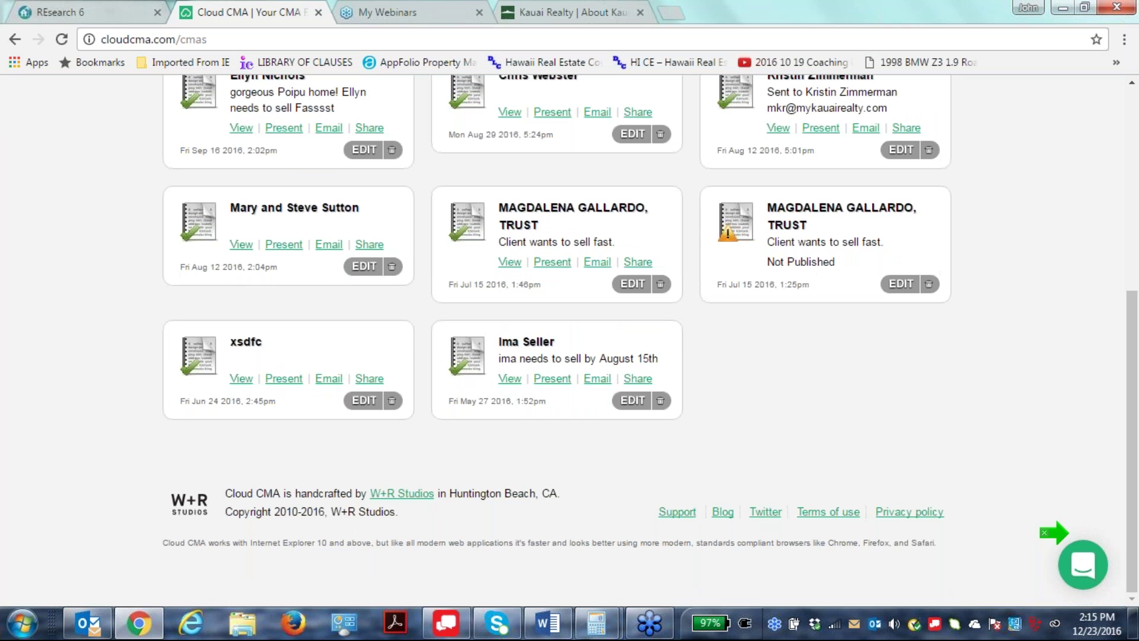
View the older seller report as a 54-page PDF, then return to the Cloud CMA reports list.
click(509, 379)
mouse_move(507, 629)
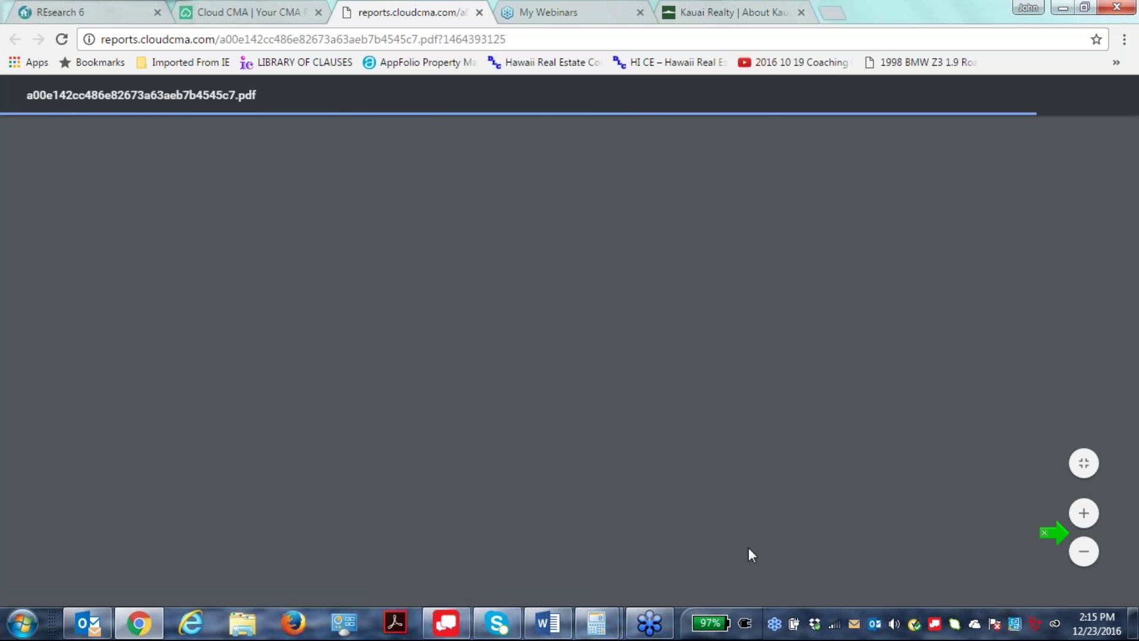
scroll(748, 547, down, 10)
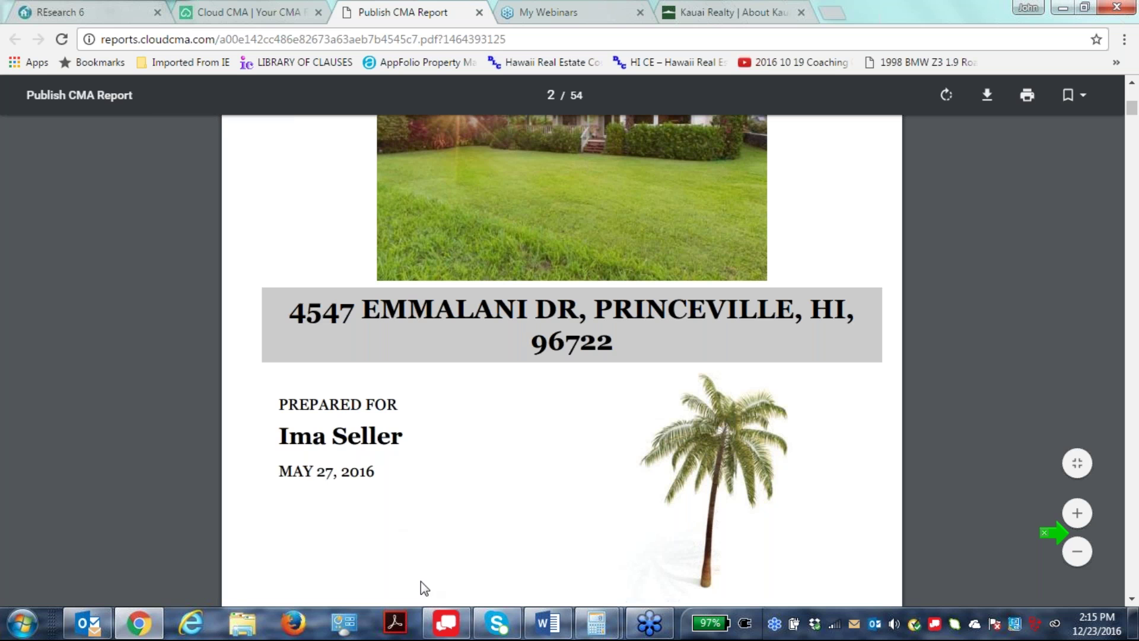
scroll(623, 411, up, 10)
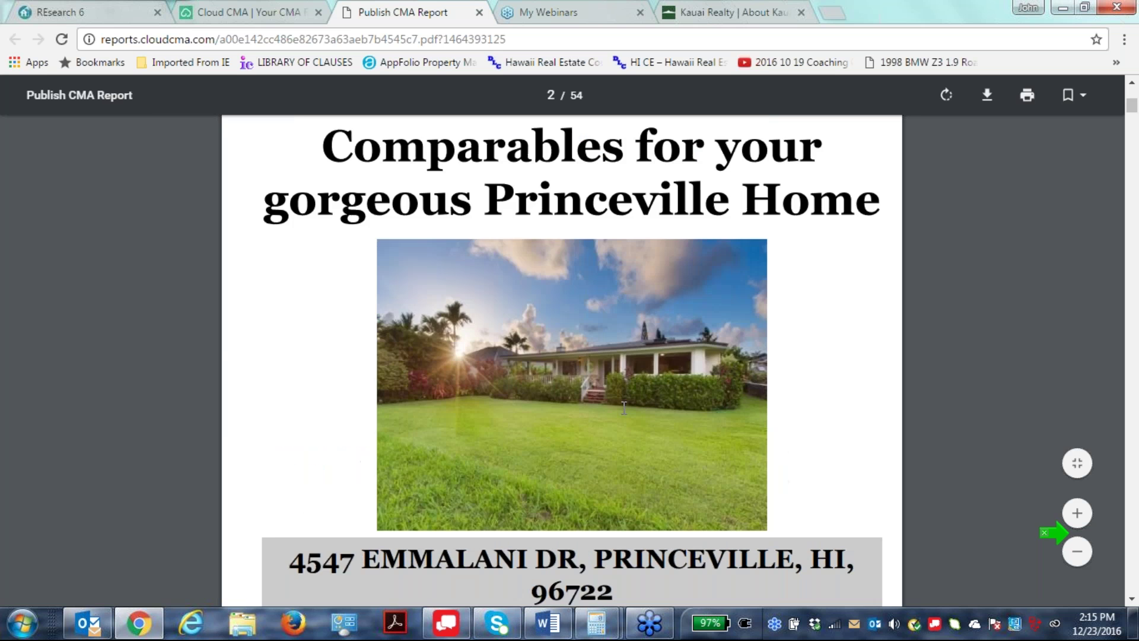
scroll(617, 404, up, 10)
scroll(616, 404, down, 10)
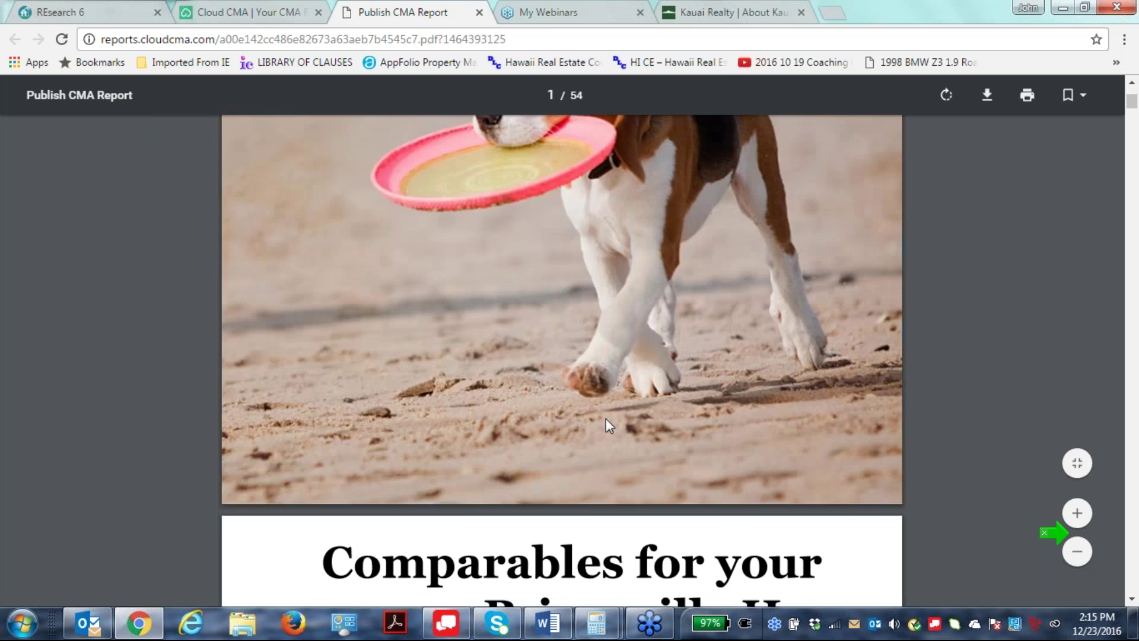
scroll(606, 427, down, 5)
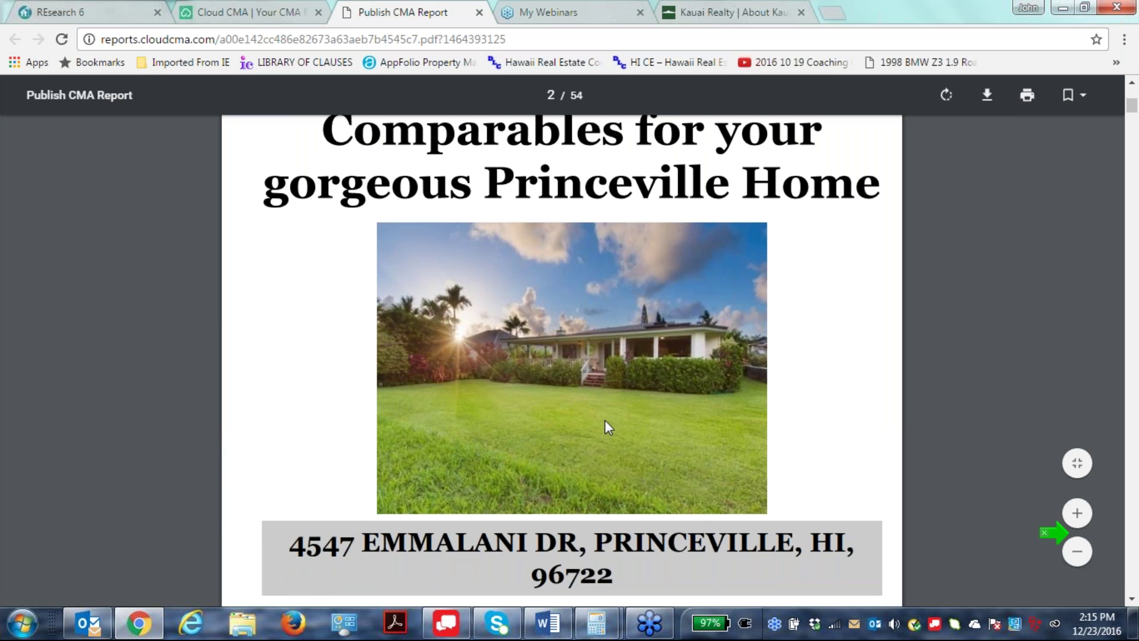
scroll(604, 420, down, 10)
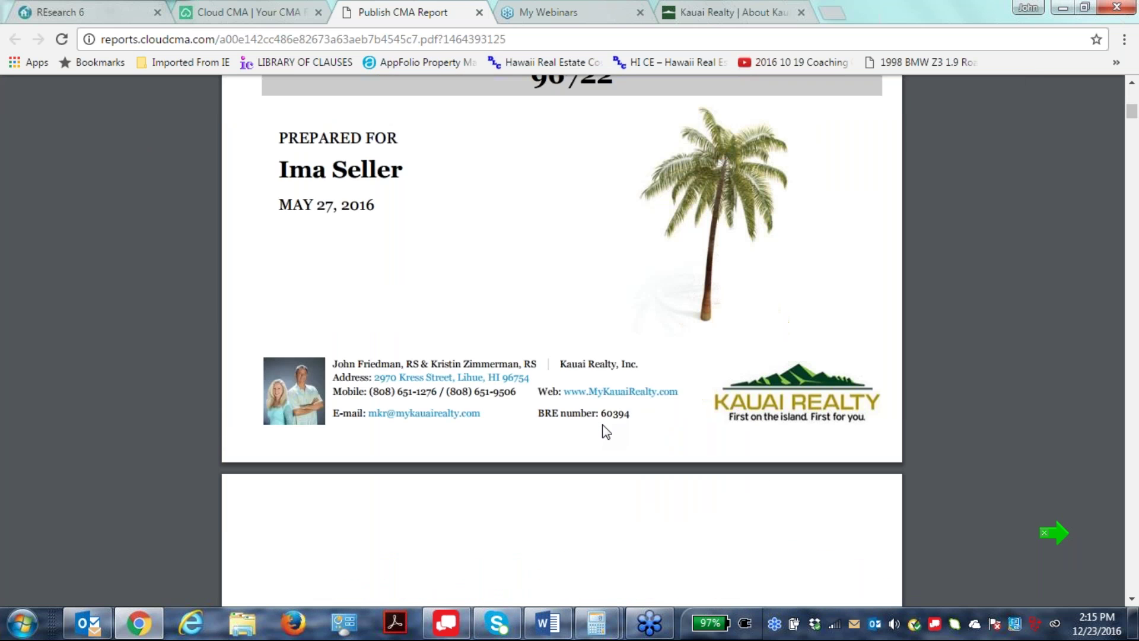
scroll(595, 431, up, 3)
click(249, 12)
scroll(490, 357, up, 5)
scroll(490, 357, up, 1)
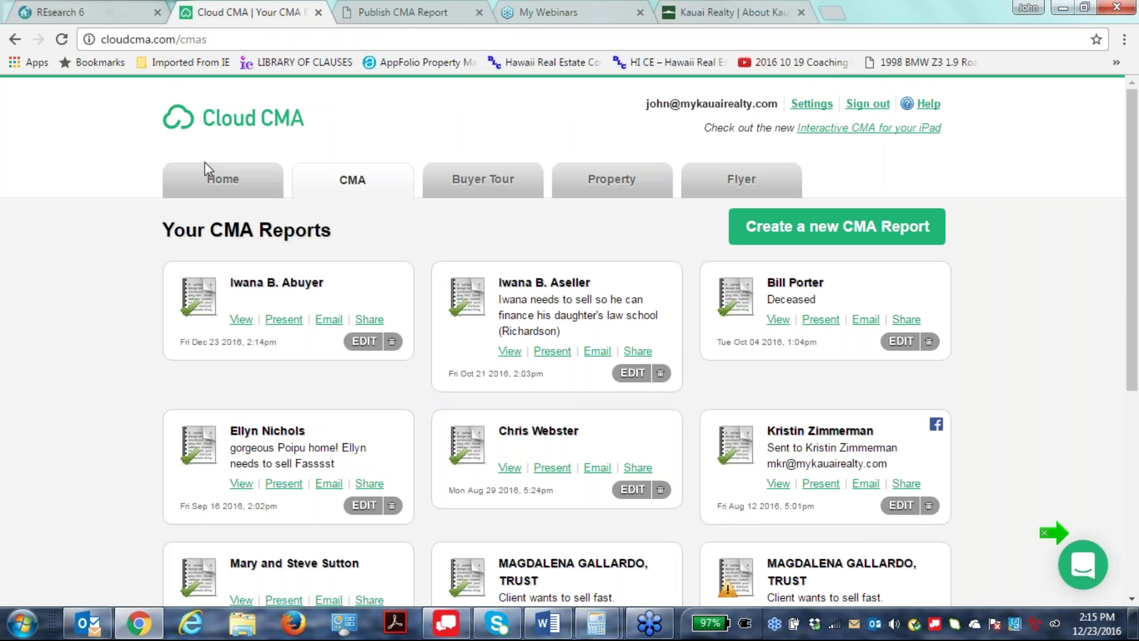
Go to the Cloud CMA home page, then switch to the REsearch6 MLS search results.
click(224, 177)
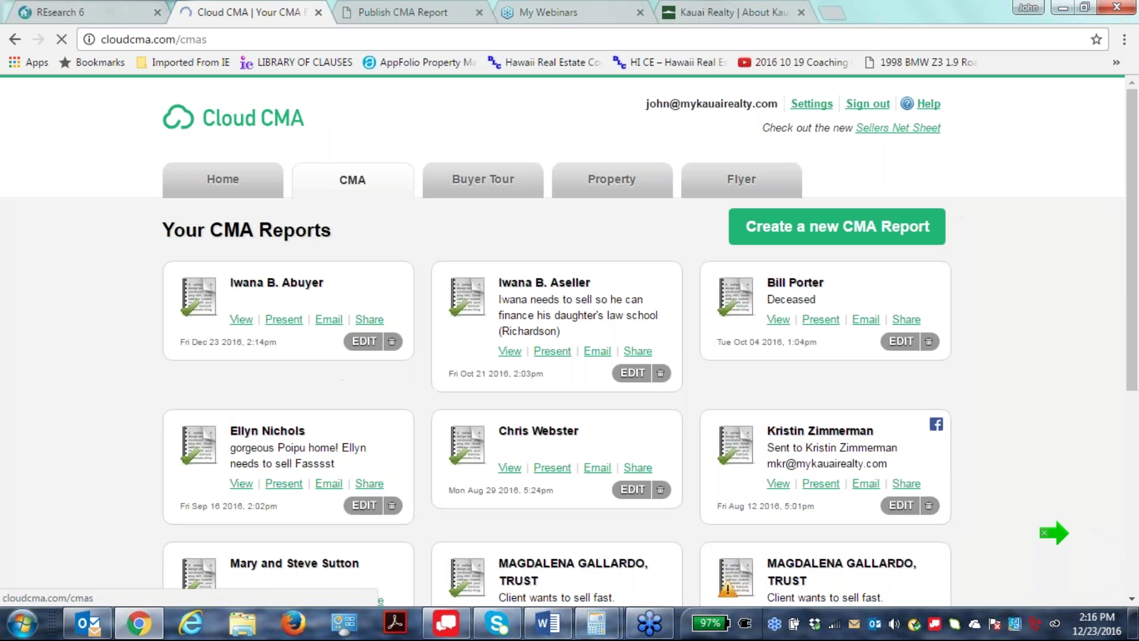
click(142, 625)
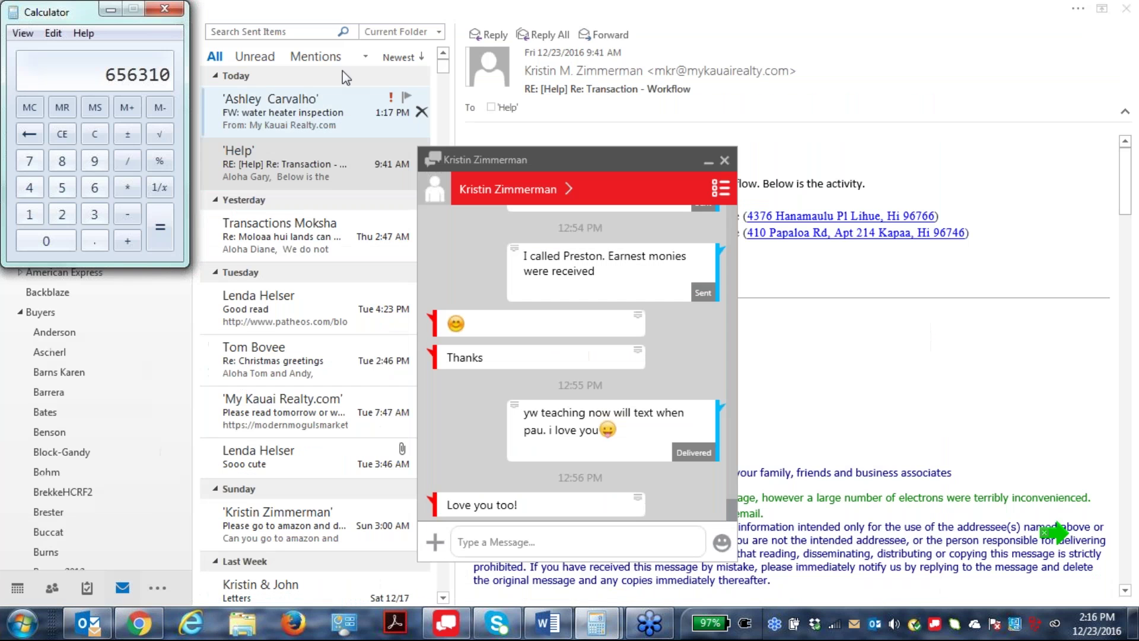
click(136, 622)
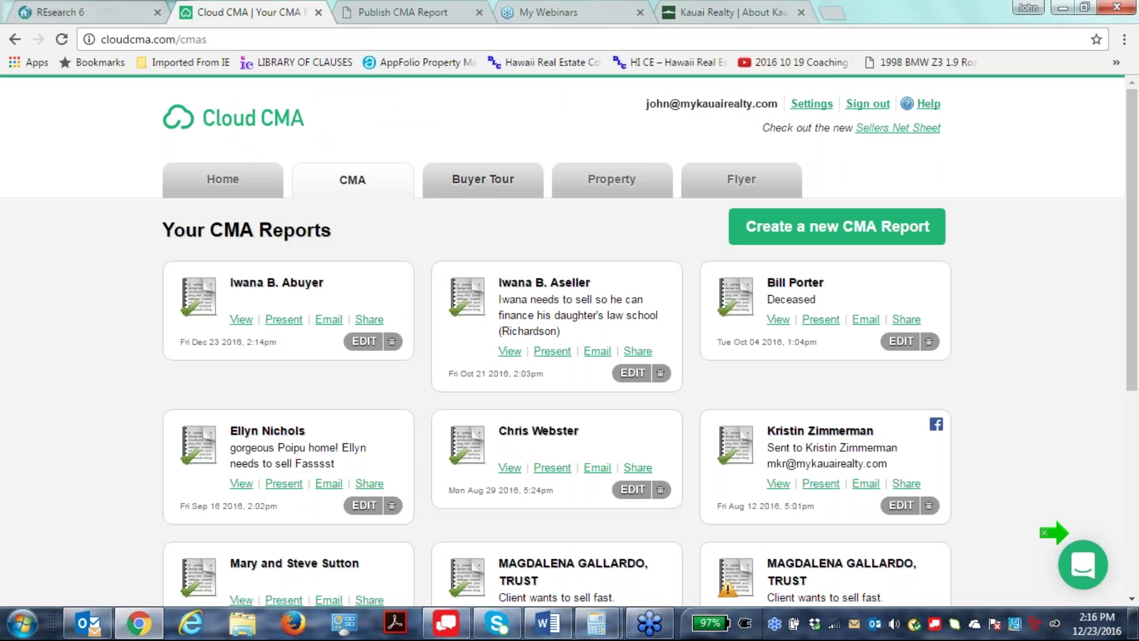
mouse_move(132, 631)
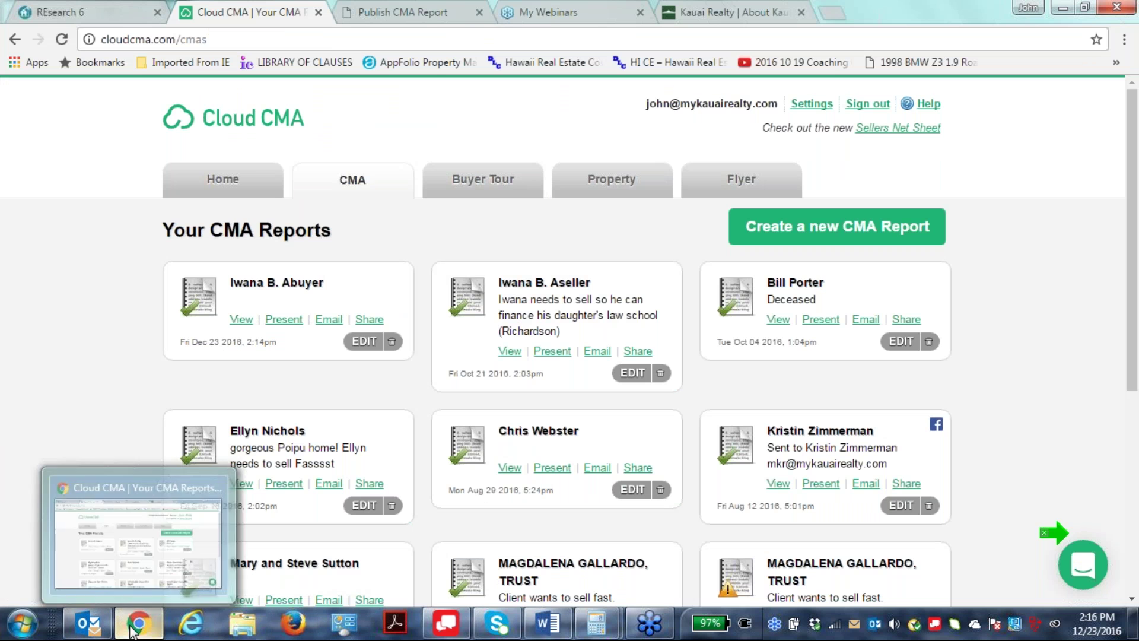
click(45, 15)
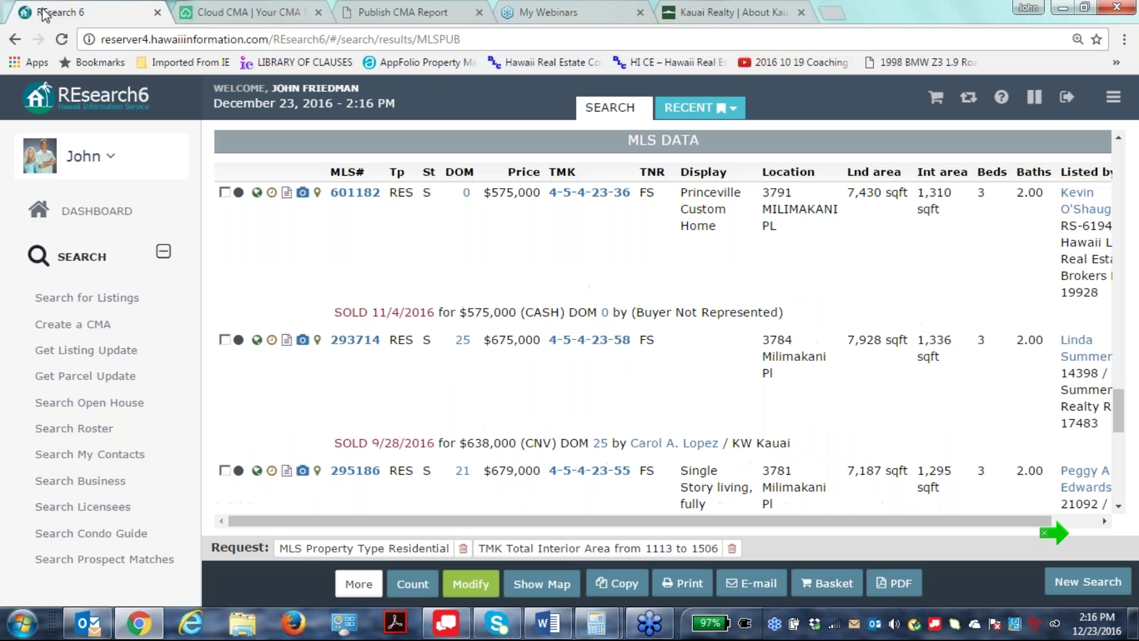
Close the Cloud CMA reports, published PDF and Kauai Realty about tabs.
click(319, 12)
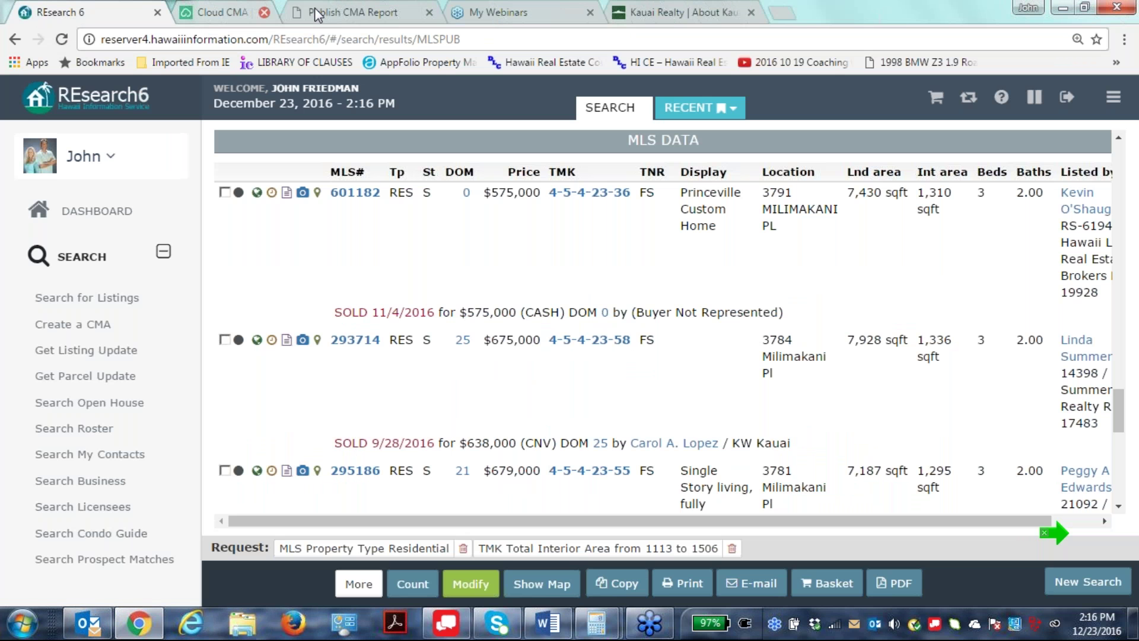
click(319, 12)
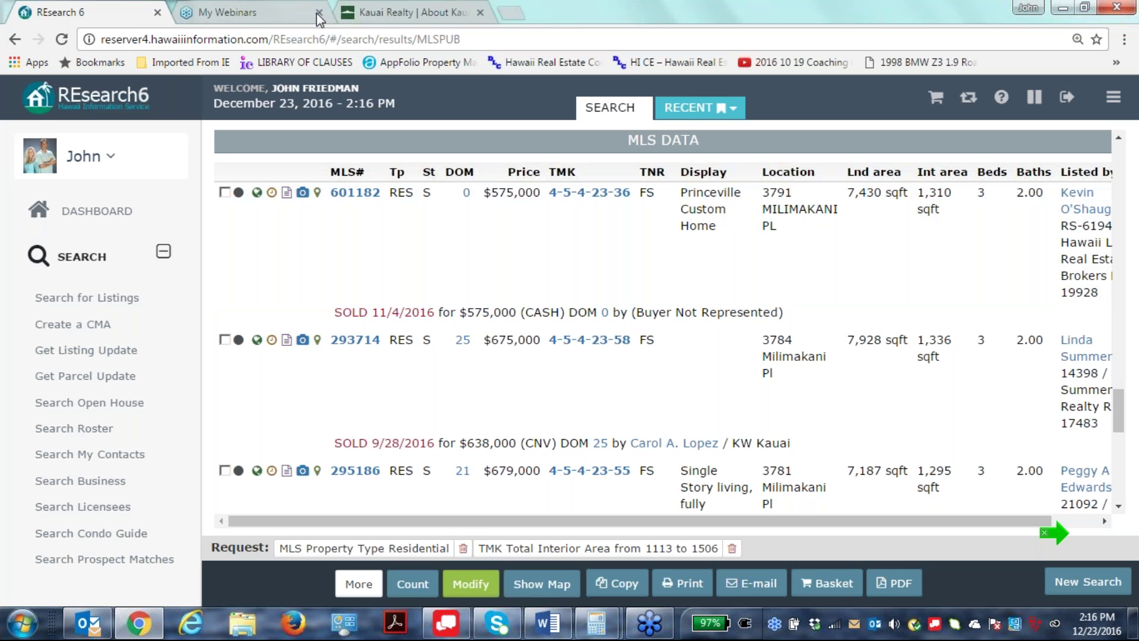
click(479, 12)
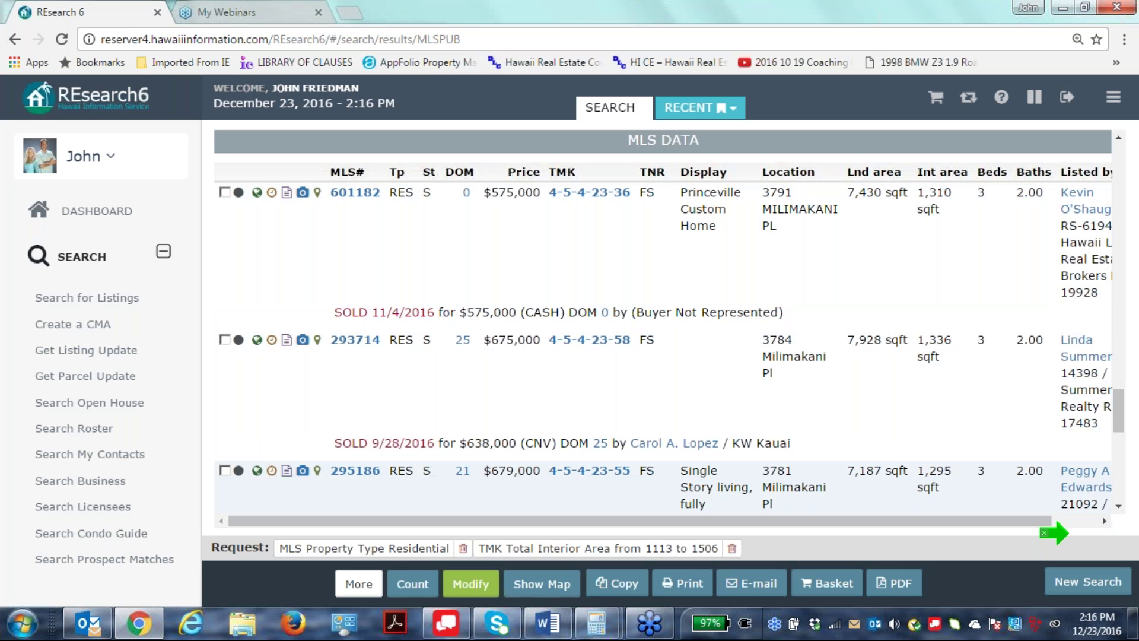
Edit the search as an Active MLS listings search with Taxkey 4-5-4.
click(475, 584)
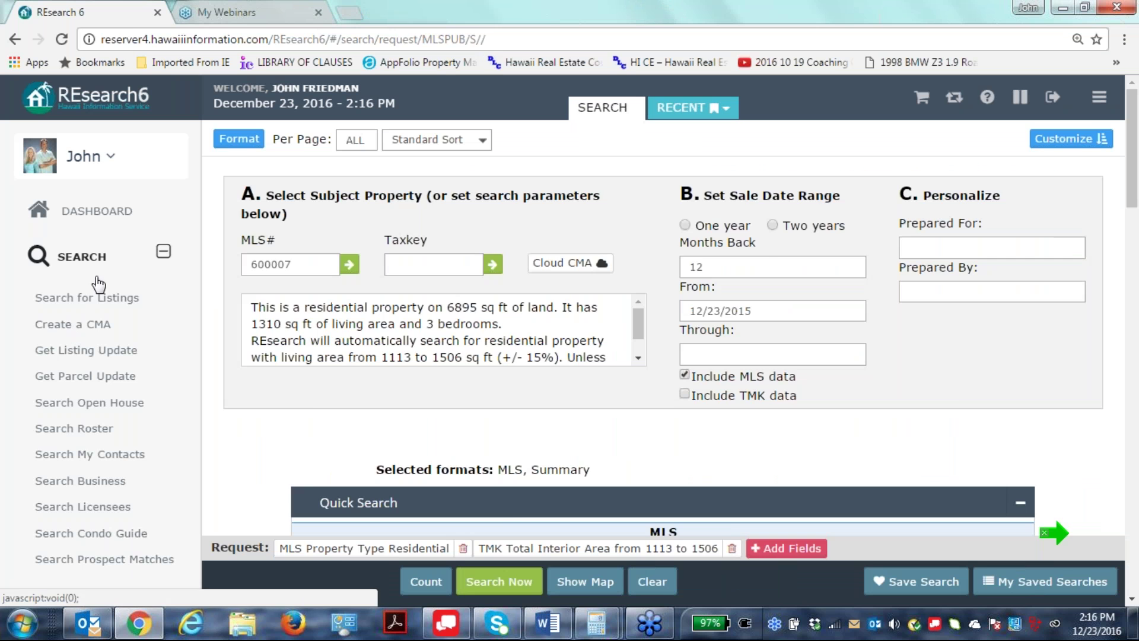
click(91, 297)
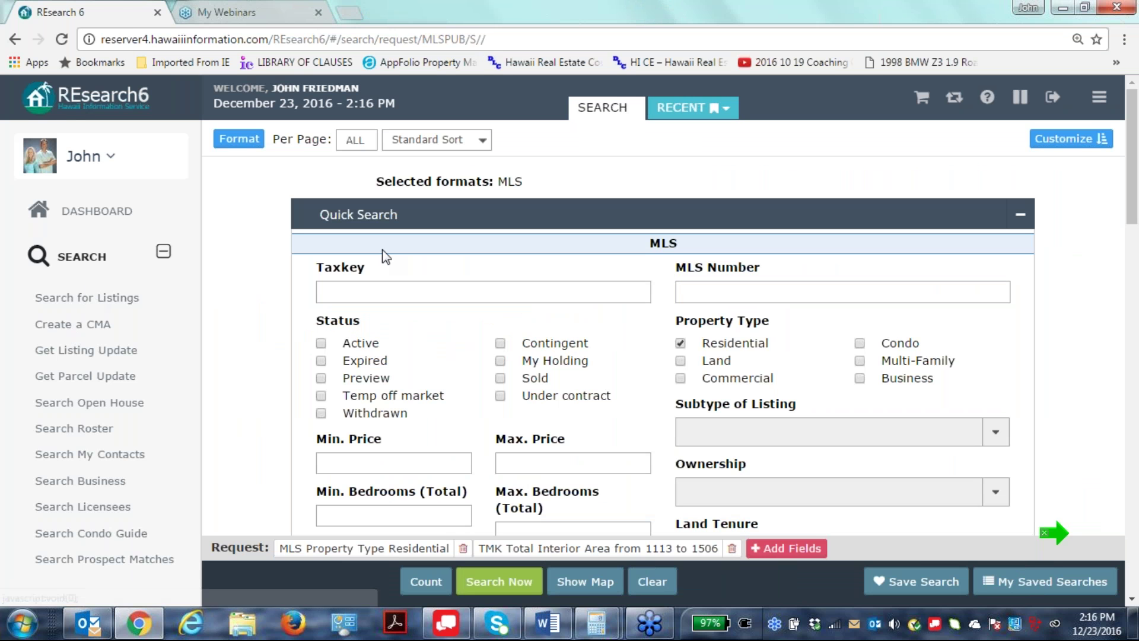
click(321, 344)
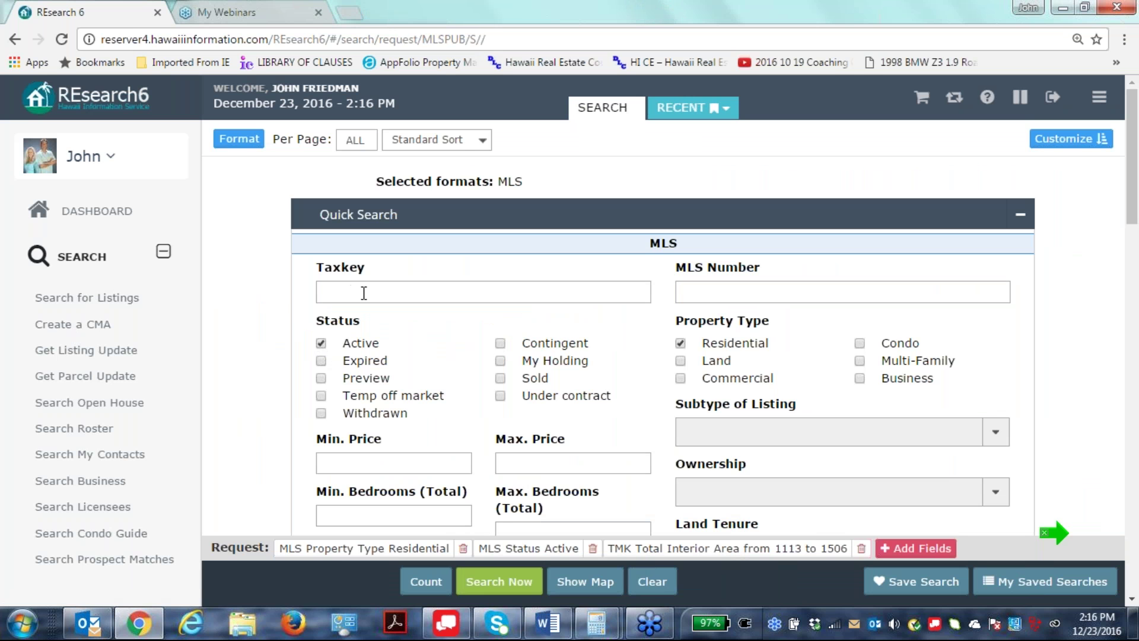
click(330, 293)
text(4-5-4)
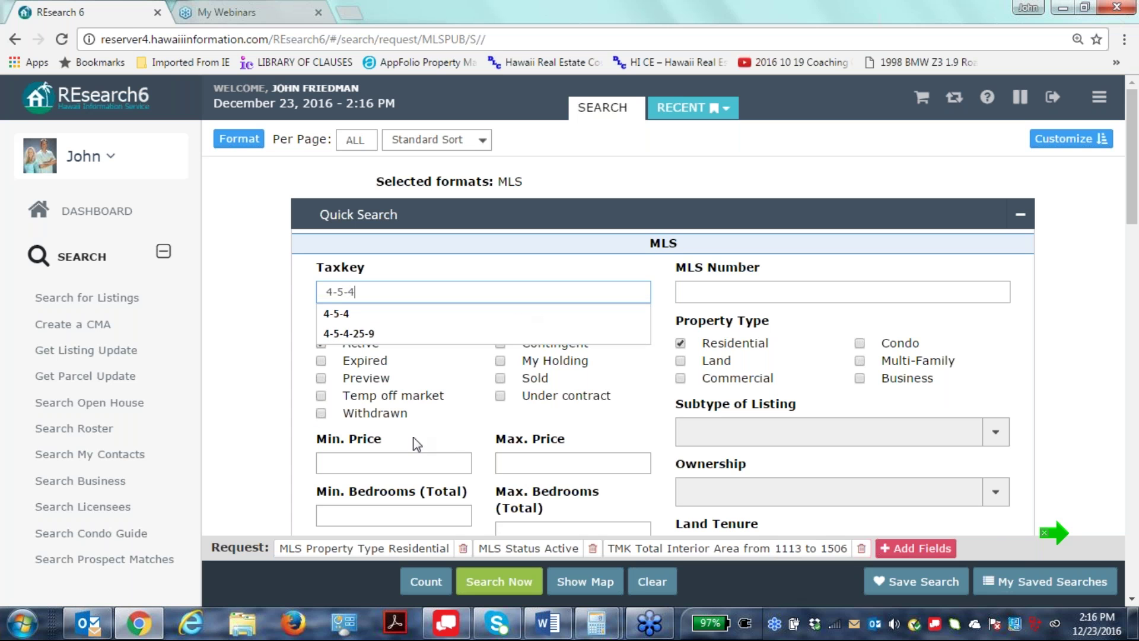
drag(521, 351, 869, 361)
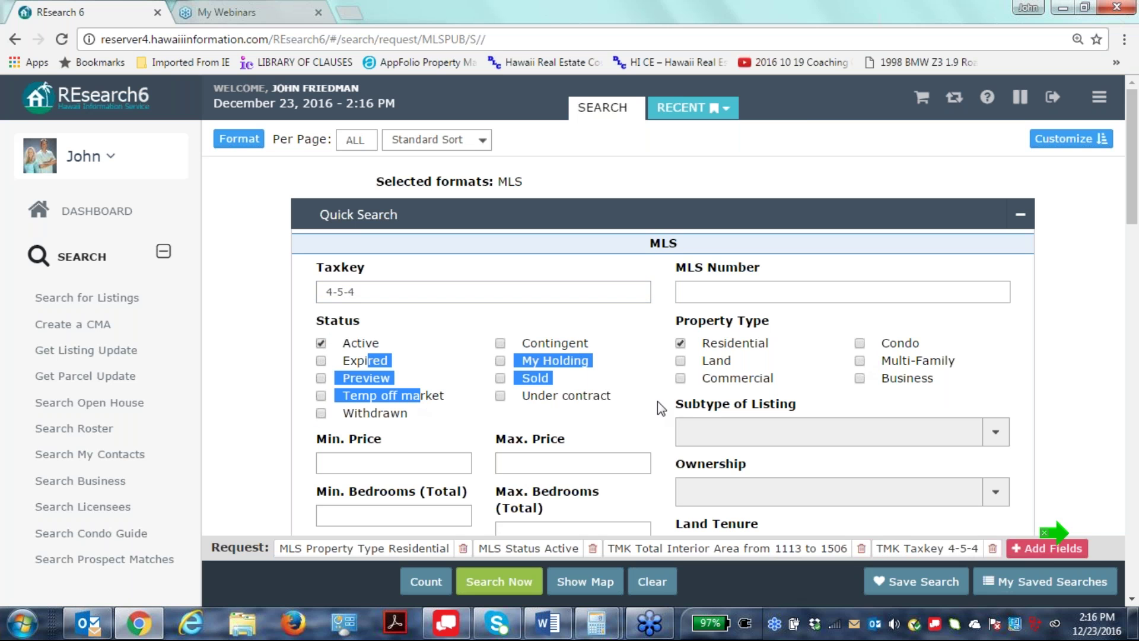
click(632, 401)
scroll(790, 439, down, 1)
scroll(791, 439, up, 1)
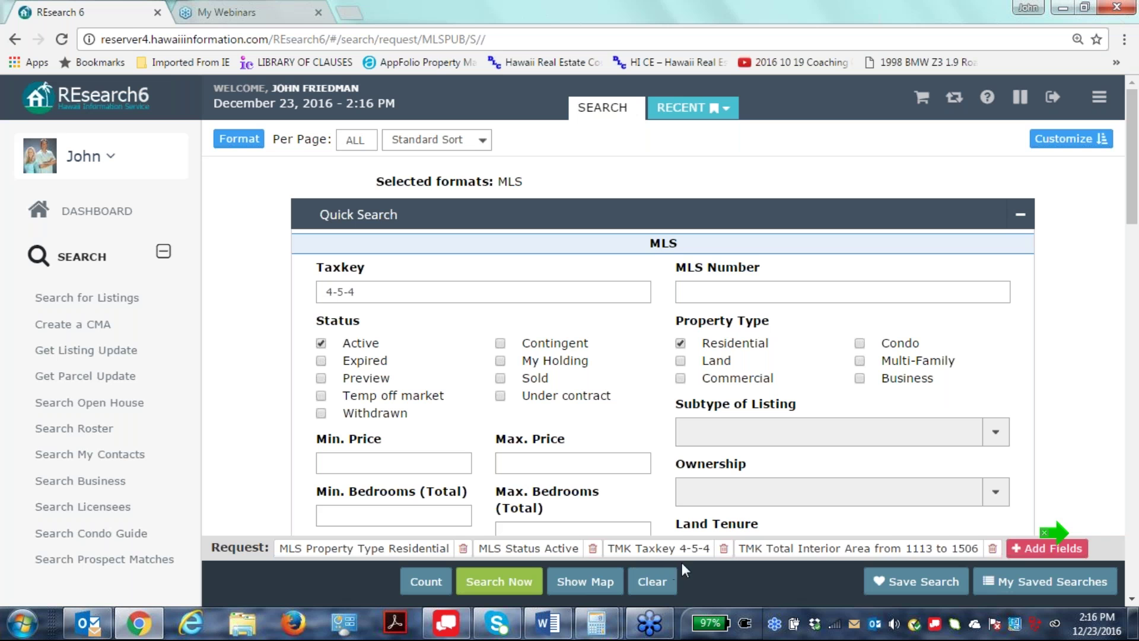
Remove the interior-area criterion, set price 1,000,000–1,300,000, and search to list 9 matches.
click(992, 548)
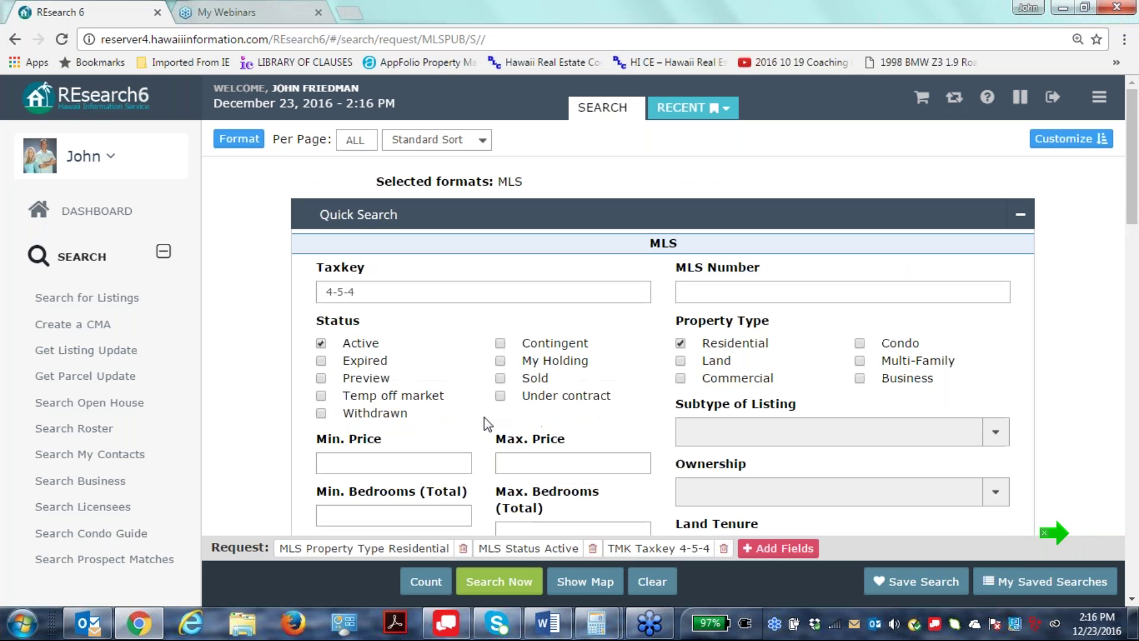
text(1)
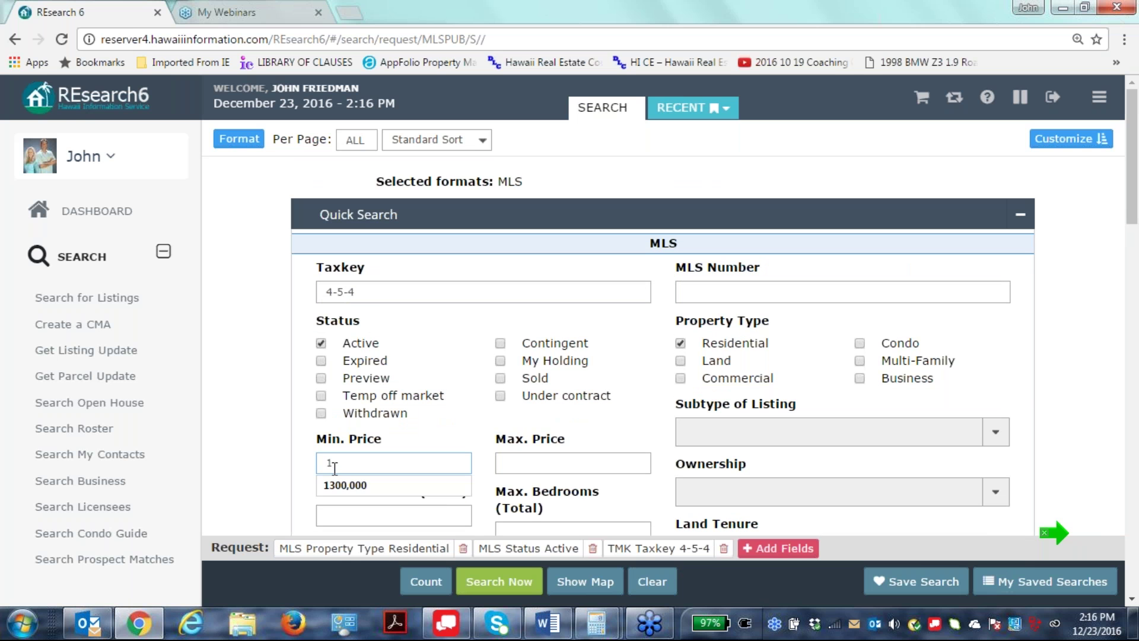
text(000,000)
click(594, 463)
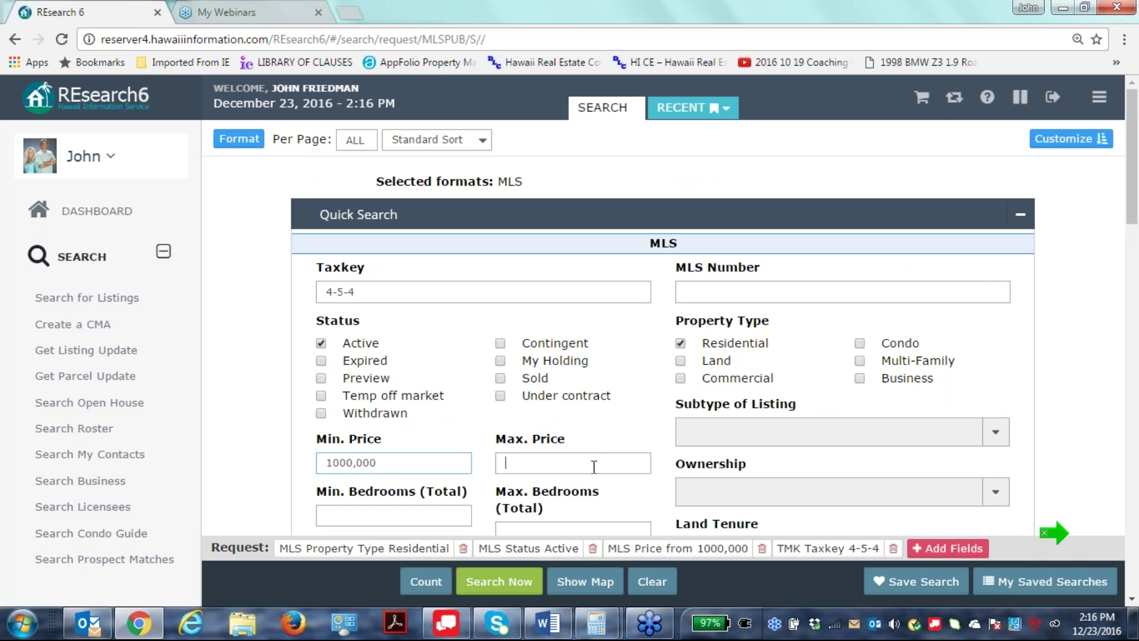
text(1300,000)
click(1095, 479)
scroll(663, 332, down, 3)
click(418, 584)
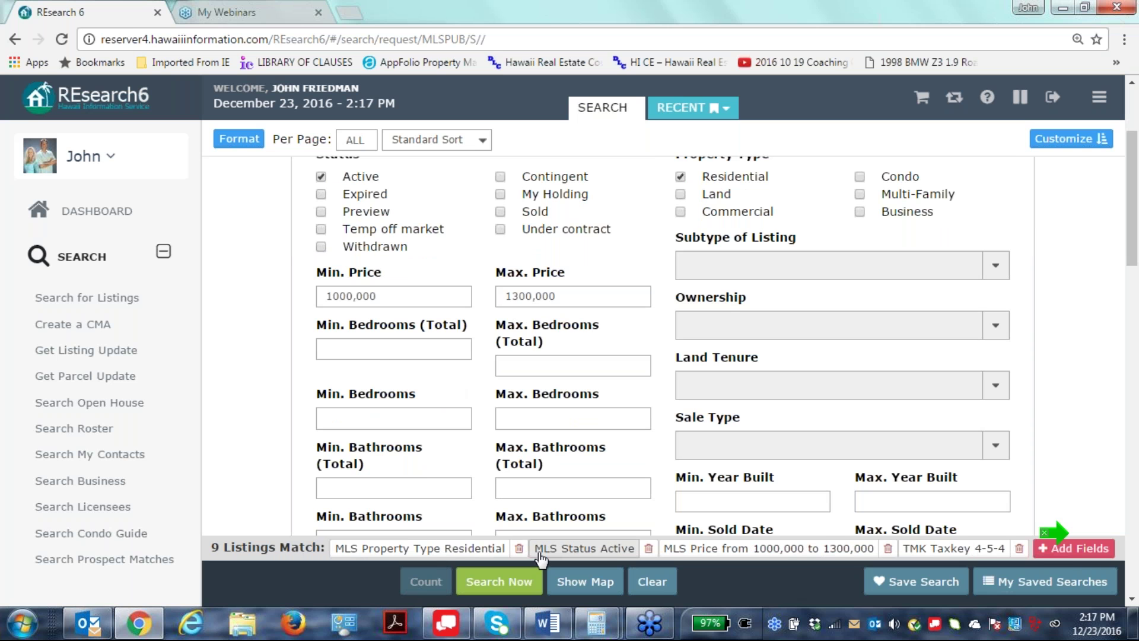
click(502, 584)
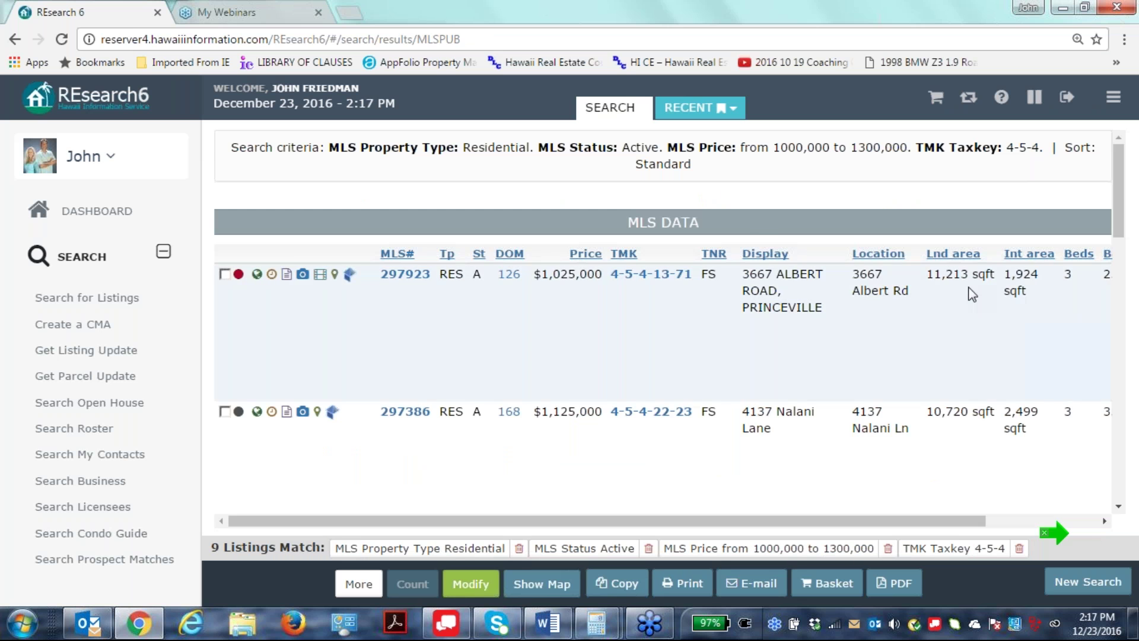
Send all listings on this results page to a new Cloud CMA buyer tour.
scroll(950, 334, down, 10)
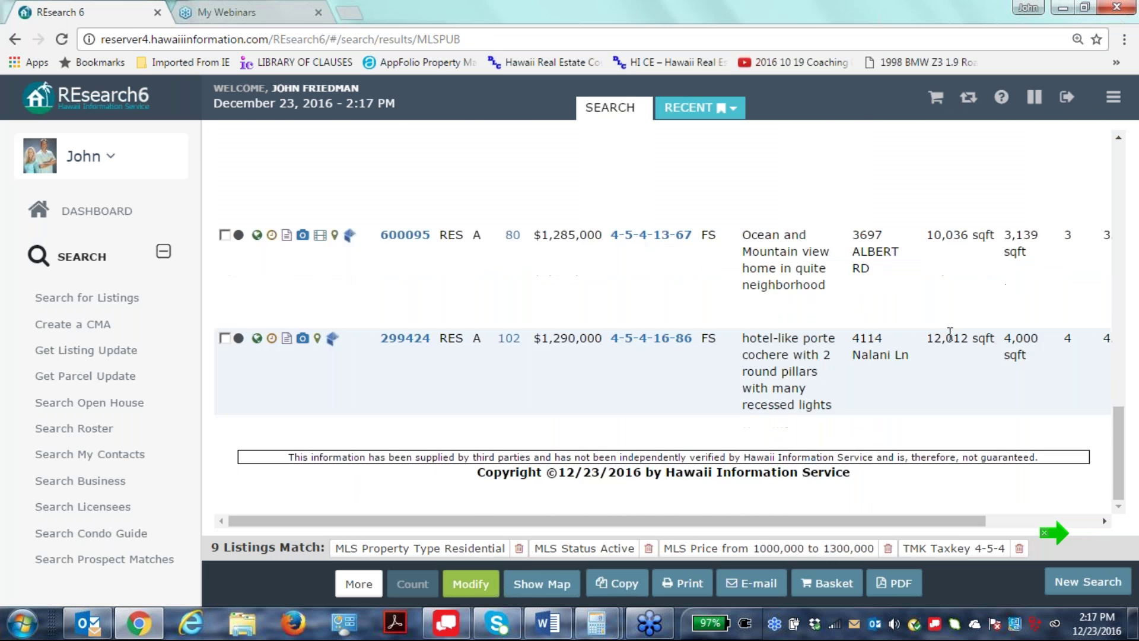
click(358, 587)
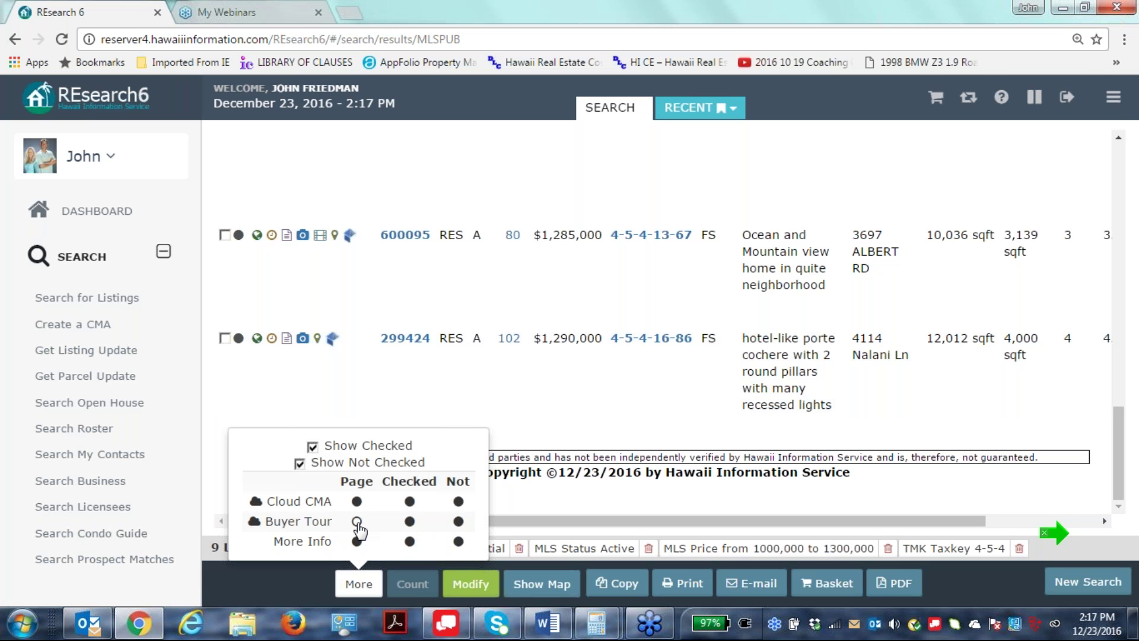
click(357, 521)
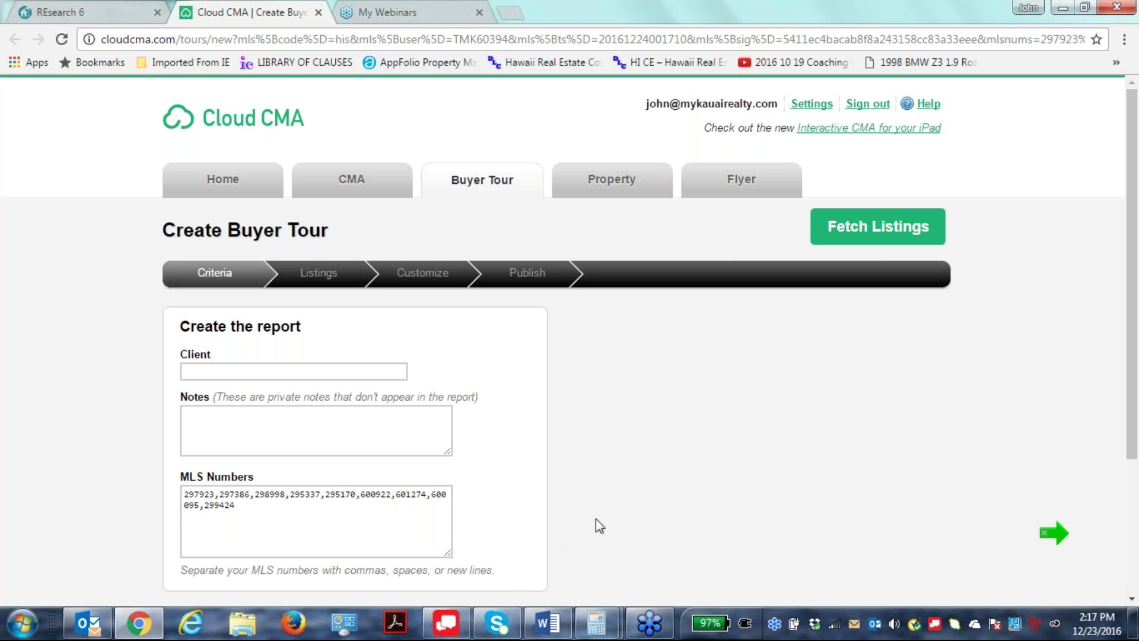
Enter the client's name and a private note, then fetch the nine listings into the tour.
scroll(716, 452, down, 1)
scroll(716, 452, down, 3)
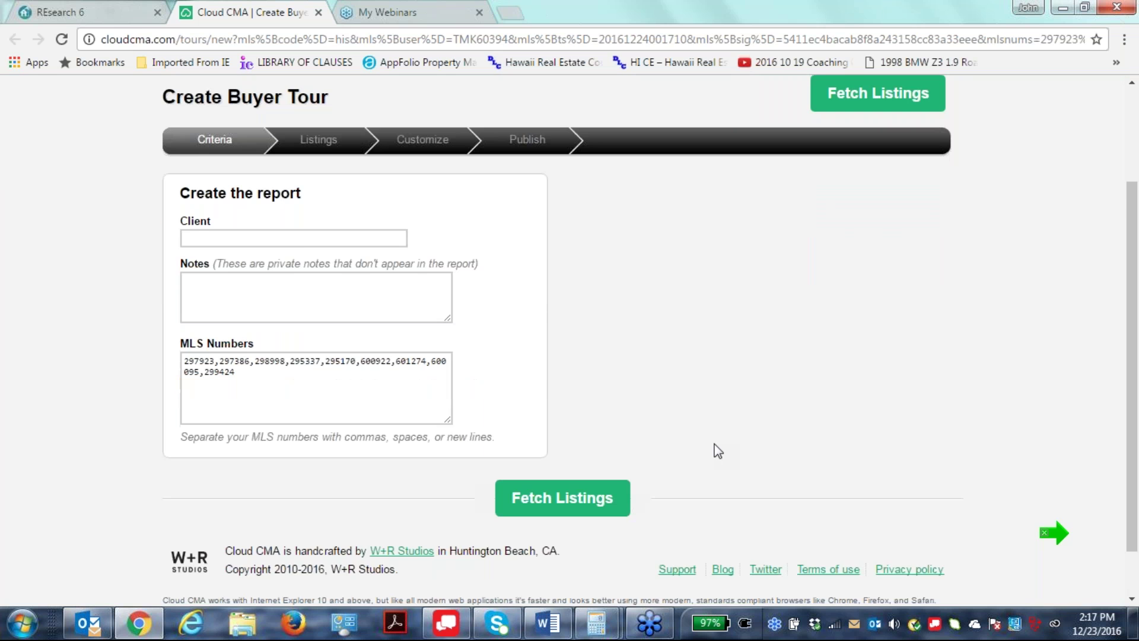
click(190, 181)
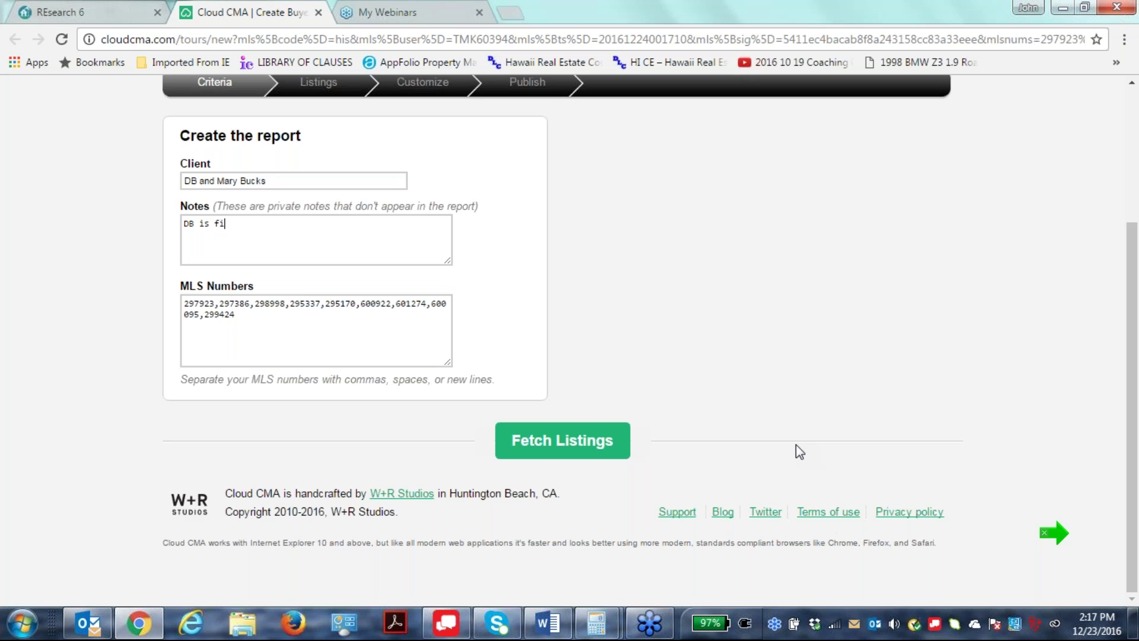
text(ly getting serious)
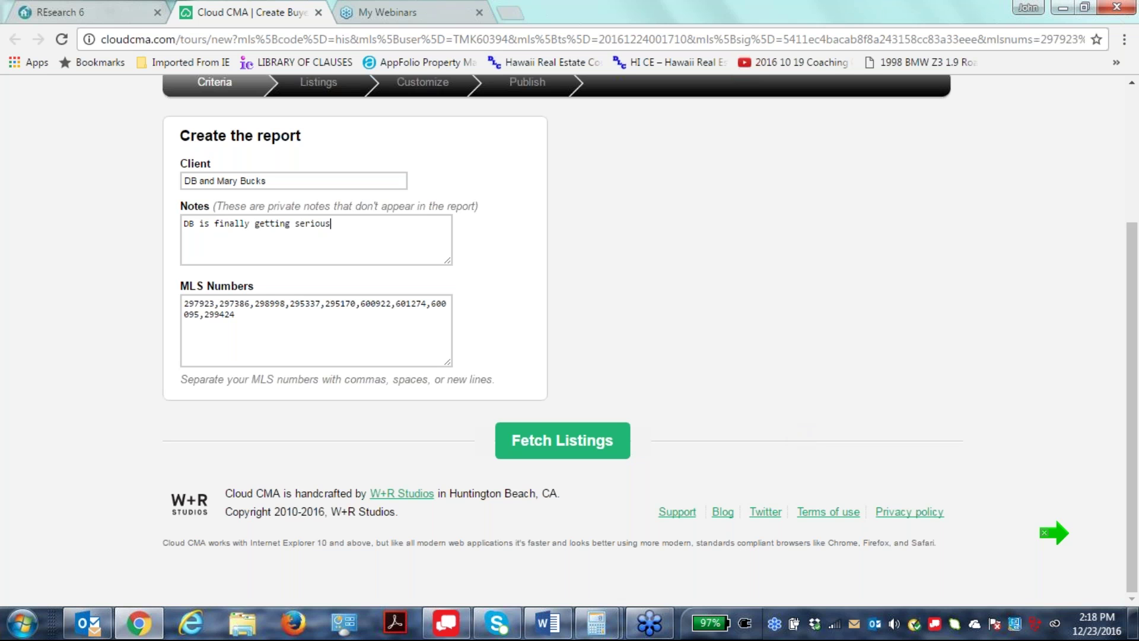
click(579, 442)
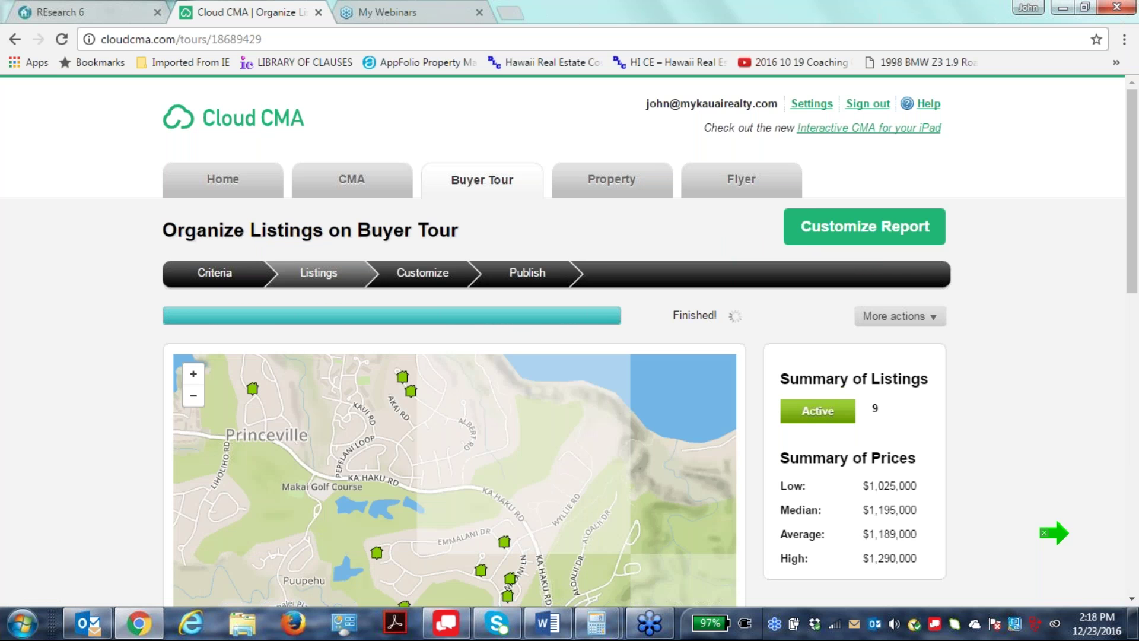
Exclude the $1,290,000 and $1,285,000 listings from the buyer tour.
scroll(1055, 532, down, 1)
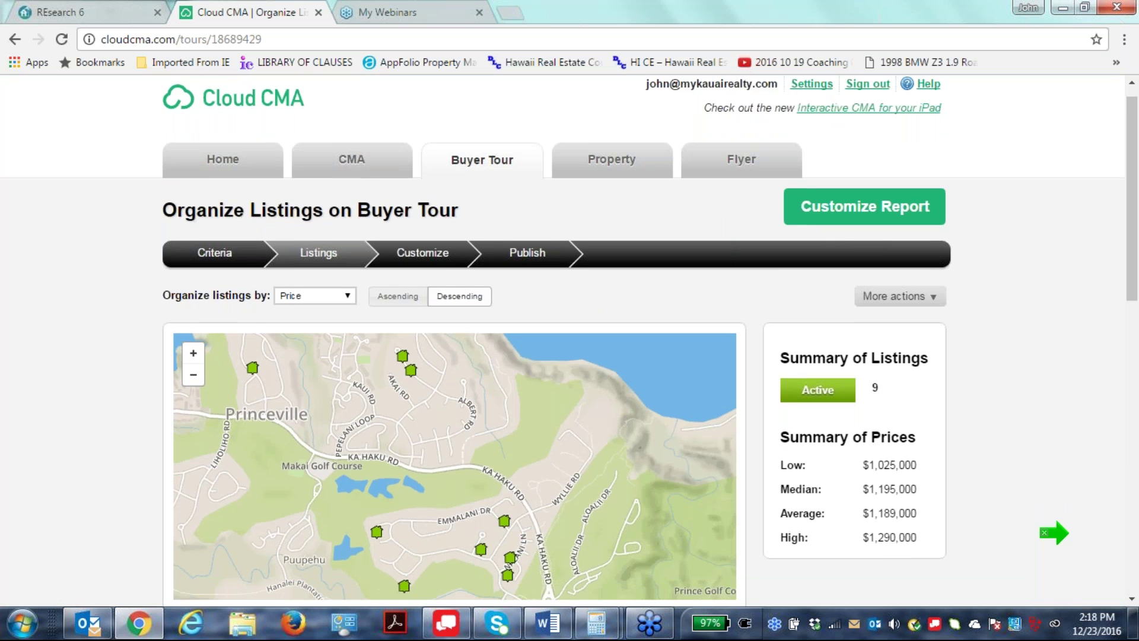
scroll(669, 363, down, 1)
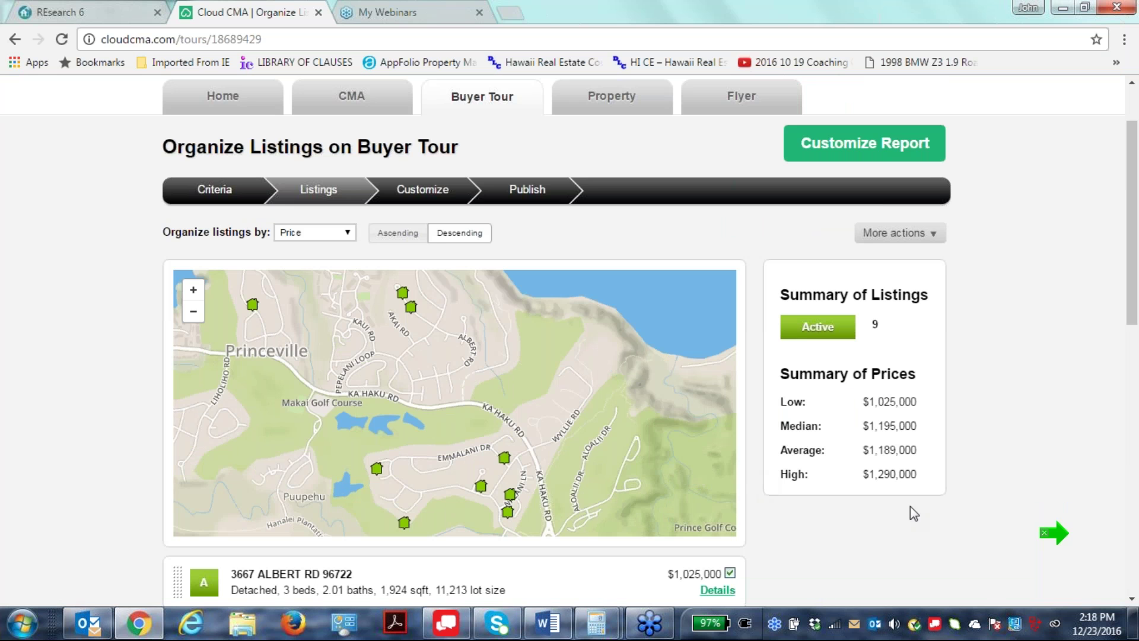
scroll(973, 415, down, 1)
scroll(992, 409, down, 5)
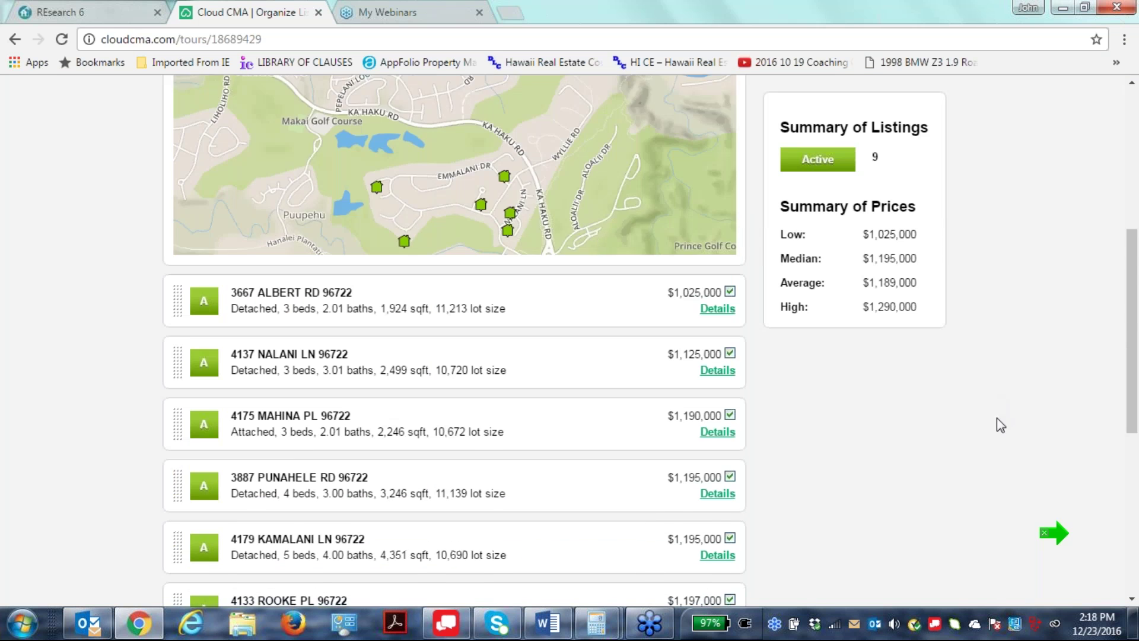
scroll(967, 348, down, 4)
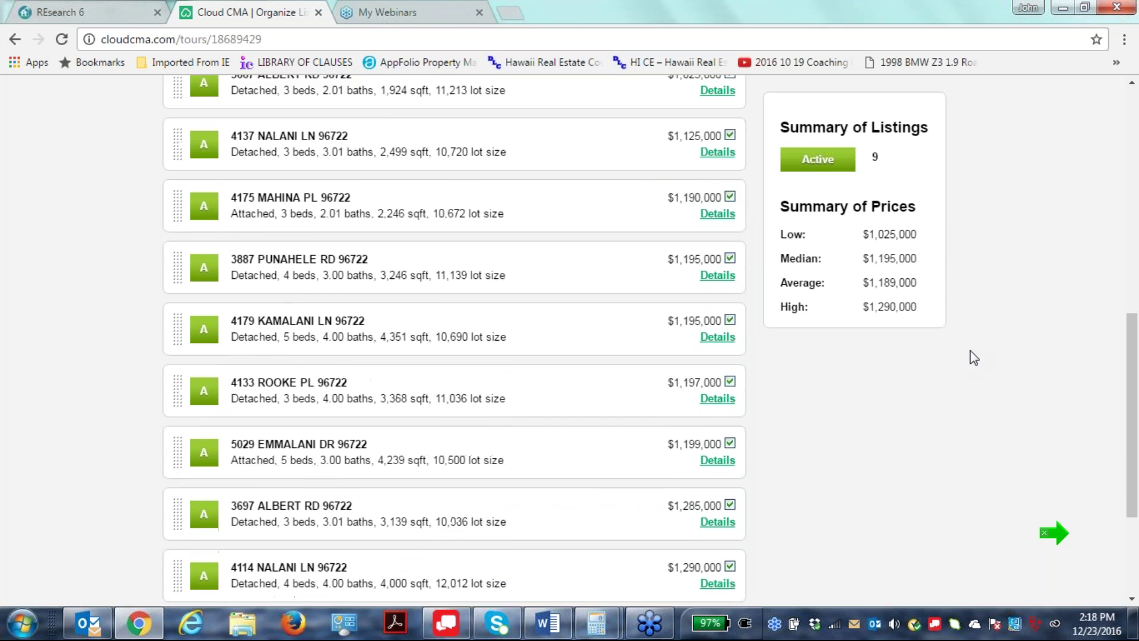
scroll(985, 356, down, 1)
scroll(1002, 378, down, 1)
scroll(1002, 377, up, 1)
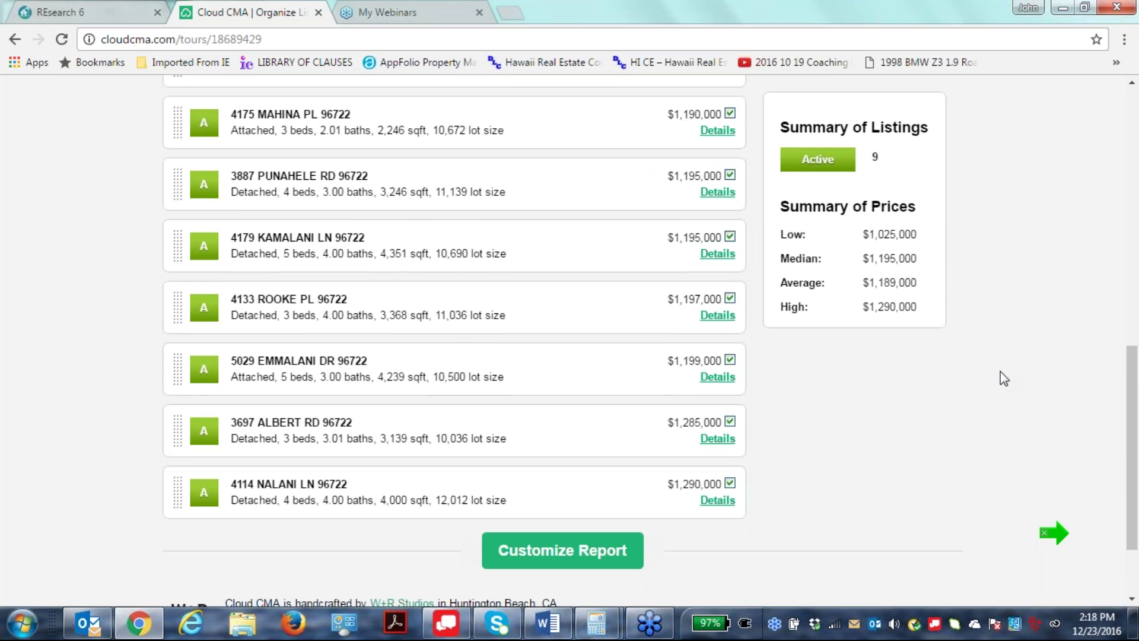
click(730, 482)
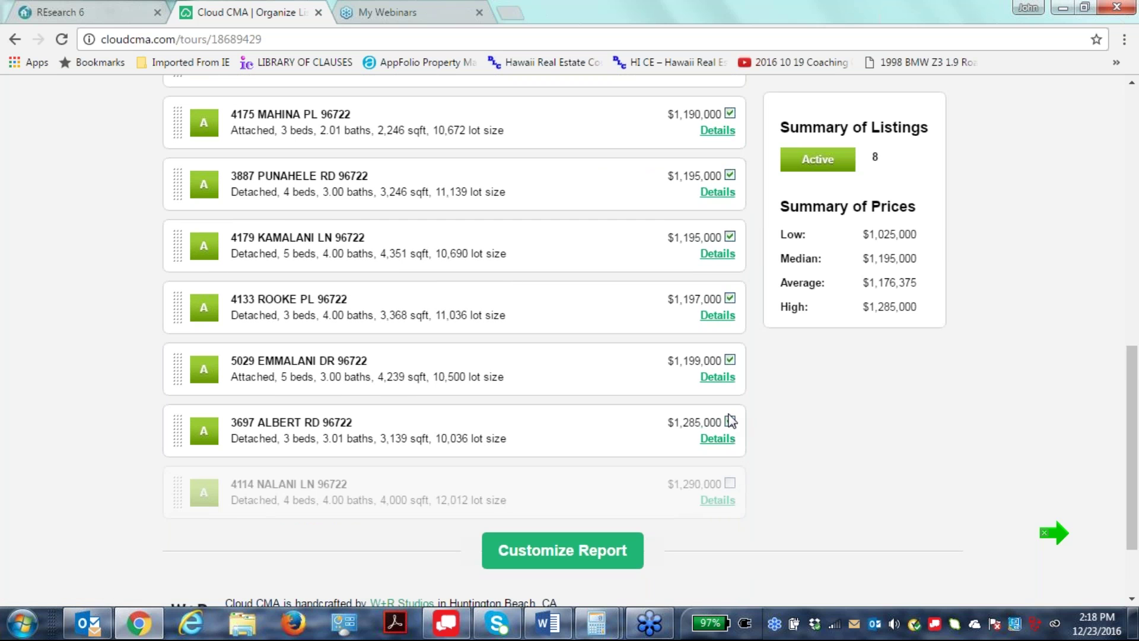
click(730, 422)
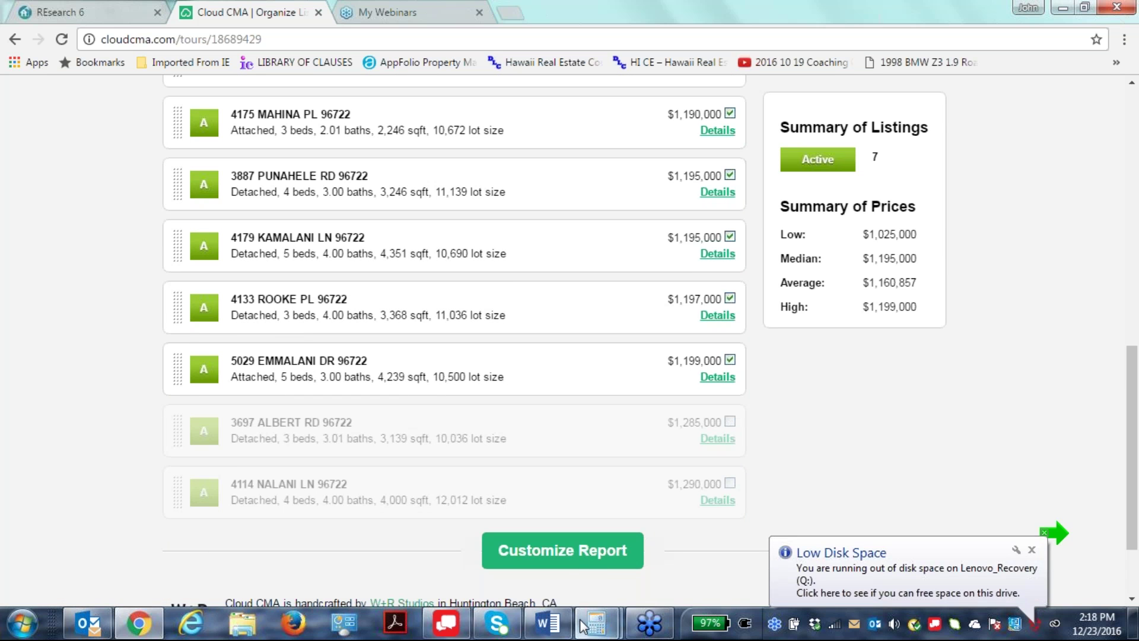
Reorder the tour: $1,199,000 first, $1,125,000 second, $1,195,000 after $1,197,000, then continue.
drag(173, 373, 174, 339)
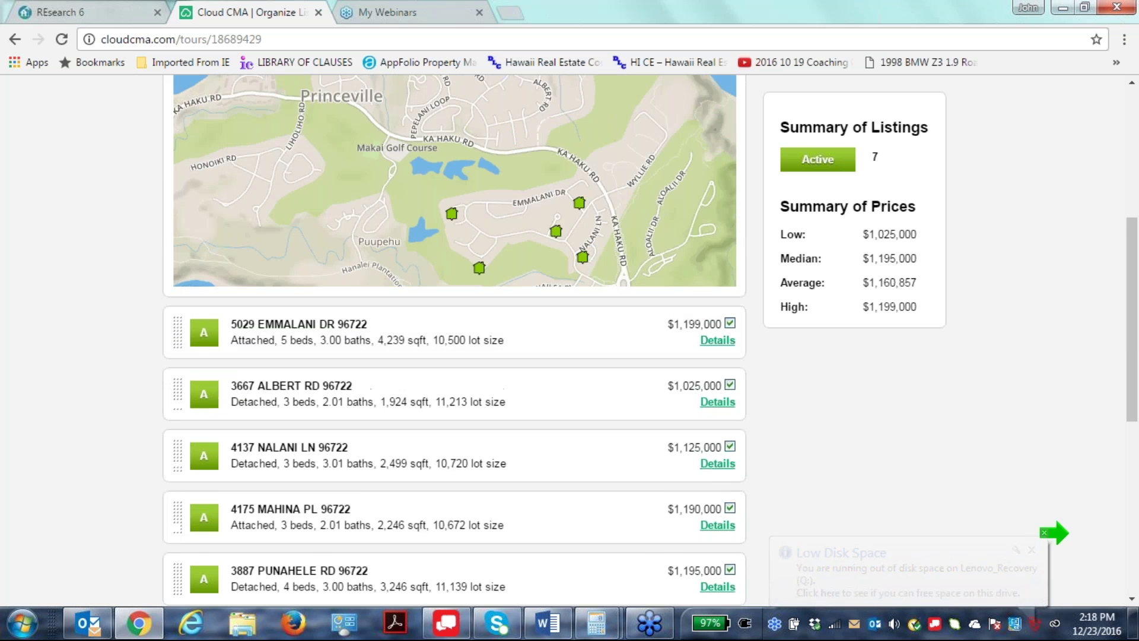
drag(178, 470, 178, 392)
scroll(291, 544, down, 1)
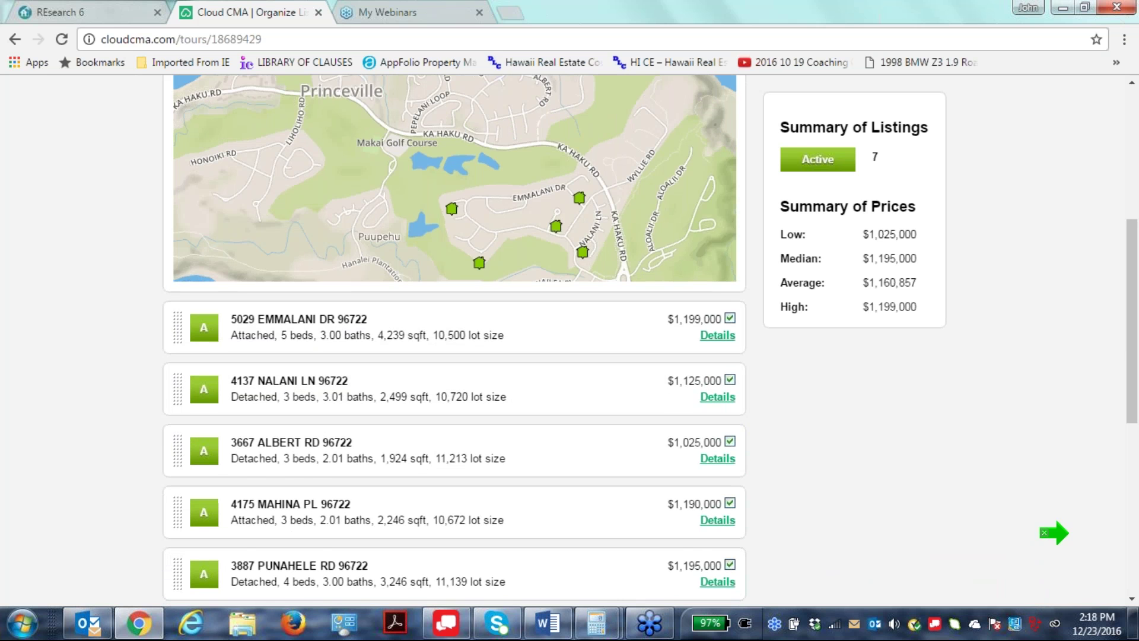
scroll(291, 544, down, 3)
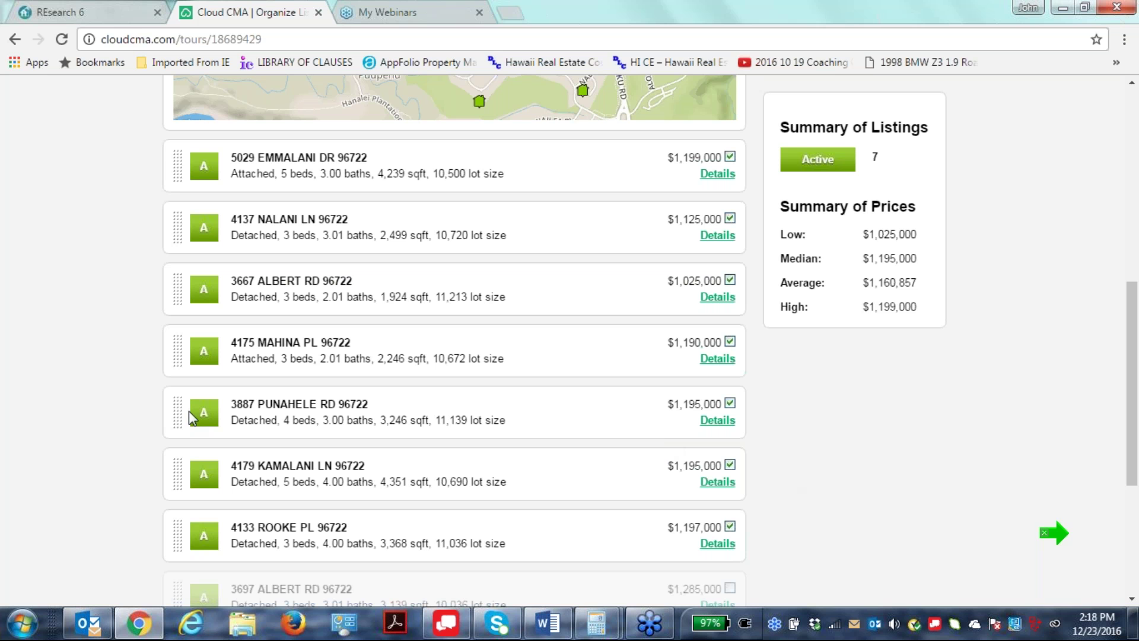
drag(179, 411, 172, 264)
scroll(156, 537, down, 5)
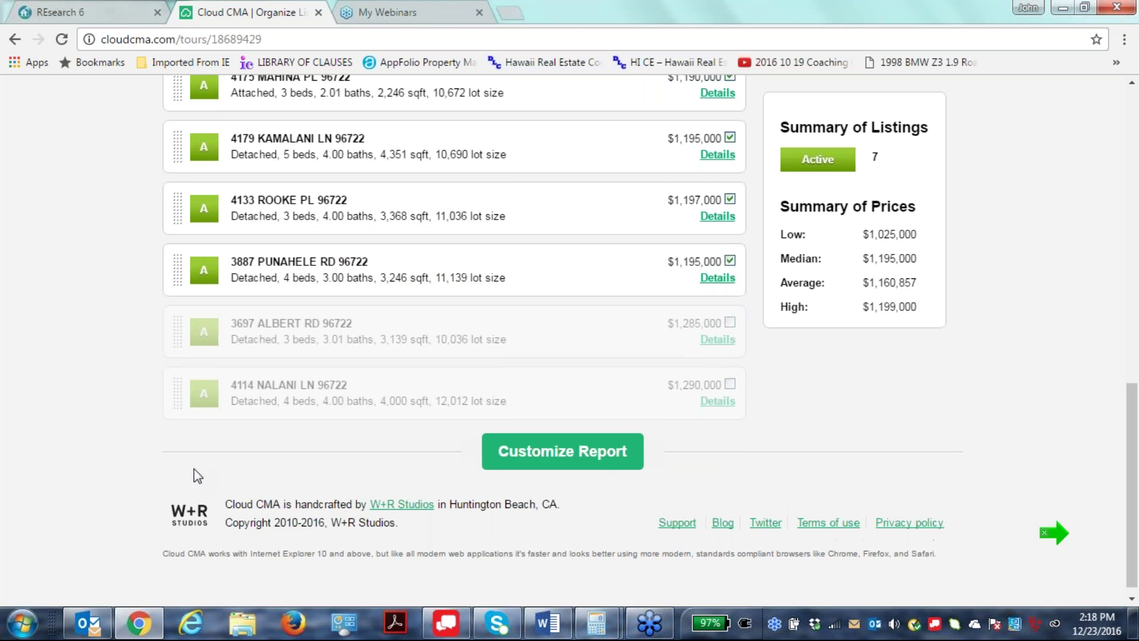
scroll(792, 428, up, 7)
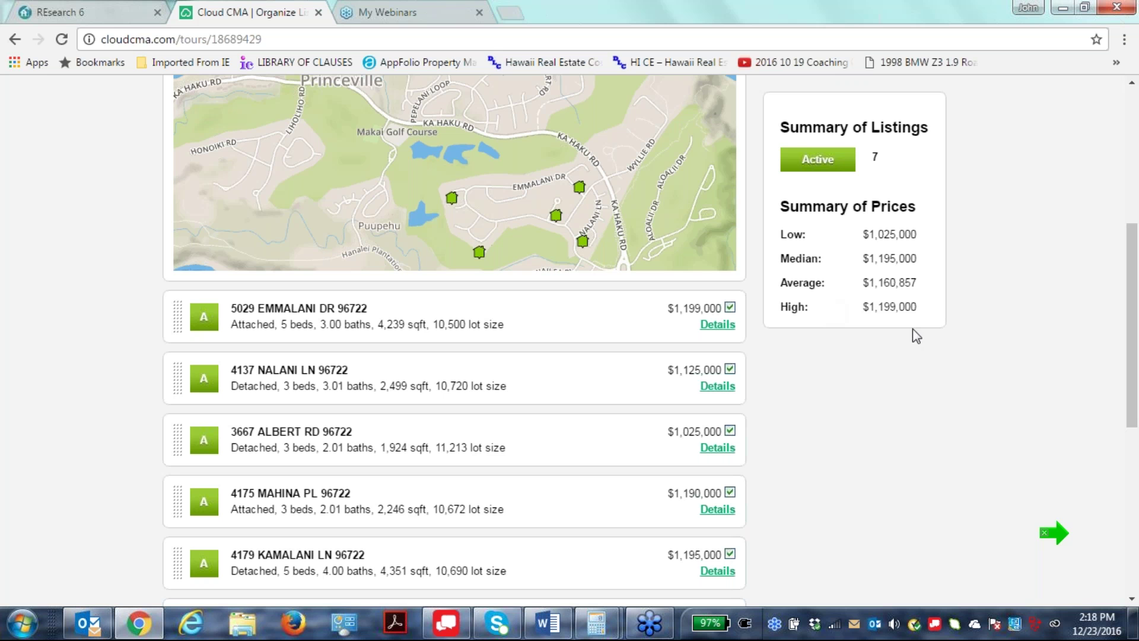
scroll(936, 402, down, 1)
scroll(936, 403, down, 5)
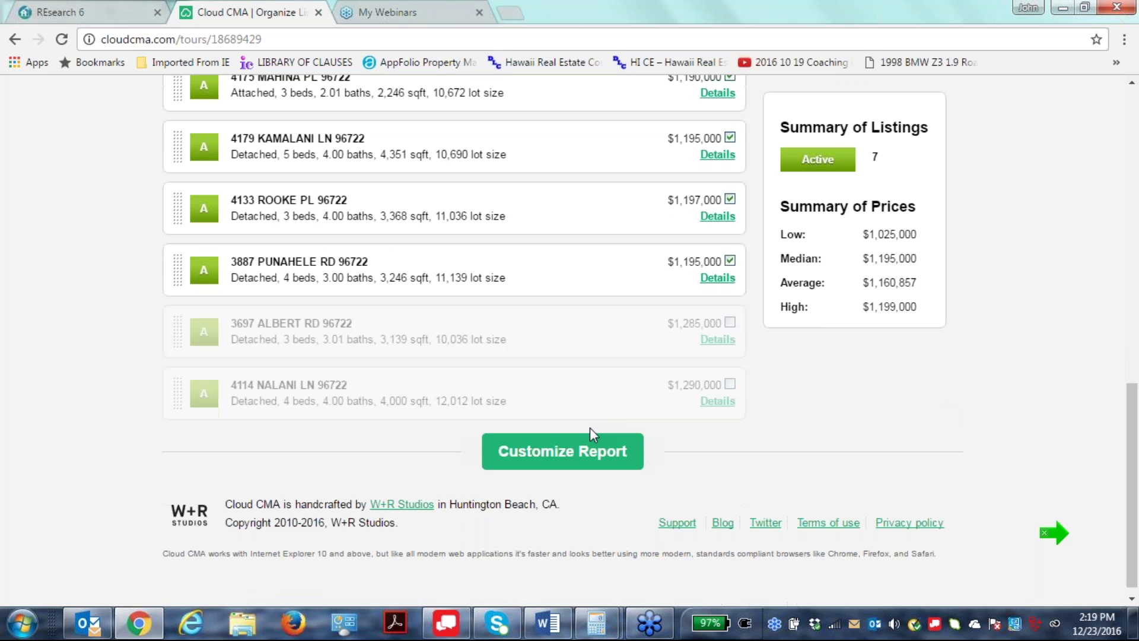
click(590, 453)
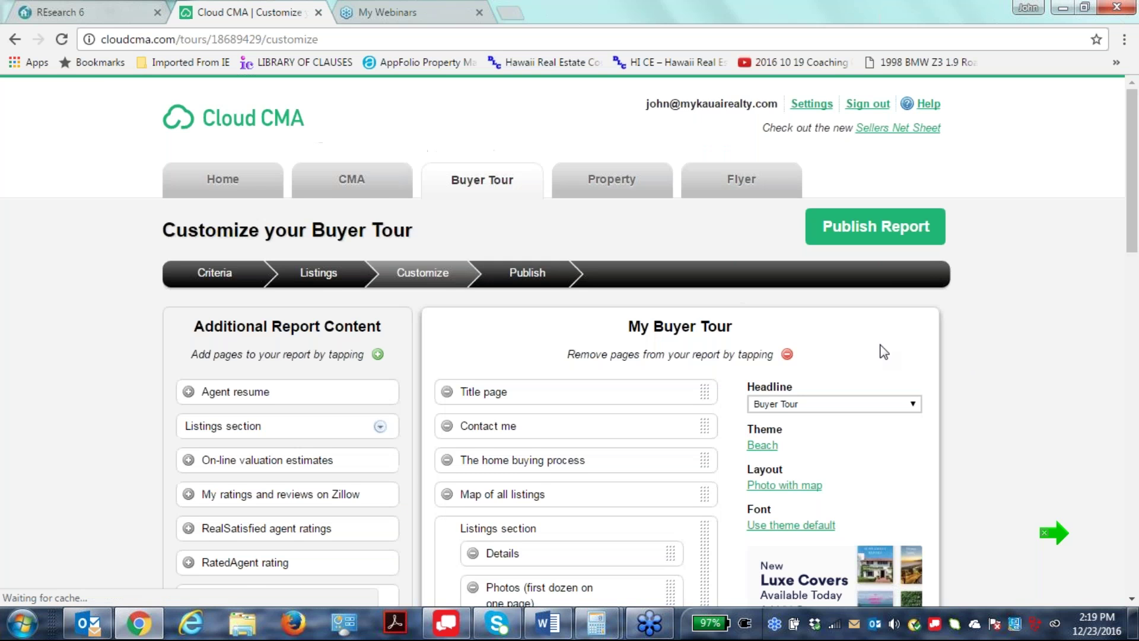
scroll(976, 255, down, 4)
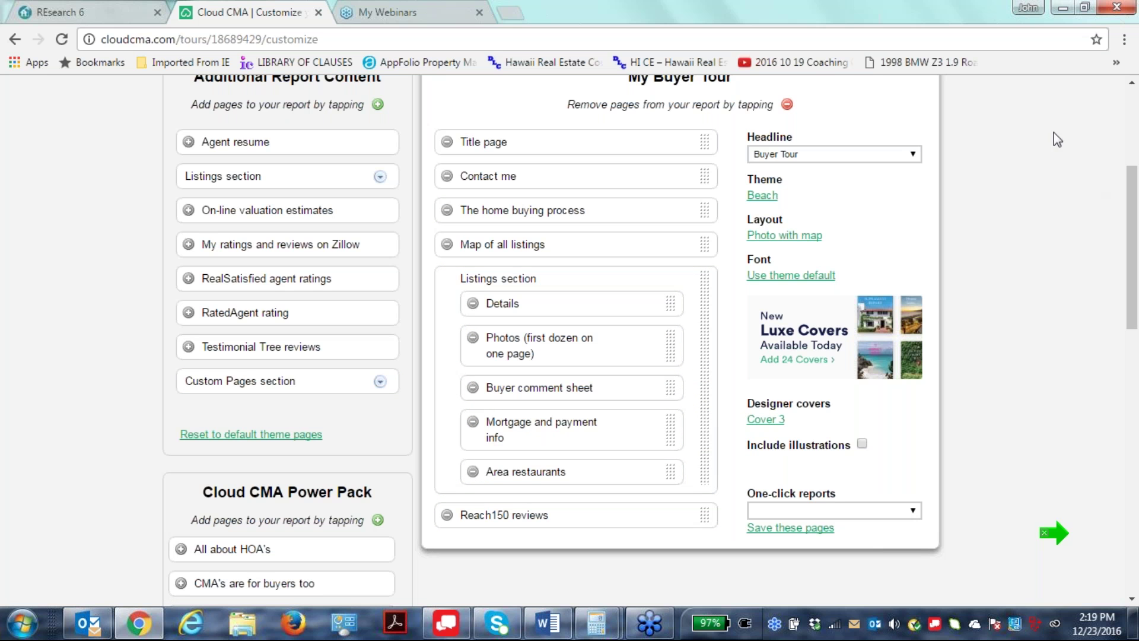
scroll(1135, 324, up, 2)
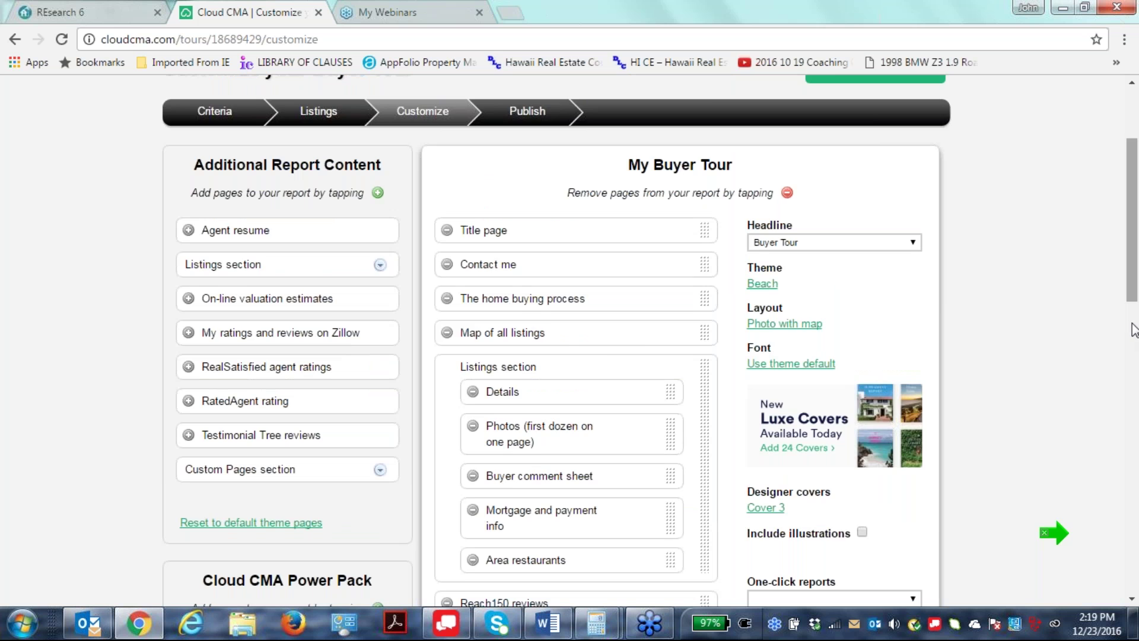
scroll(1135, 330, up, 2)
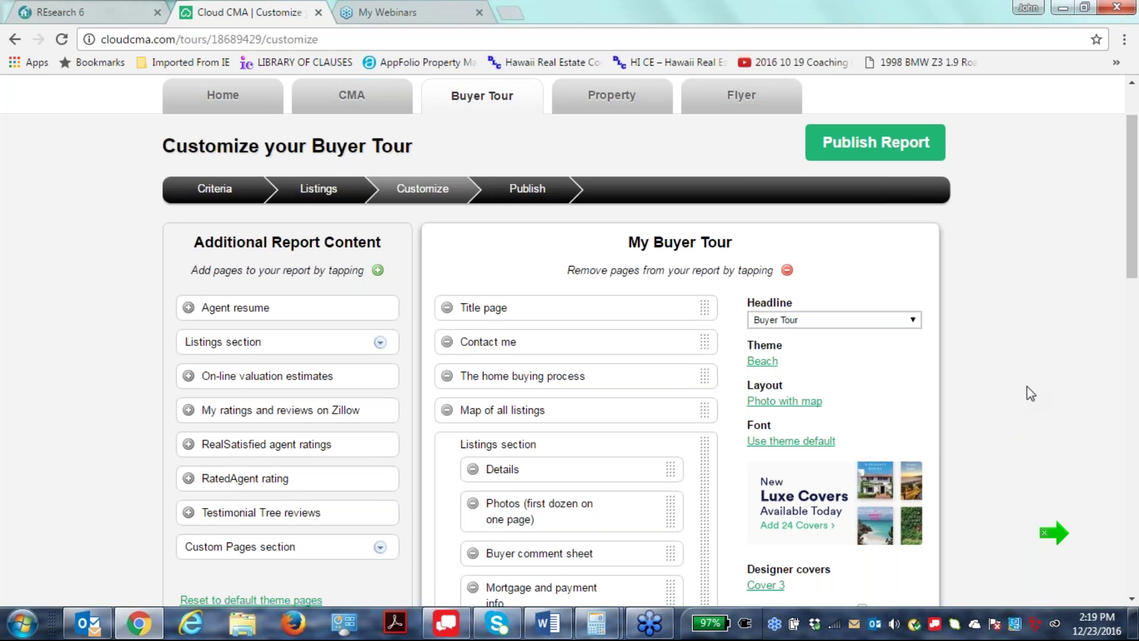
scroll(1027, 386, down, 1)
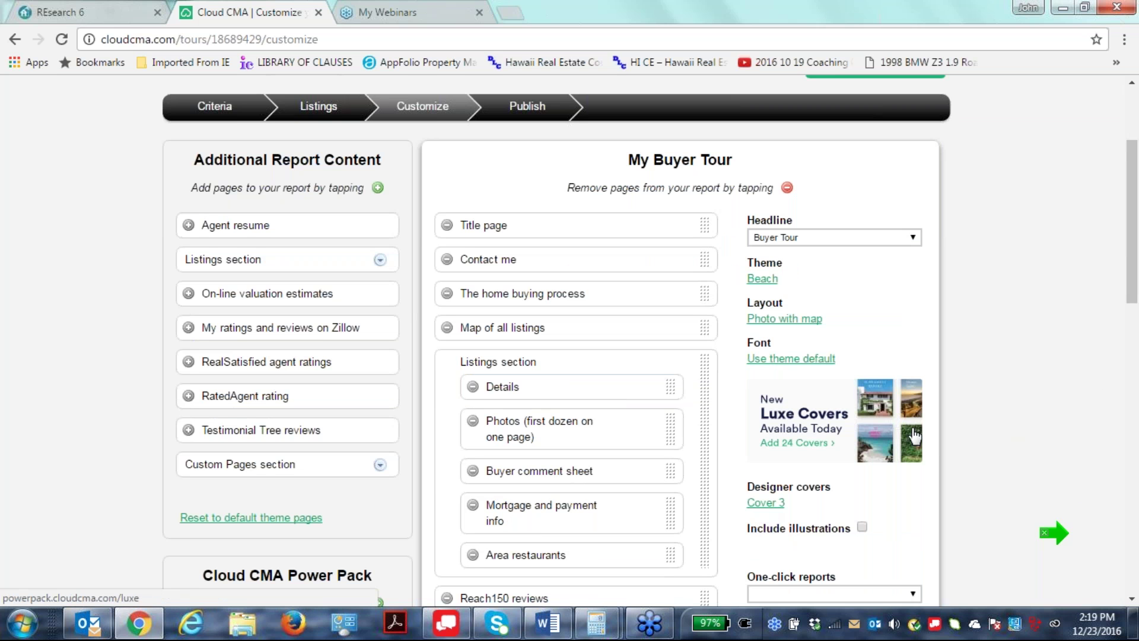
Open the designer covers gallery and pick Cover 32 for the buyer tour.
click(765, 506)
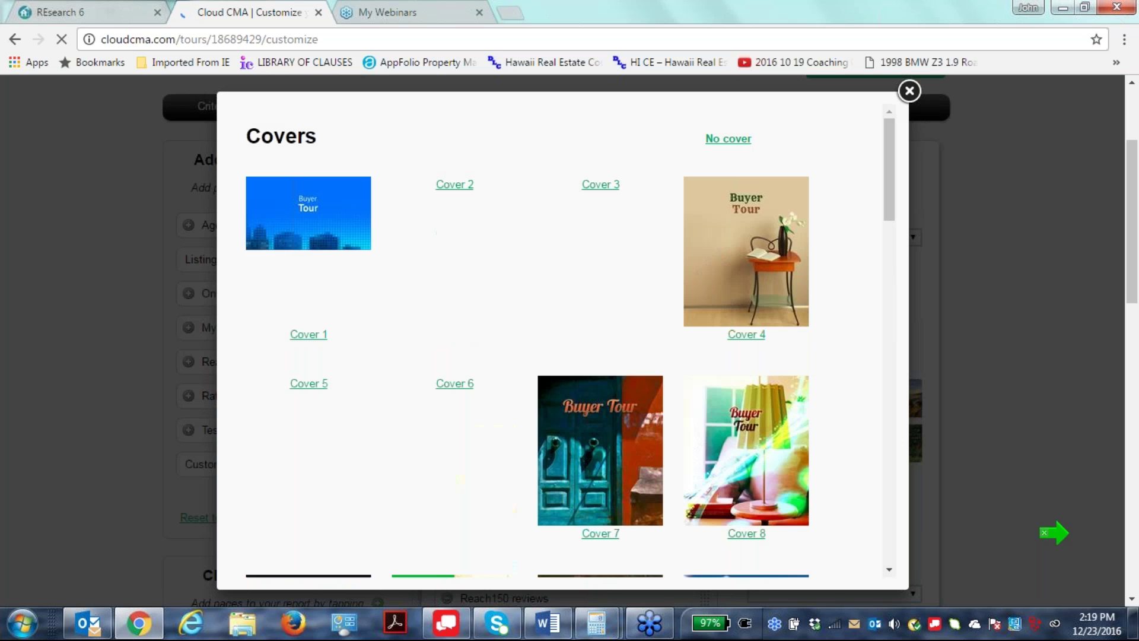
scroll(626, 455, down, 4)
scroll(631, 466, down, 5)
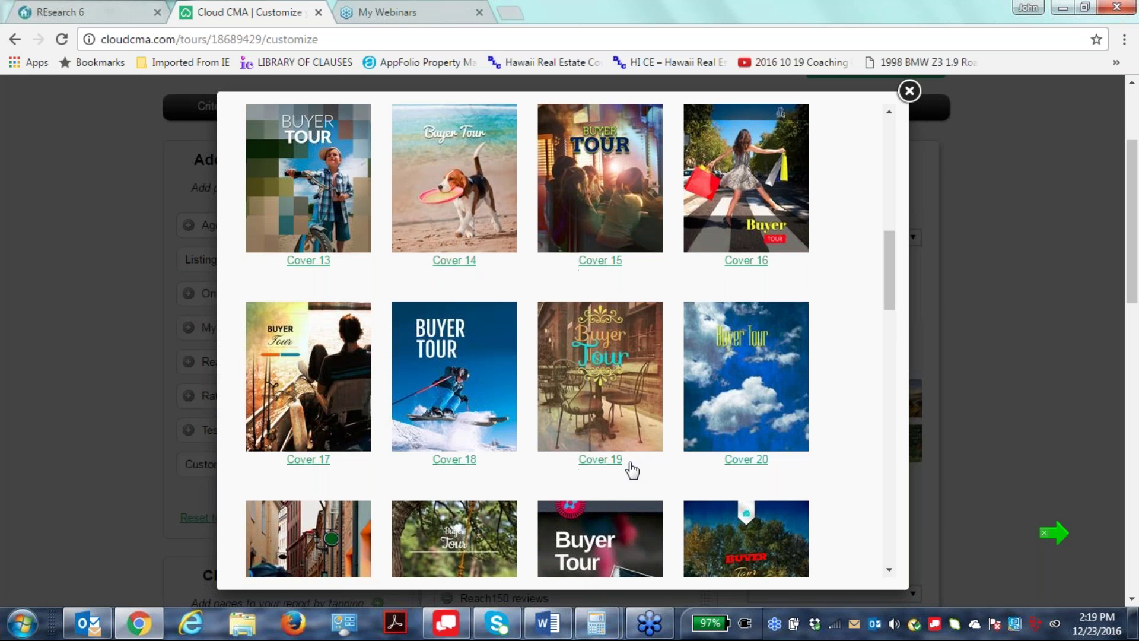
scroll(634, 471, down, 6)
scroll(639, 479, down, 4)
scroll(557, 341, down, 5)
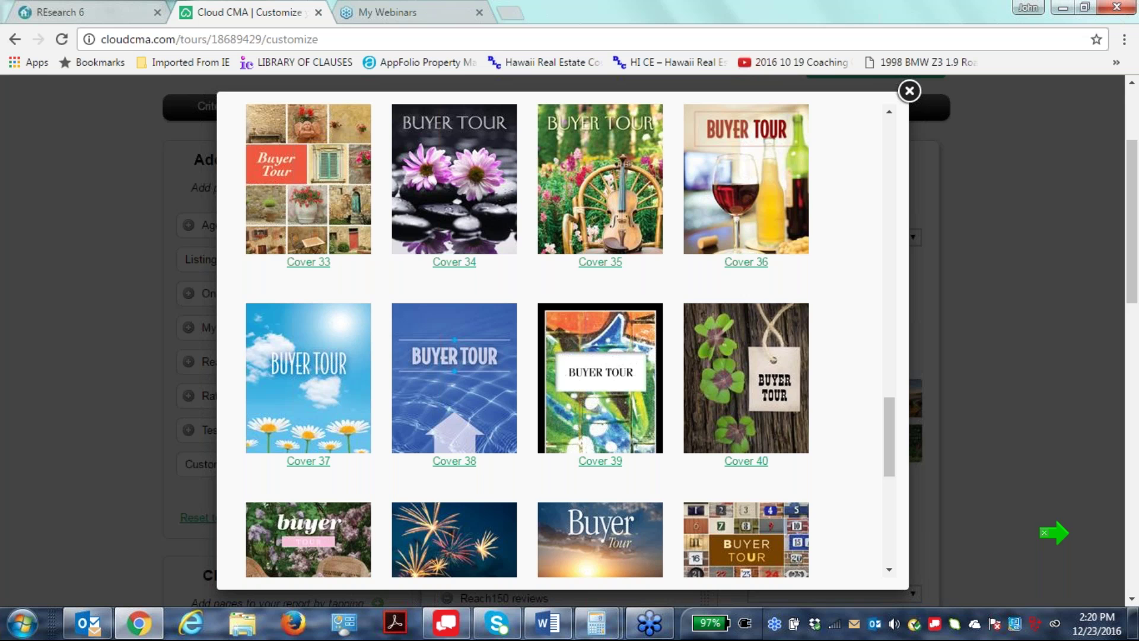
scroll(747, 426, up, 5)
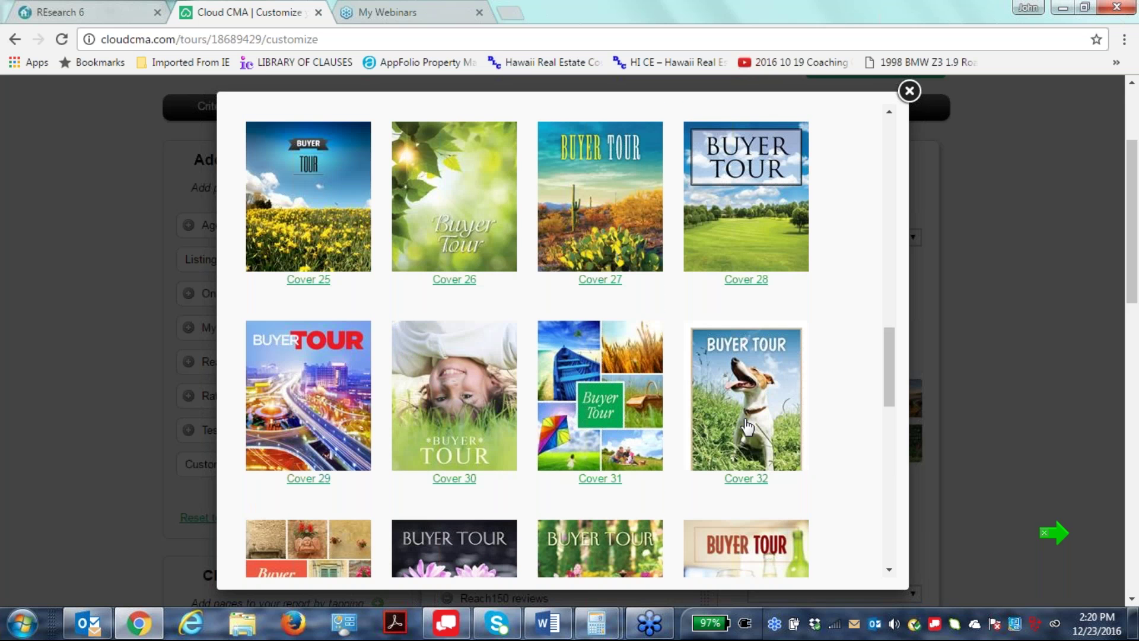
click(747, 426)
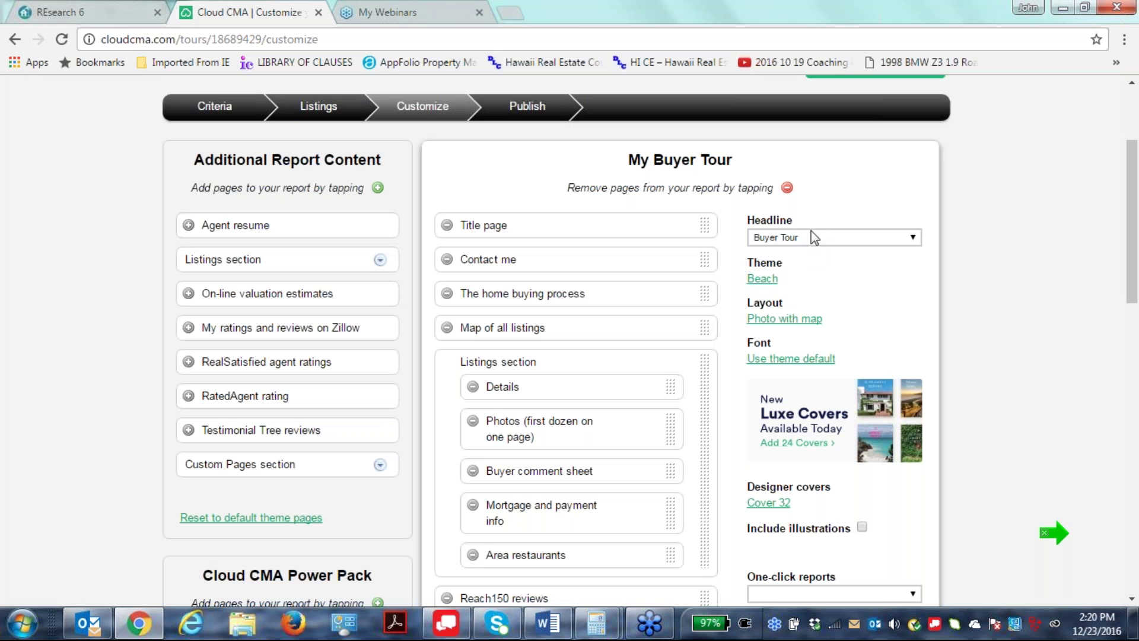
Set a custom headline of the clients' names plus 'Princeville Home Showings', correcting the typo.
click(801, 238)
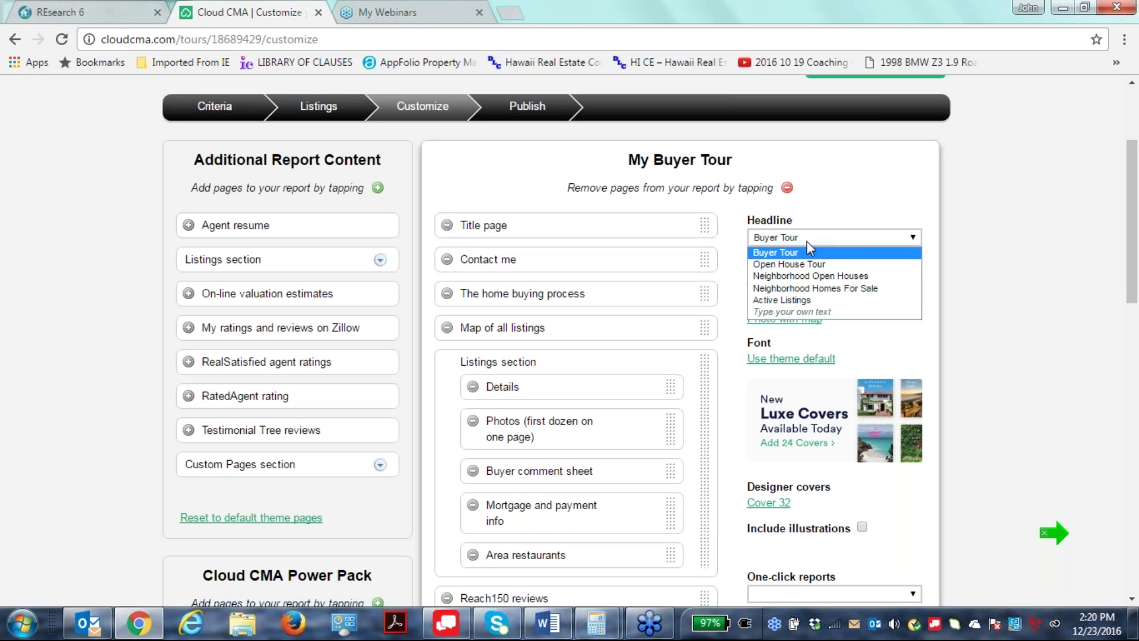
click(803, 311)
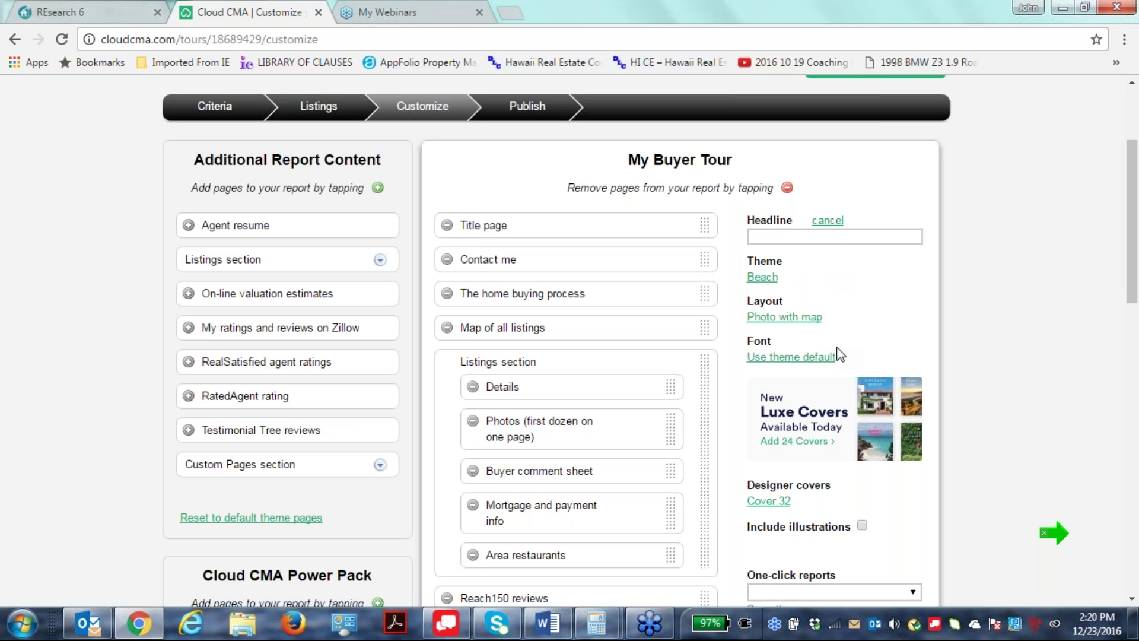
text(DB and Mary Princeville Home)
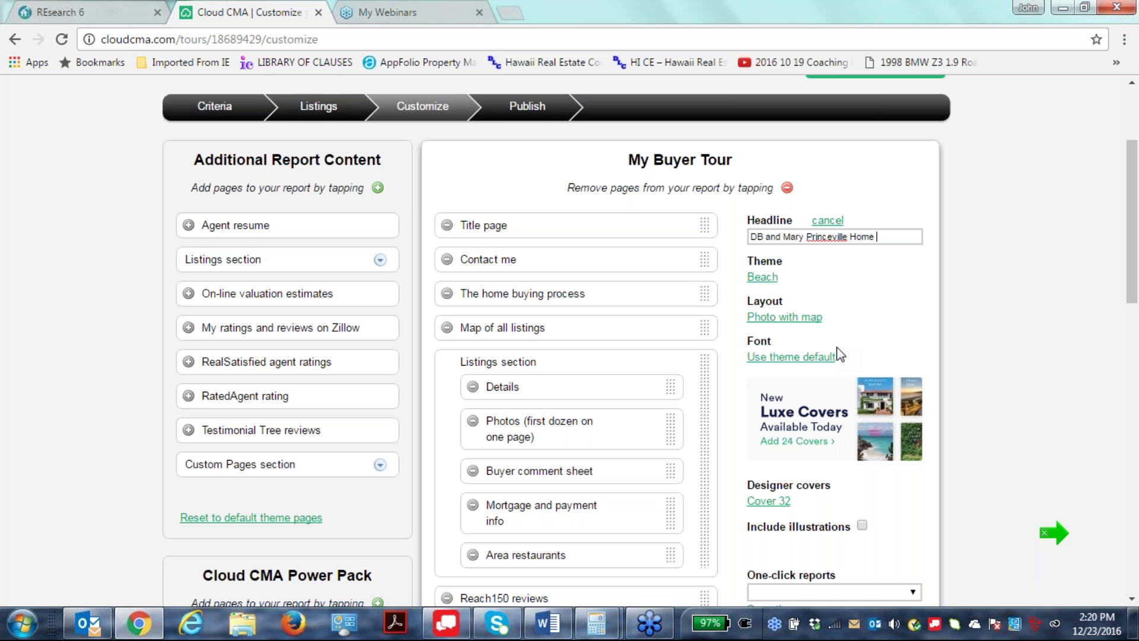
text( sowing)
click(882, 232)
key(BackSpace)
key(BackSpace)
text(Sho)
Publish the customized buyer tour report.
scroll(902, 463, down, 2)
scroll(960, 478, down, 5)
scroll(966, 435, up, 10)
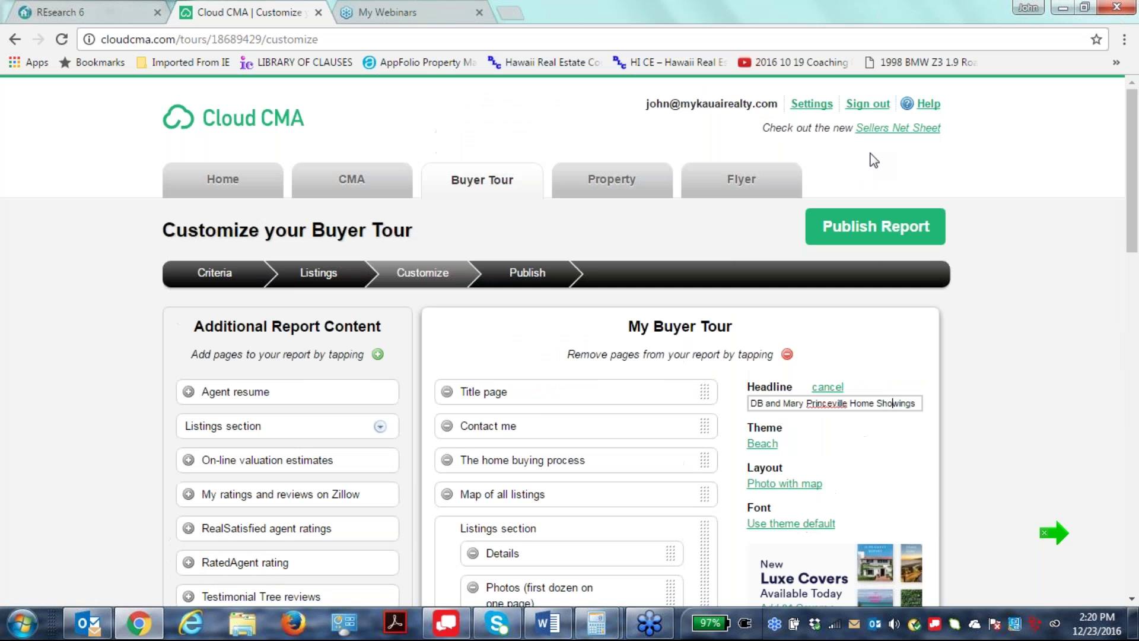
click(887, 231)
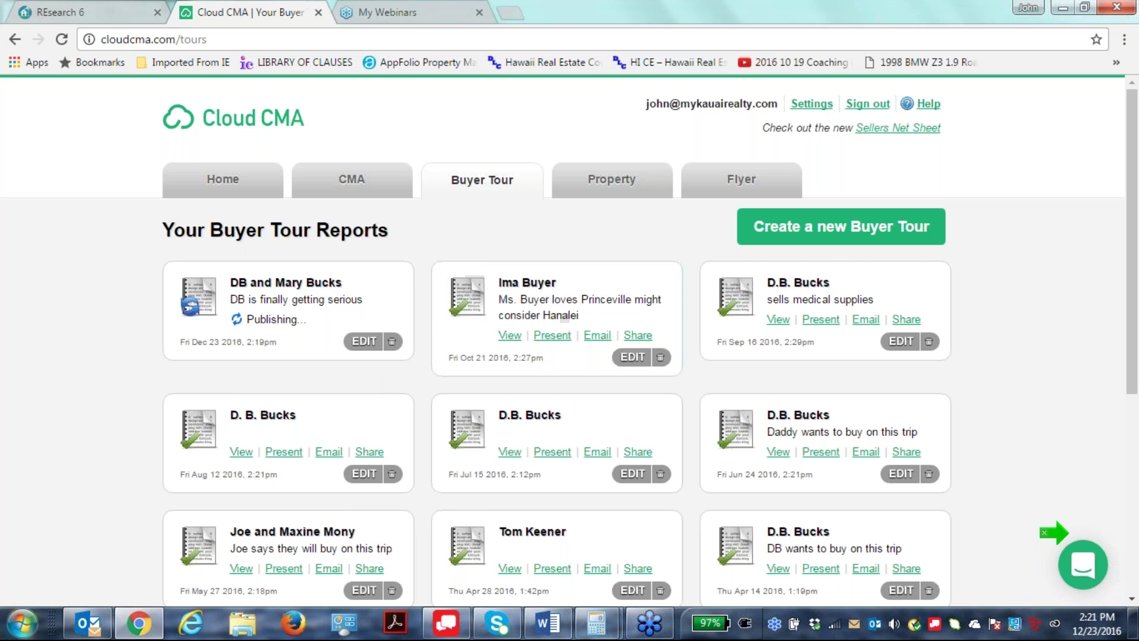
Leave the new tour publishing in Cloud CMA and switch to Outlook.
click(83, 627)
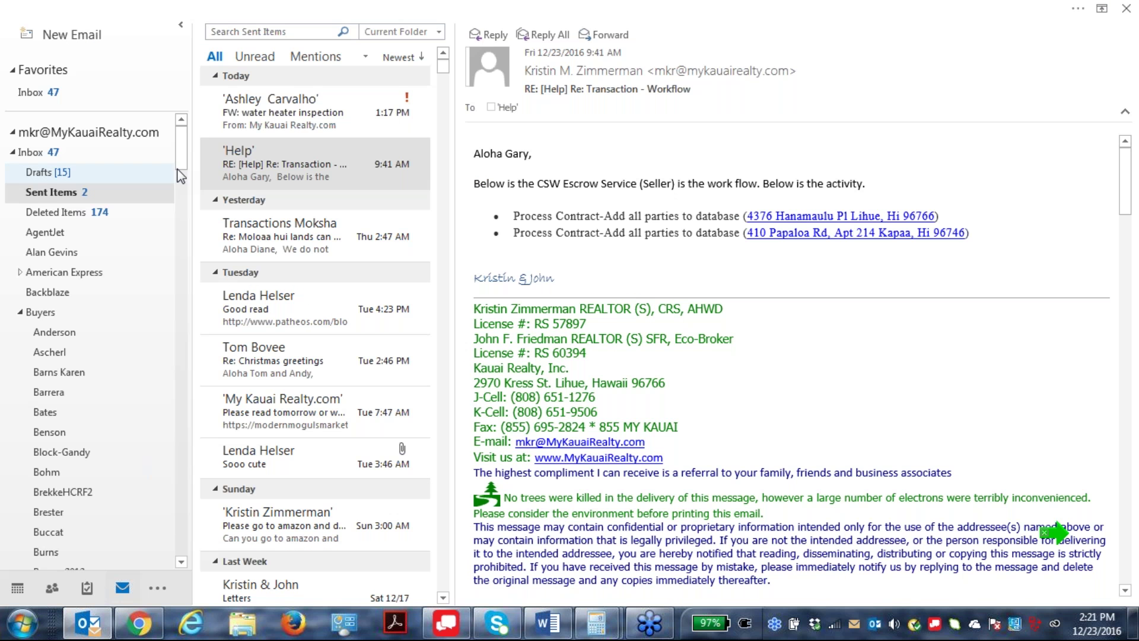
click(38, 95)
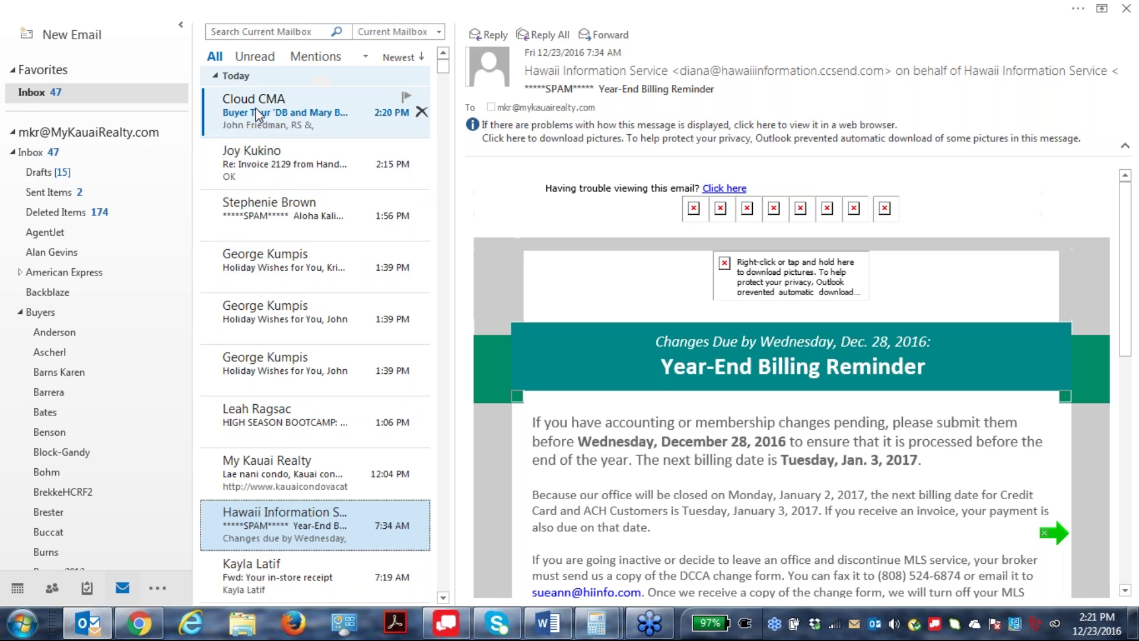
double_click(259, 112)
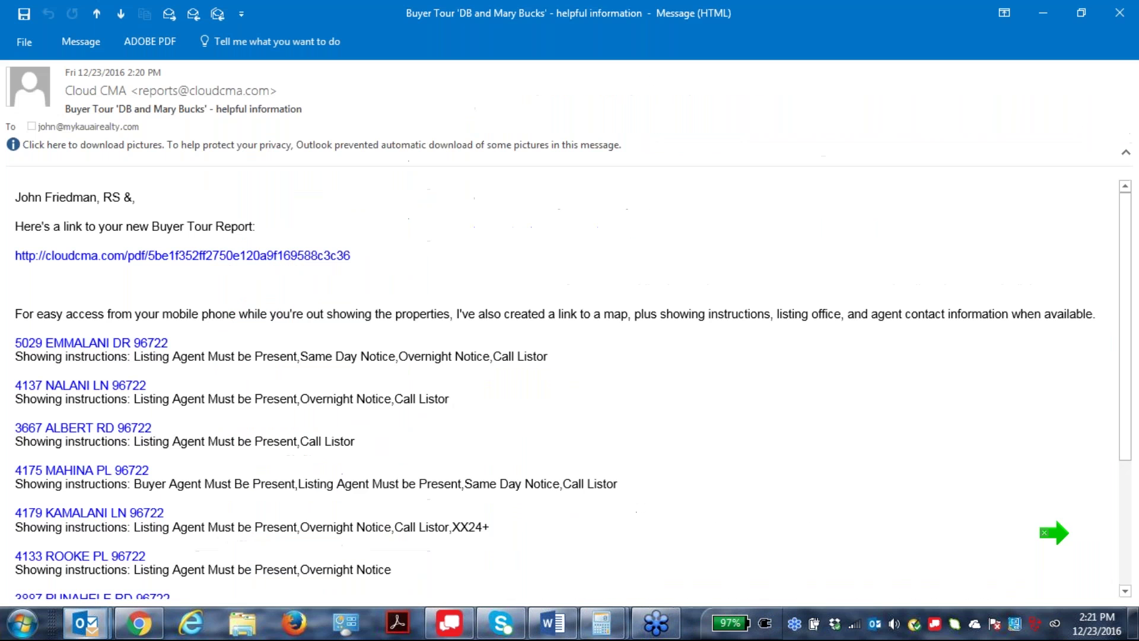
click(265, 264)
scroll(821, 390, down, 3)
scroll(821, 390, down, 1)
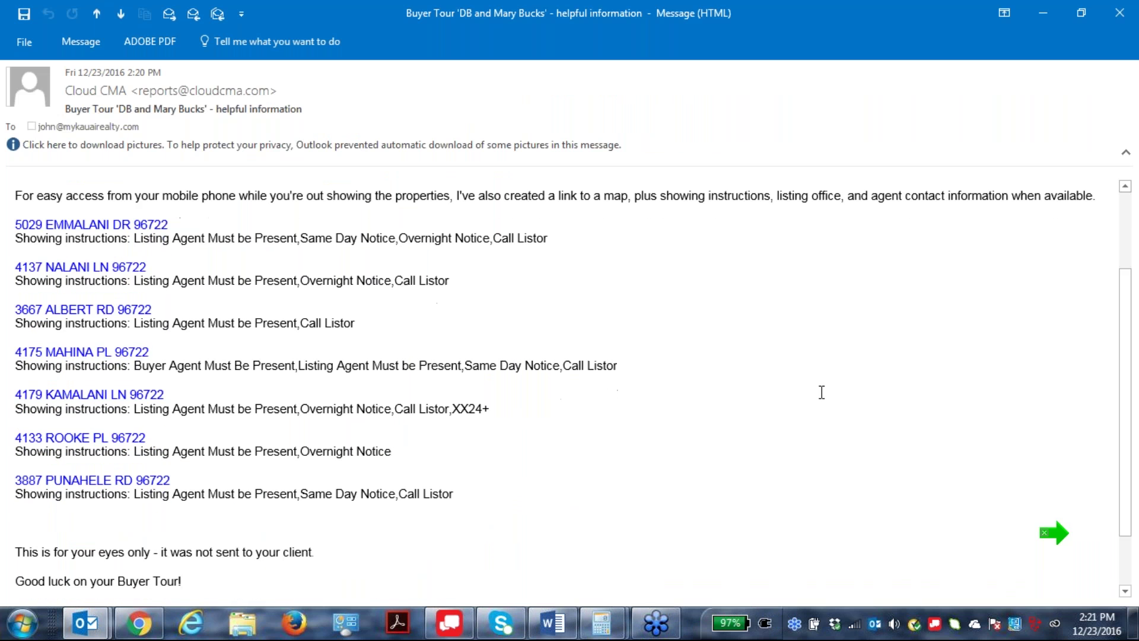
click(54, 393)
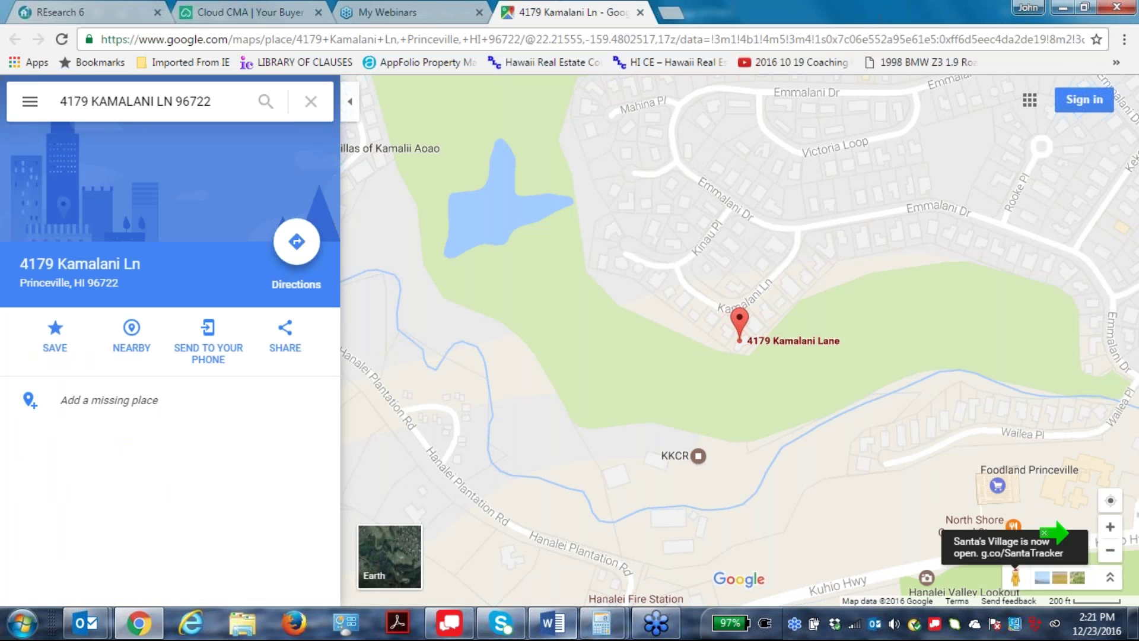
mouse_move(566, 630)
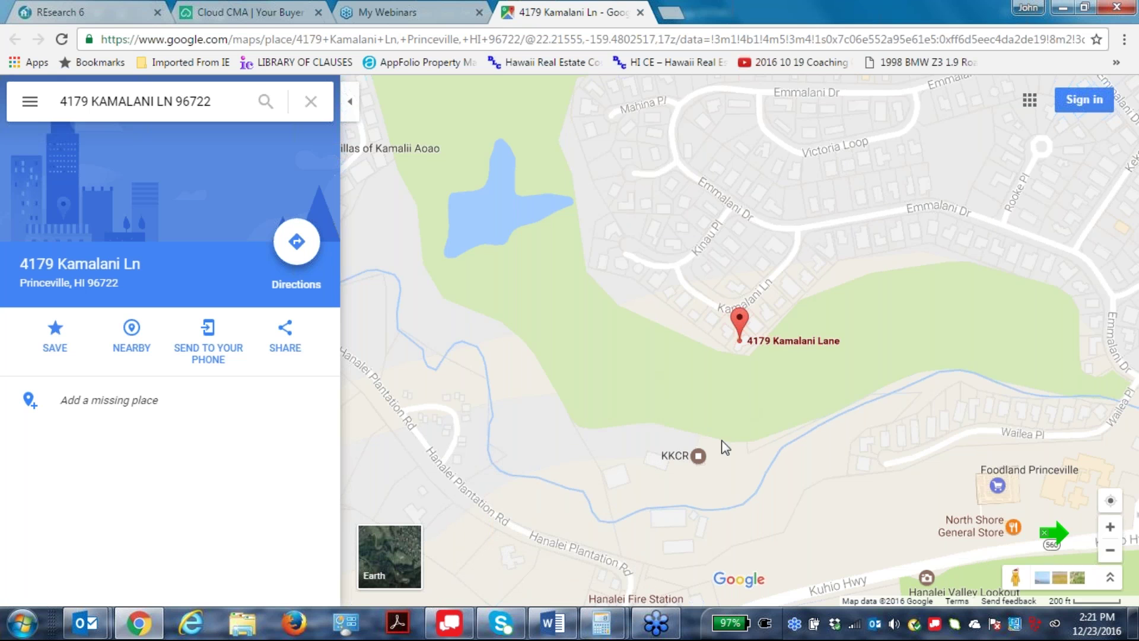
mouse_move(828, 344)
scroll(686, 430, up, 1)
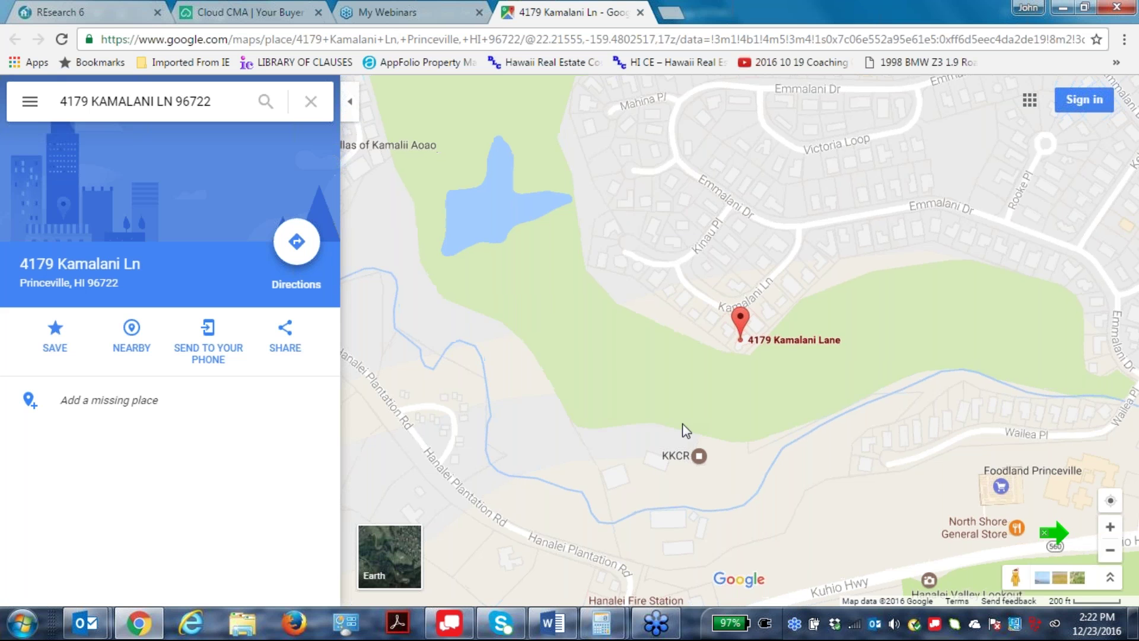
scroll(682, 426, down, 2)
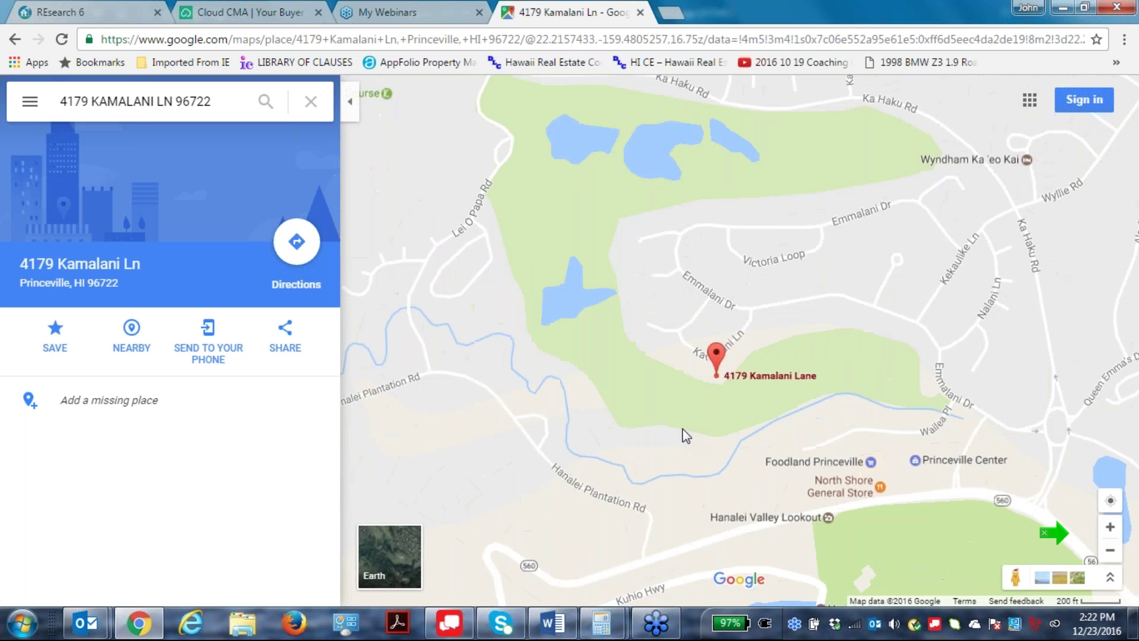
scroll(682, 433, down, 2)
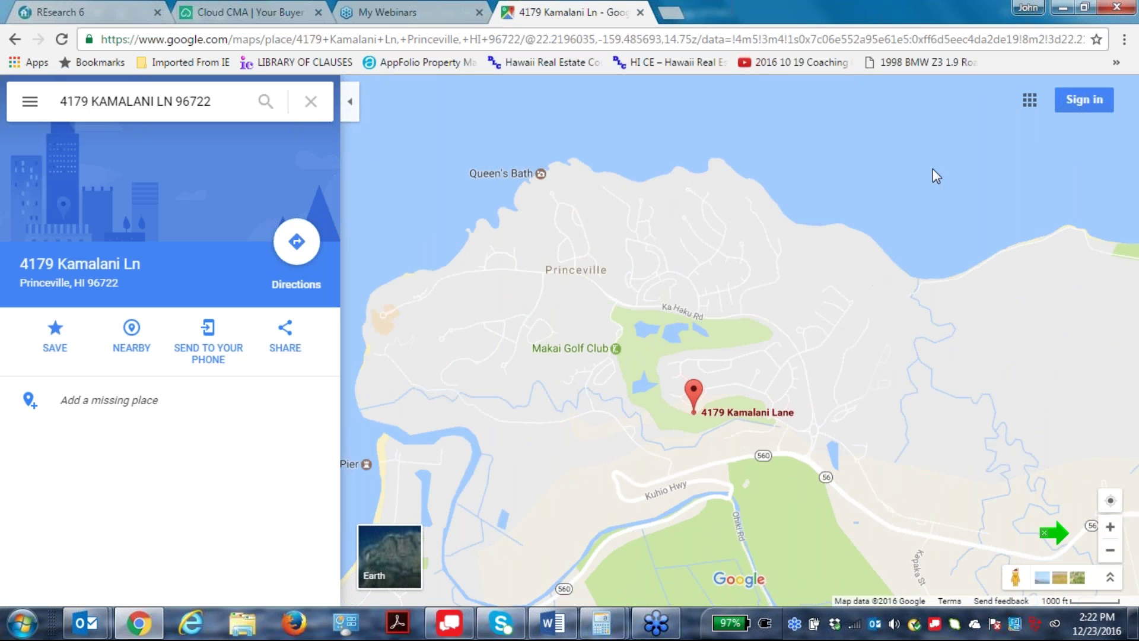
click(640, 13)
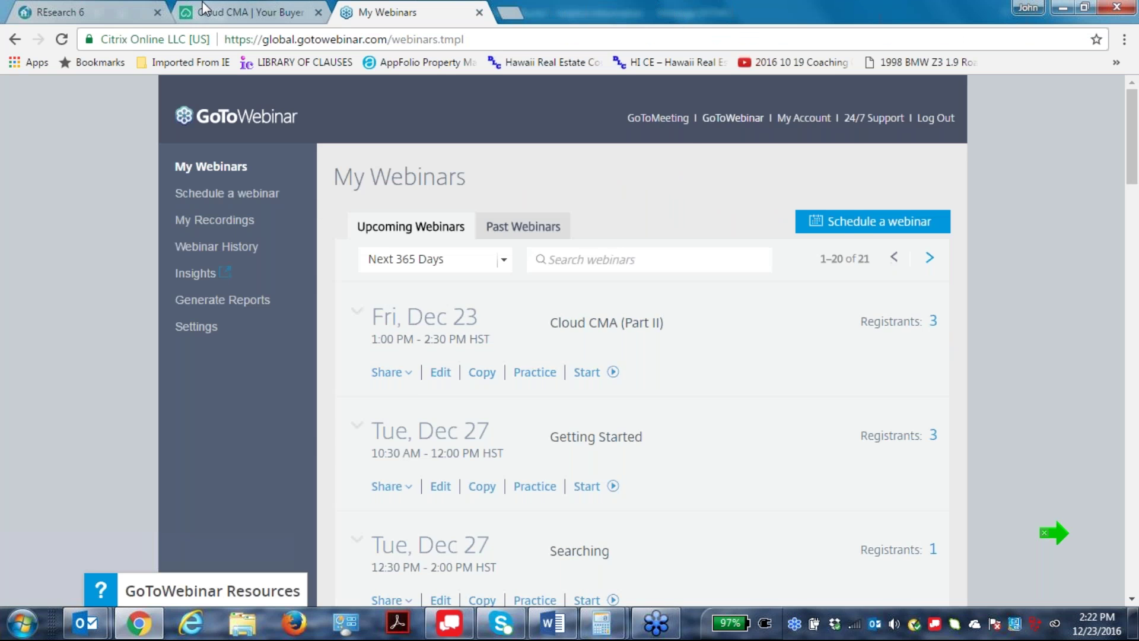
Present the newest buyer tour full screen on its cover slide, with developer tools closed.
click(213, 10)
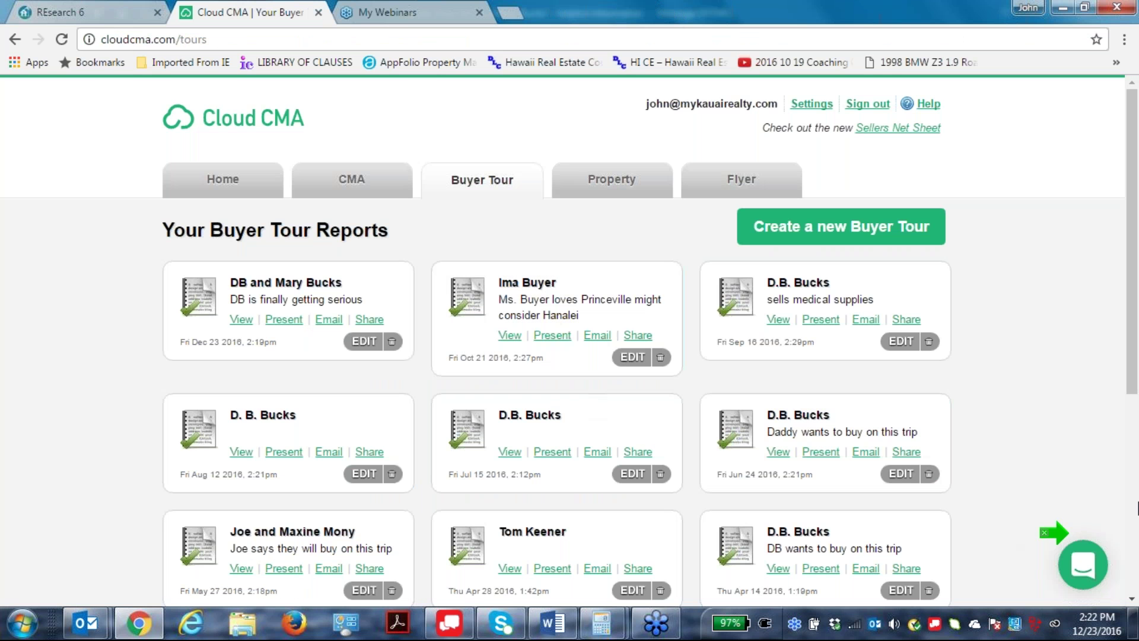
click(284, 318)
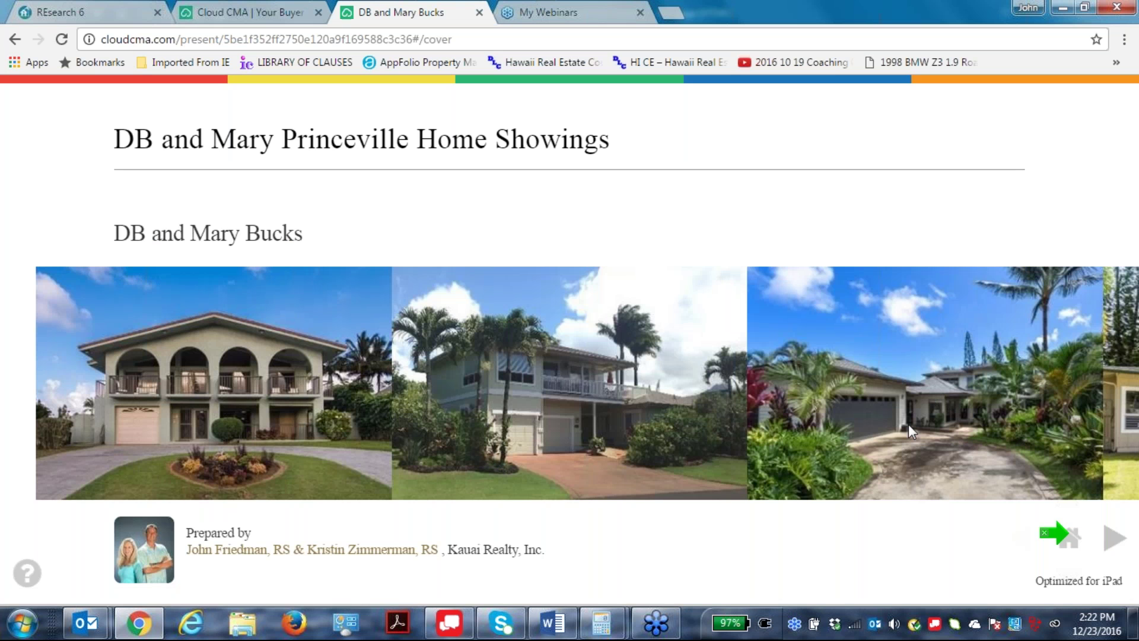
key(F11)
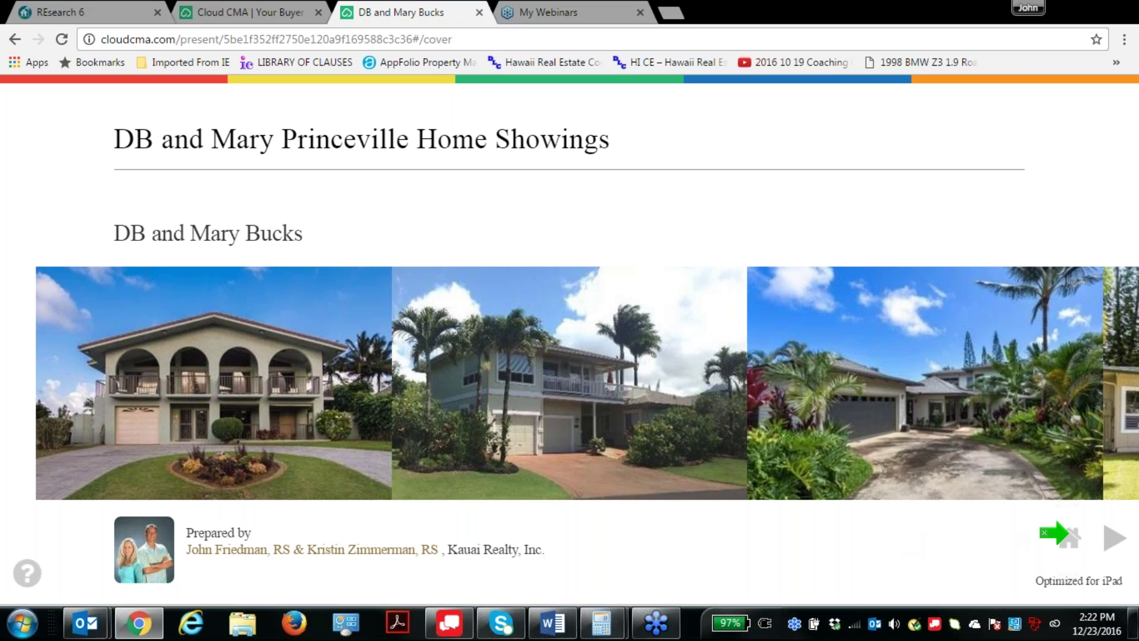
key(F12)
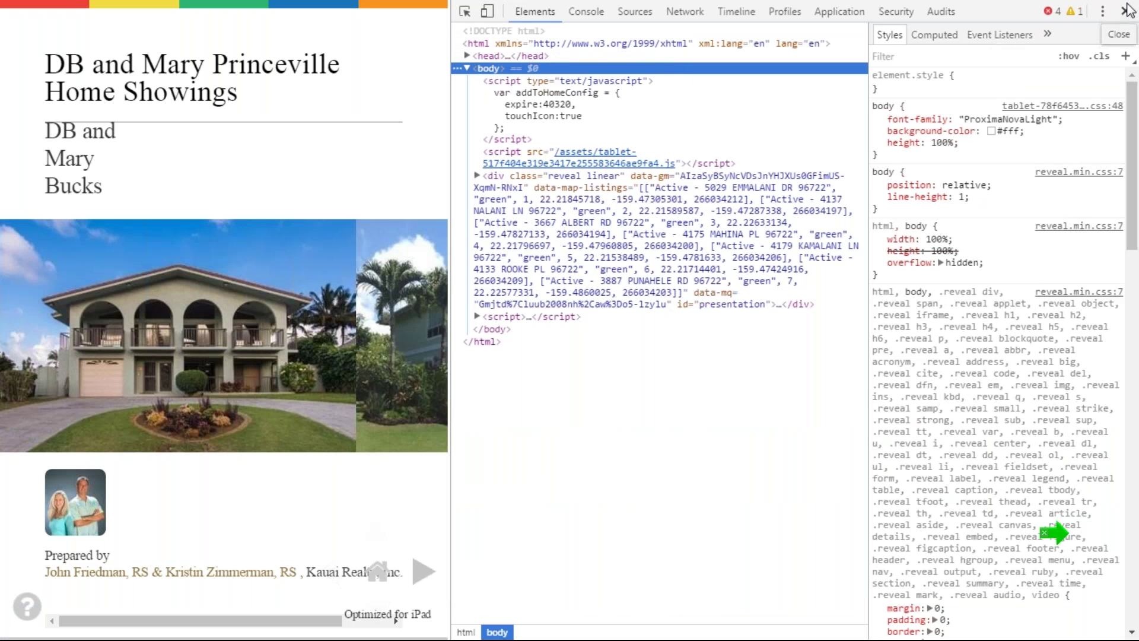
click(1121, 11)
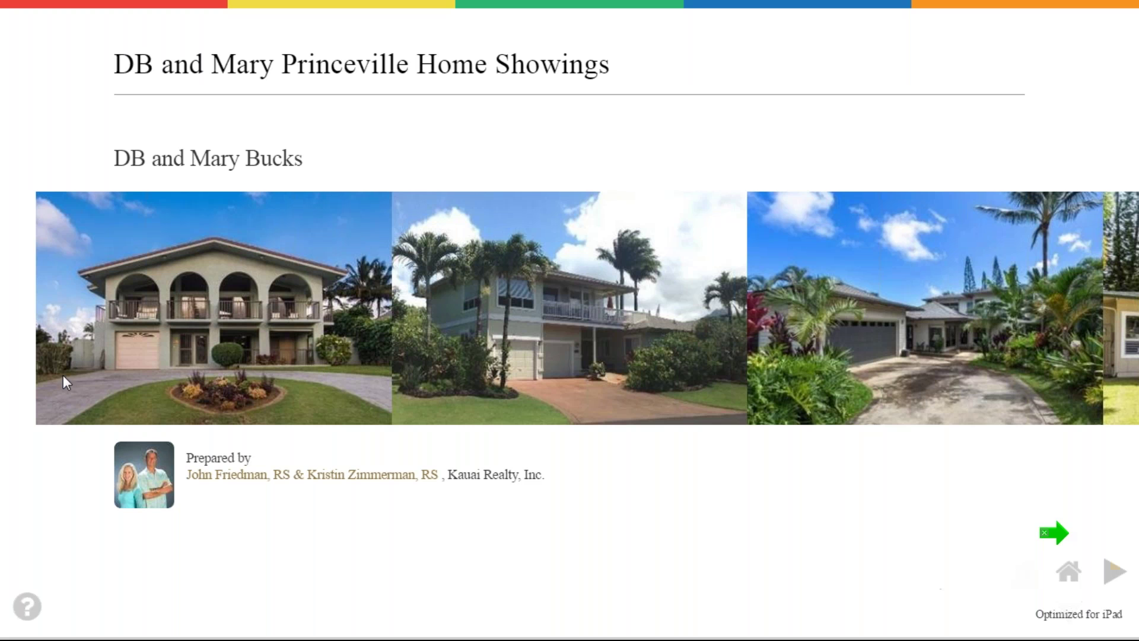
drag(919, 370, 953, 394)
click(1115, 573)
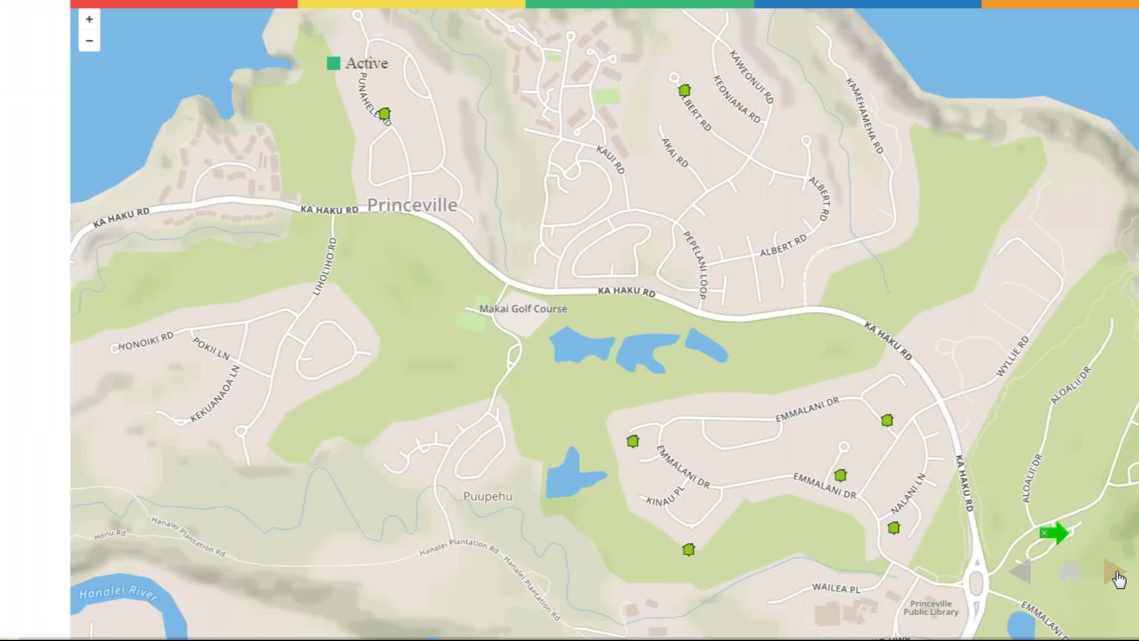
scroll(884, 482, down, 2)
scroll(884, 482, down, 1)
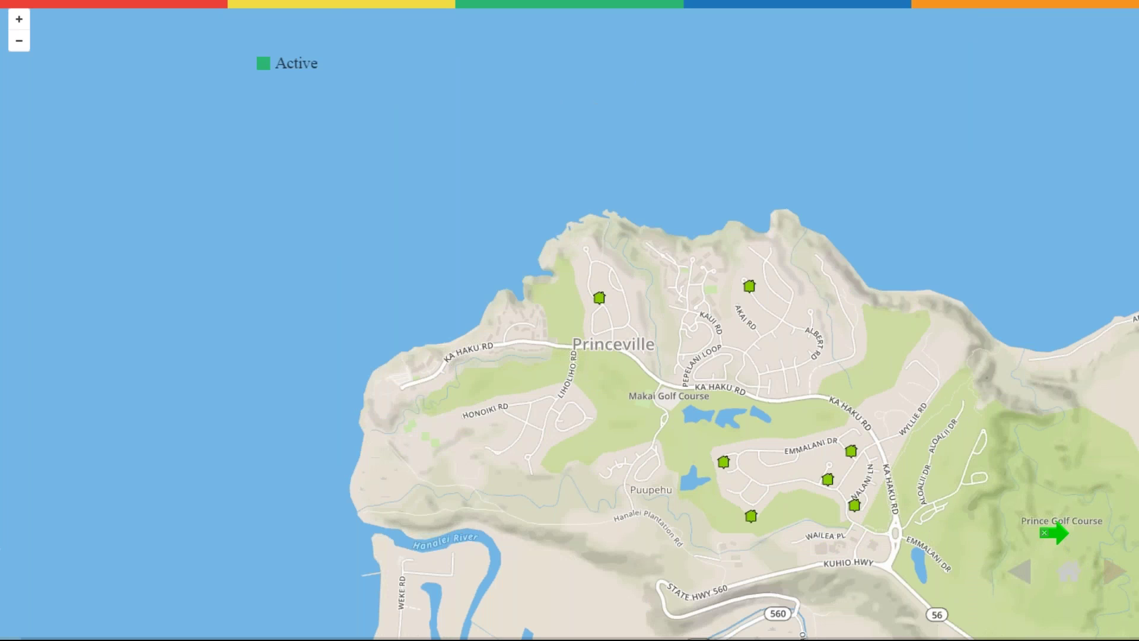
click(1112, 574)
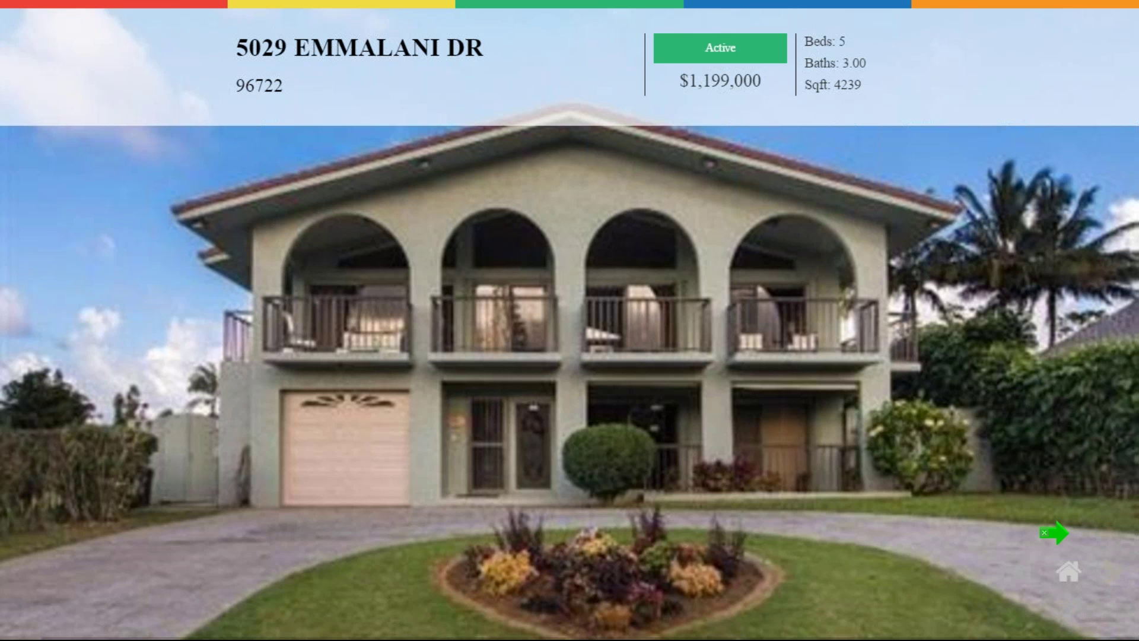
click(1112, 573)
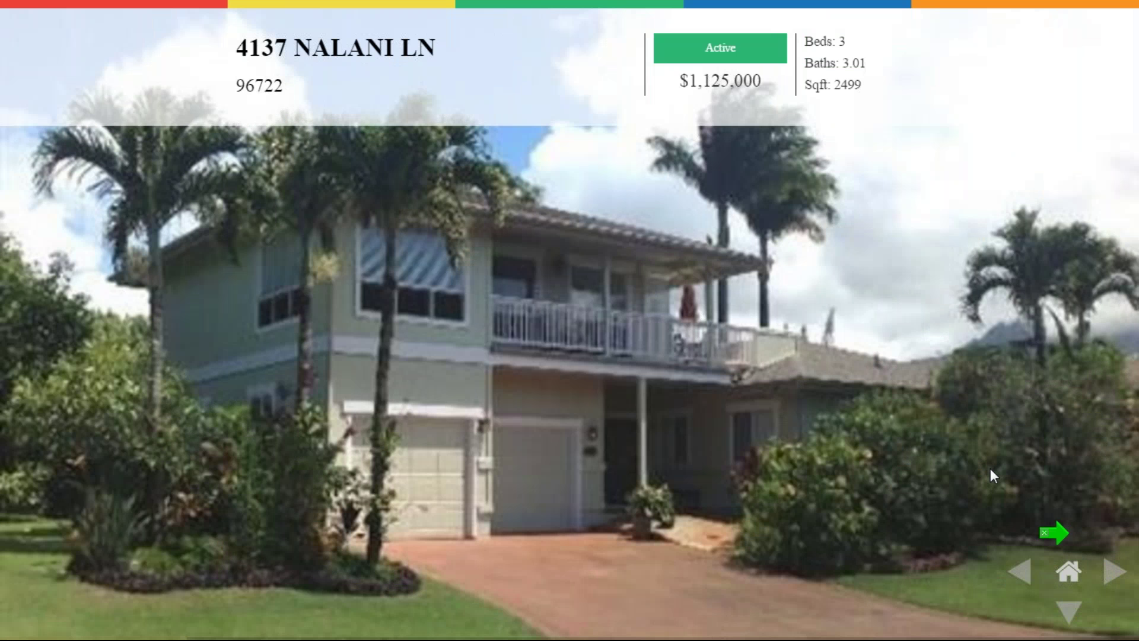
click(1071, 613)
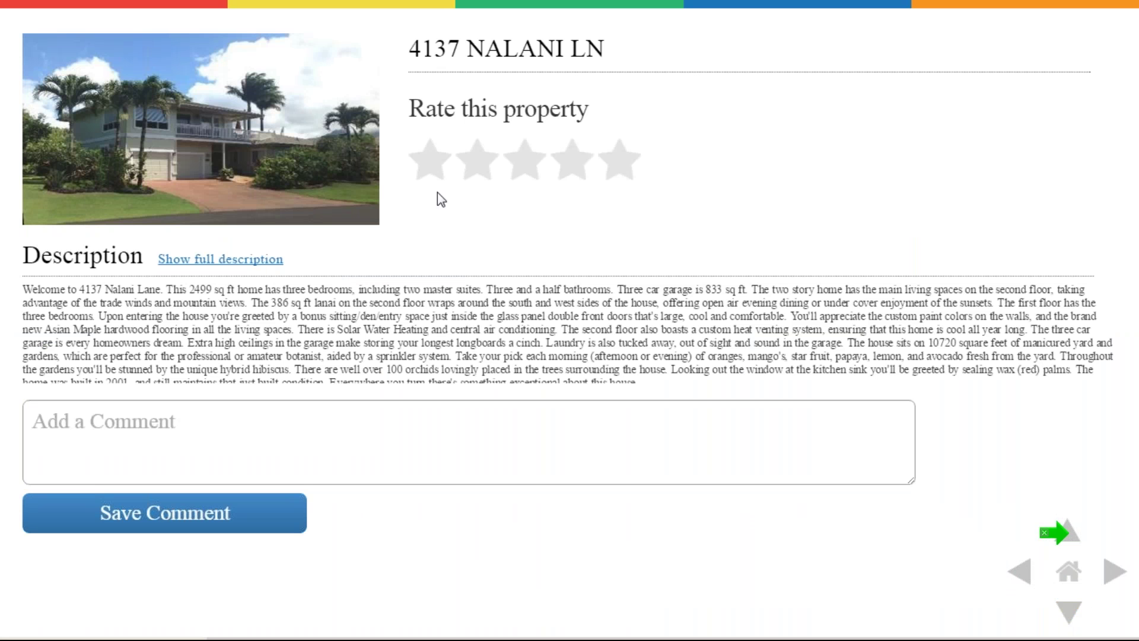
click(176, 419)
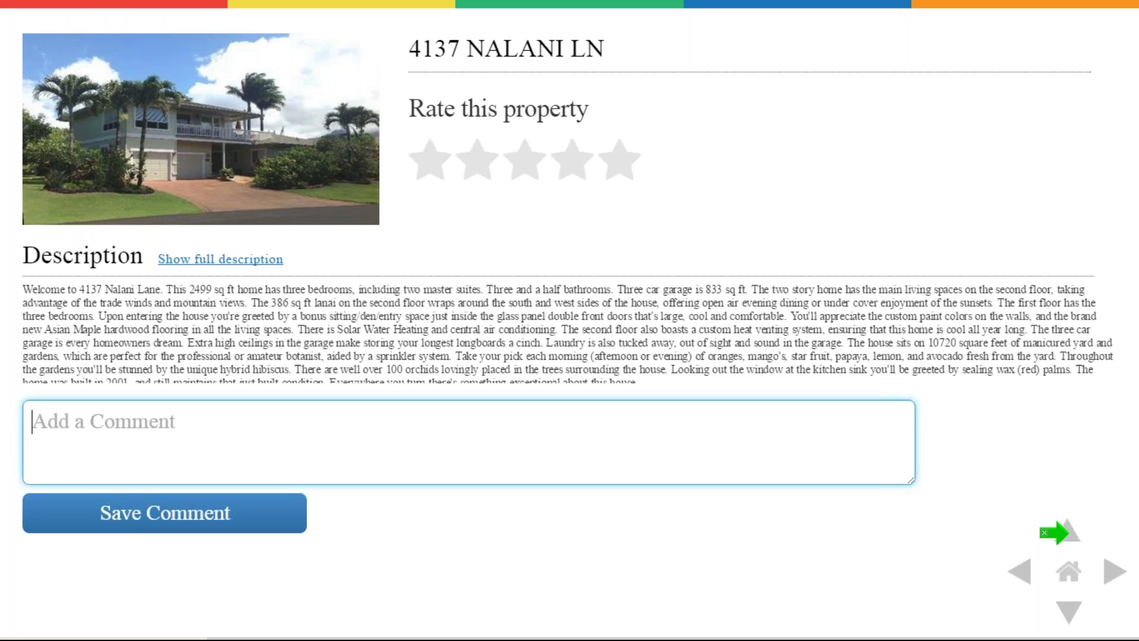
text(I loved this Mary said it looked like a Jail! )
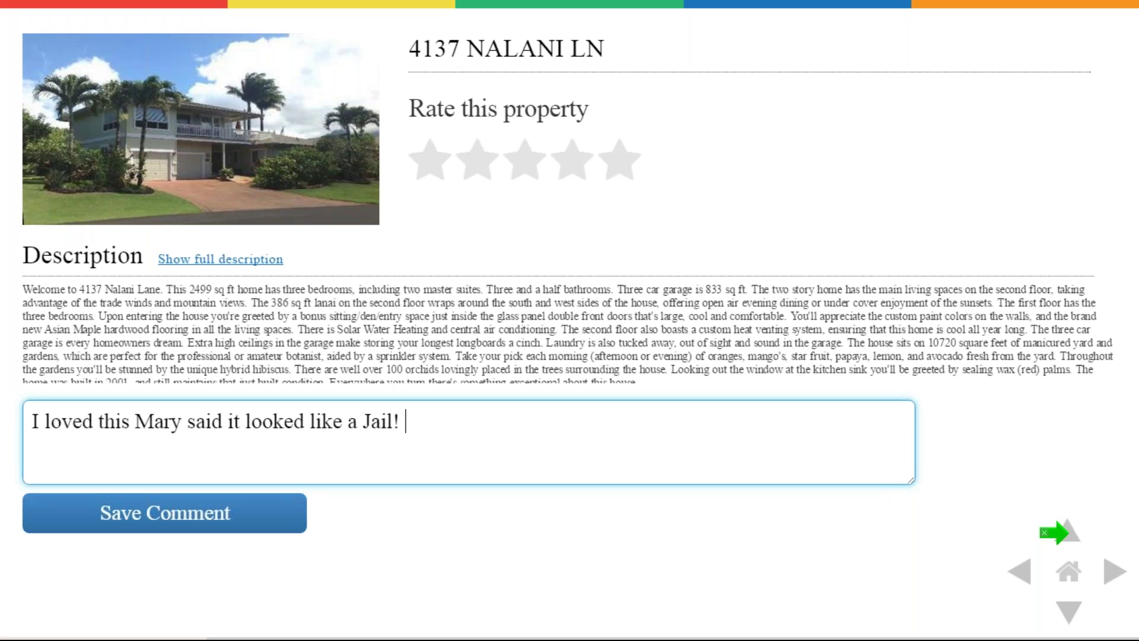
text(i guess th)
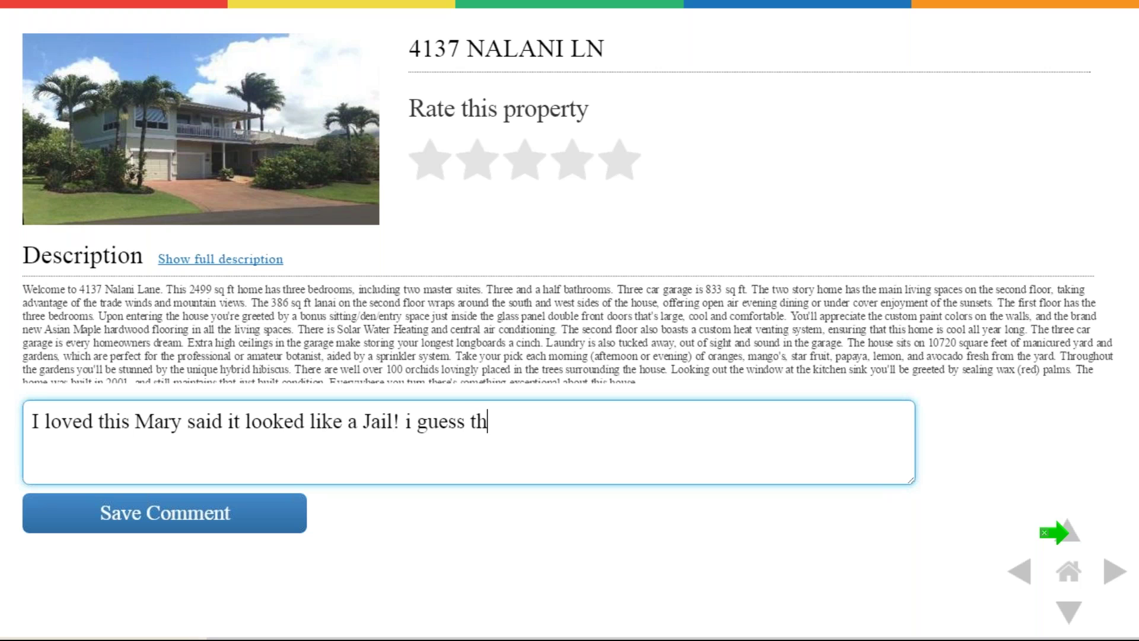
text(at means no)
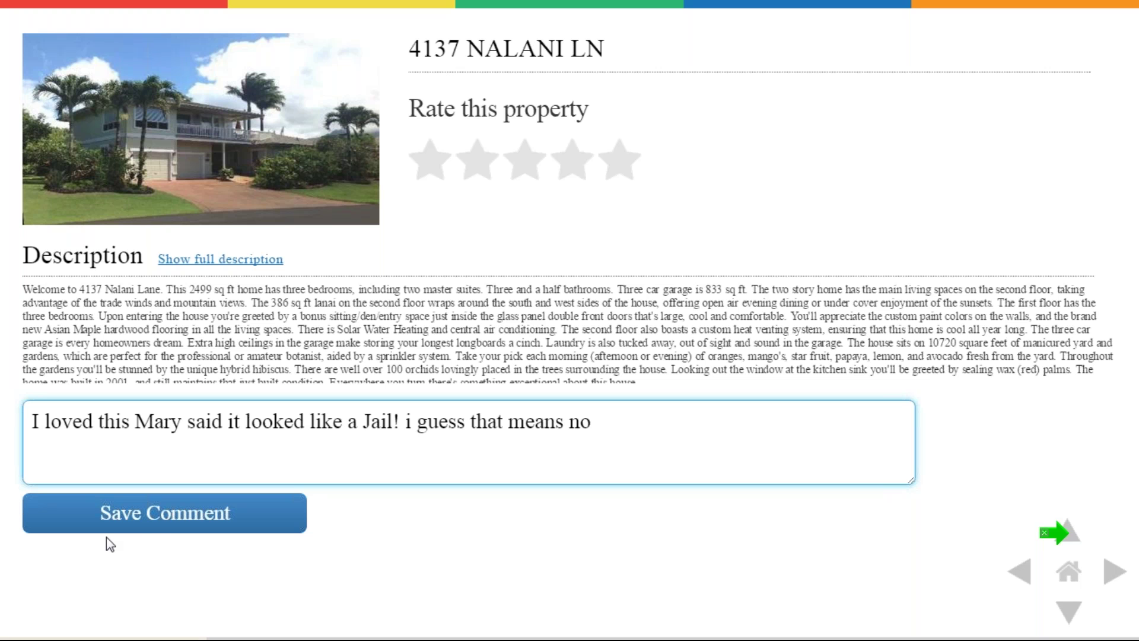
click(150, 517)
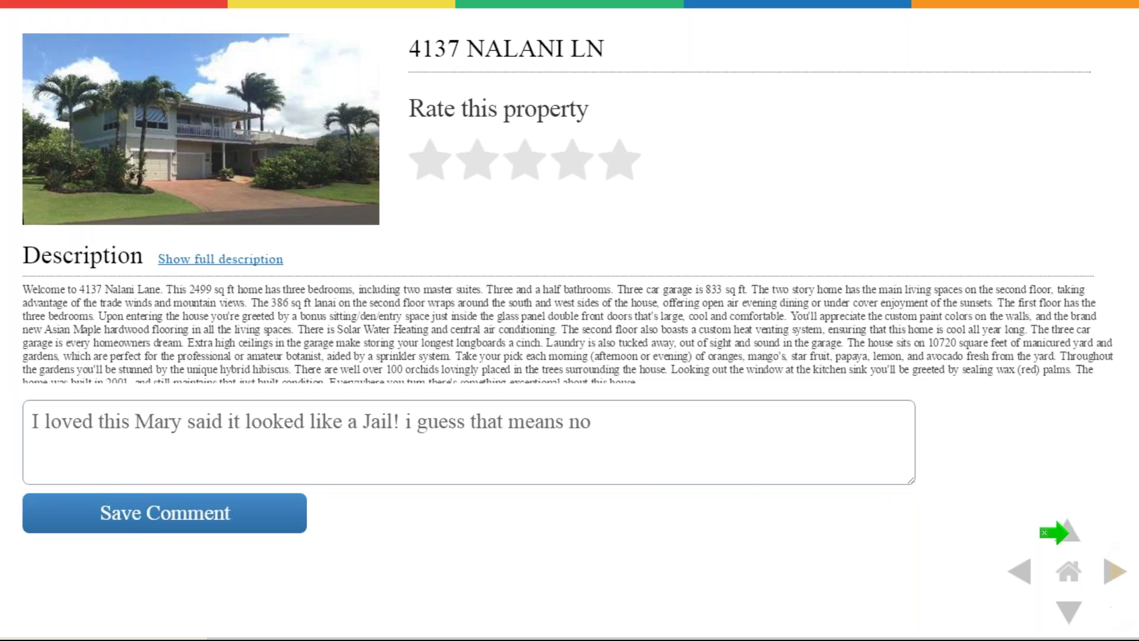
click(1111, 575)
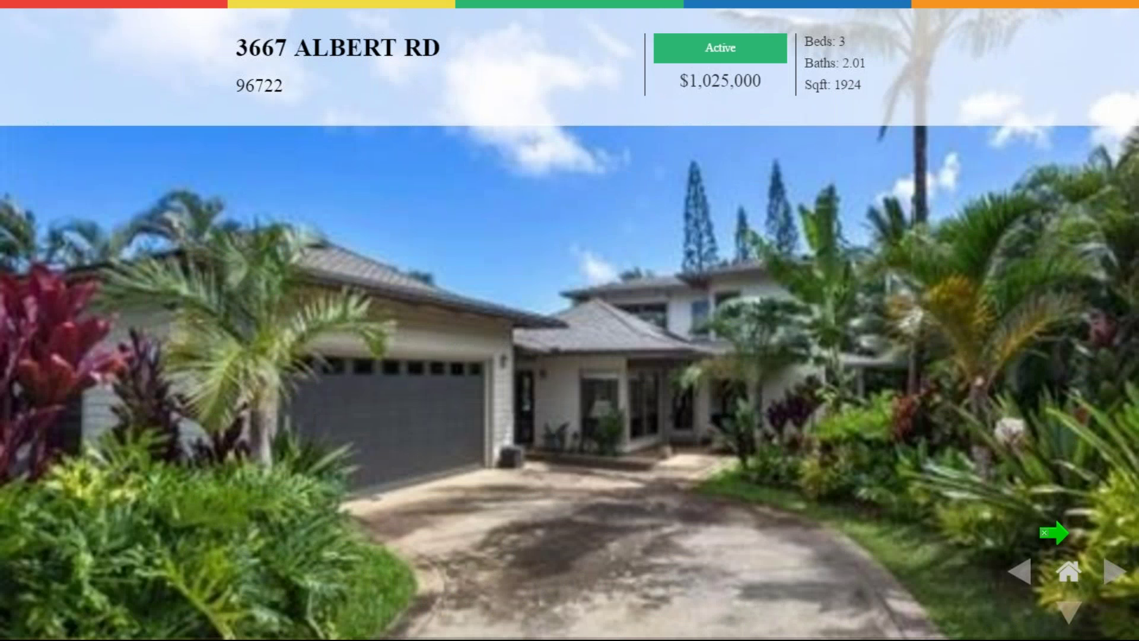
click(1071, 620)
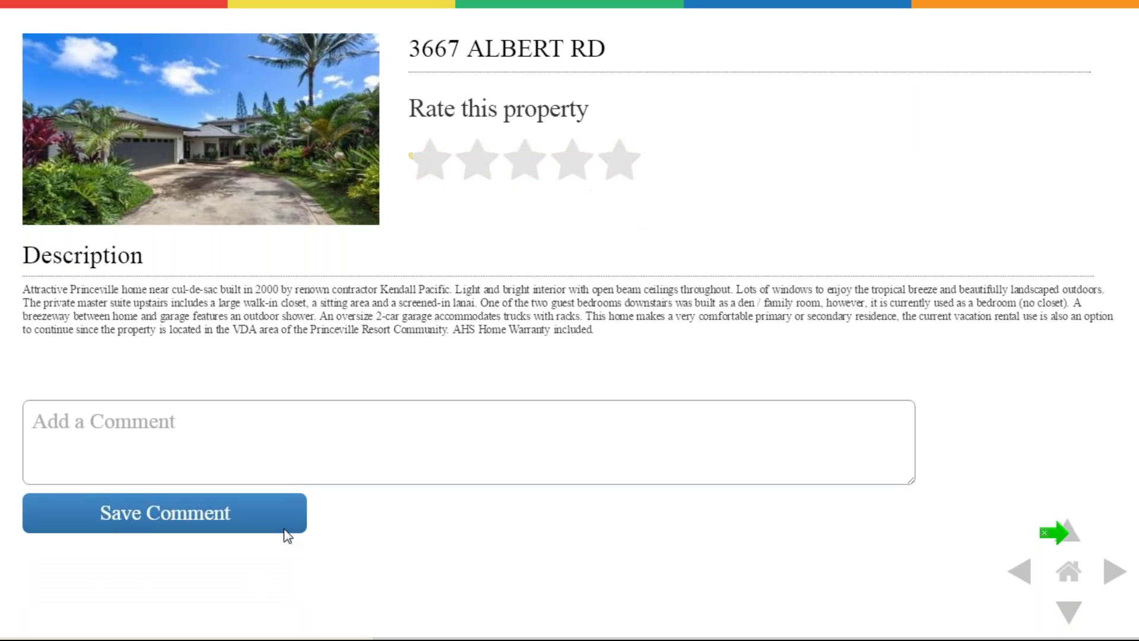
click(625, 166)
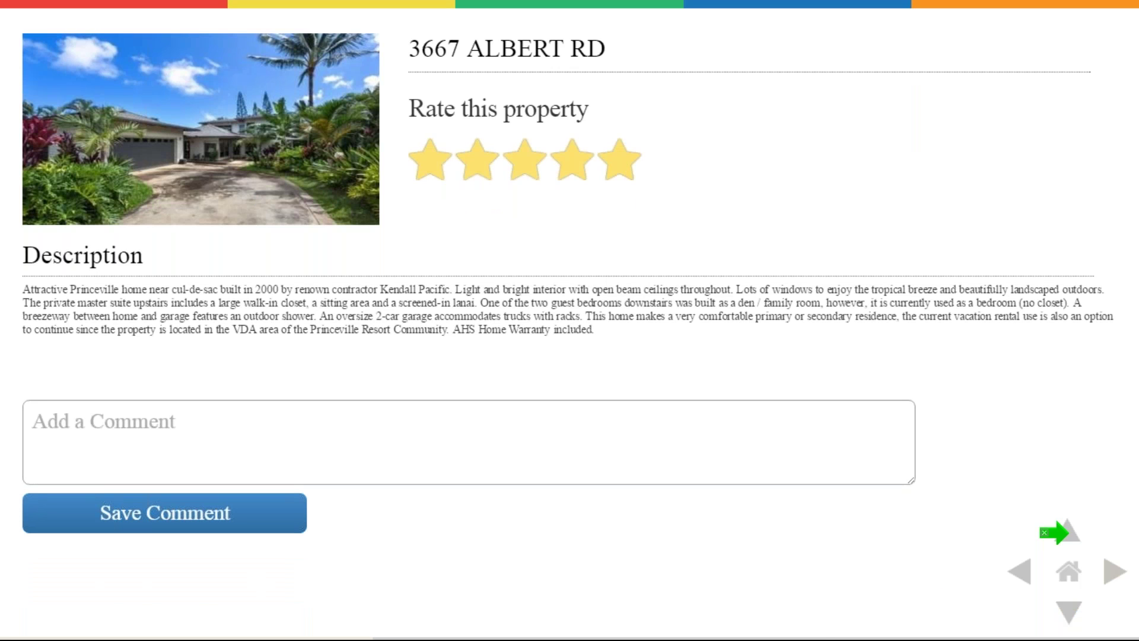
click(1069, 615)
click(1070, 615)
scroll(653, 569, down, 3)
scroll(580, 550, down, 5)
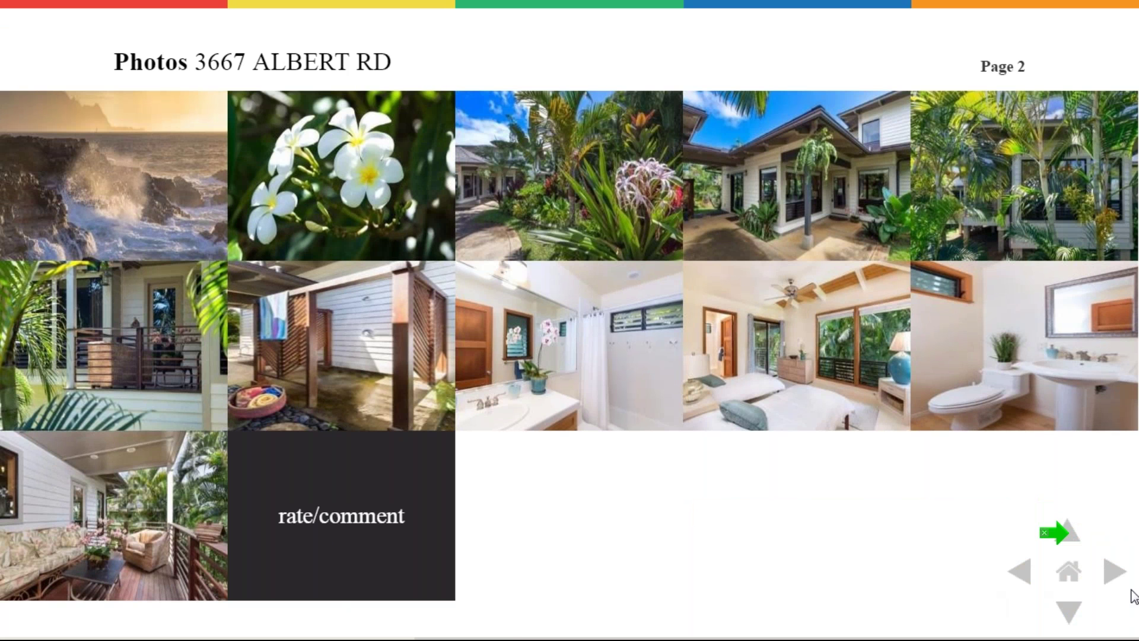
click(1114, 576)
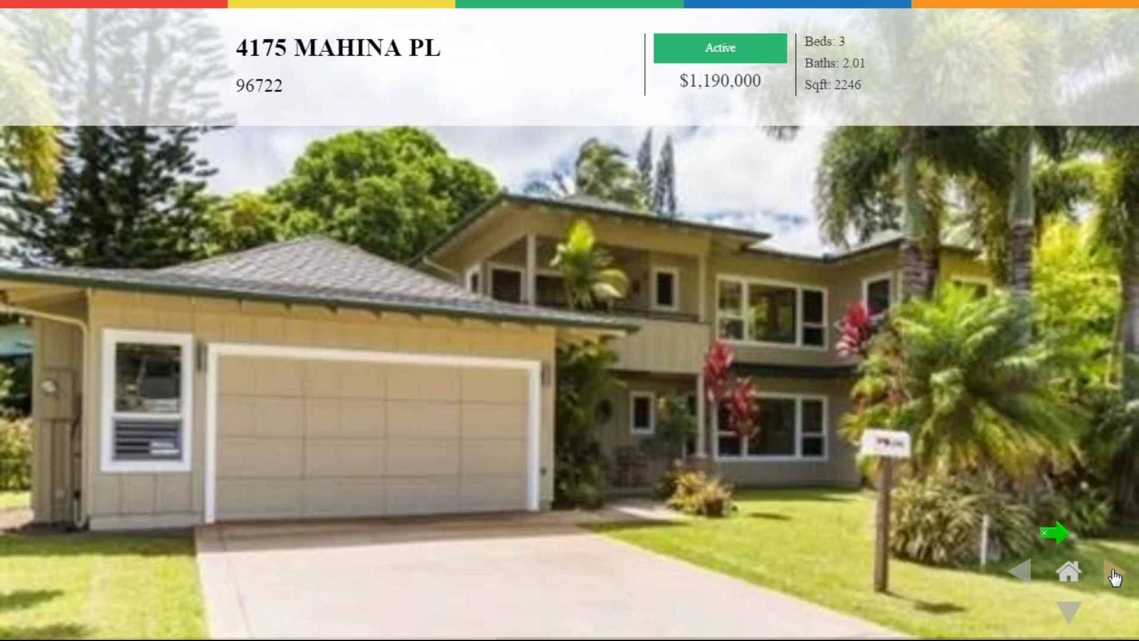
click(1114, 576)
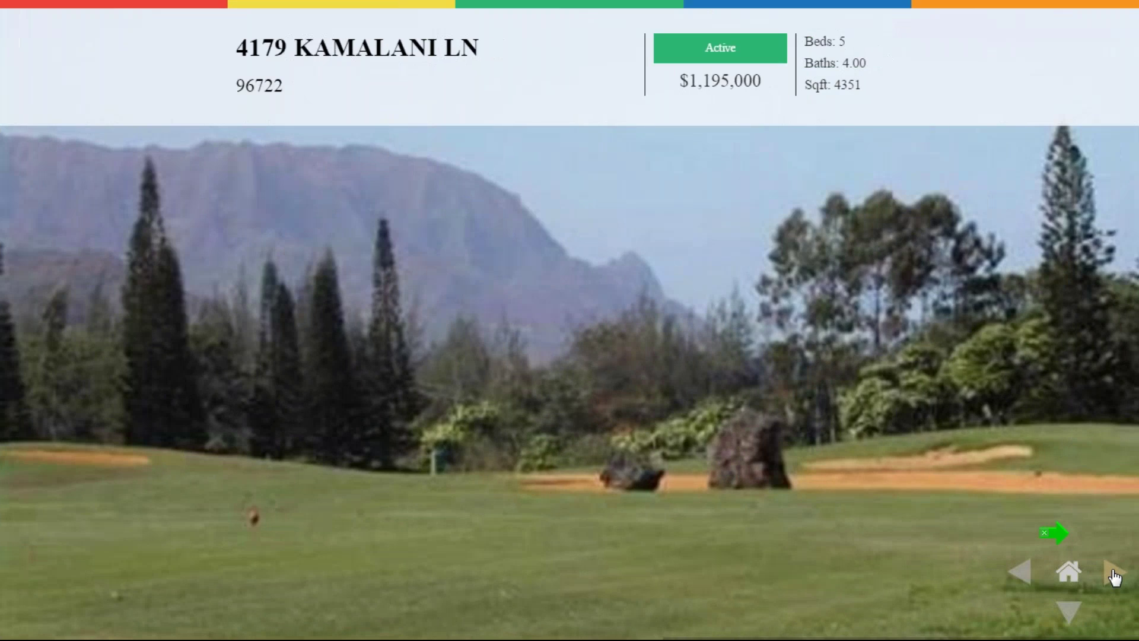
click(1114, 576)
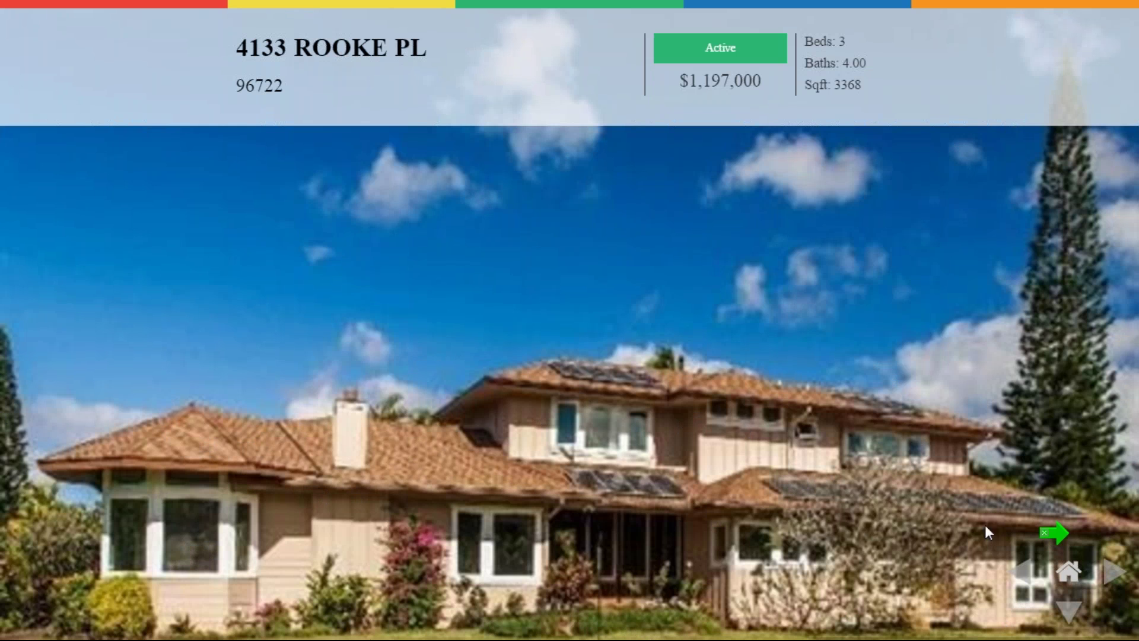
click(1068, 612)
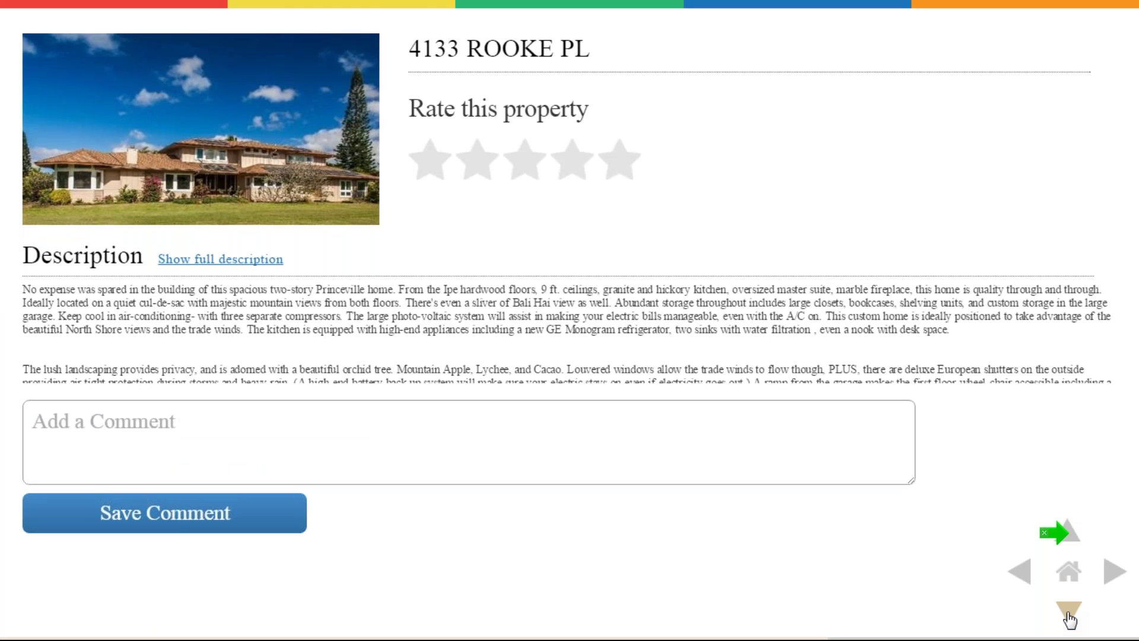
click(1068, 614)
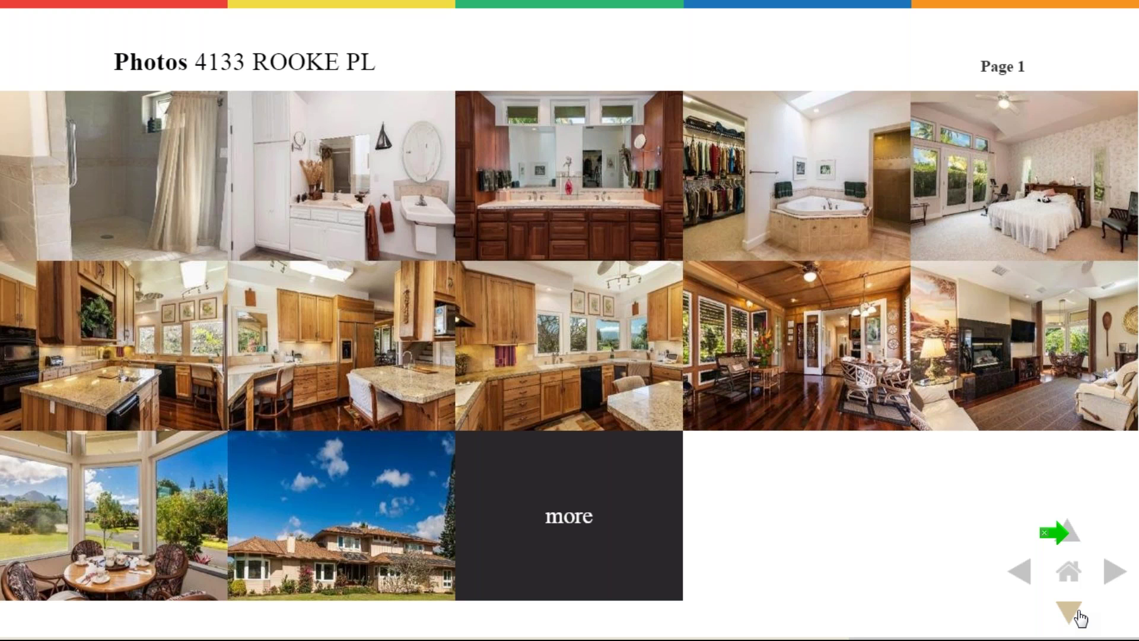
click(1069, 611)
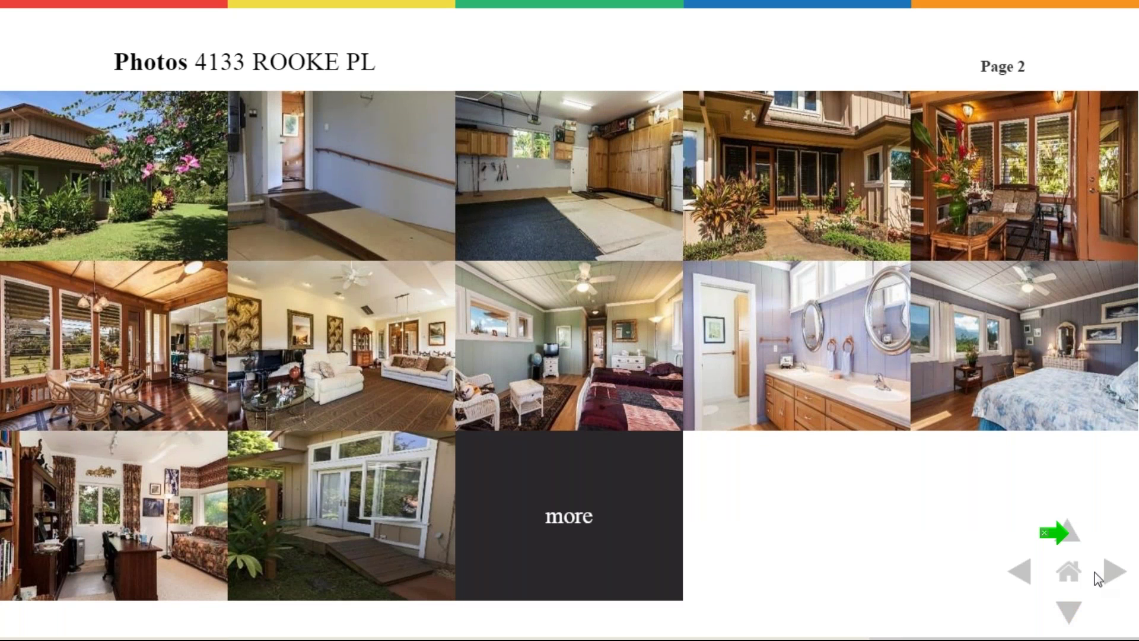
click(1113, 572)
click(1112, 573)
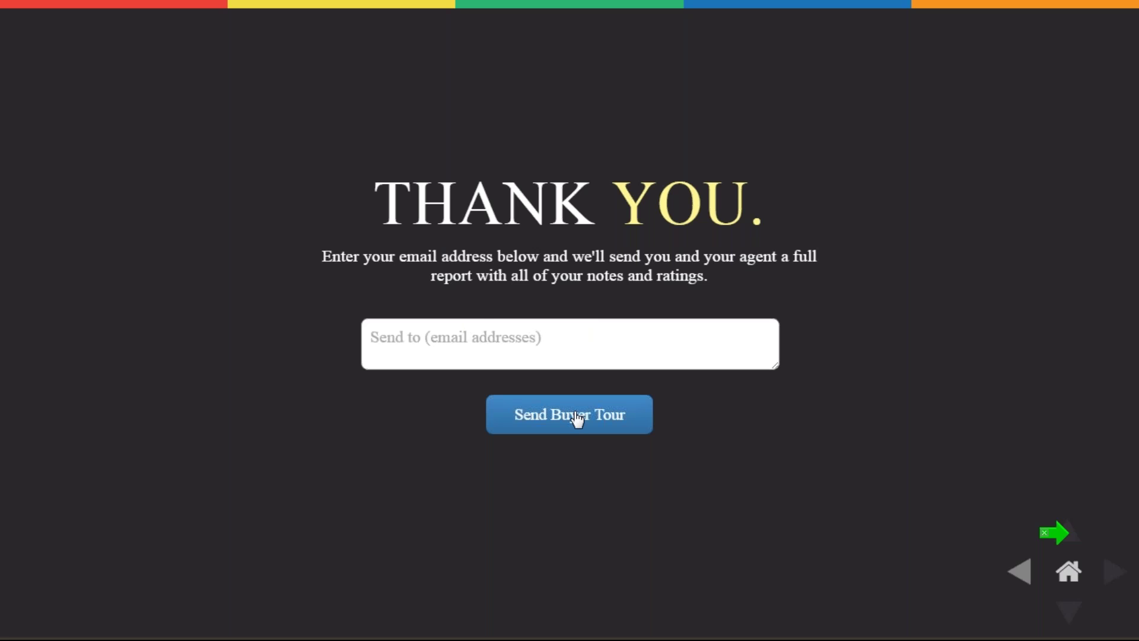
click(483, 327)
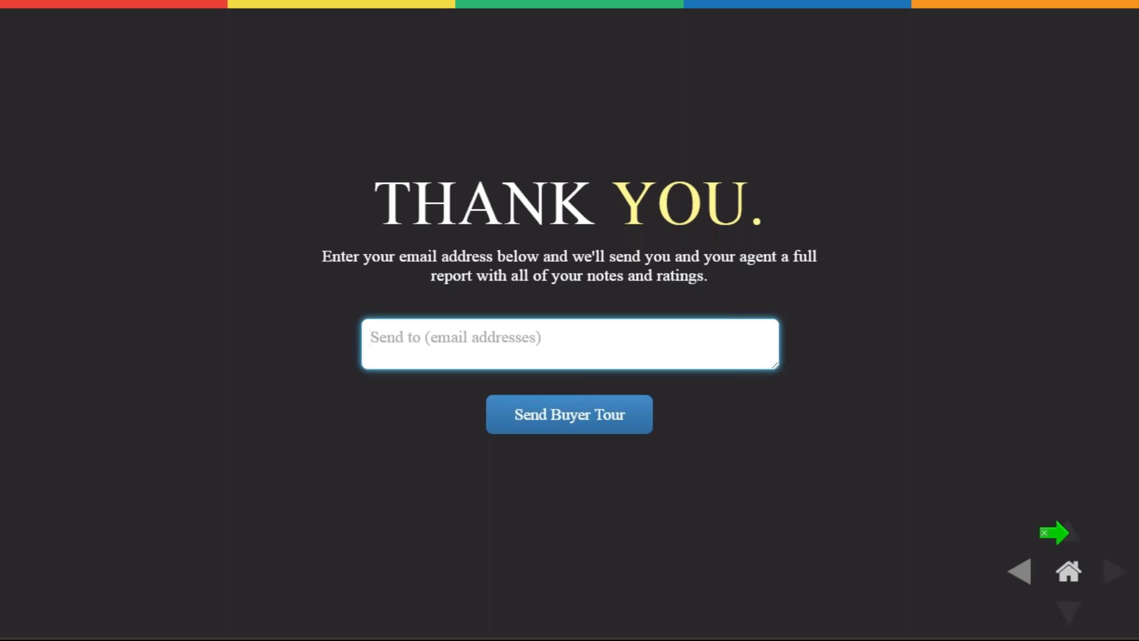
click(1027, 577)
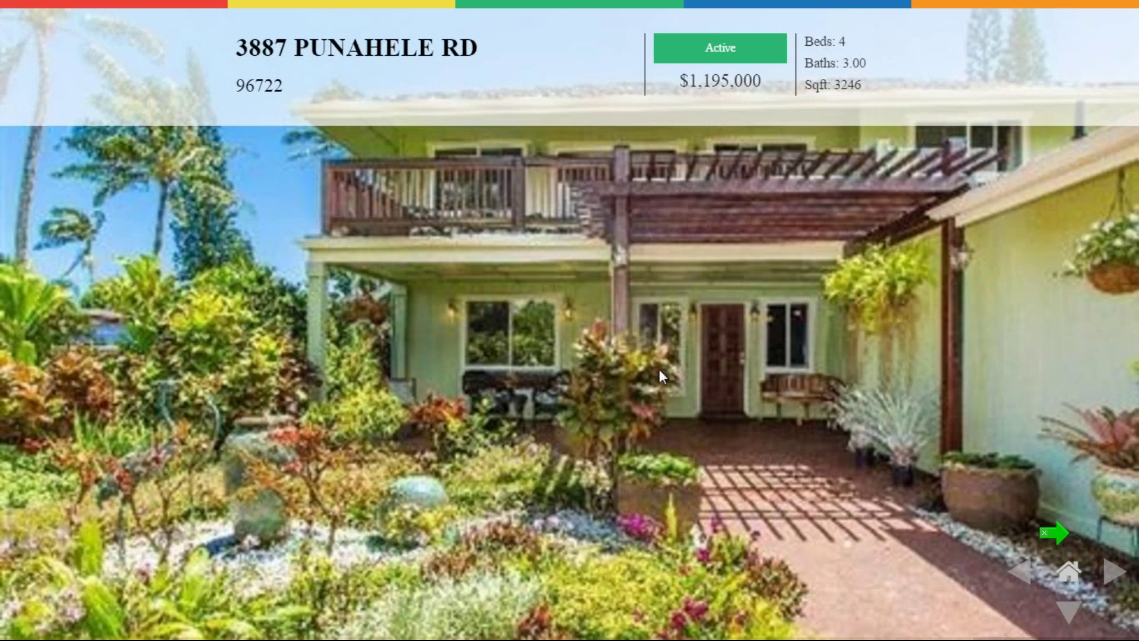
key(Escape)
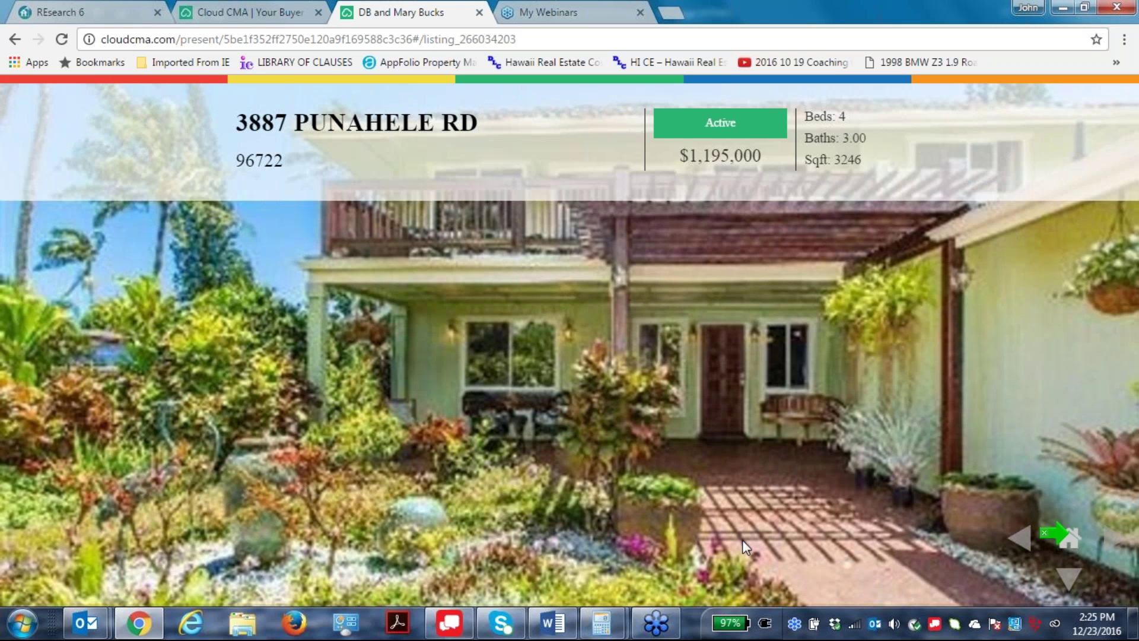
Close the presentation and use the tour's Custom email option to draft an Outlook message with the link.
click(479, 12)
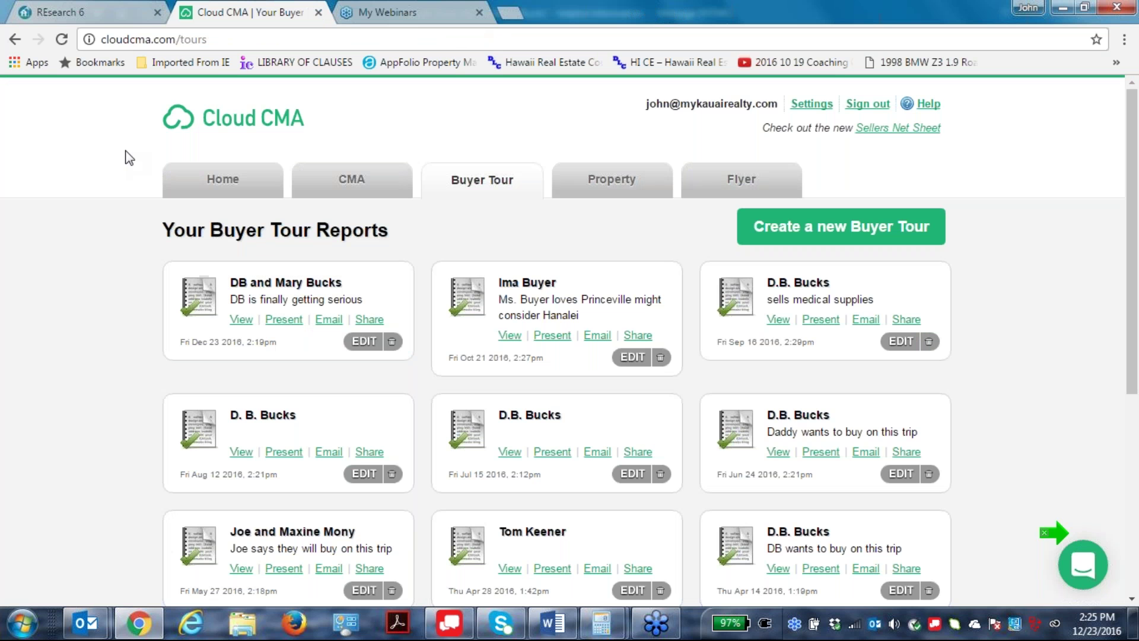
click(328, 321)
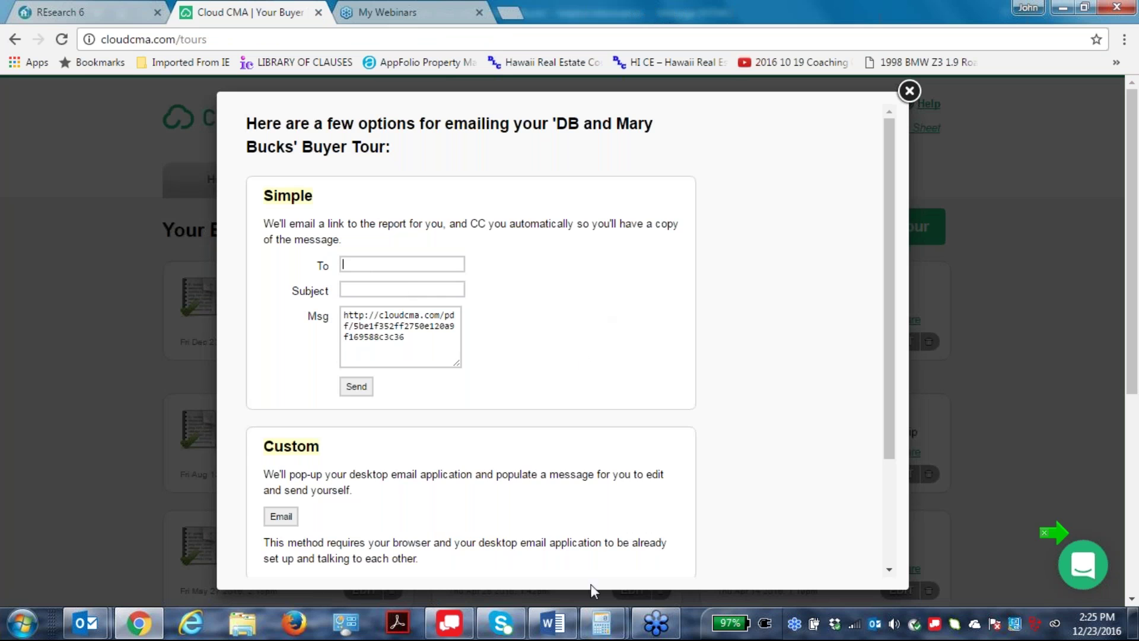
scroll(610, 549, down, 3)
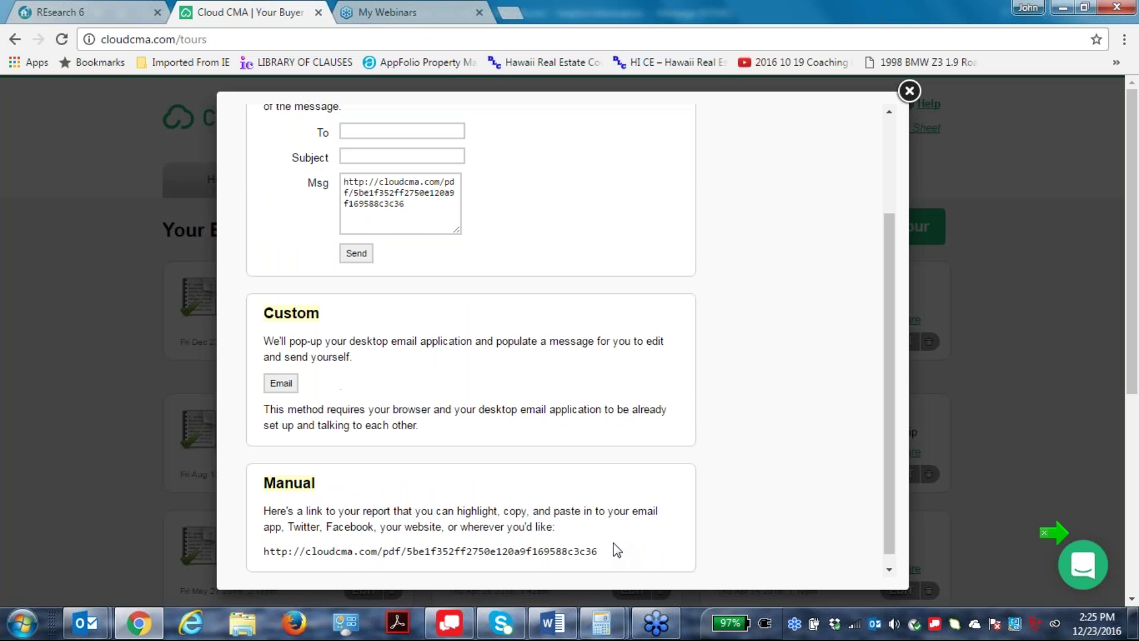
click(281, 372)
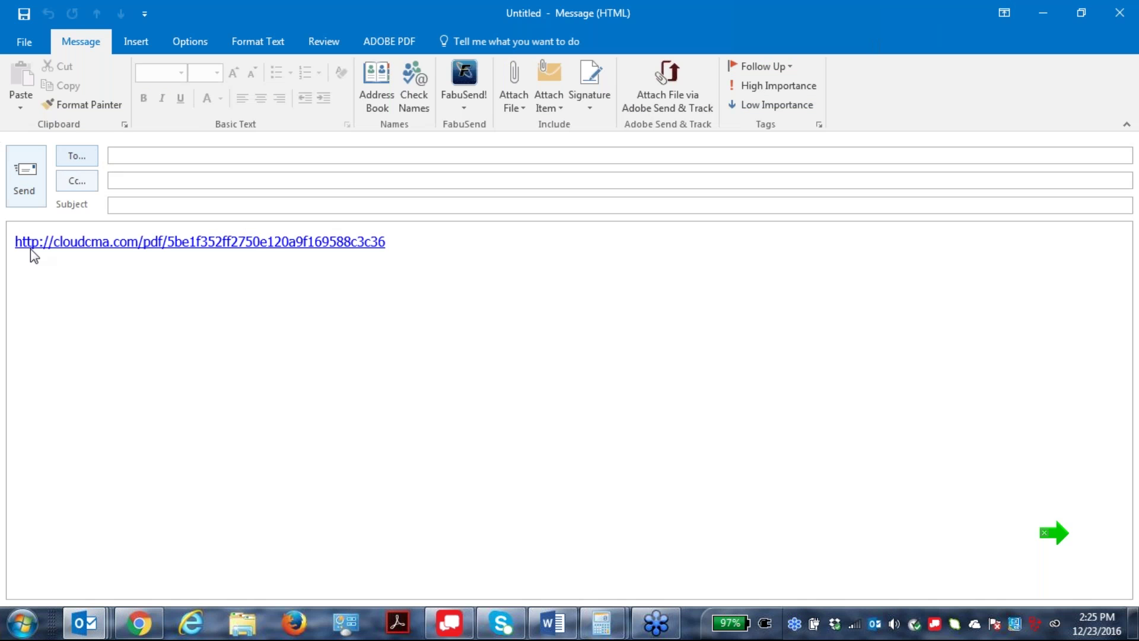
Copy and cut the Cloud CMA report link from the body, then type a greeting and the Saturday Princeville home tour sentence.
triple_click(389, 244)
right_click(214, 249)
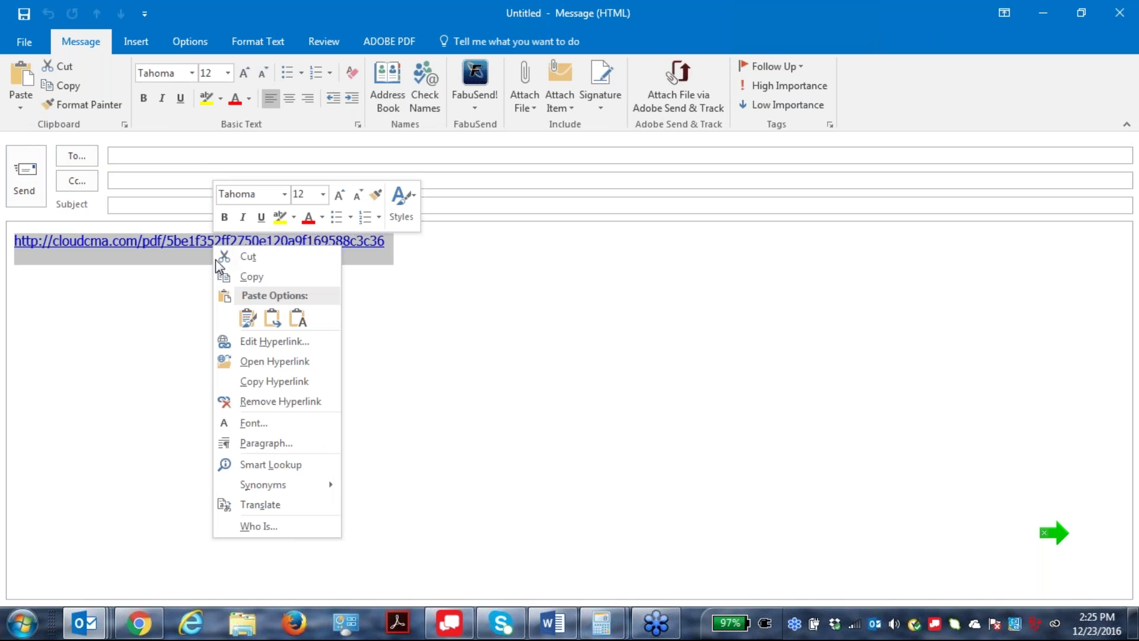
click(253, 274)
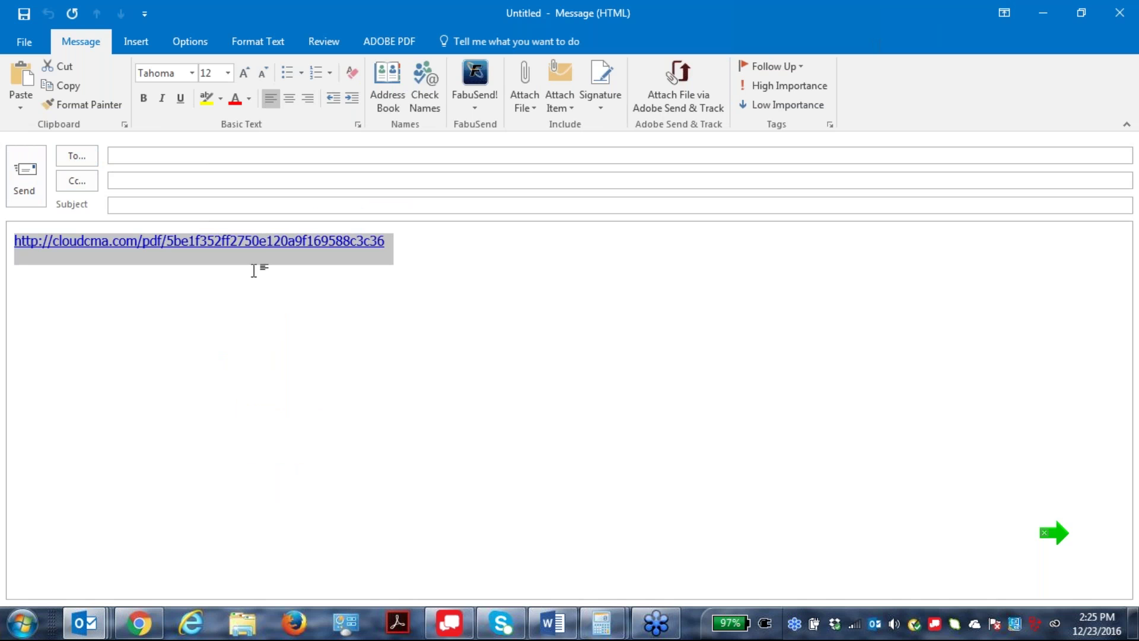
right_click(325, 243)
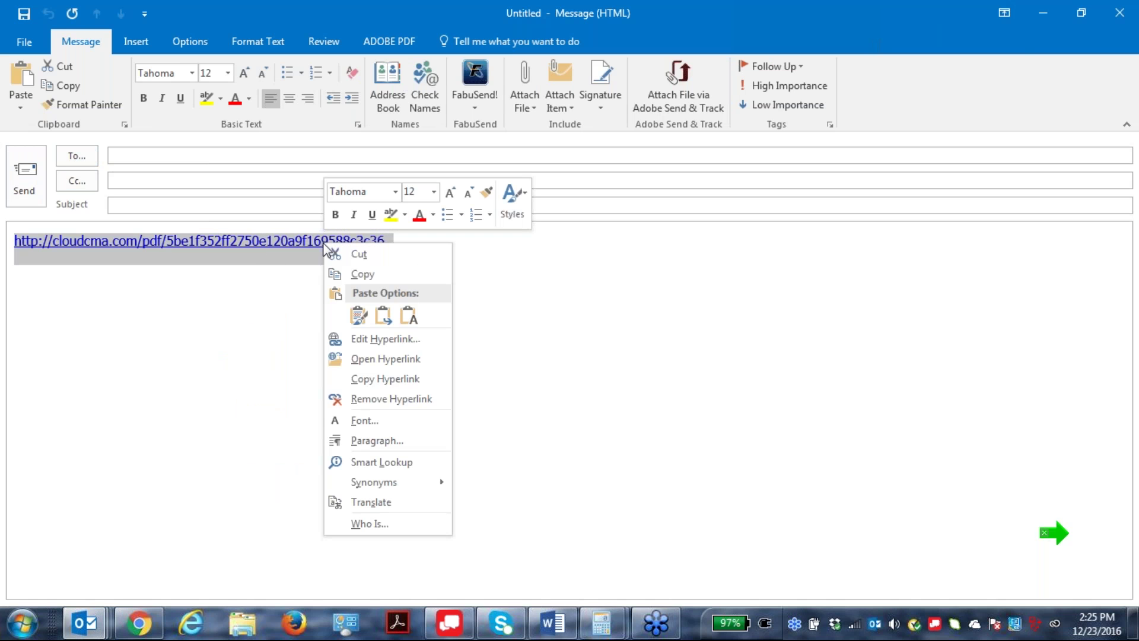
click(359, 254)
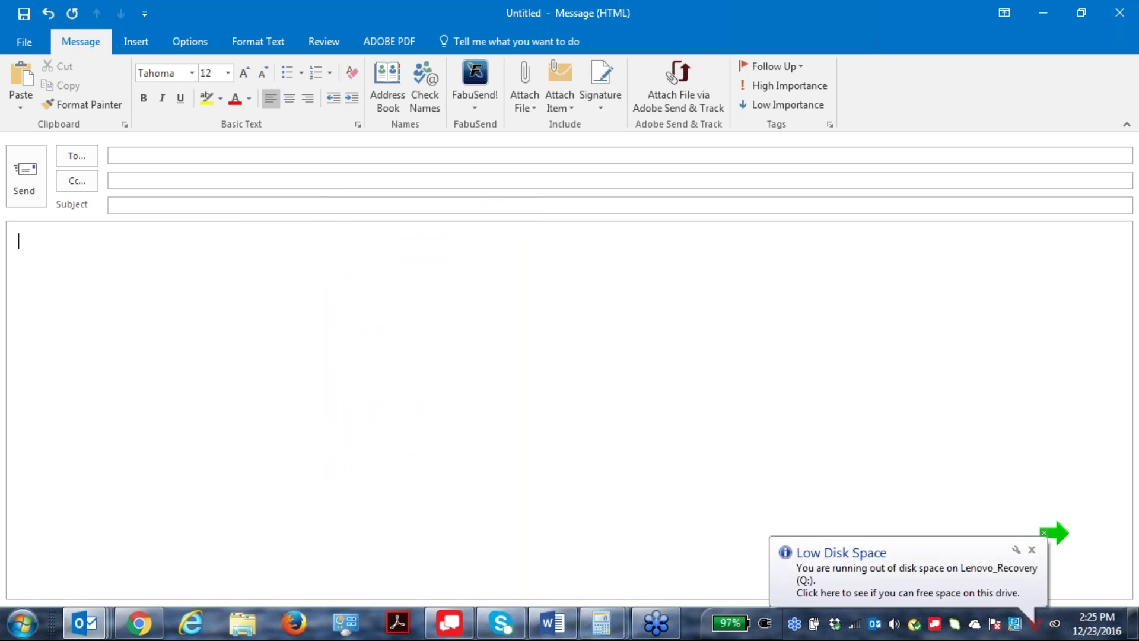
text(Daddy,)
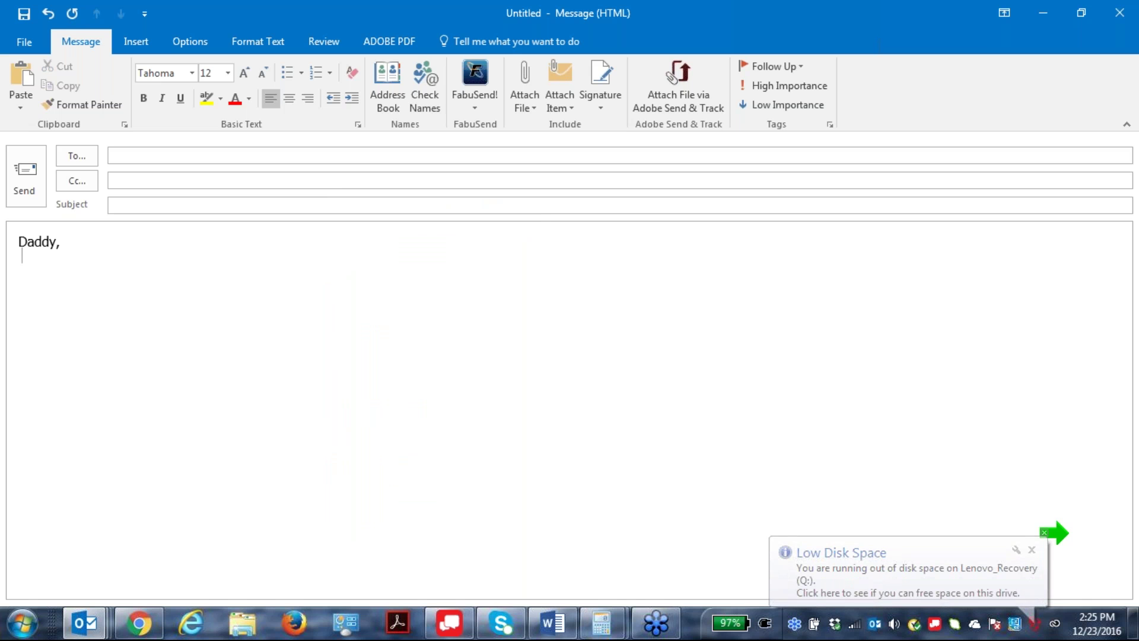
text(Here is)
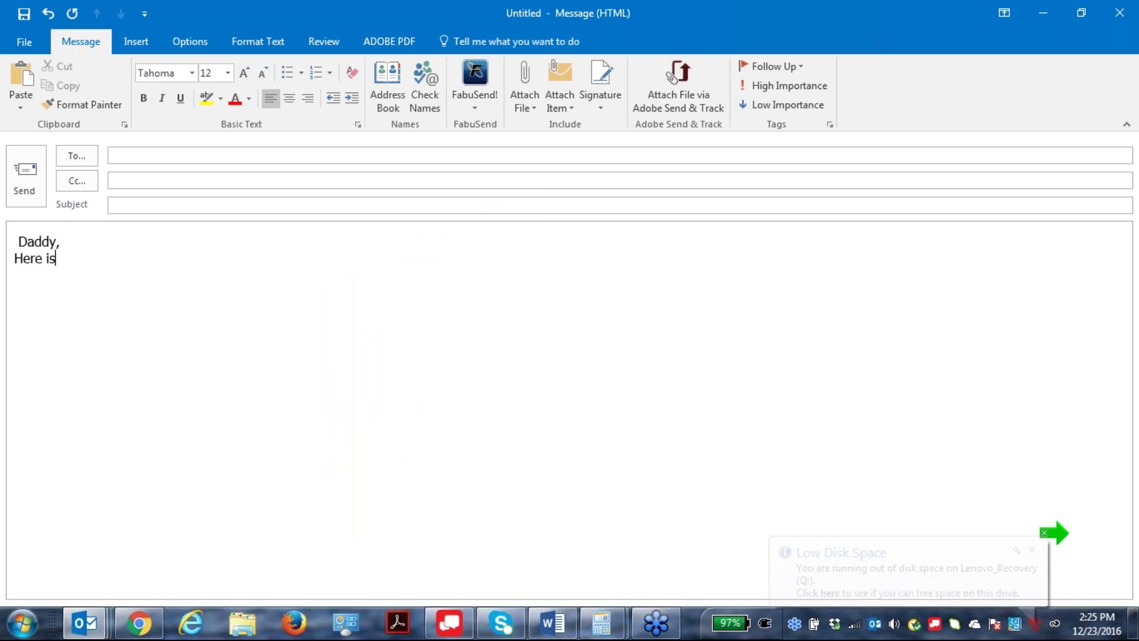
text( the schedule and desc)
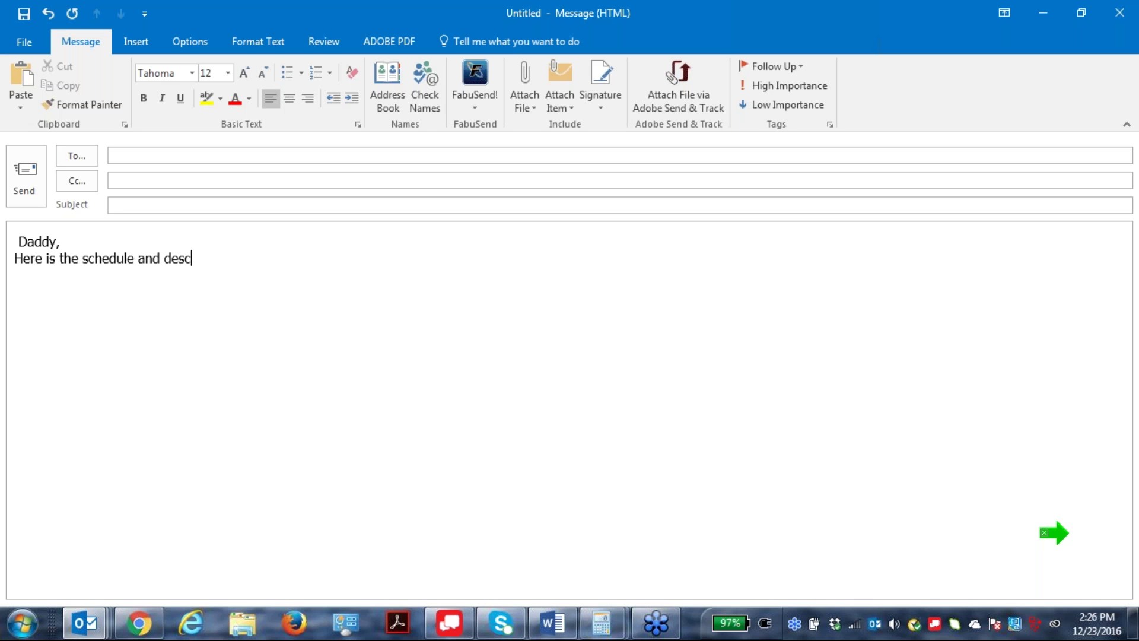
text(riprtions of ourupcoming)
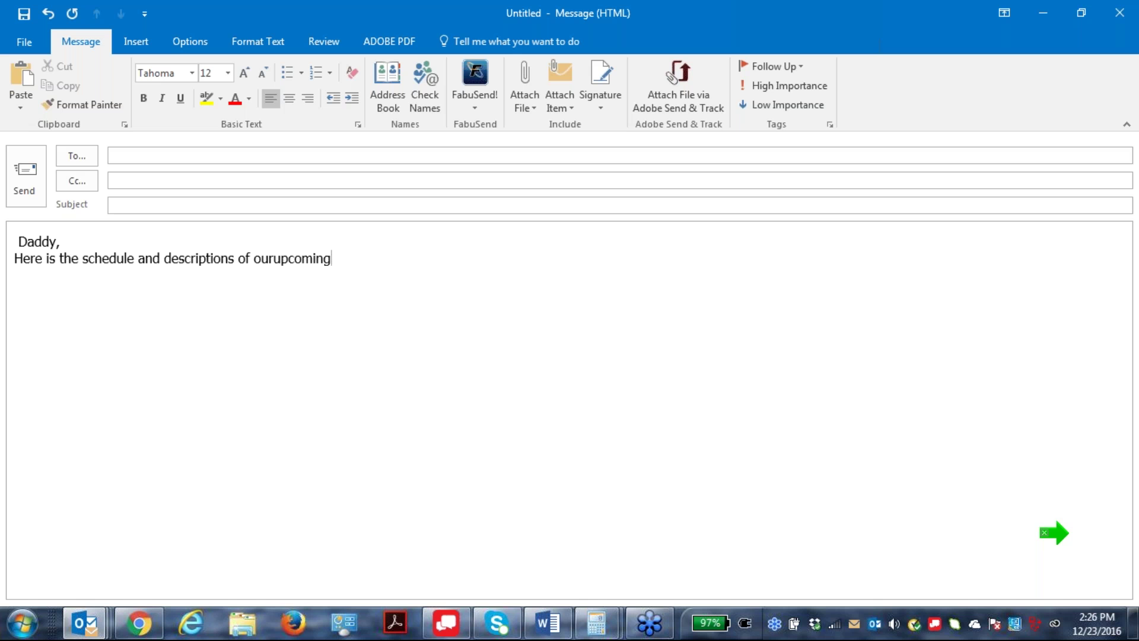
text(Saturday Princ)
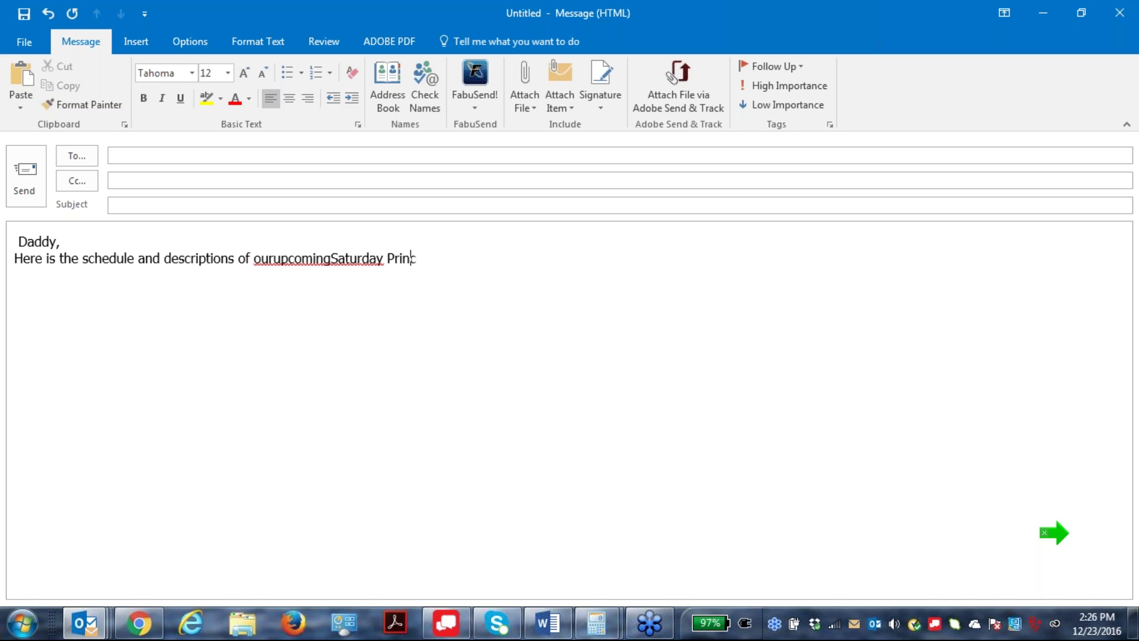
text(esille hometour. take)
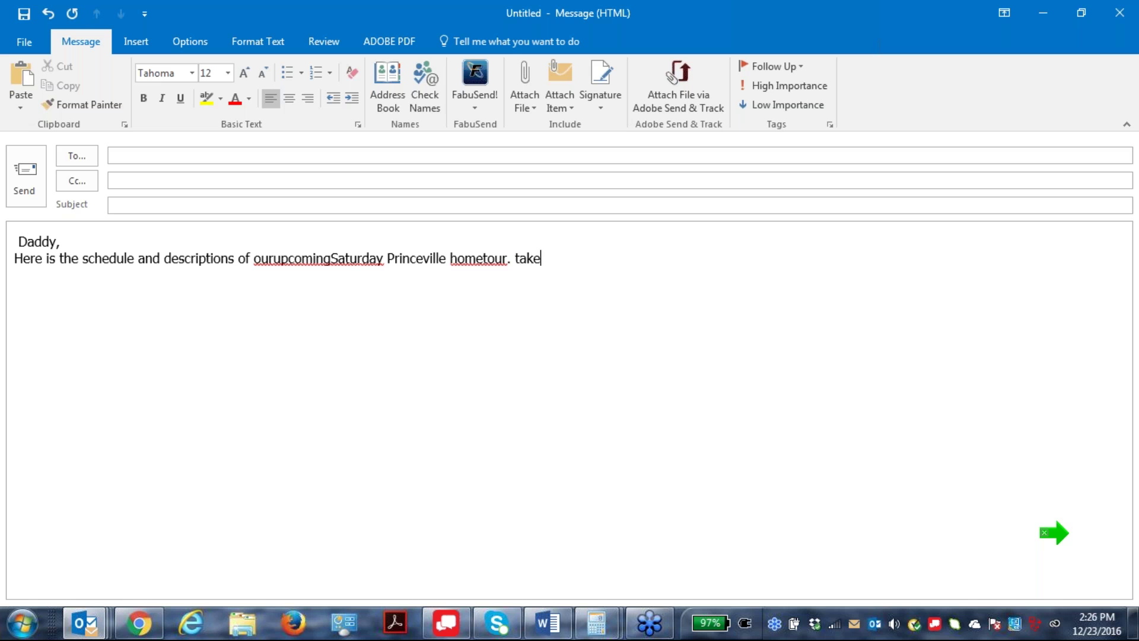
text( a look and let)
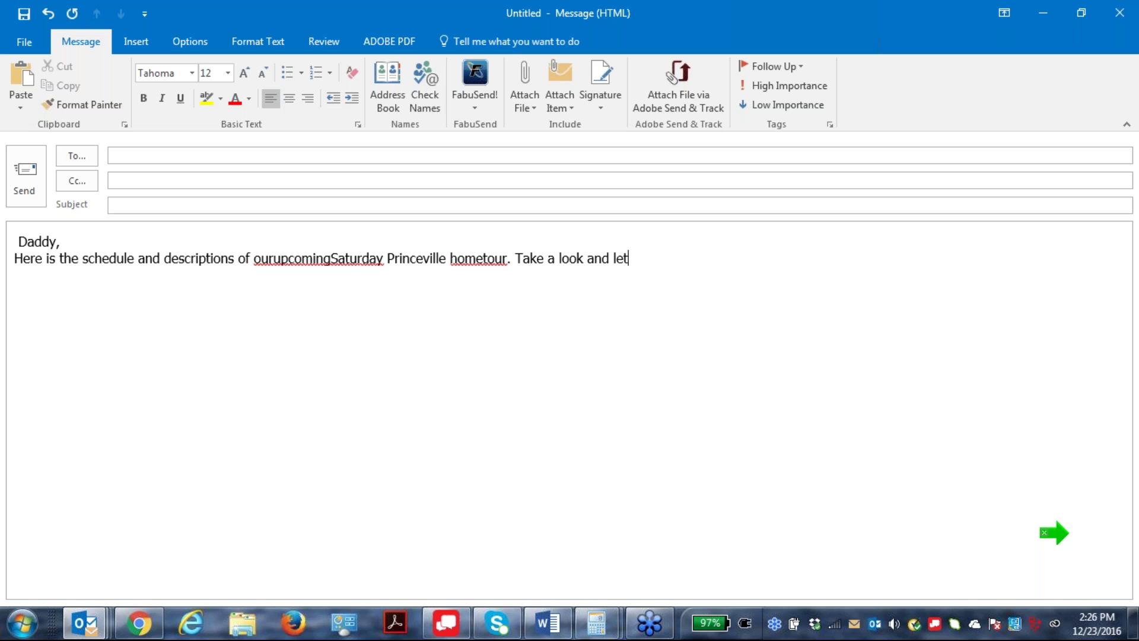
text( me knowif you have )
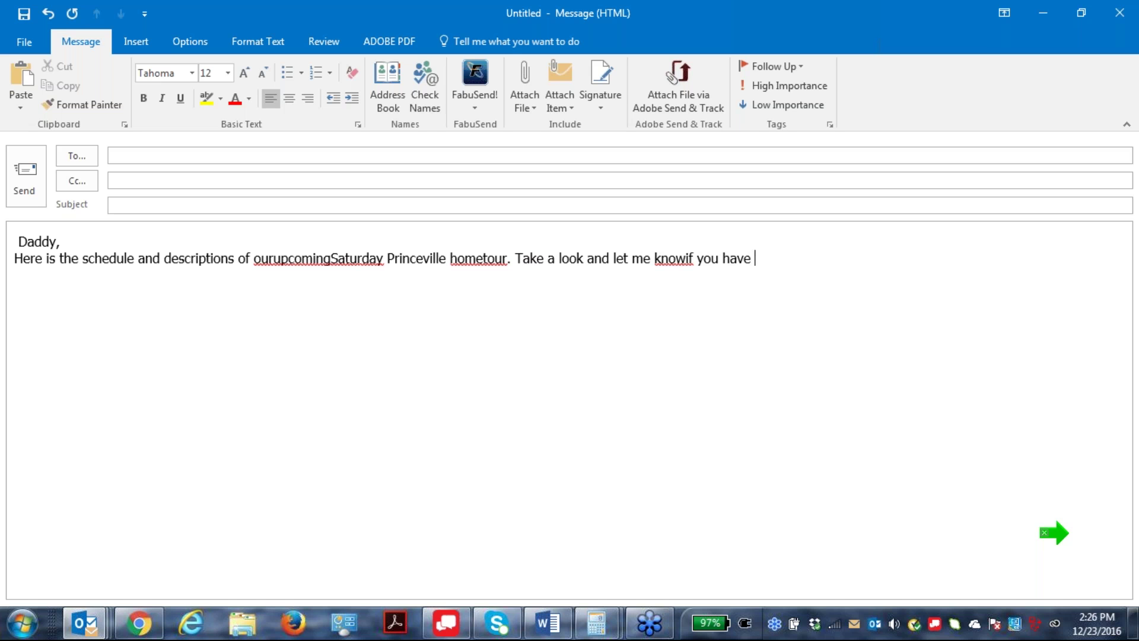
text(??)
Add the missing spaces to make 'our upcoming Saturday' and 'home tour'.
click(331, 255)
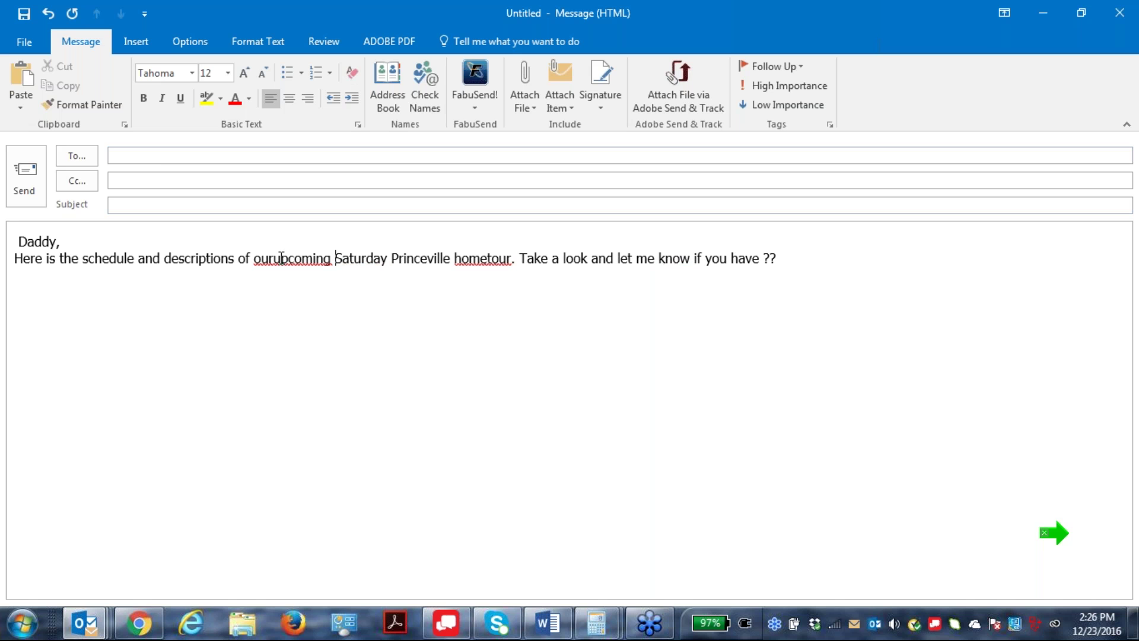
click(277, 258)
click(492, 258)
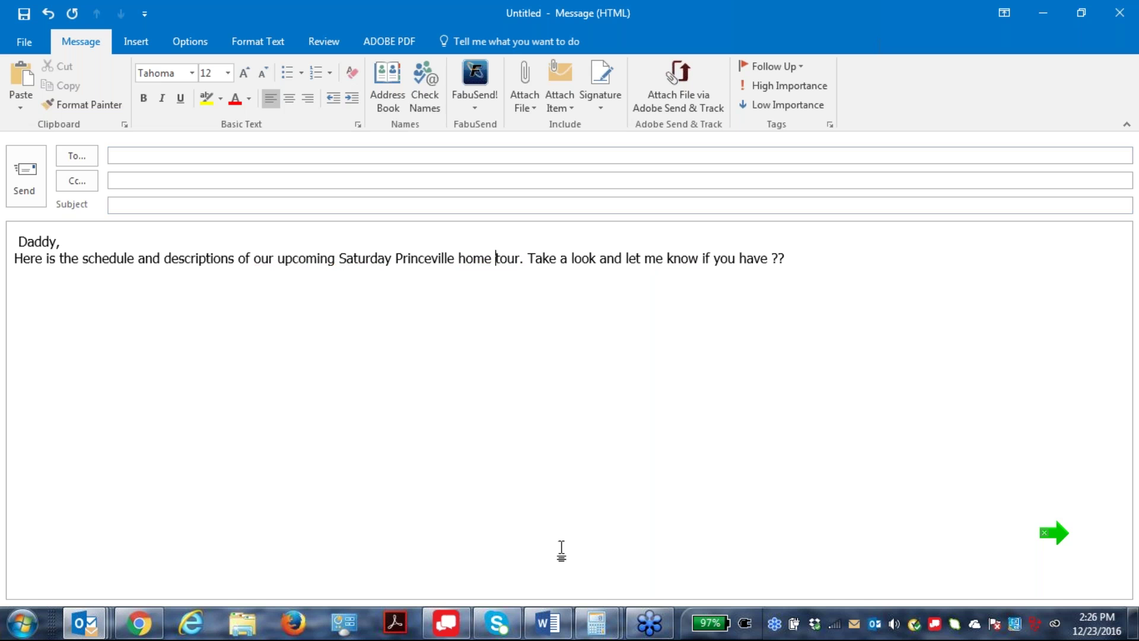
Hyperlink the first sentence to the Cloud CMA buyer tour PDF address and follow the link.
mouse_move(15, 258)
mouse_down()
mouse_move(531, 252)
mouse_move(502, 258)
mouse_move(519, 258)
mouse_up()
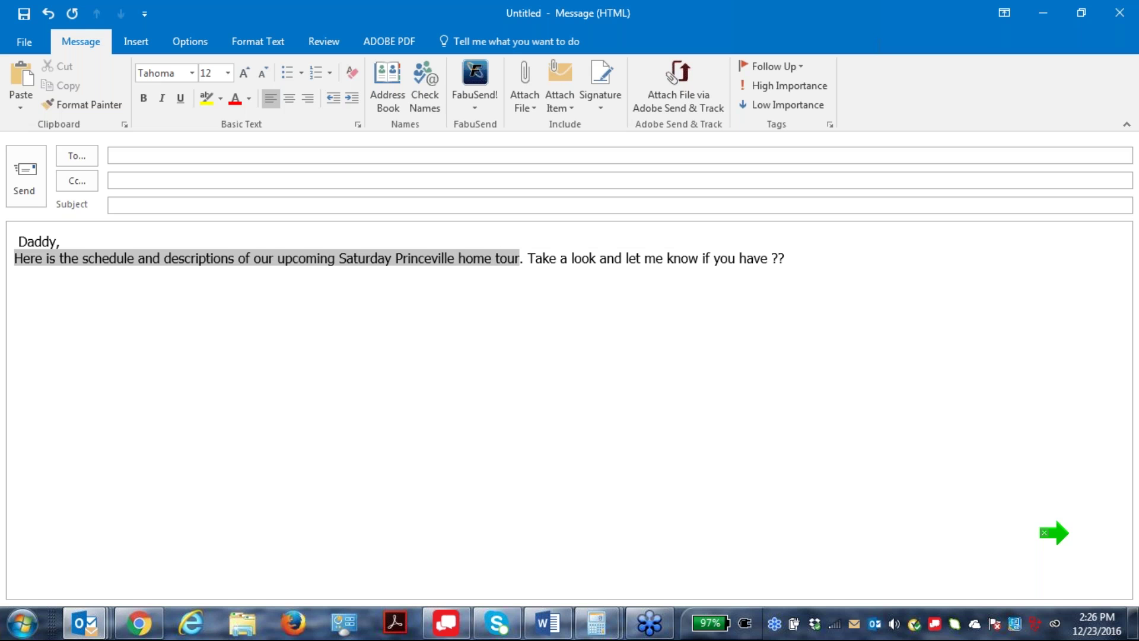
click(136, 41)
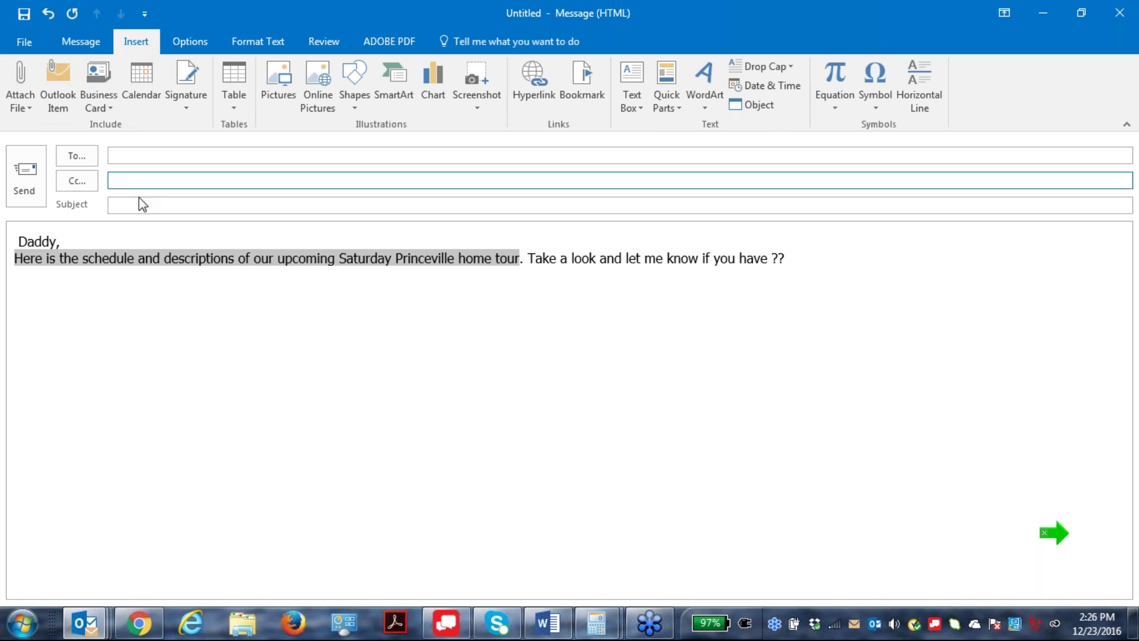
click(533, 80)
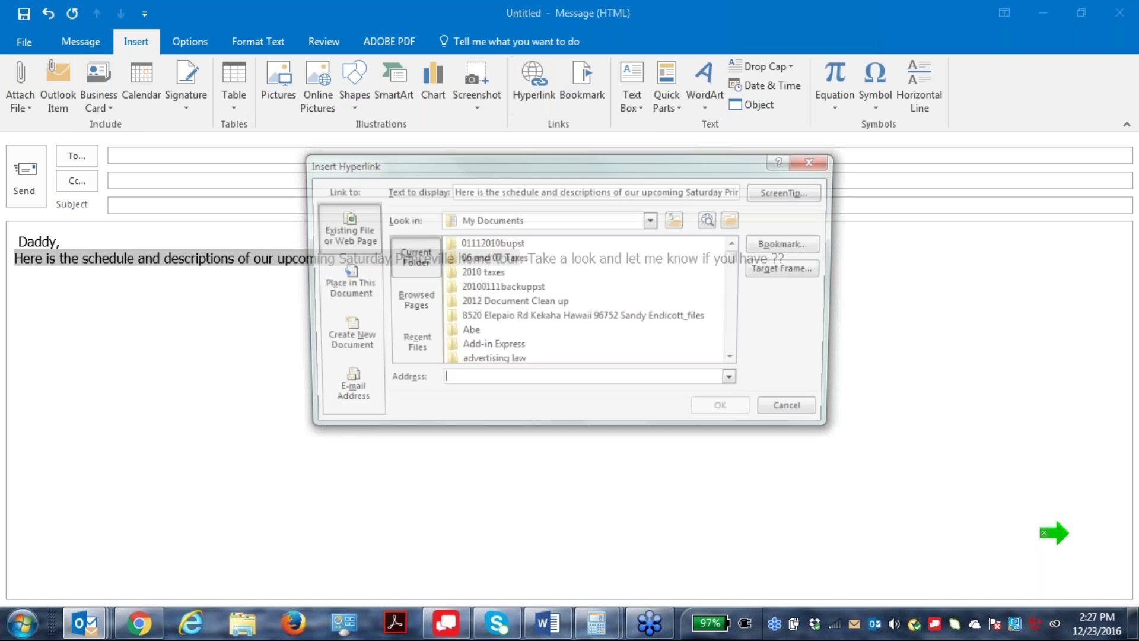
right_click(451, 383)
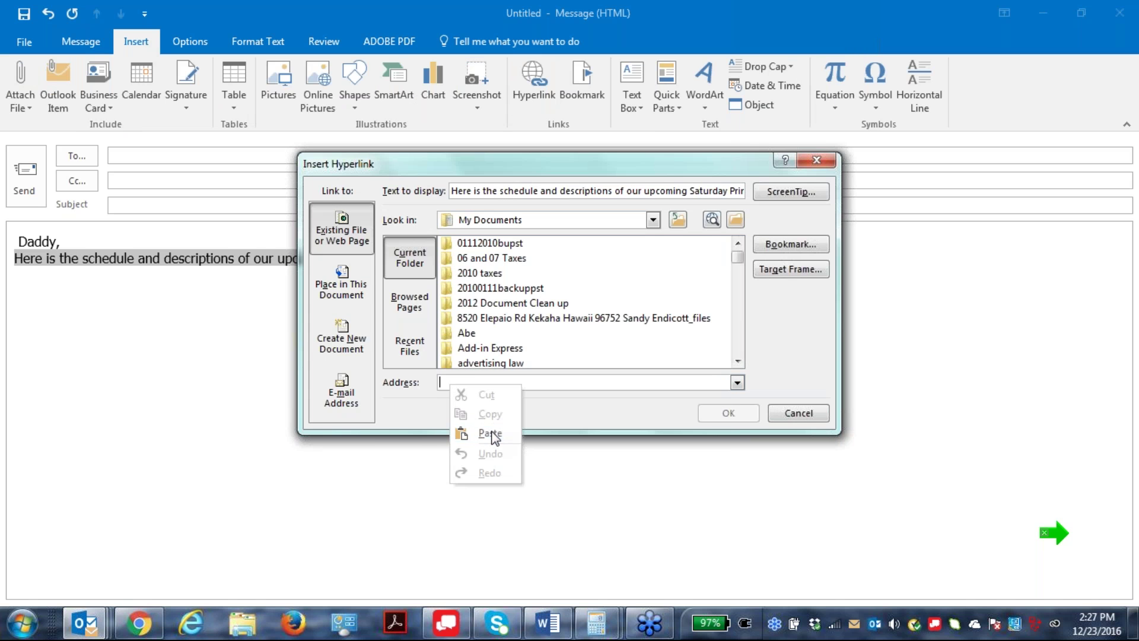
click(488, 434)
click(729, 414)
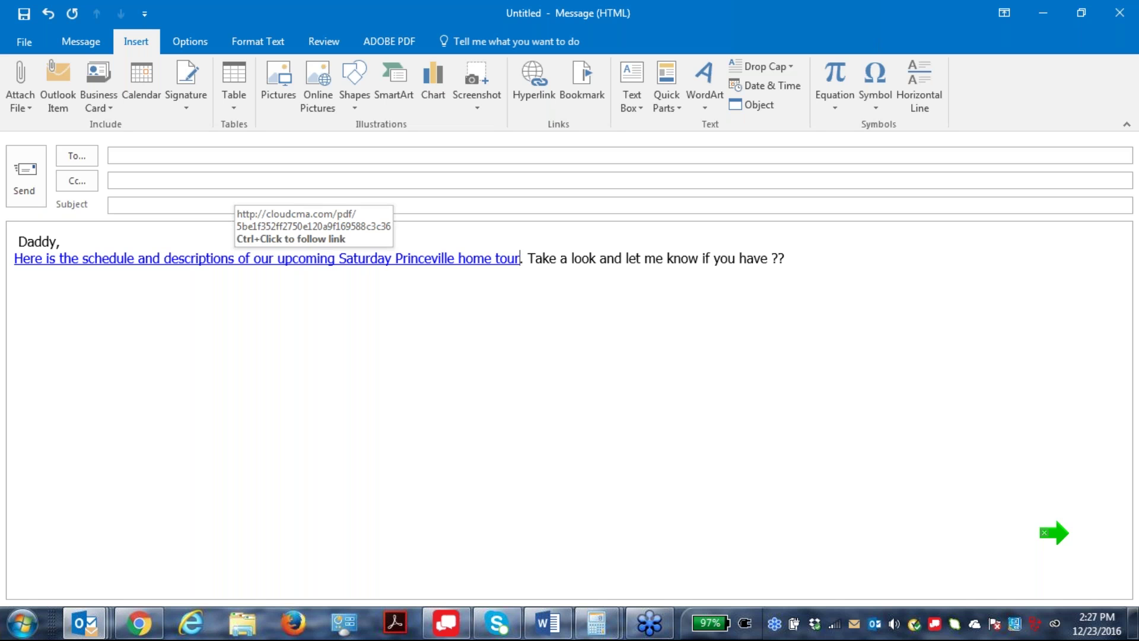
ctrl+click(238, 262)
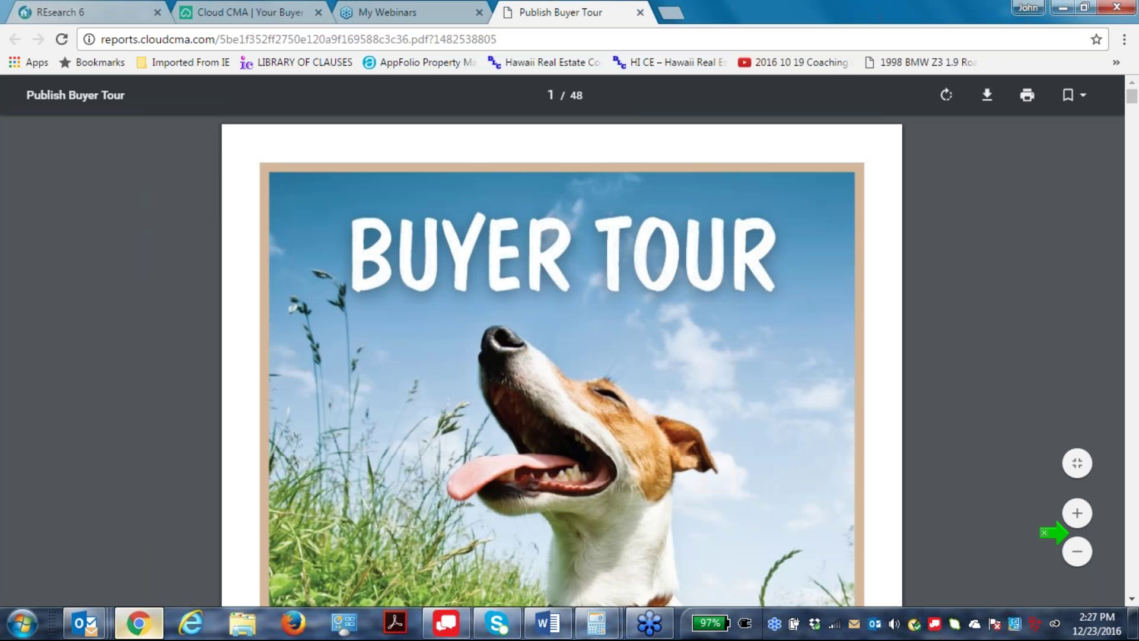
Scroll the Buyer Tour PDF from the cover past page 9 Buyer Comments to page 10's mortgage tables.
scroll(670, 382, down, 1)
scroll(672, 379, down, 2)
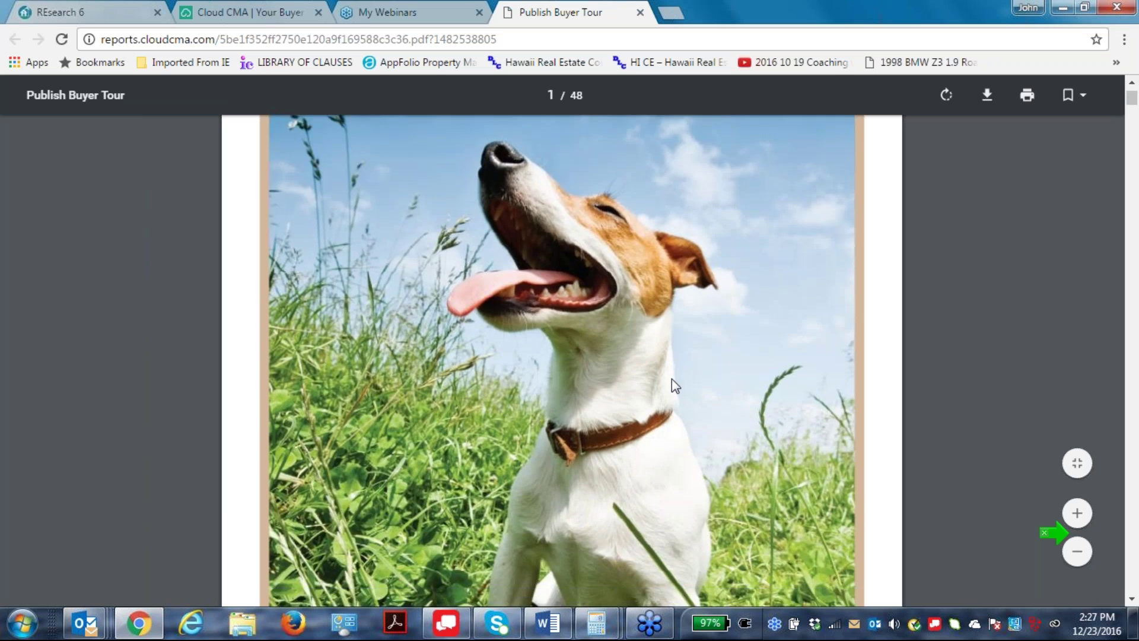
scroll(671, 379, down, 5)
scroll(672, 380, up, 8)
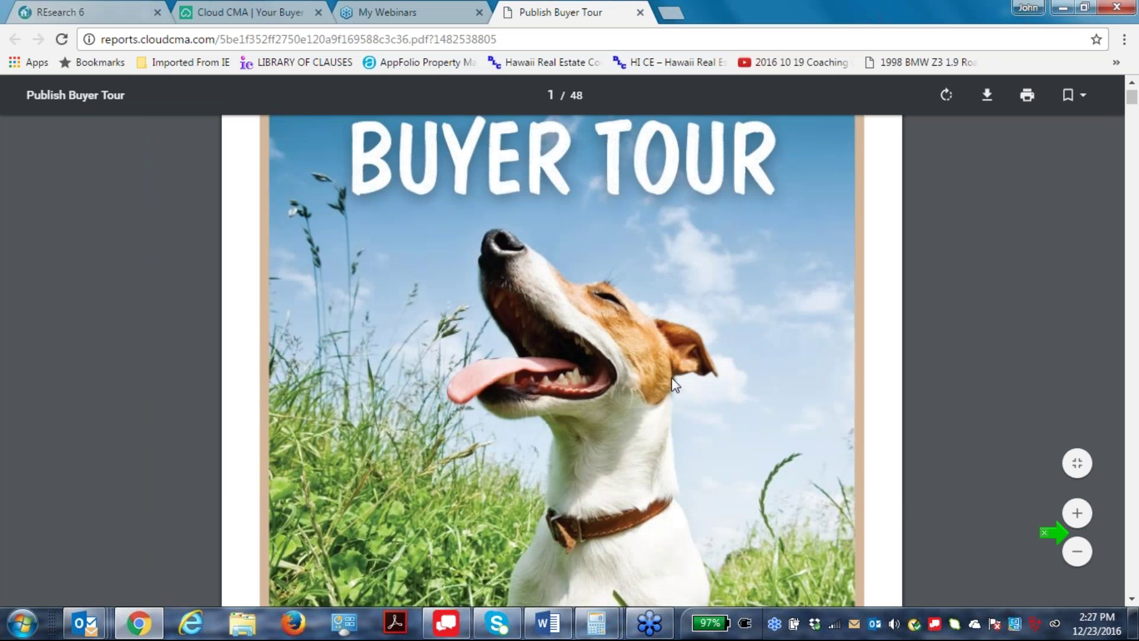
scroll(672, 380, down, 8)
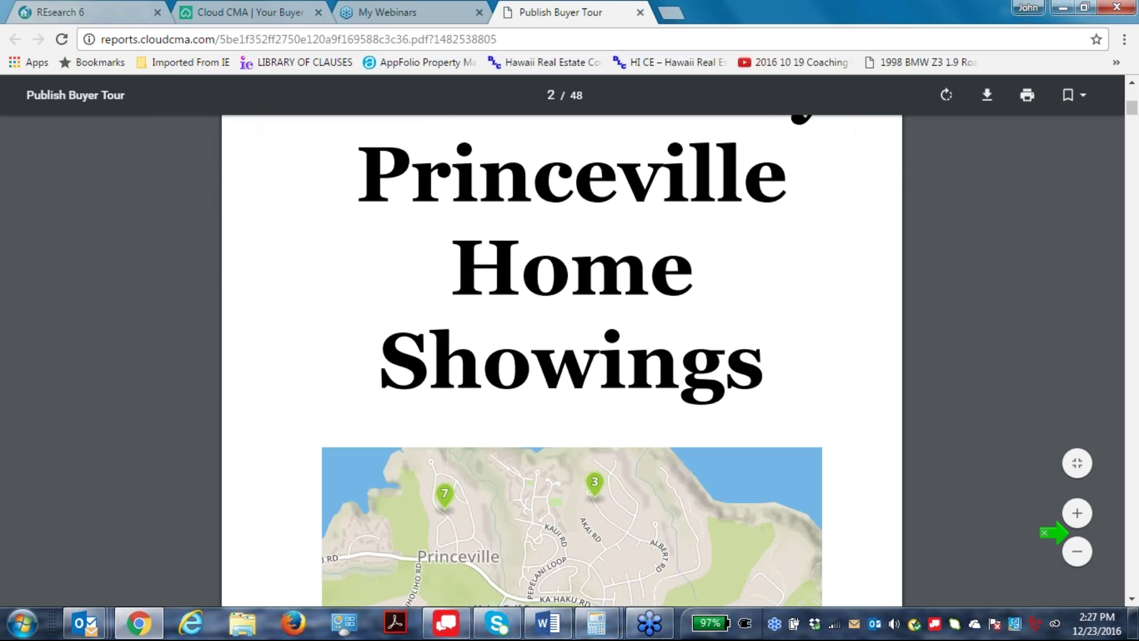
scroll(672, 380, down, 8)
scroll(671, 380, down, 5)
scroll(671, 380, down, 6)
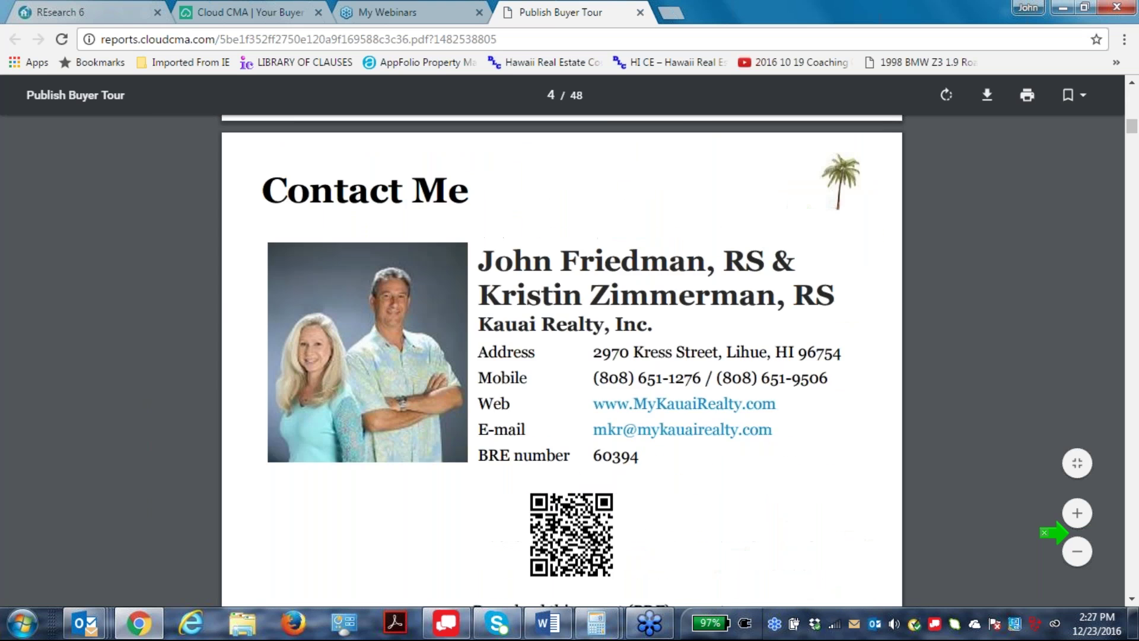
scroll(724, 393, down, 8)
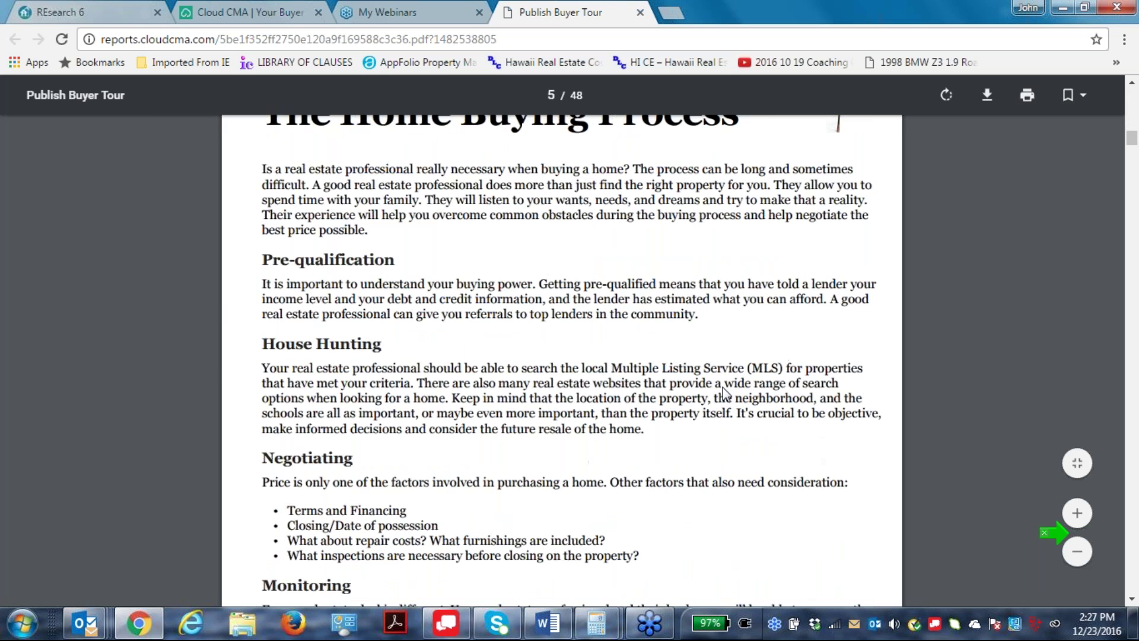
scroll(724, 393, down, 10)
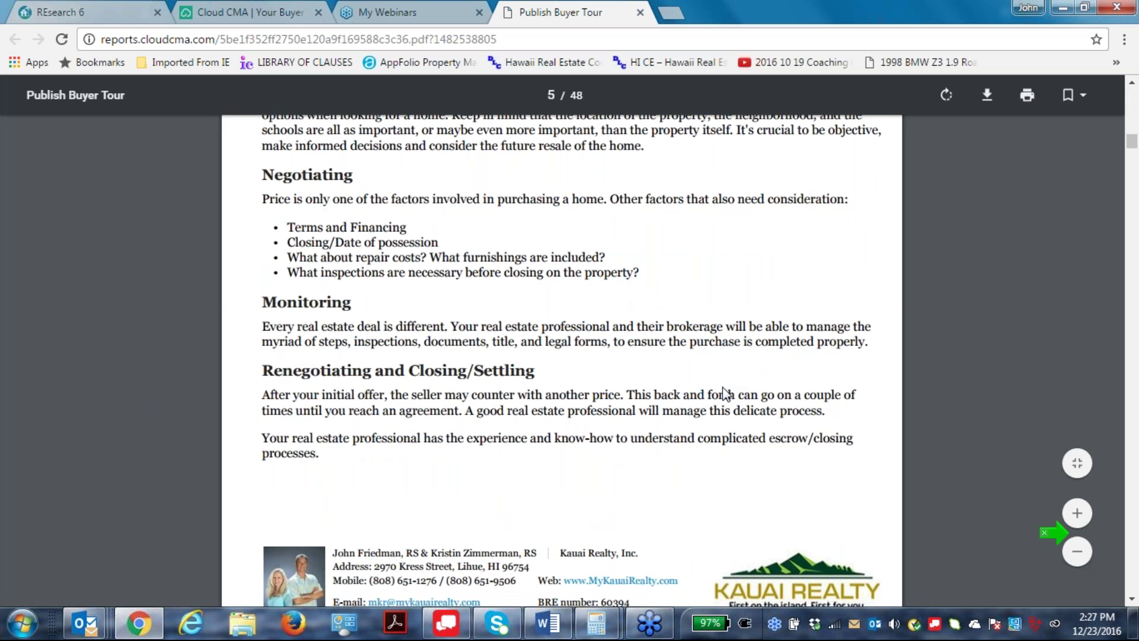
scroll(723, 386, down, 10)
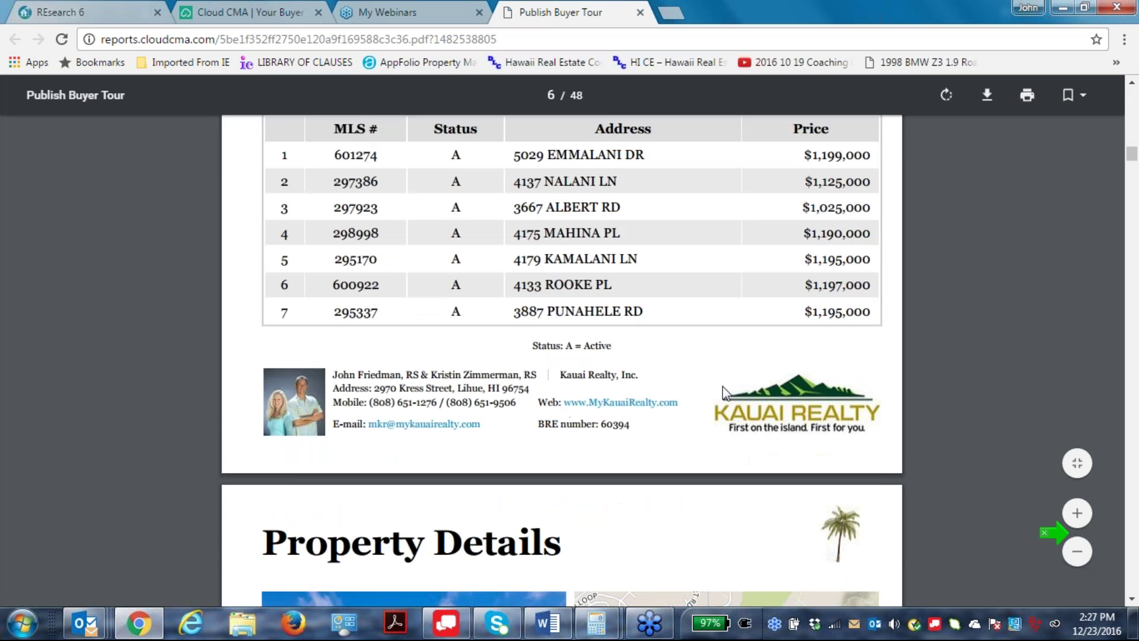
scroll(722, 386, down, 10)
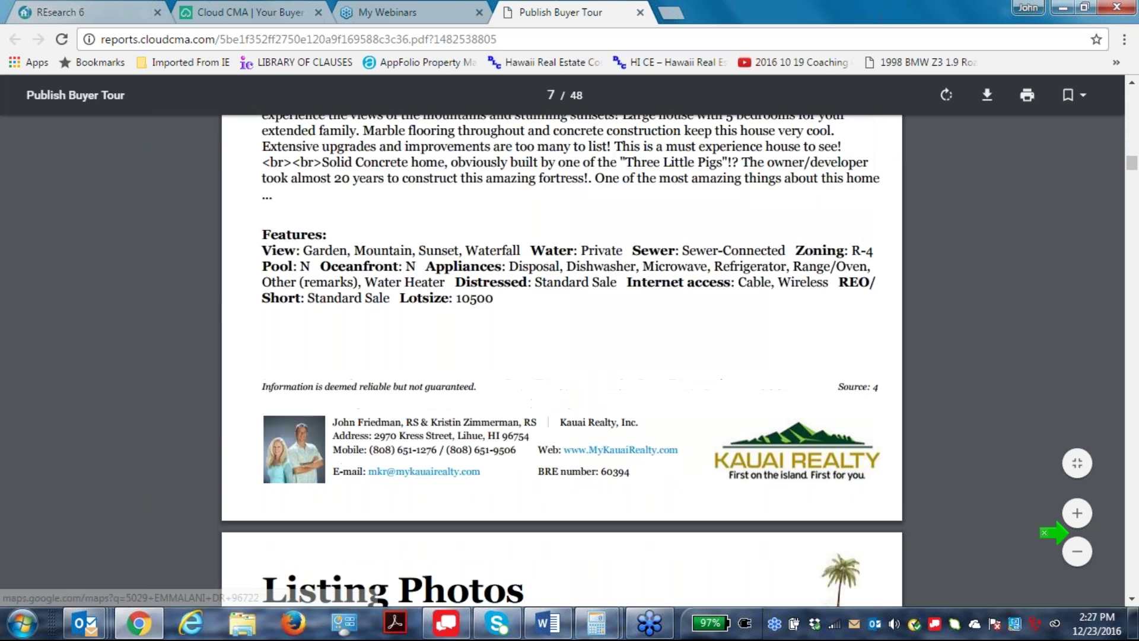
scroll(723, 392, down, 12)
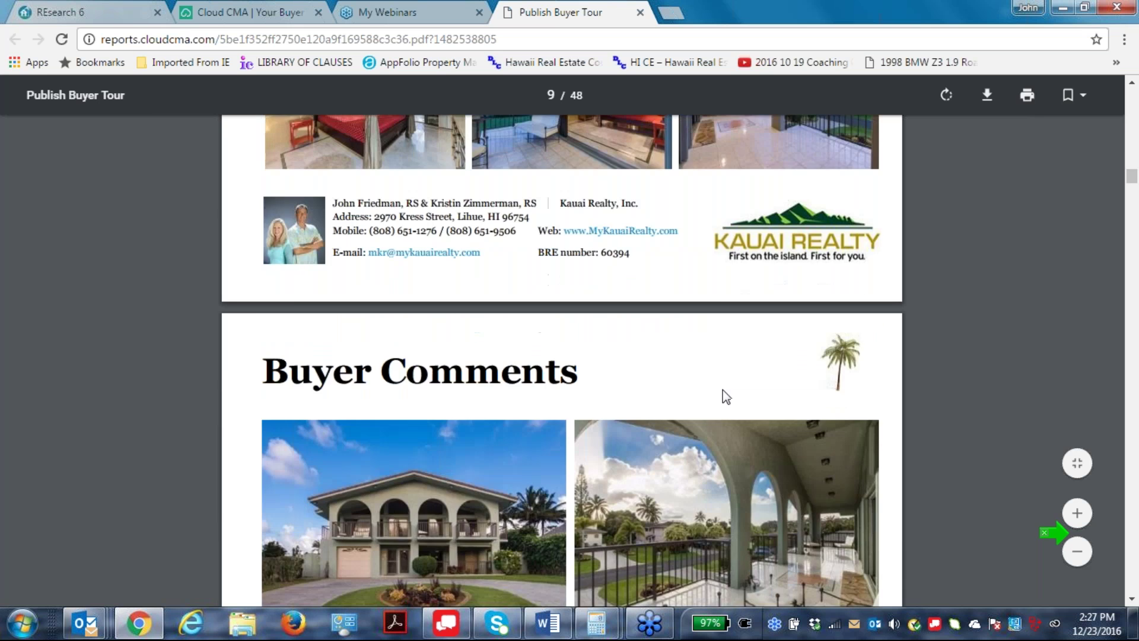
scroll(724, 396, down, 1)
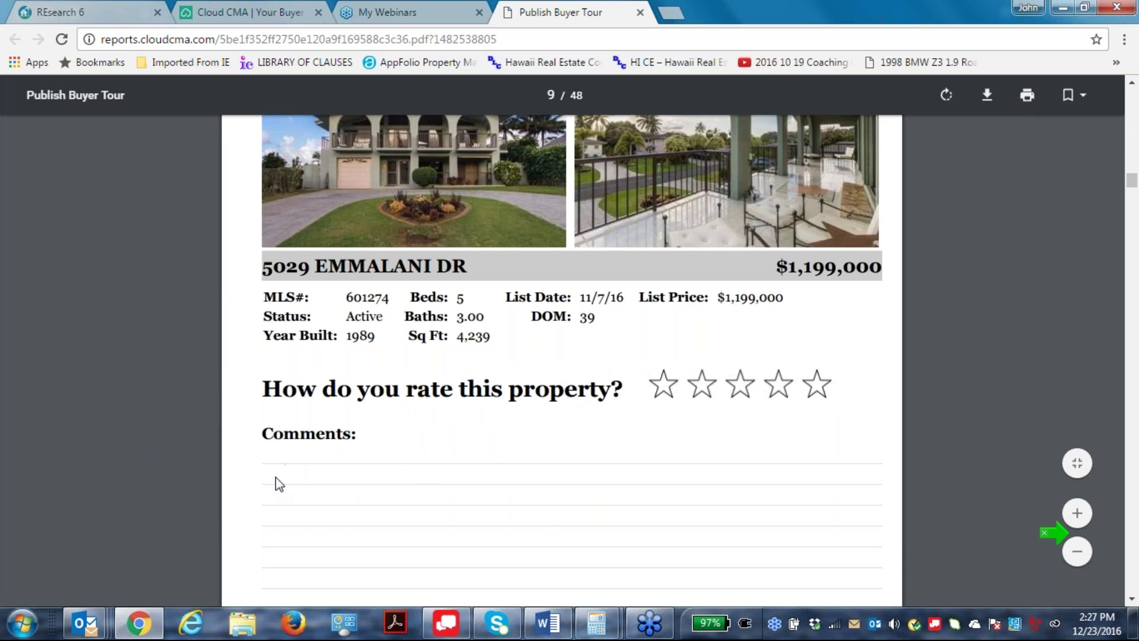
scroll(674, 464, down, 5)
Review the mortgage payment tables, highlighting the $6,178 total for the 30-year fixed loan.
scroll(660, 437, up, 3)
scroll(652, 451, up, 1)
scroll(620, 469, down, 5)
scroll(624, 458, down, 12)
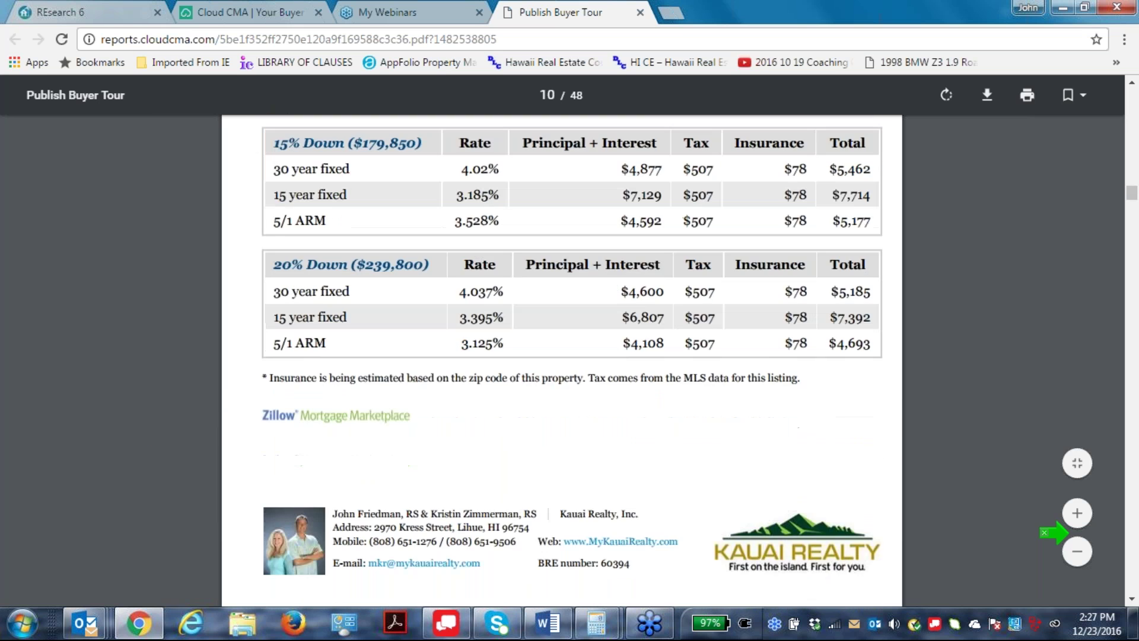
scroll(624, 458, up, 6)
scroll(561, 356, up, 2)
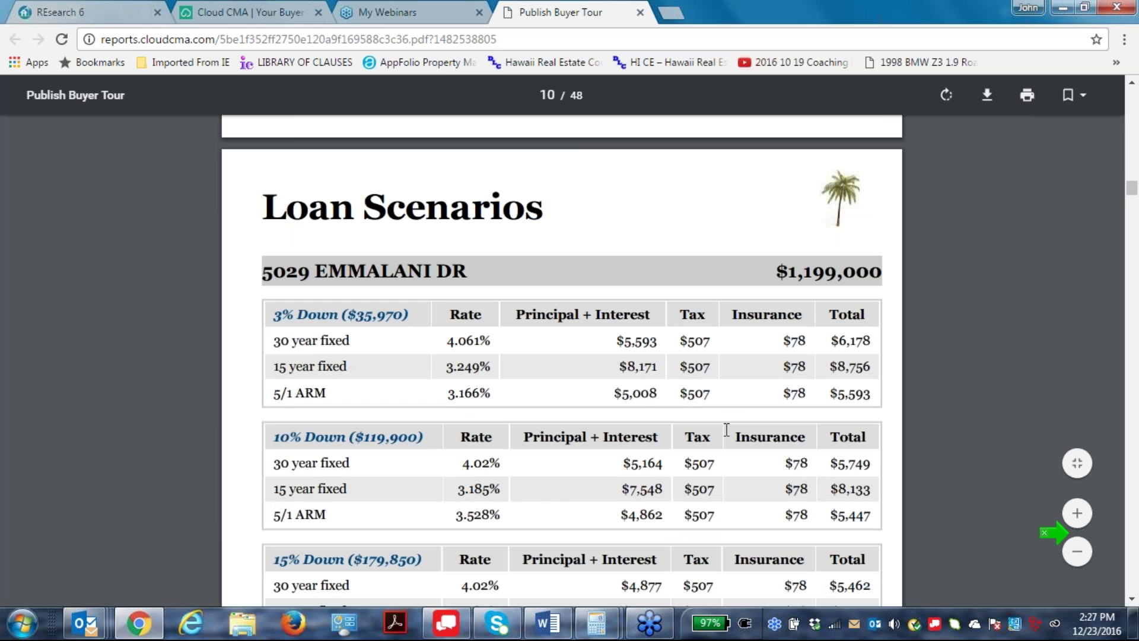
scroll(652, 554, down, 4)
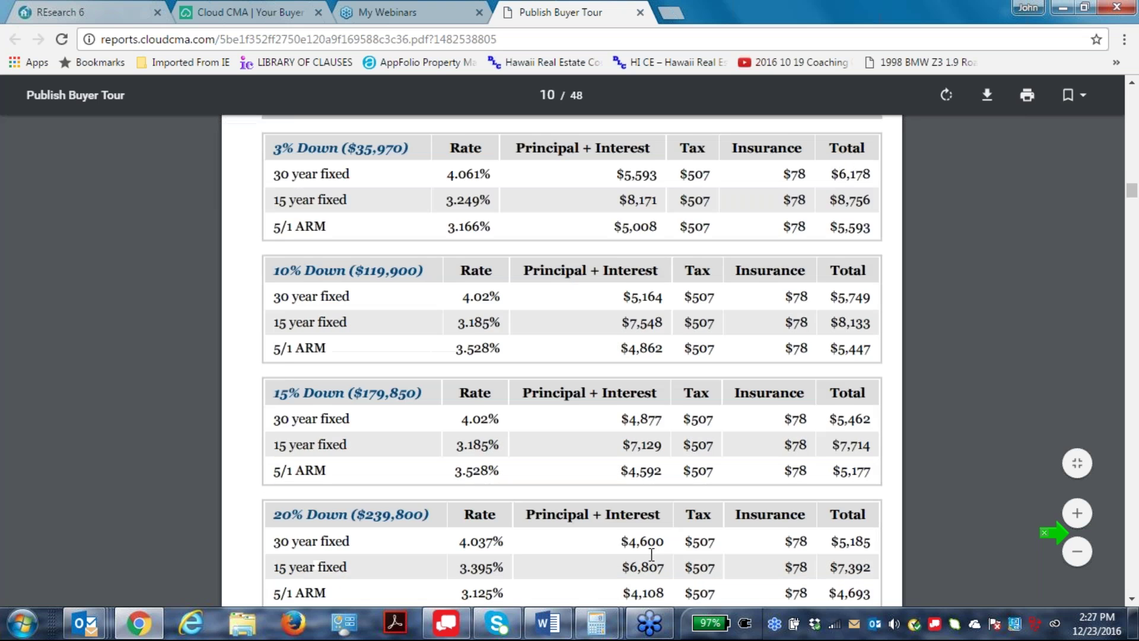
scroll(617, 561, down, 2)
scroll(581, 568, down, 1)
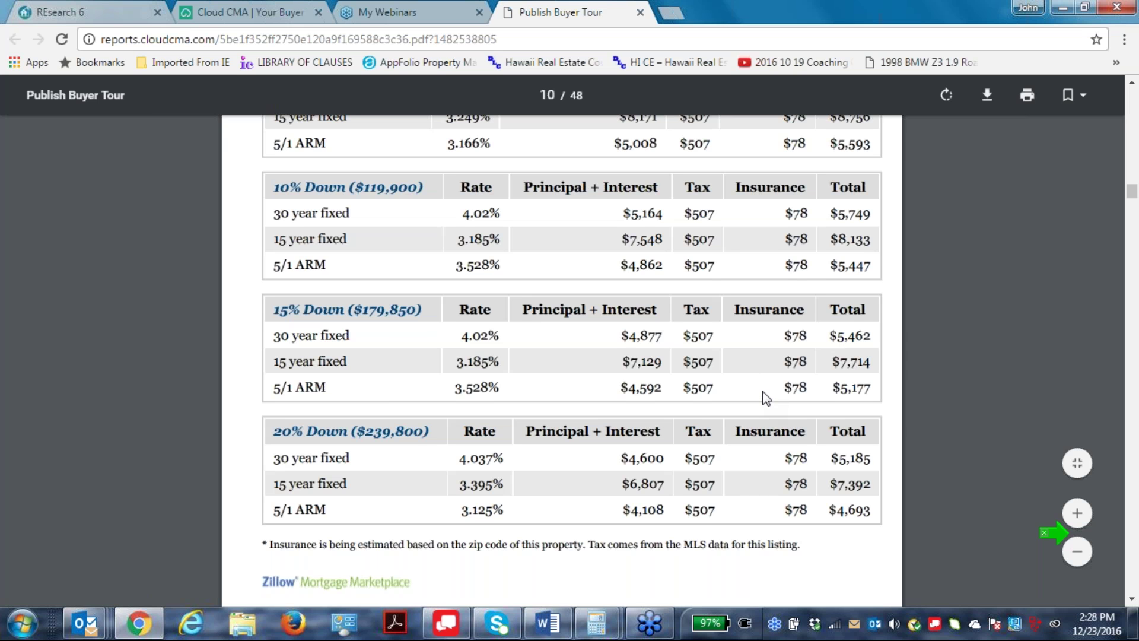
scroll(763, 390, up, 4)
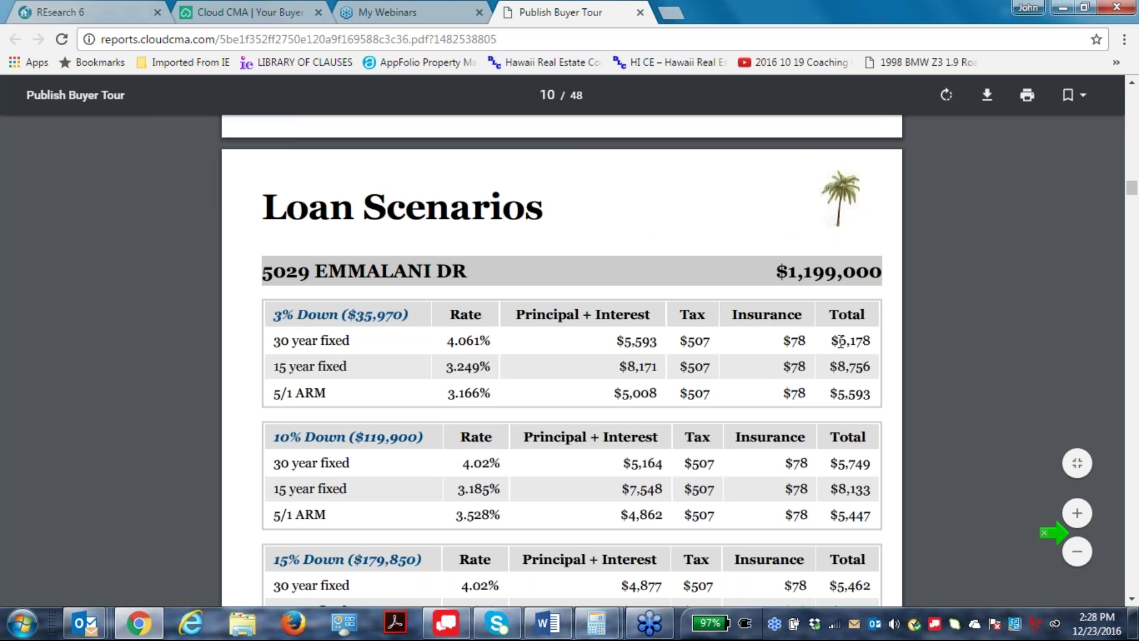
drag(833, 341, 876, 348)
click(970, 364)
Scroll through page 11's nearby restaurants table and open Hideaways Pizza Pub's Yelp page.
scroll(970, 365, down, 3)
scroll(970, 365, down, 10)
scroll(972, 366, down, 3)
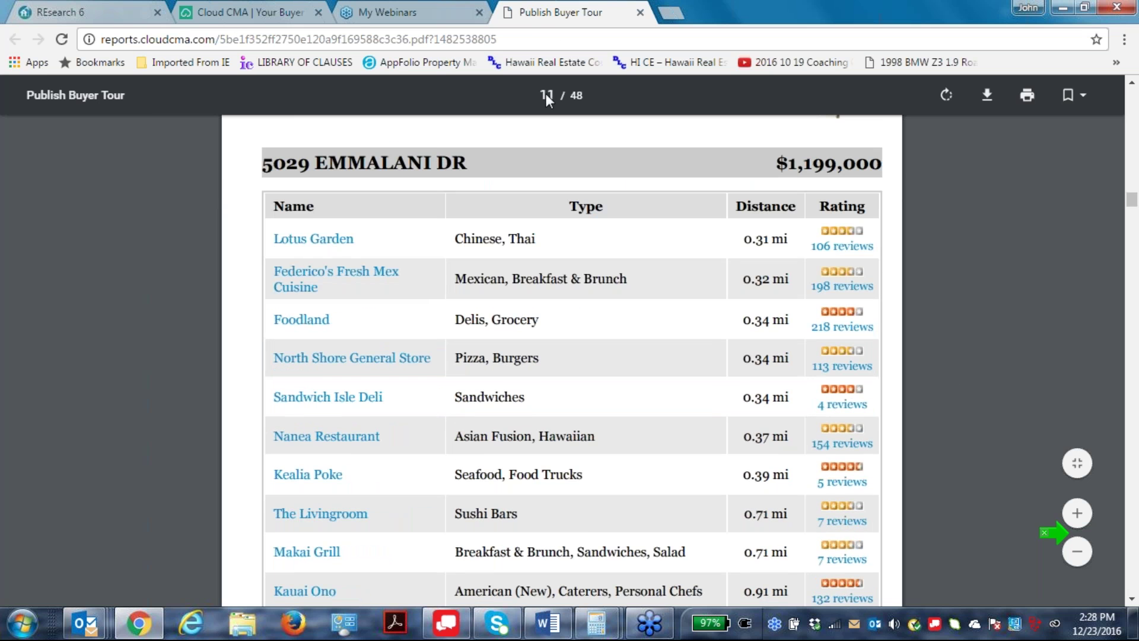
scroll(654, 269, down, 2)
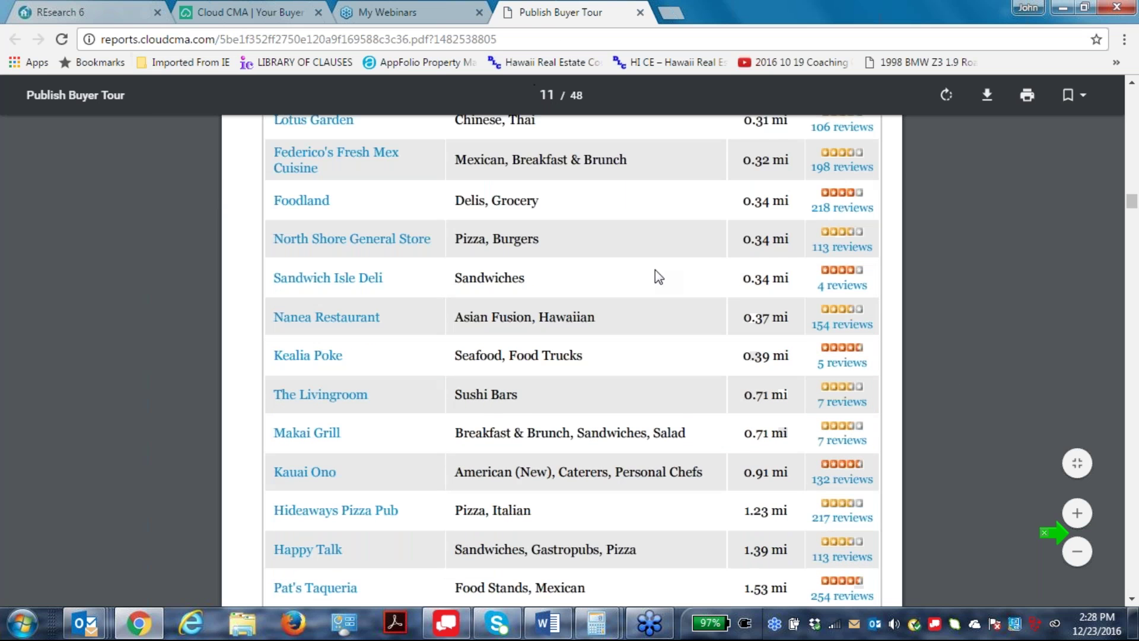
scroll(655, 269, down, 6)
scroll(667, 247, down, 15)
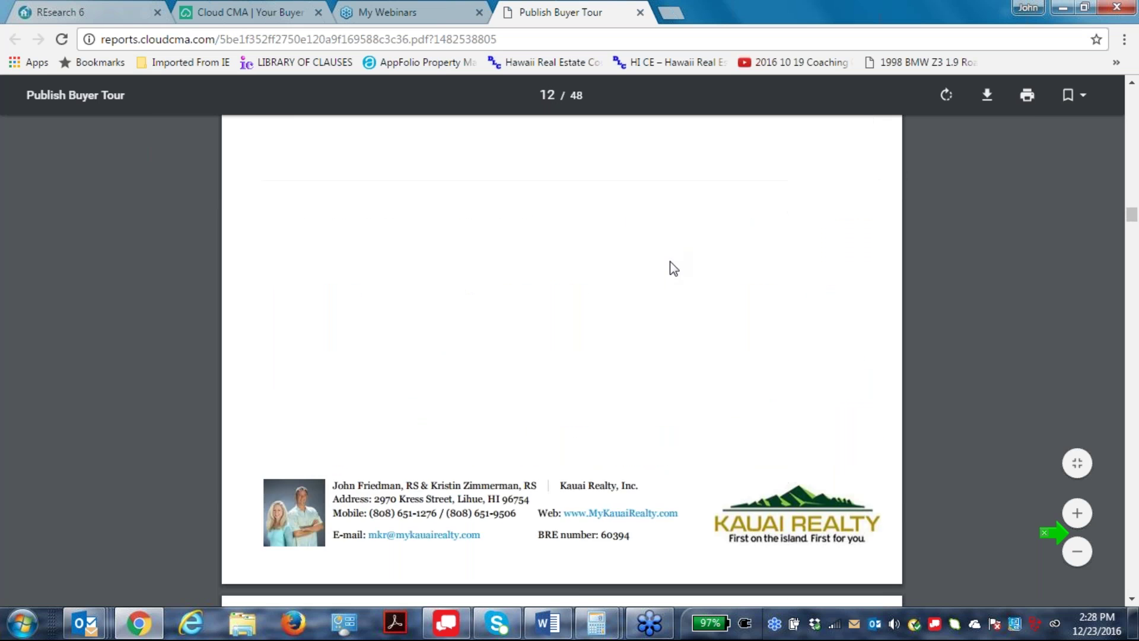
scroll(669, 244, up, 15)
scroll(670, 244, down, 10)
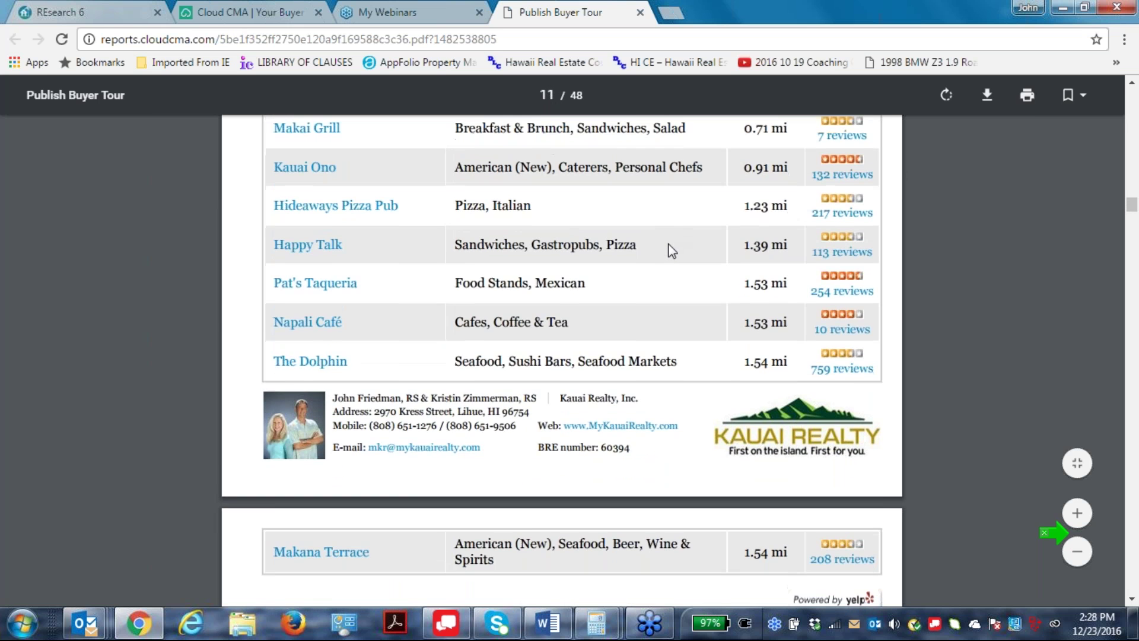
scroll(678, 266, up, 10)
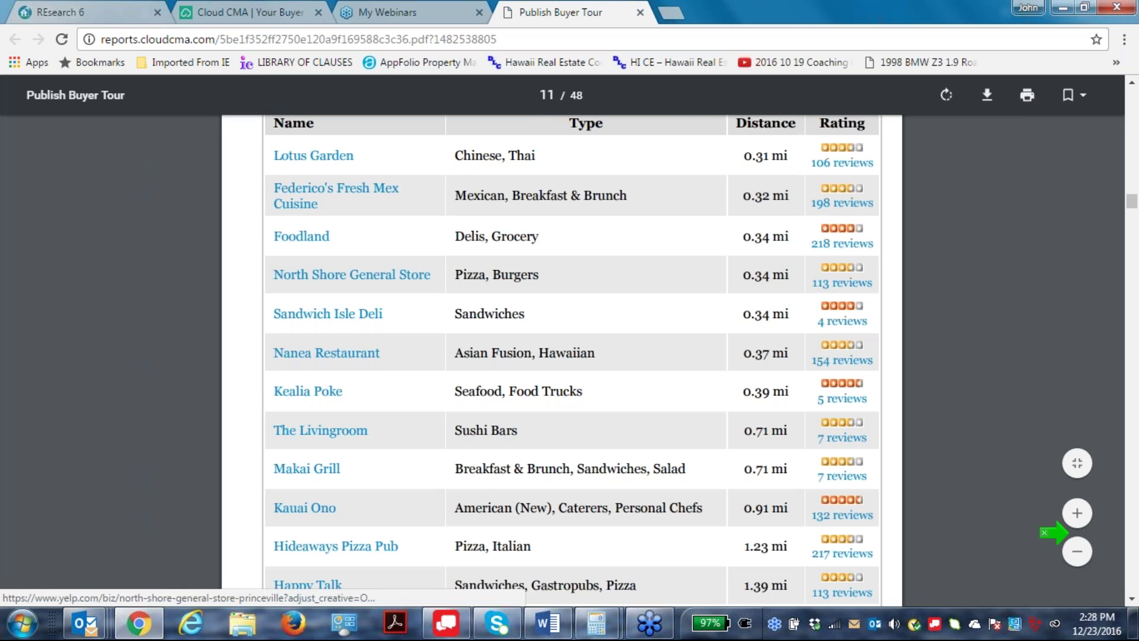
scroll(599, 454, down, 1)
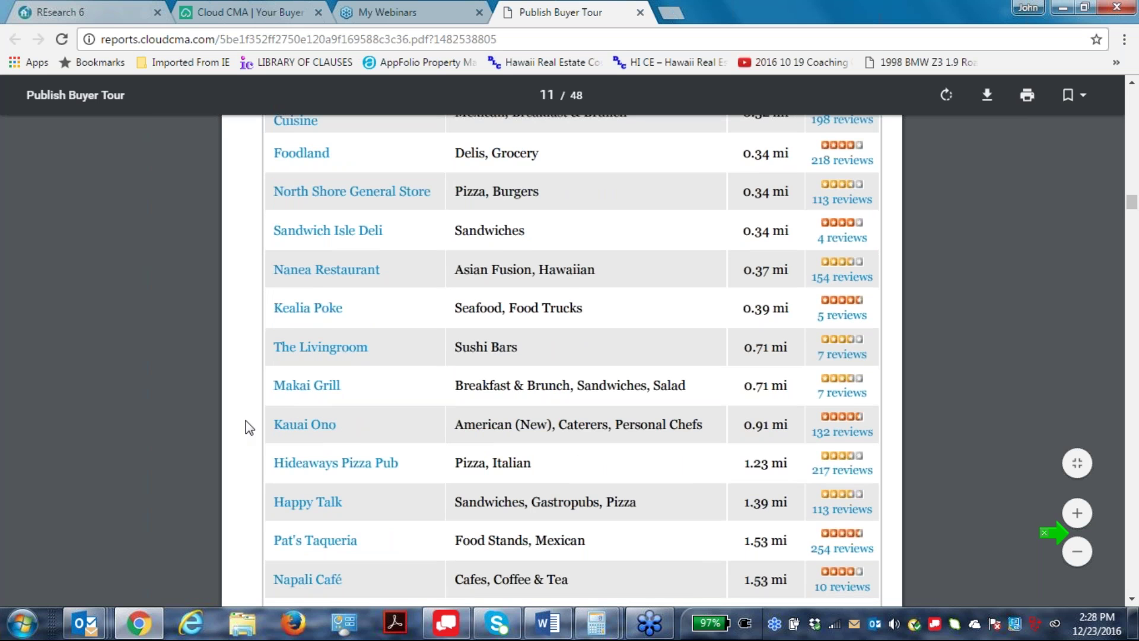
scroll(613, 411, down, 3)
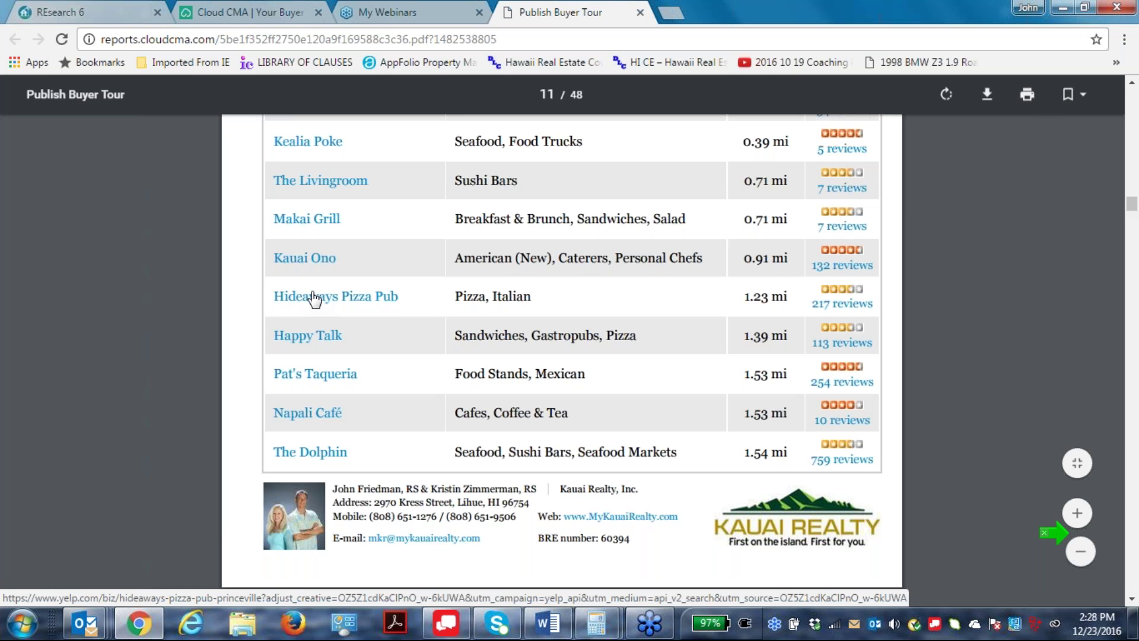
click(316, 299)
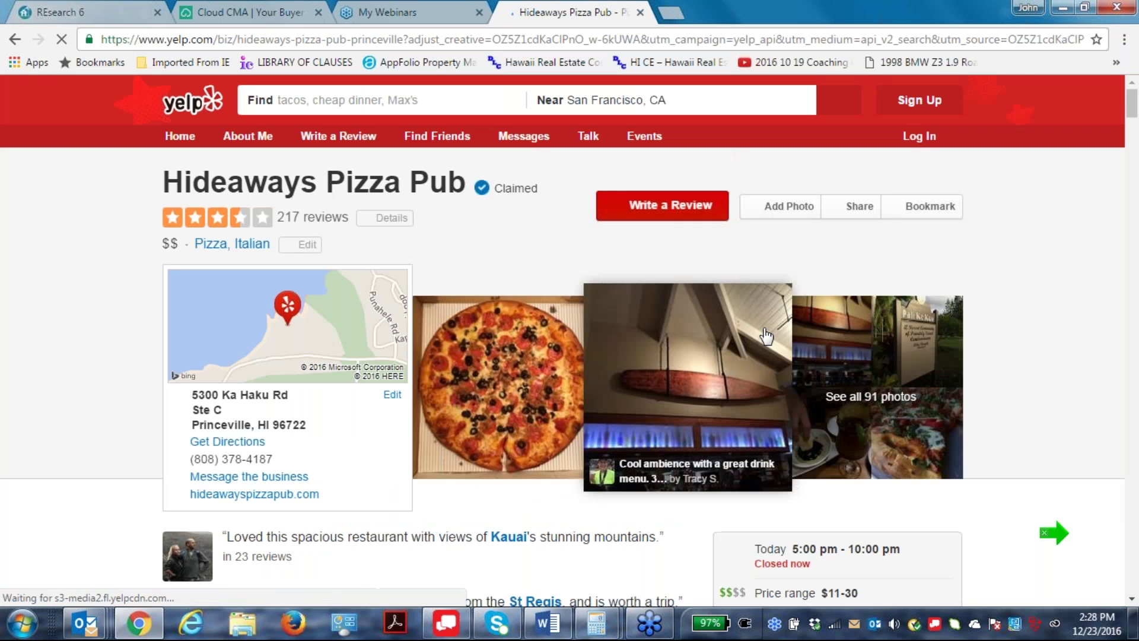
Scroll the Hideaways Pizza Pub Yelp page to check its address, 5:00–10:00 pm hours and reviews.
scroll(1134, 415, down, 1)
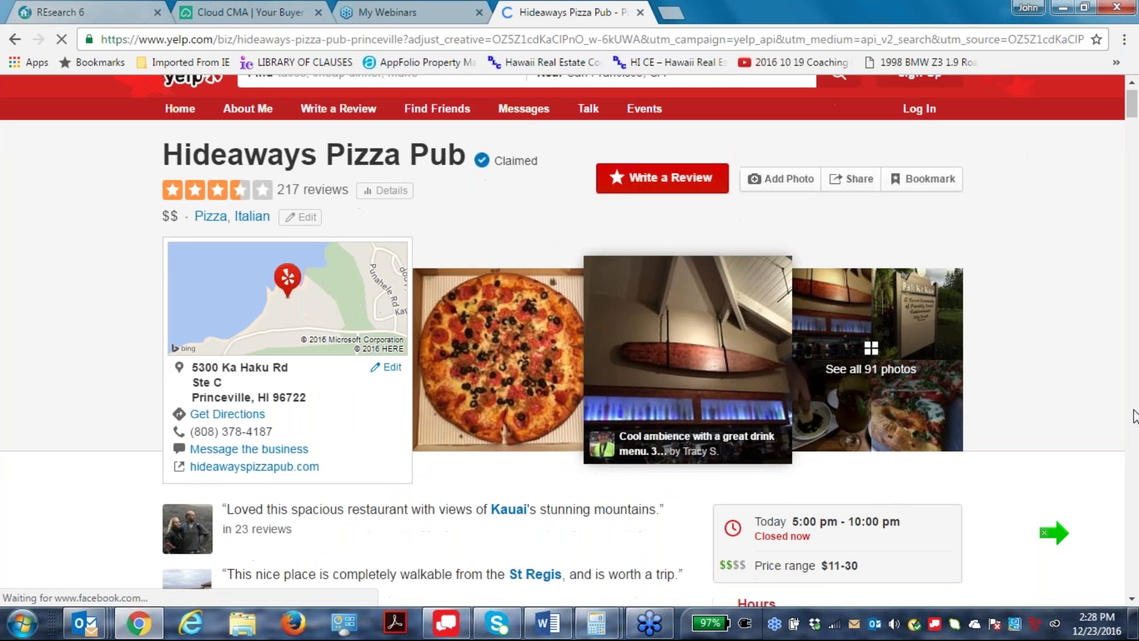
scroll(1130, 418, down, 2)
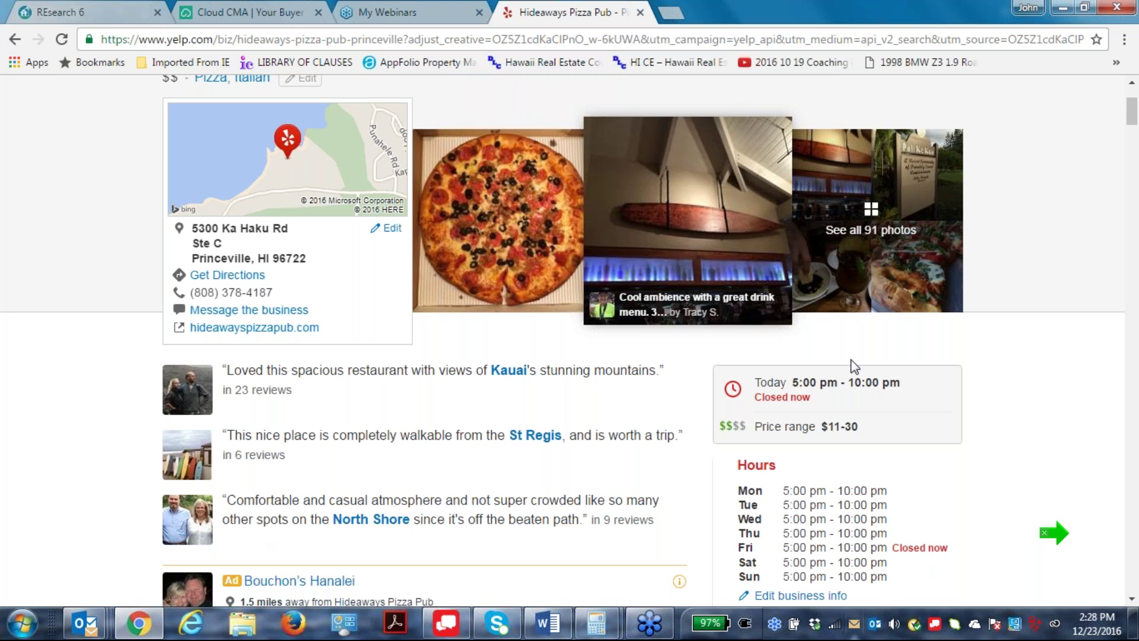
scroll(863, 469, down, 2)
scroll(869, 468, down, 2)
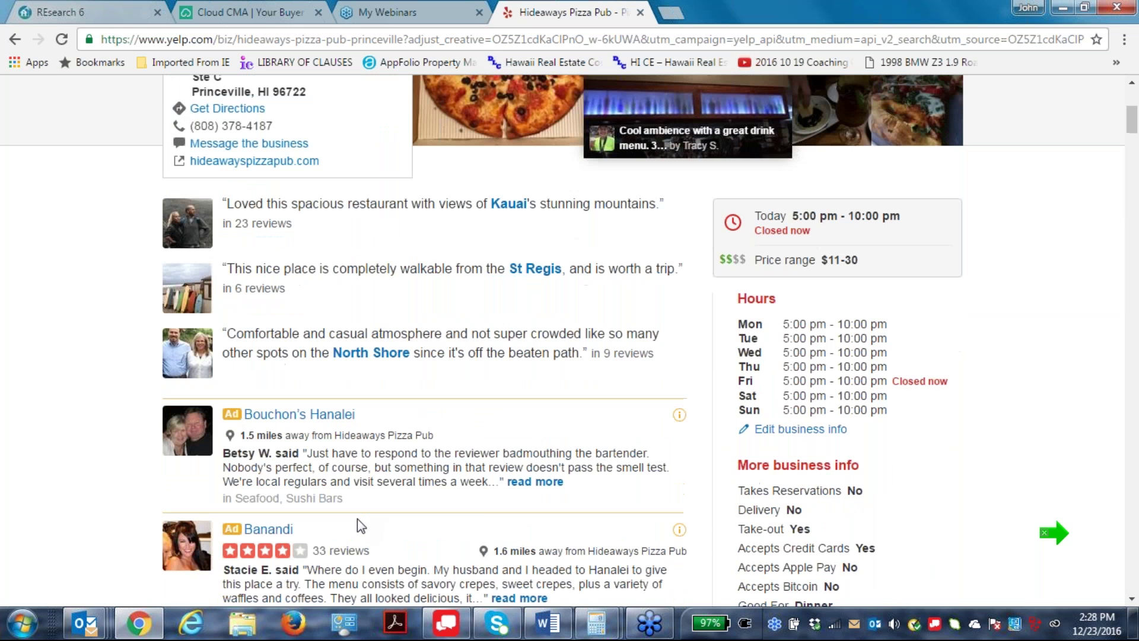
scroll(357, 518, down, 4)
scroll(328, 508, up, 10)
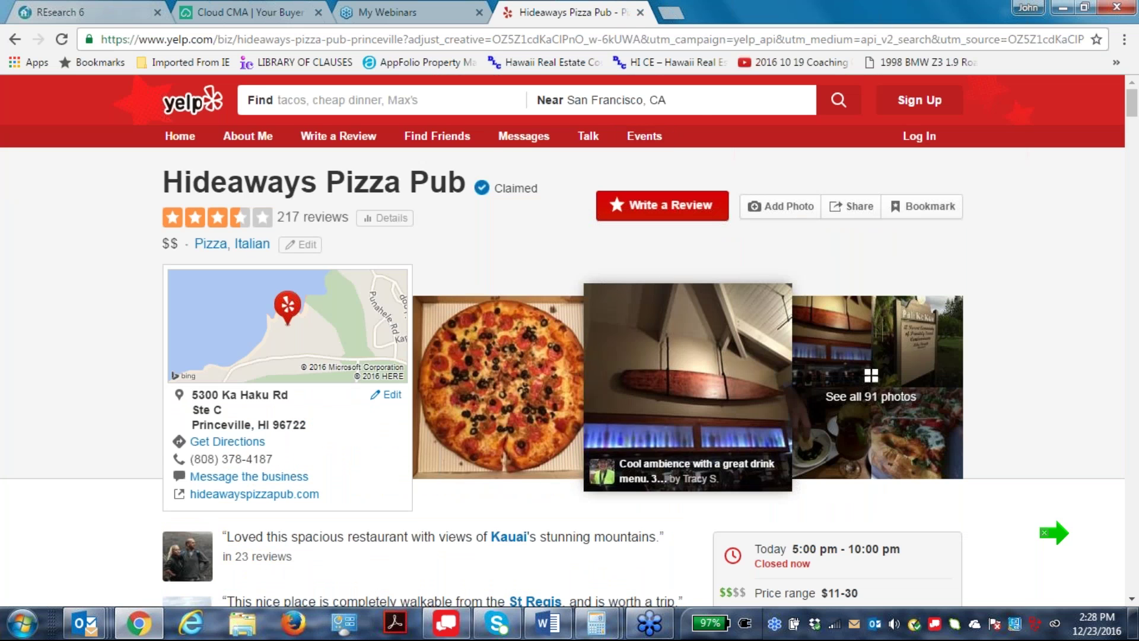
Close the Yelp tab, then open and dismiss the newest Buyer Tour's Email options in Cloud CMA.
click(641, 12)
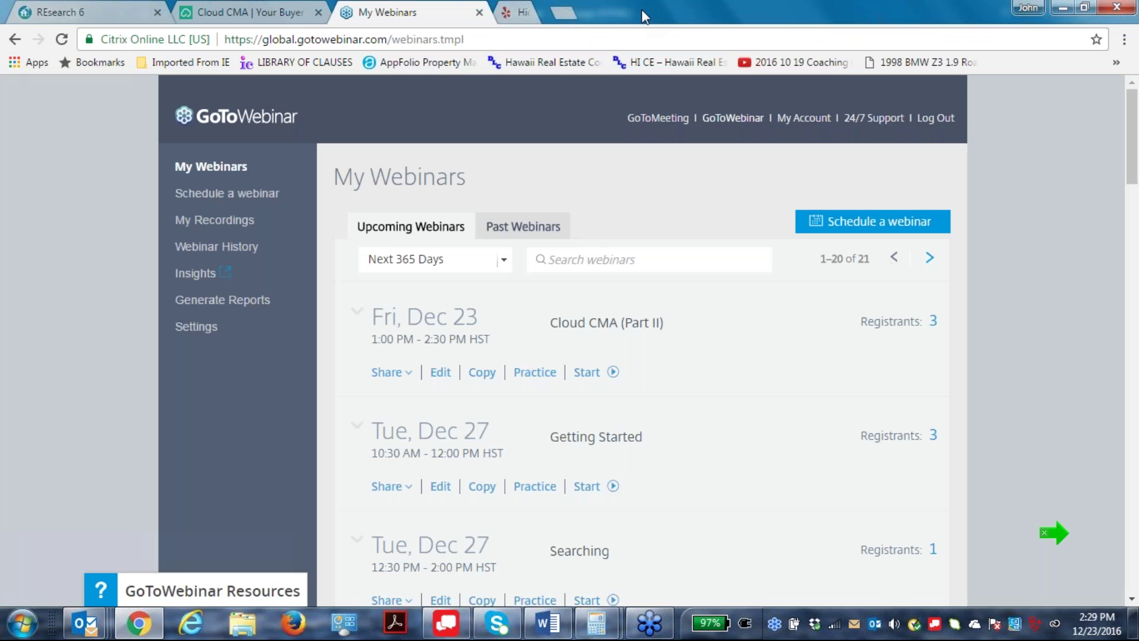
click(217, 14)
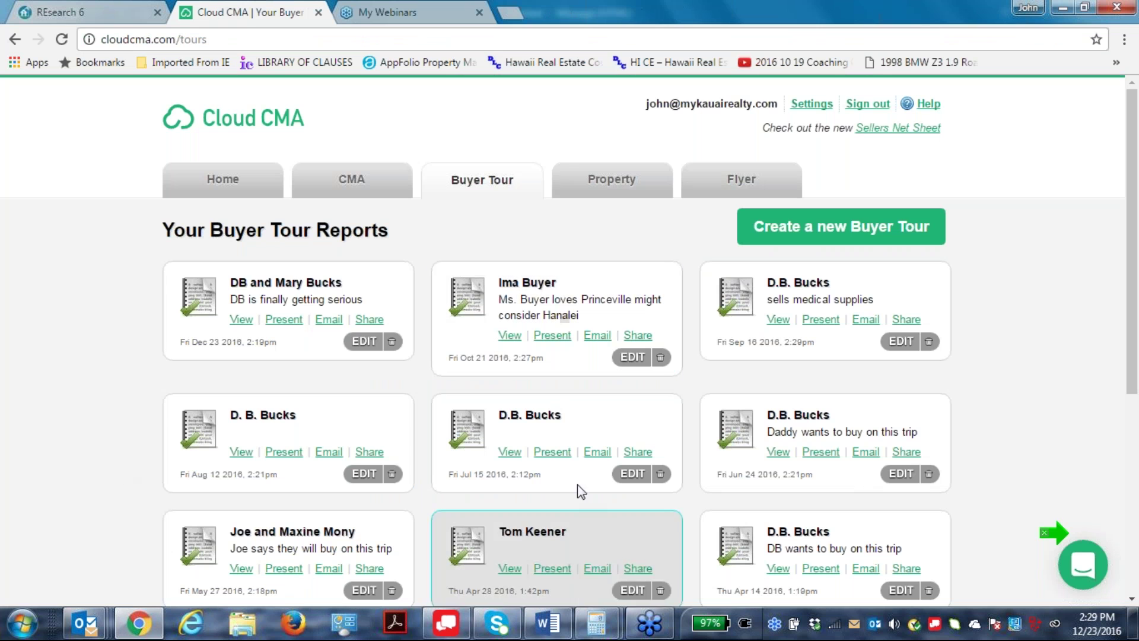
click(341, 321)
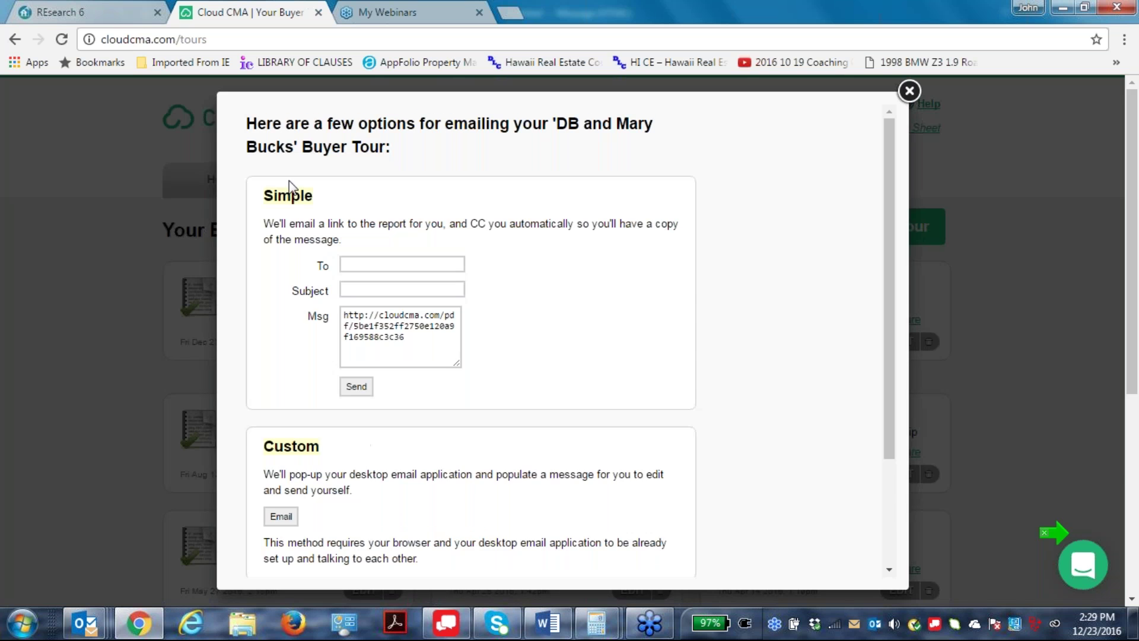
scroll(409, 546, down, 1)
scroll(409, 533, down, 2)
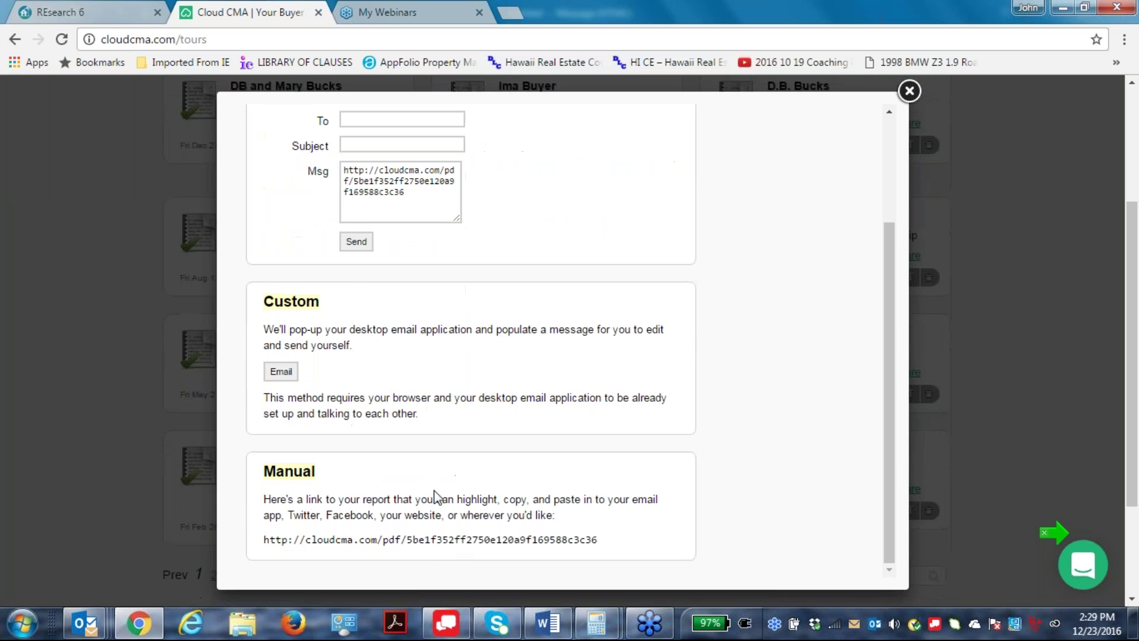
scroll(436, 495, up, 3)
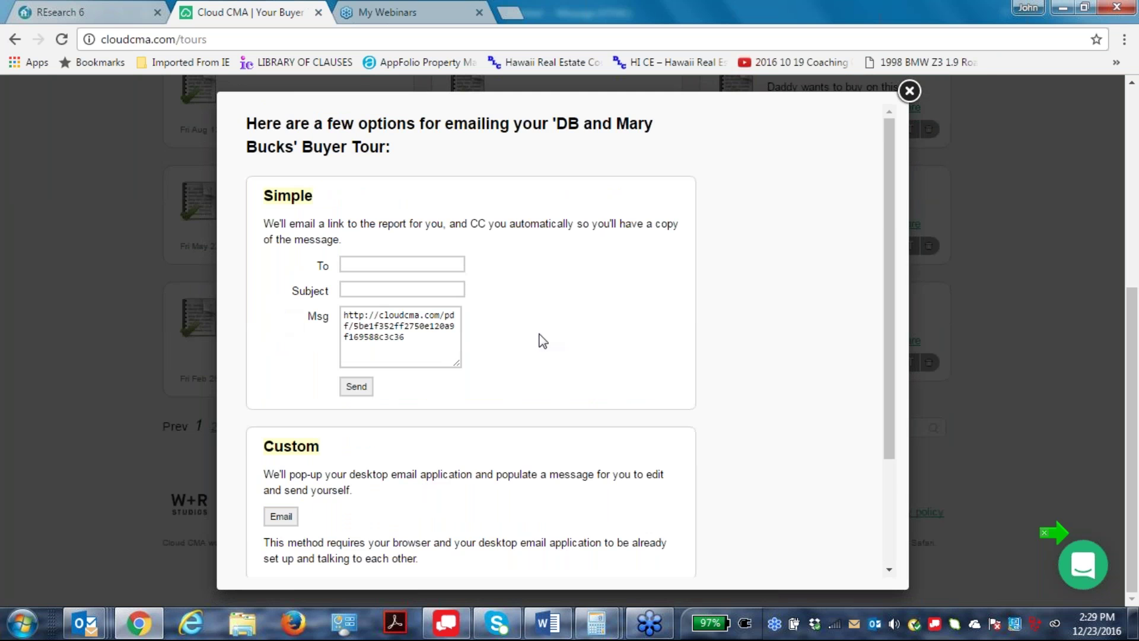
click(920, 89)
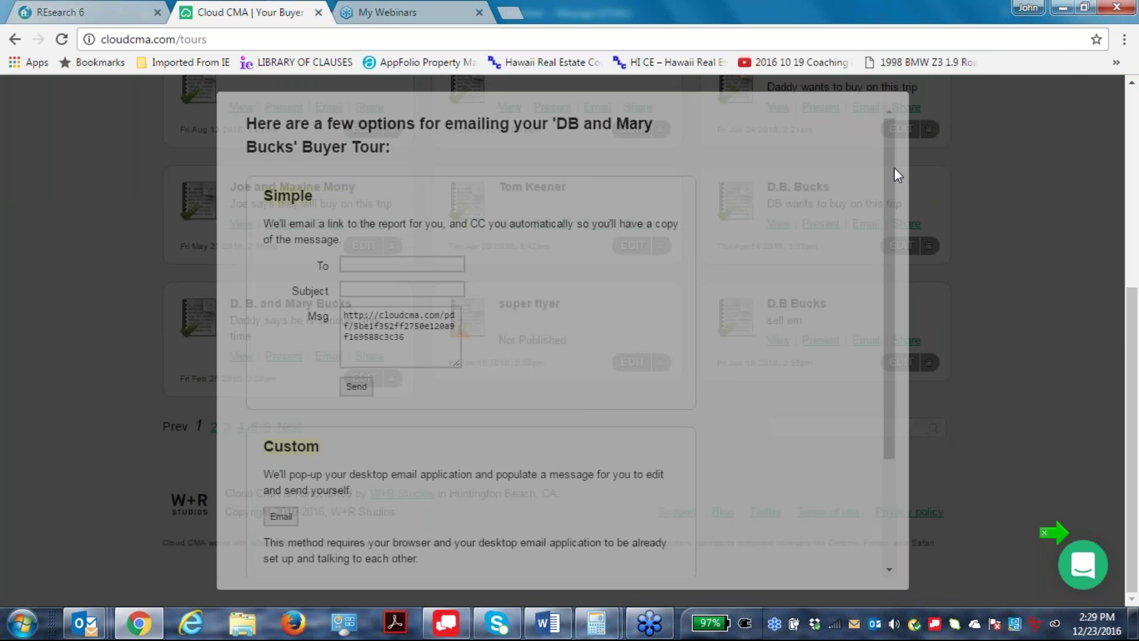
scroll(409, 451, up, 3)
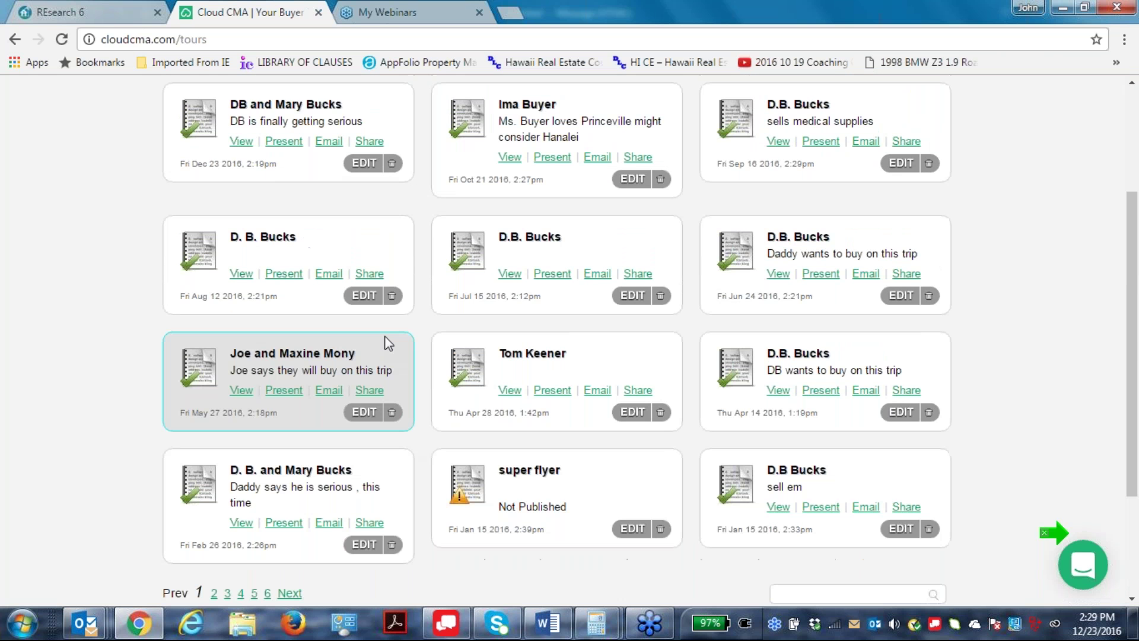
Open the newest tour's Share window and copy its shortened presentation link address.
click(365, 143)
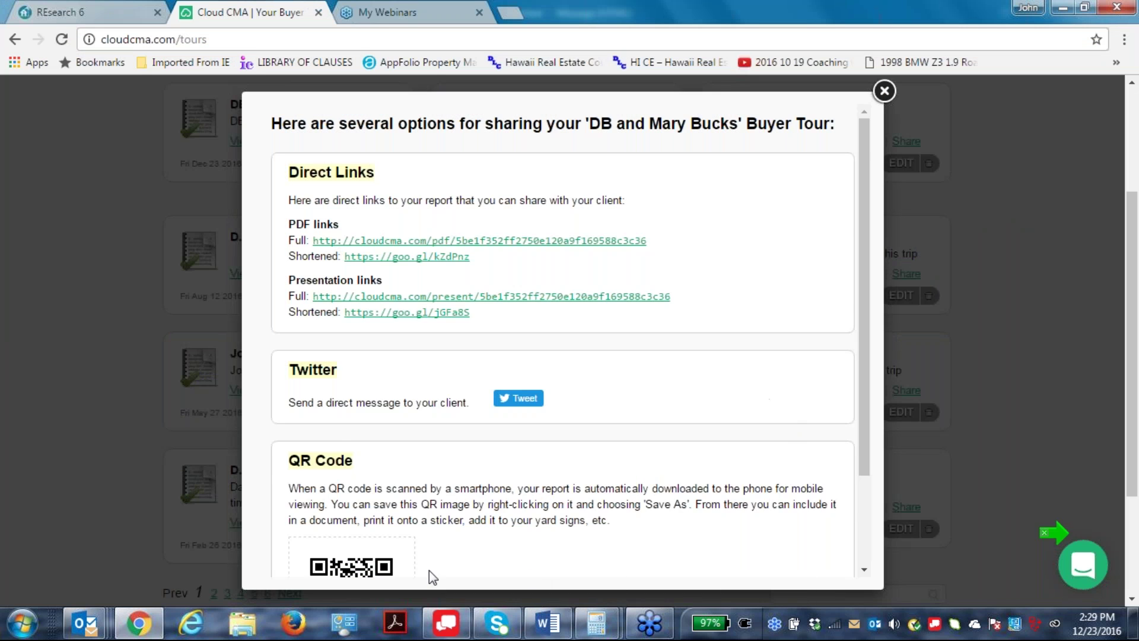
scroll(429, 572, down, 2)
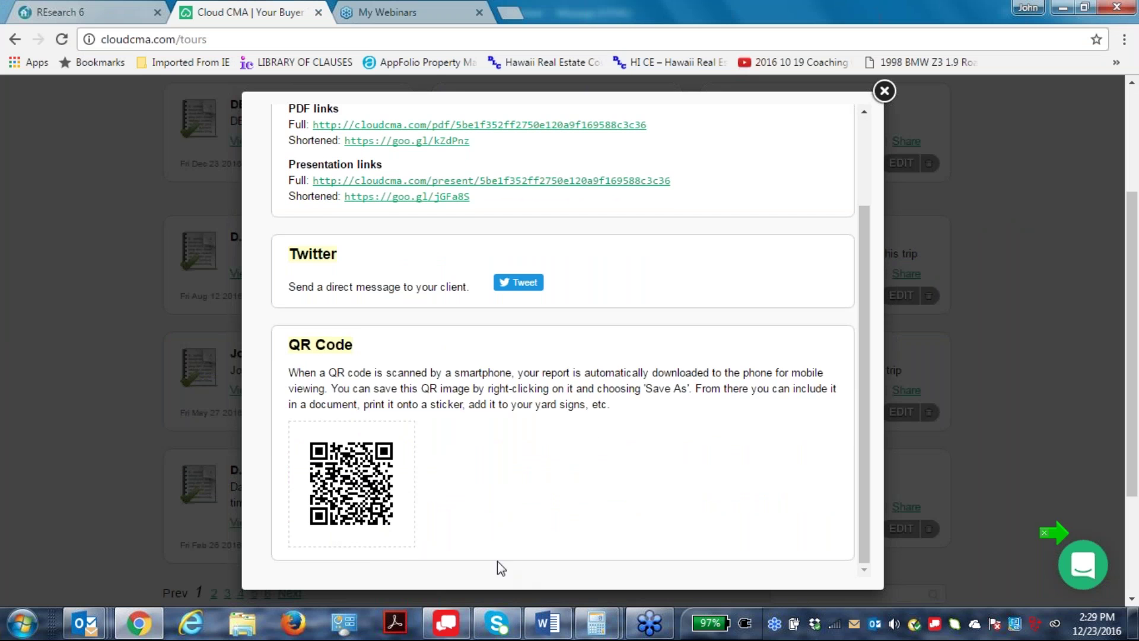
scroll(497, 560, up, 2)
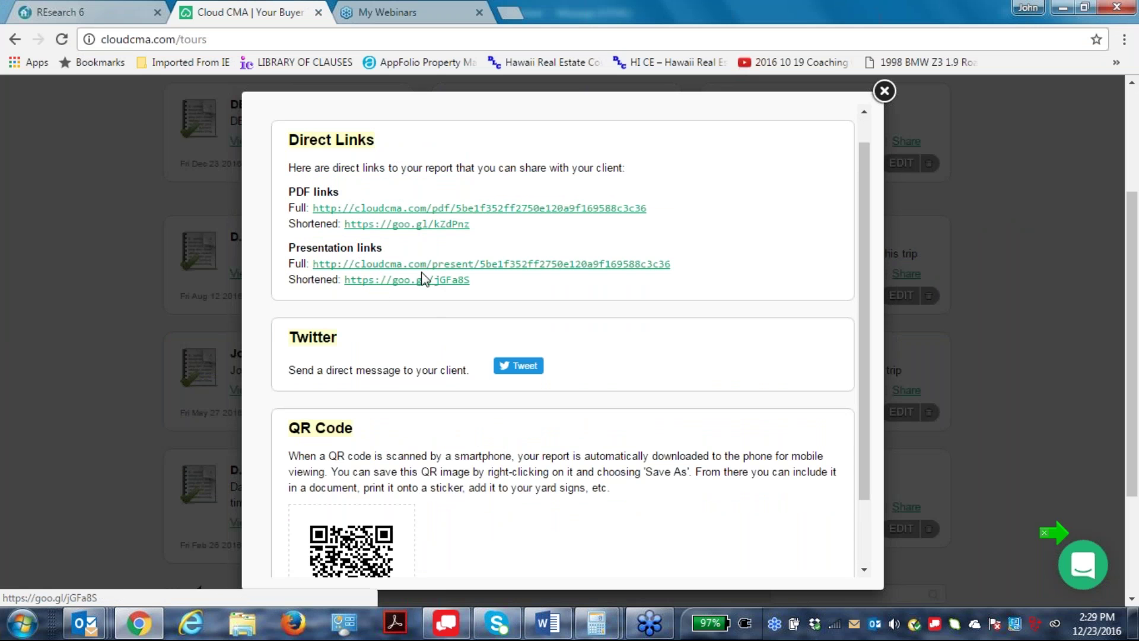
drag(485, 286, 347, 299)
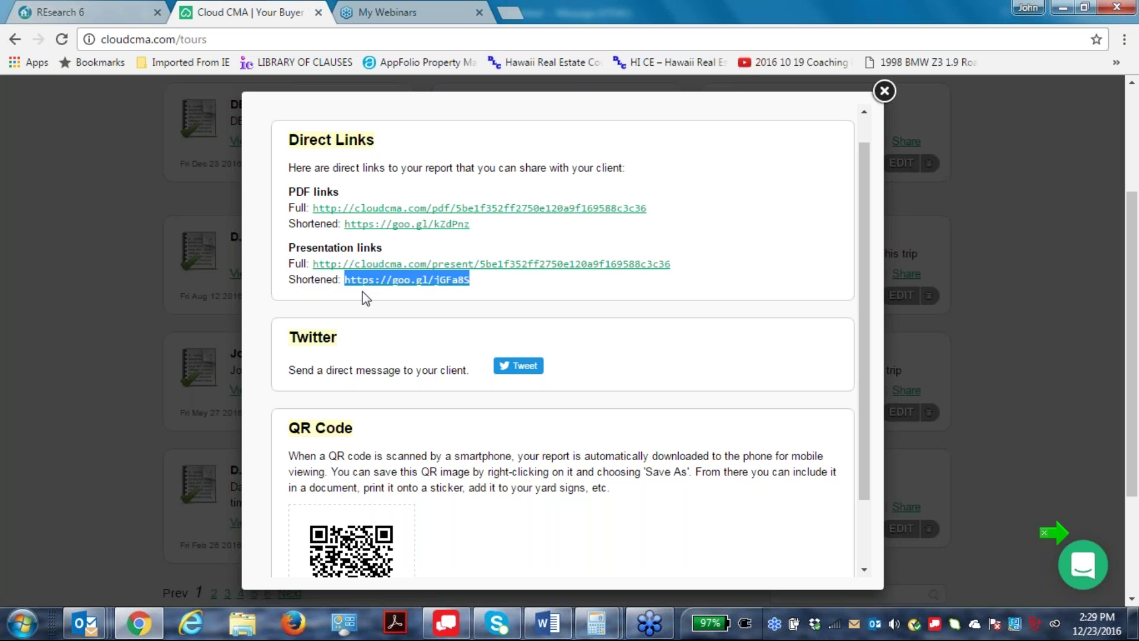
right_click(379, 277)
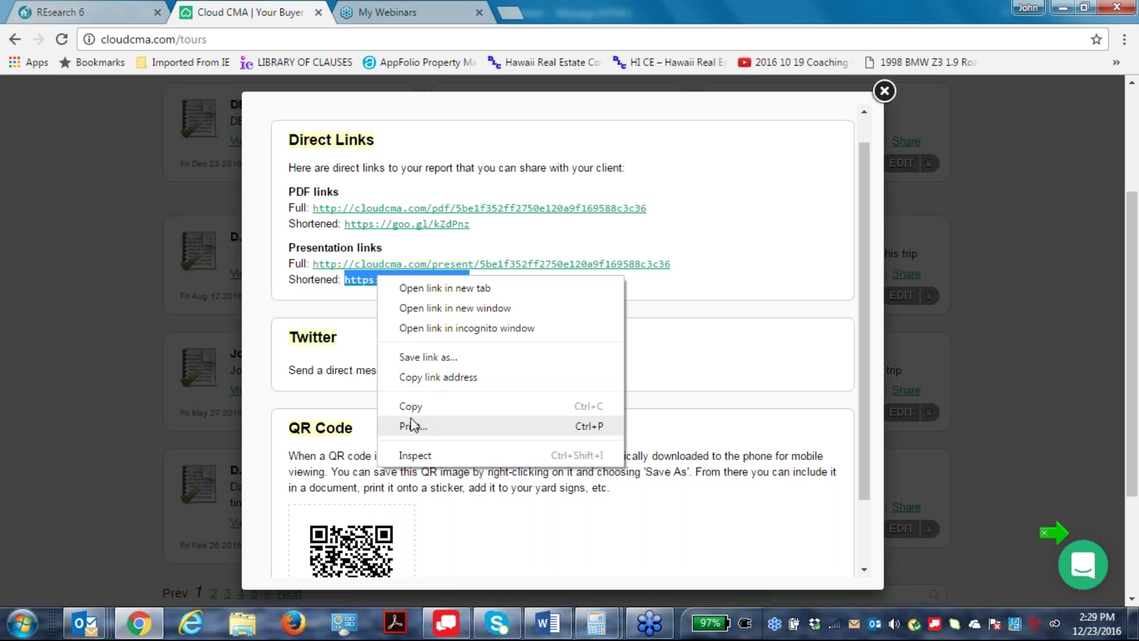
click(437, 378)
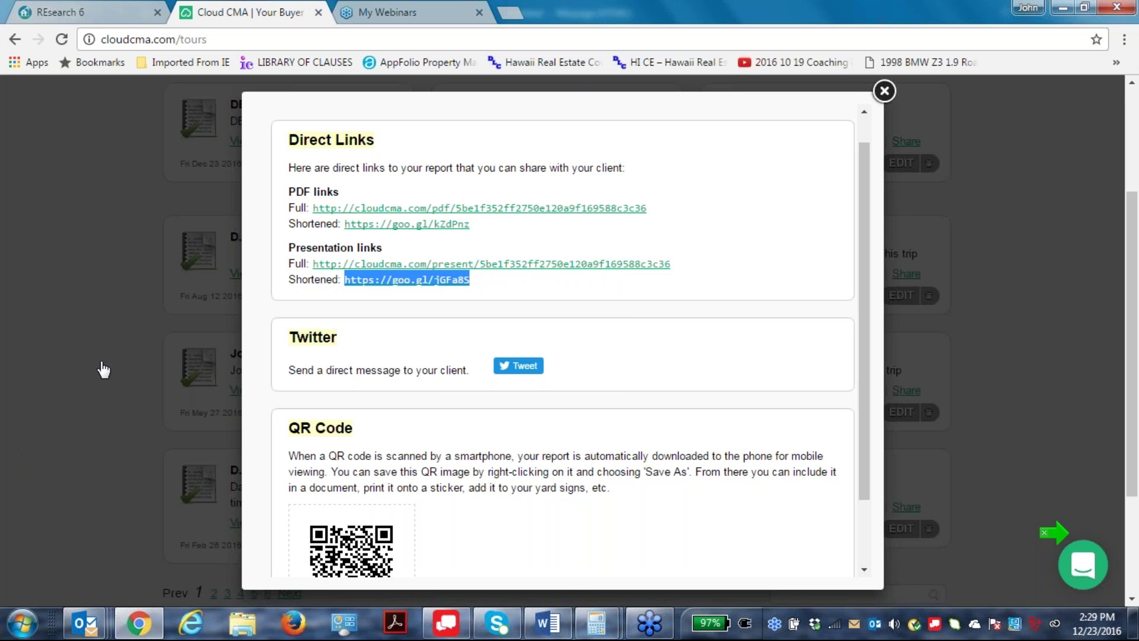
Start a new Outlook message addressed to My Kauai Realty with the body line 'Here it is'.
mouse_move(93, 628)
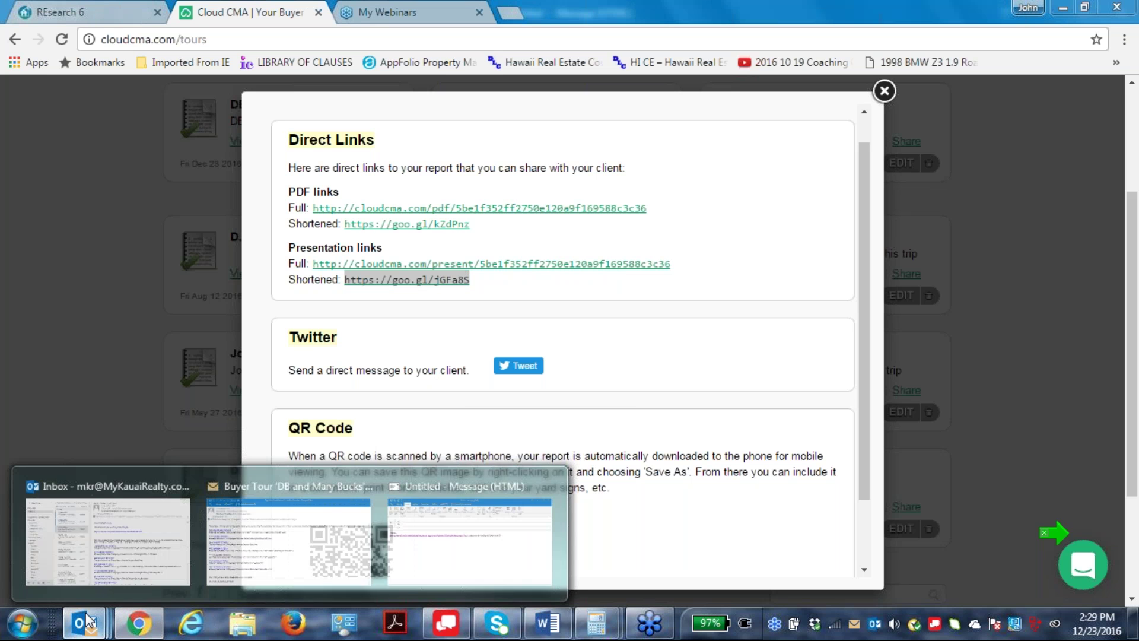
click(73, 539)
click(46, 37)
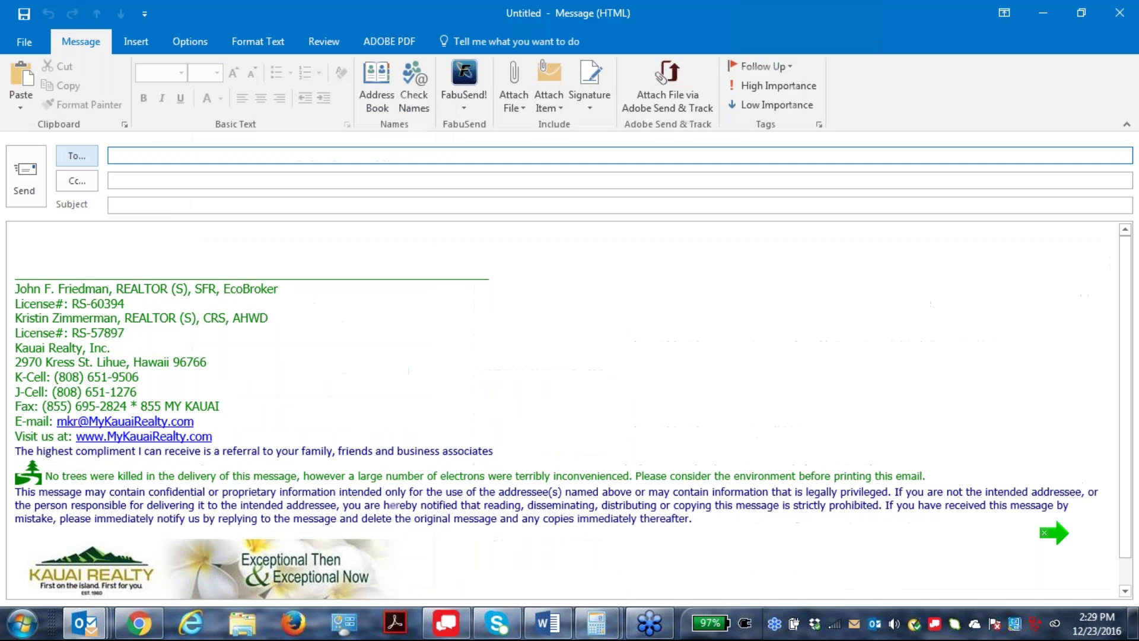
click(168, 208)
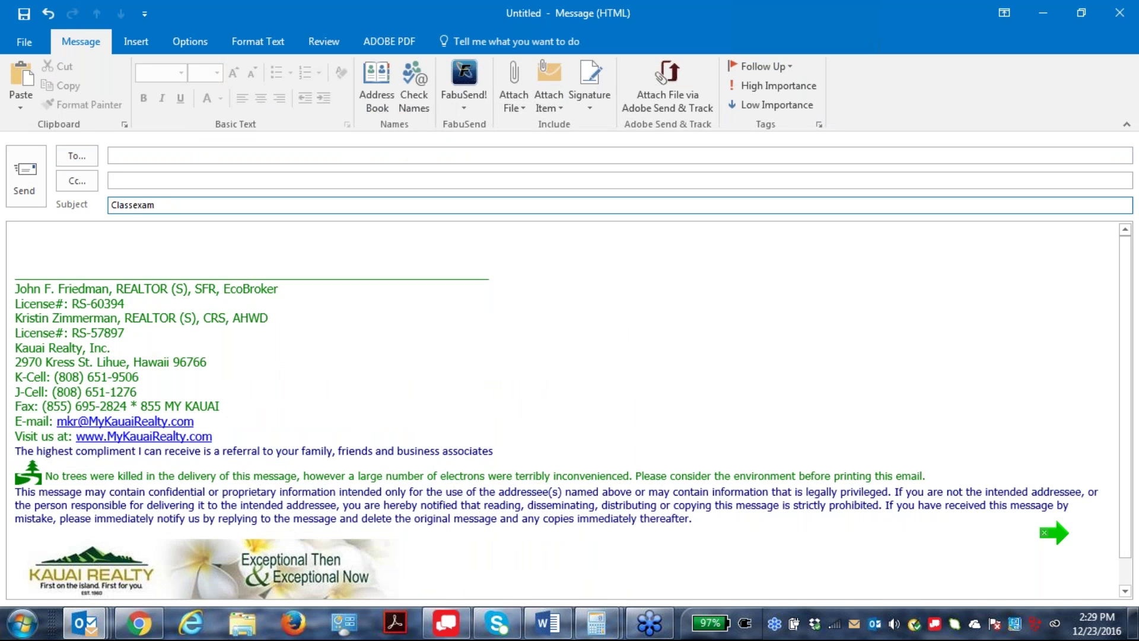
click(119, 155)
text(m)
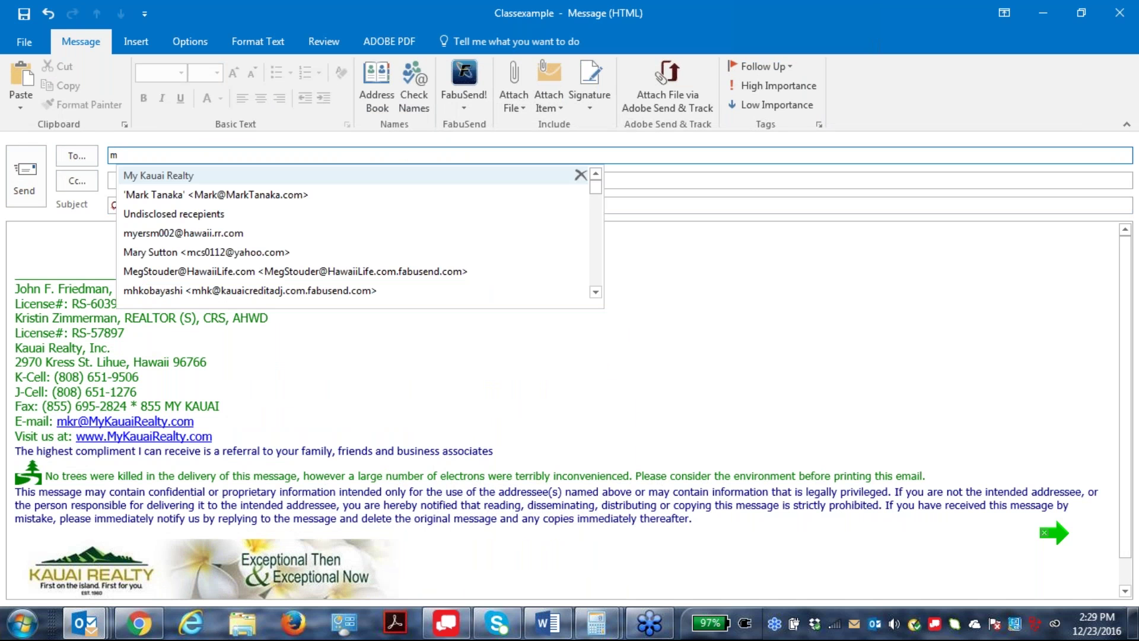
click(173, 176)
click(25, 236)
text(Here it is)
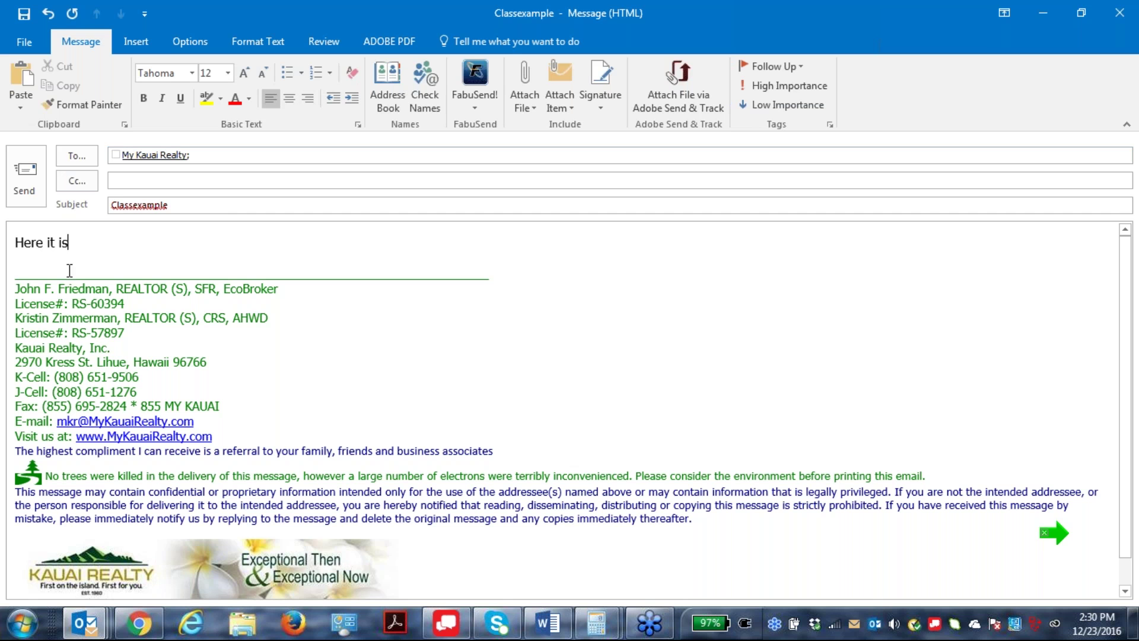
Hyperlink 'Here it is' to the copied goo.gl short presentation address and send the message.
click(8, 241)
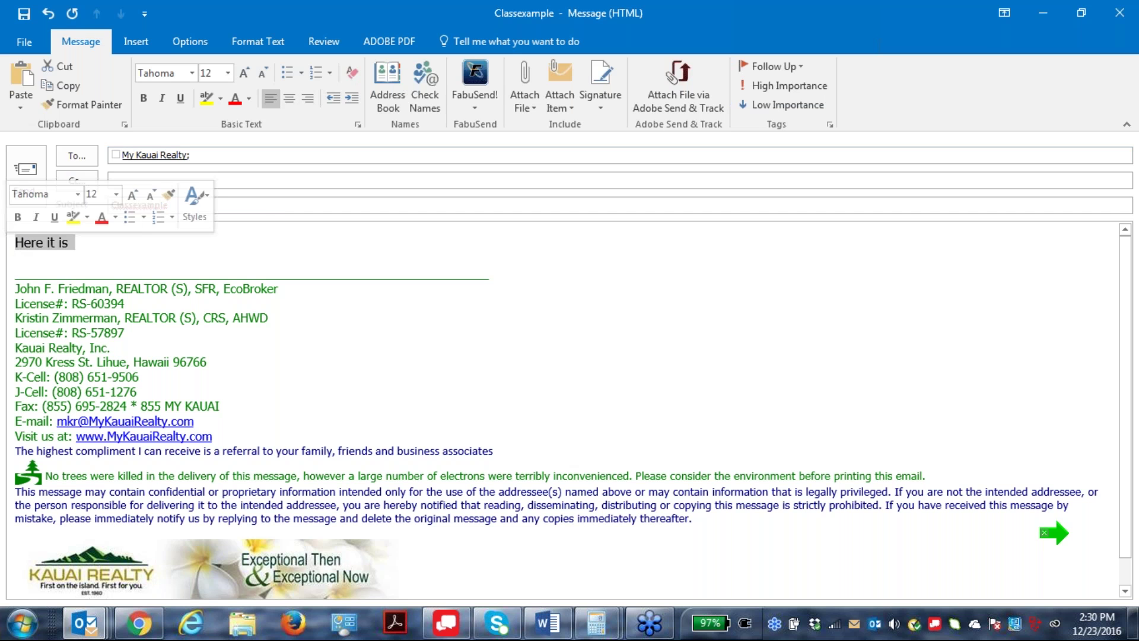
click(136, 41)
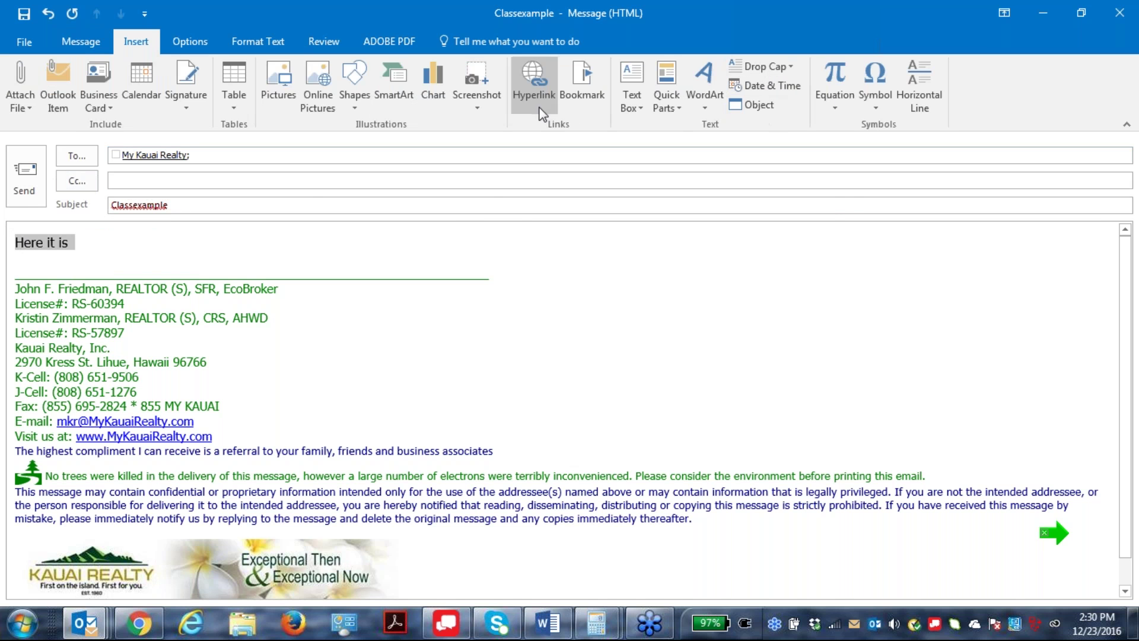
click(533, 84)
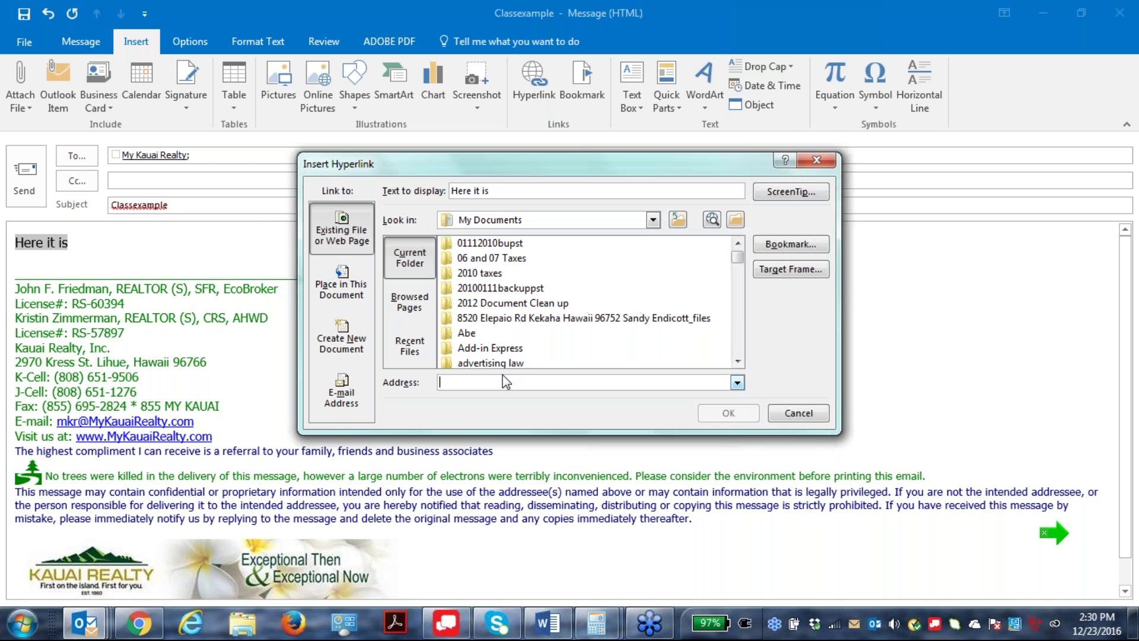
right_click(490, 384)
click(530, 427)
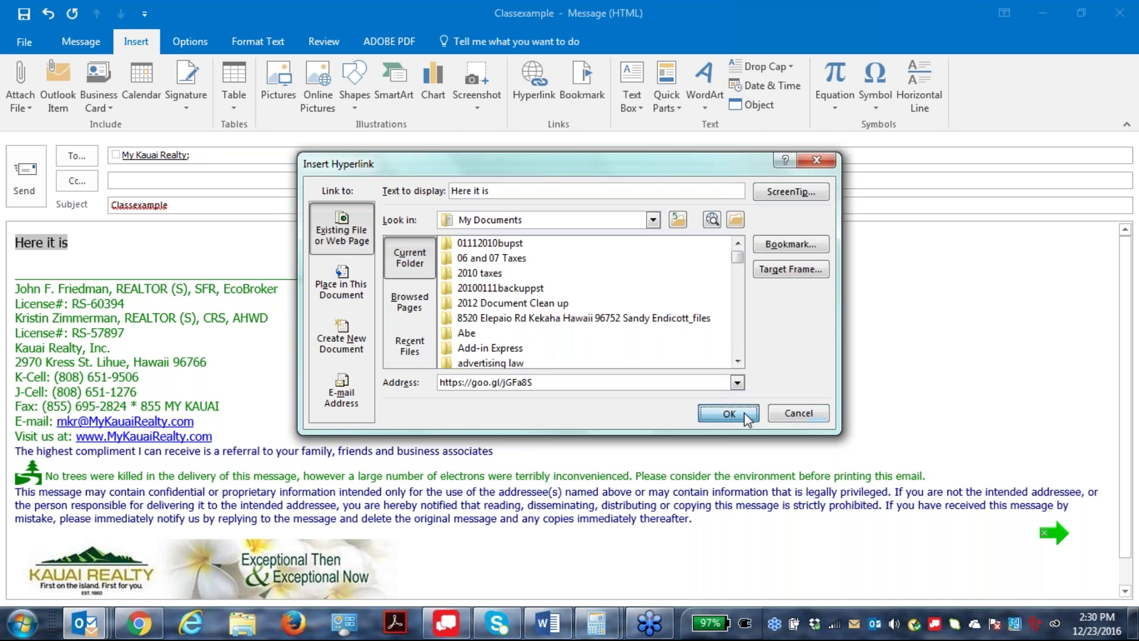
click(744, 412)
click(24, 175)
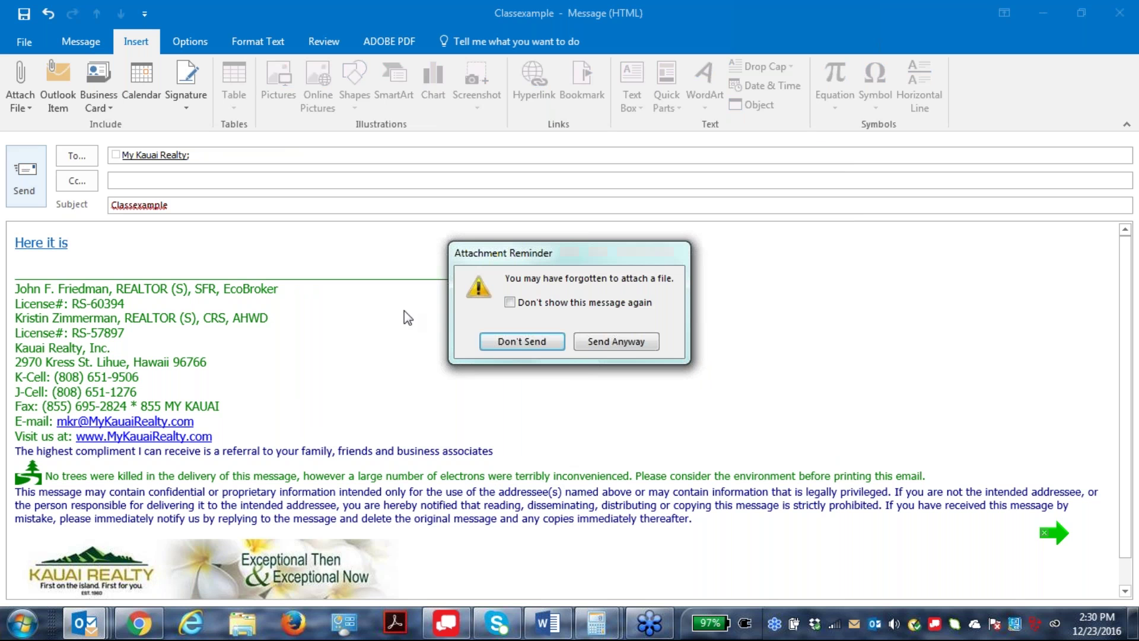
Send the message despite the attachment reminder and run Send/Receive All Folders.
click(617, 342)
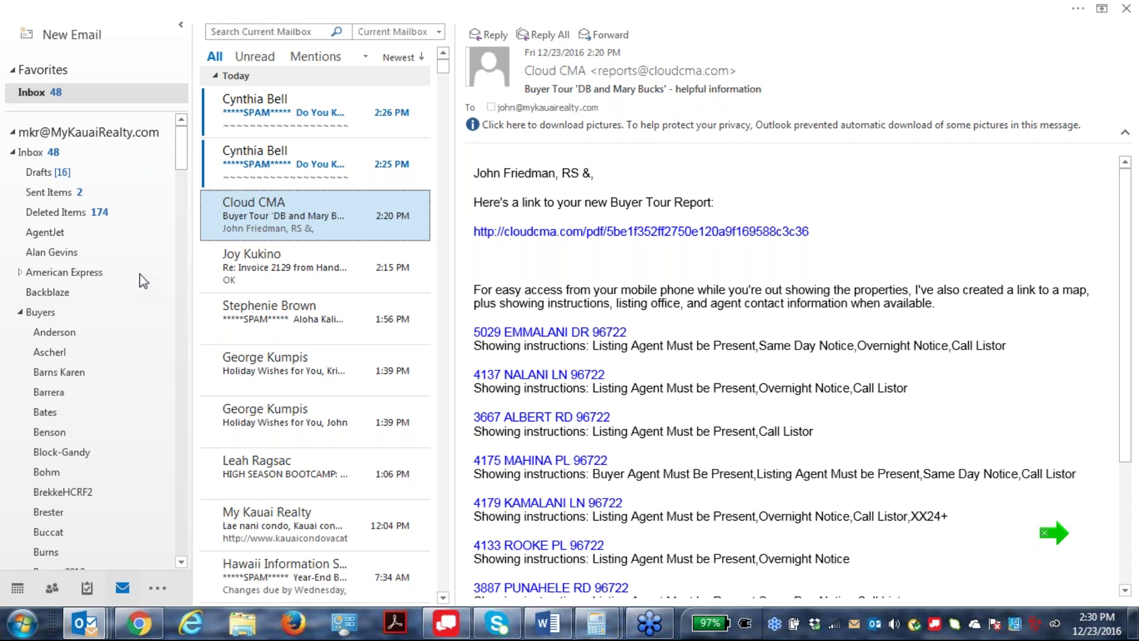
click(89, 7)
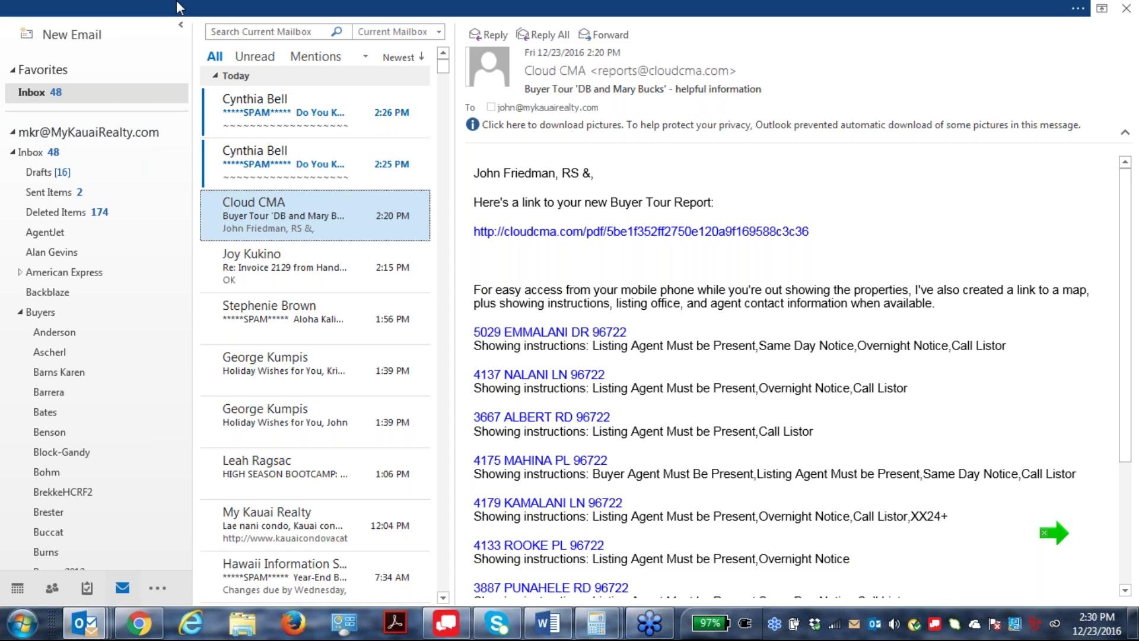
click(136, 42)
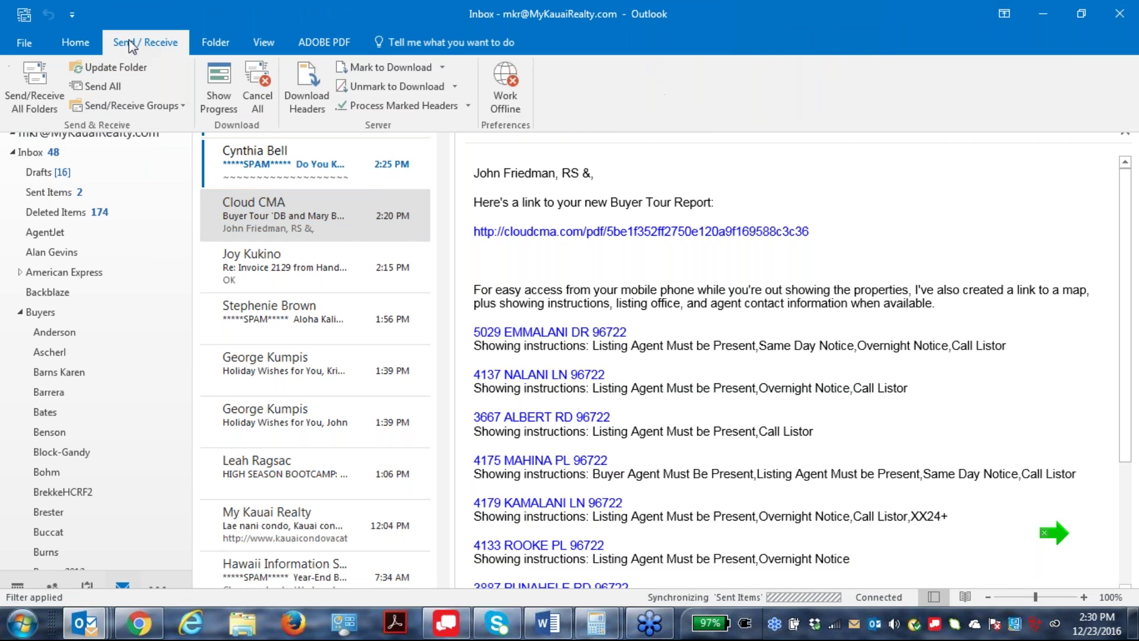
click(27, 83)
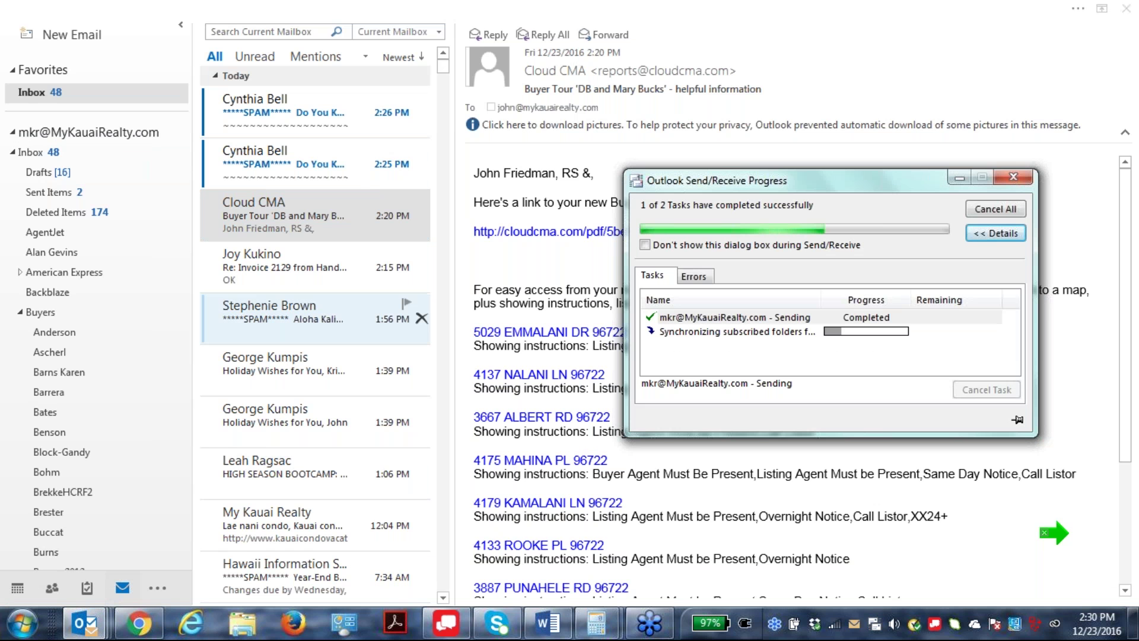
Open the received Classexample email and follow its 'Here it is' link.
click(958, 179)
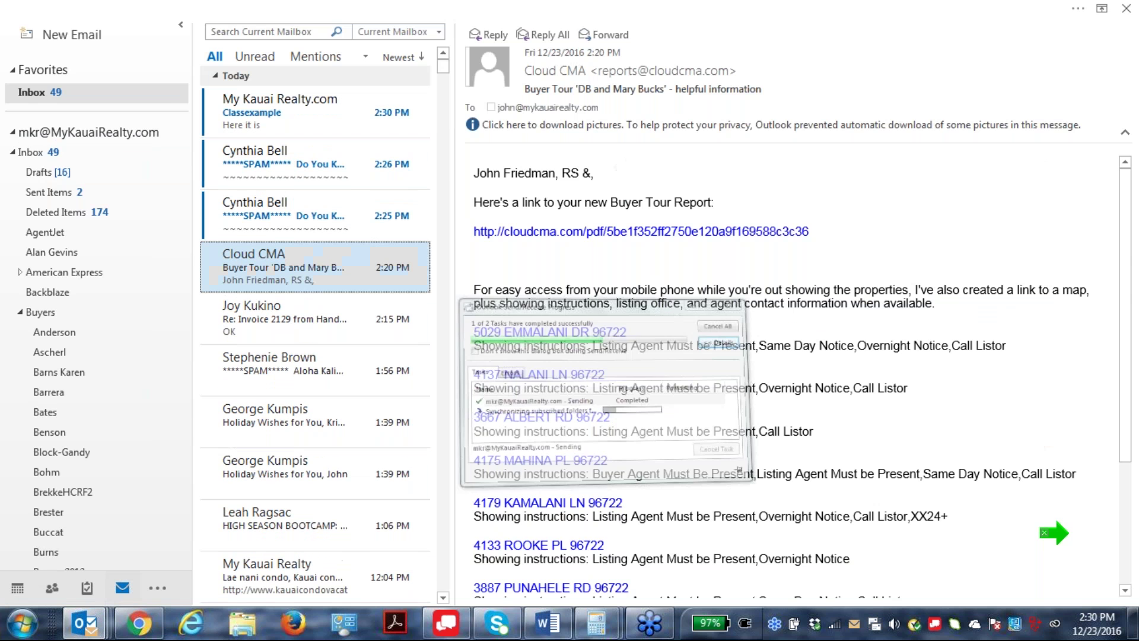
double_click(279, 109)
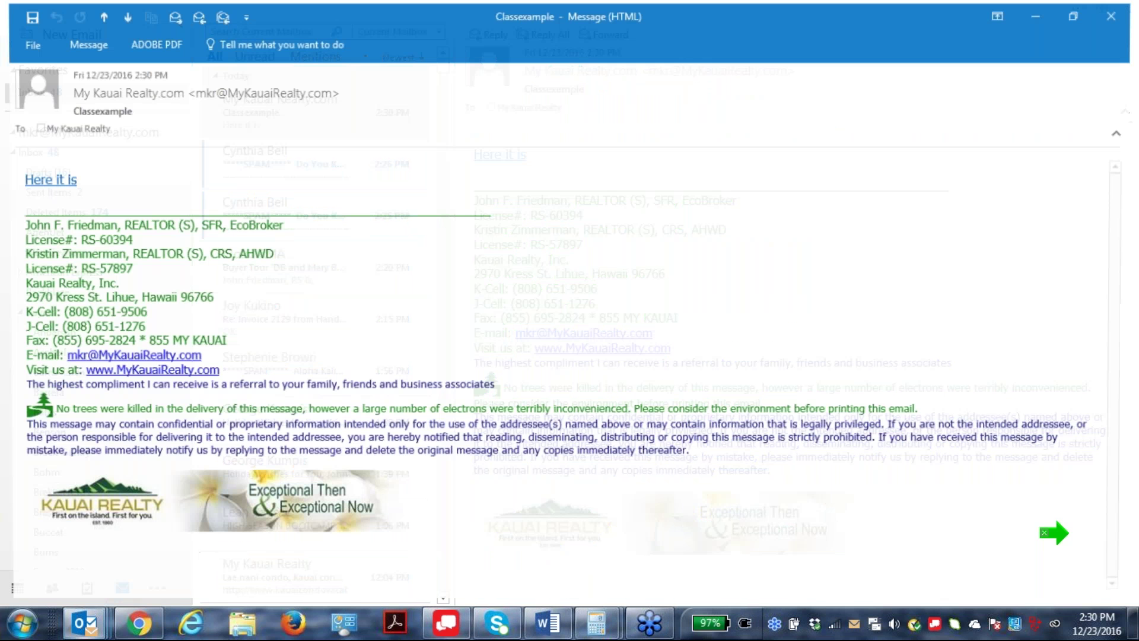
click(42, 180)
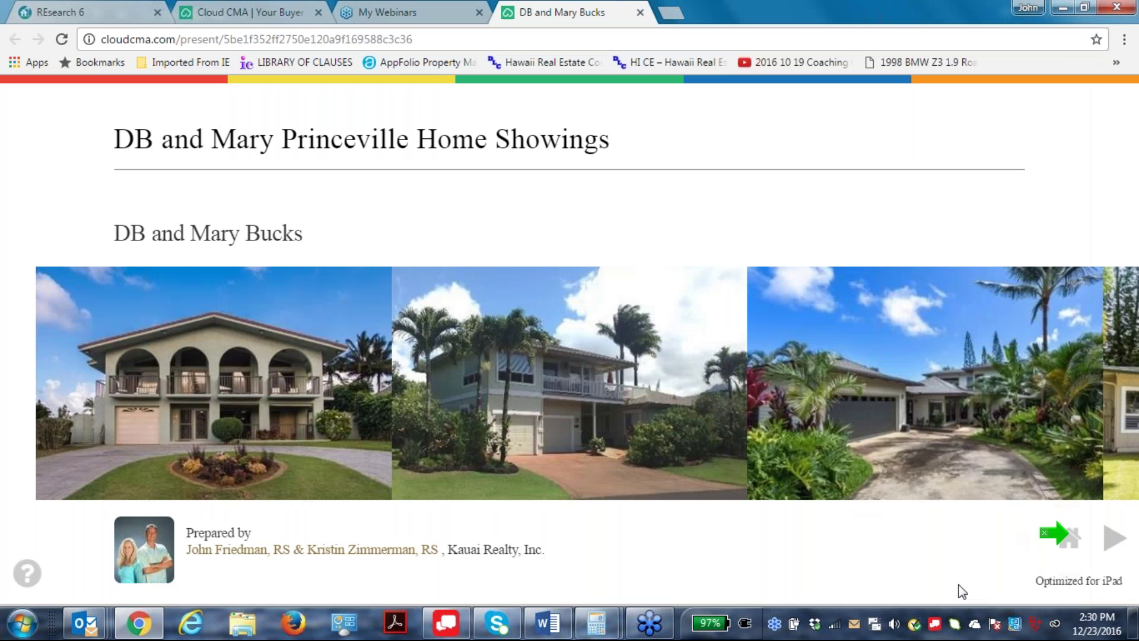
click(1111, 540)
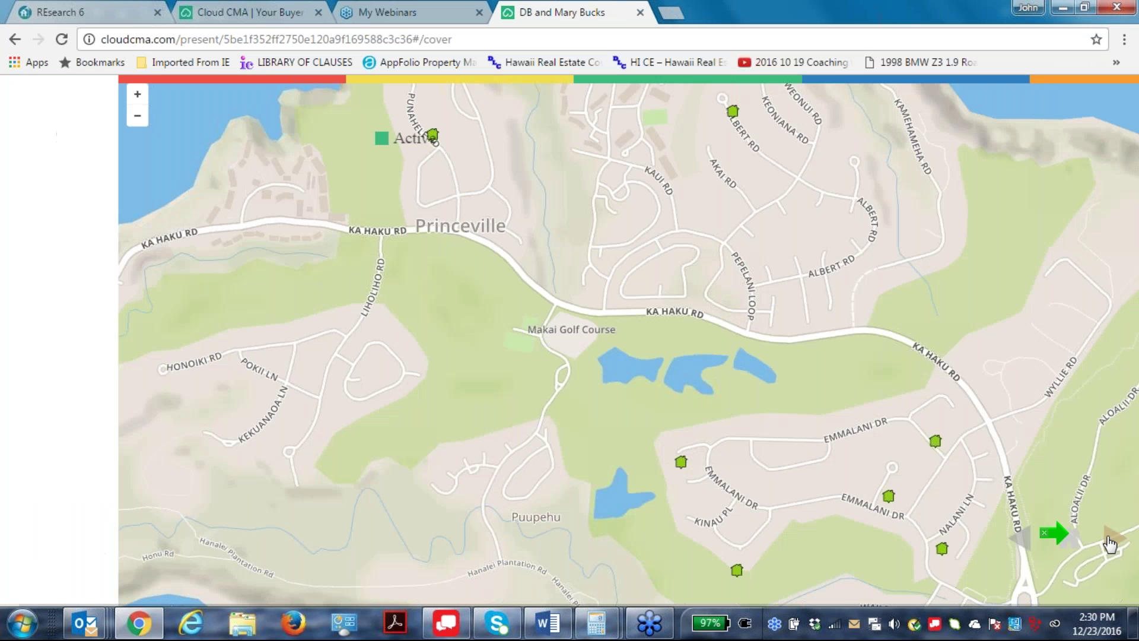
click(1110, 541)
click(1110, 541)
click(1066, 588)
click(1068, 588)
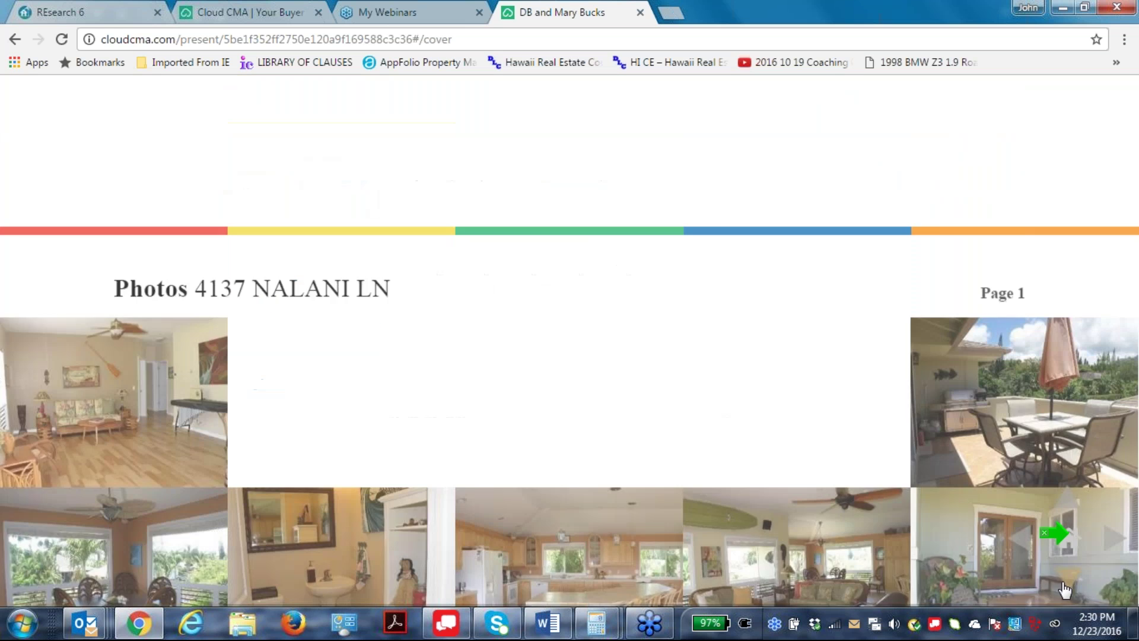
click(640, 12)
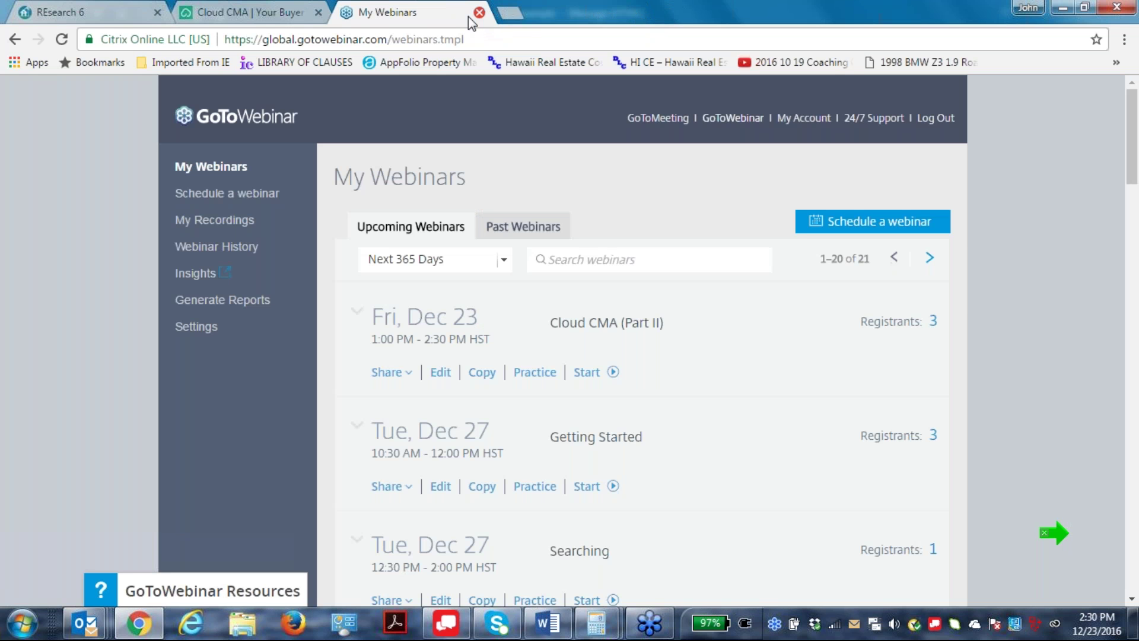
click(273, 11)
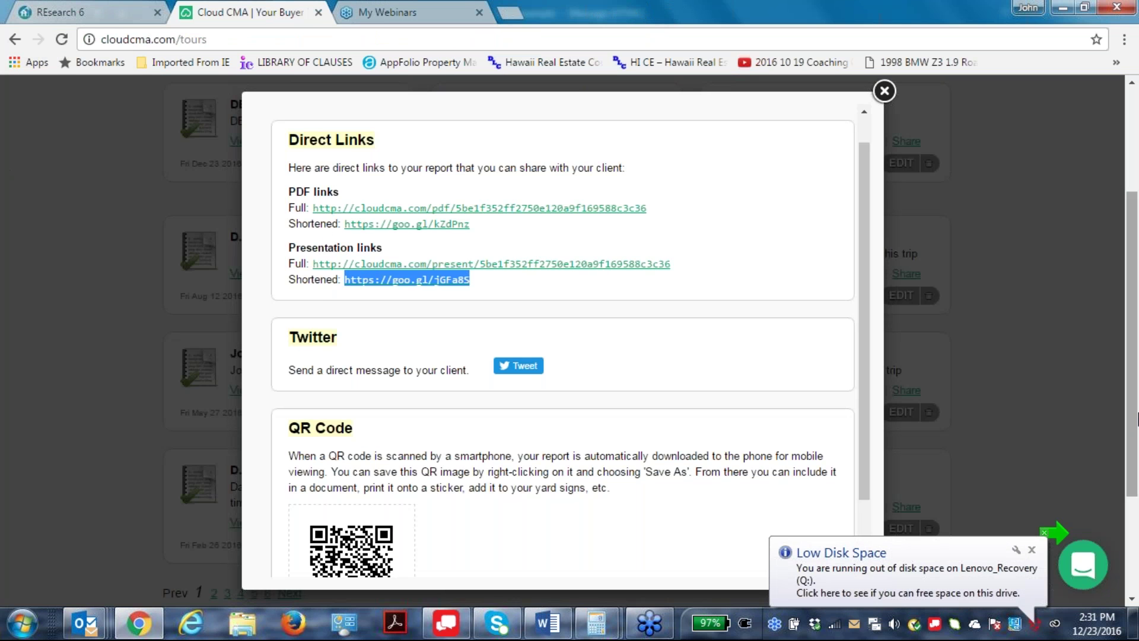
Close the tour's Direct Links dialog, check the Classexample email, then go to the REsearch 6 results.
click(884, 92)
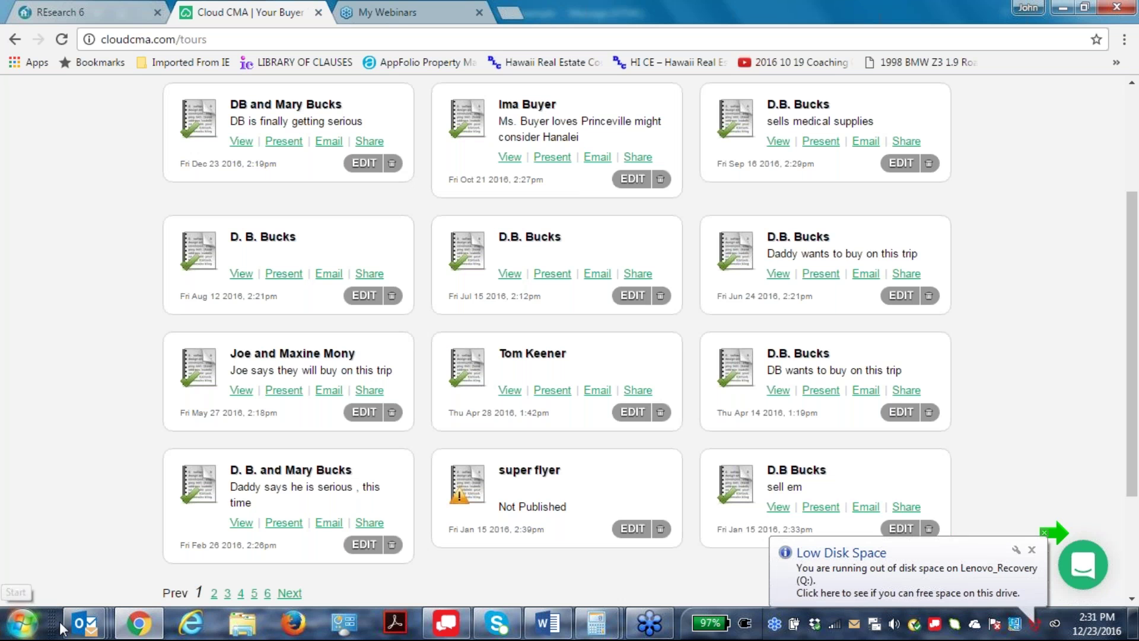
click(85, 622)
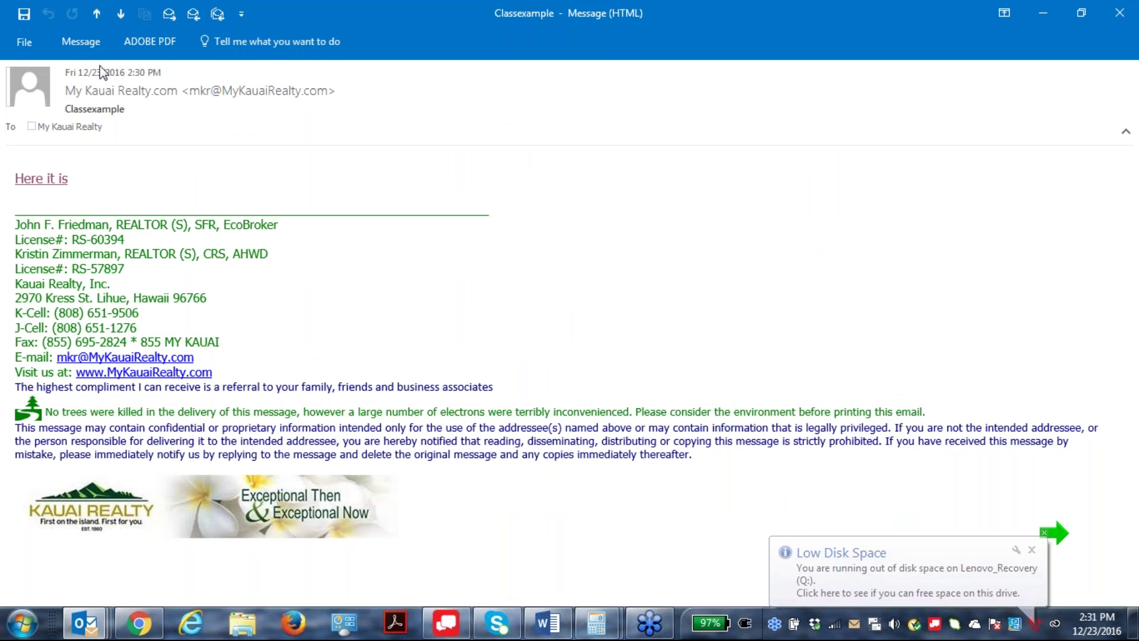
mouse_move(136, 627)
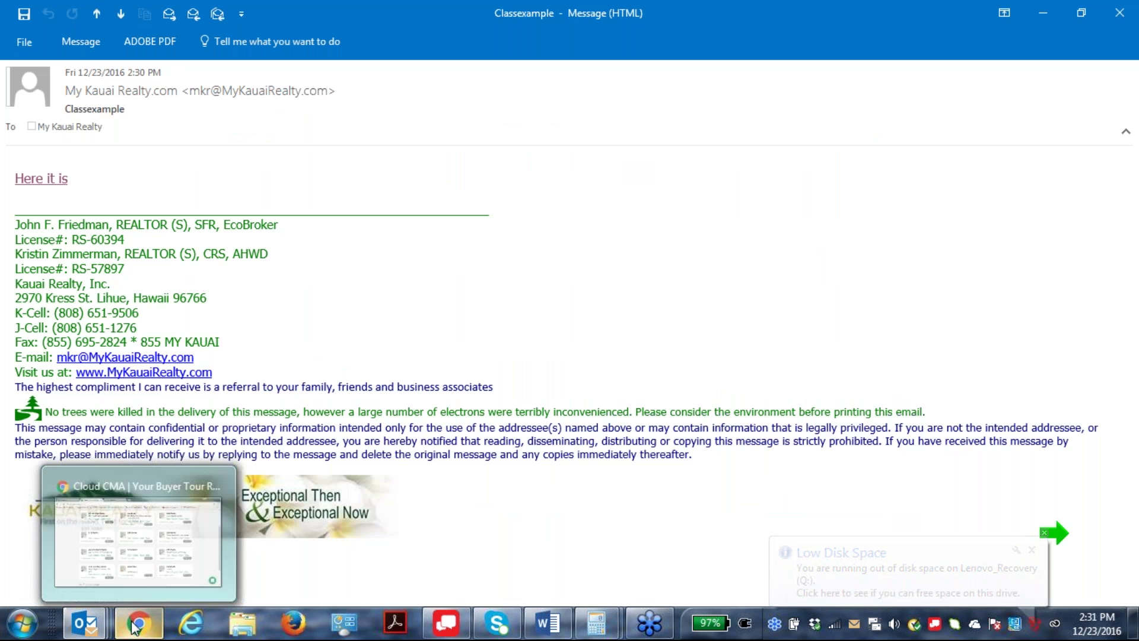
click(74, 486)
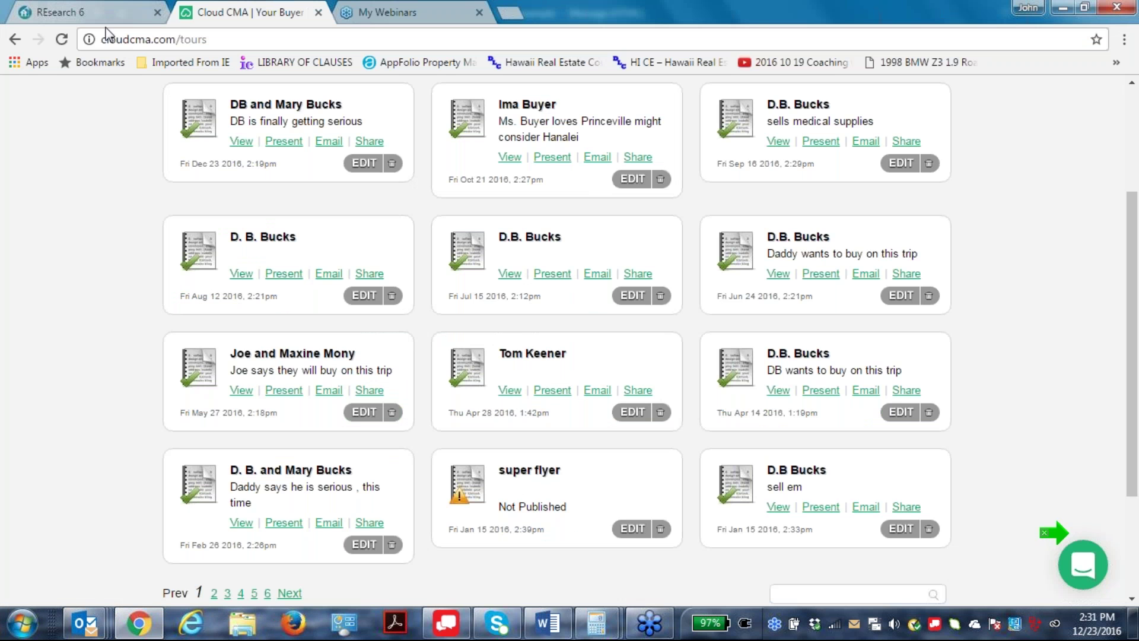
click(107, 13)
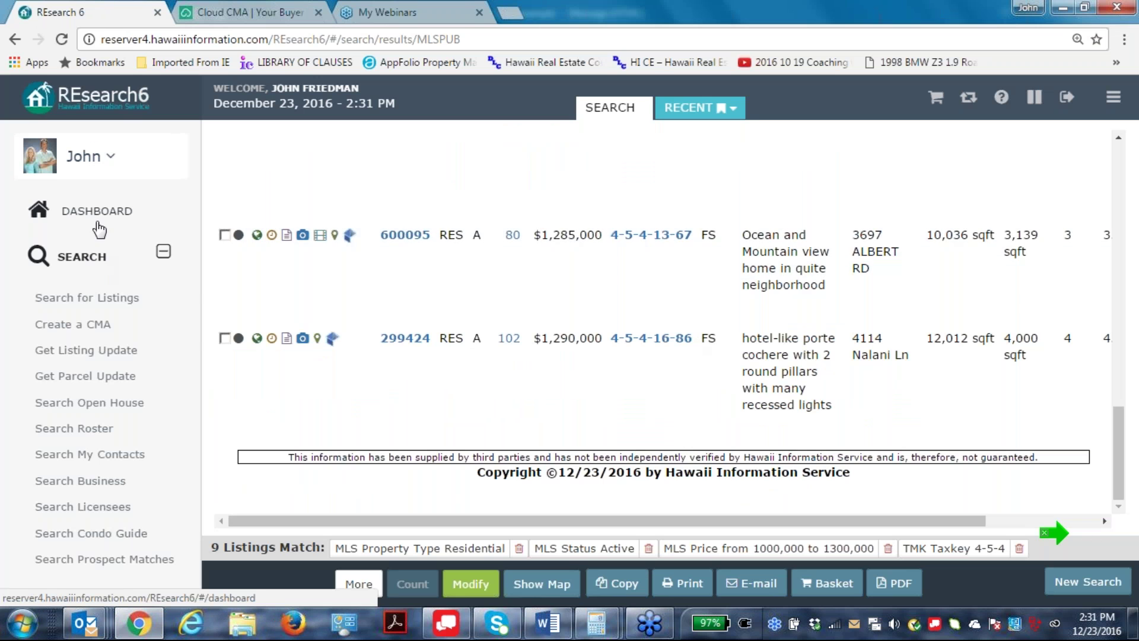
From the REsearch6 dashboard, open and review the full listing for unit #15F.
click(99, 223)
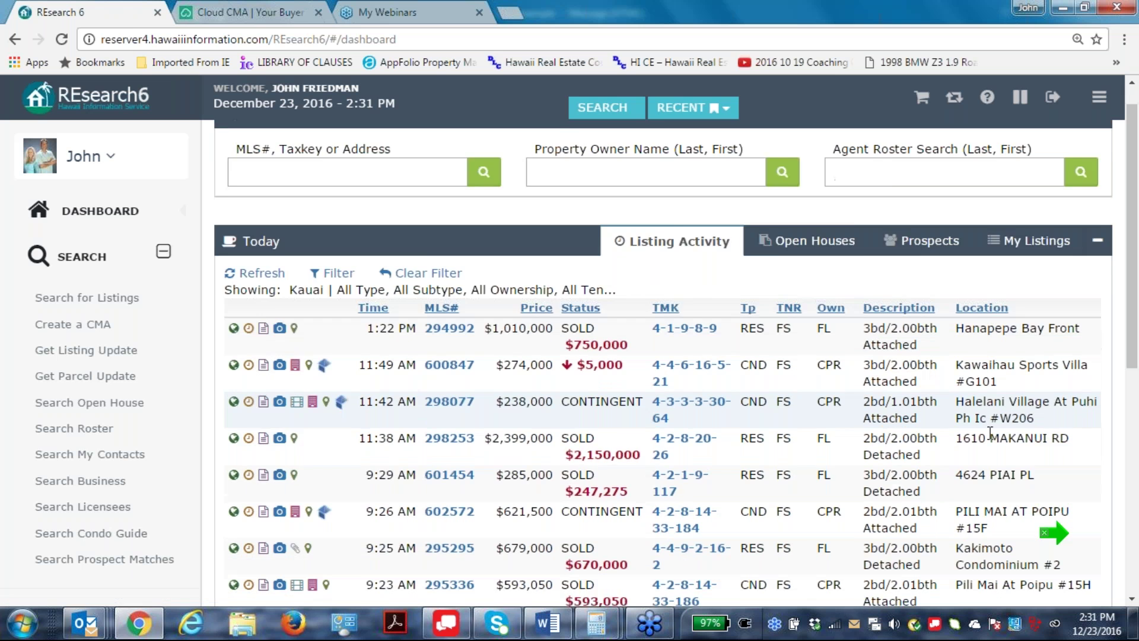
scroll(1054, 532, down, 4)
scroll(504, 438, down, 3)
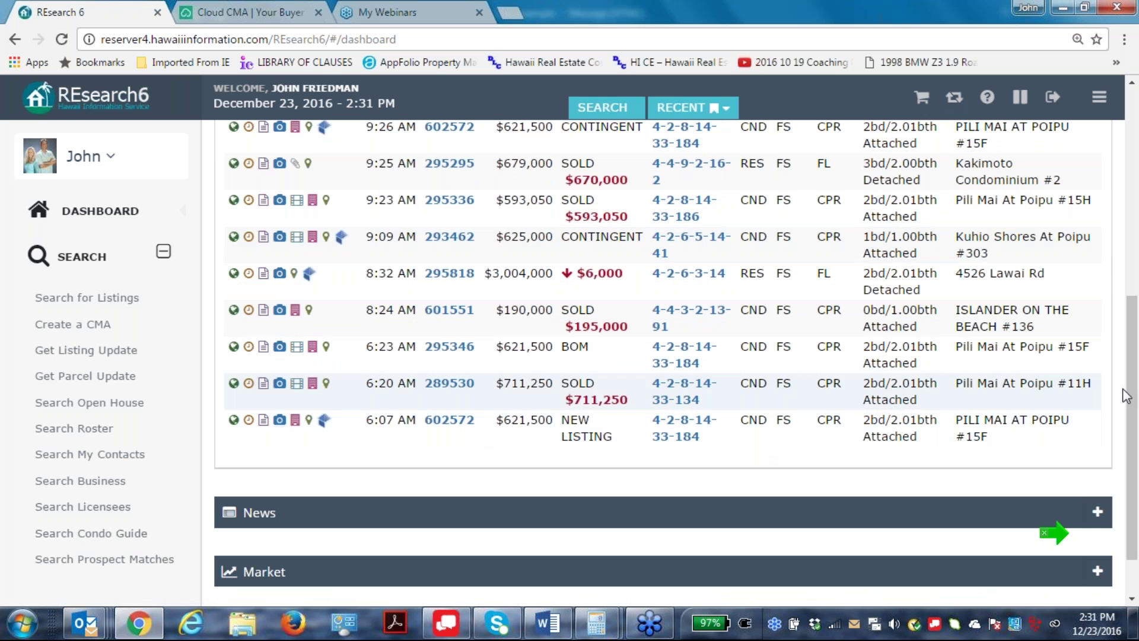
scroll(930, 460, up, 2)
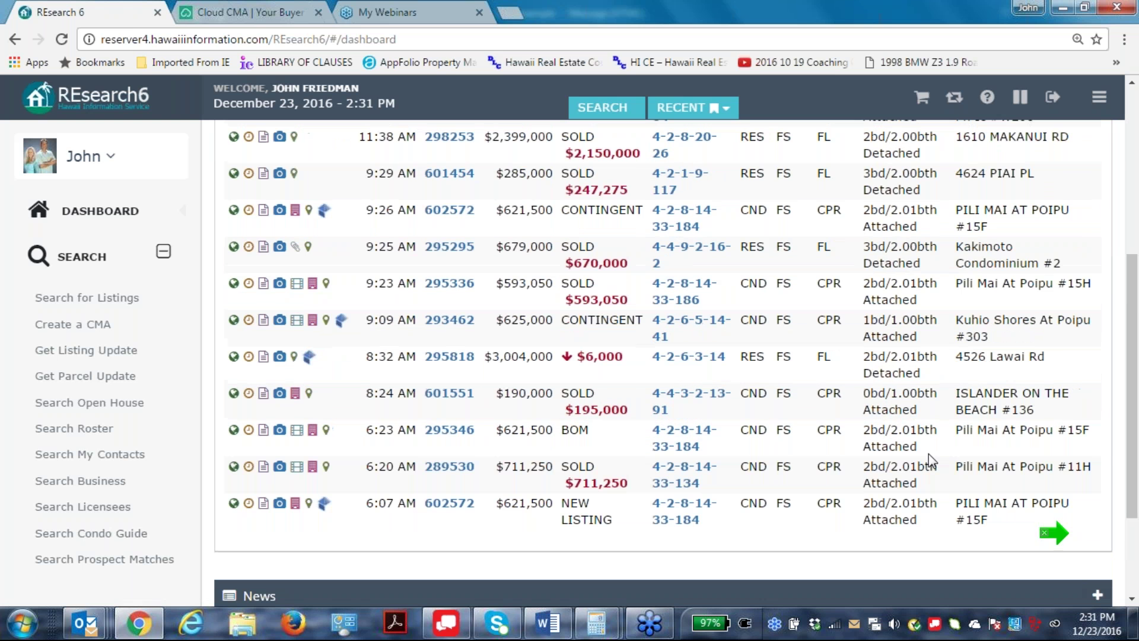
click(449, 466)
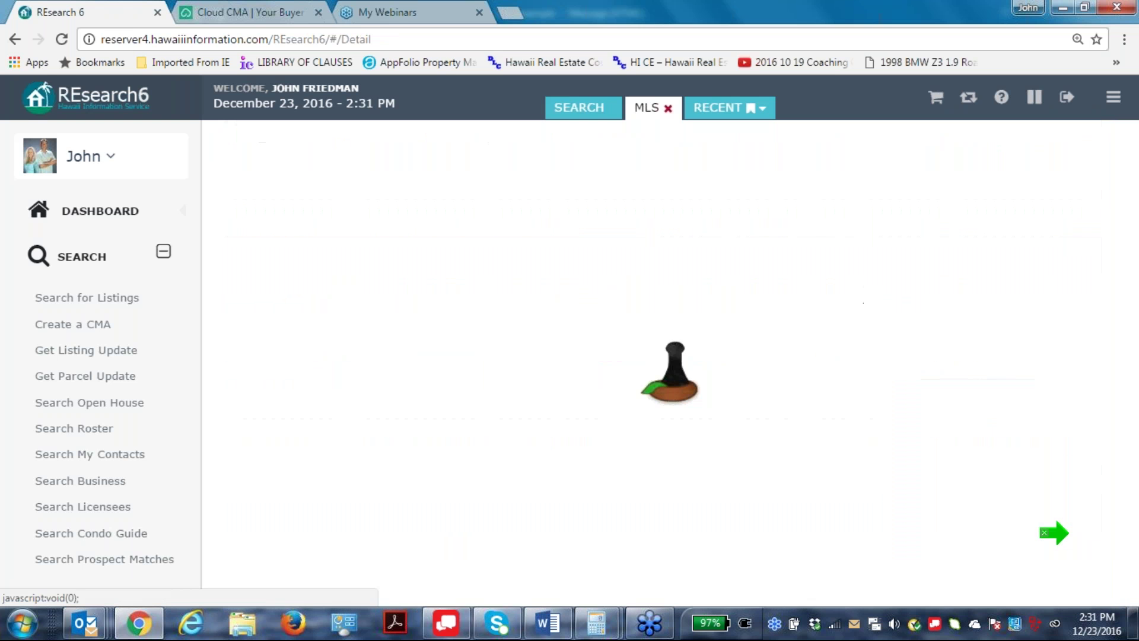
scroll(850, 400, down, 8)
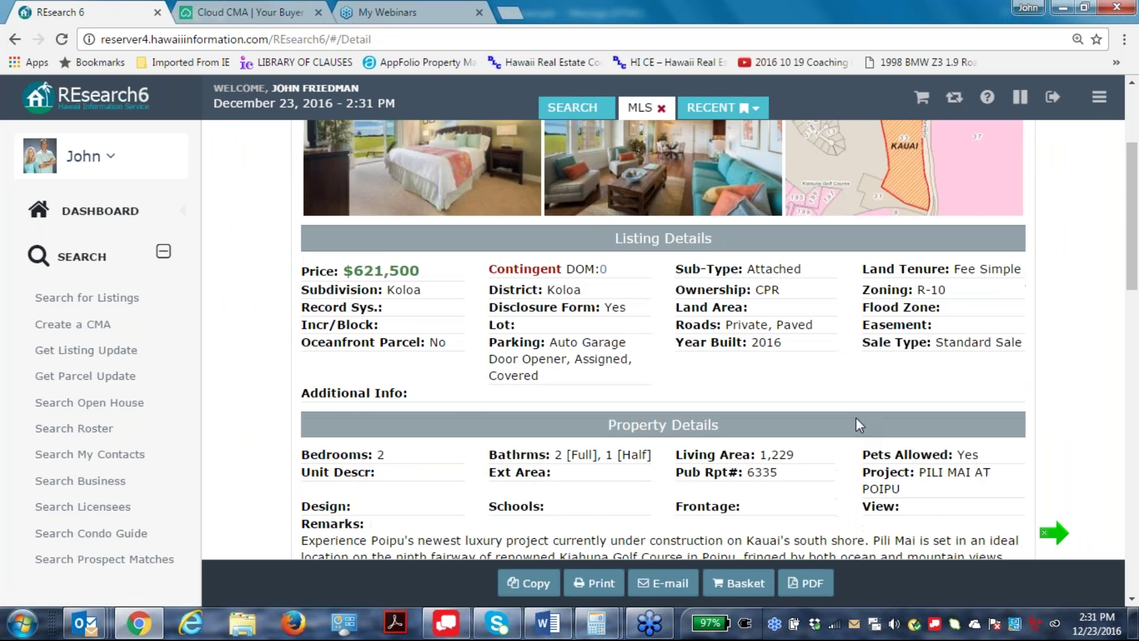
scroll(850, 400, down, 10)
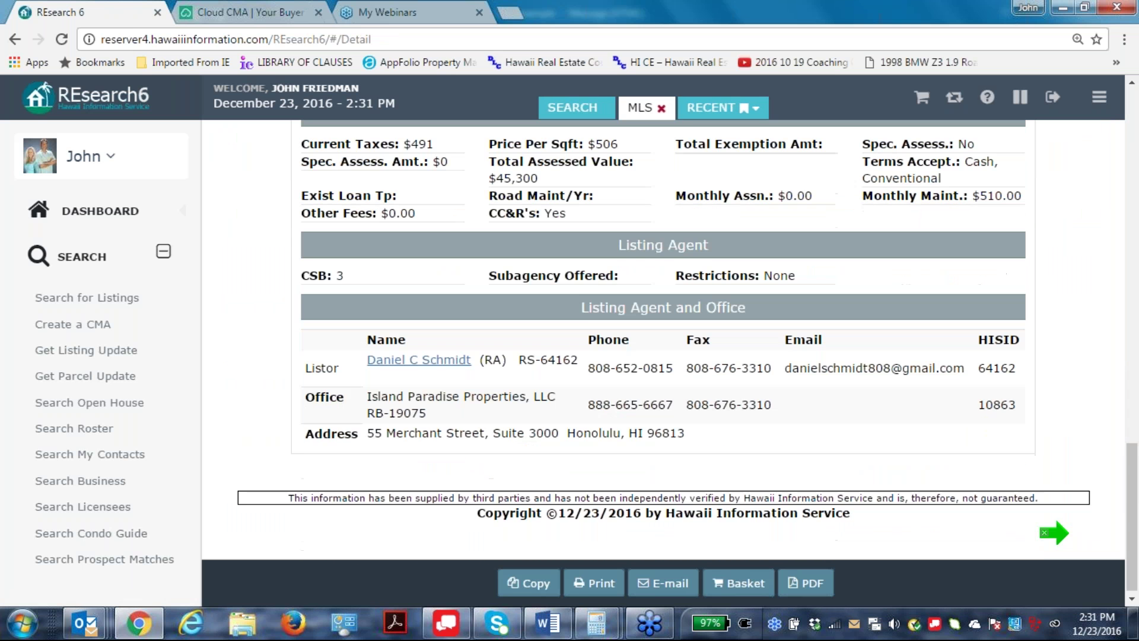
scroll(827, 376, up, 15)
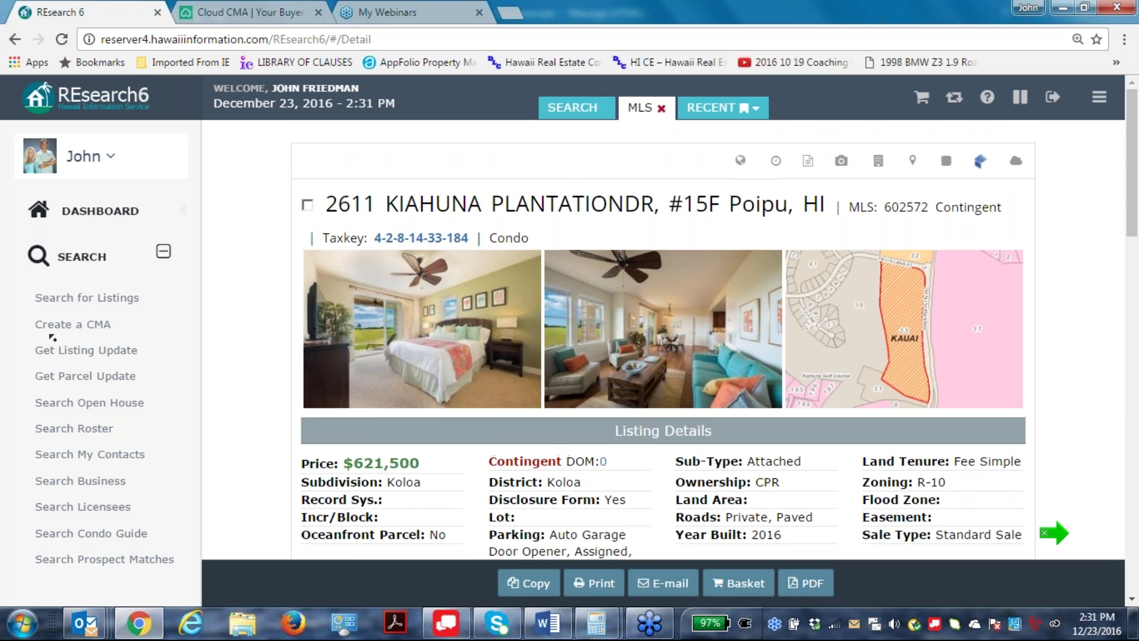
scroll(315, 339, down, 10)
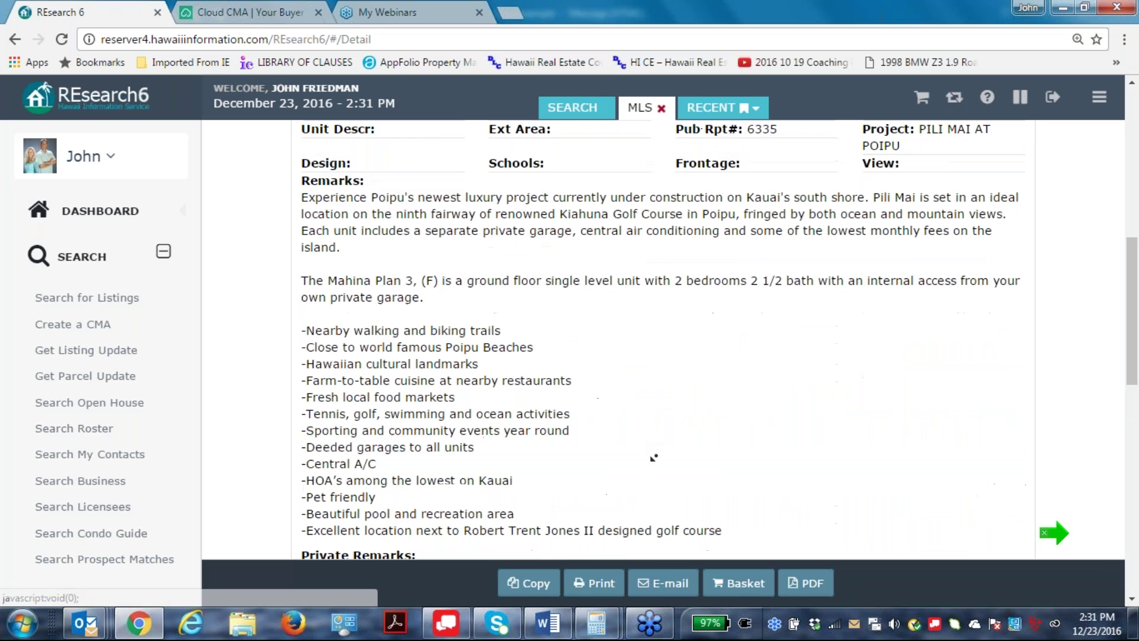
scroll(264, 443, up, 10)
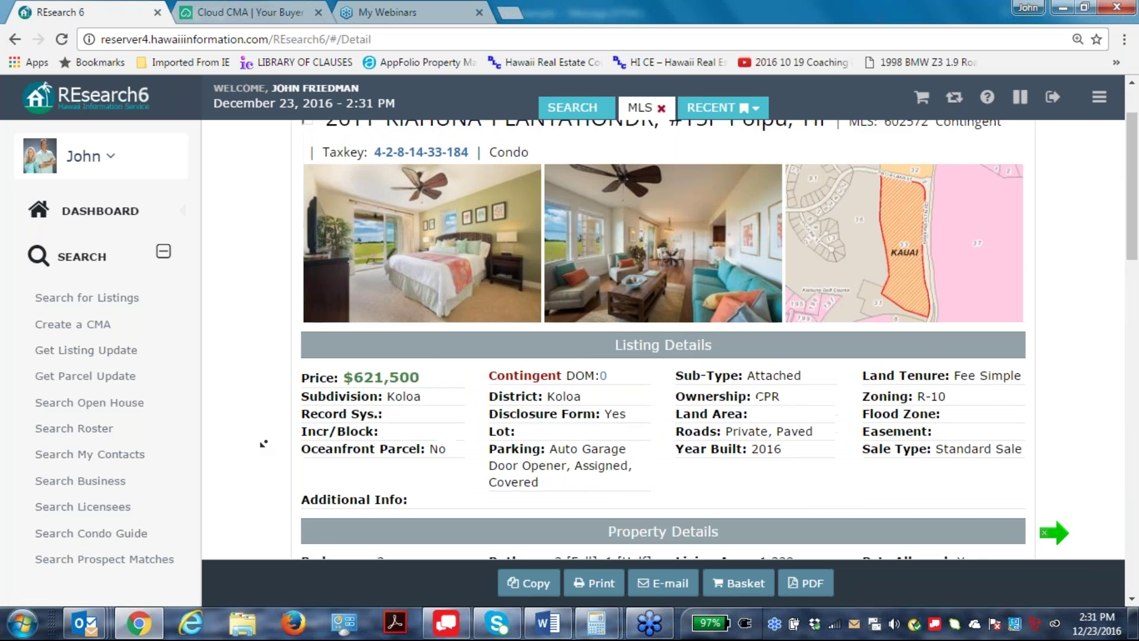
scroll(264, 440, up, 1)
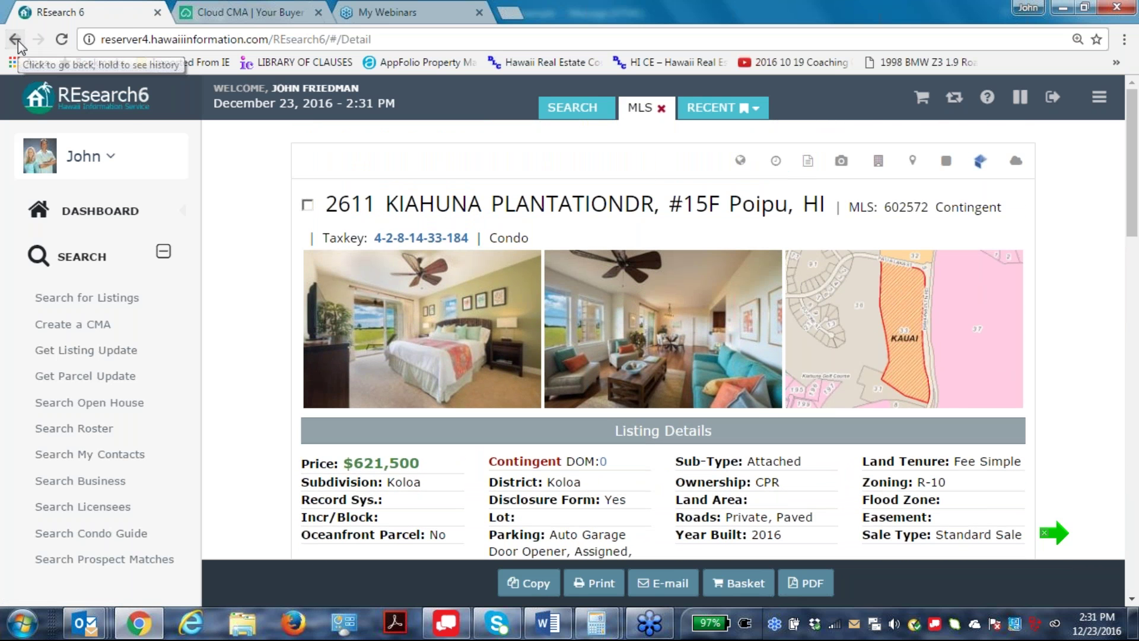
Open the detail page for listing 602572 and copy its MLS number.
click(16, 40)
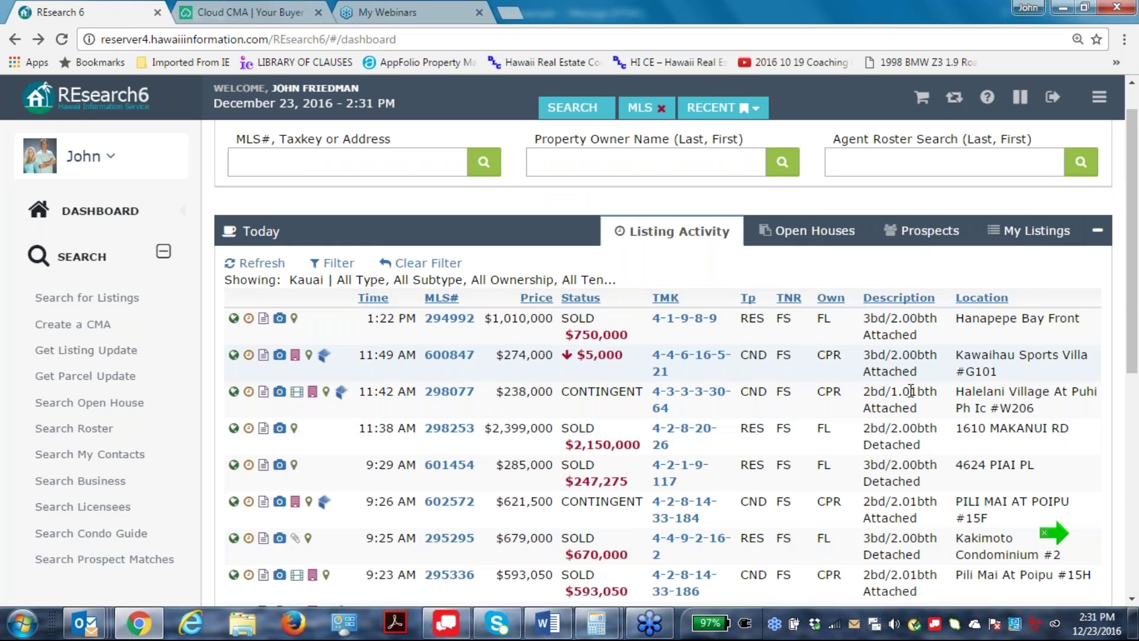
scroll(912, 391, down, 7)
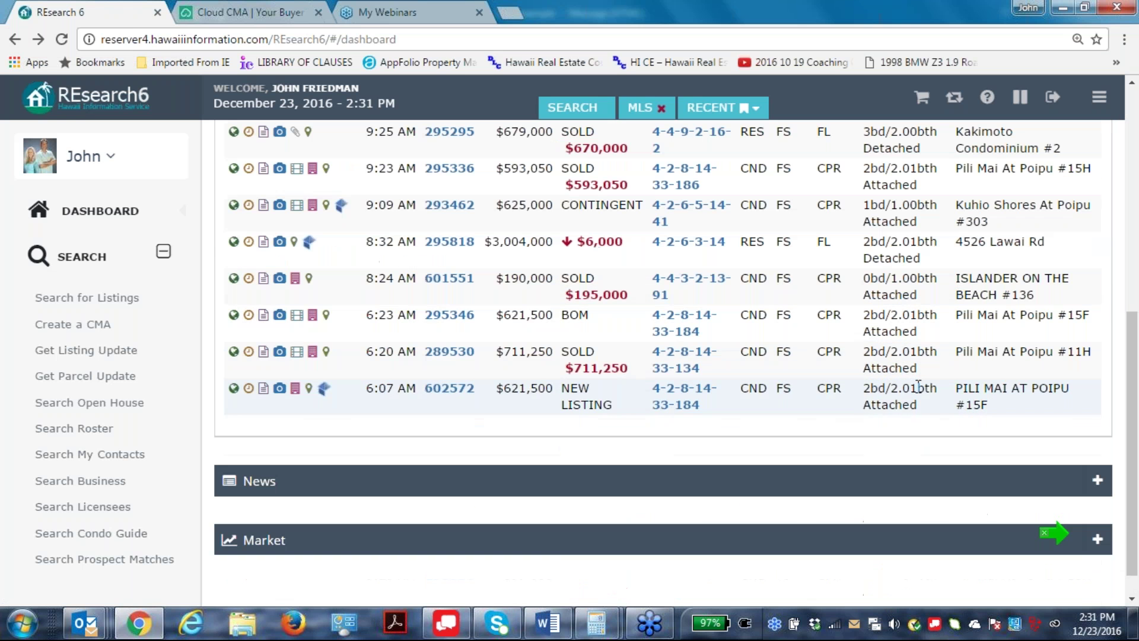
click(460, 394)
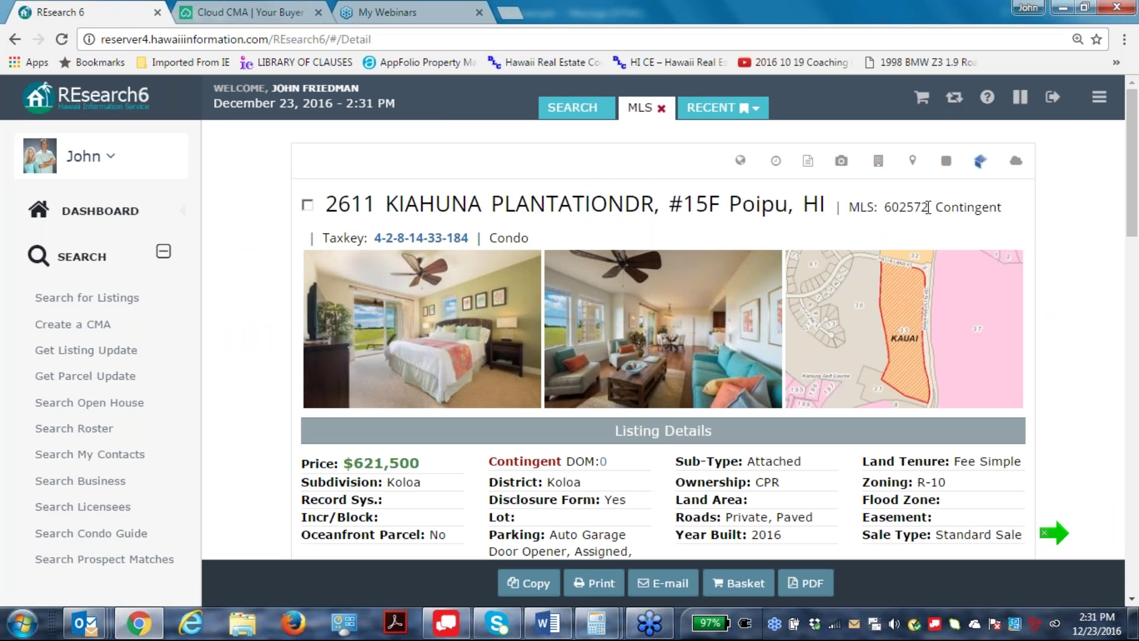
drag(924, 204, 883, 205)
right_click(902, 205)
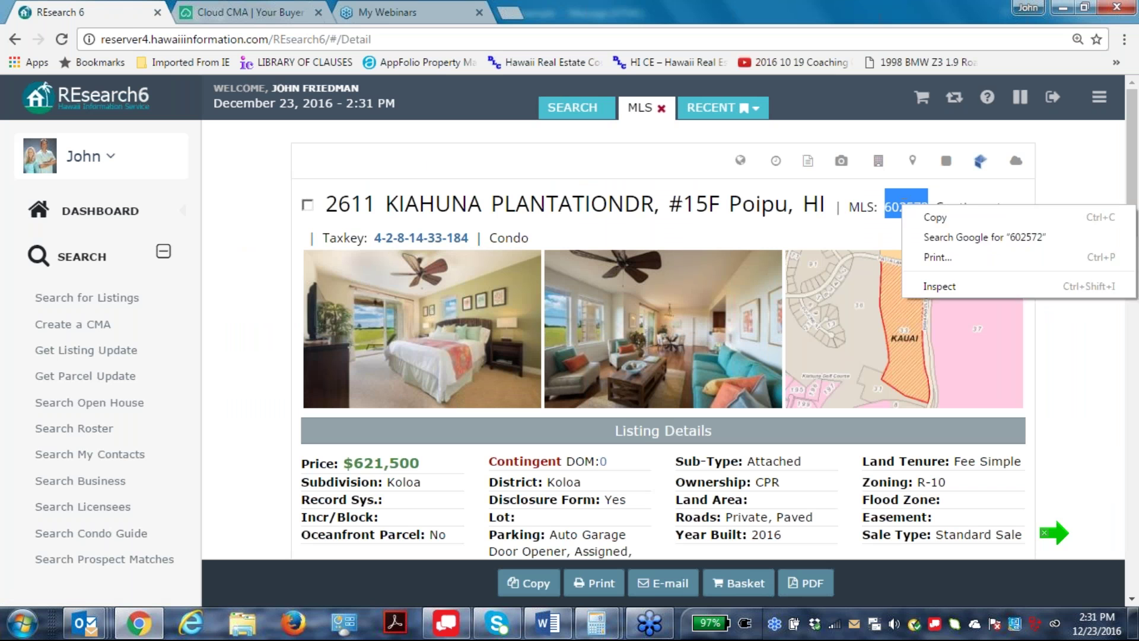
click(937, 218)
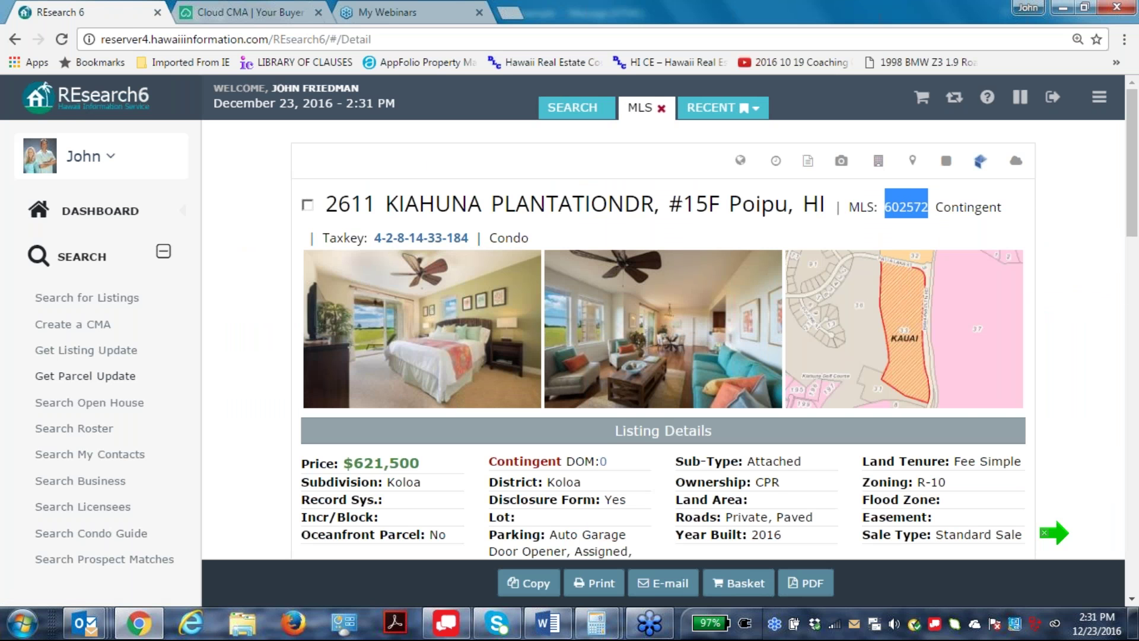
In Cloud CMA's Property reports section, start a new Property Report.
click(236, 13)
scroll(5, 297, up, 1)
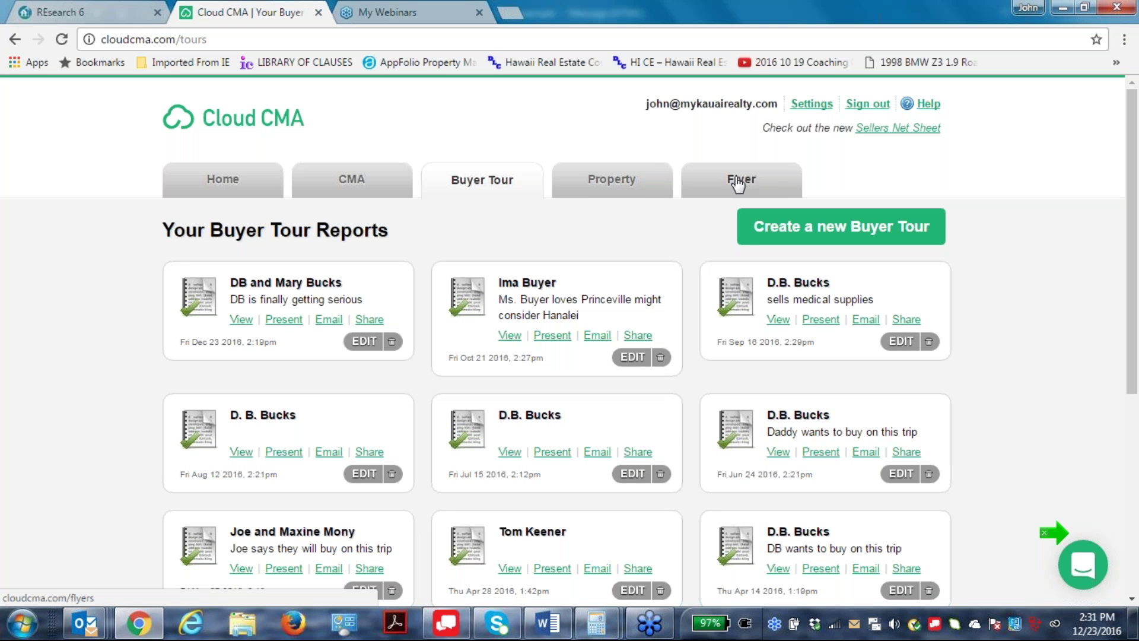
click(602, 183)
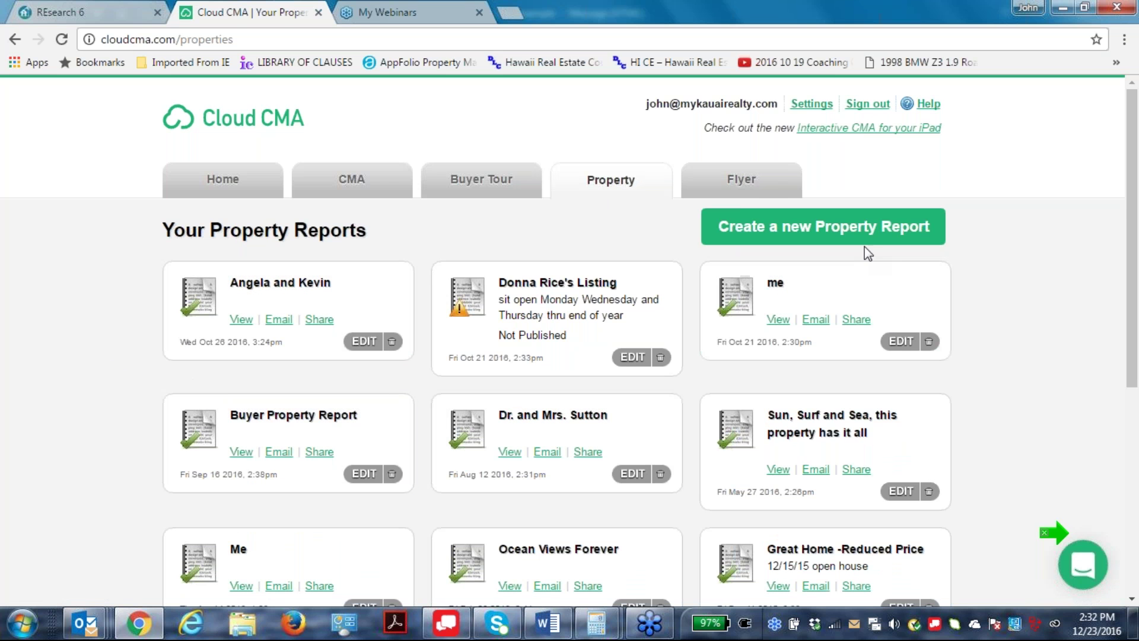
click(854, 224)
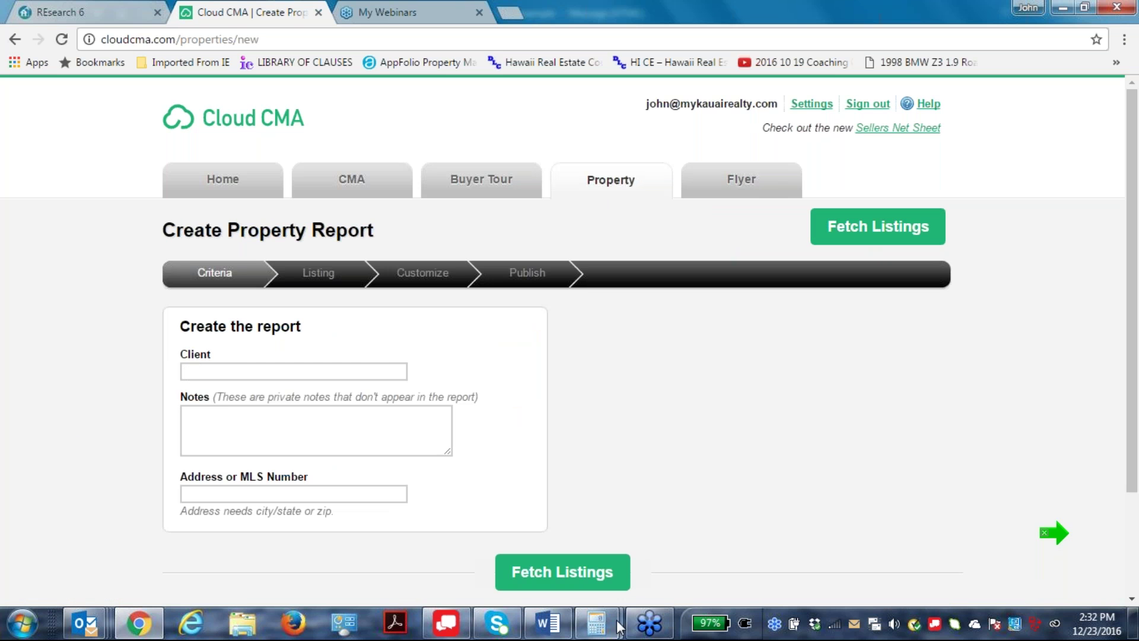
Enter client line 'Great home, Brand new', a private note, paste MLS 602572, and fetch the listing.
text(Great)
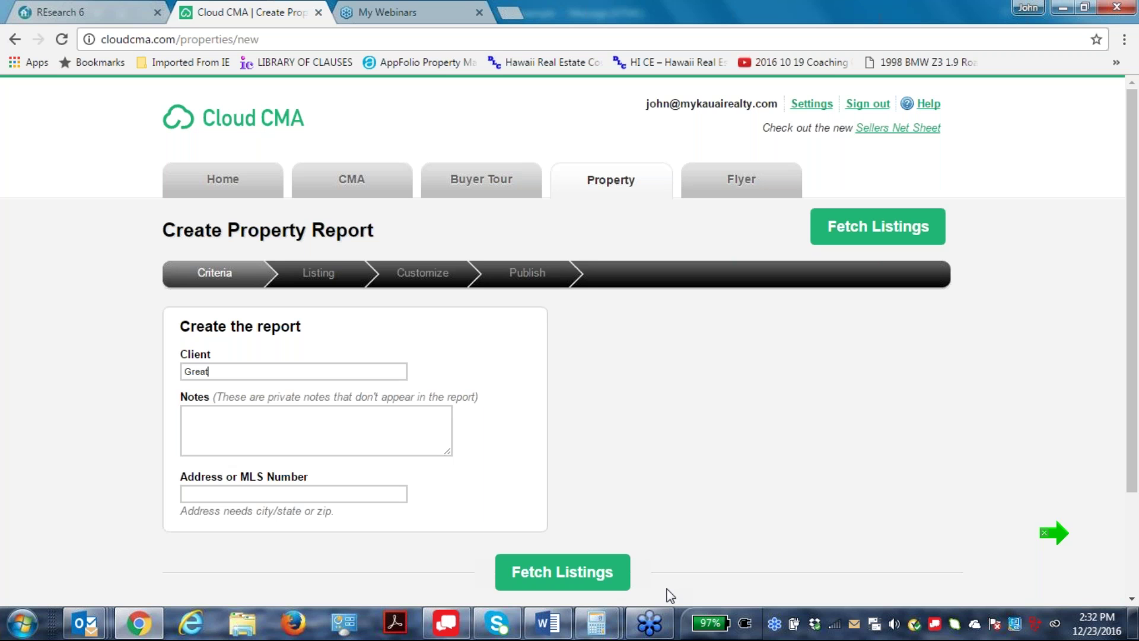
text( home, Brand new, priced right!)
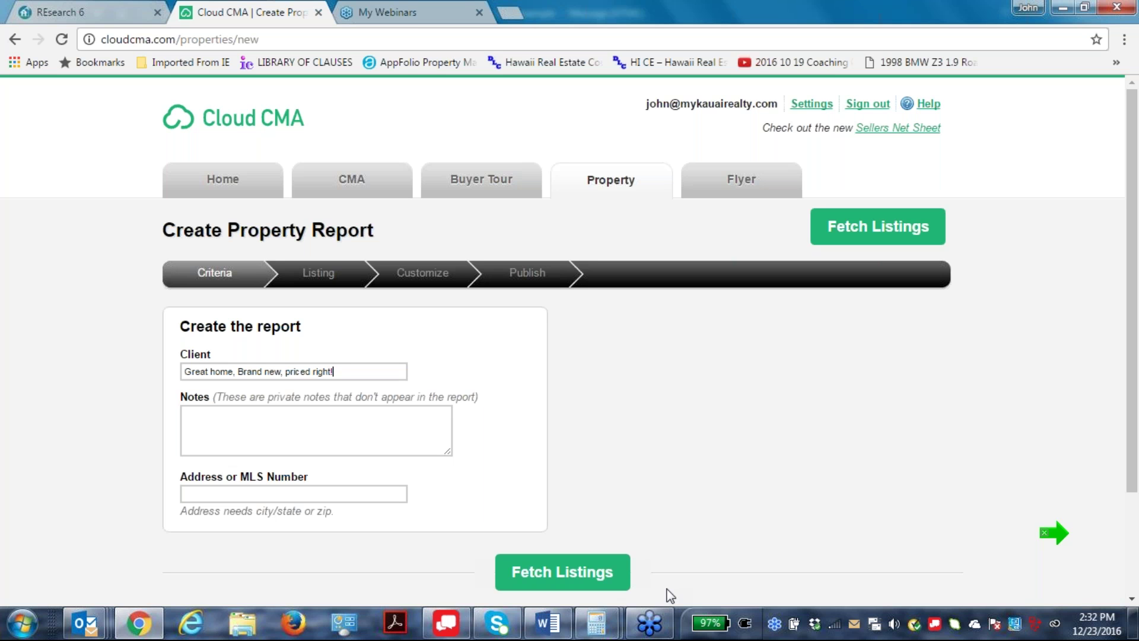
click(196, 400)
text(Da)
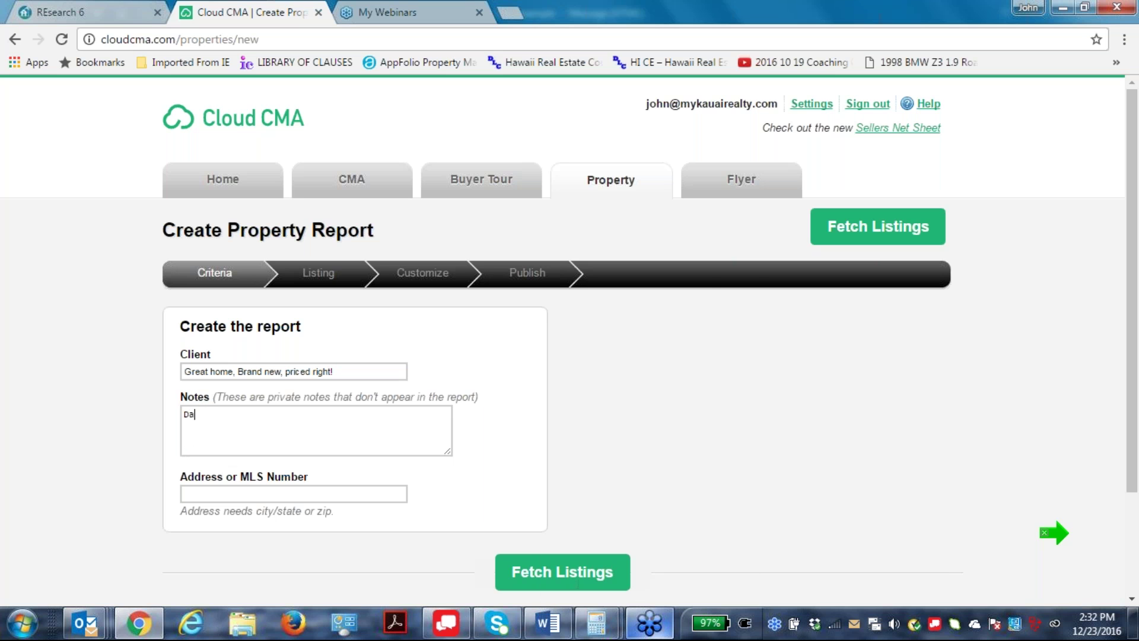
text(niels listing)
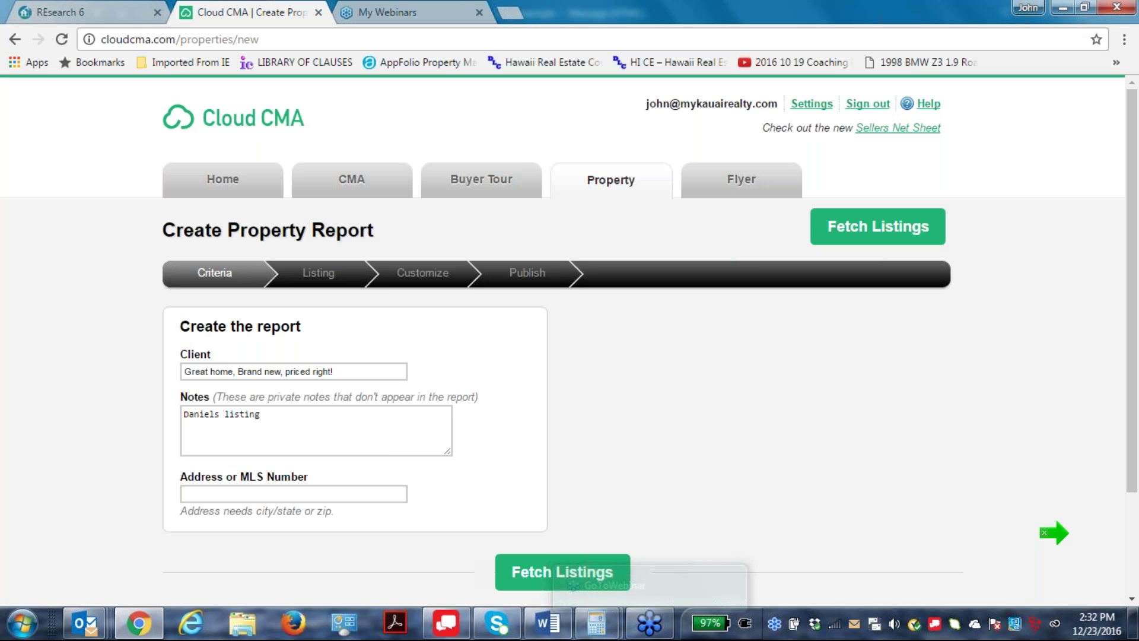
right_click(193, 487)
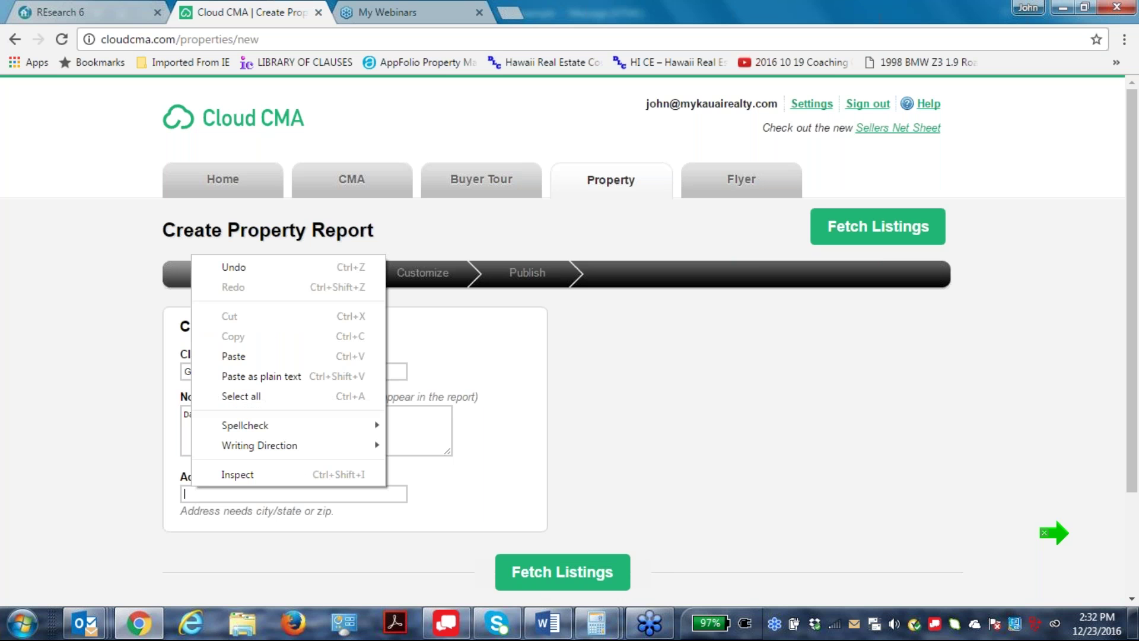
click(233, 356)
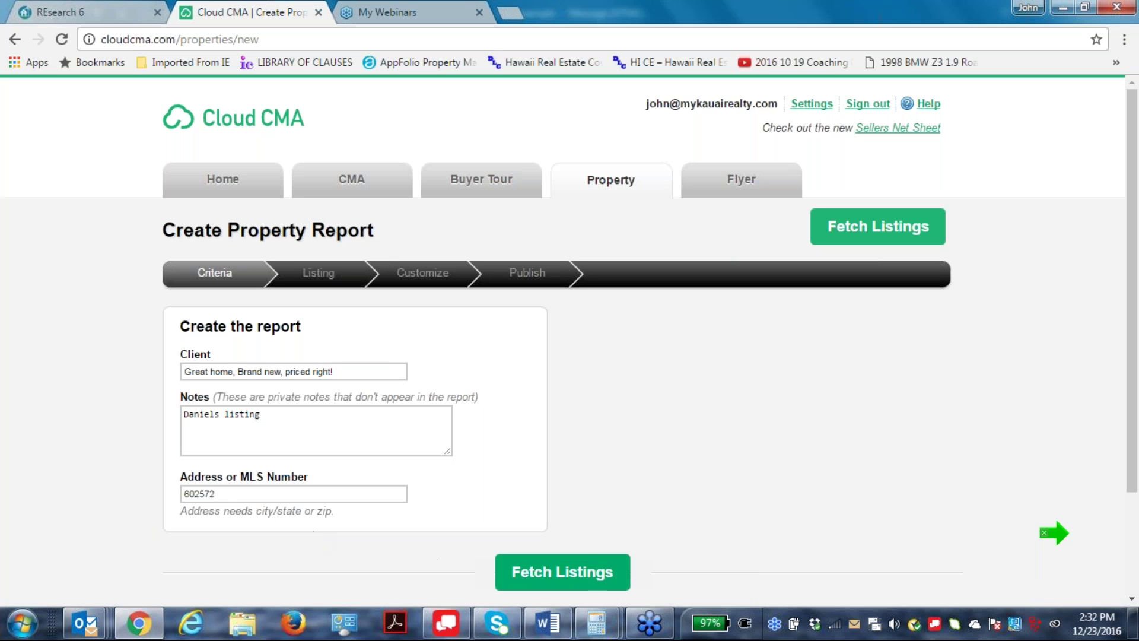
click(570, 575)
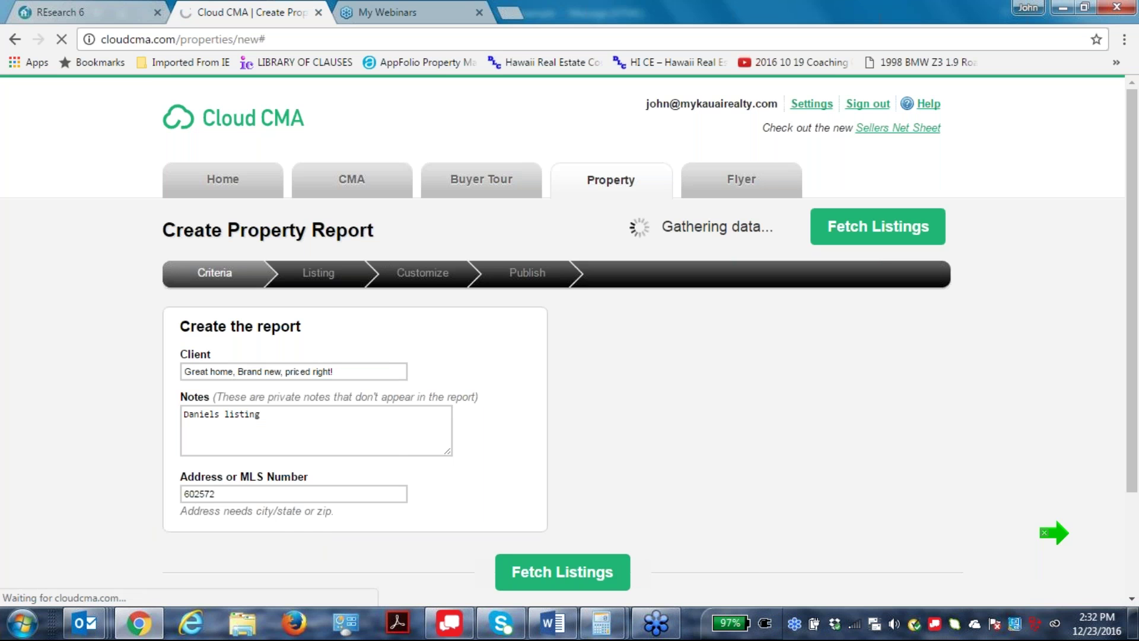
Review the fetched listing data for MLS 602572 and continue to report customization.
scroll(845, 463, down, 1)
scroll(844, 468, down, 7)
scroll(844, 468, up, 2)
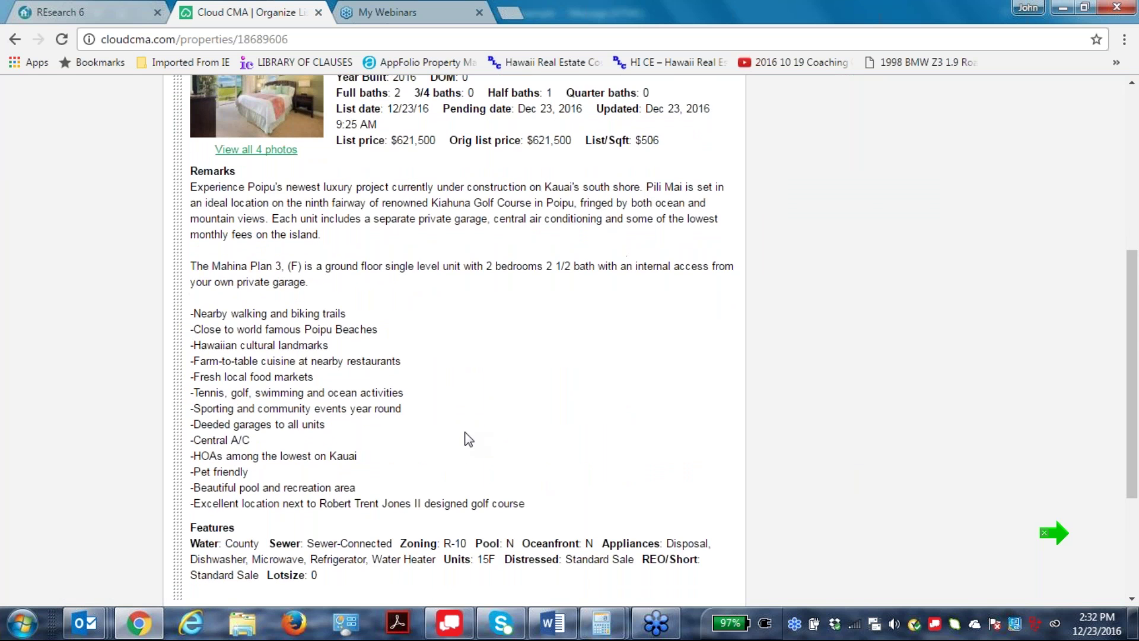
scroll(468, 439, down, 3)
scroll(552, 417, up, 6)
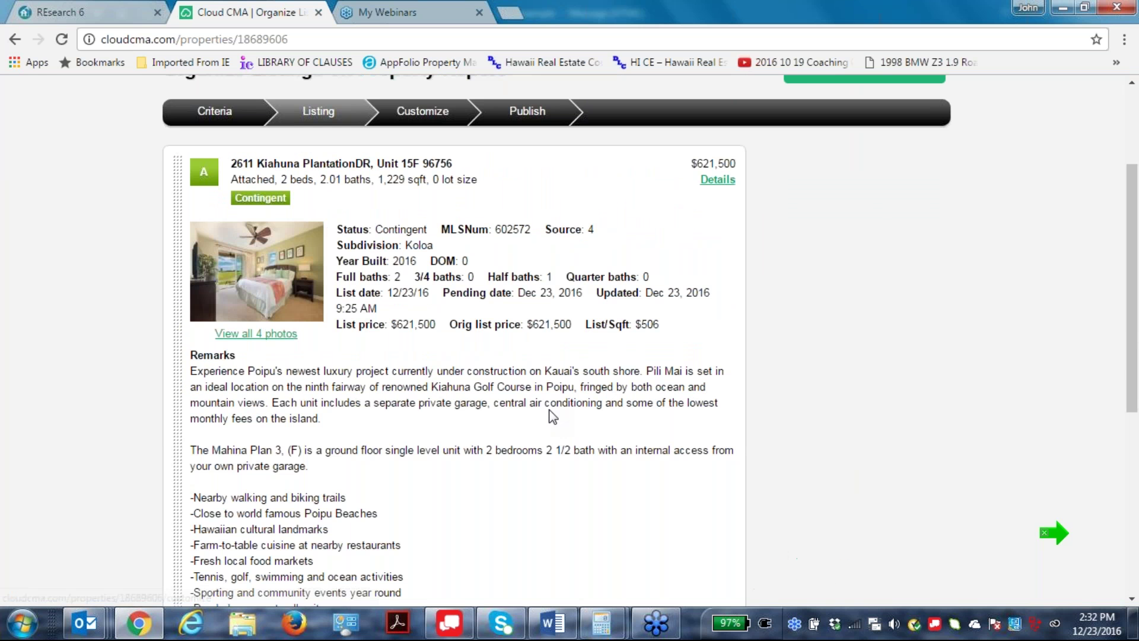
scroll(552, 417, up, 1)
scroll(585, 482, down, 6)
click(562, 440)
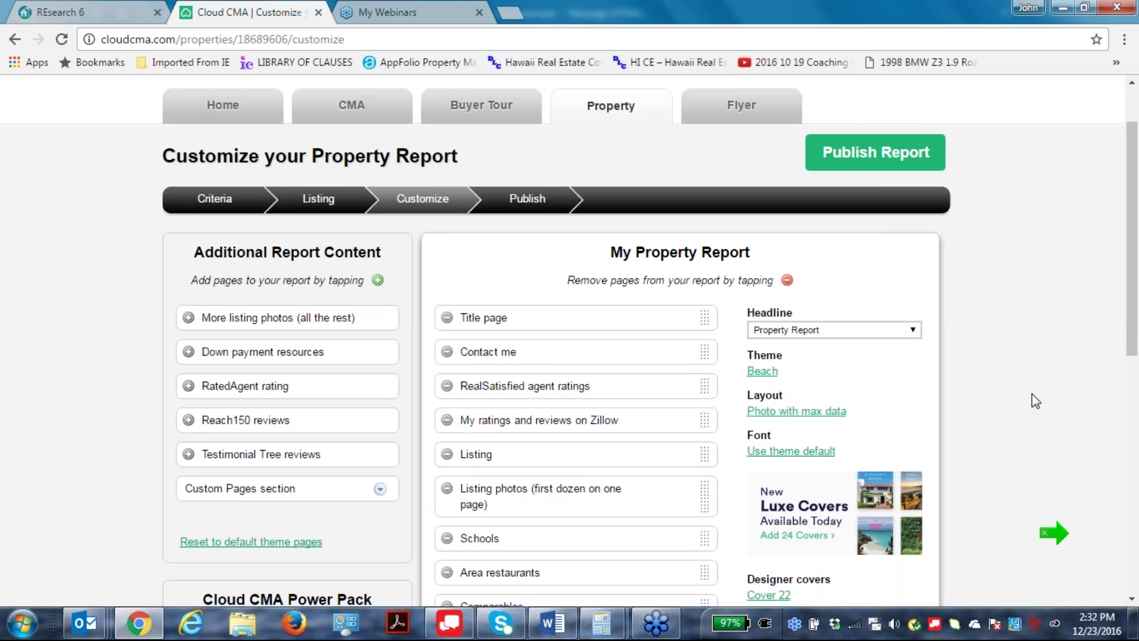
Check the default pages and Custom Pages list, then publish the property report.
scroll(1030, 394, down, 2)
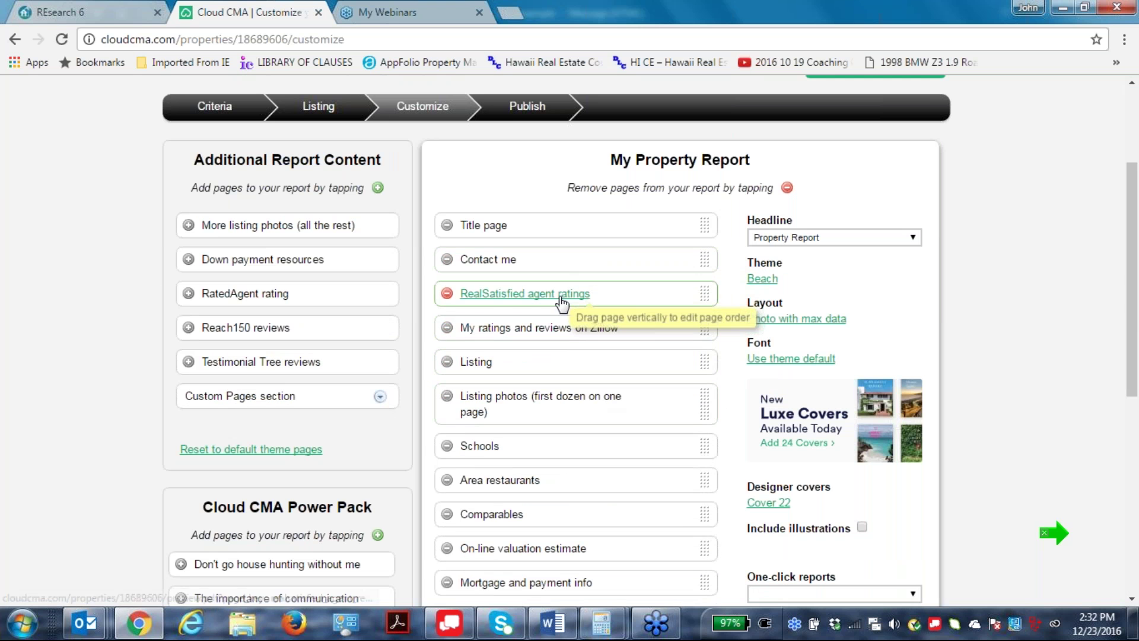
scroll(621, 494, down, 3)
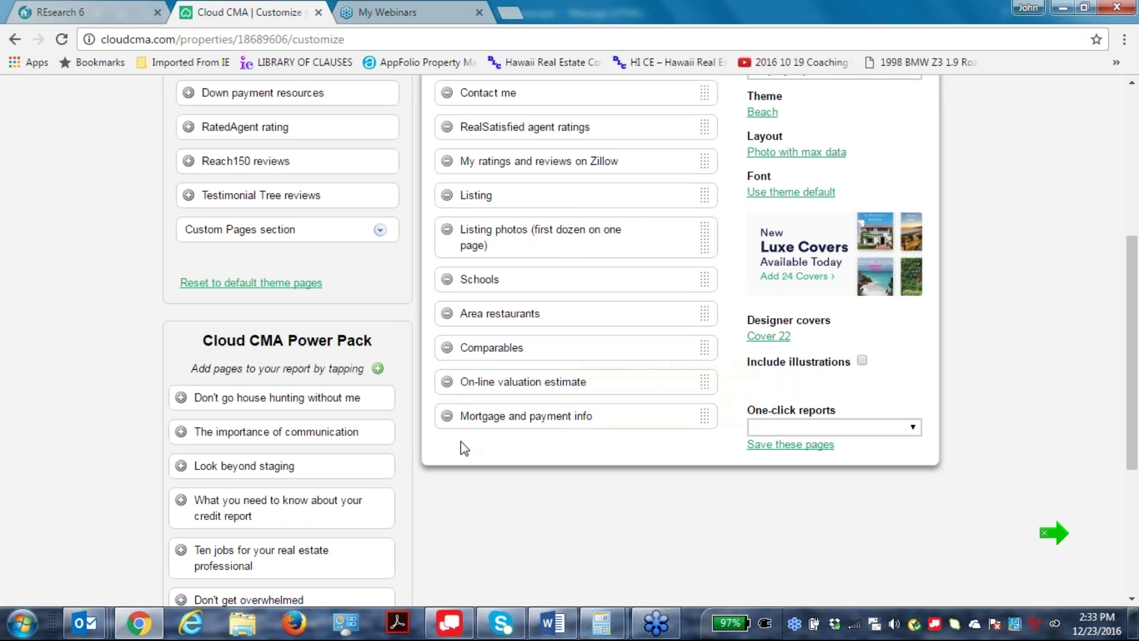
mouse_move(449, 623)
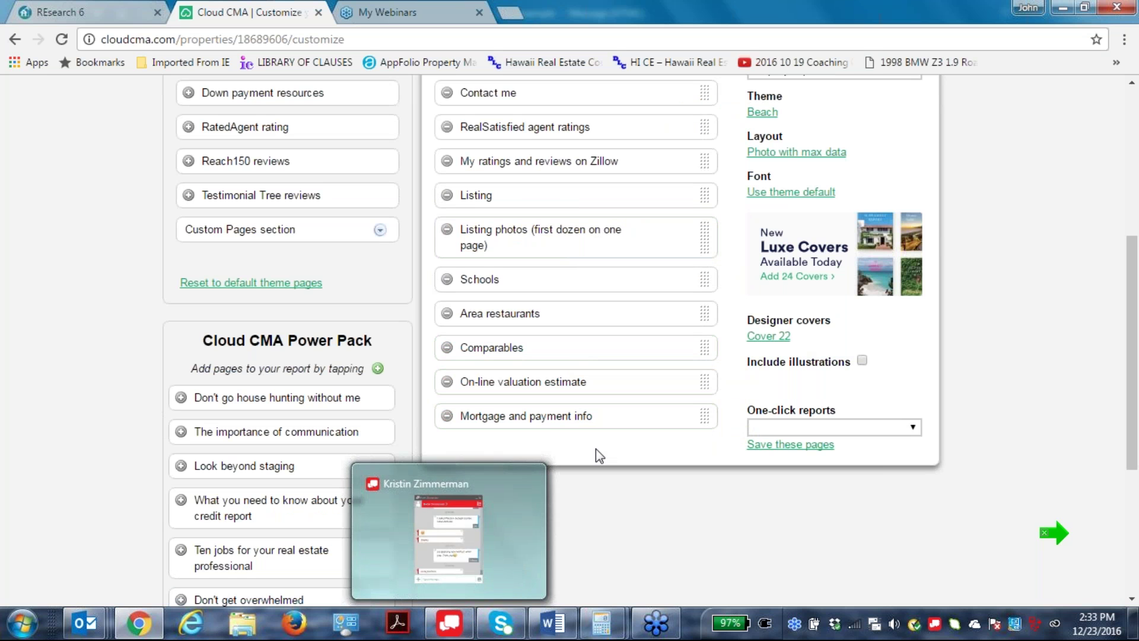
scroll(968, 509, up, 6)
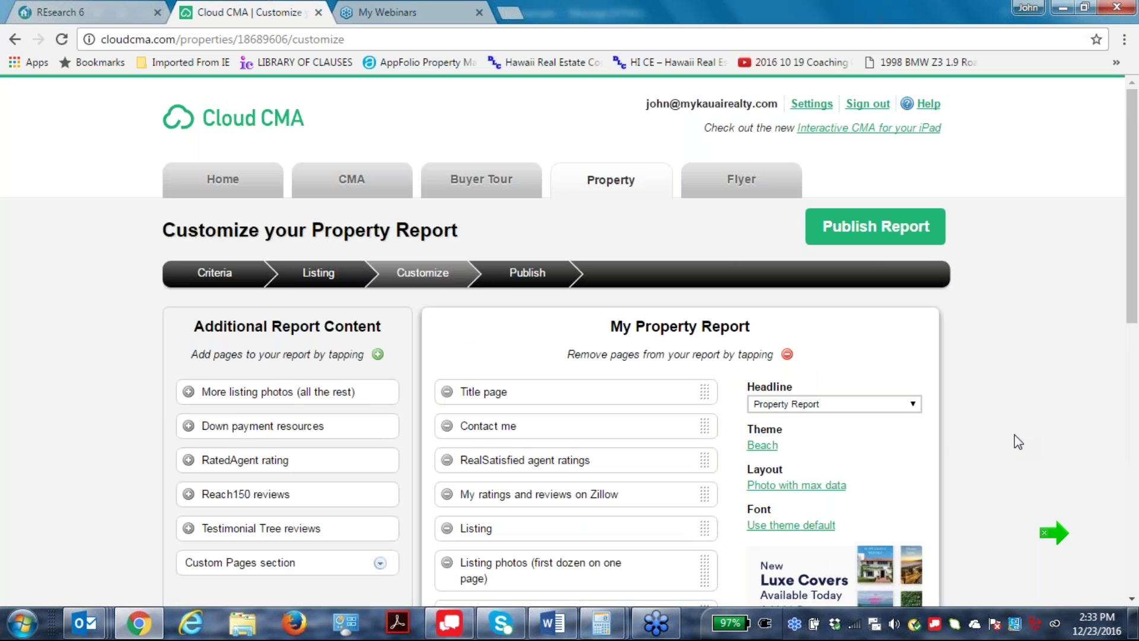
click(381, 563)
scroll(311, 468, down, 1)
scroll(311, 468, down, 8)
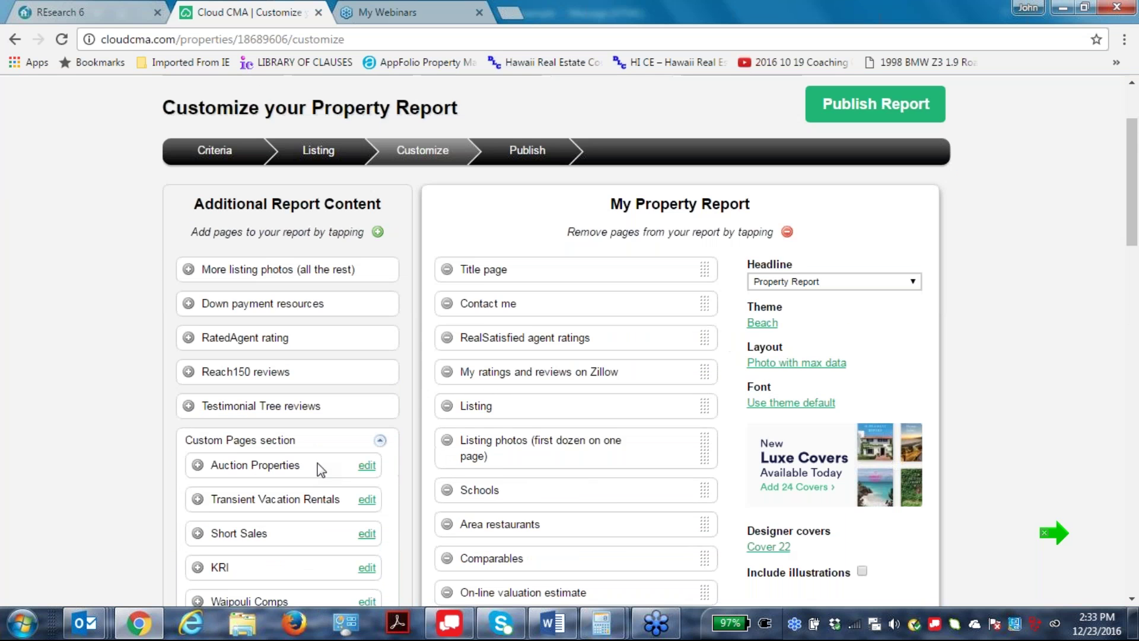
scroll(329, 495, down, 6)
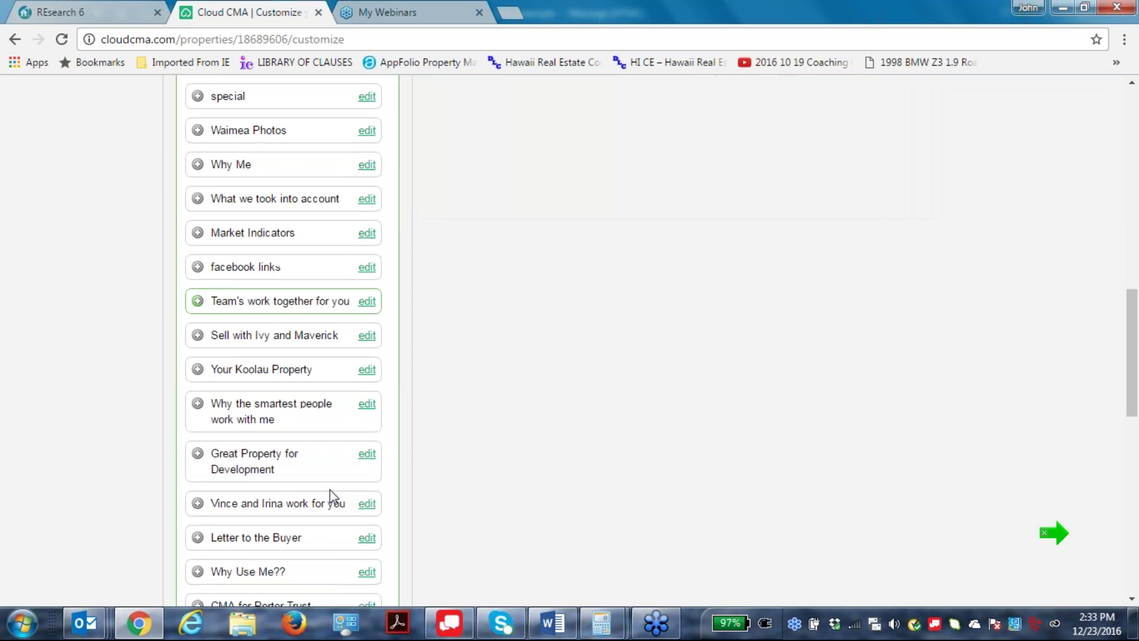
scroll(328, 490, up, 9)
scroll(324, 484, up, 5)
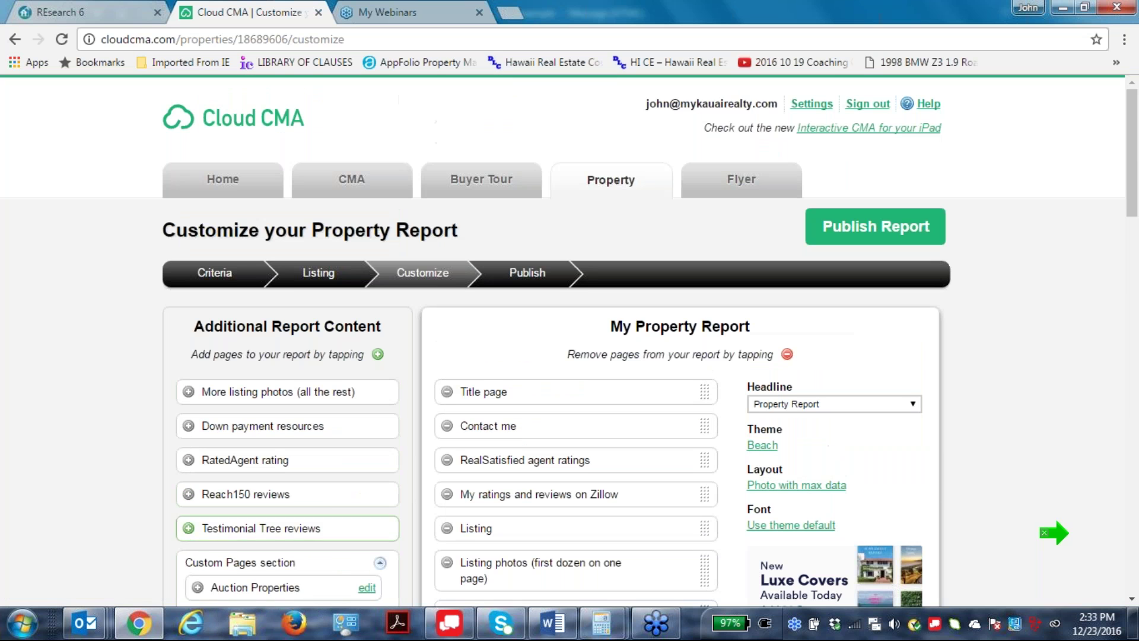
click(380, 563)
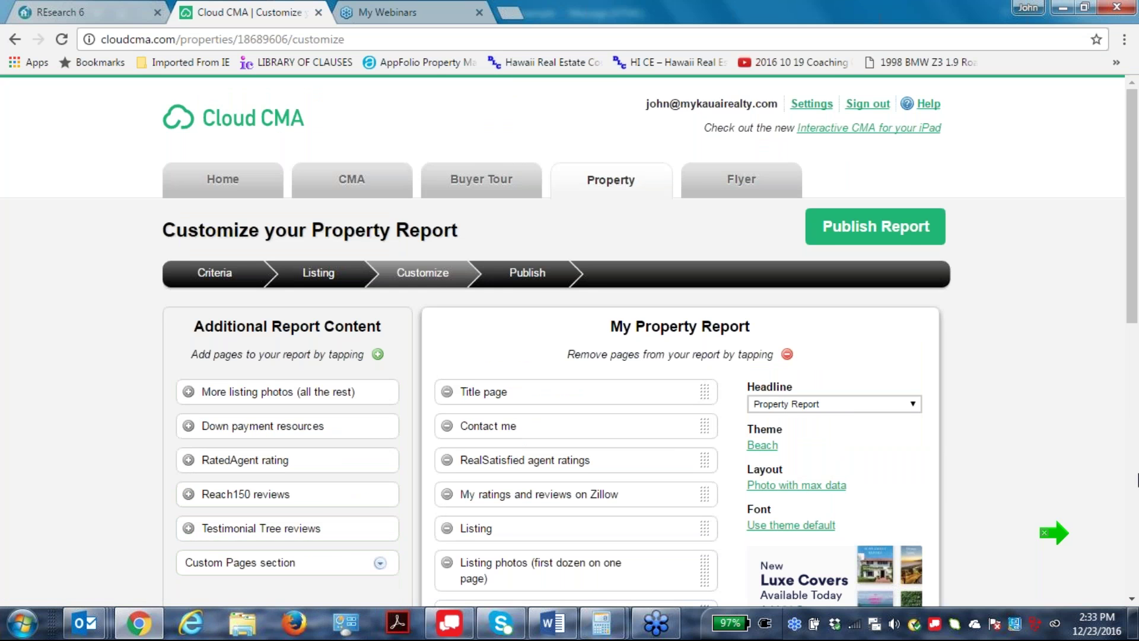
click(902, 242)
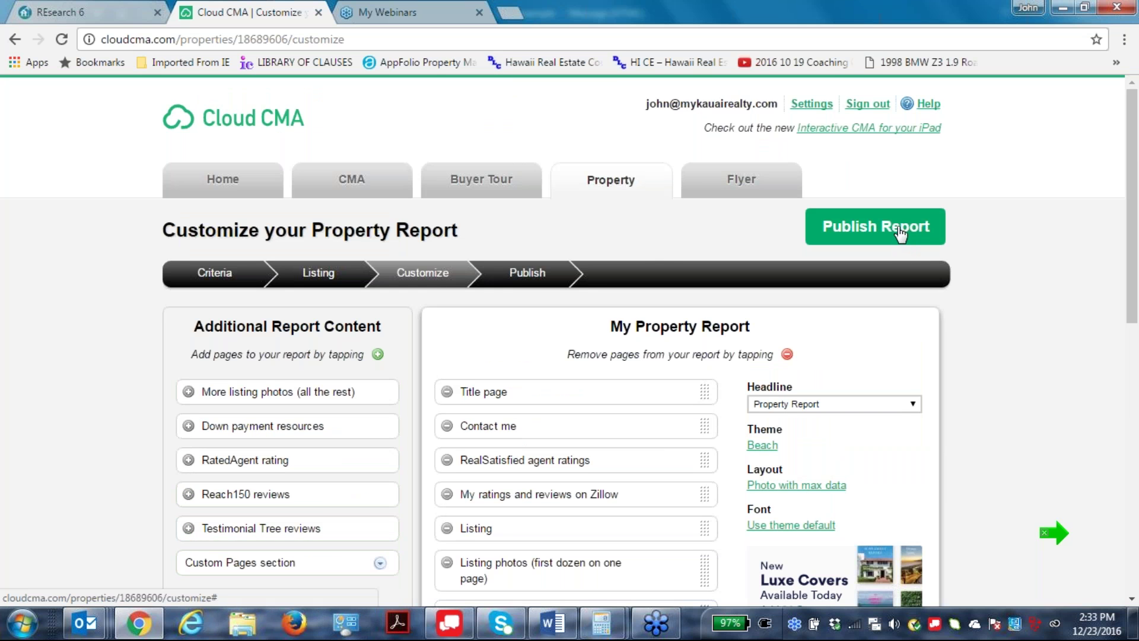
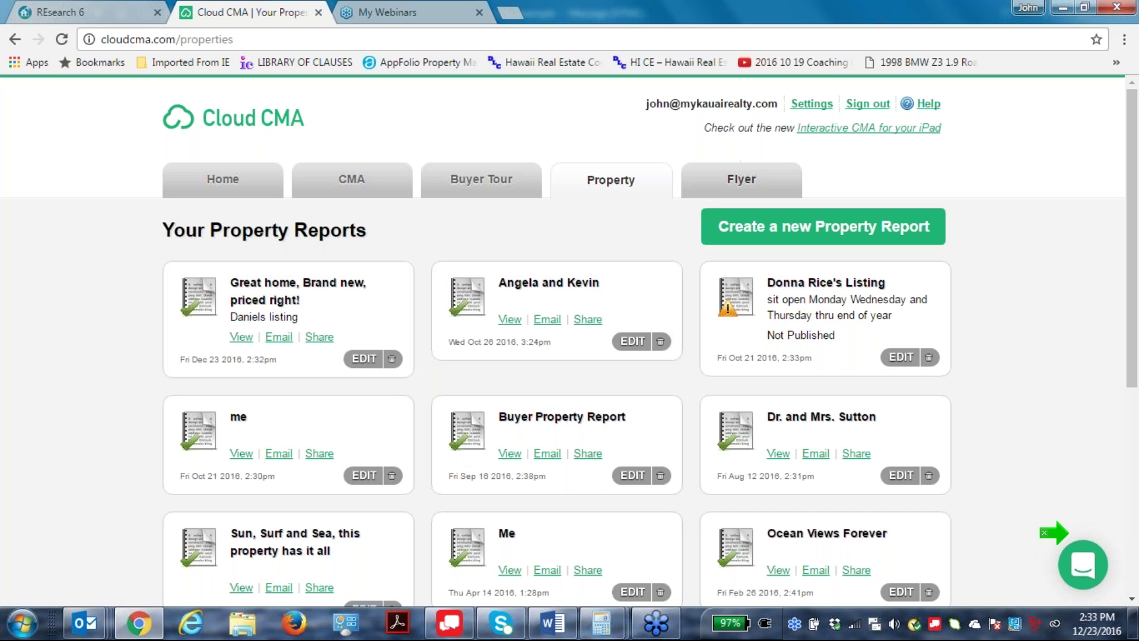
Start a new flyer and paste MLS number 602572 into the Address field.
click(756, 181)
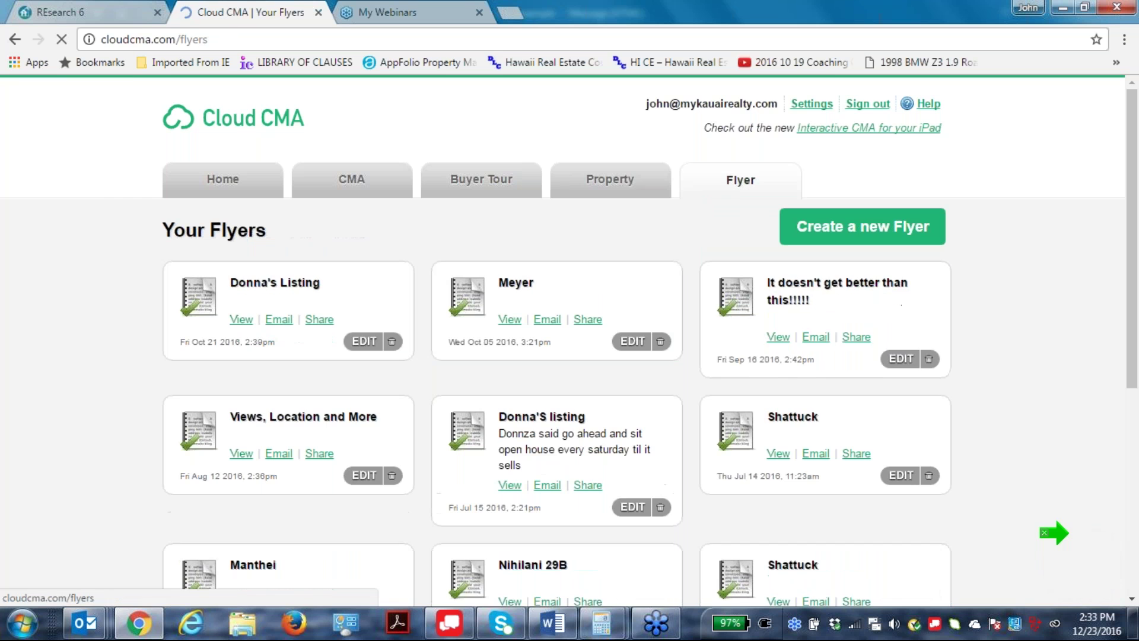
click(860, 239)
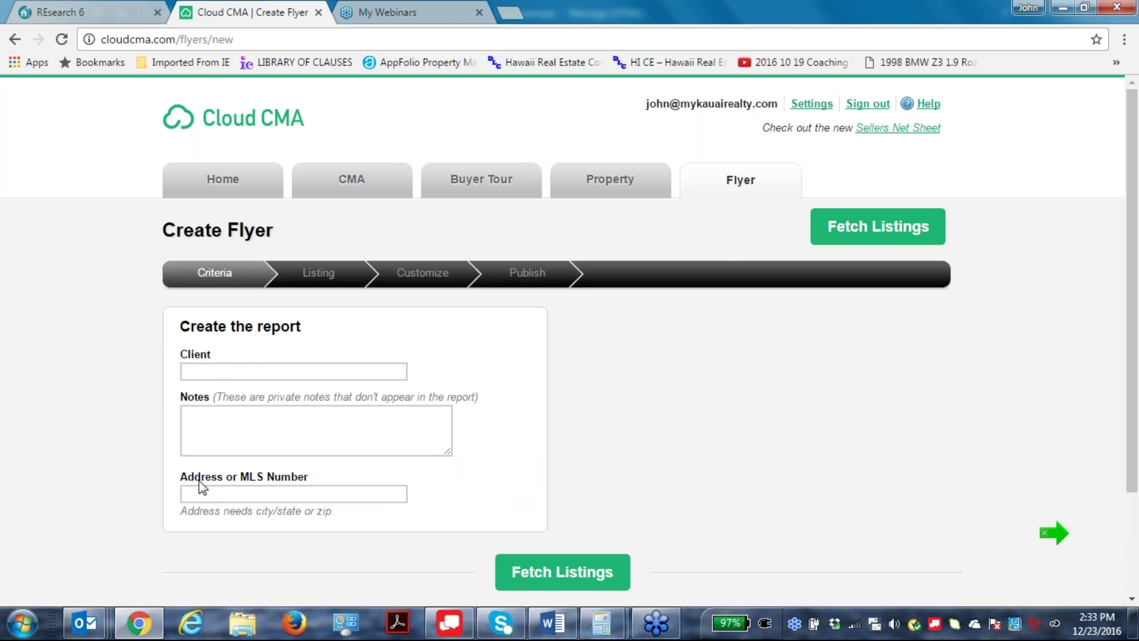
click(235, 492)
right_click(235, 491)
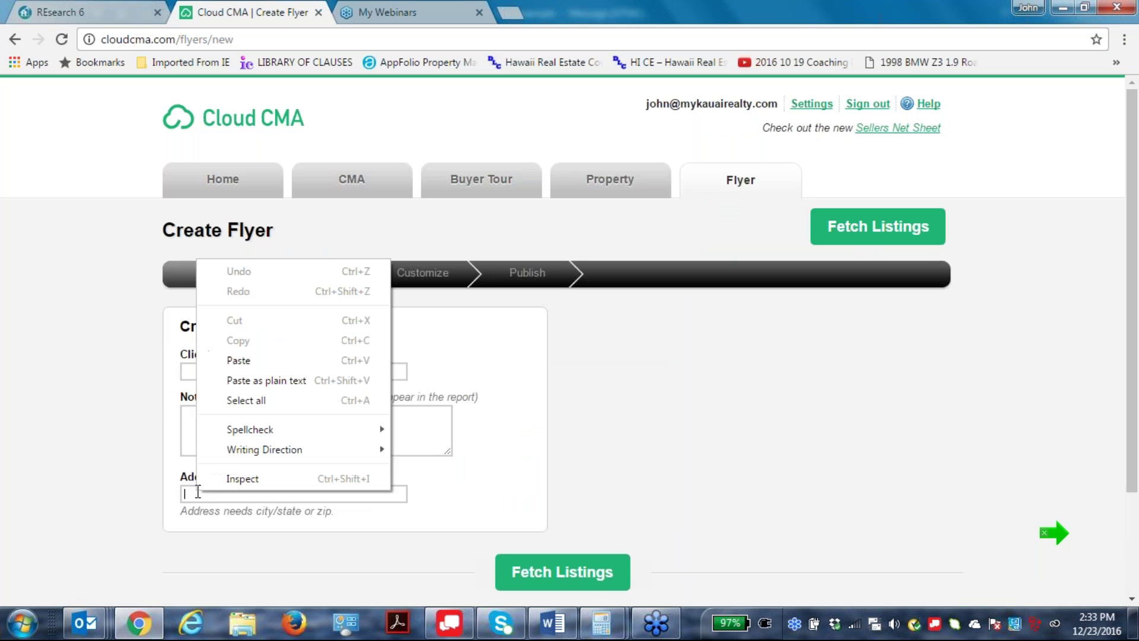
click(234, 360)
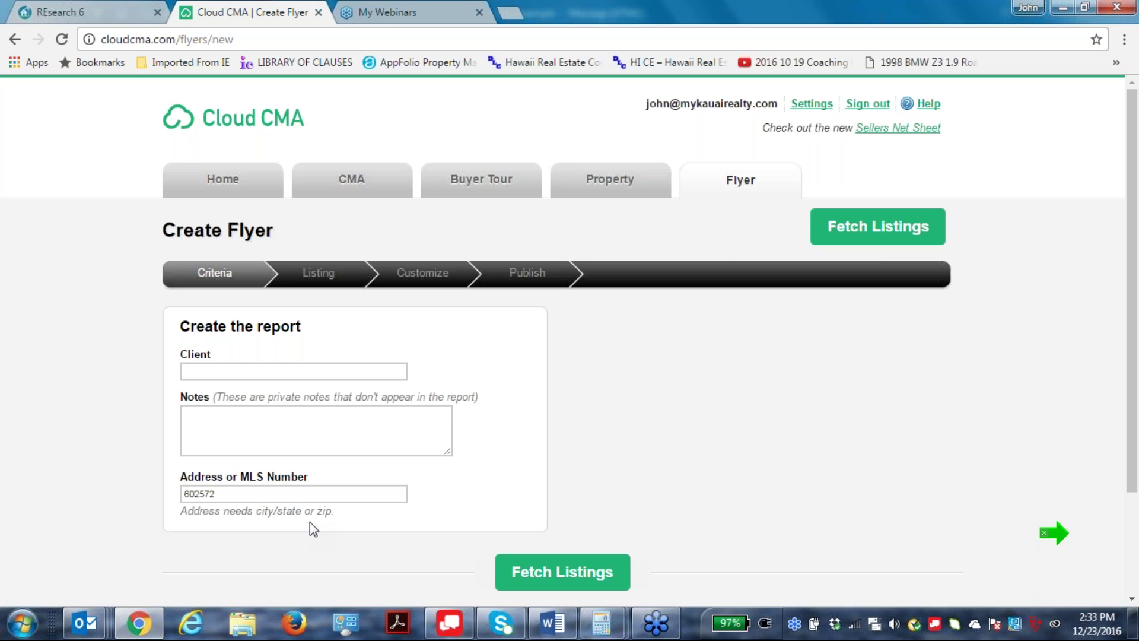
Fill in the client's name and fetch the listing for MLS 602572.
click(562, 572)
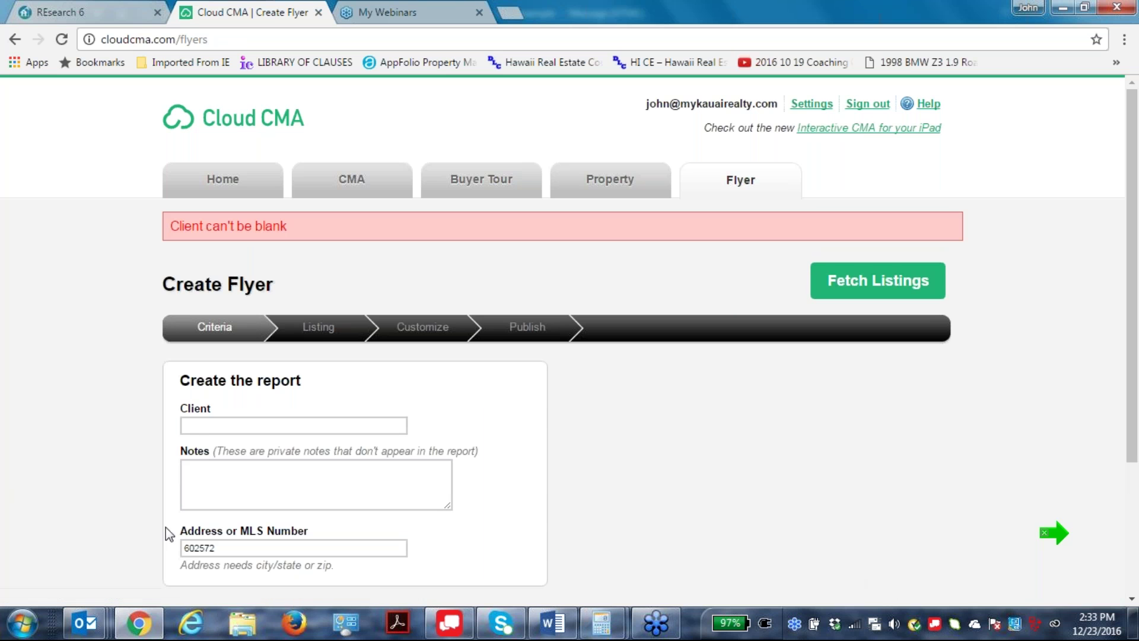
click(198, 425)
text(Daniels Listing)
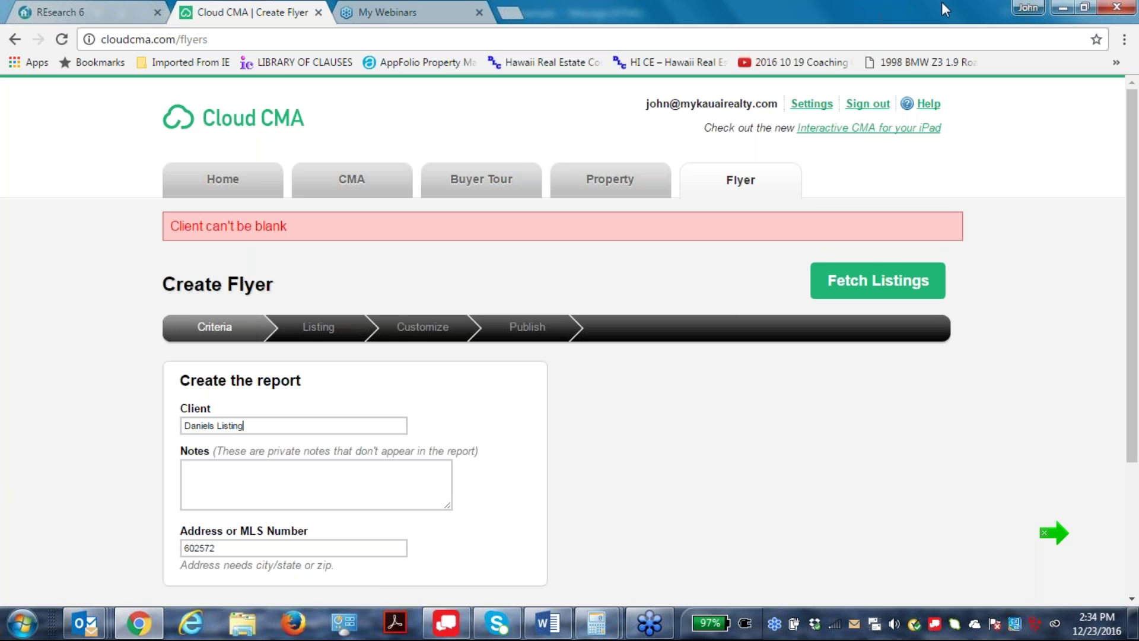
click(872, 279)
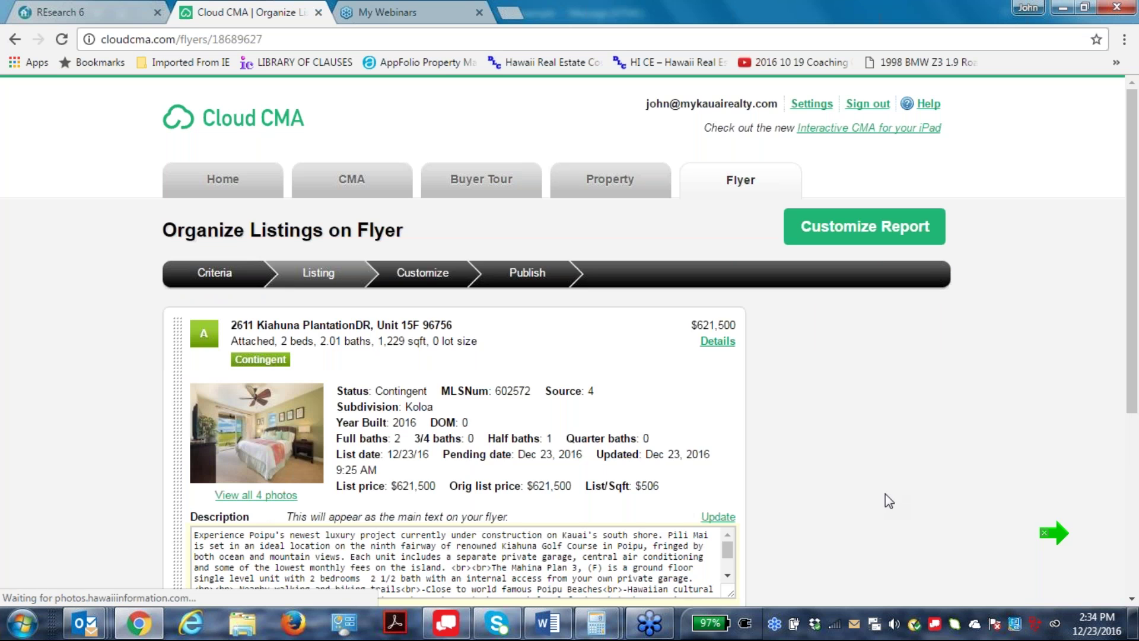
Scroll through the $621,500 contingent listing details and its Description box.
scroll(882, 428, down, 1)
scroll(883, 439, down, 3)
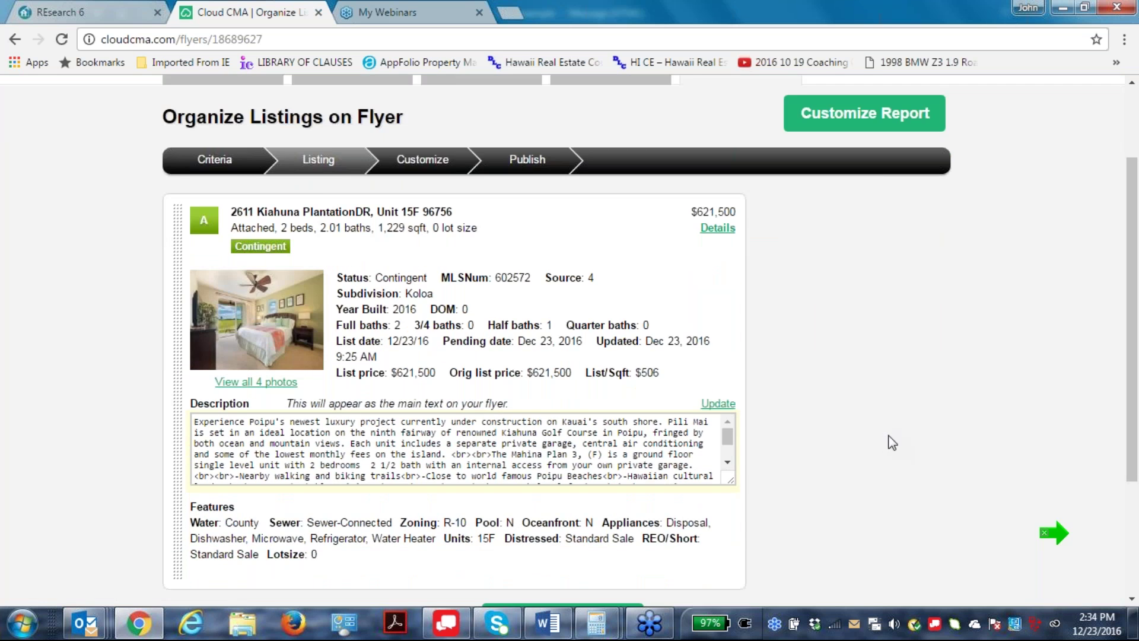
scroll(875, 466, up, 1)
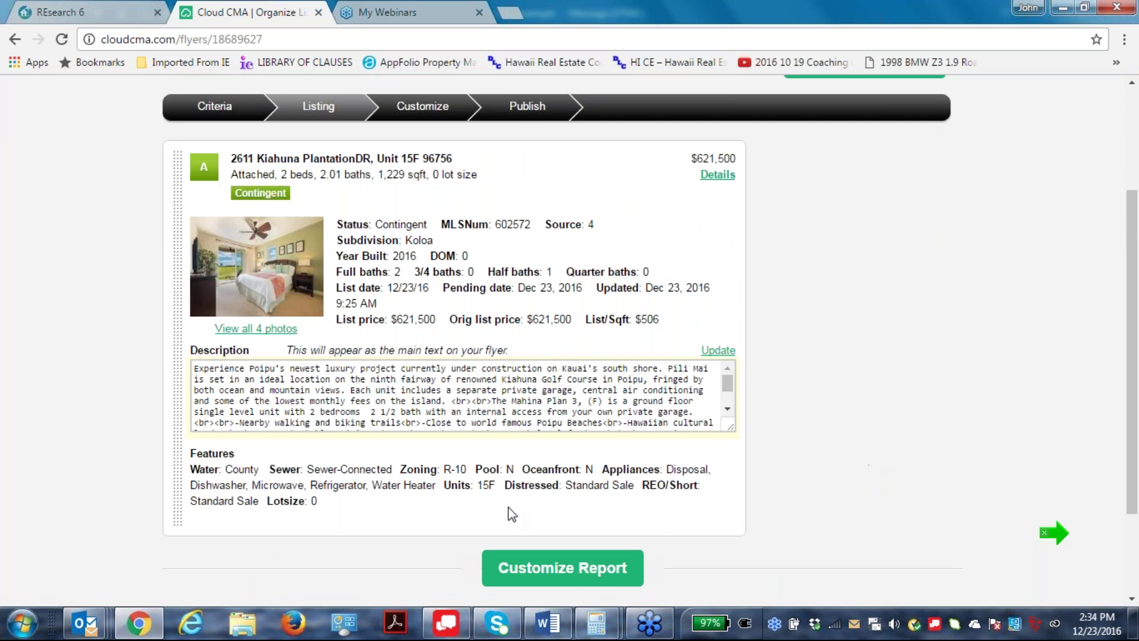
scroll(728, 412, down, 1)
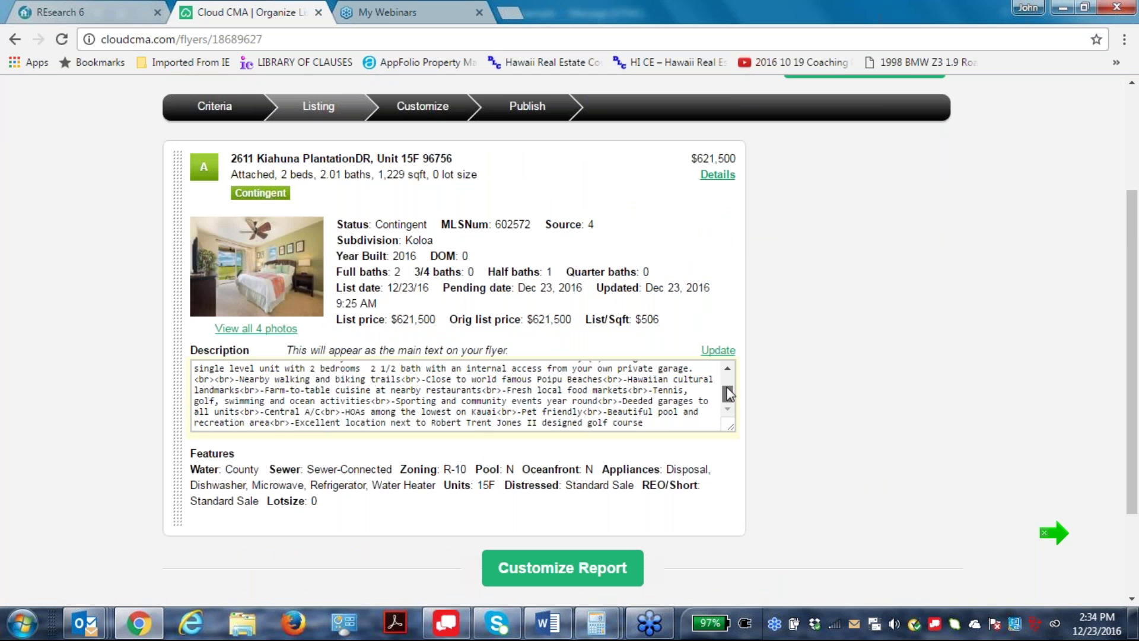
scroll(728, 392, up, 2)
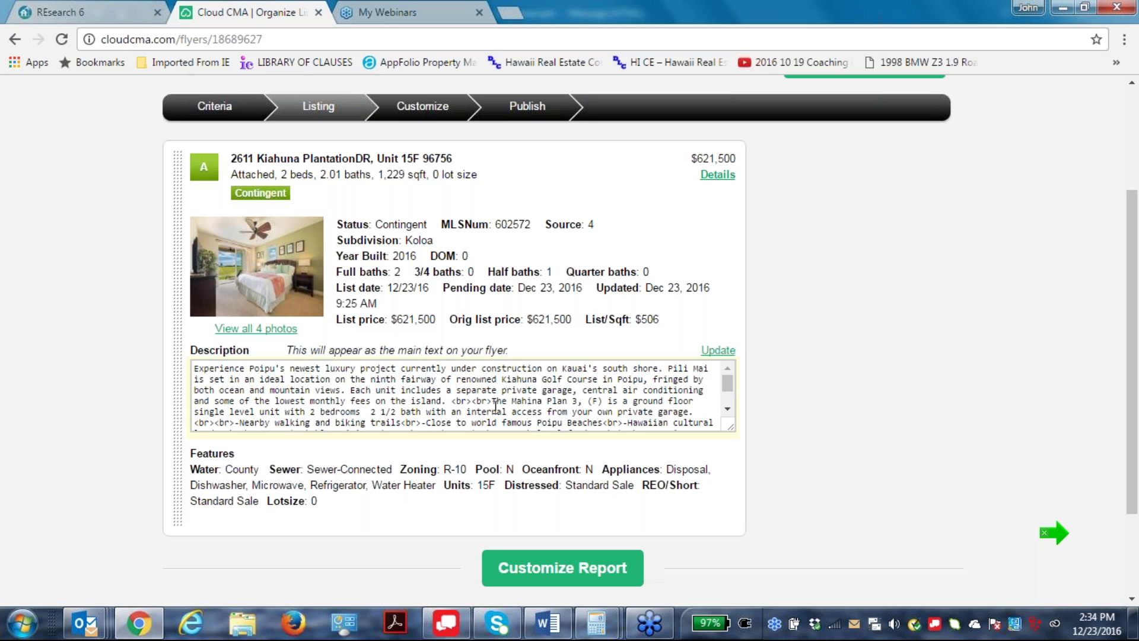
Delete the break tags before The Mahina Plan, the (F) label, and the tags and dash after 'garage.'.
drag(492, 401, 457, 395)
key(BackSpace)
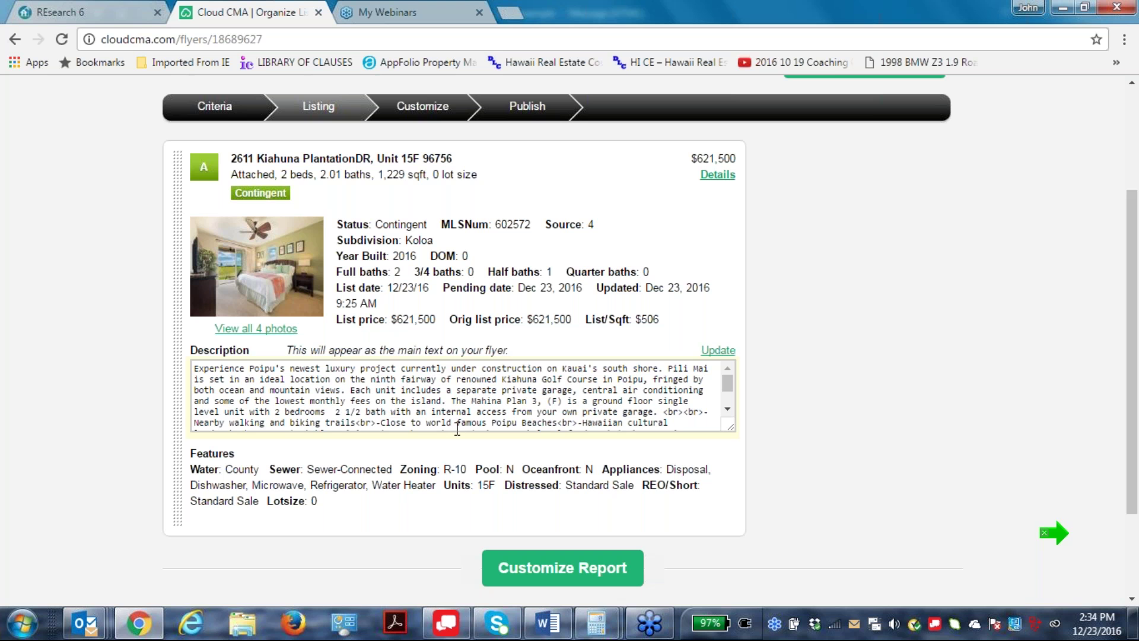
click(557, 401)
click(563, 401)
key(BackSpace)
key(BackSpace)
key(BackSpace)
key(BackSpace)
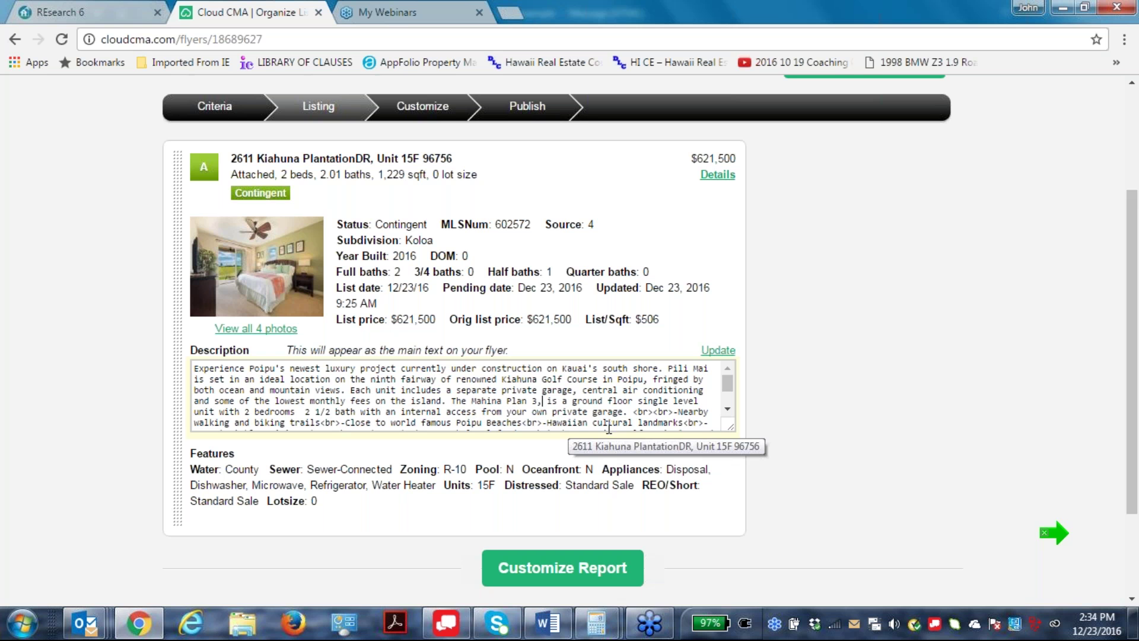
drag(638, 419, 676, 417)
key(BackSpace)
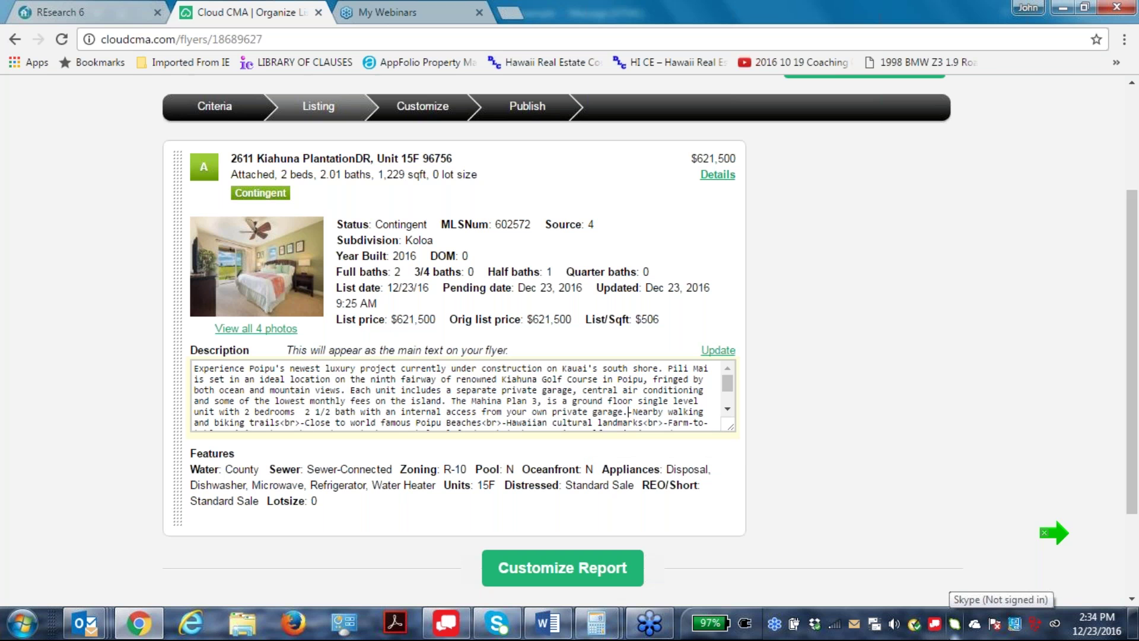
key(Delete)
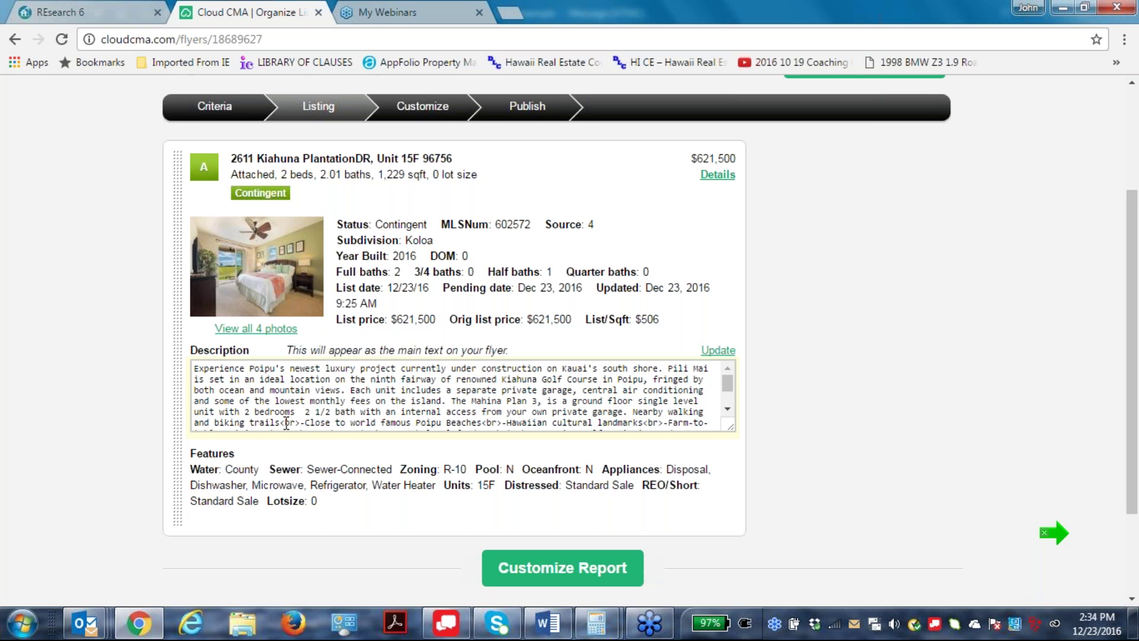
Remove the tag and dash before Close, replace the tag after Beaches with 'and', end at 'landmarks.', and save.
drag(280, 422, 332, 425)
click(300, 422)
key(Delete)
key(BackSpace)
key(BackSpace)
key(BackSpace)
key(BackSpace)
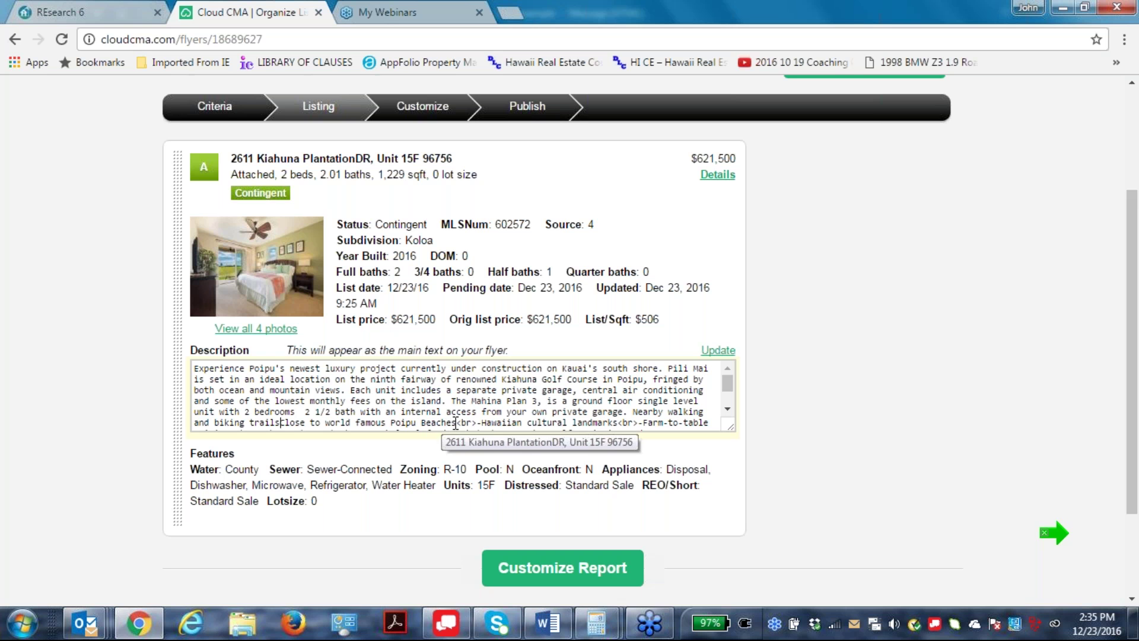
drag(456, 422, 477, 422)
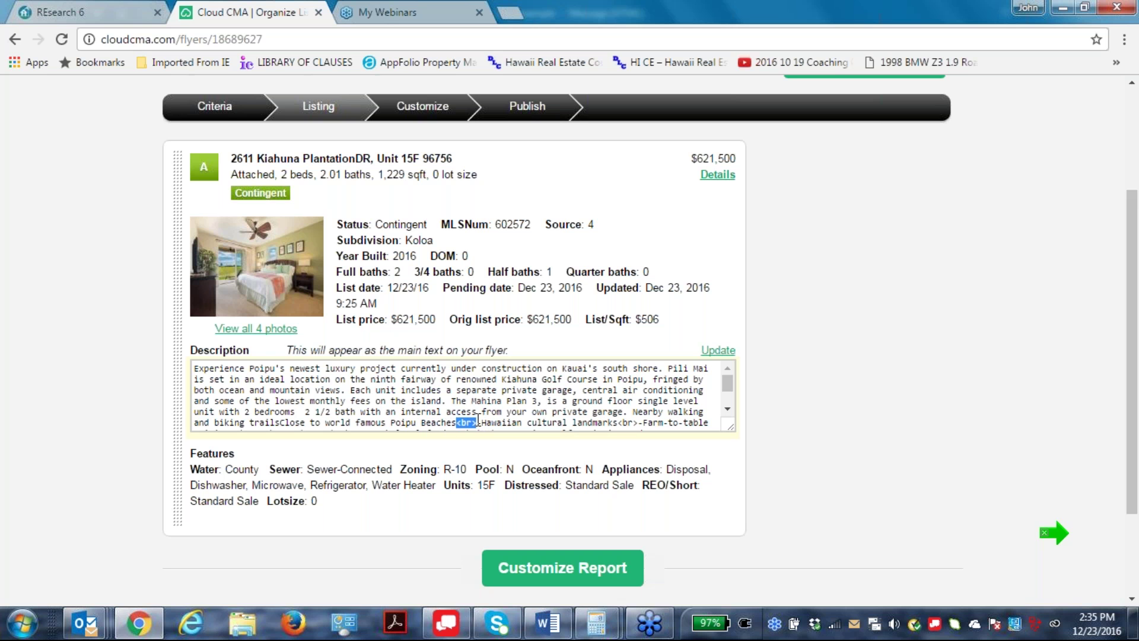
text(and)
click(619, 423)
text(.)
key(Delete)
key(Delete)
key(Delete)
key(Delete)
key(Delete)
key(Delete)
key(Delete)
key(Delete)
key(Delete)
key(Delete)
key(Delete)
key(Delete)
key(Delete)
key(Delete)
key(Delete)
key(Delete)
key(Delete)
key(Delete)
key(Delete)
key(Delete)
key(Delete)
key(Delete)
key(Delete)
key(Delete)
key(Delete)
key(Delete)
key(Delete)
key(Delete)
key(Delete)
key(Delete)
key(Delete)
key(Delete)
key(Delete)
key(Delete)
key(Delete)
key(Delete)
key(Delete)
key(Delete)
key(Delete)
key(Delete)
key(Delete)
key(Delete)
key(Delete)
key(Delete)
key(Delete)
key(Delete)
key(Delete)
key(Delete)
key(Delete)
key(Delete)
key(Delete)
key(Delete)
key(Delete)
key(Delete)
key(Delete)
key(Delete)
key(Delete)
key(Delete)
key(Delete)
key(Delete)
key(Delete)
key(Delete)
key(Delete)
key(Delete)
key(Delete)
key(Delete)
key(Delete)
key(Delete)
key(Delete)
key(Delete)
key(Delete)
key(Delete)
key(Delete)
key(Delete)
key(Delete)
key(Delete)
key(Delete)
key(Delete)
key(Delete)
key(Delete)
key(Delete)
key(Delete)
key(Delete)
key(Delete)
key(Delete)
key(Delete)
key(Delete)
key(Delete)
key(Delete)
key(Delete)
key(Delete)
key(Delete)
key(Delete)
key(Delete)
key(Delete)
key(Delete)
key(Delete)
key(Delete)
key(Delete)
key(Delete)
key(Delete)
key(Delete)
key(Delete)
key(Delete)
key(Delete)
key(Delete)
key(Delete)
key(Delete)
key(Delete)
key(Delete)
key(Delete)
key(Delete)
key(Delete)
key(Delete)
key(Delete)
key(Delete)
key(Delete)
key(Delete)
key(Delete)
key(Delete)
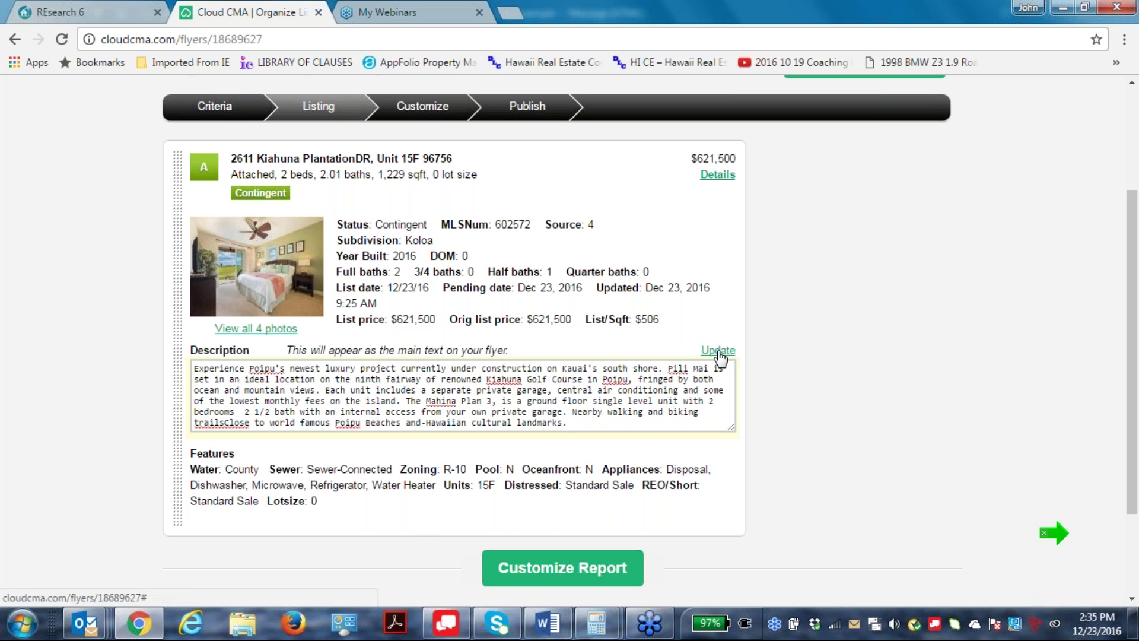
click(719, 353)
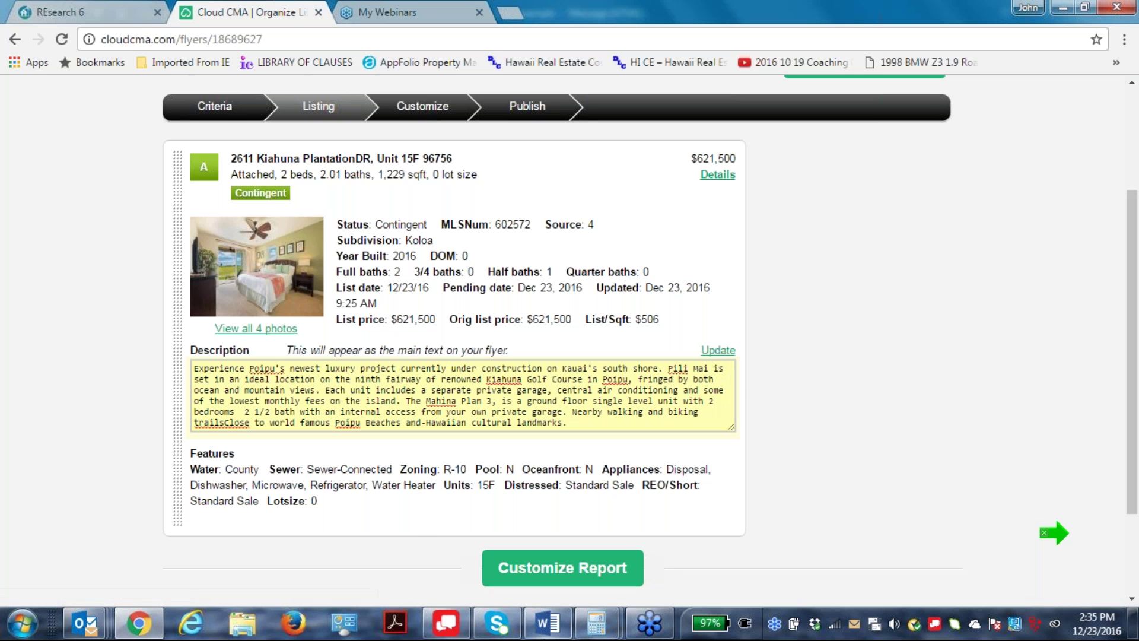
Move on to customizing the flyer and publish it.
click(565, 570)
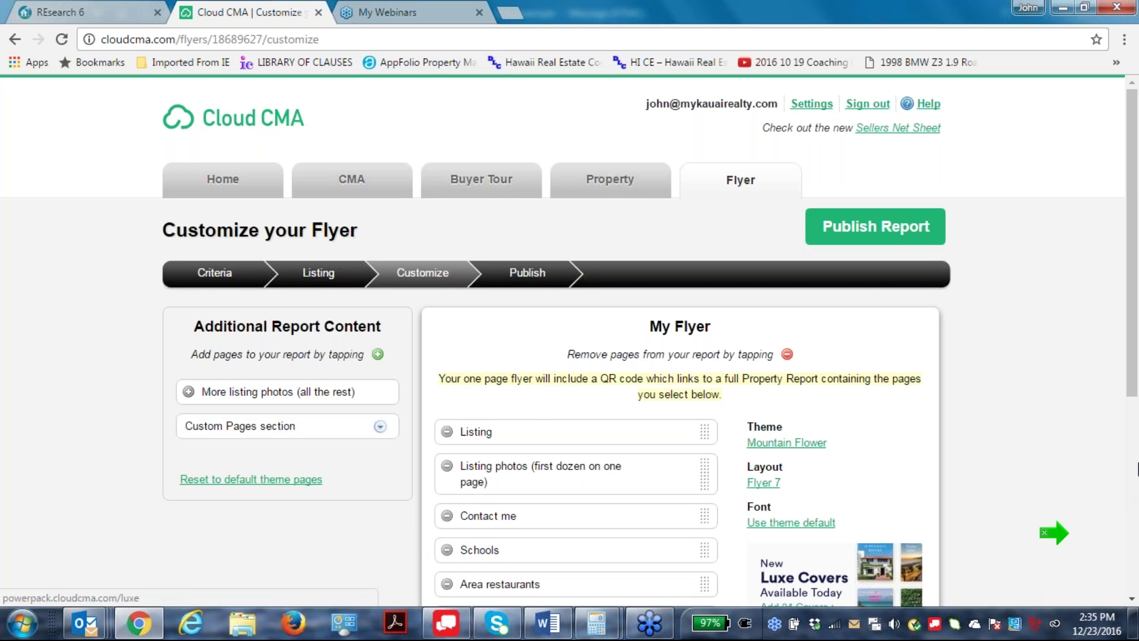
scroll(1052, 336, down, 3)
scroll(1053, 336, up, 3)
click(882, 245)
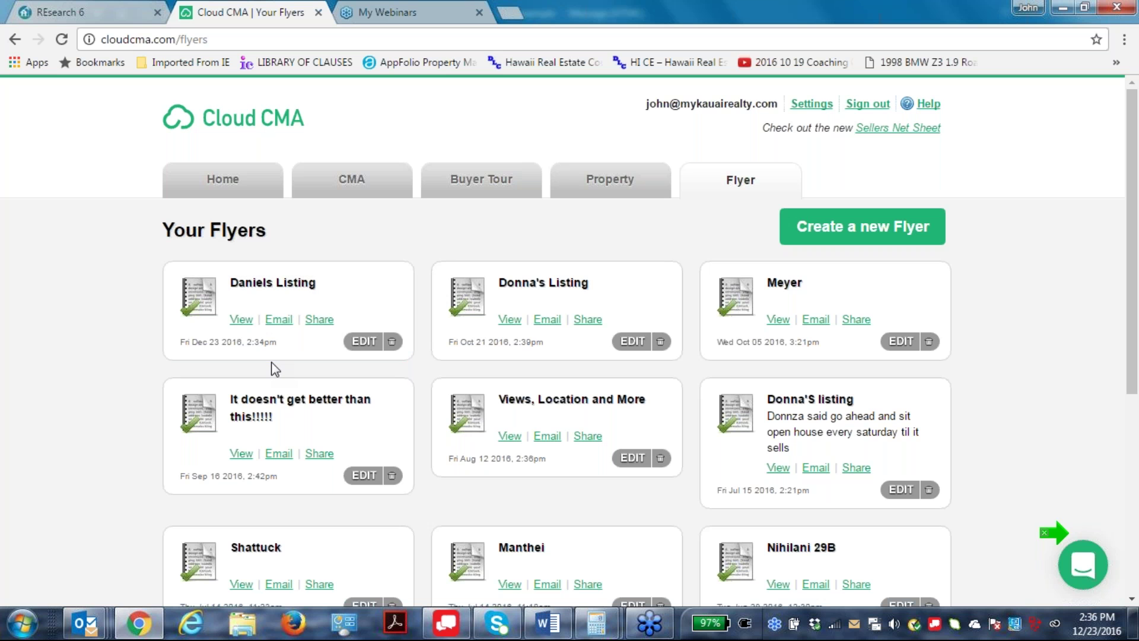
Reopen the new flyer from Your Flyers at its Customize step.
click(363, 341)
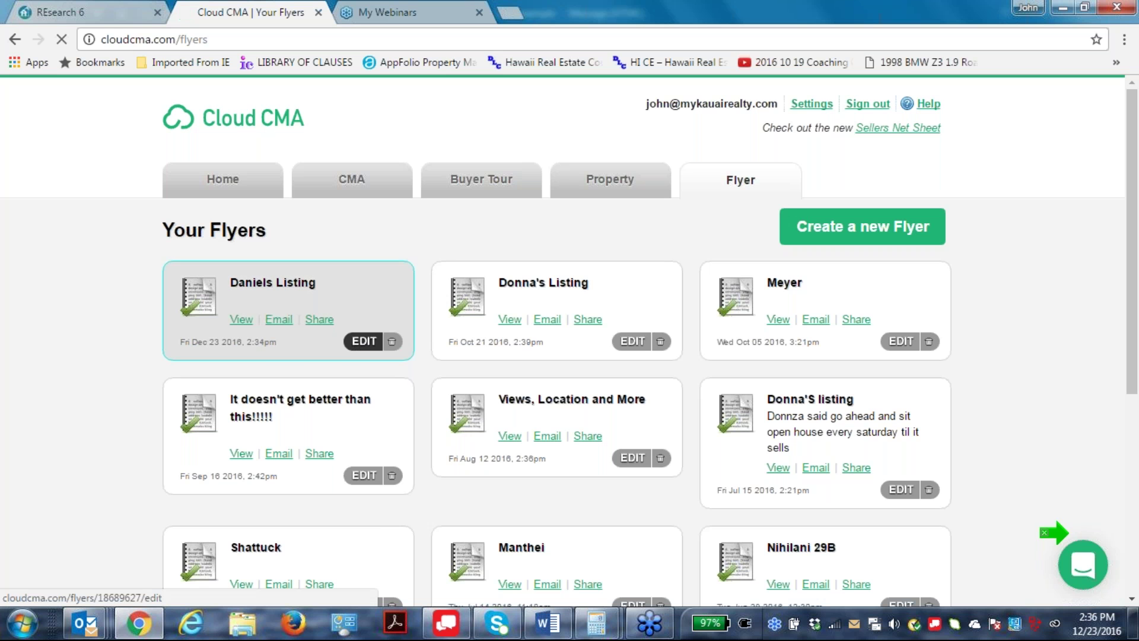
scroll(886, 335, down, 2)
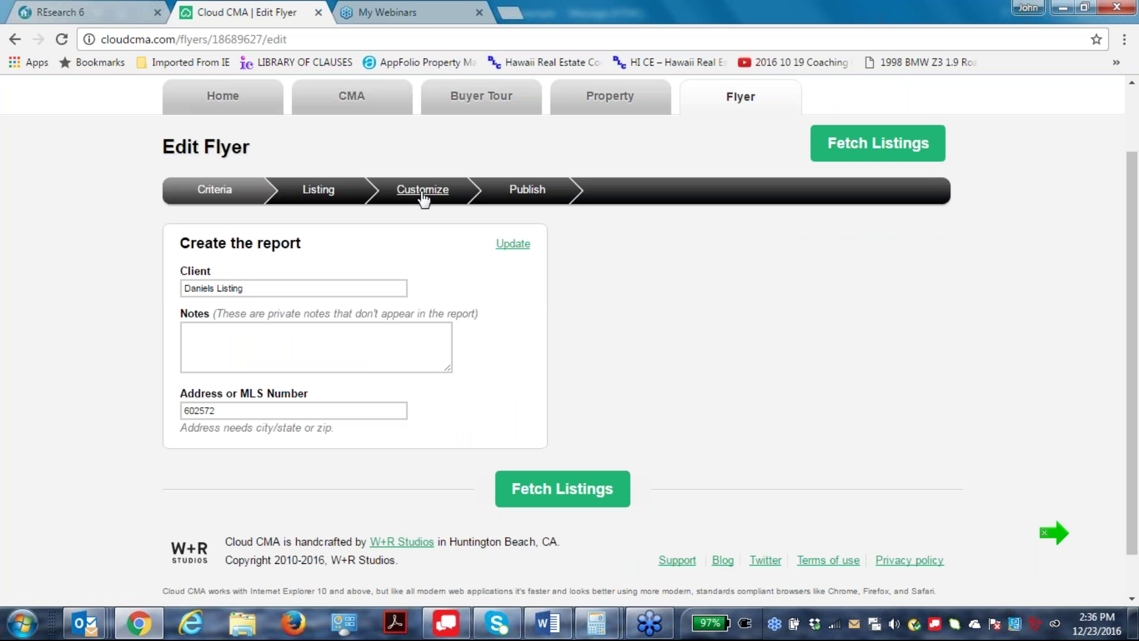
click(425, 197)
scroll(969, 386, down, 5)
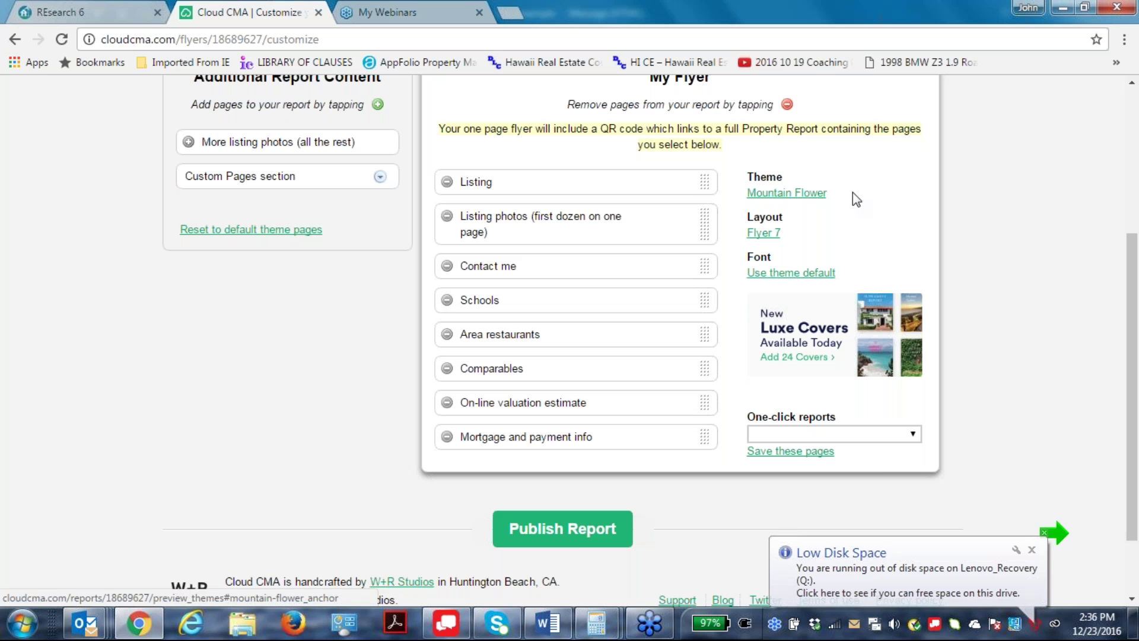
Preview the Beach theme, then close the preview and keep Mountain Flower.
click(788, 193)
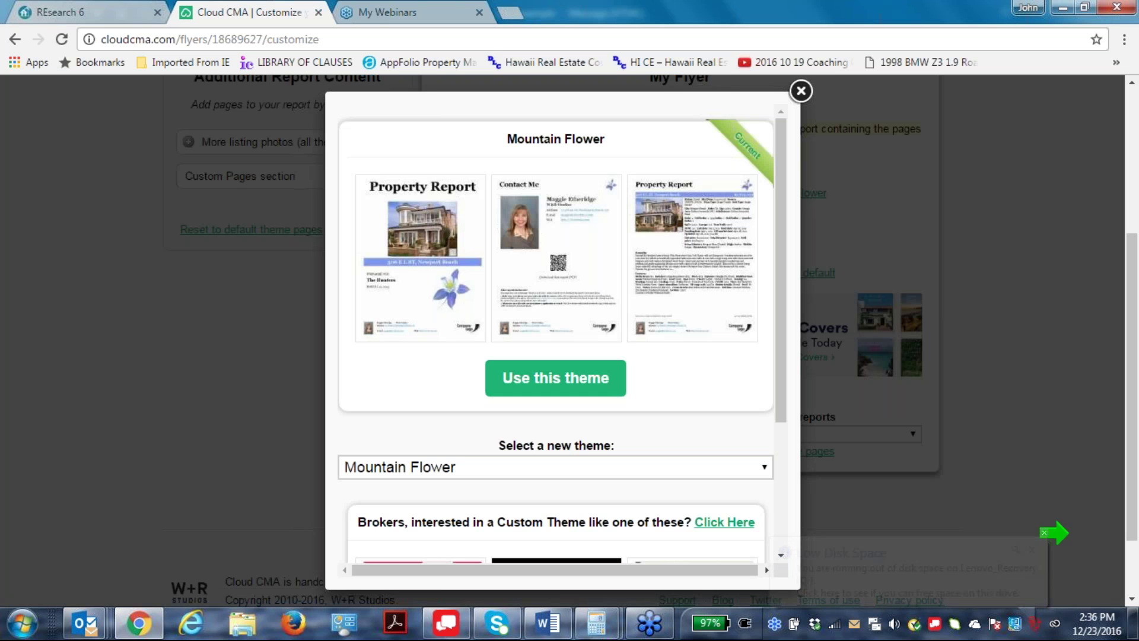
click(764, 466)
click(419, 388)
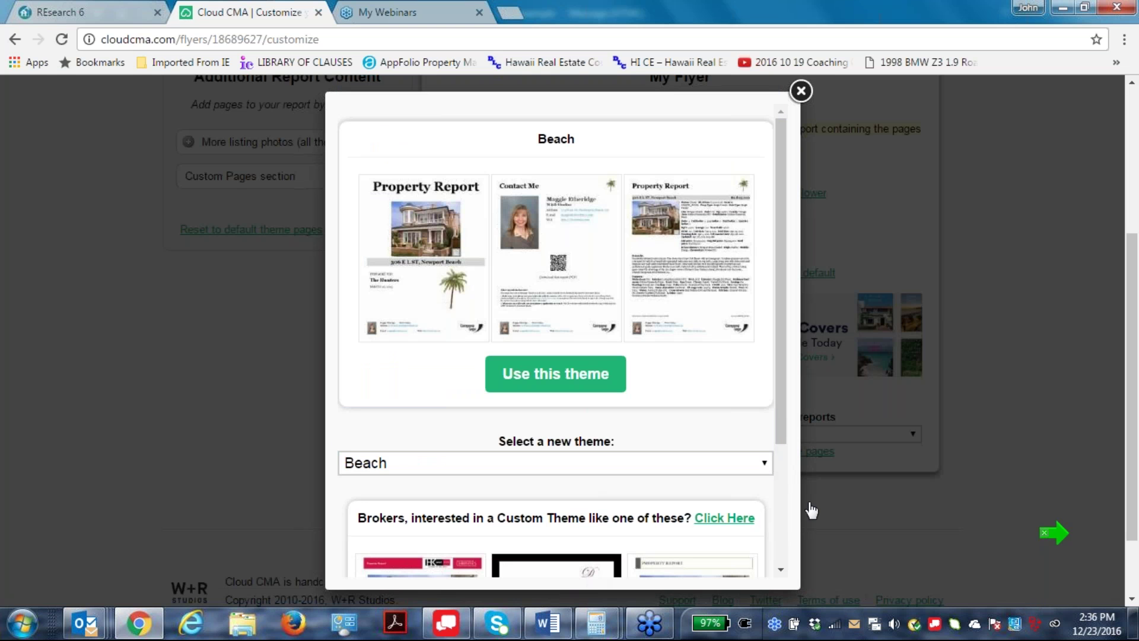
click(764, 466)
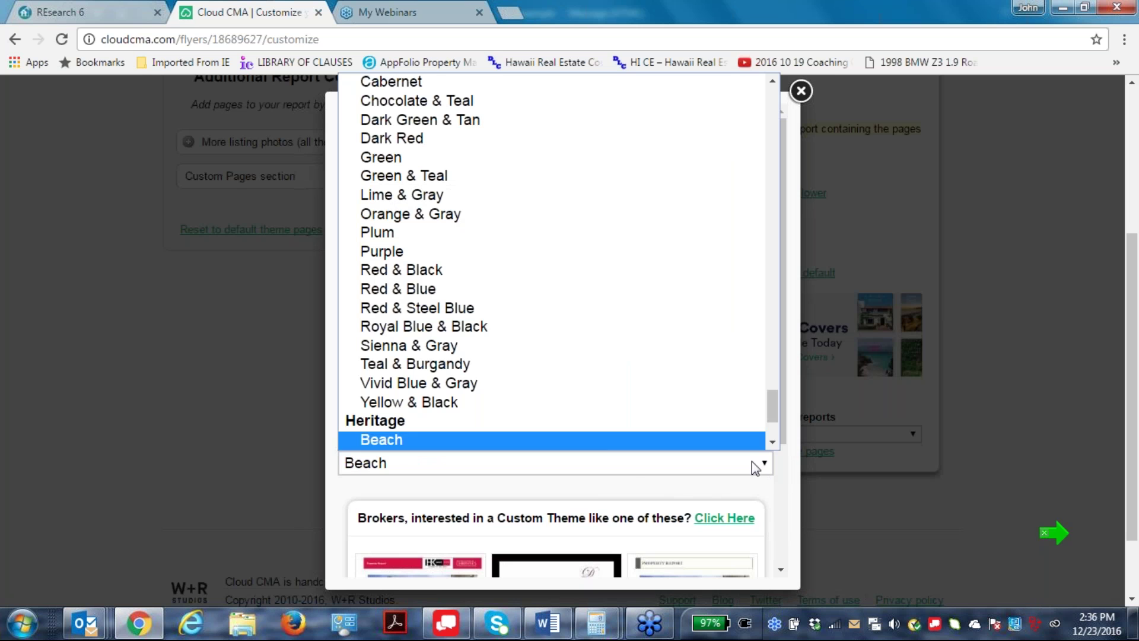
click(605, 457)
right_click(756, 481)
click(989, 506)
click(310, 184)
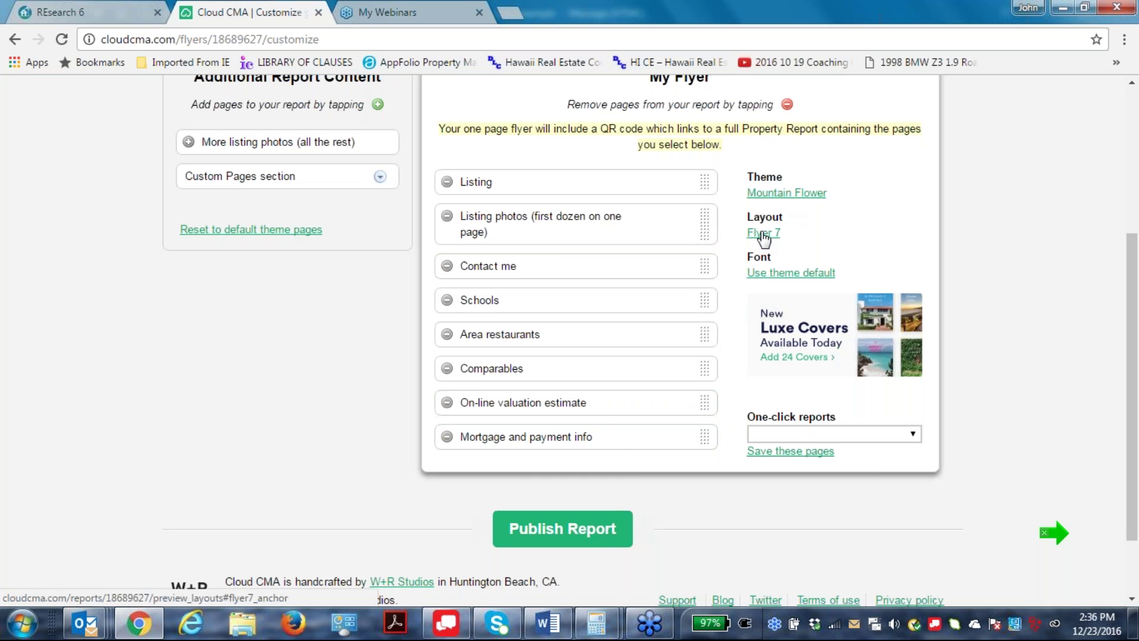
Browse the flyer layouts and close the list, keeping Flyer 7.
click(762, 233)
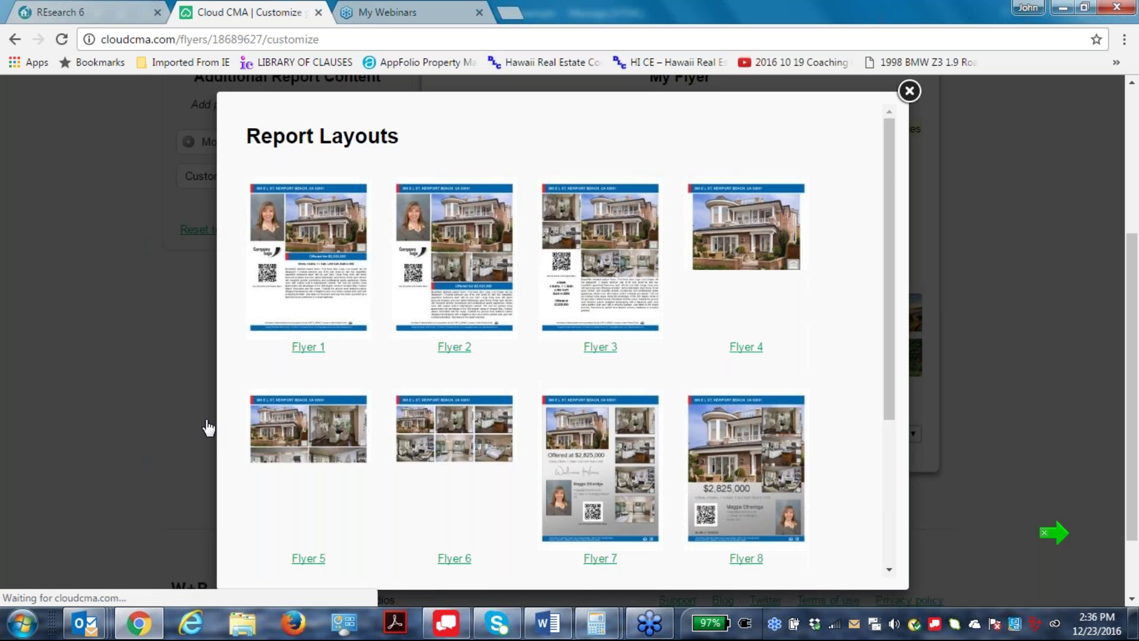
scroll(796, 386, down, 4)
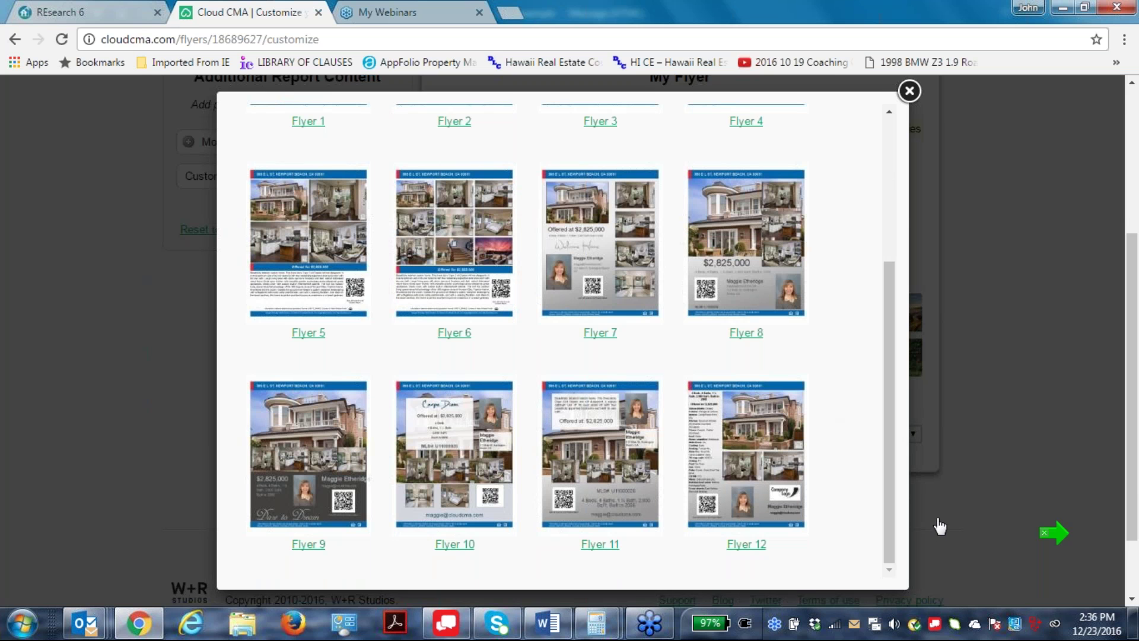
scroll(936, 526, up, 4)
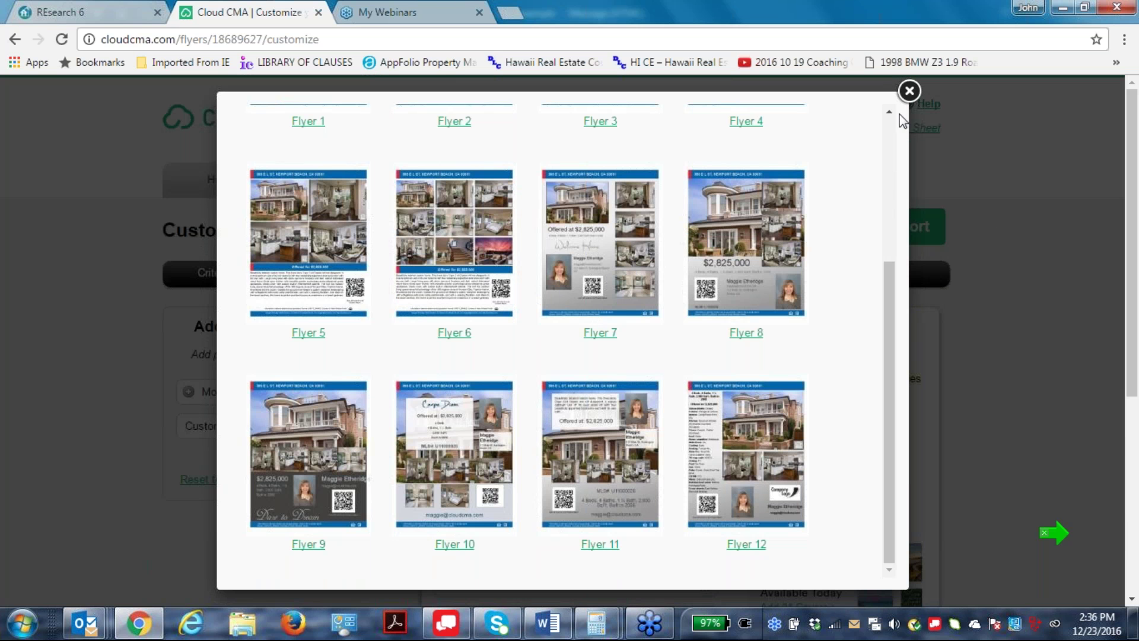
click(909, 91)
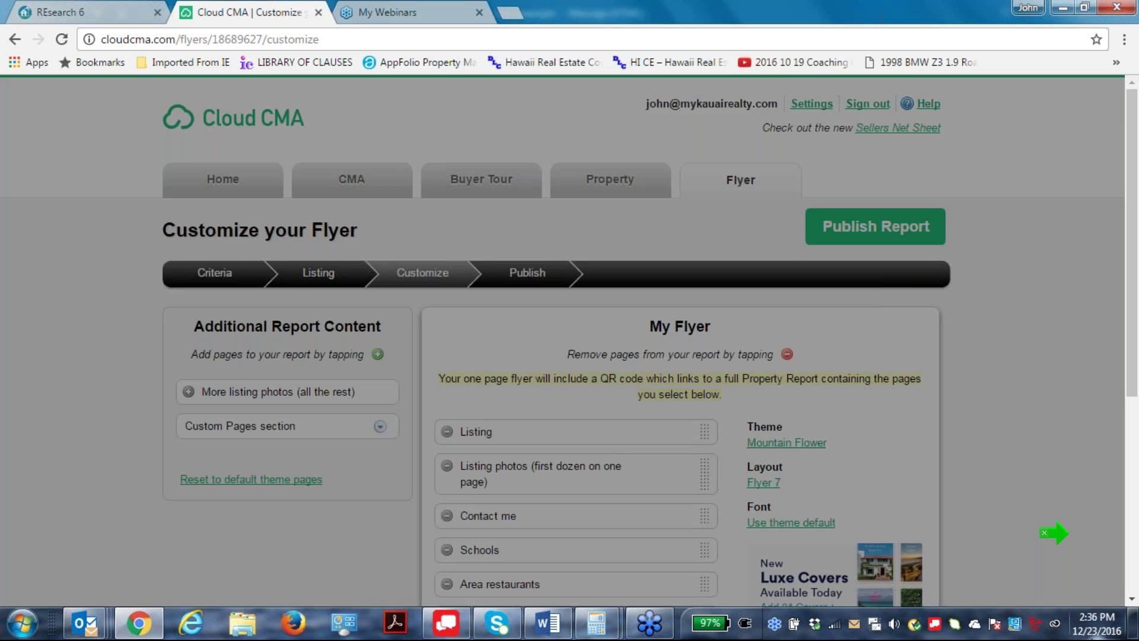
Publish the flyer and view its one-page PDF with $621,500 price, photos, agent details and QR code.
click(882, 229)
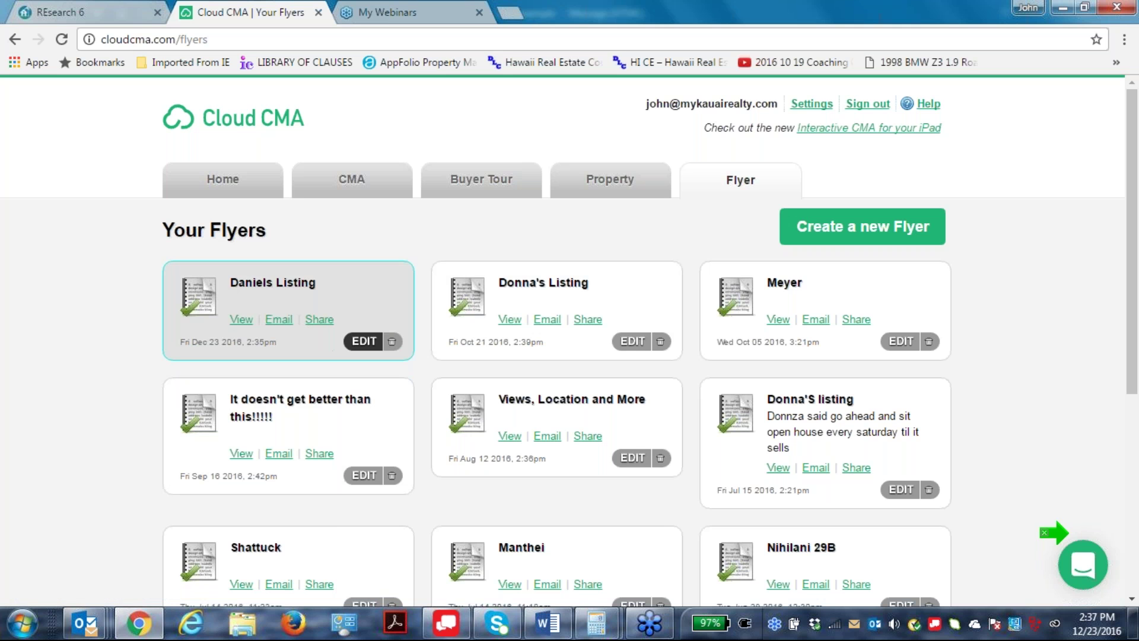
click(241, 319)
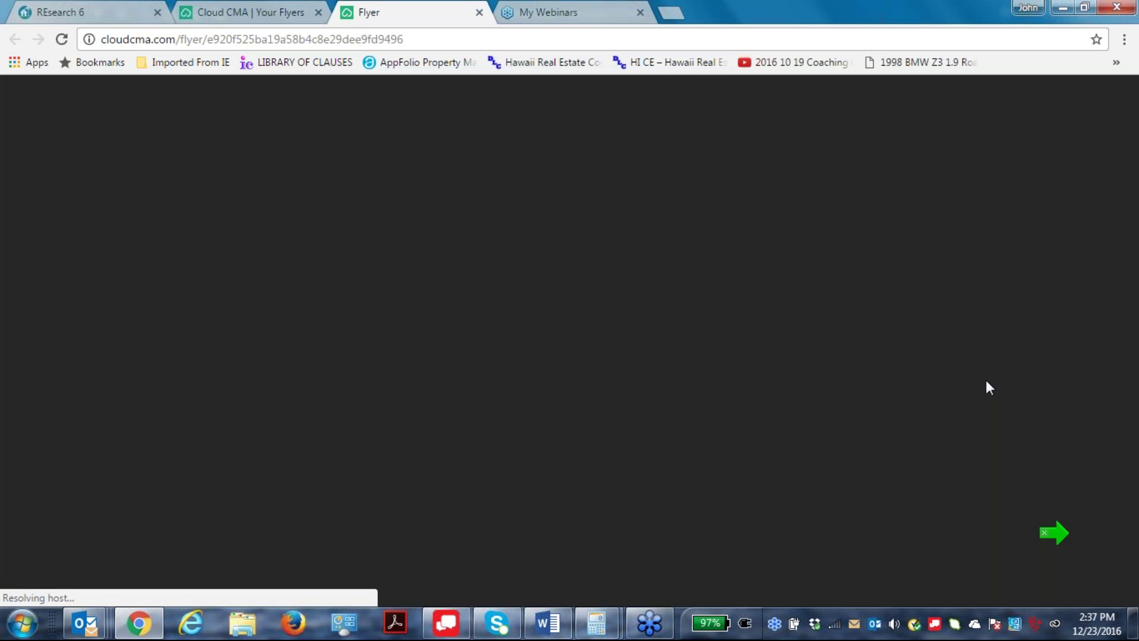
scroll(879, 364, down, 6)
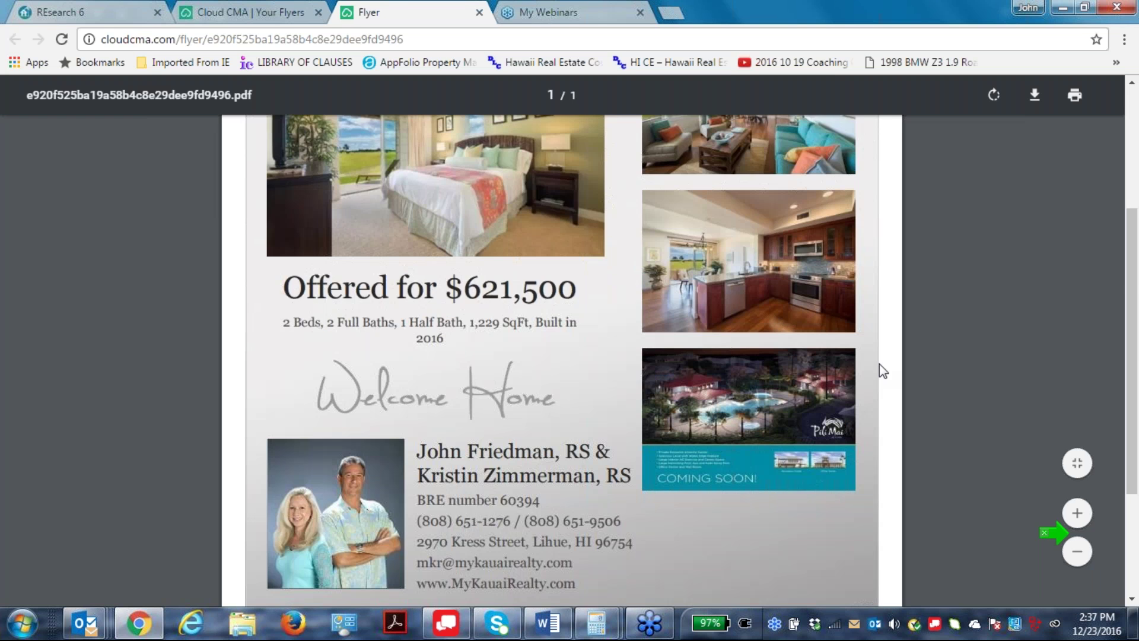
scroll(879, 364, up, 5)
scroll(880, 386, down, 5)
scroll(880, 386, up, 1)
scroll(1115, 430, up, 4)
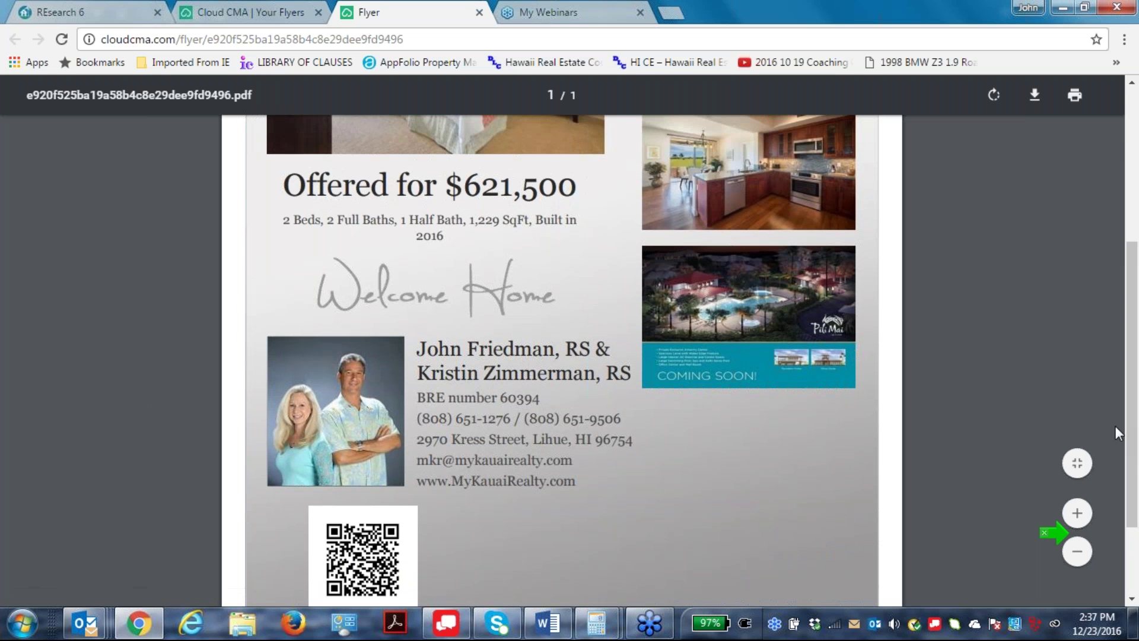
scroll(978, 421, down, 2)
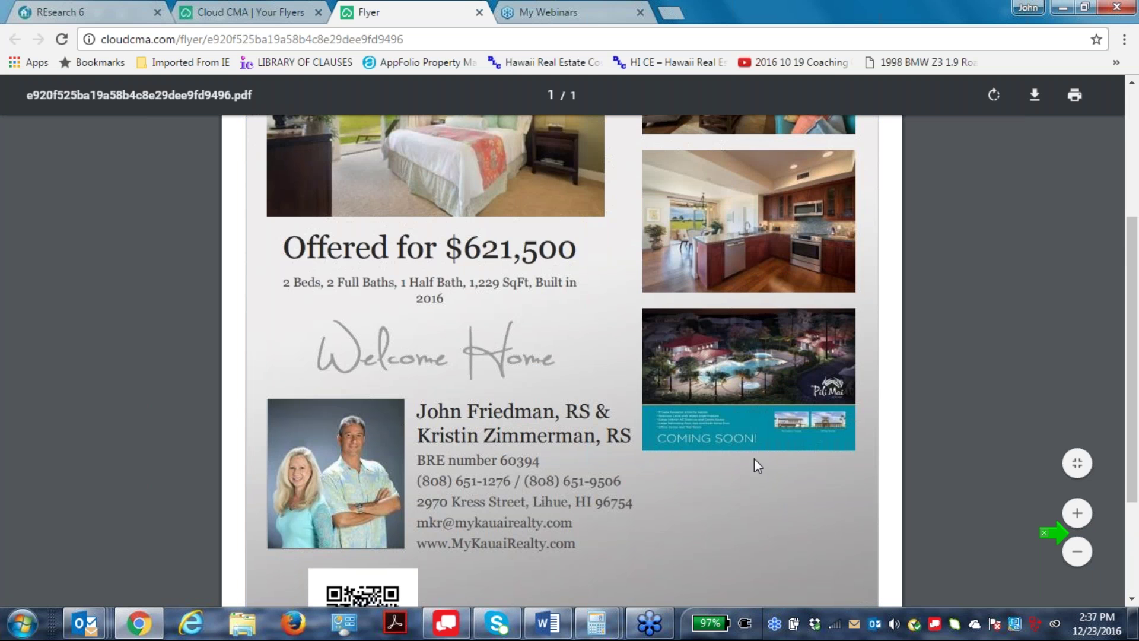
scroll(611, 280, down, 1)
scroll(89, 330, up, 4)
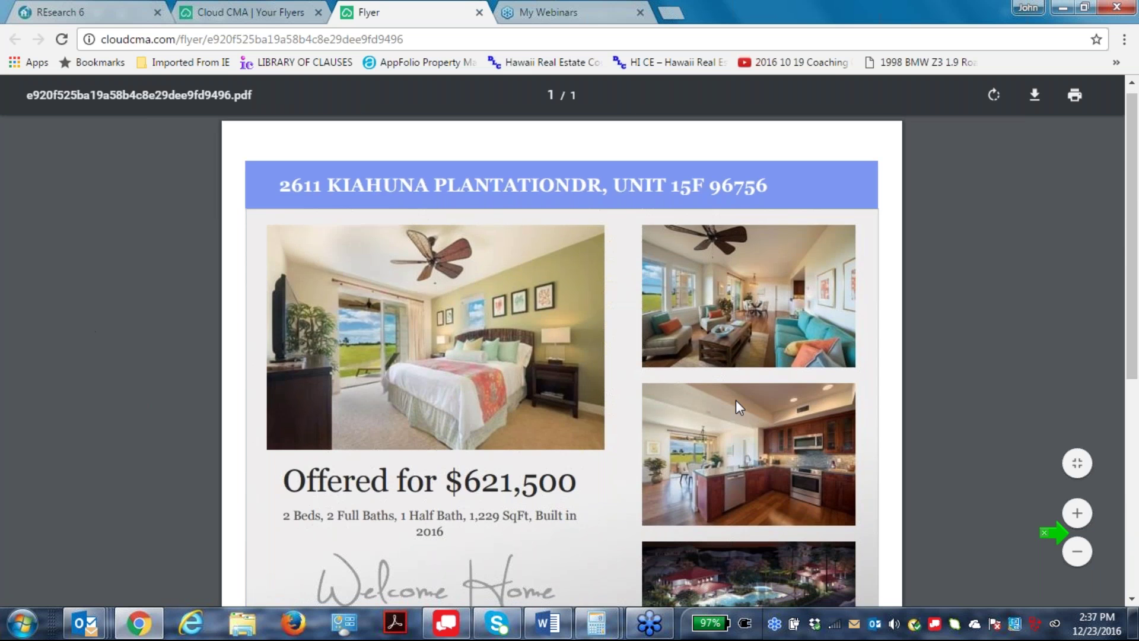
scroll(736, 400, down, 4)
scroll(742, 405, down, 2)
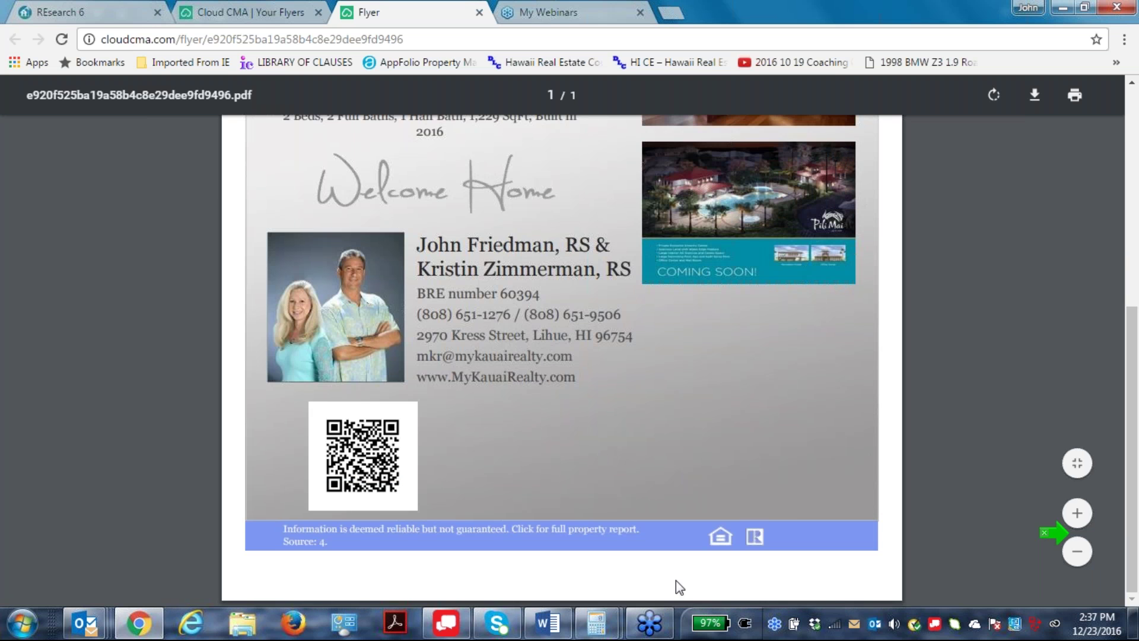
scroll(847, 530, up, 5)
scroll(847, 528, up, 3)
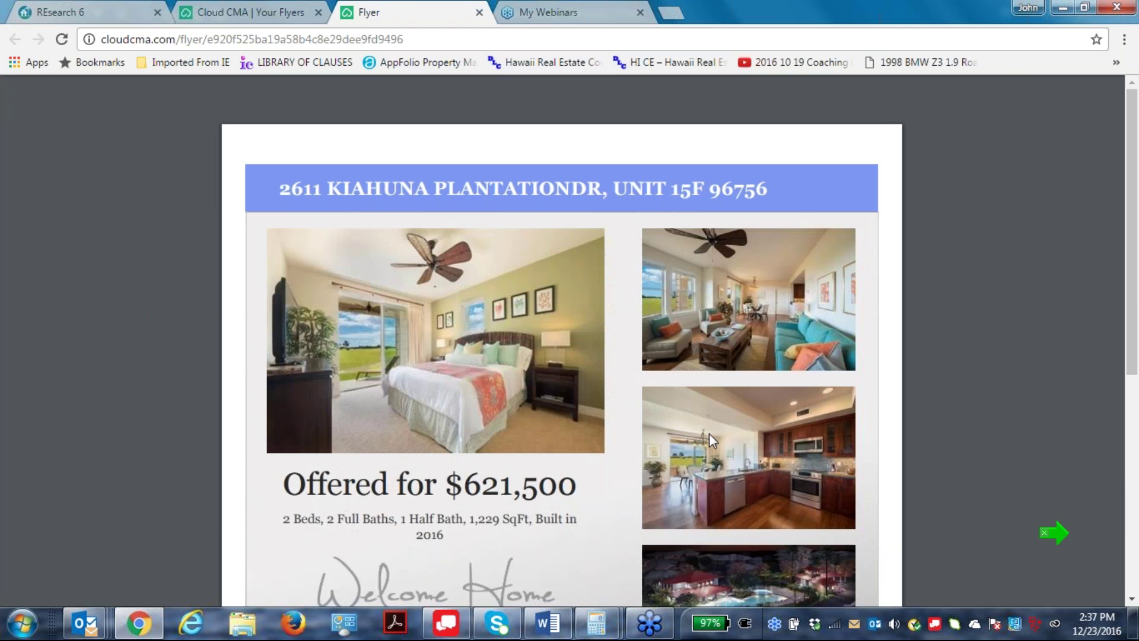
scroll(1003, 314, down, 7)
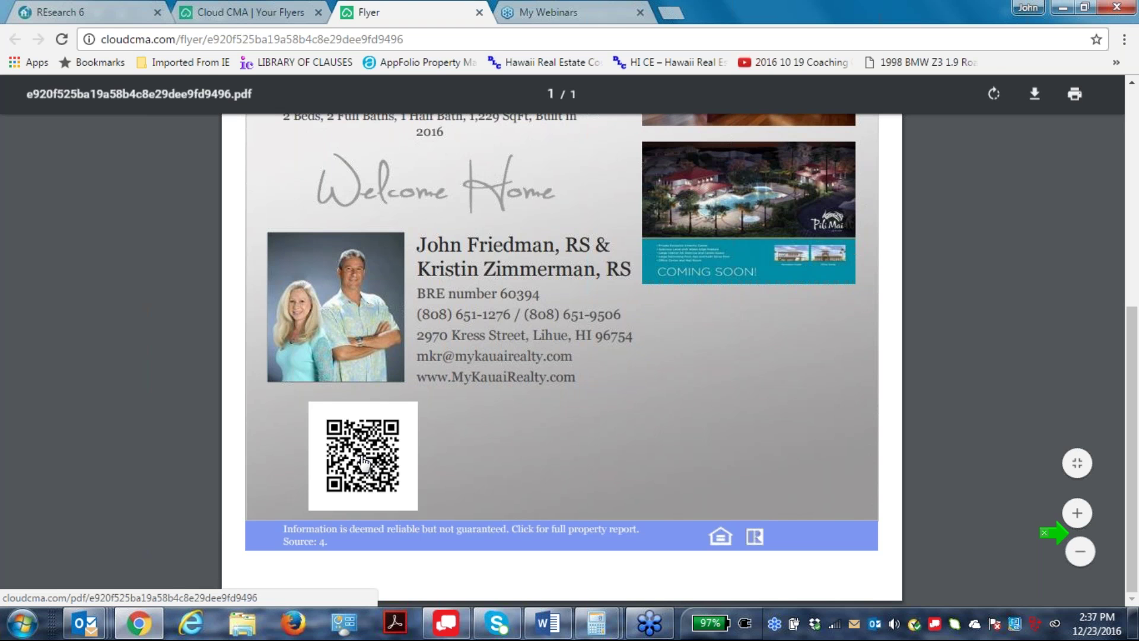
Open the QR-linked Kiahuna Plantation property report and scroll through its 10 pages.
click(364, 463)
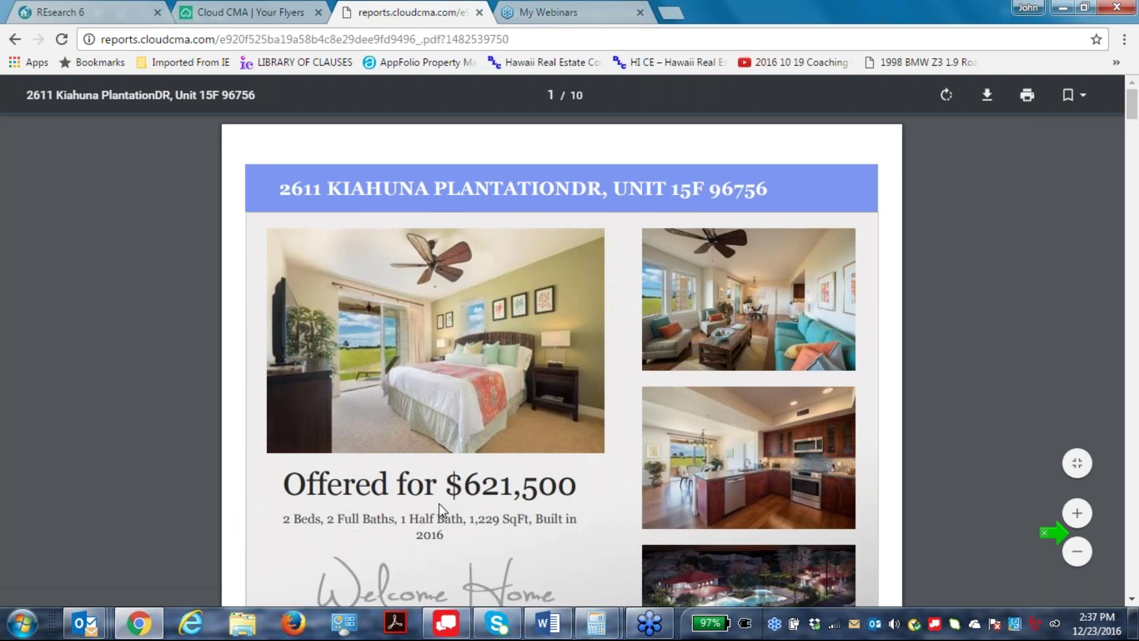
scroll(711, 404, down, 6)
scroll(712, 408, down, 10)
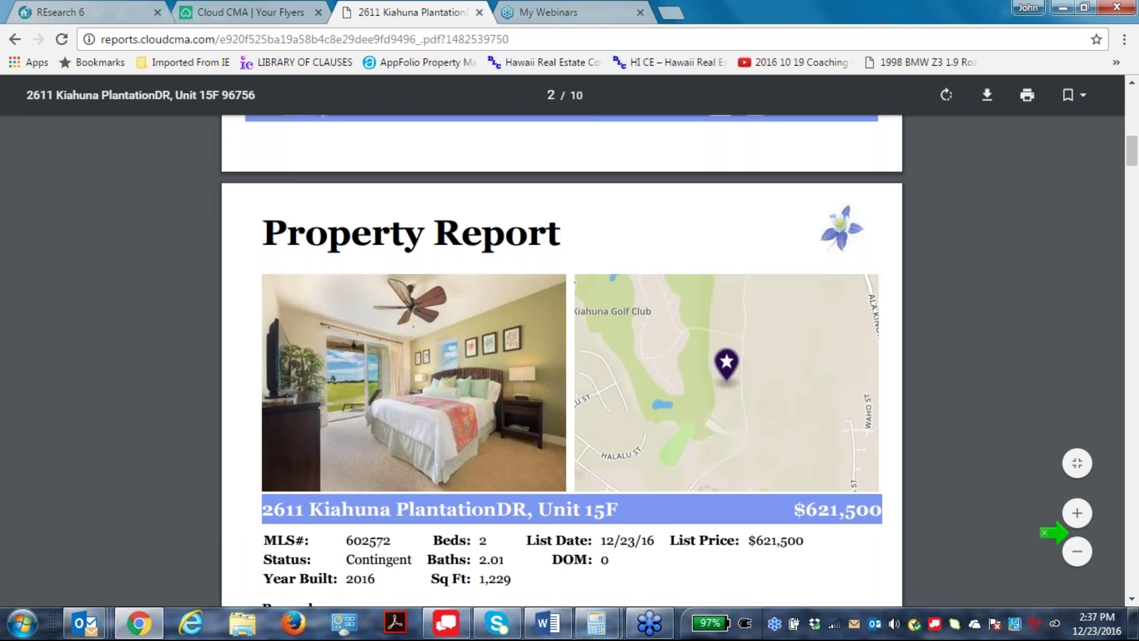
scroll(742, 409, down, 10)
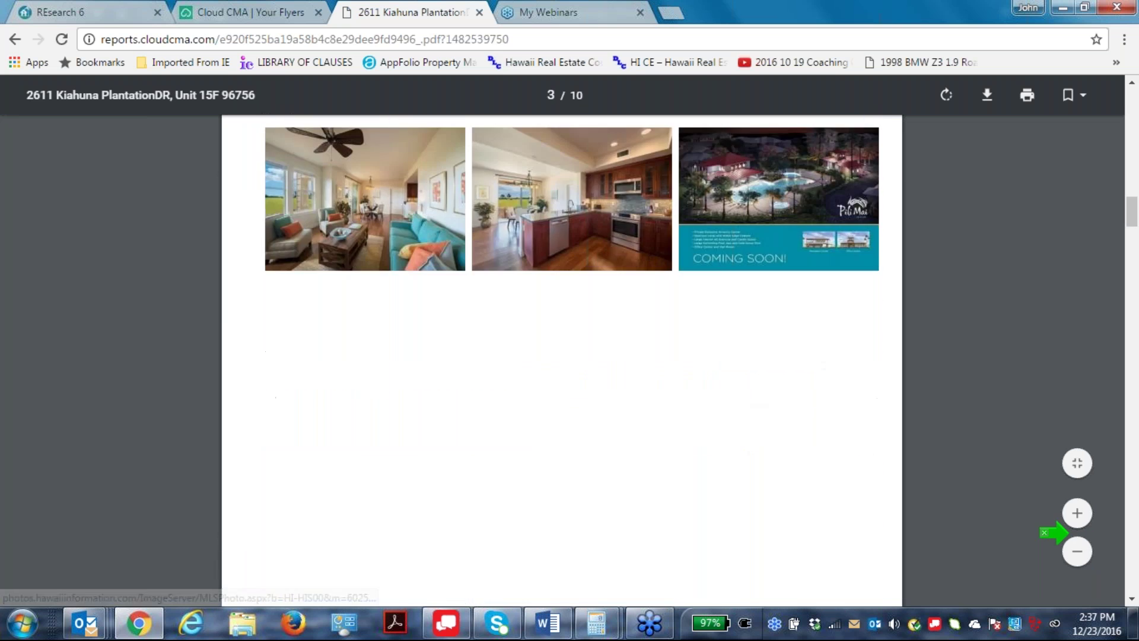
scroll(753, 415, down, 10)
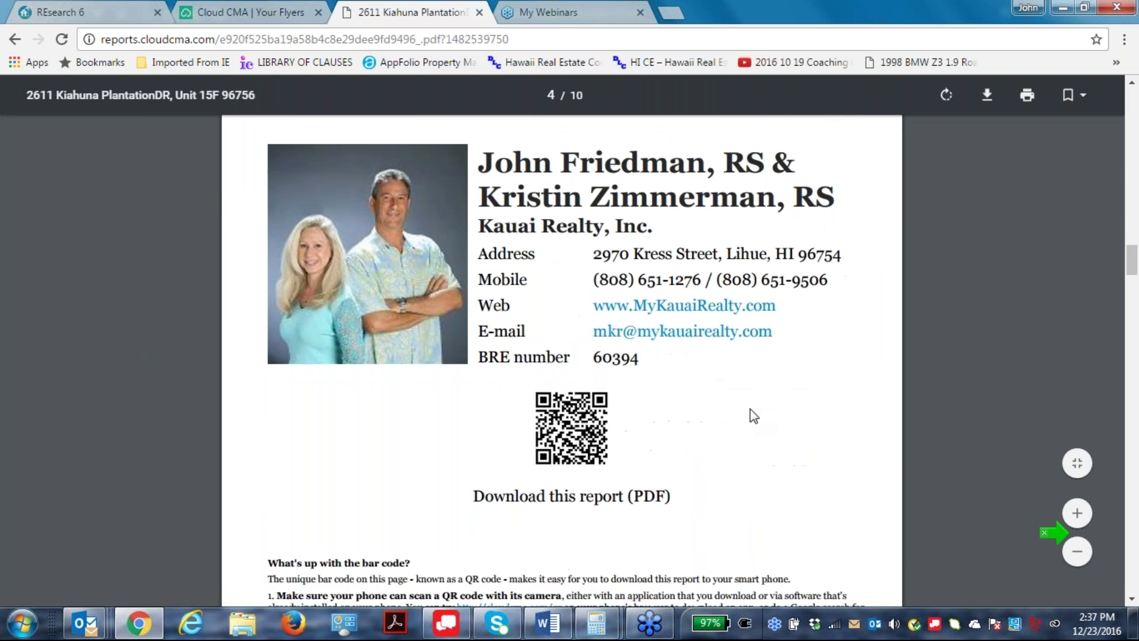
scroll(750, 408, down, 10)
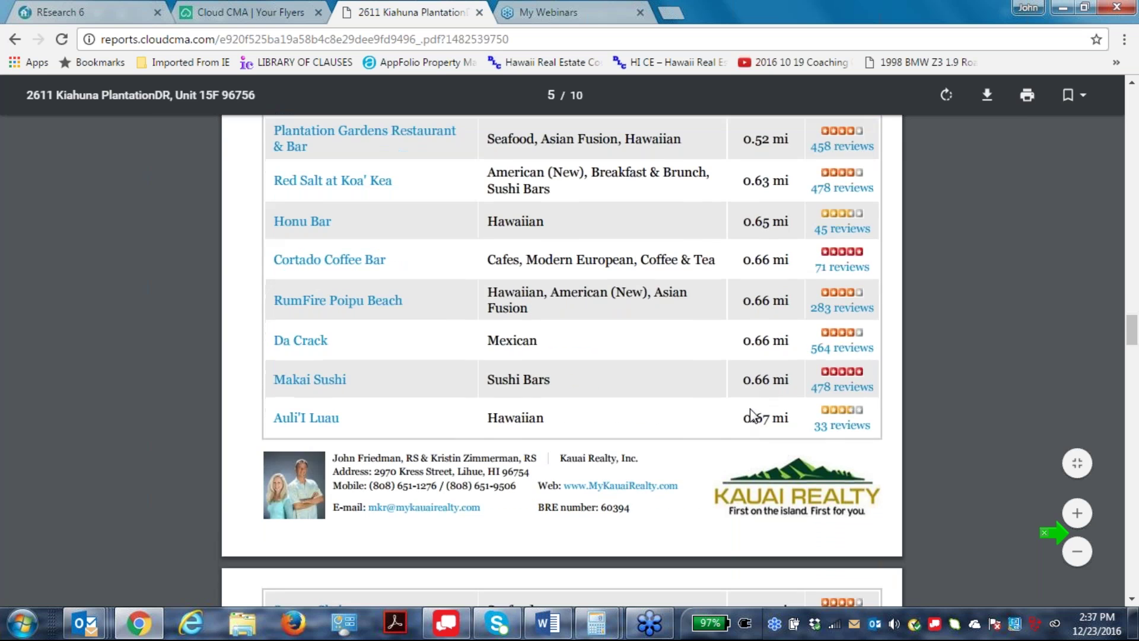
scroll(749, 408, down, 2)
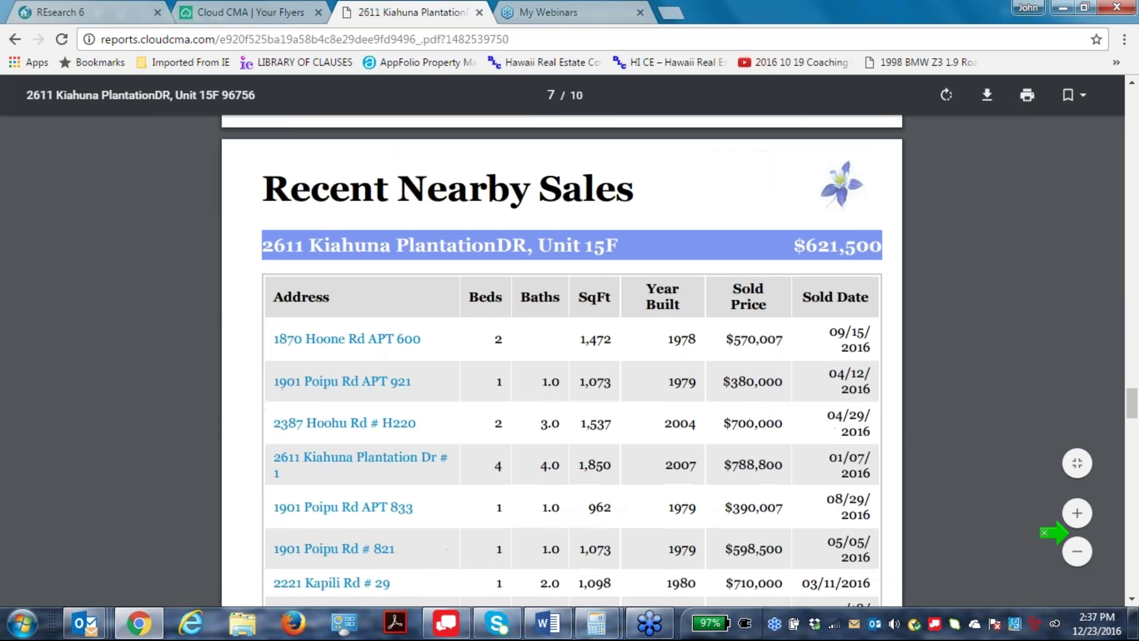
scroll(769, 422, down, 3)
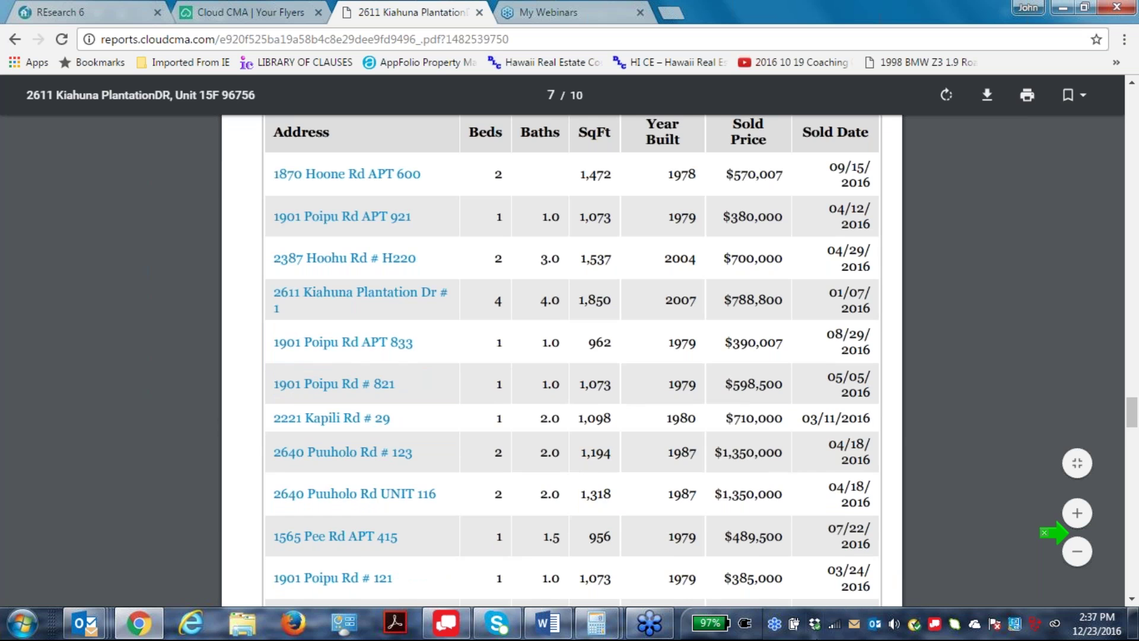
scroll(891, 209, down, 2)
scroll(732, 434, down, 15)
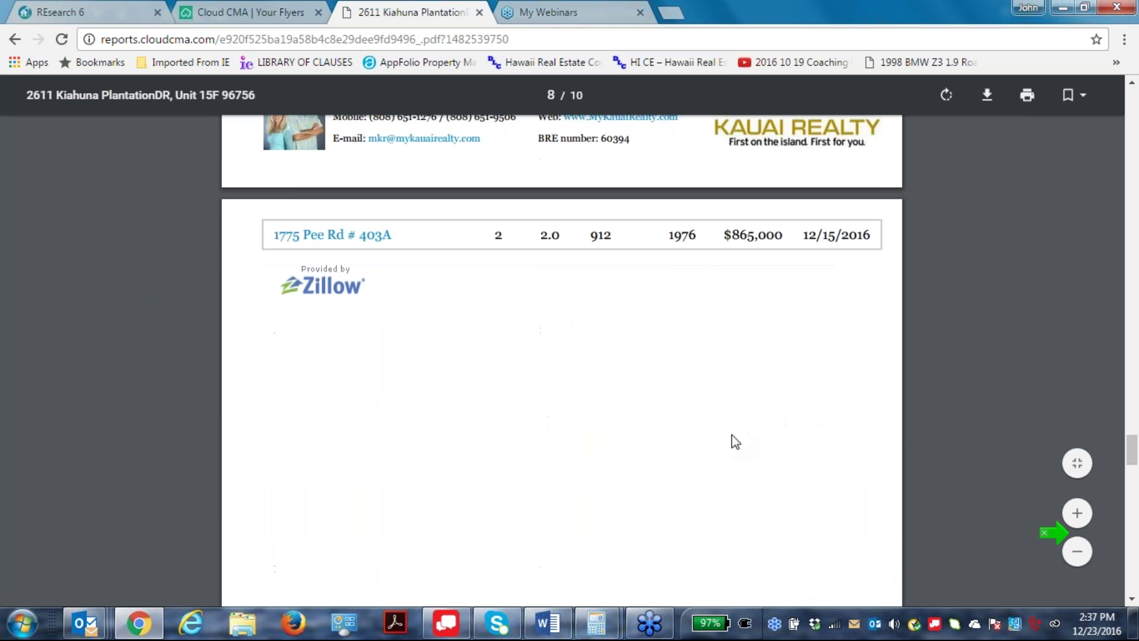
scroll(749, 409, down, 5)
scroll(751, 394, down, 10)
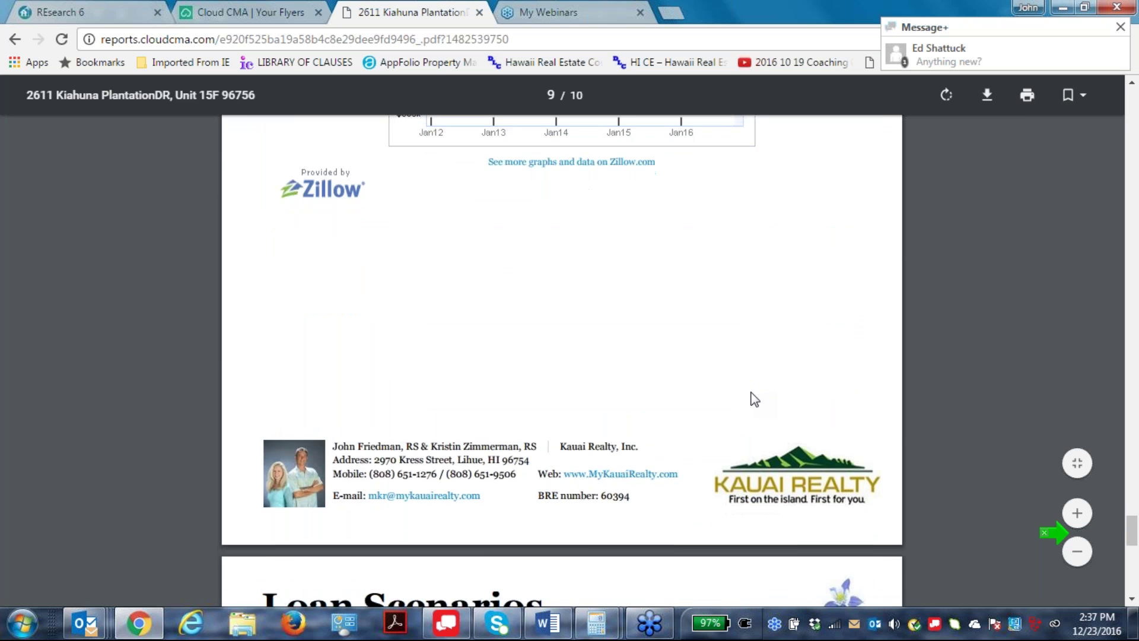
scroll(753, 400, down, 5)
Scroll back to the report's first page and close its tab.
scroll(754, 400, up, 3)
scroll(765, 435, up, 15)
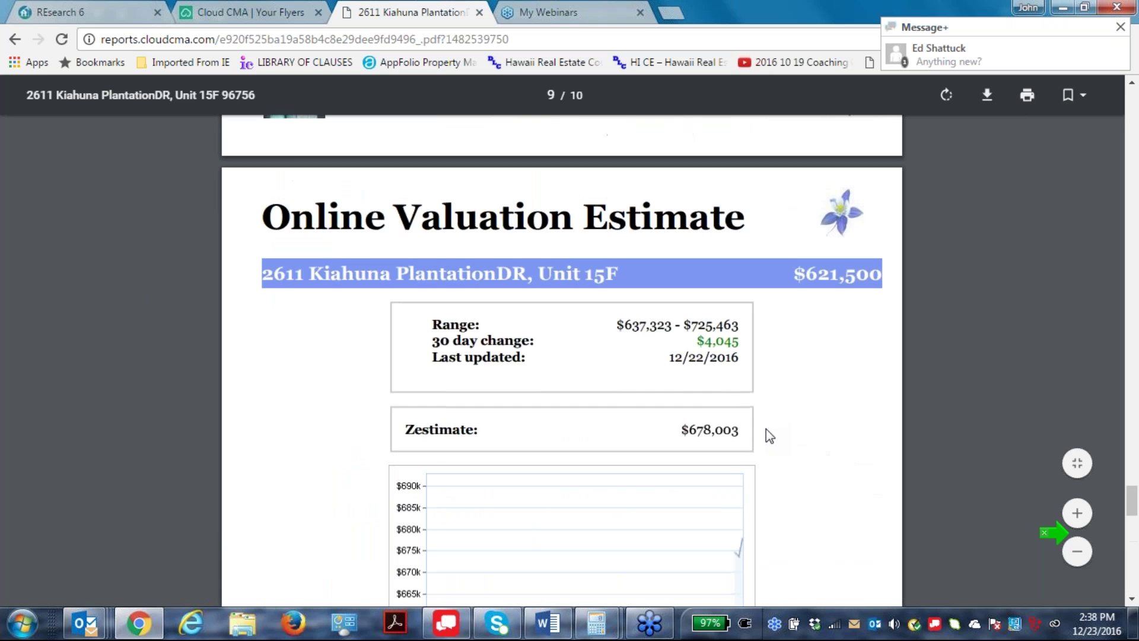
scroll(773, 448, up, 20)
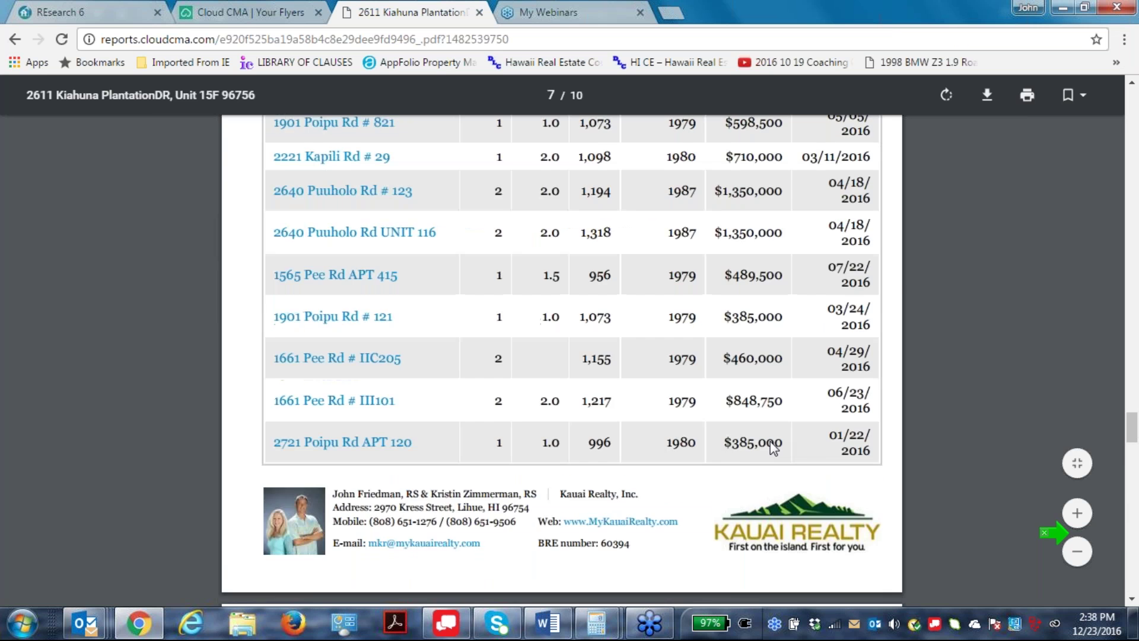
scroll(785, 485, up, 20)
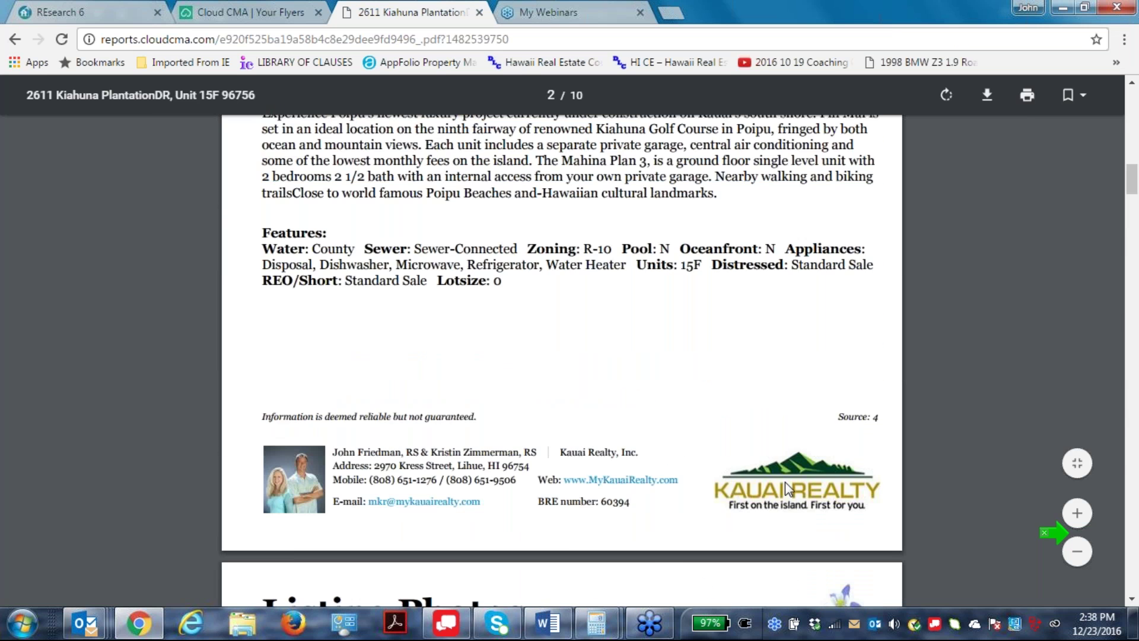
scroll(785, 482, up, 8)
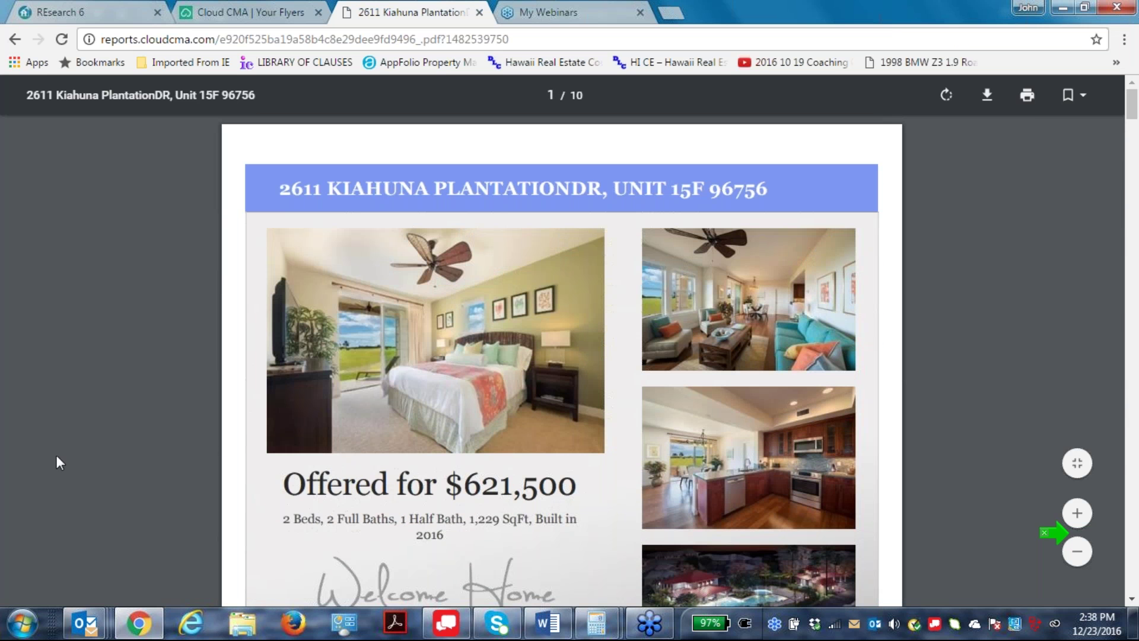
click(478, 12)
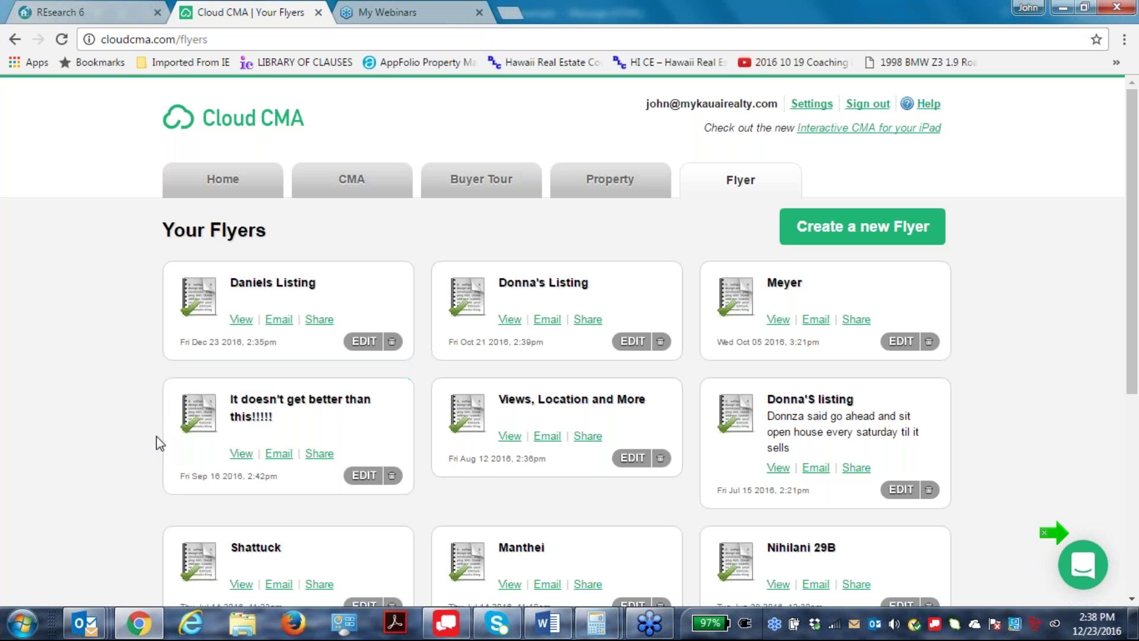
Copy the QR code image from the new listing flyer's Share dialog.
click(320, 321)
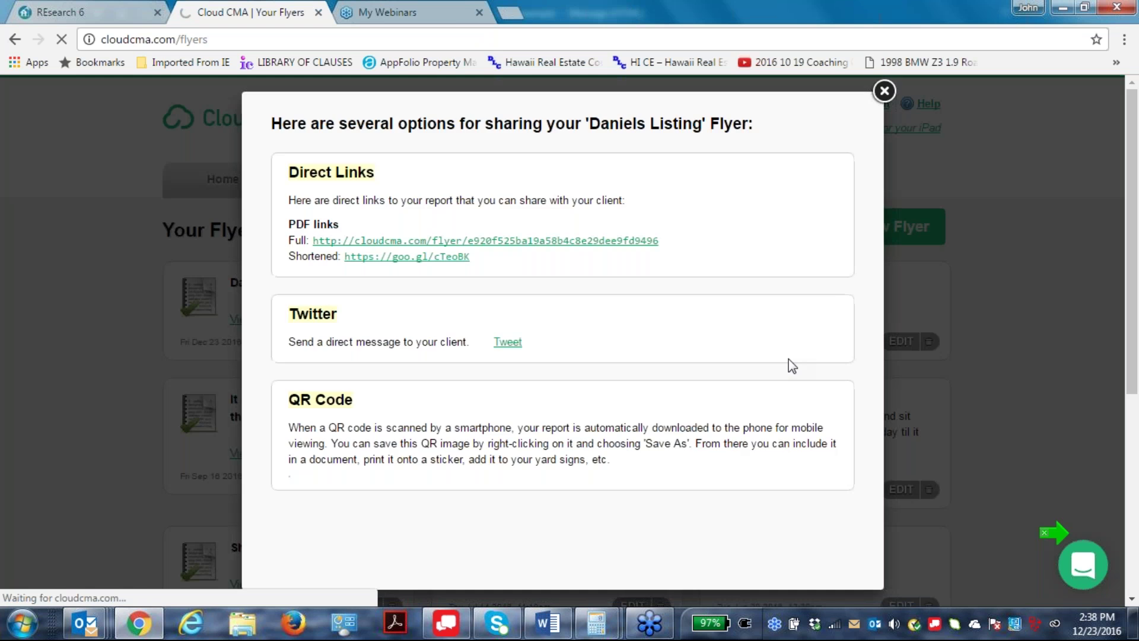
scroll(752, 389, down, 1)
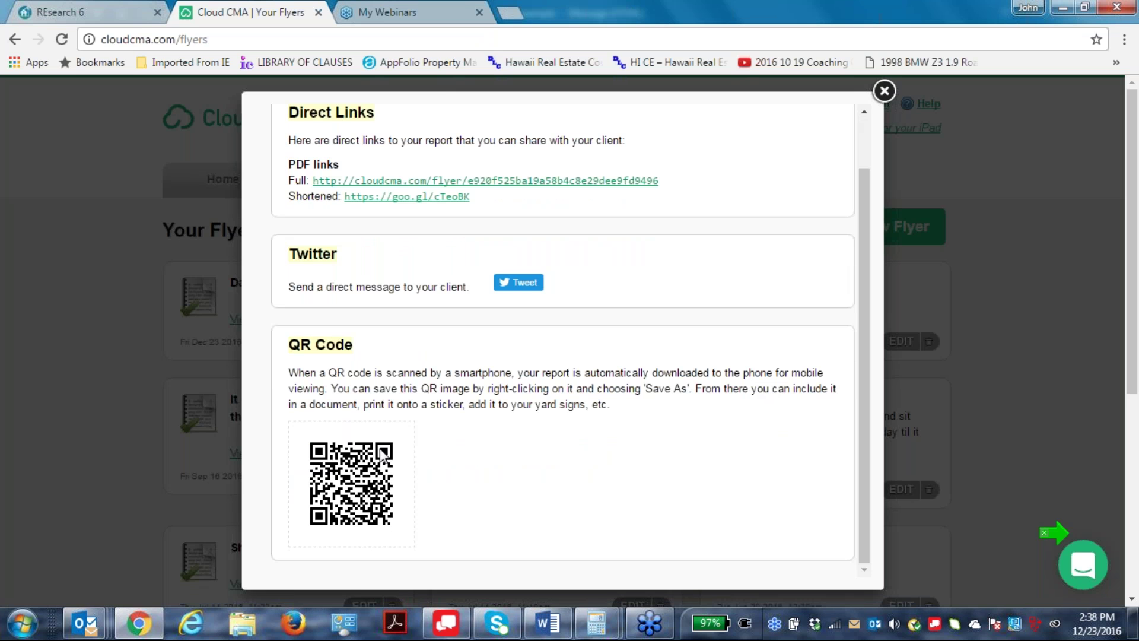
right_click(347, 492)
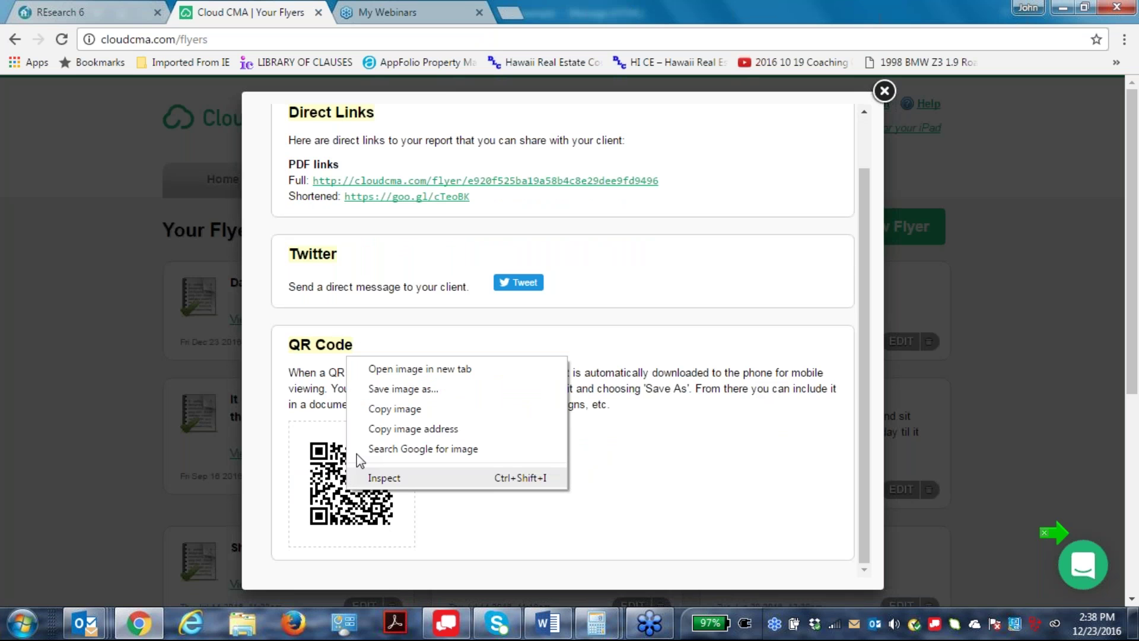
click(380, 410)
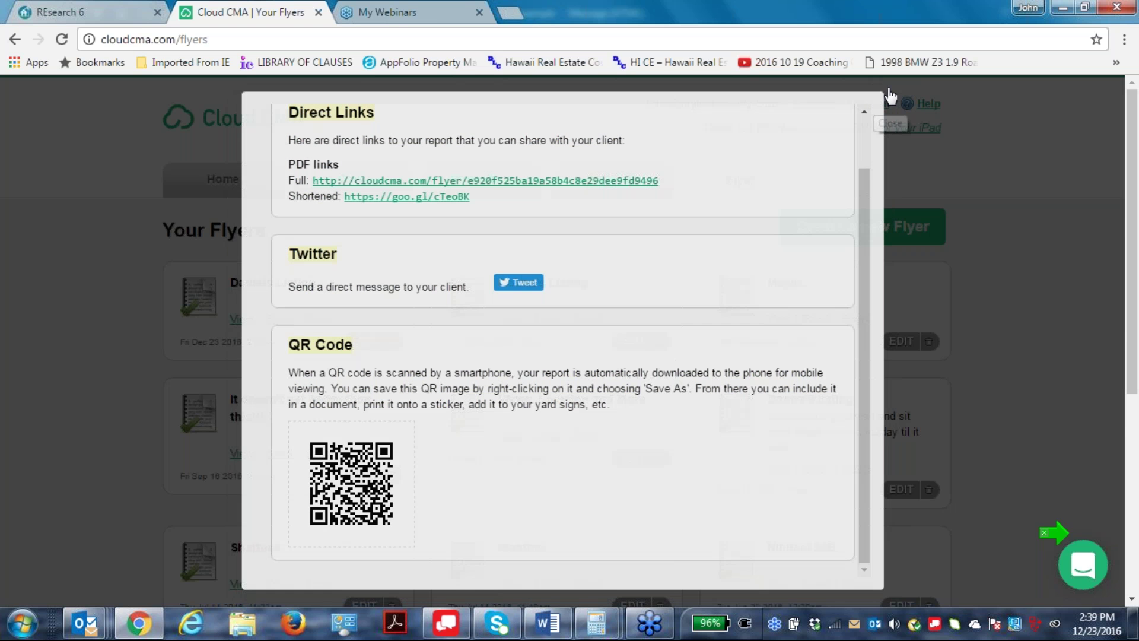
Close the share dialog to return to the Your Flyers list.
click(884, 91)
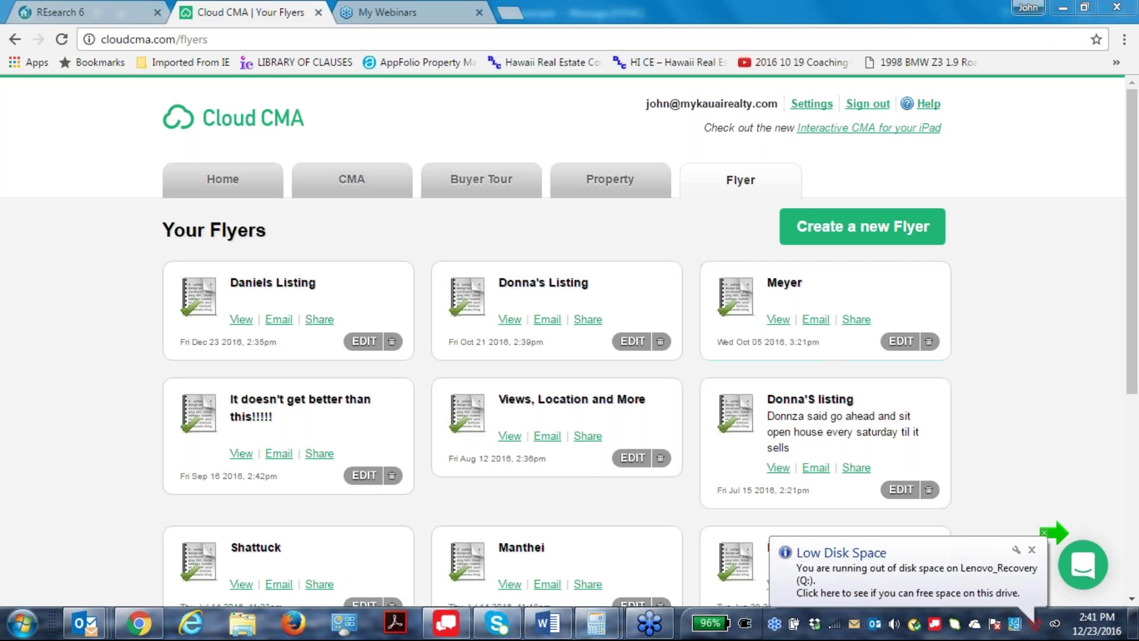
click(775, 319)
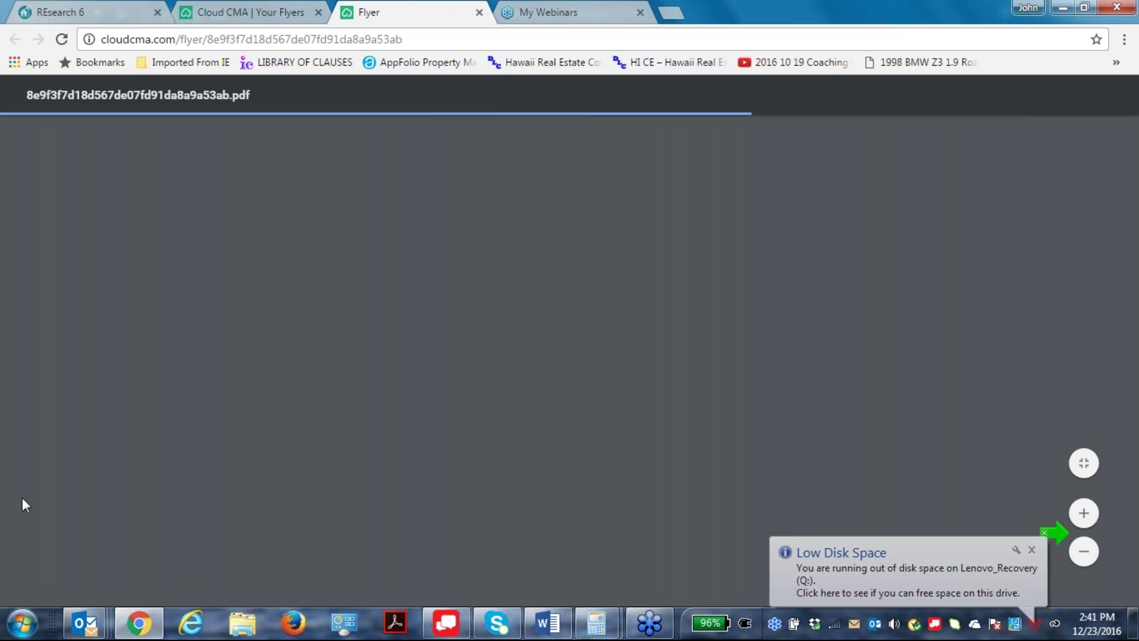
scroll(653, 417, down, 3)
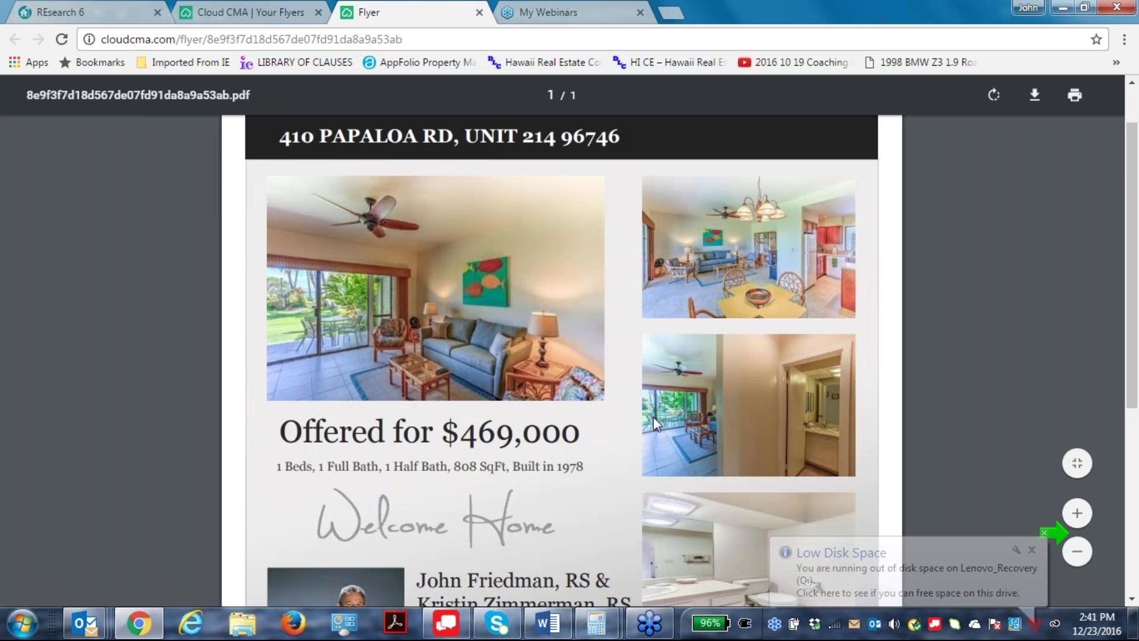
scroll(656, 420, down, 3)
scroll(670, 451, up, 5)
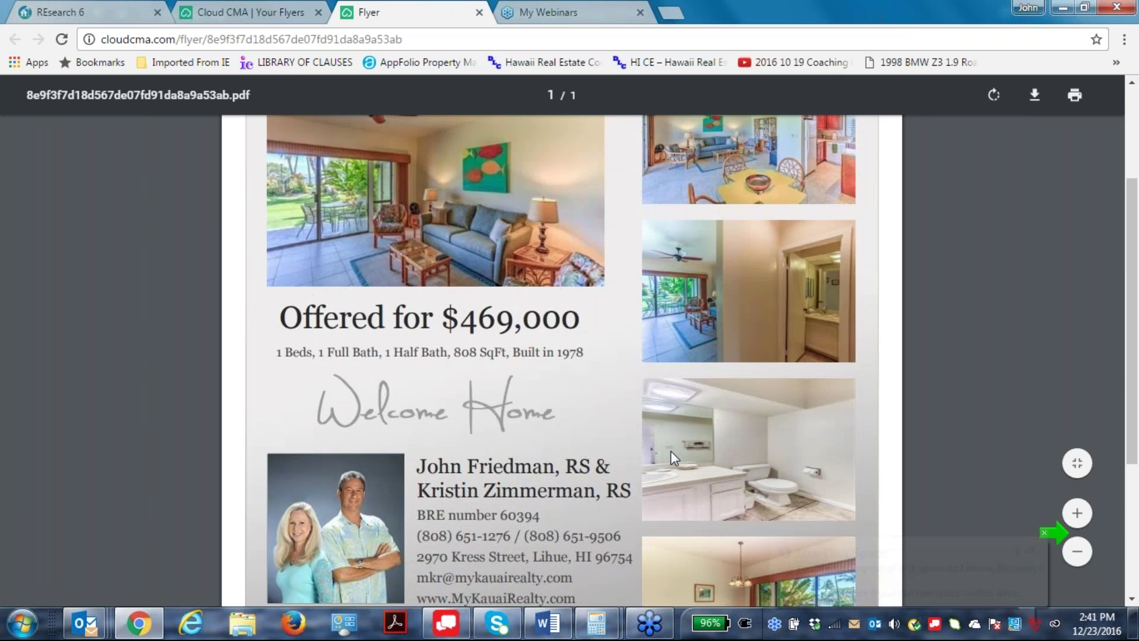
scroll(670, 450, down, 5)
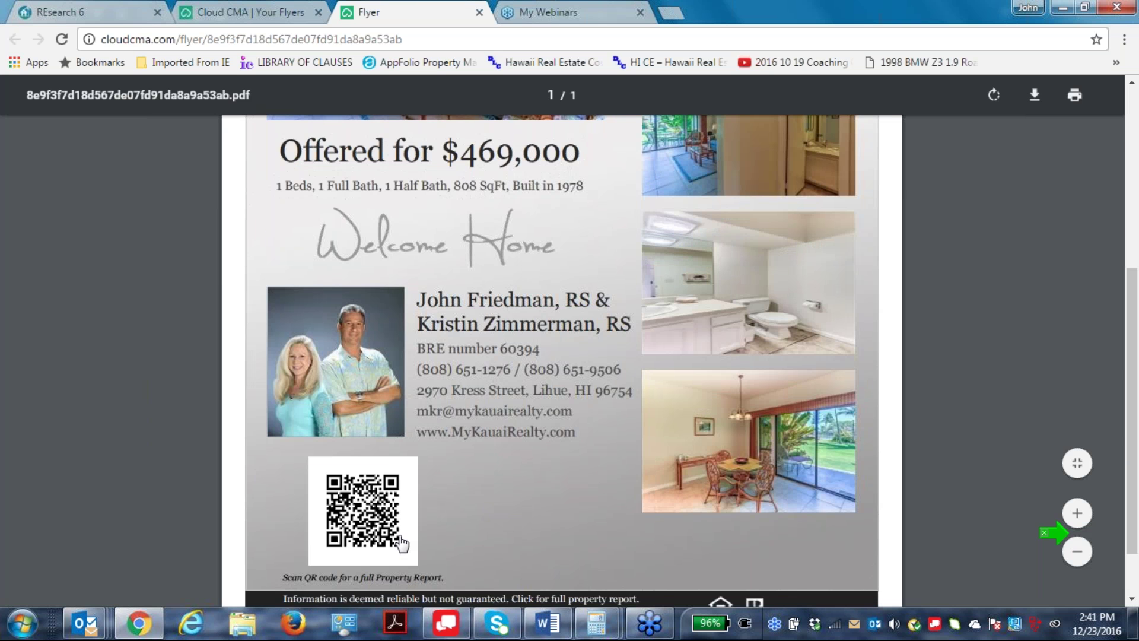
Open its QR-linked property report and scroll down to the Zillow Zestimate page.
click(360, 519)
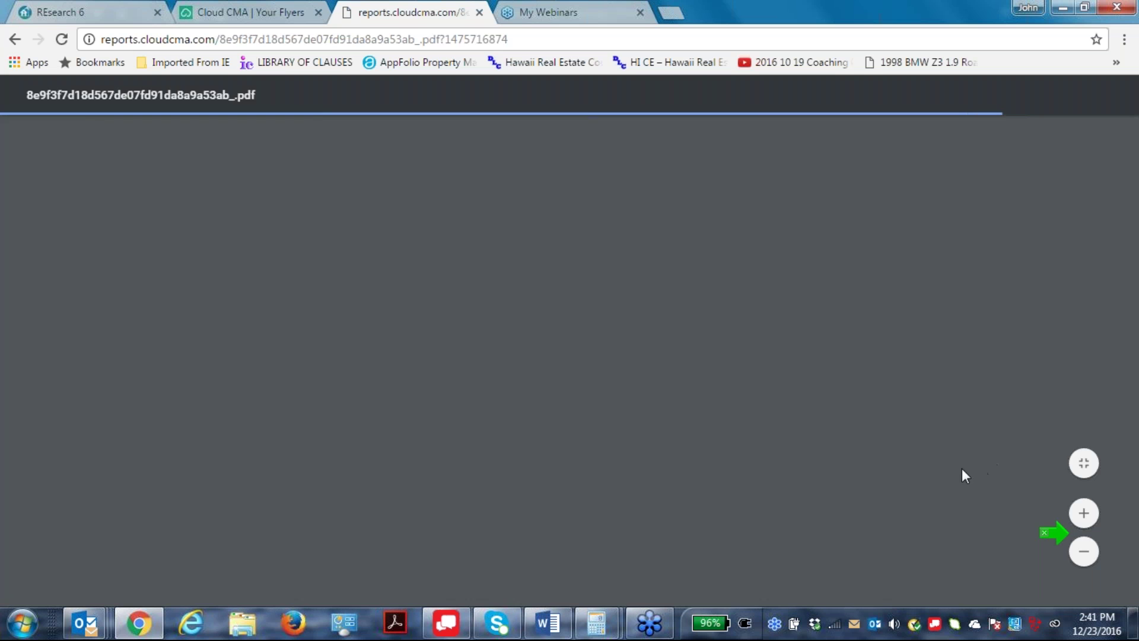
scroll(878, 451, down, 5)
scroll(878, 413, down, 20)
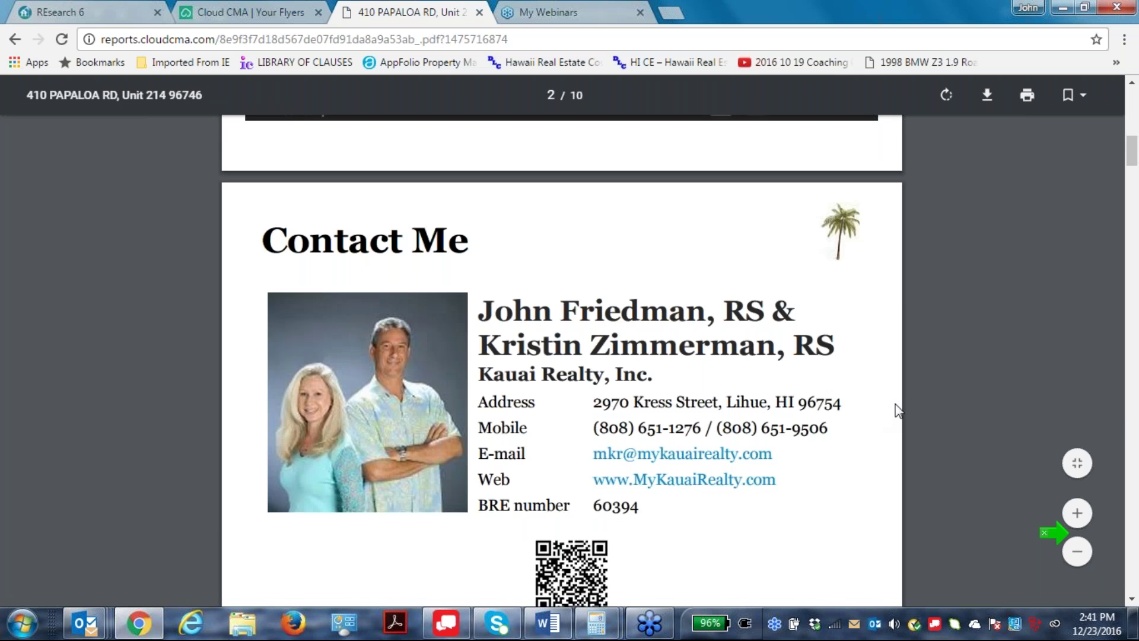
scroll(922, 415, down, 5)
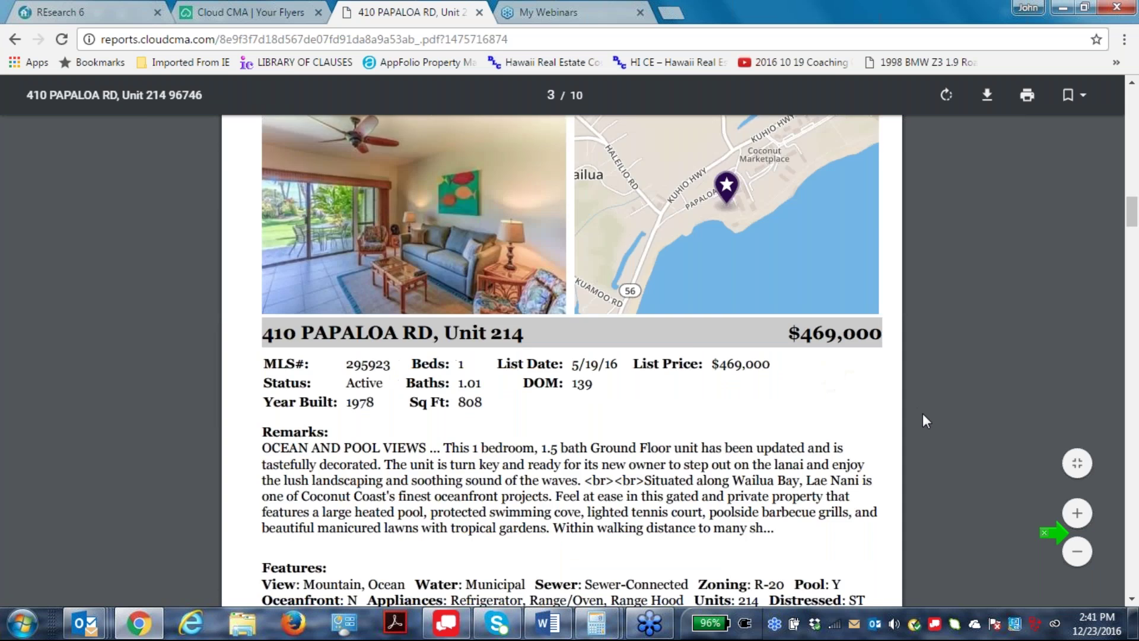
scroll(923, 416, up, 3)
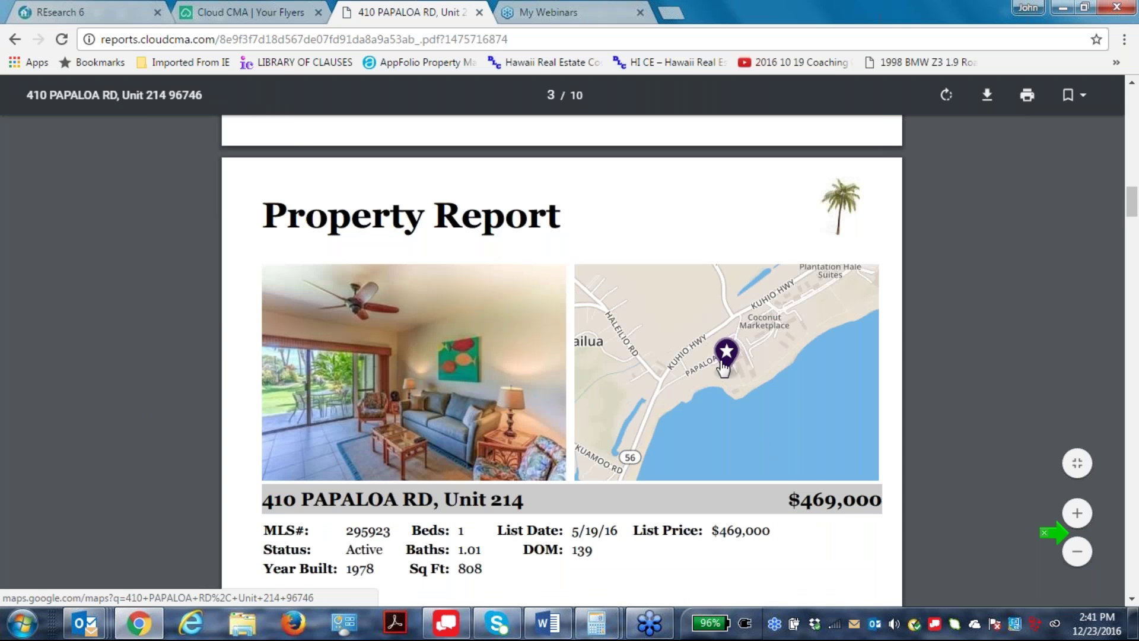
scroll(895, 374, down, 1)
scroll(895, 374, up, 1)
scroll(813, 398, down, 14)
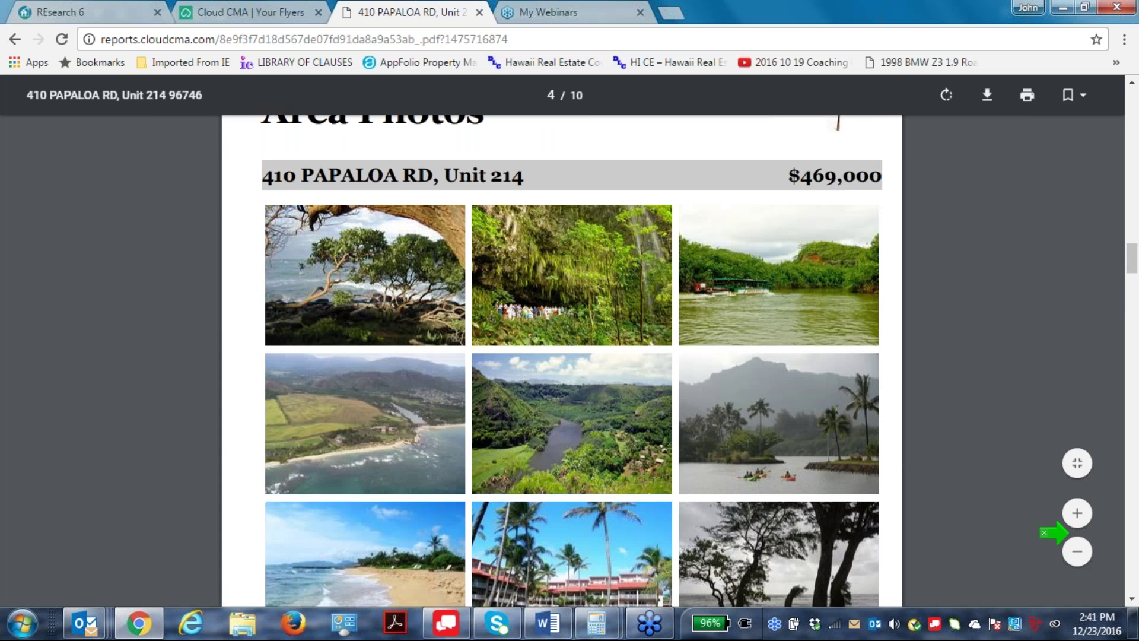
scroll(674, 530, up, 1)
scroll(674, 529, up, 1)
scroll(709, 413, down, 1)
scroll(554, 559, down, 3)
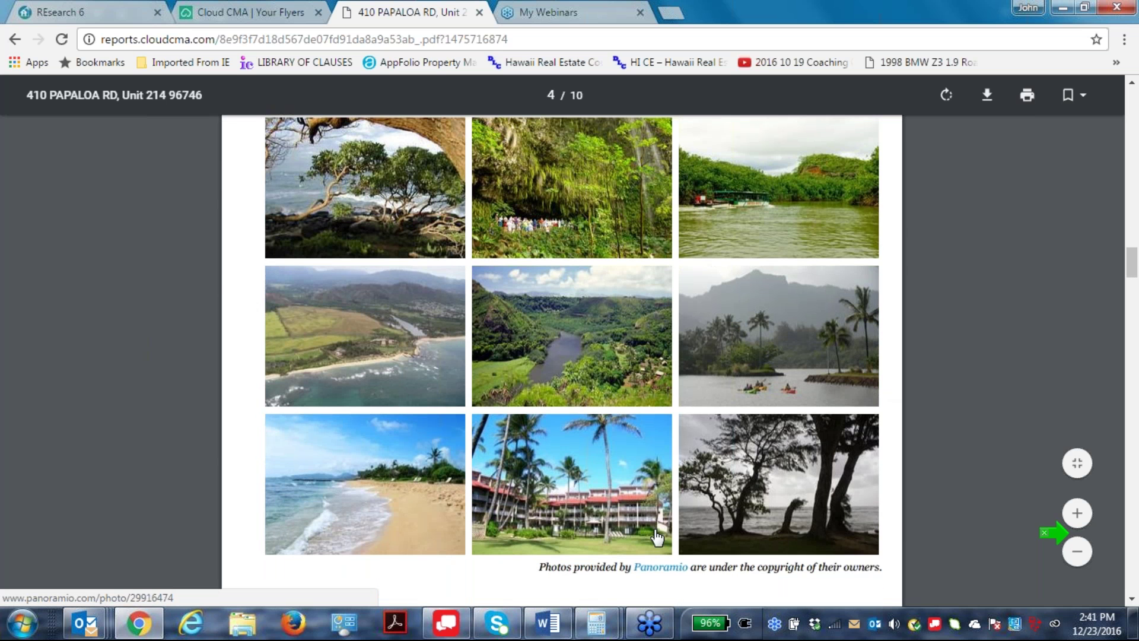
scroll(622, 513, down, 1)
scroll(570, 427, down, 15)
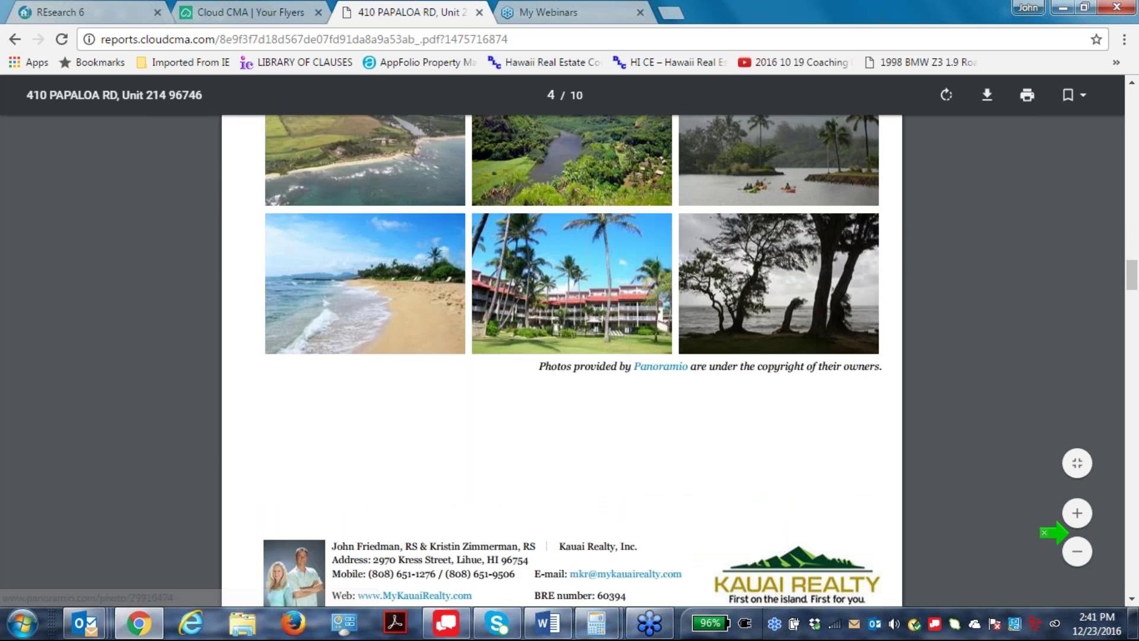
scroll(686, 509, down, 15)
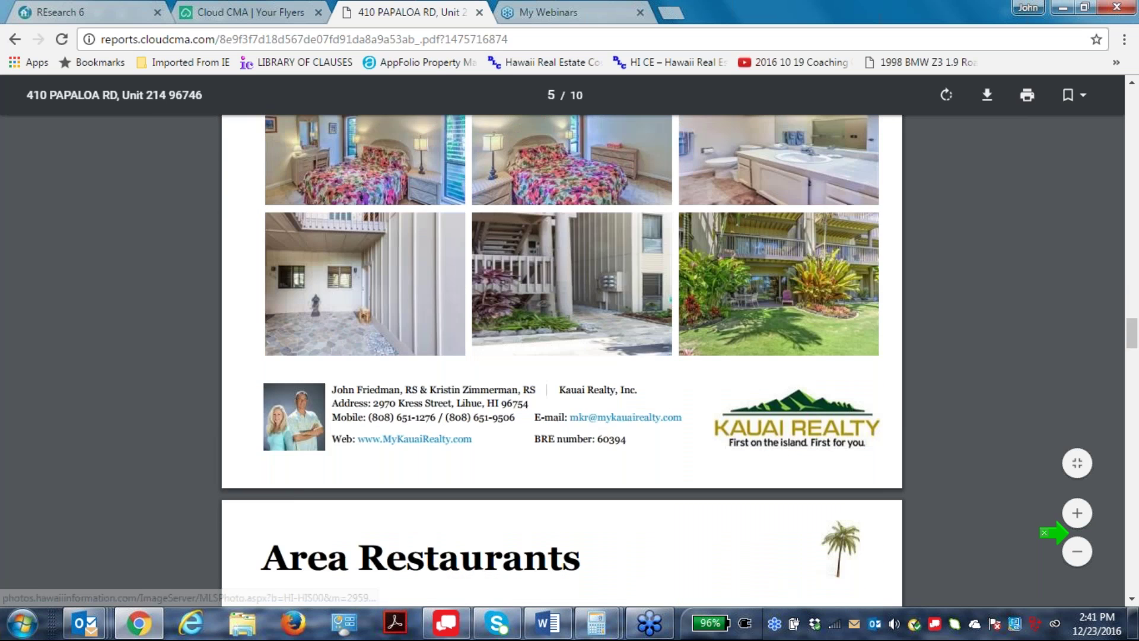
scroll(703, 506, down, 12)
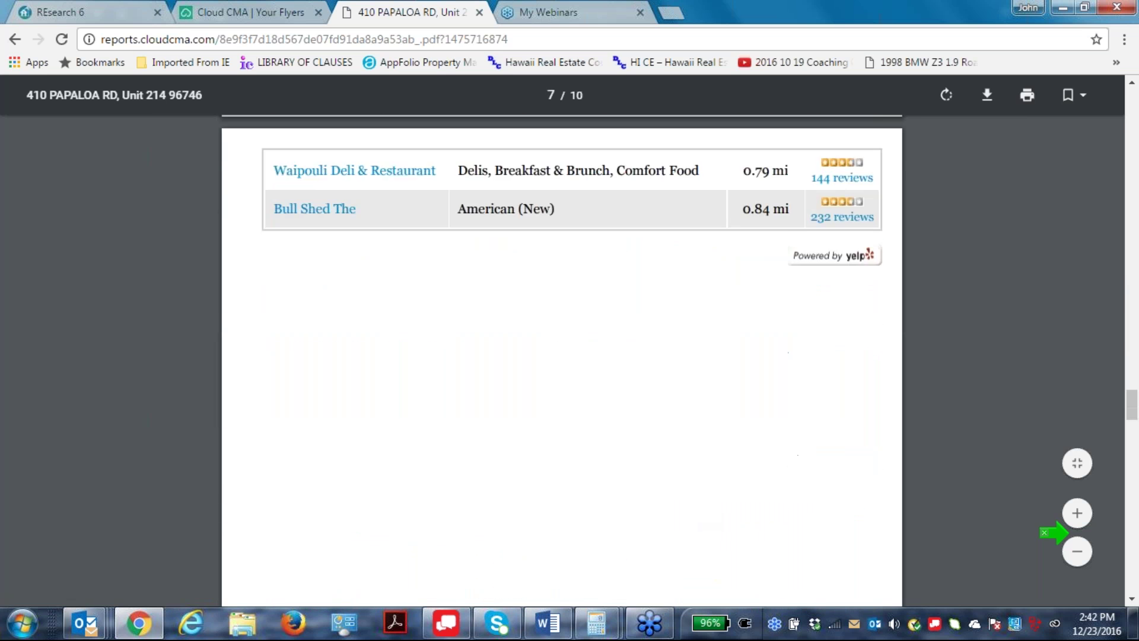
scroll(706, 512, down, 8)
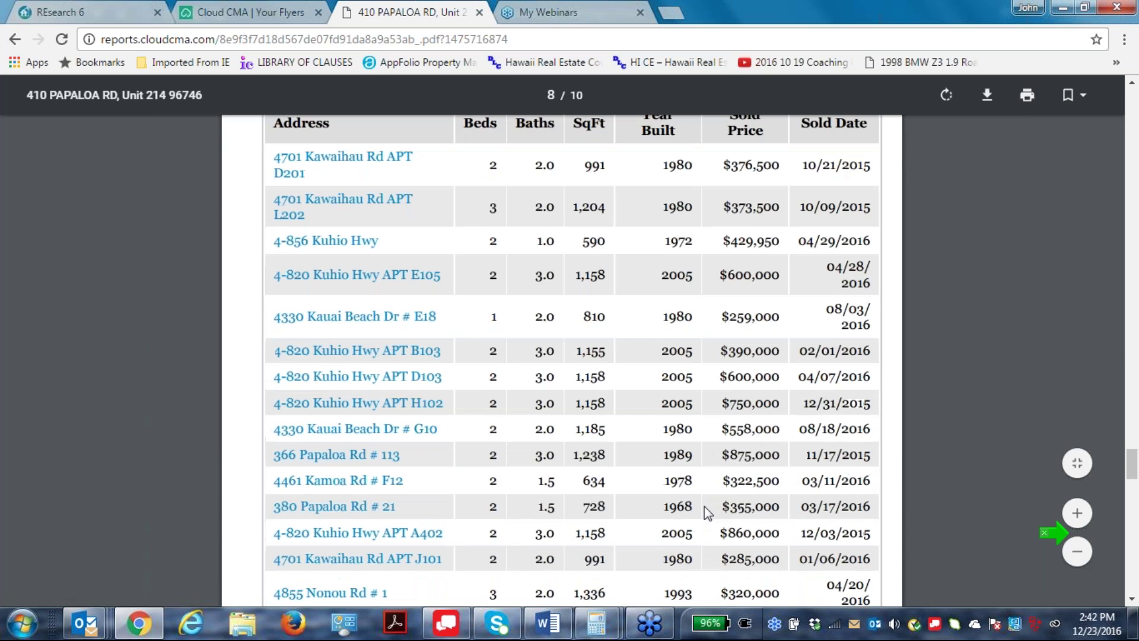
scroll(706, 514, down, 2)
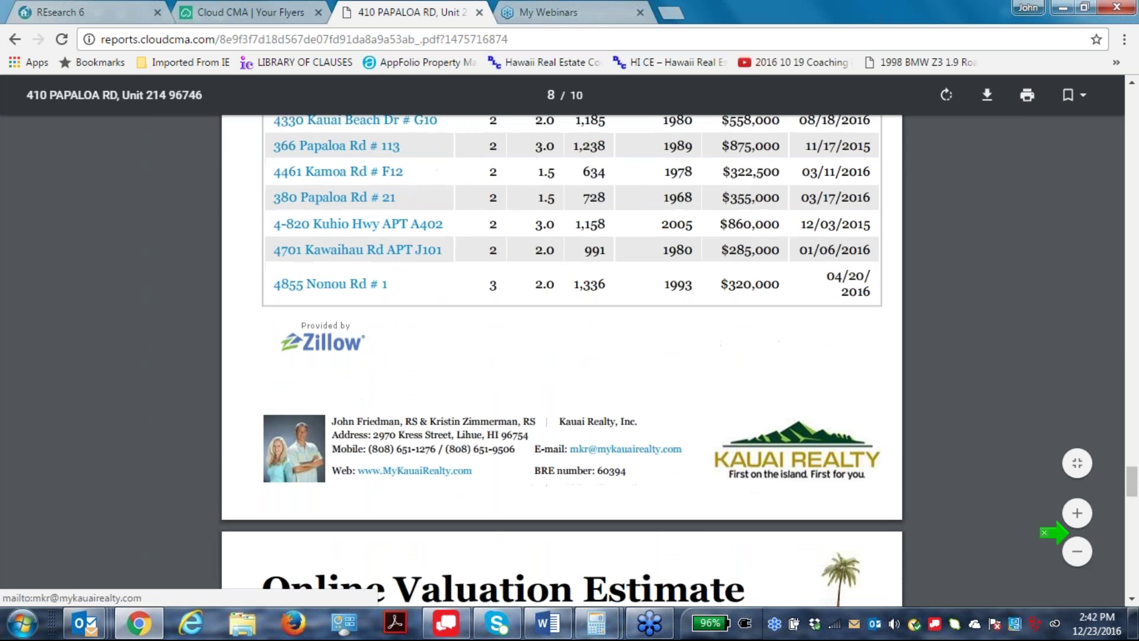
scroll(679, 482, up, 3)
scroll(680, 482, down, 12)
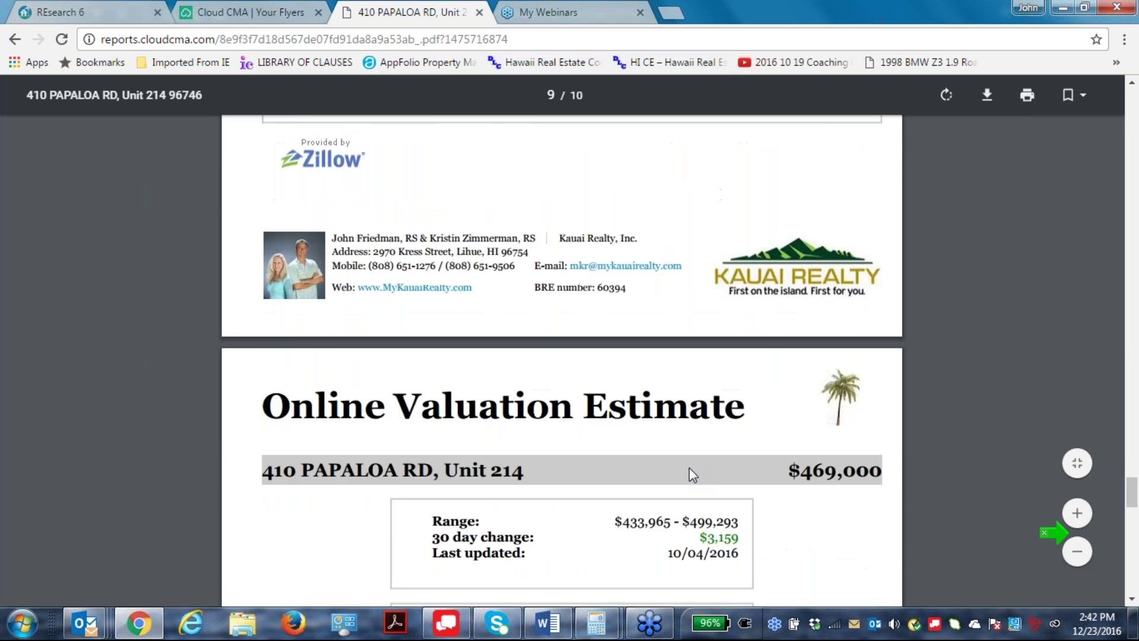
scroll(670, 446, up, 2)
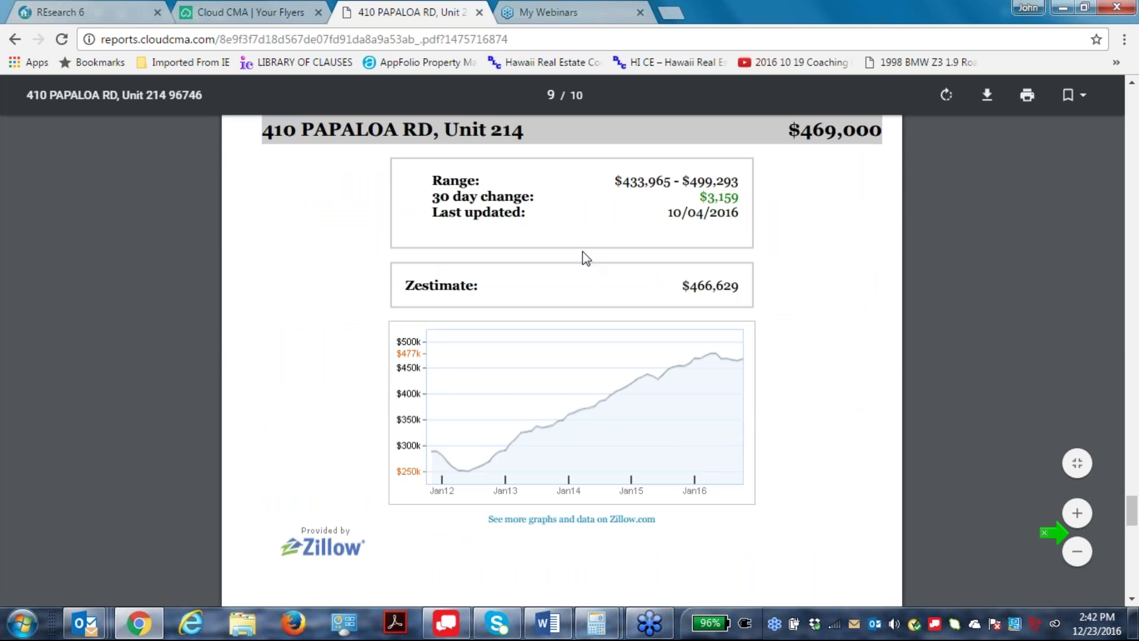
Select the Zestimate value and range figures, then scroll on to the Loan Scenarios page.
drag(682, 286, 791, 280)
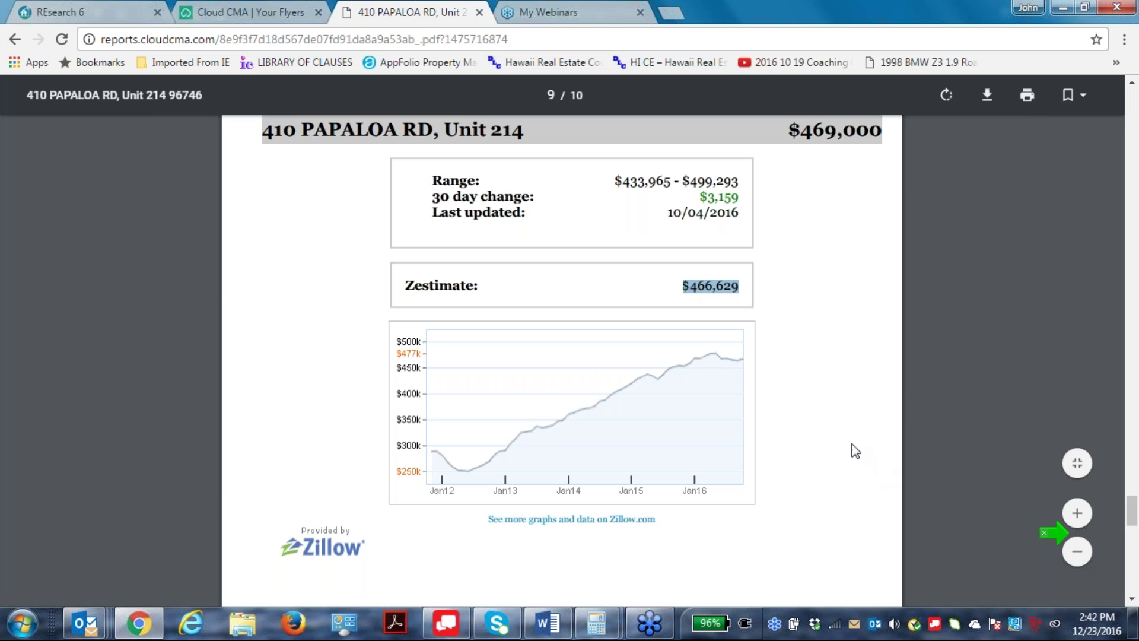
click(906, 404)
scroll(771, 468, down, 6)
scroll(772, 478, up, 7)
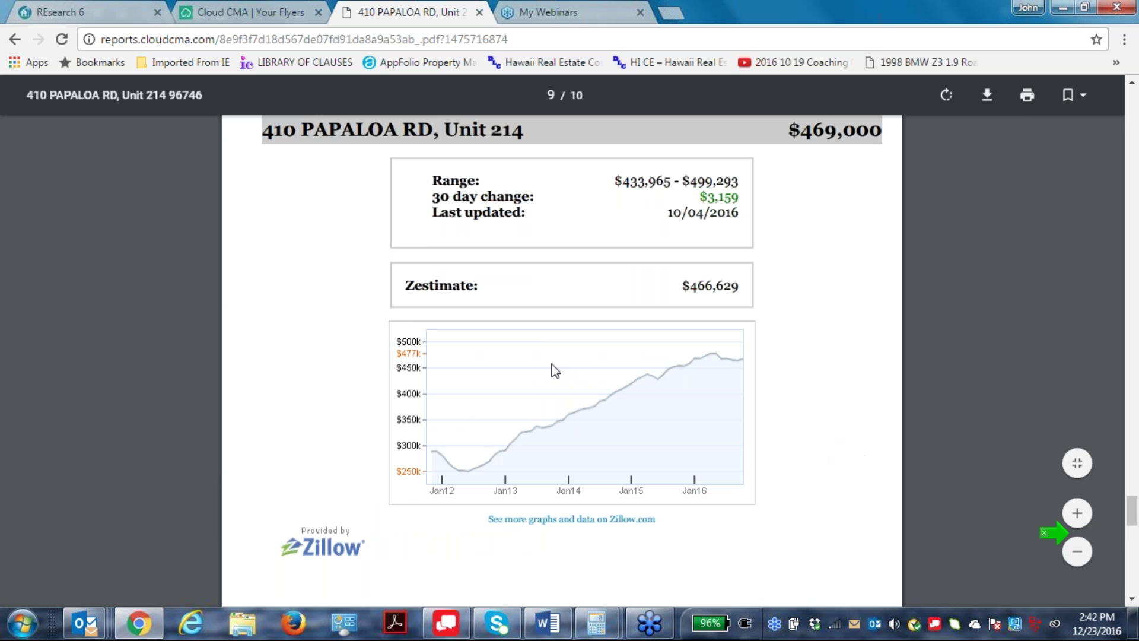
drag(608, 183, 781, 160)
scroll(883, 518, down, 5)
scroll(481, 335, up, 3)
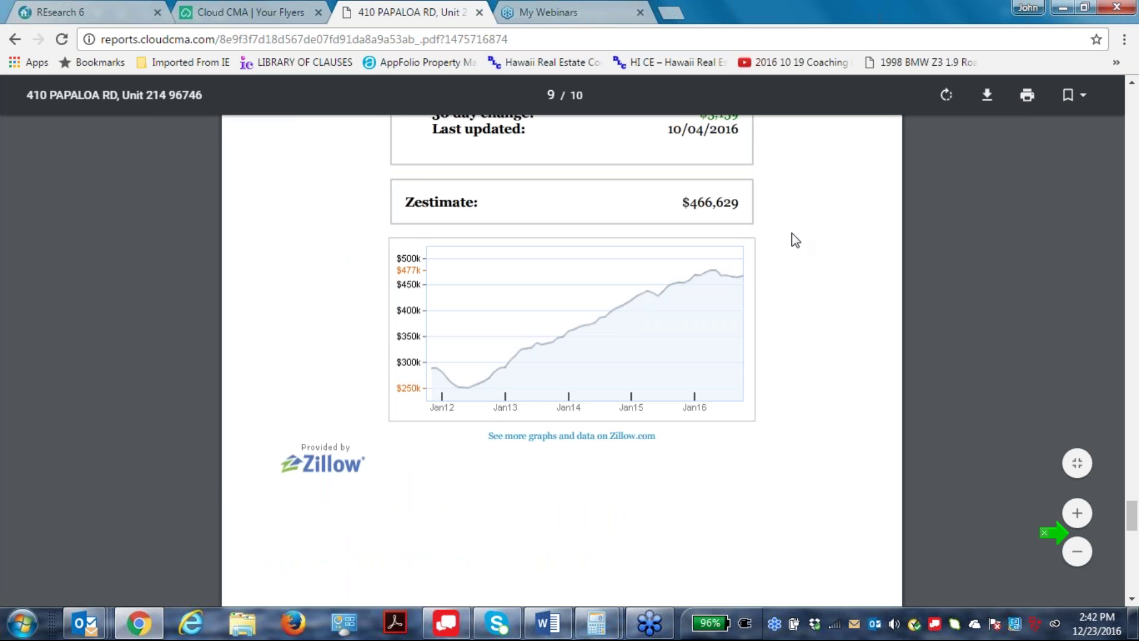
scroll(851, 578, down, 10)
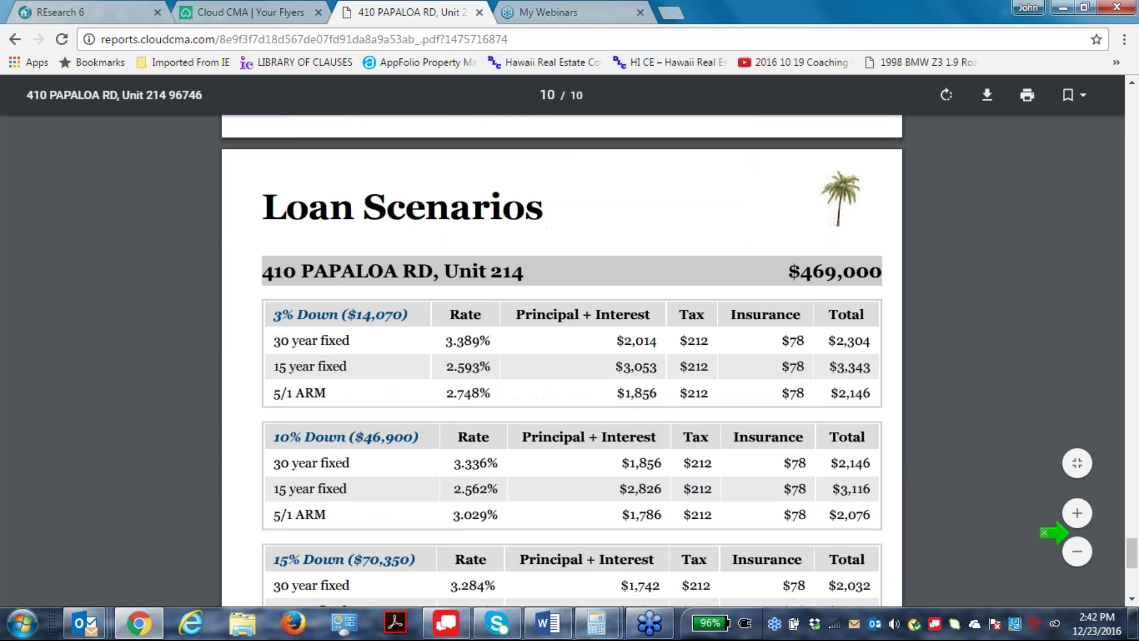
scroll(1066, 427, up, 3)
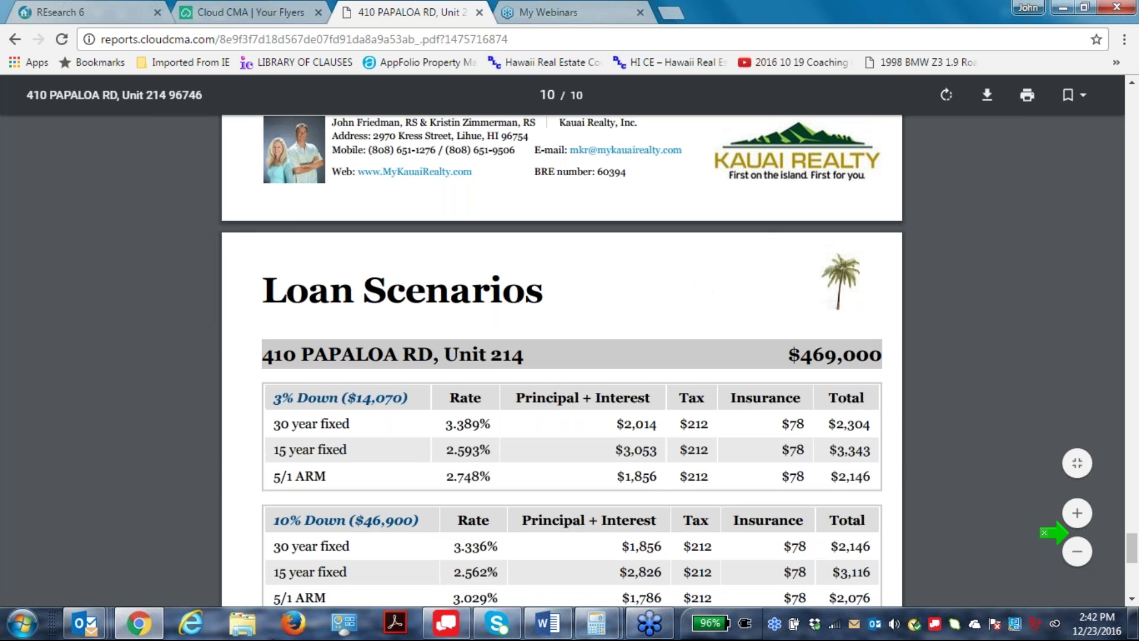
scroll(1062, 423, down, 2)
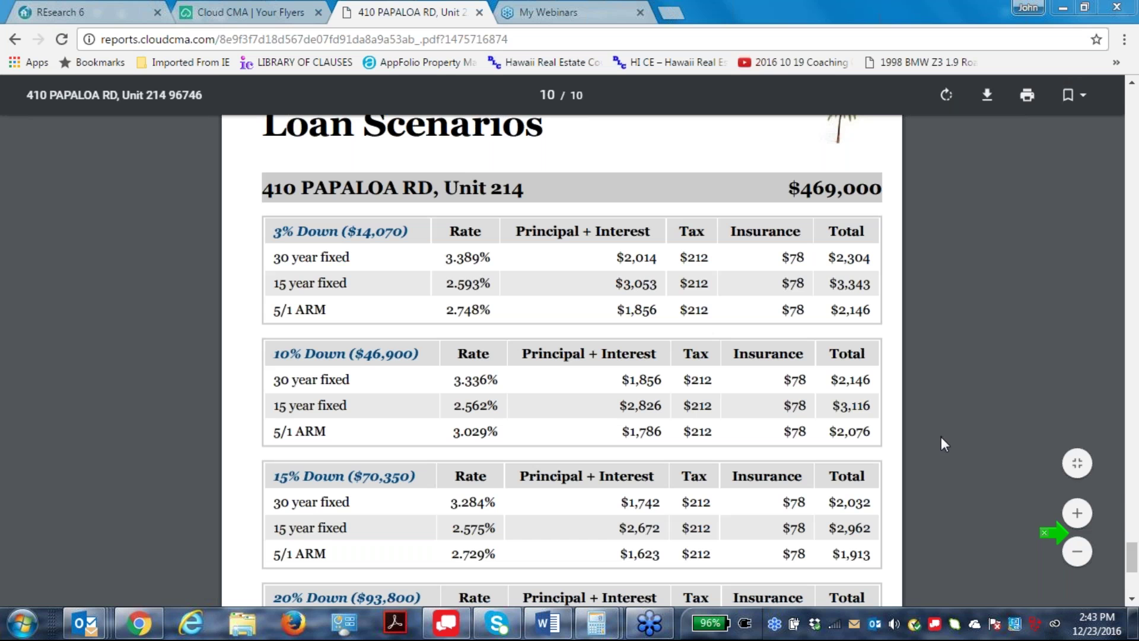
Open the taskbar's system icons settings, then cancel without changes.
right_click(1079, 620)
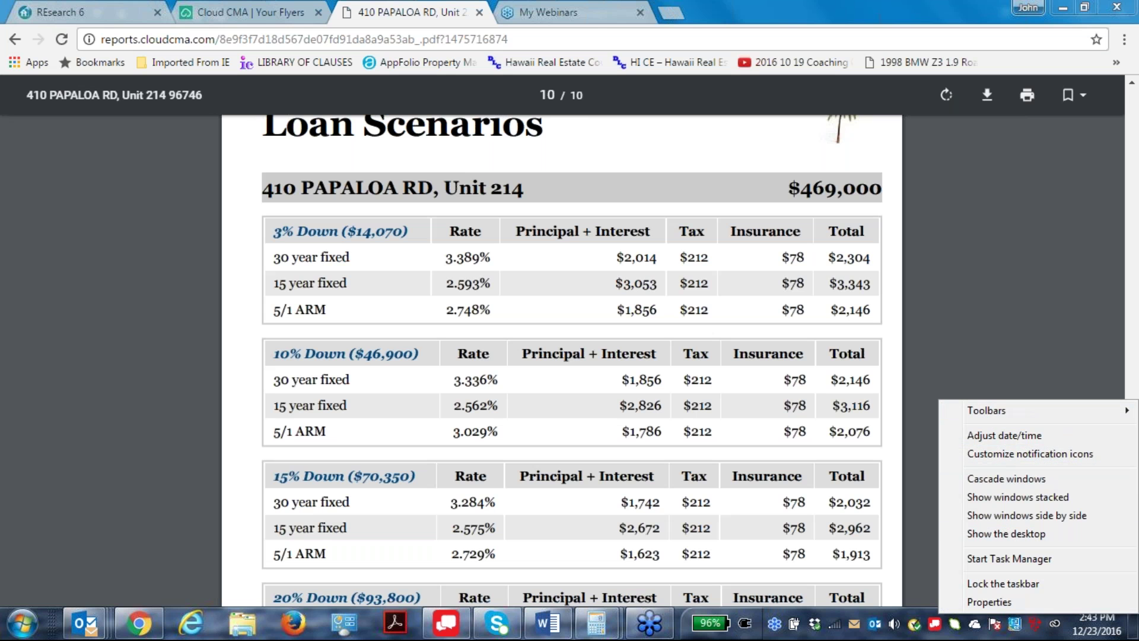
click(996, 600)
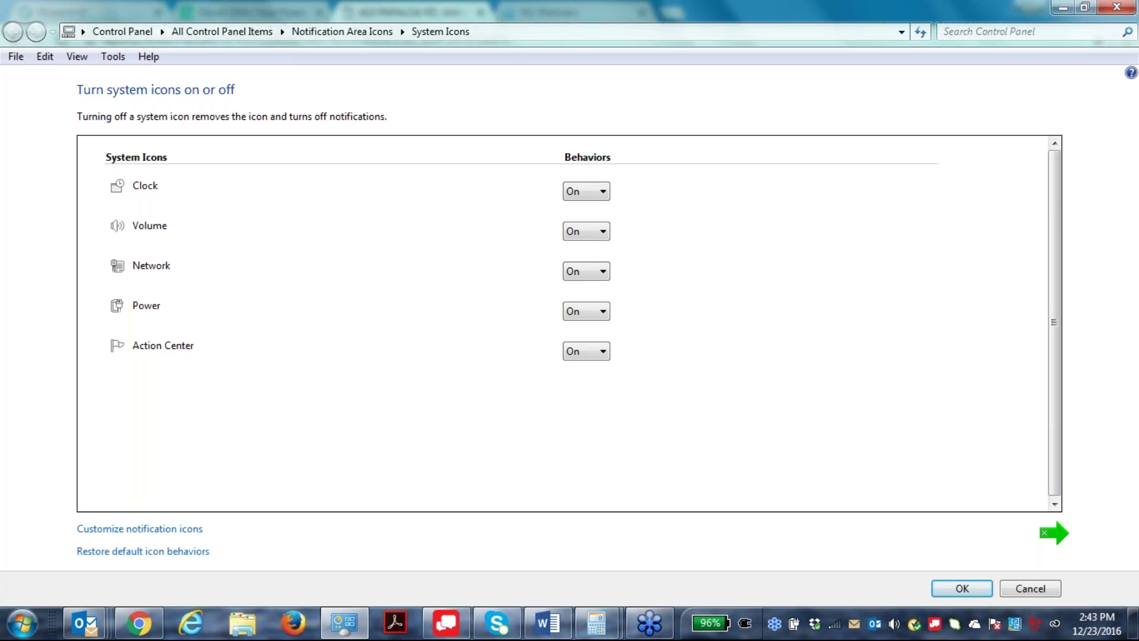
click(1032, 586)
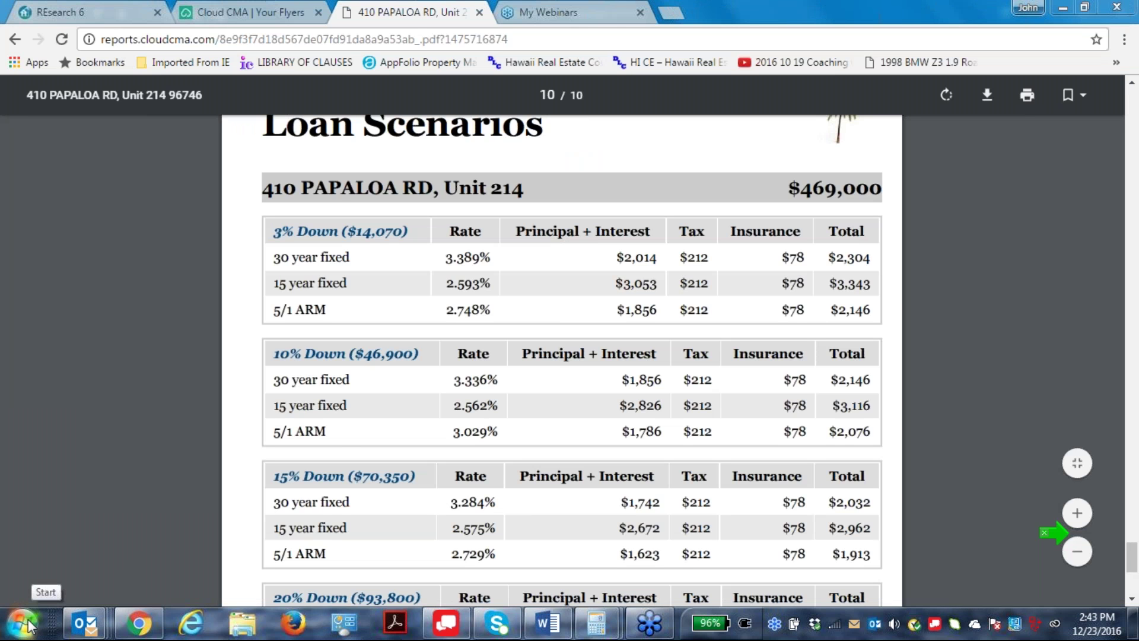
View the Computer drives, then open the Control Panel and Device Manager.
click(24, 623)
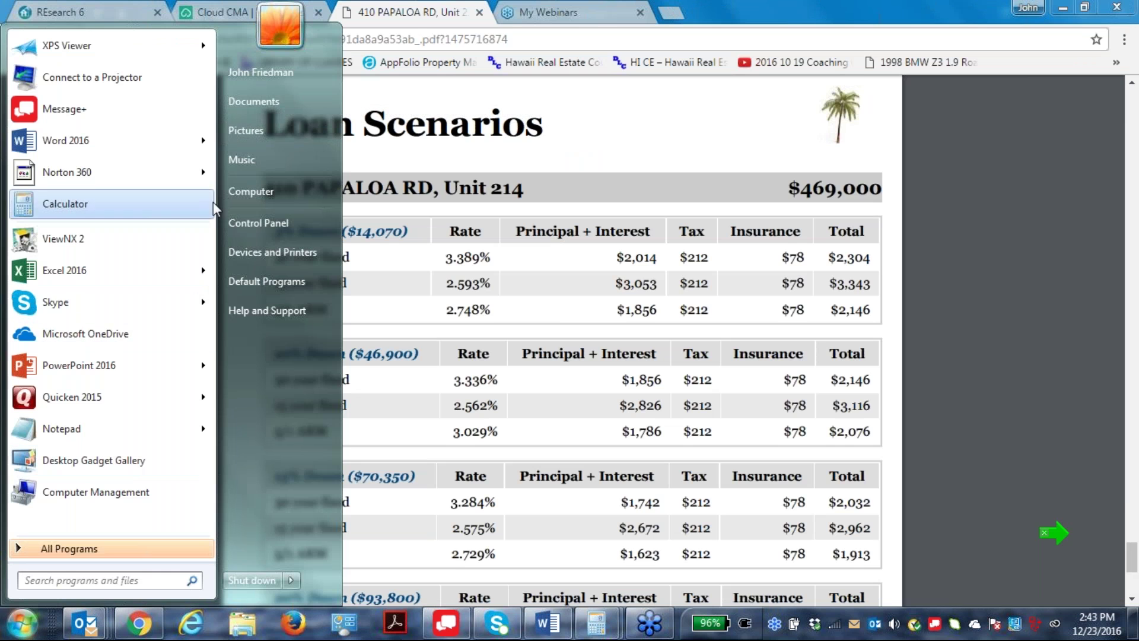
click(251, 190)
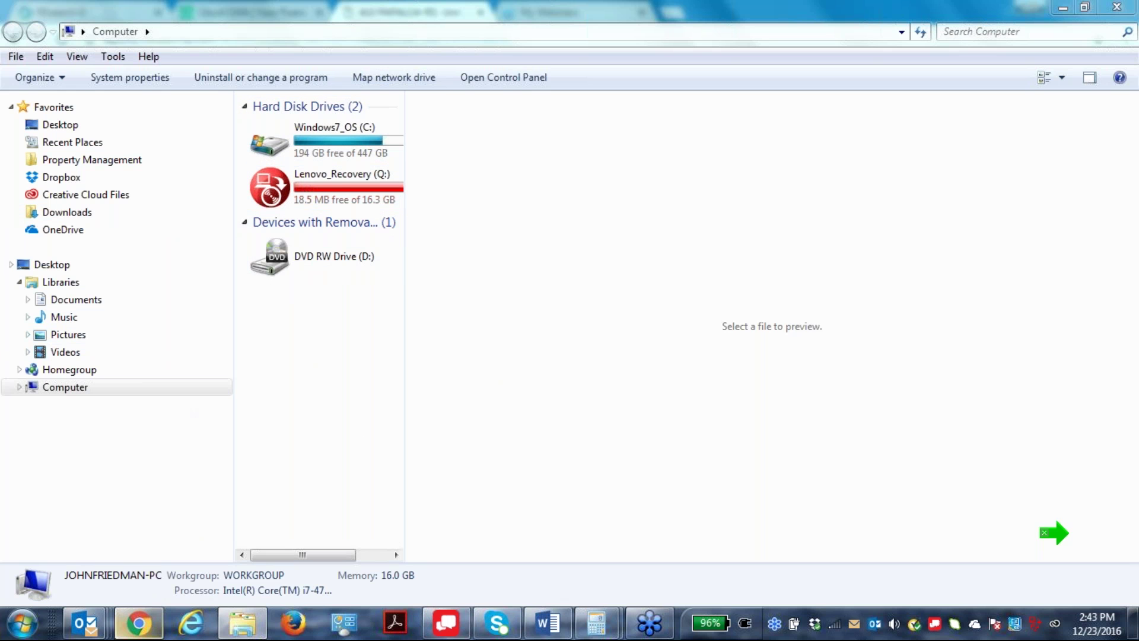
click(23, 623)
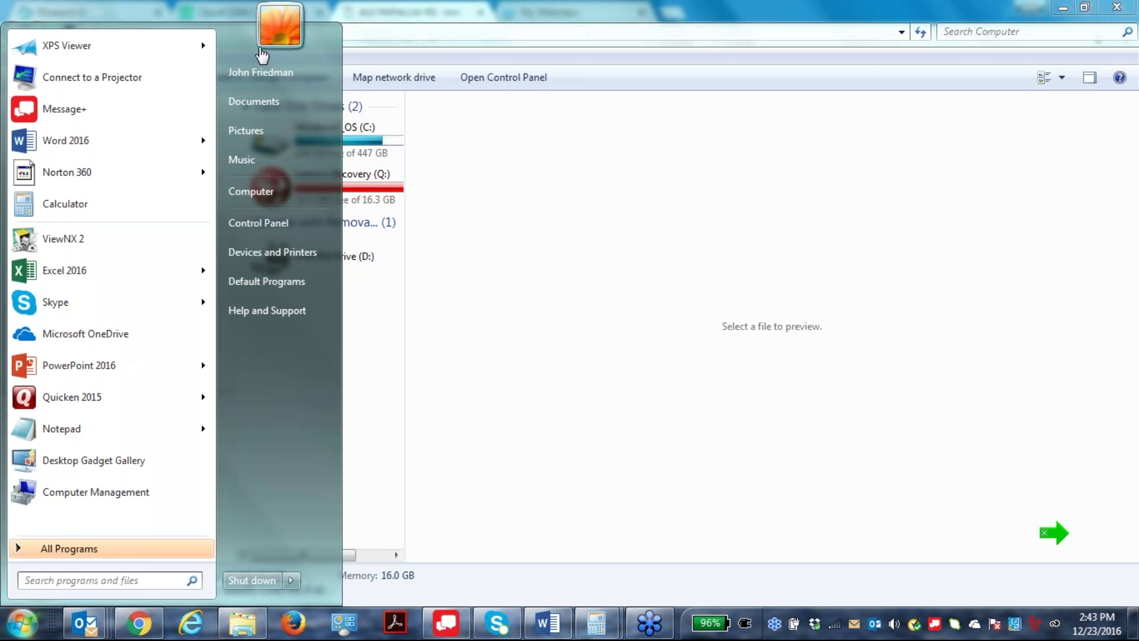
click(259, 222)
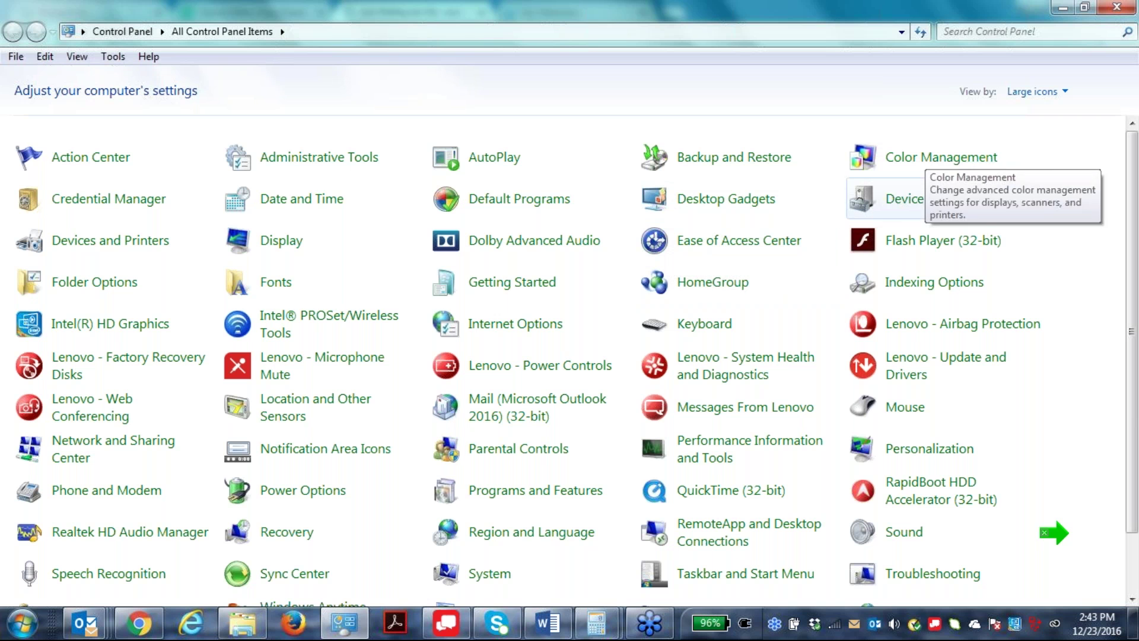
click(914, 201)
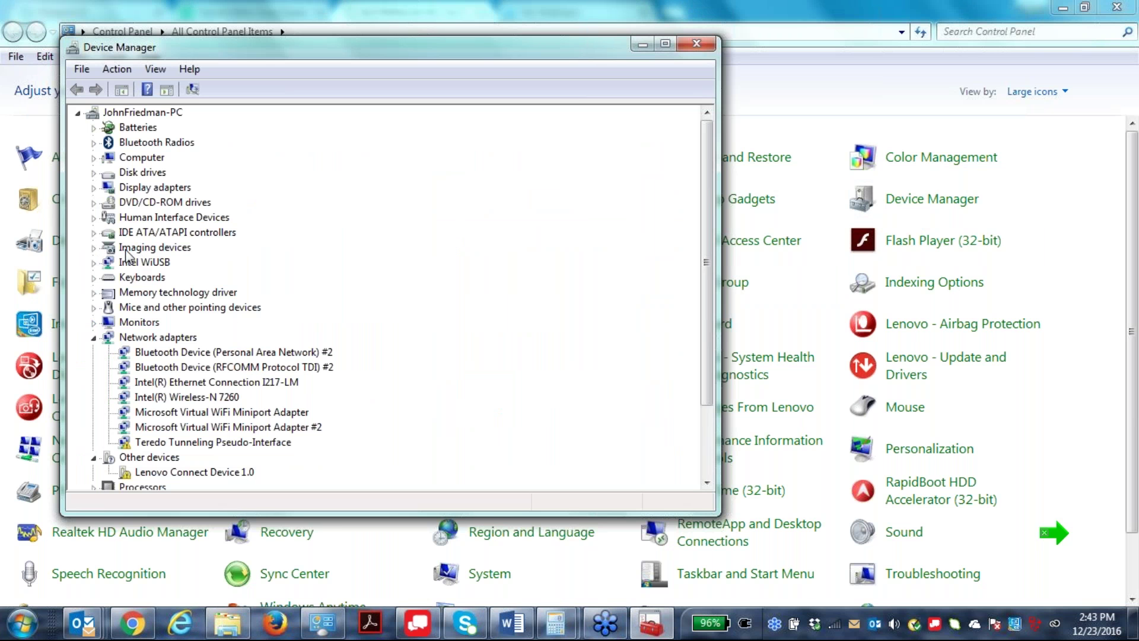
Review the ThinkPad Display 1366x768 monitor's Driver and Details properties.
double_click(108, 325)
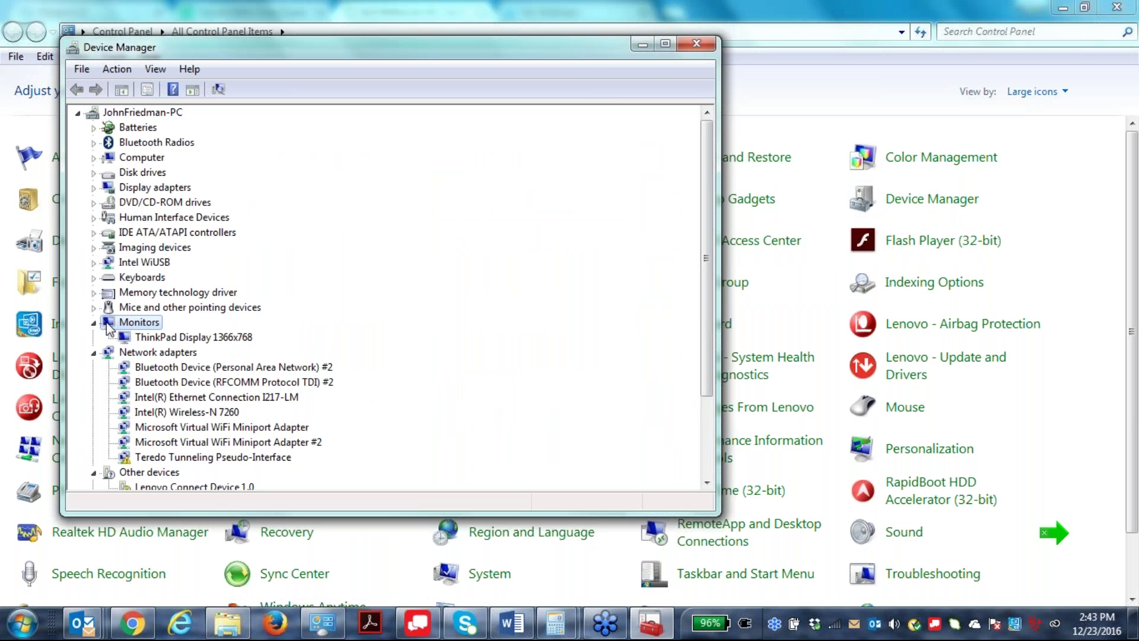
click(184, 337)
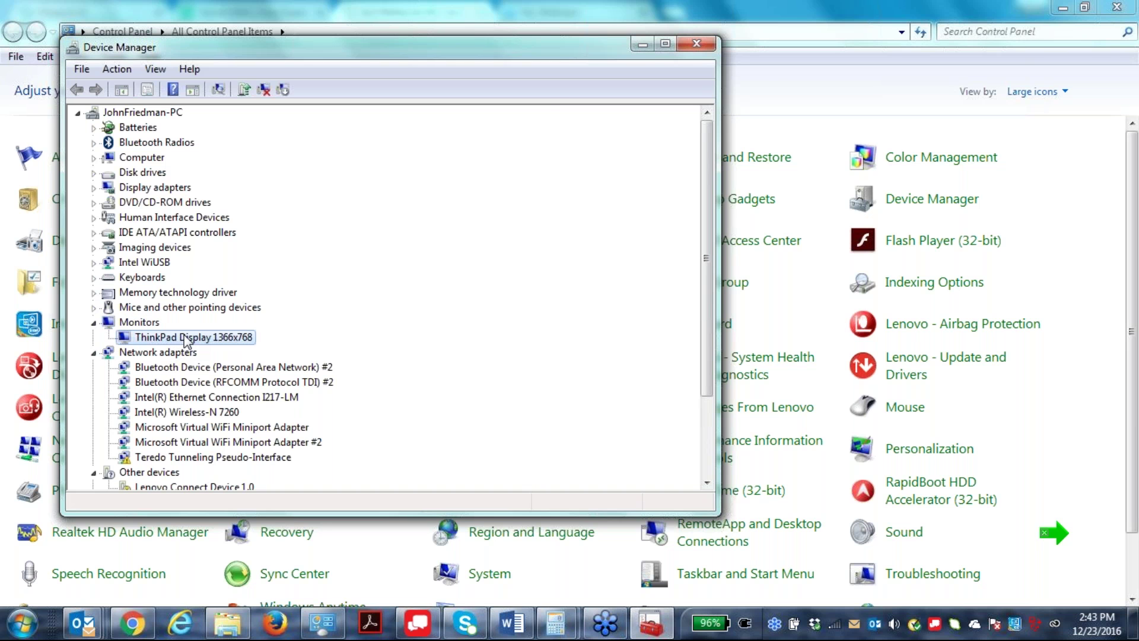
key(Return)
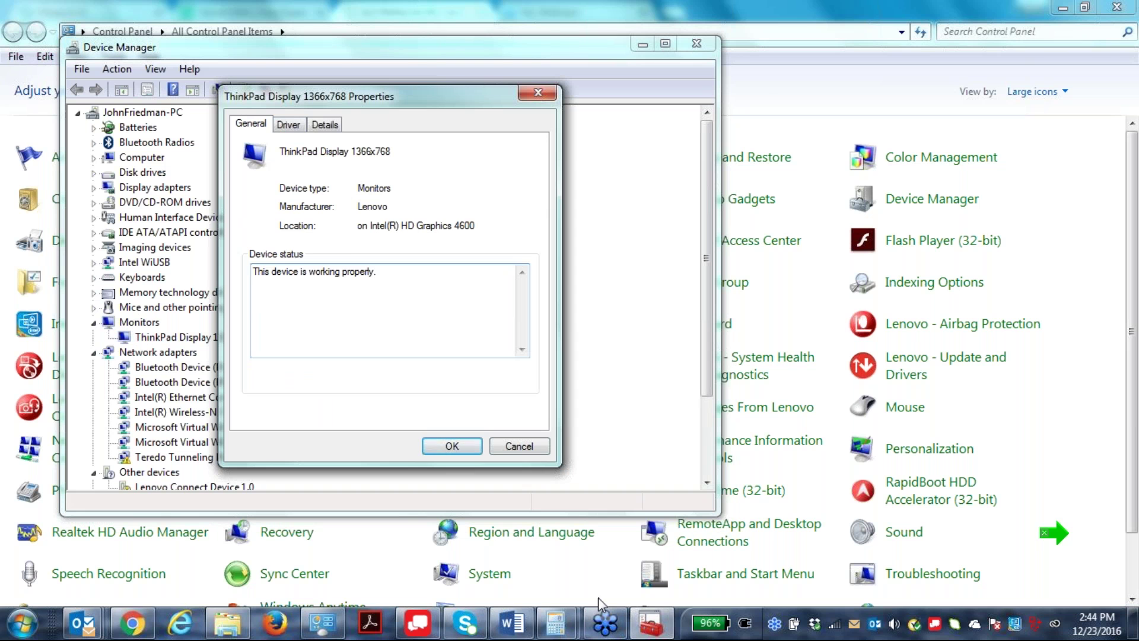
click(289, 124)
click(332, 125)
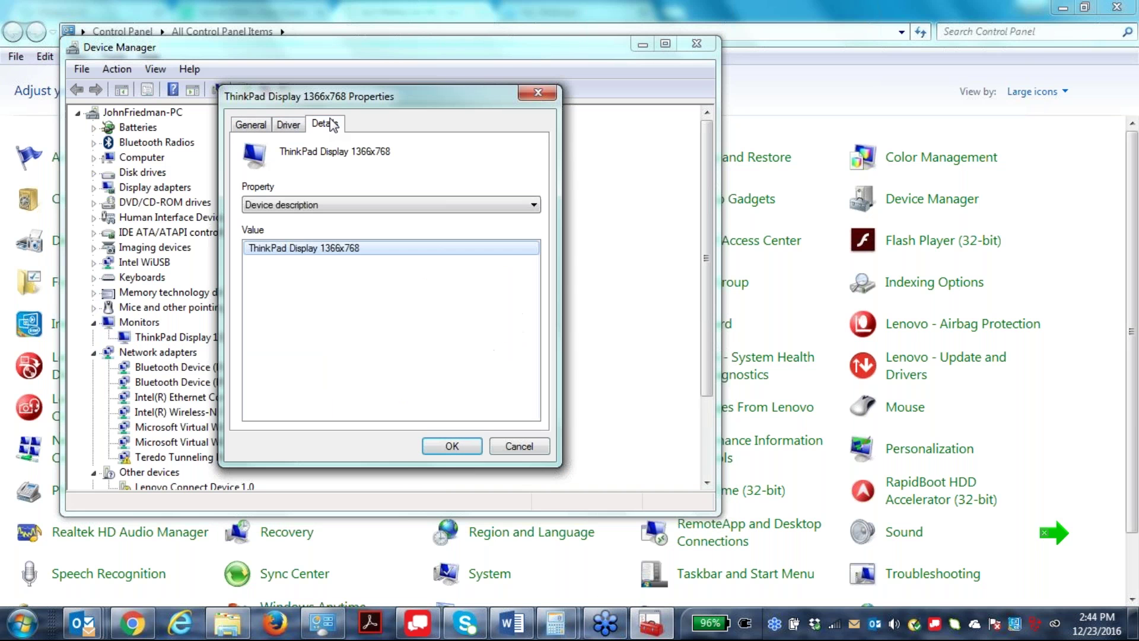
click(290, 124)
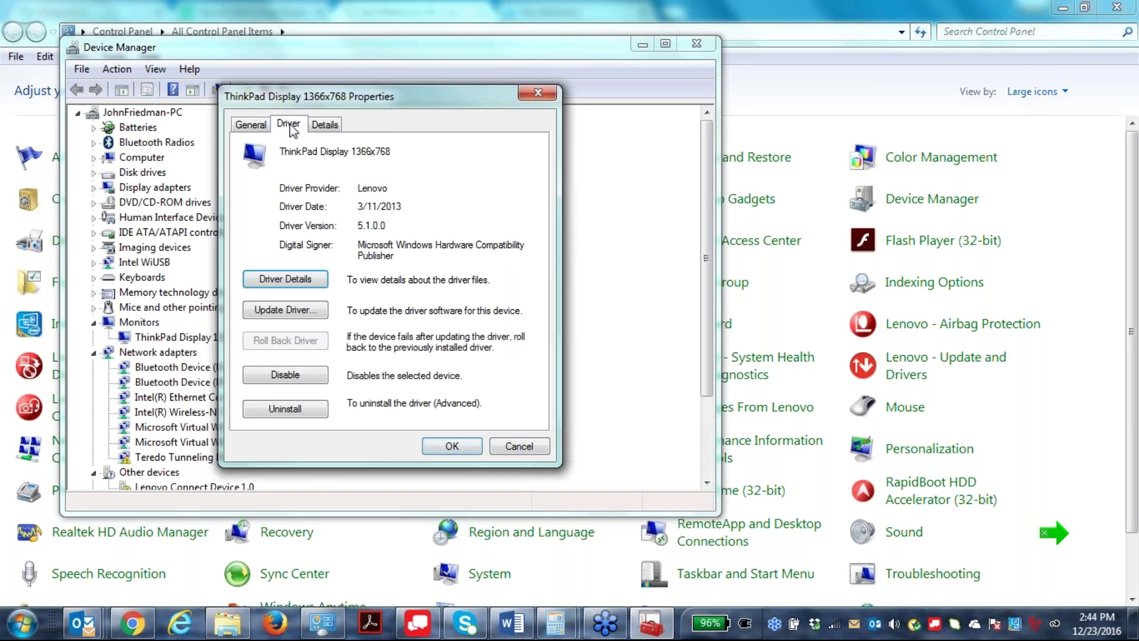
click(538, 94)
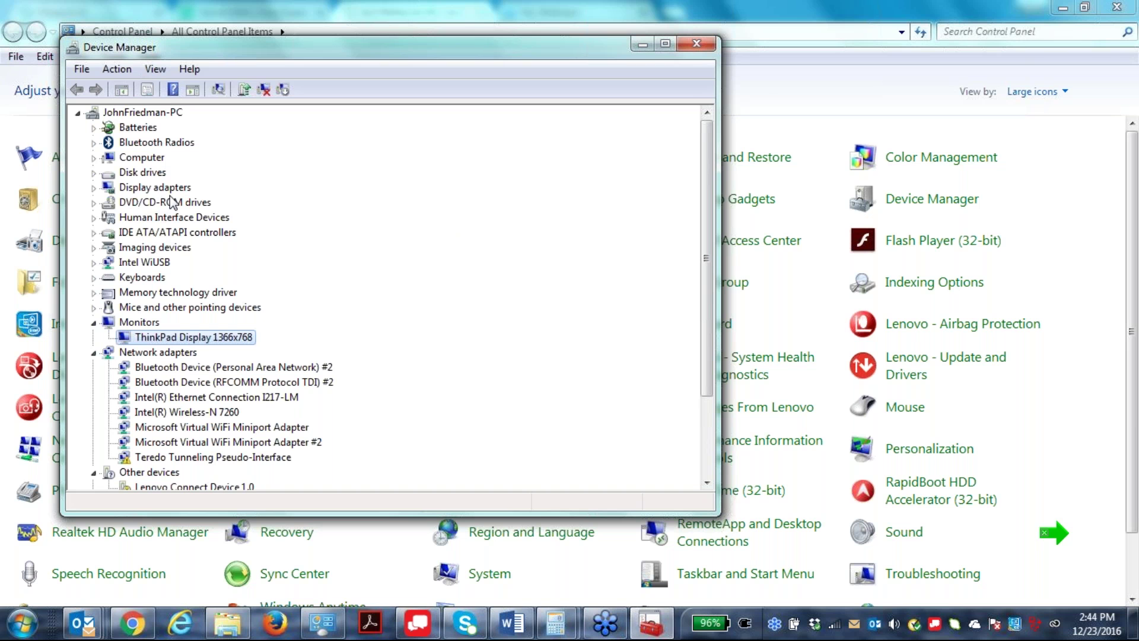
Expand Display adapters and System devices, then close Device Manager and the Control Panel.
double_click(131, 189)
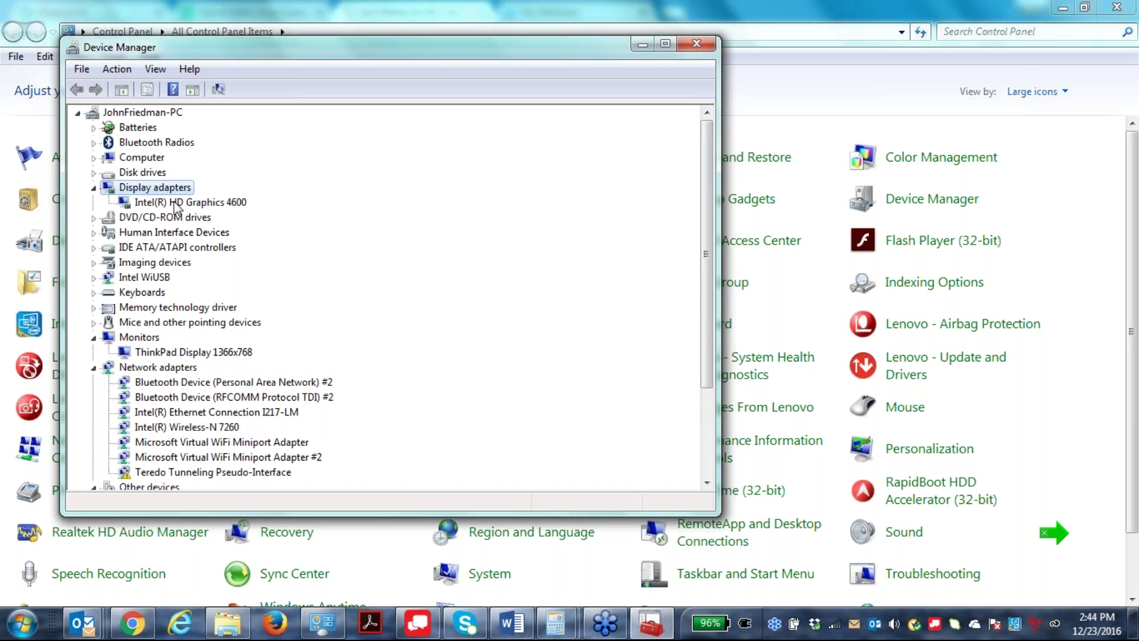
scroll(386, 414, down, 2)
scroll(486, 392, down, 1)
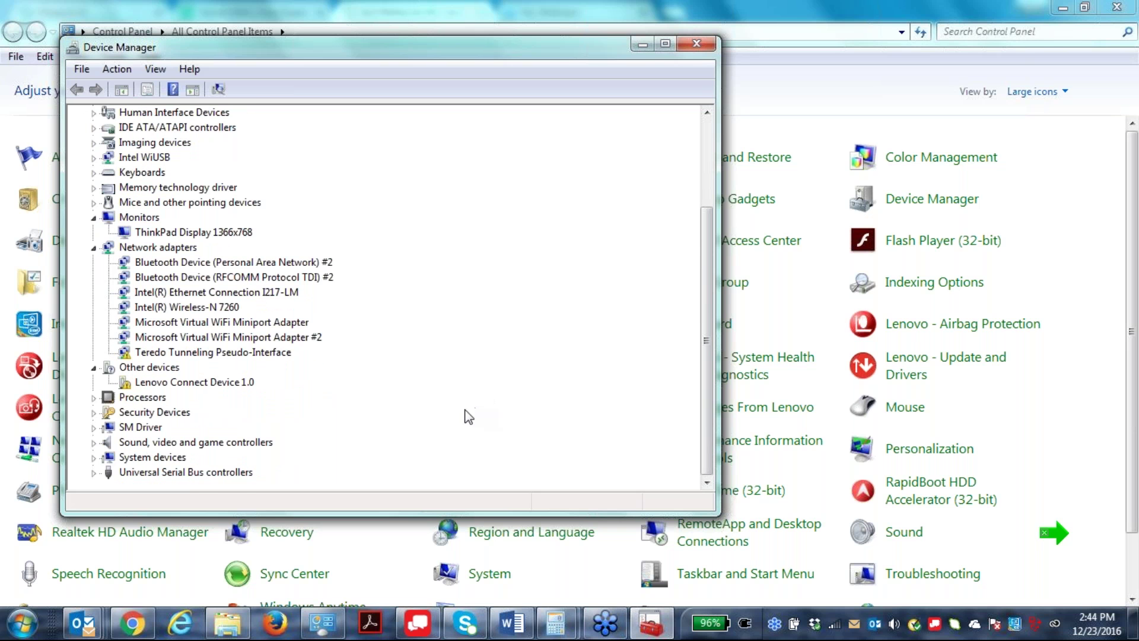
double_click(150, 458)
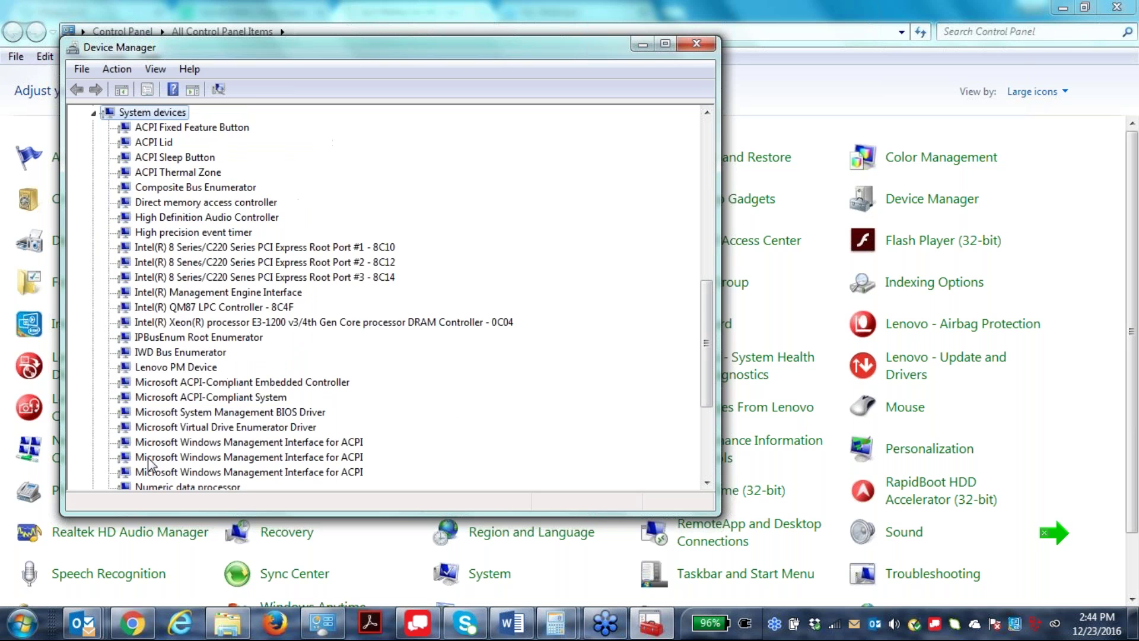
click(694, 45)
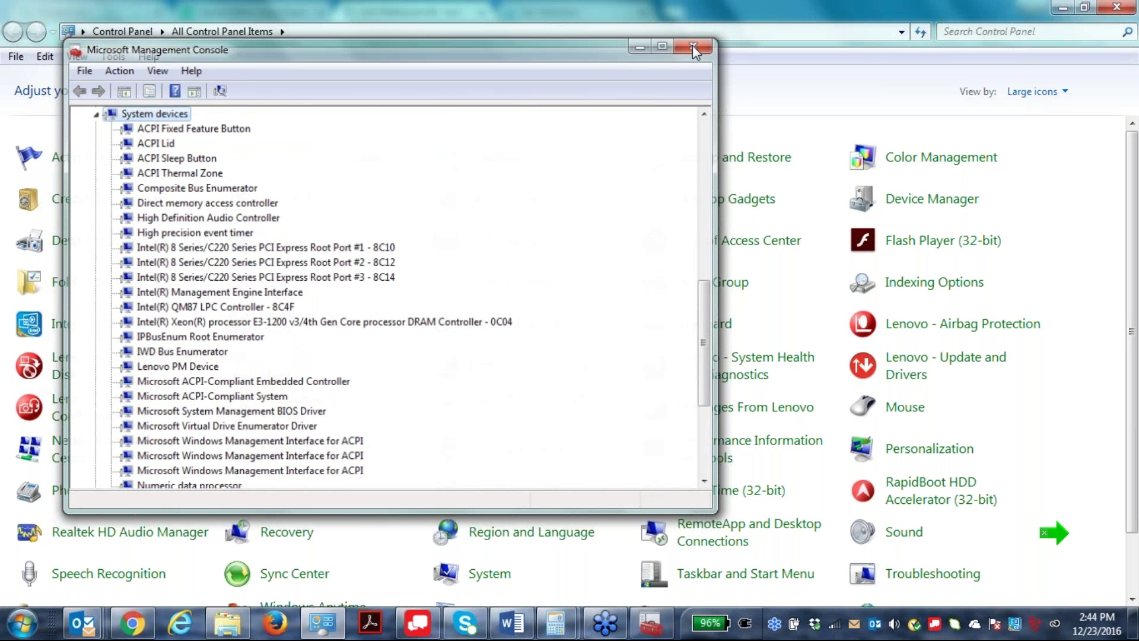
click(1129, 6)
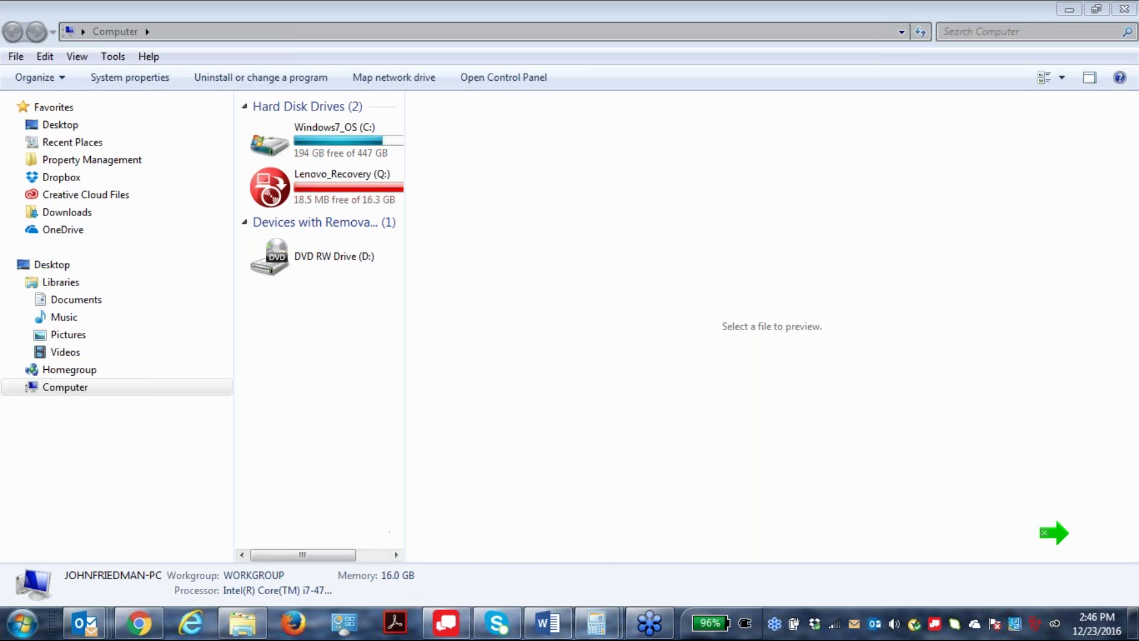
mouse_move(596, 623)
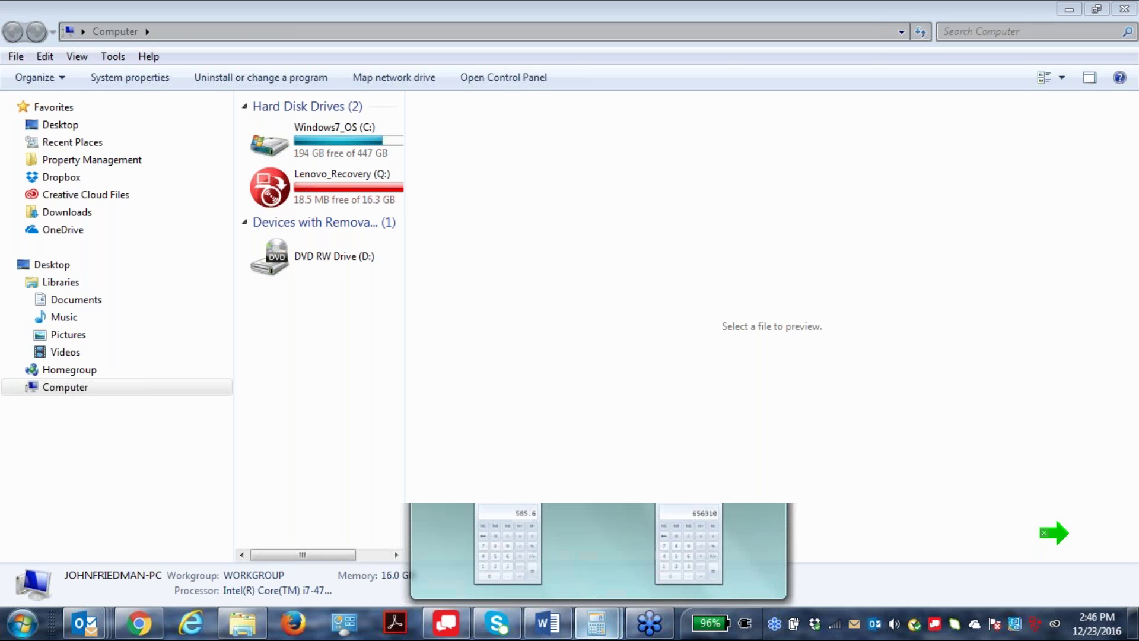